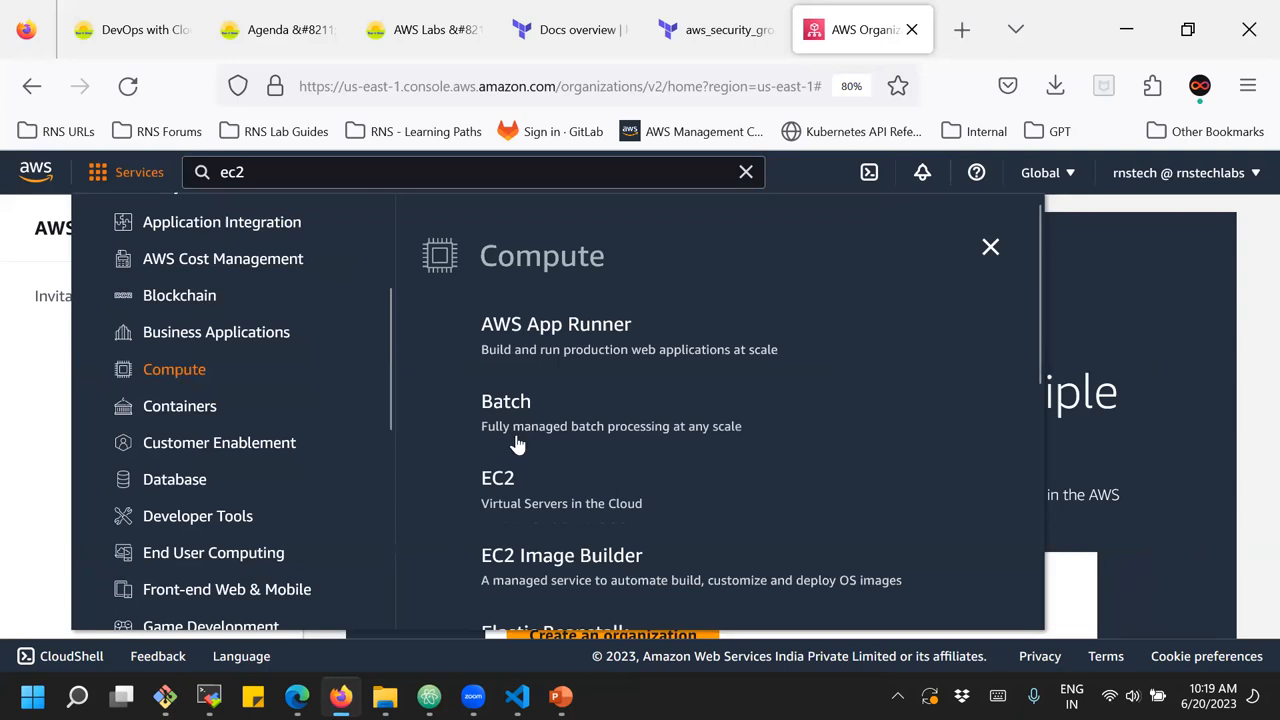
Add EC2 to the favourite services and open its dashboard from the favourites bar
{"action": "left_click", "coordinate": [466, 480]}
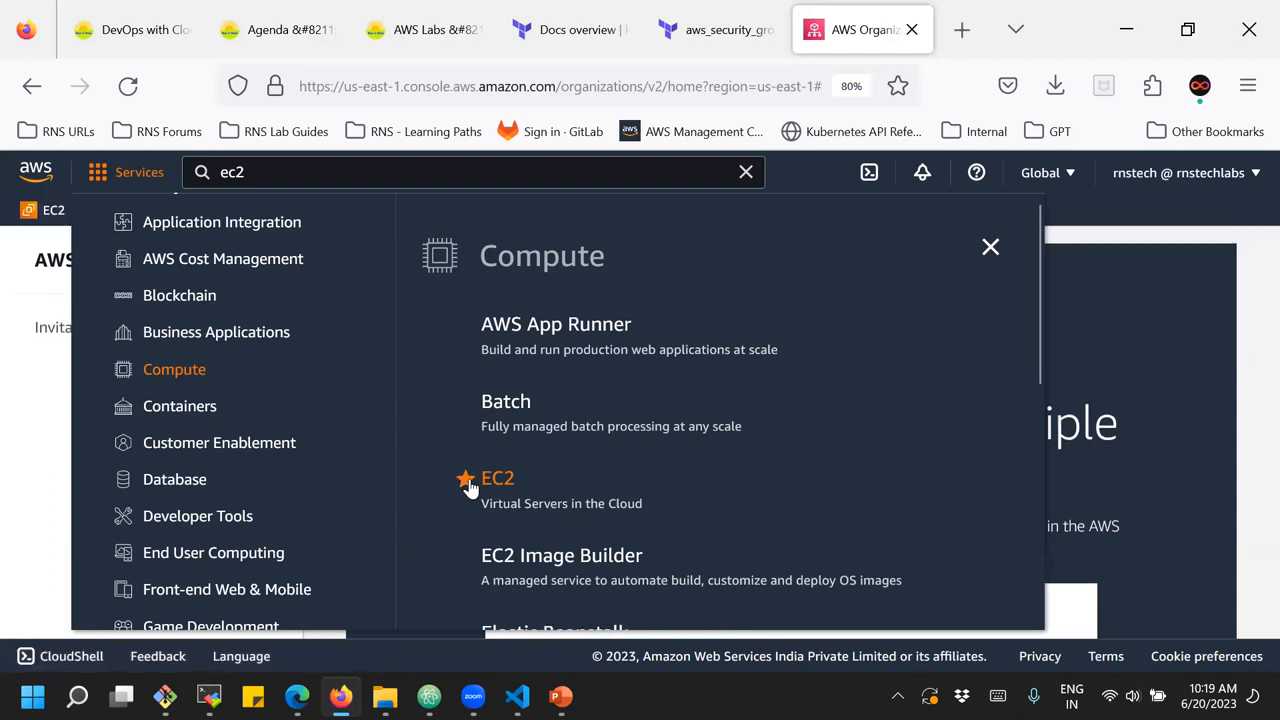
{"action": "left_click", "coordinate": [1252, 271]}
{"action": "left_click", "coordinate": [42, 210]}
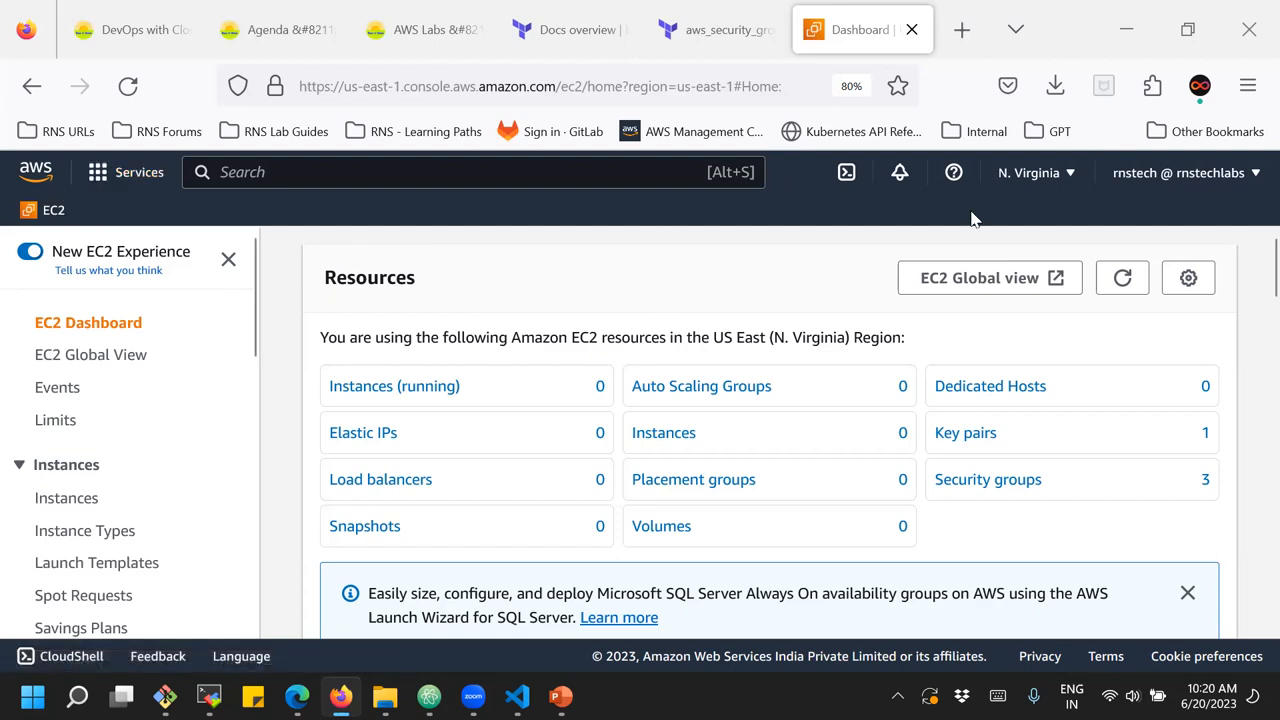
Switch the console region to Asia Pacific (Mumbai)
{"action": "left_click", "coordinate": [1034, 190]}
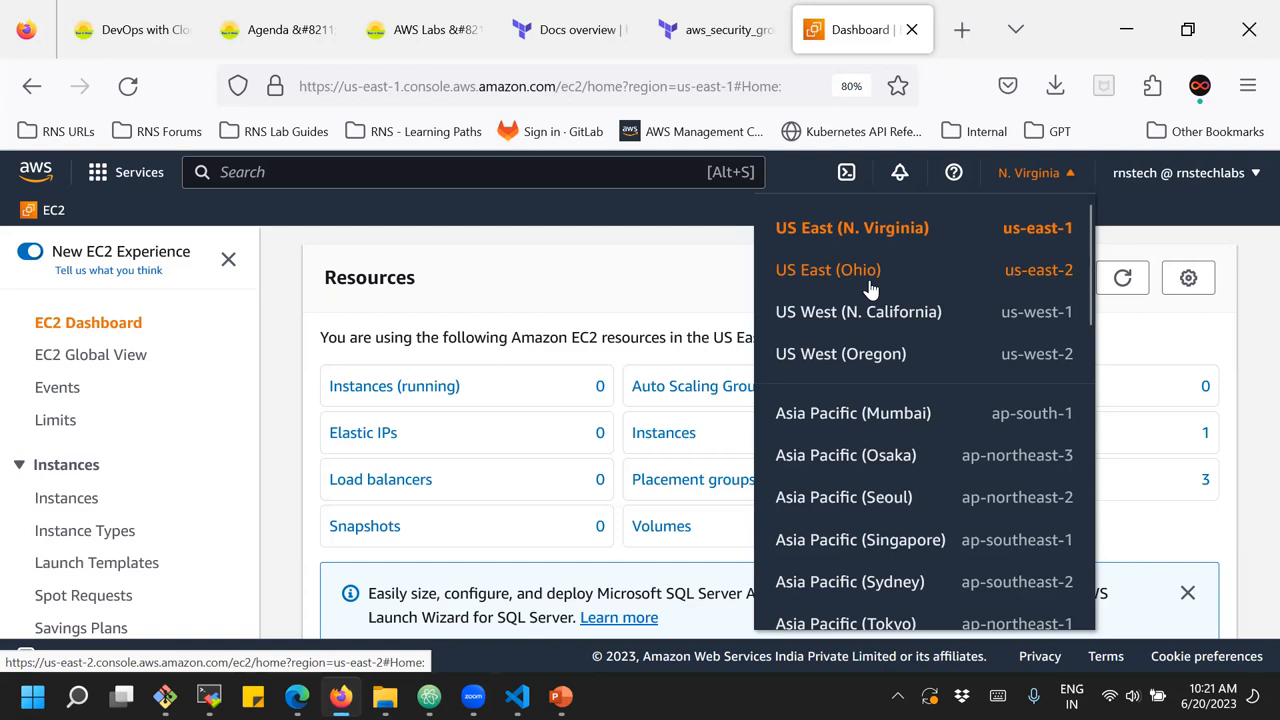
{"action": "left_click", "coordinate": [866, 420]}
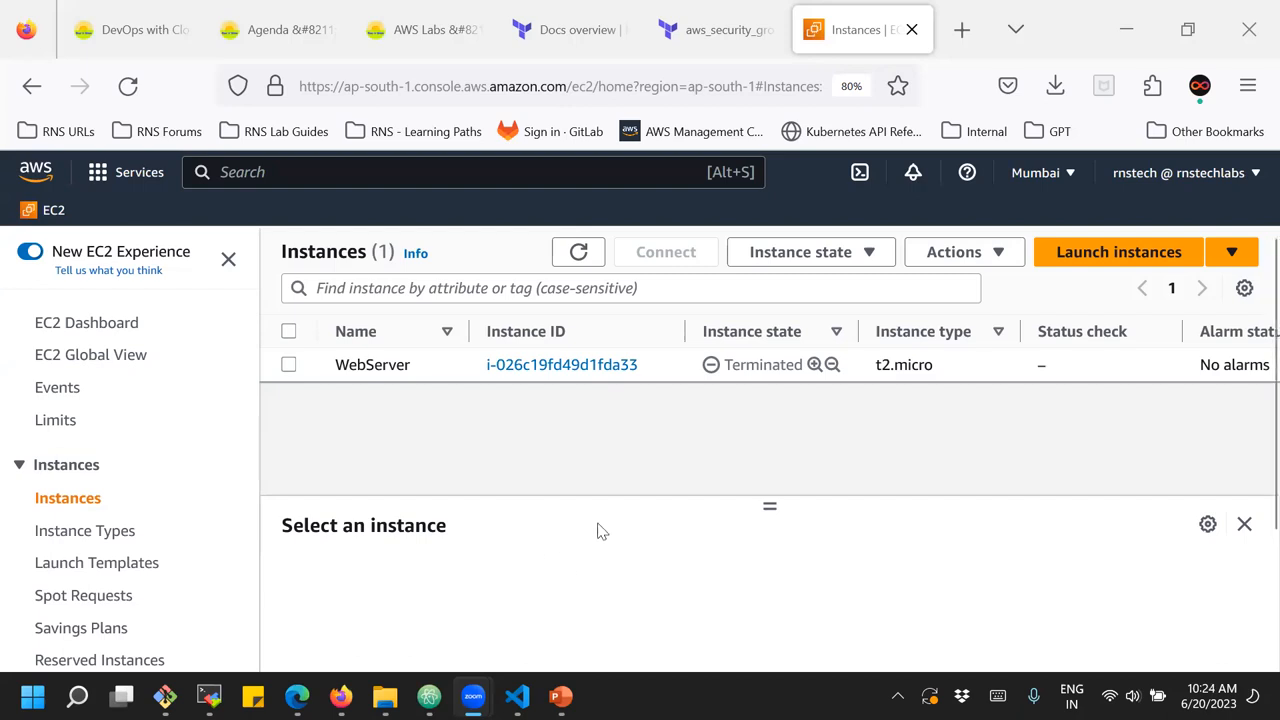
{"action": "left_click", "coordinate": [561, 472]}
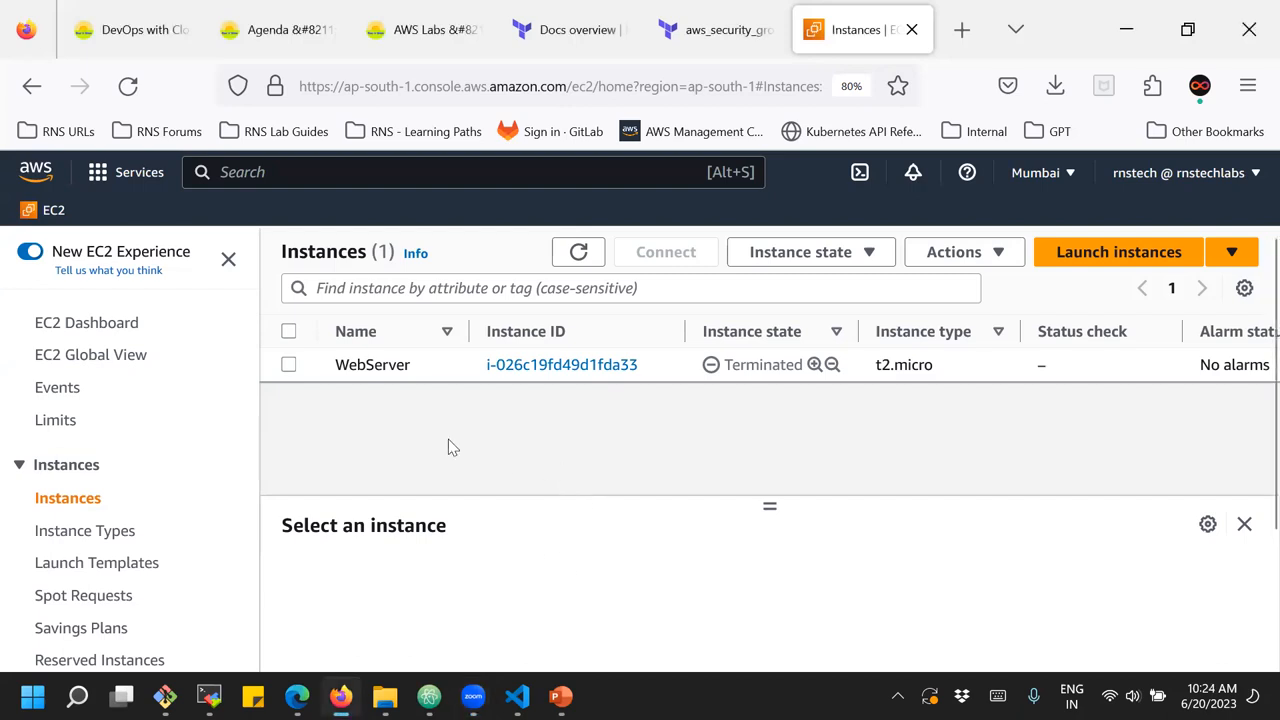
Compare the EC2 dashboard's resource summary with the region's instances list and refresh the list
{"action": "left_click", "coordinate": [96, 322]}
{"action": "left_click", "coordinate": [666, 436]}
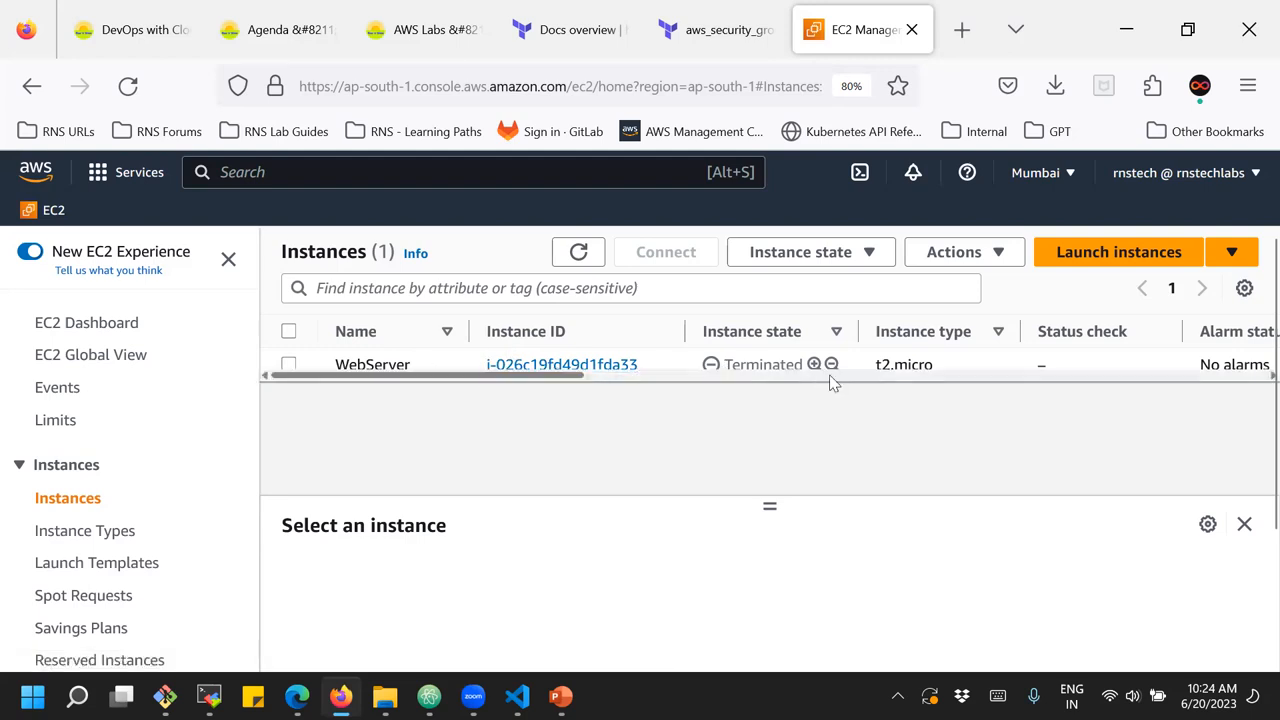
{"action": "left_click_drag", "start_coordinate": [563, 376], "coordinate": [214, 386]}
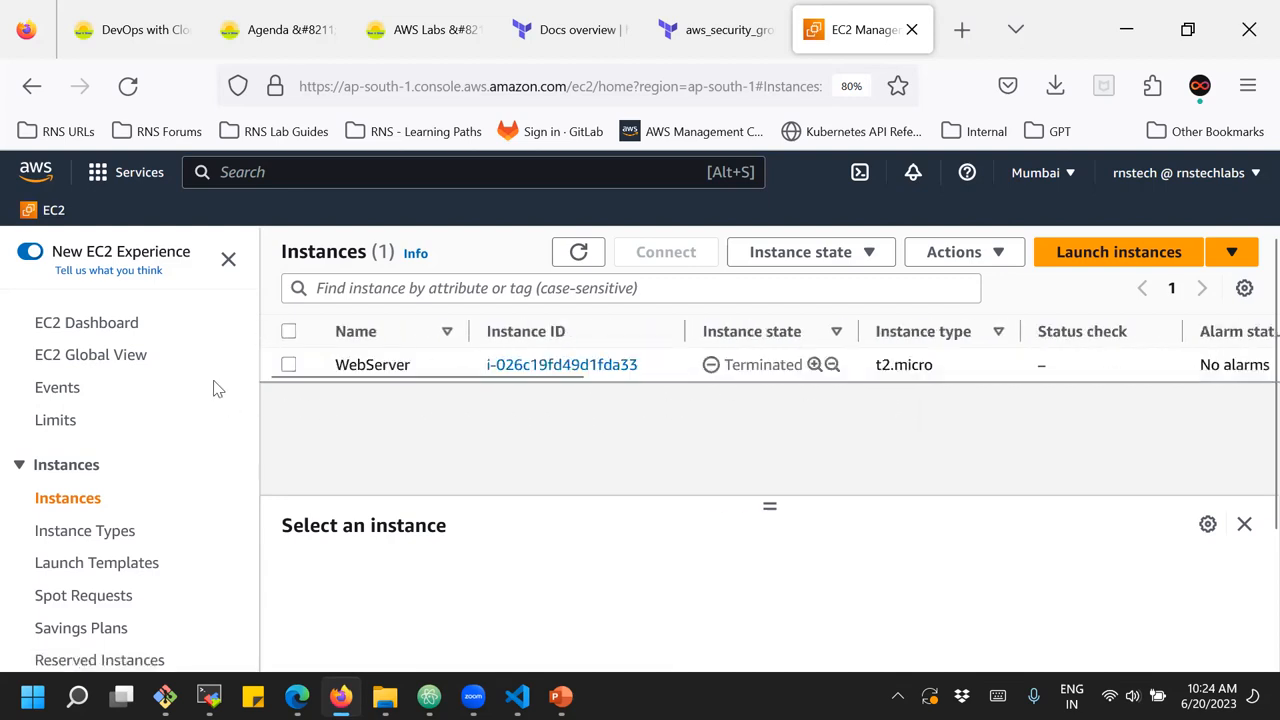
{"action": "left_click", "coordinate": [80, 325]}
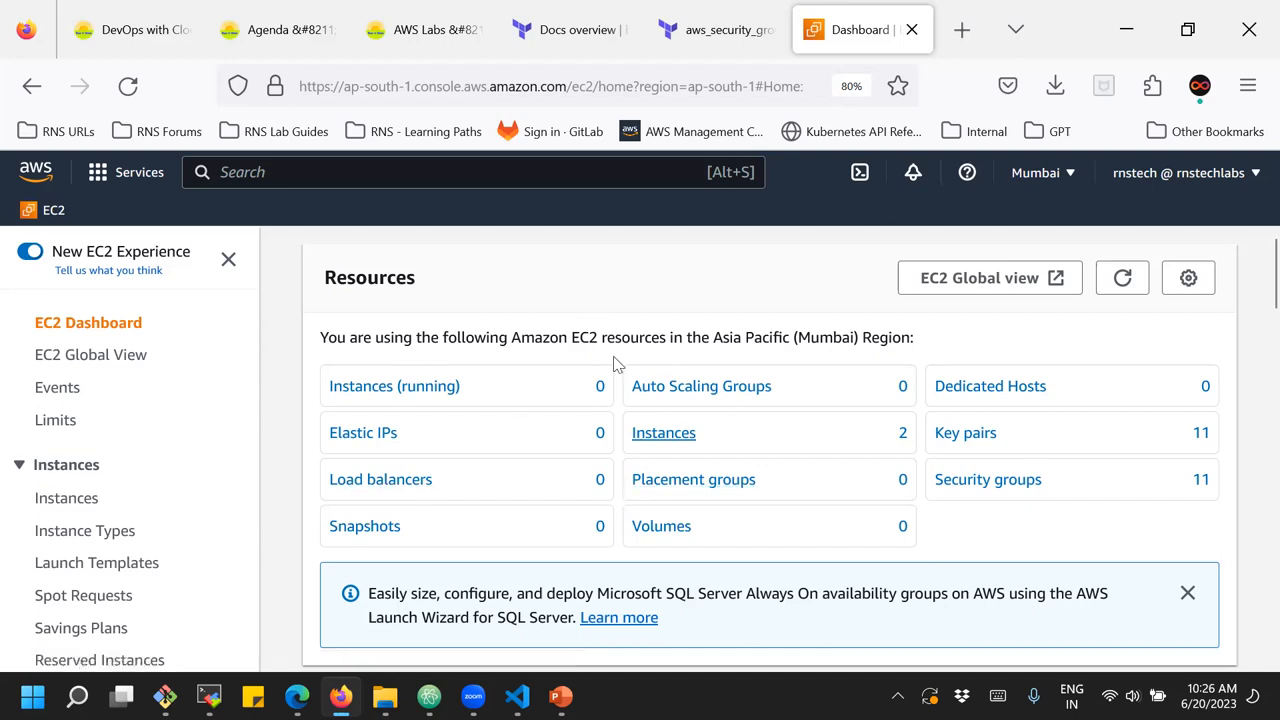
{"action": "left_click", "coordinate": [66, 500]}
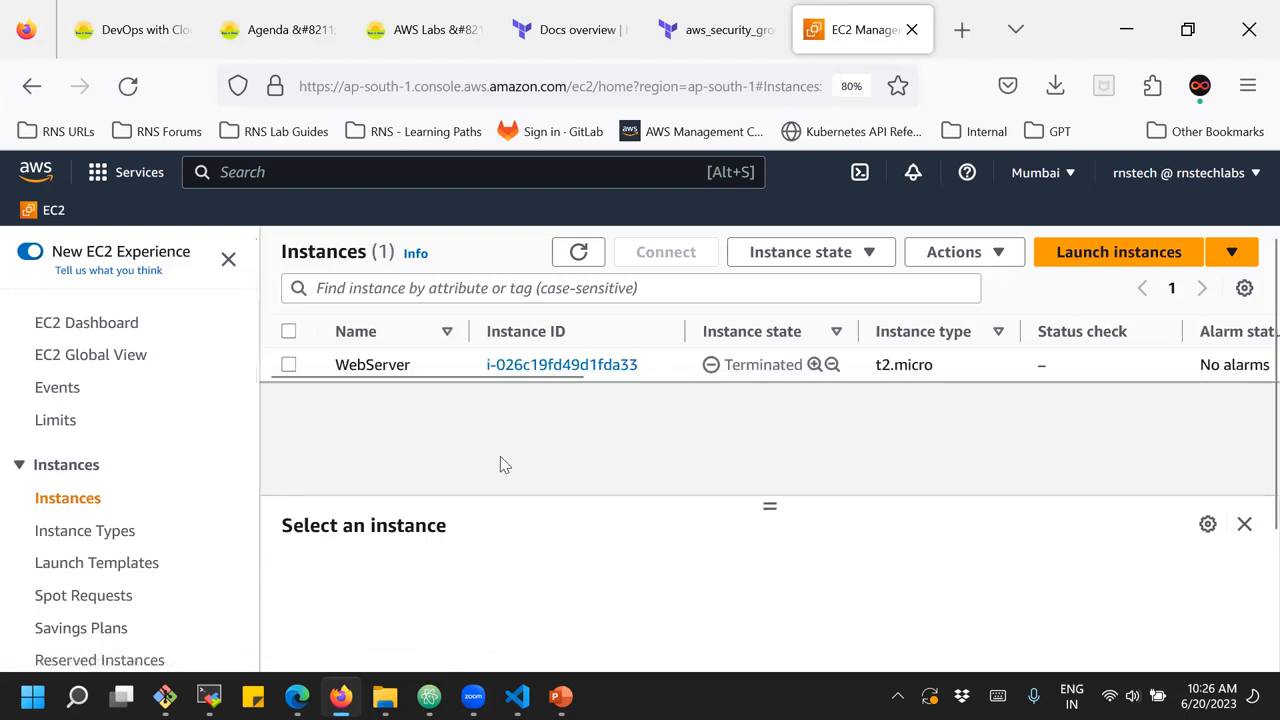
{"action": "left_click", "coordinate": [581, 255]}
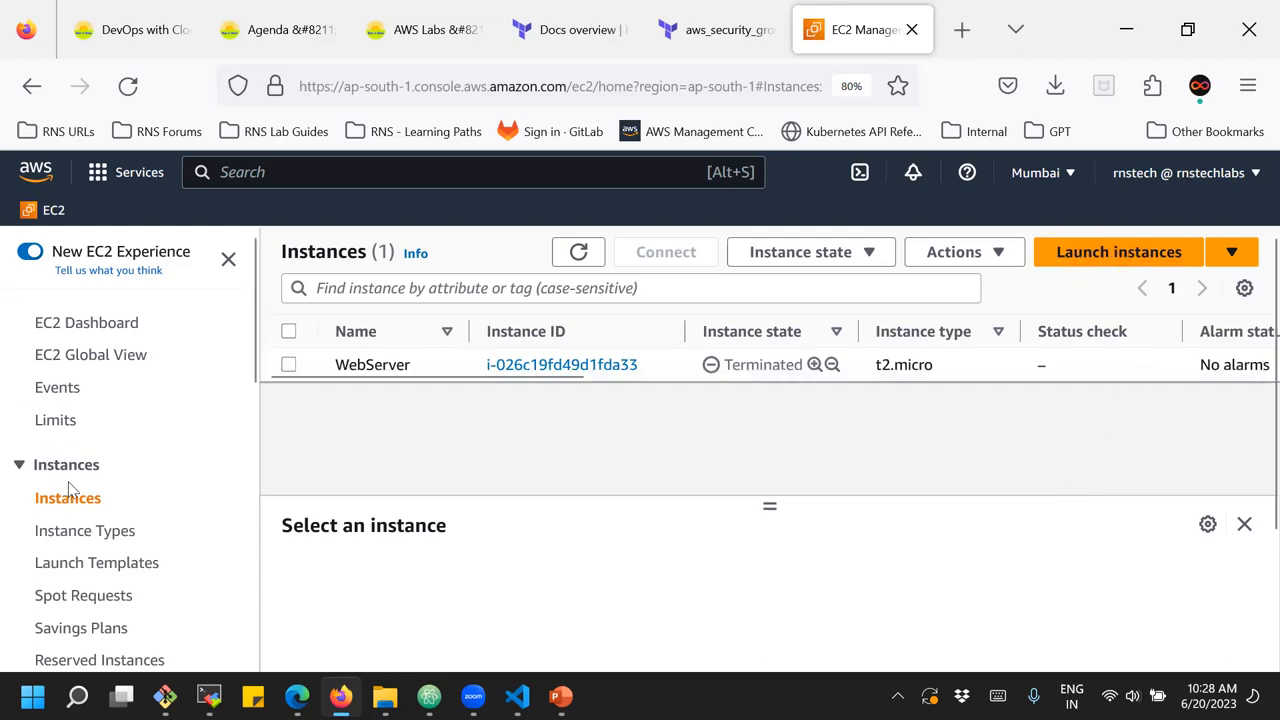
Start launching a new EC2 instance and name it "server"
{"action": "left_click", "coordinate": [1158, 261]}
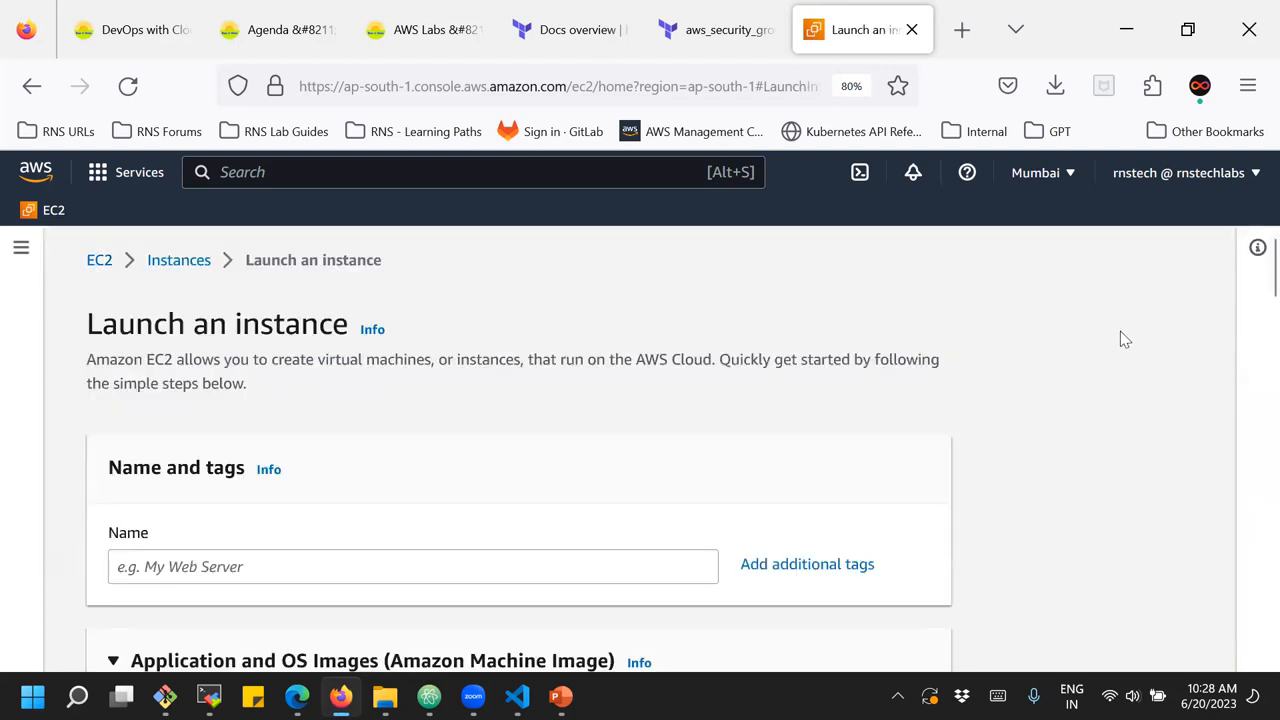
{"action": "left_click_drag", "start_coordinate": [100, 322], "coordinate": [286, 363]}
{"action": "left_click", "coordinate": [286, 363]}
{"action": "scroll", "coordinate": [320, 400], "scroll_direction": "down", "scroll_amount": 1}
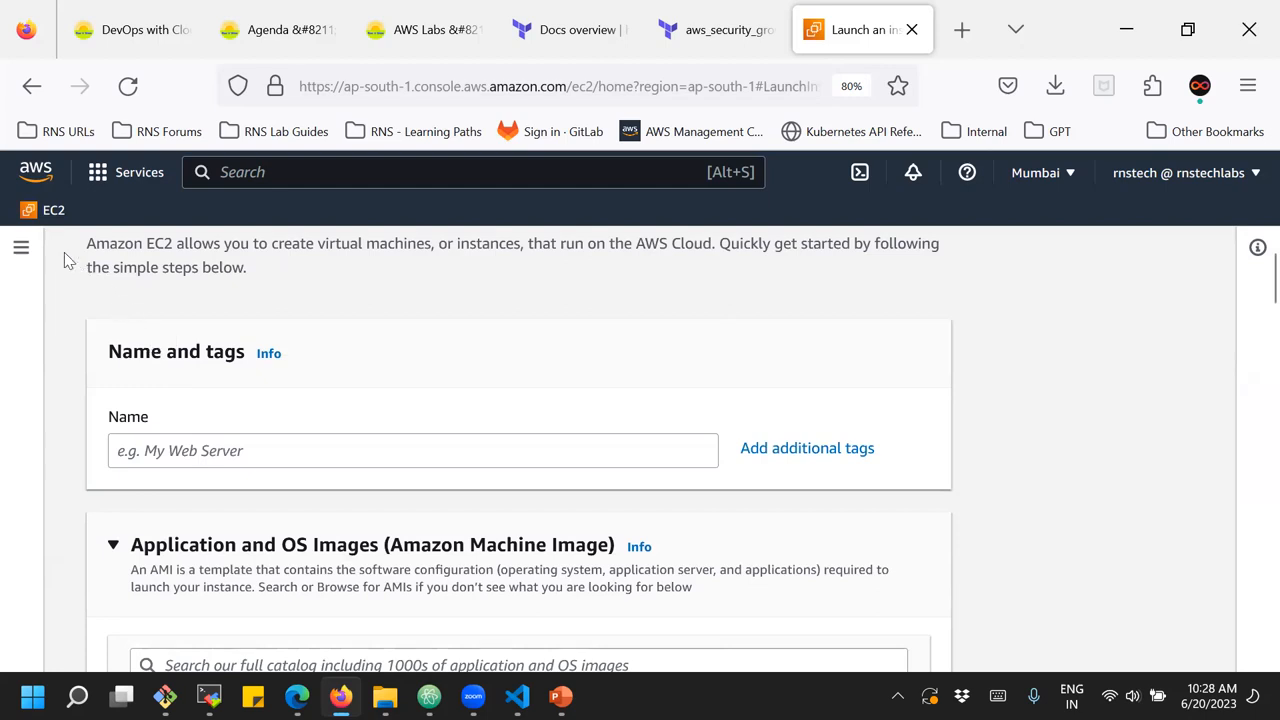
{"action": "left_click", "coordinate": [156, 451]}
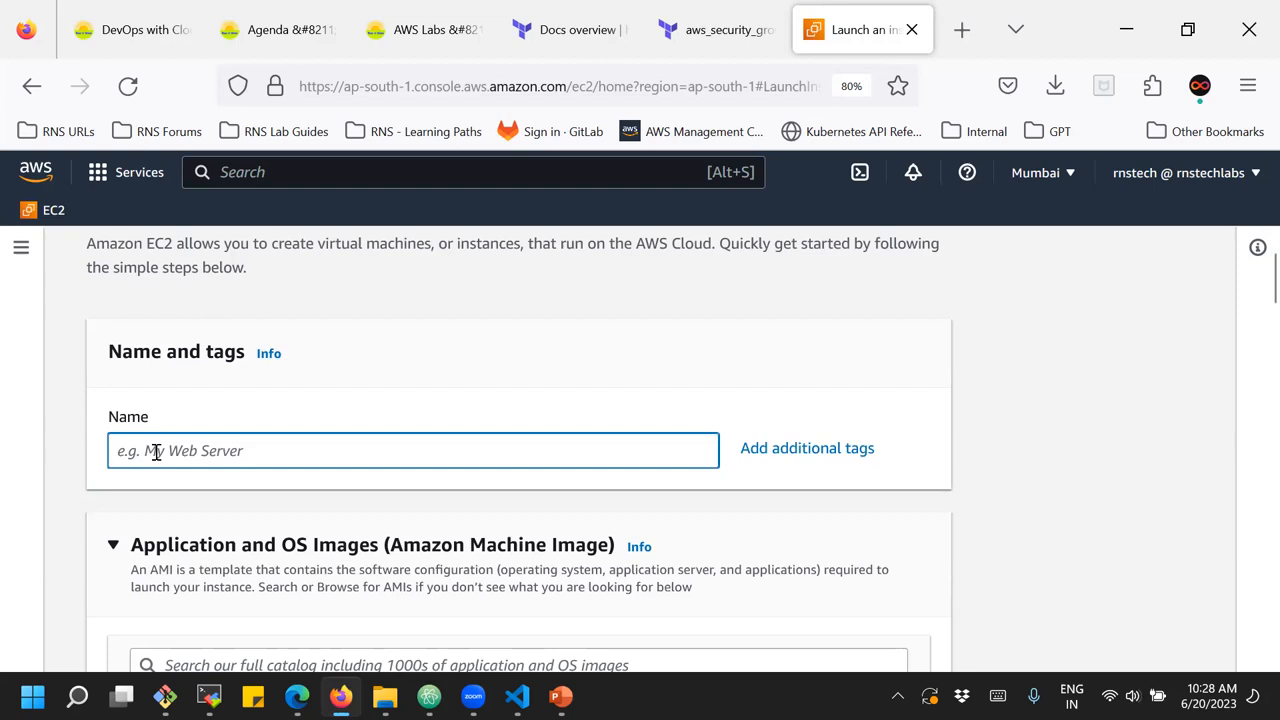
{"action": "type", "text": "server"}
Select macOS as the quick start operating system and examine the macOS versions offered as machine images
{"action": "scroll", "coordinate": [203, 430], "scroll_direction": "down", "scroll_amount": 2}
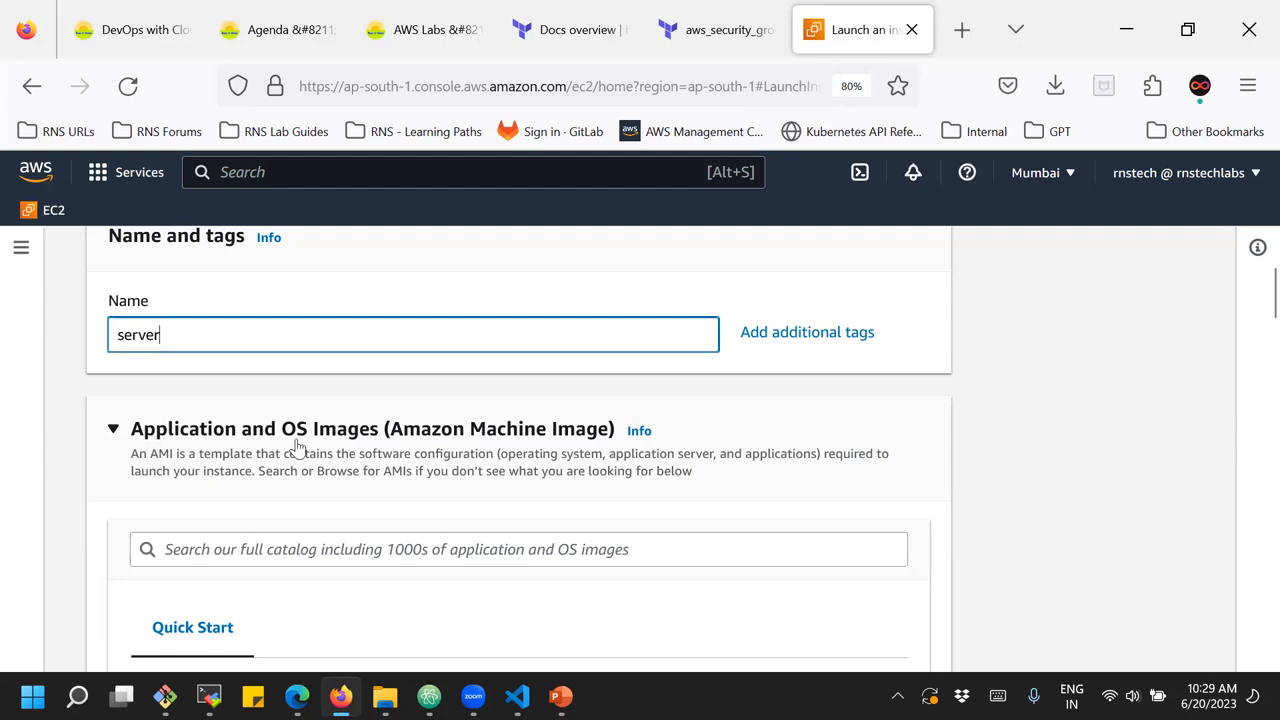
{"action": "scroll", "coordinate": [297, 446], "scroll_direction": "down", "scroll_amount": 5}
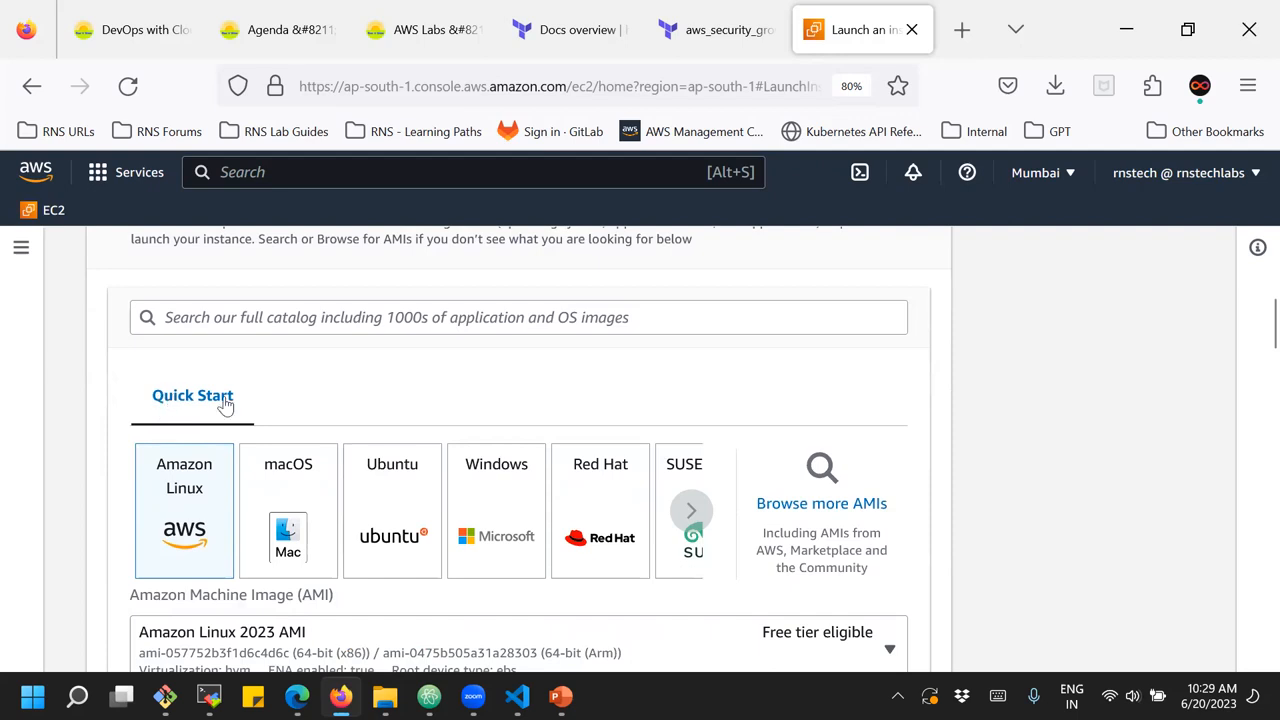
{"action": "scroll", "coordinate": [226, 403], "scroll_direction": "down", "scroll_amount": 2}
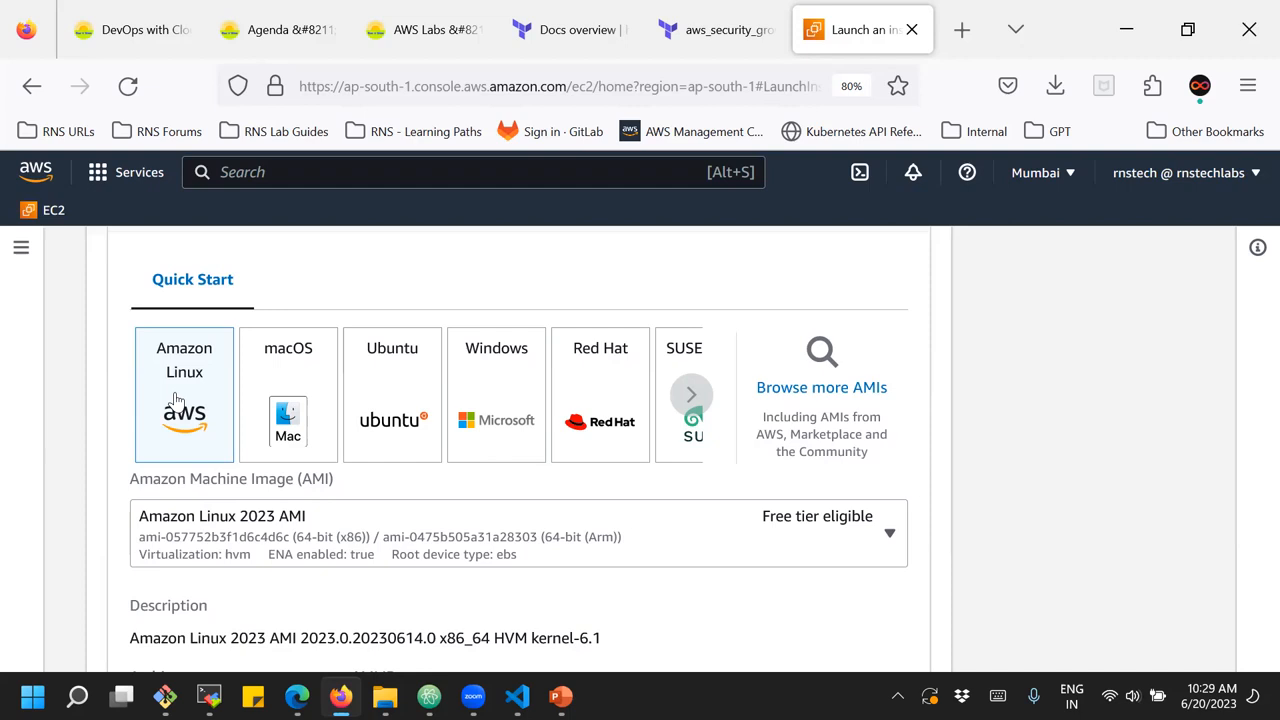
{"action": "left_click", "coordinate": [310, 375]}
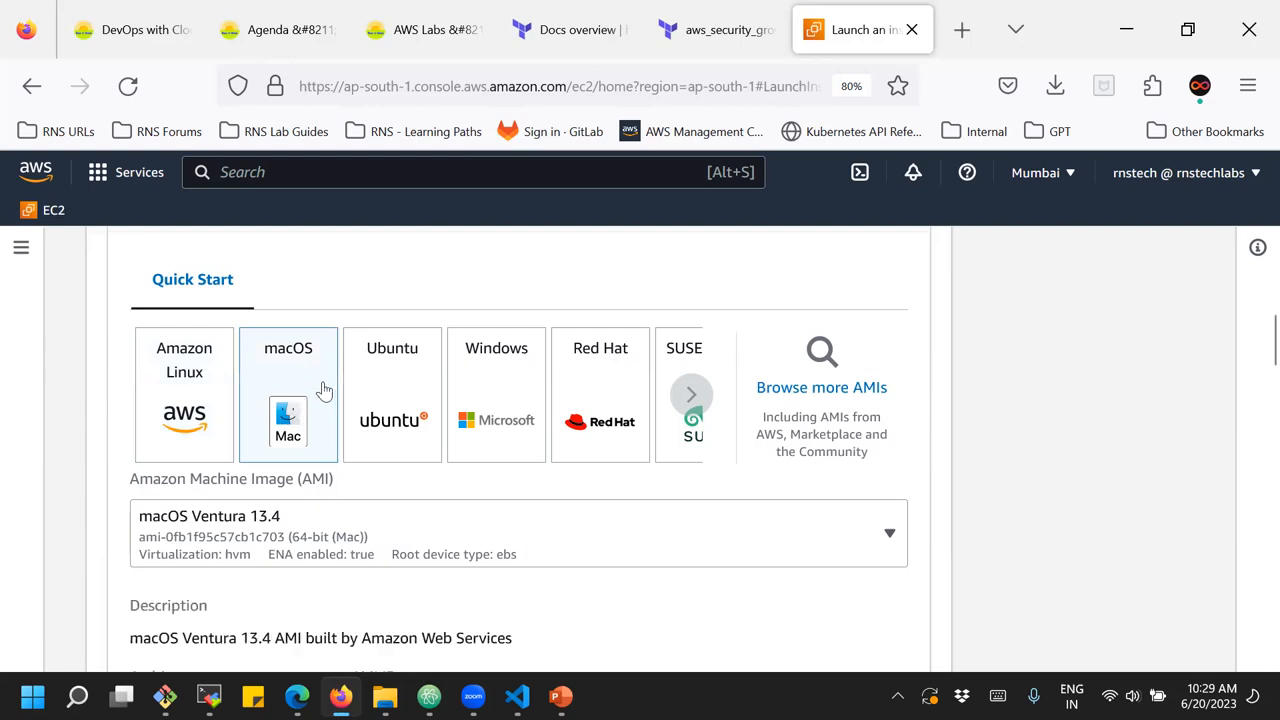
{"action": "left_click", "coordinate": [363, 531]}
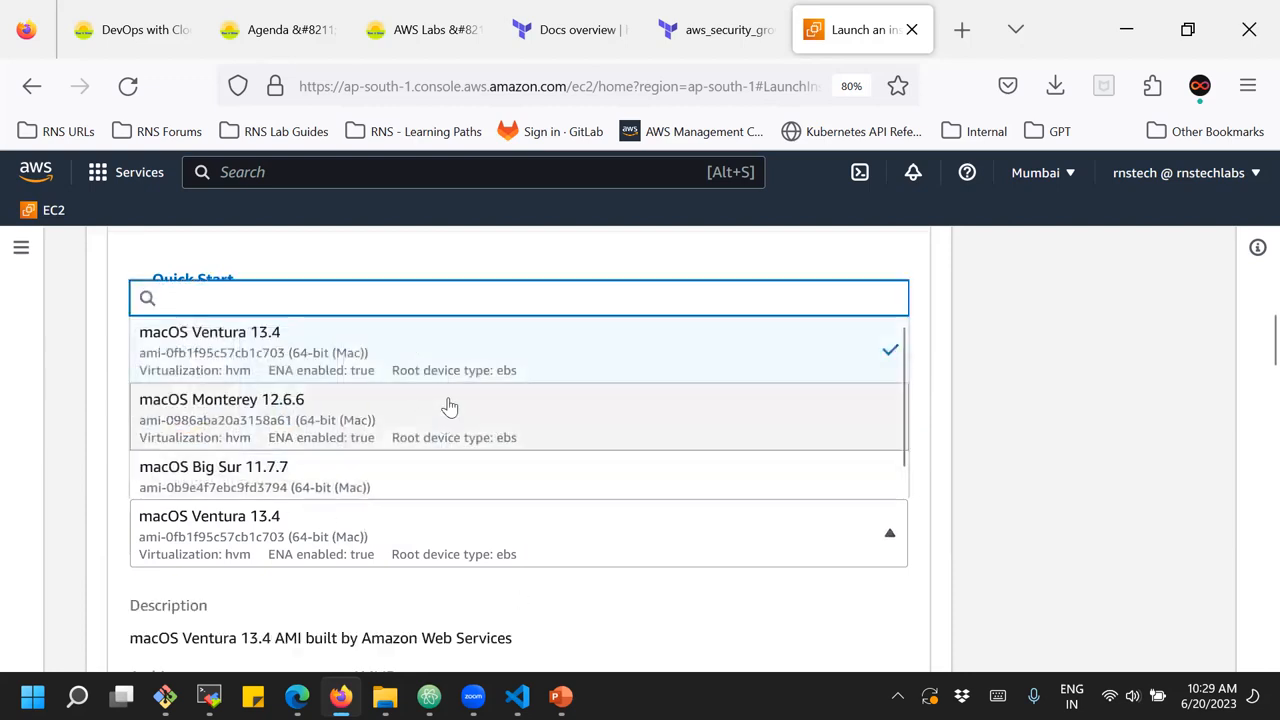
{"action": "scroll", "coordinate": [457, 392], "scroll_direction": "down", "scroll_amount": 1}
{"action": "scroll", "coordinate": [457, 393], "scroll_direction": "up", "scroll_amount": 1}
{"action": "scroll", "coordinate": [457, 392], "scroll_direction": "down", "scroll_amount": 1}
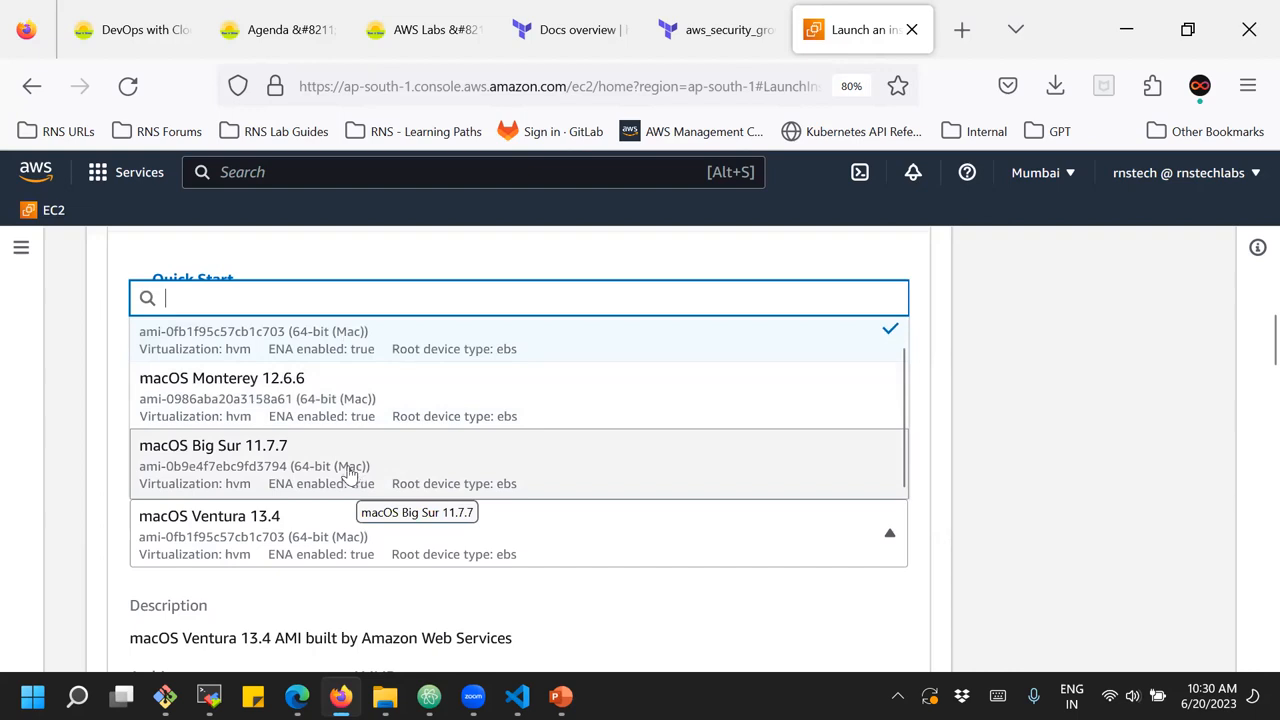
{"action": "left_click", "coordinate": [1013, 443]}
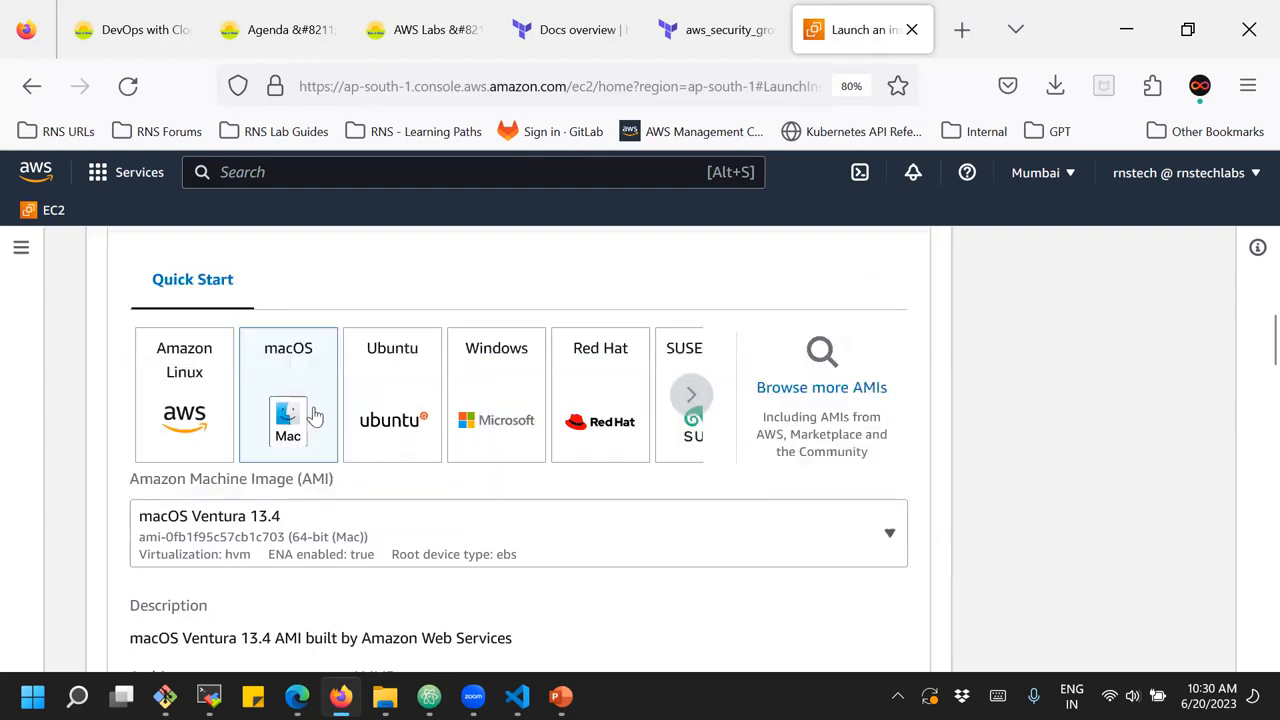
Switch the quick start operating system to Ubuntu and on to Windows, and examine the available Windows Server machine images
{"action": "left_click", "coordinate": [400, 399]}
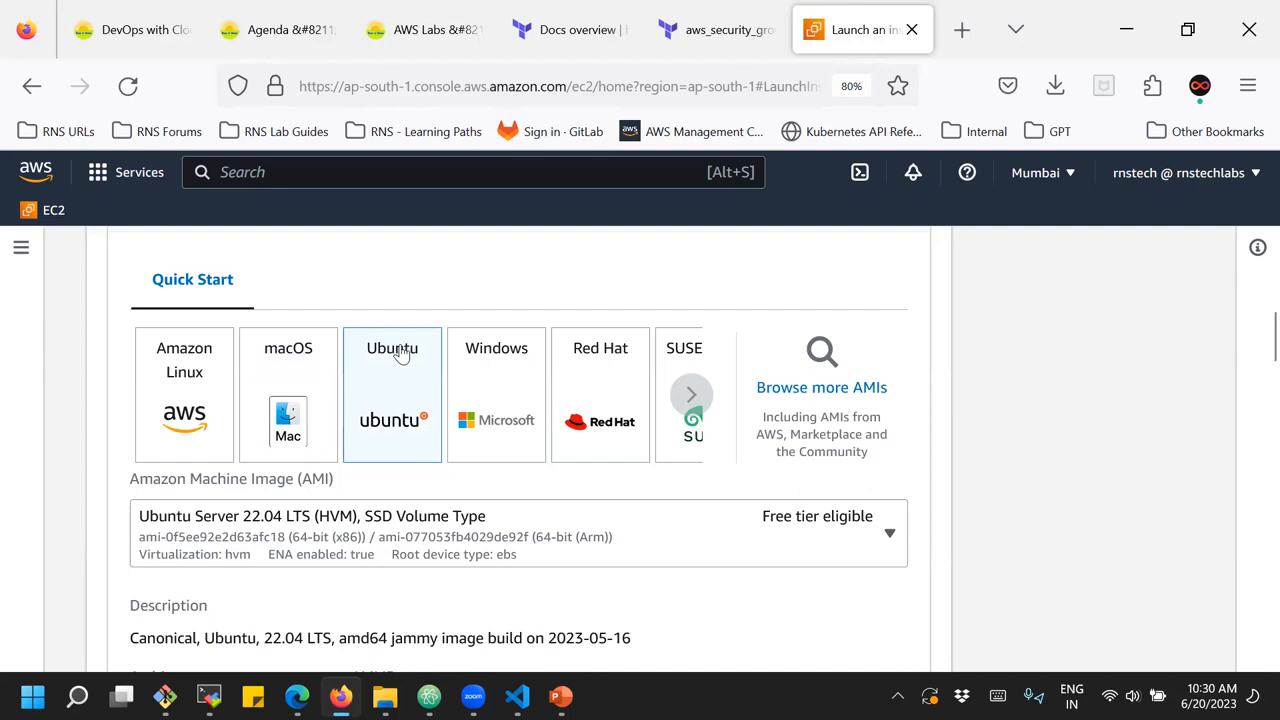
{"action": "left_click", "coordinate": [487, 389]}
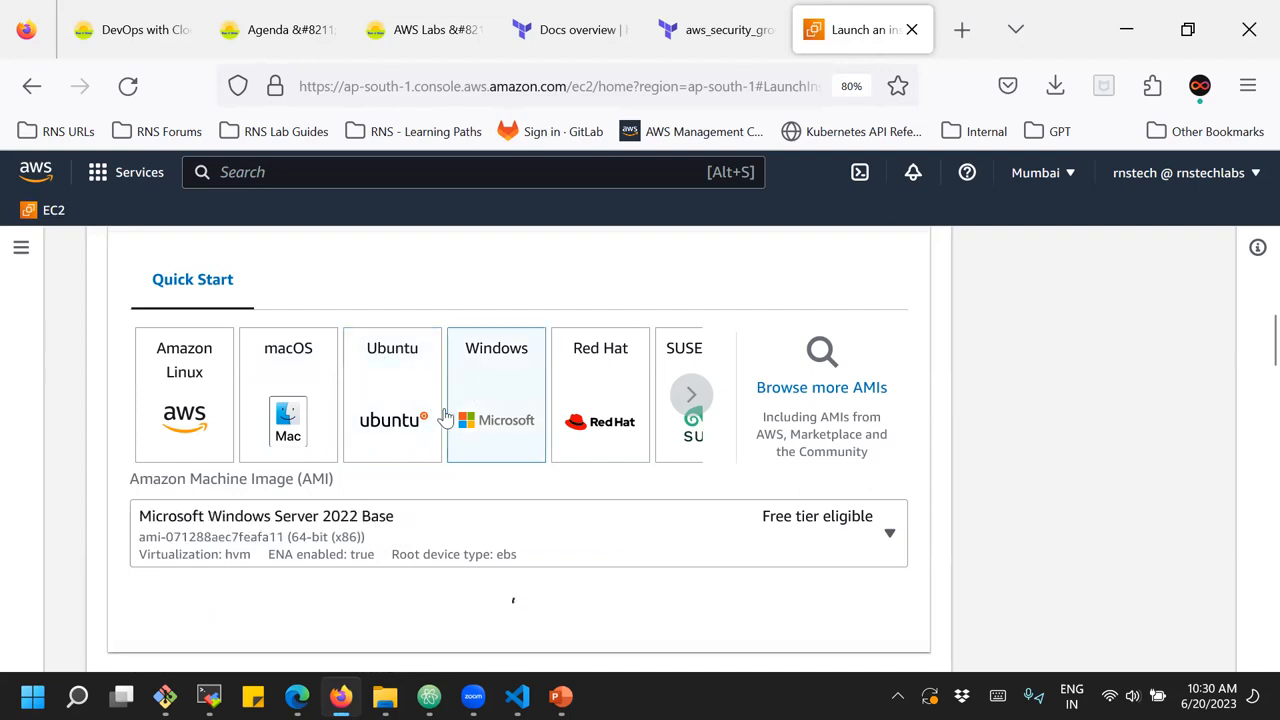
{"action": "left_click", "coordinate": [366, 535]}
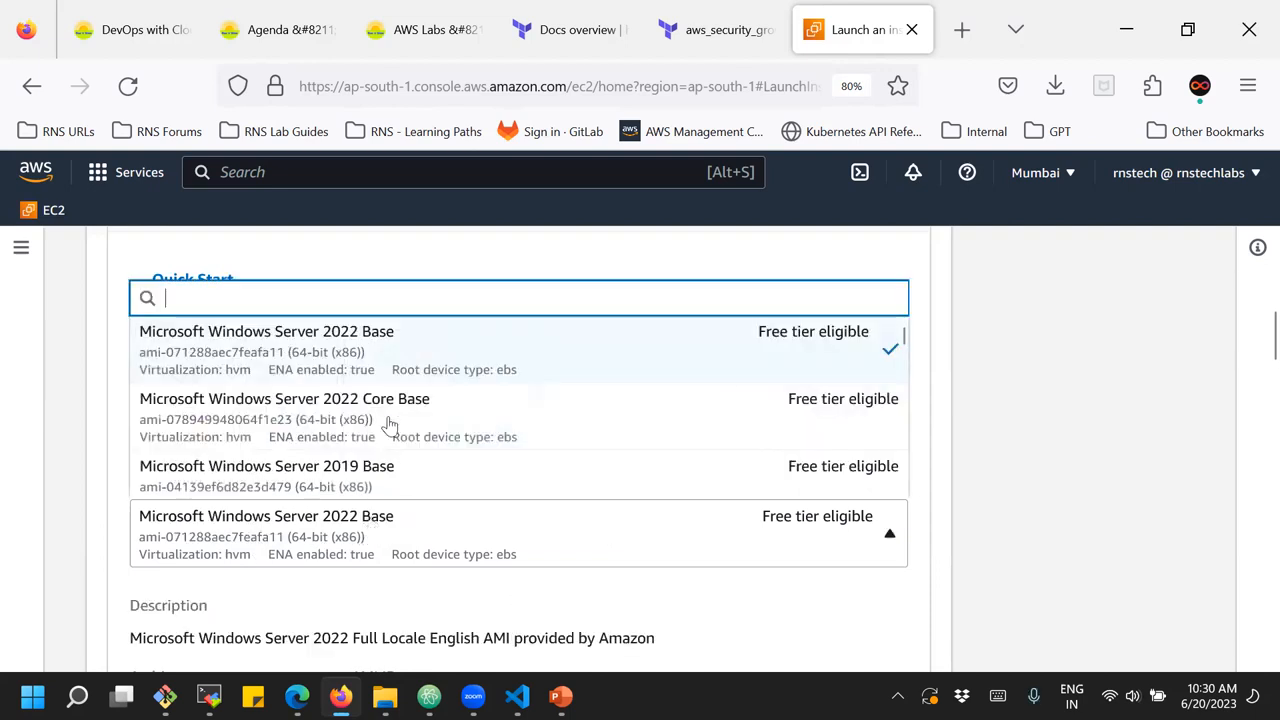
{"action": "scroll", "coordinate": [408, 369], "scroll_direction": "down", "scroll_amount": 10}
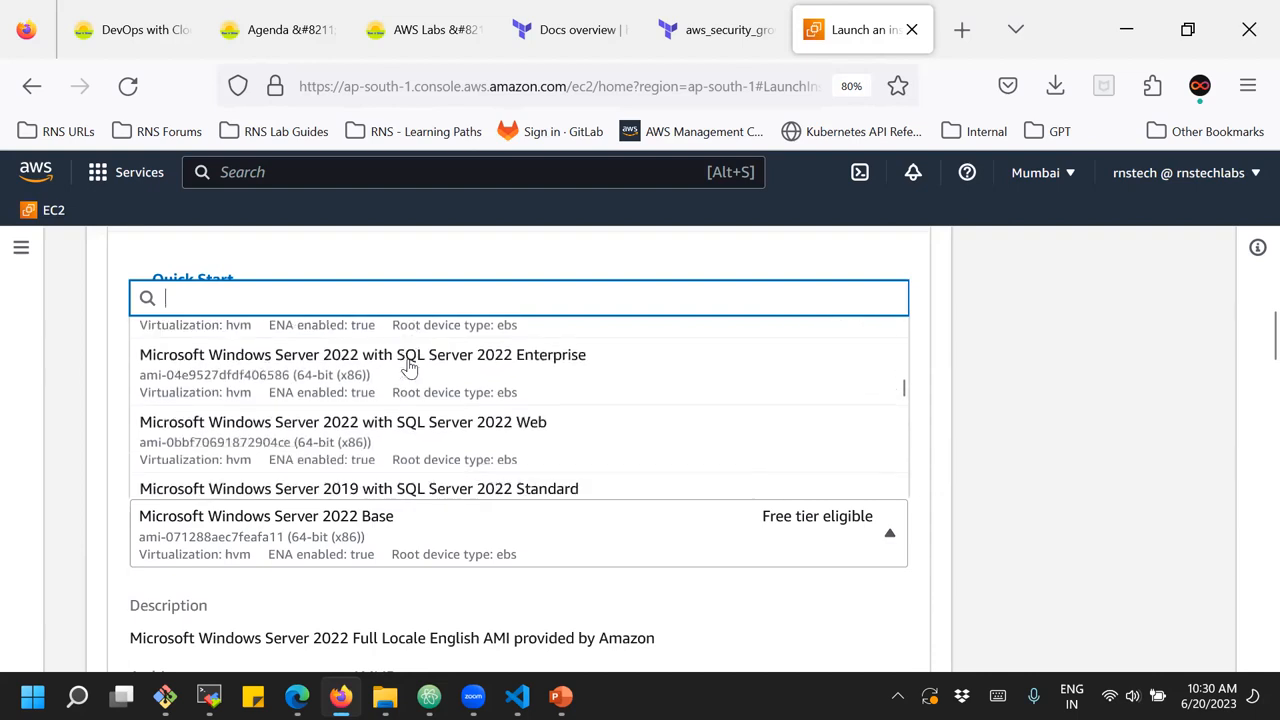
{"action": "scroll", "coordinate": [408, 369], "scroll_direction": "down", "scroll_amount": 2}
{"action": "scroll", "coordinate": [400, 380], "scroll_direction": "up", "scroll_amount": 3}
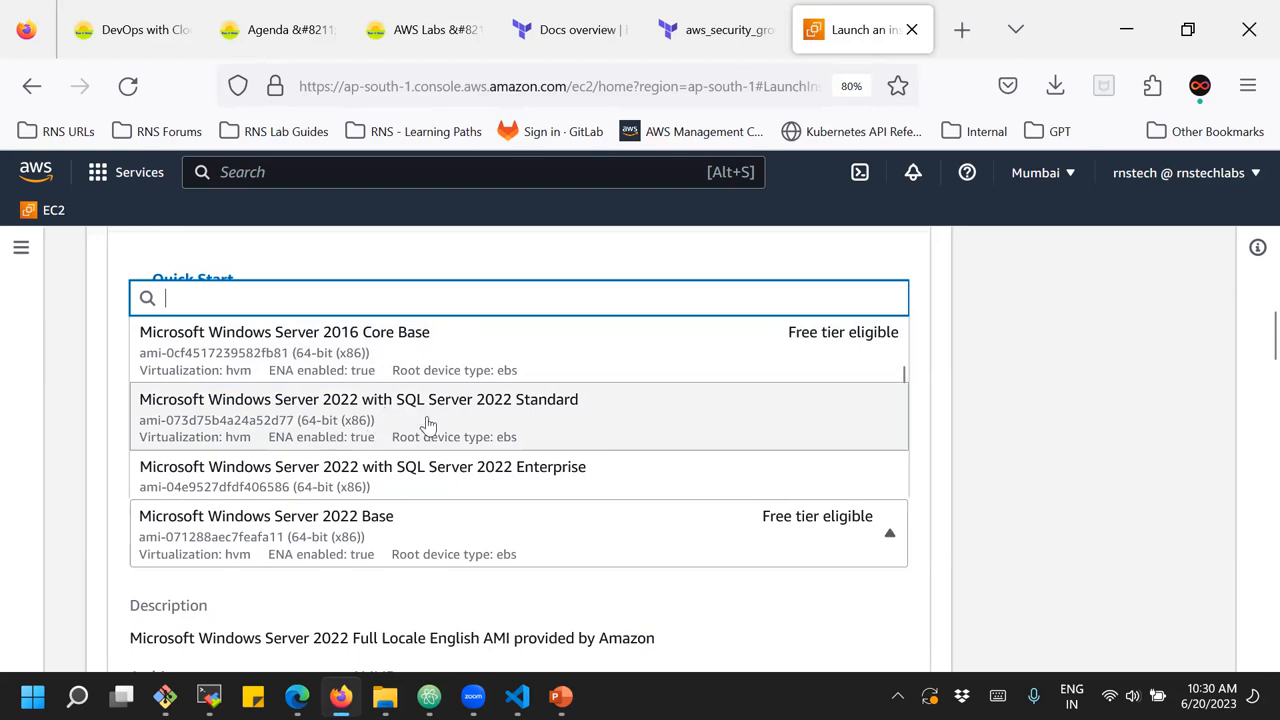
{"action": "scroll", "coordinate": [427, 426], "scroll_direction": "down", "scroll_amount": 5}
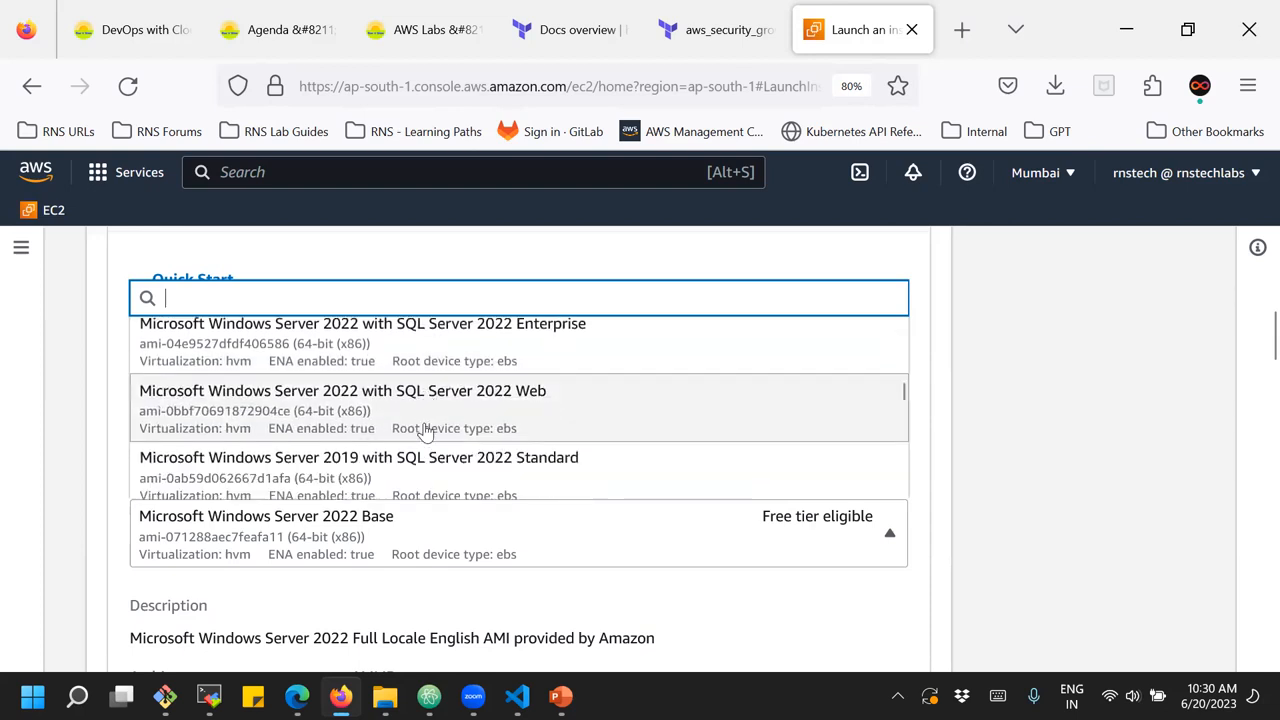
{"action": "scroll", "coordinate": [427, 430], "scroll_direction": "down", "scroll_amount": 5}
{"action": "scroll", "coordinate": [427, 430], "scroll_direction": "up", "scroll_amount": 3}
{"action": "scroll", "coordinate": [425, 430], "scroll_direction": "up", "scroll_amount": 2}
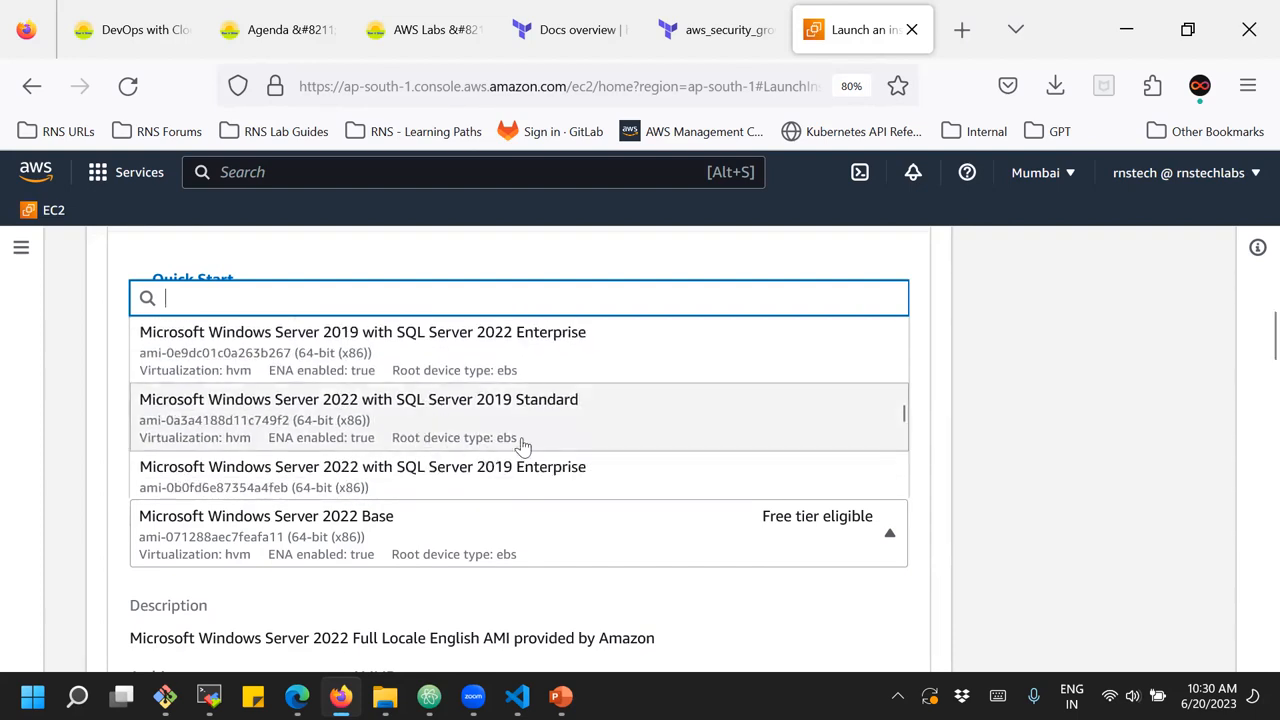
{"action": "scroll", "coordinate": [545, 420], "scroll_direction": "down", "scroll_amount": 2}
{"action": "scroll", "coordinate": [557, 396], "scroll_direction": "down", "scroll_amount": 2}
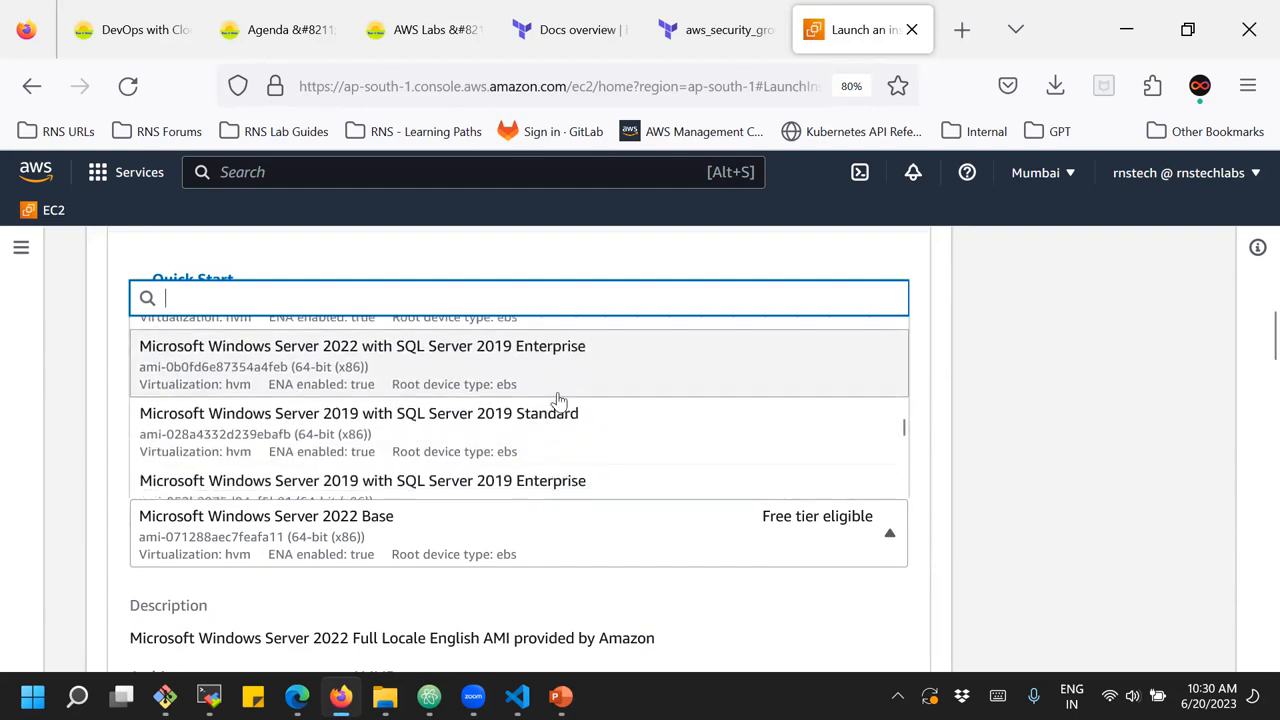
{"action": "scroll", "coordinate": [558, 401], "scroll_direction": "down", "scroll_amount": 3}
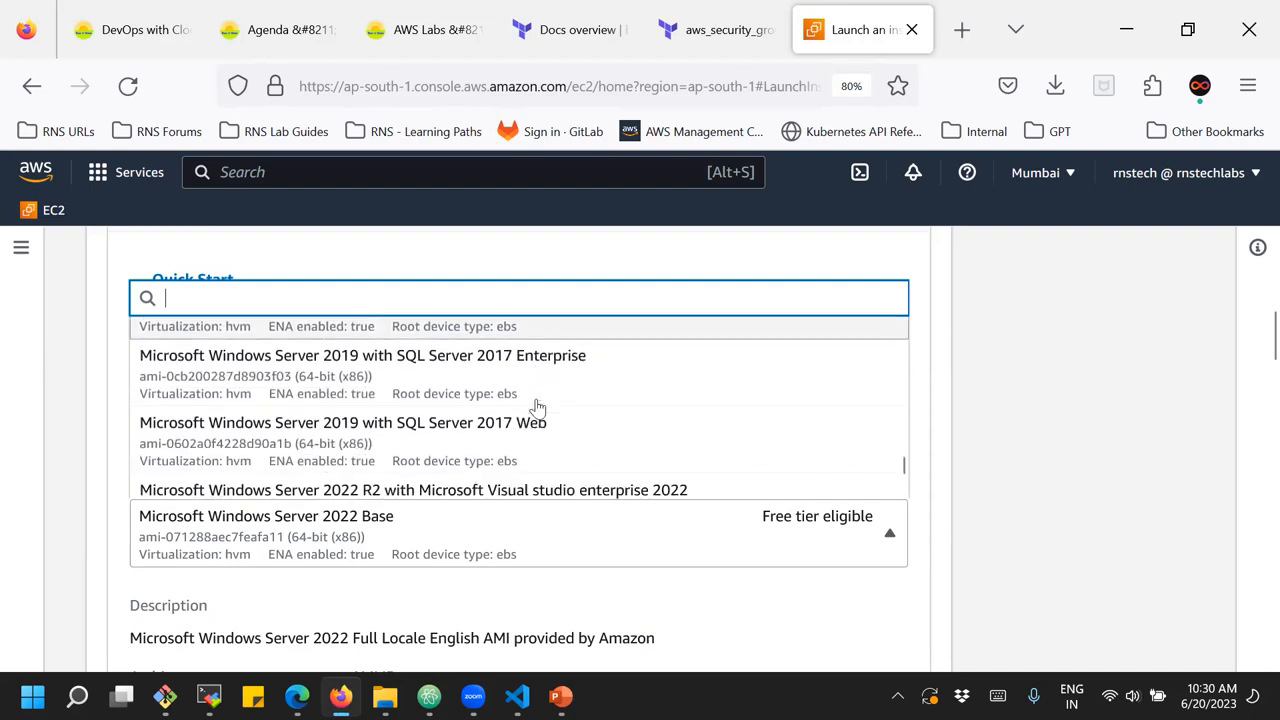
{"action": "scroll", "coordinate": [540, 420], "scroll_direction": "up", "scroll_amount": 4}
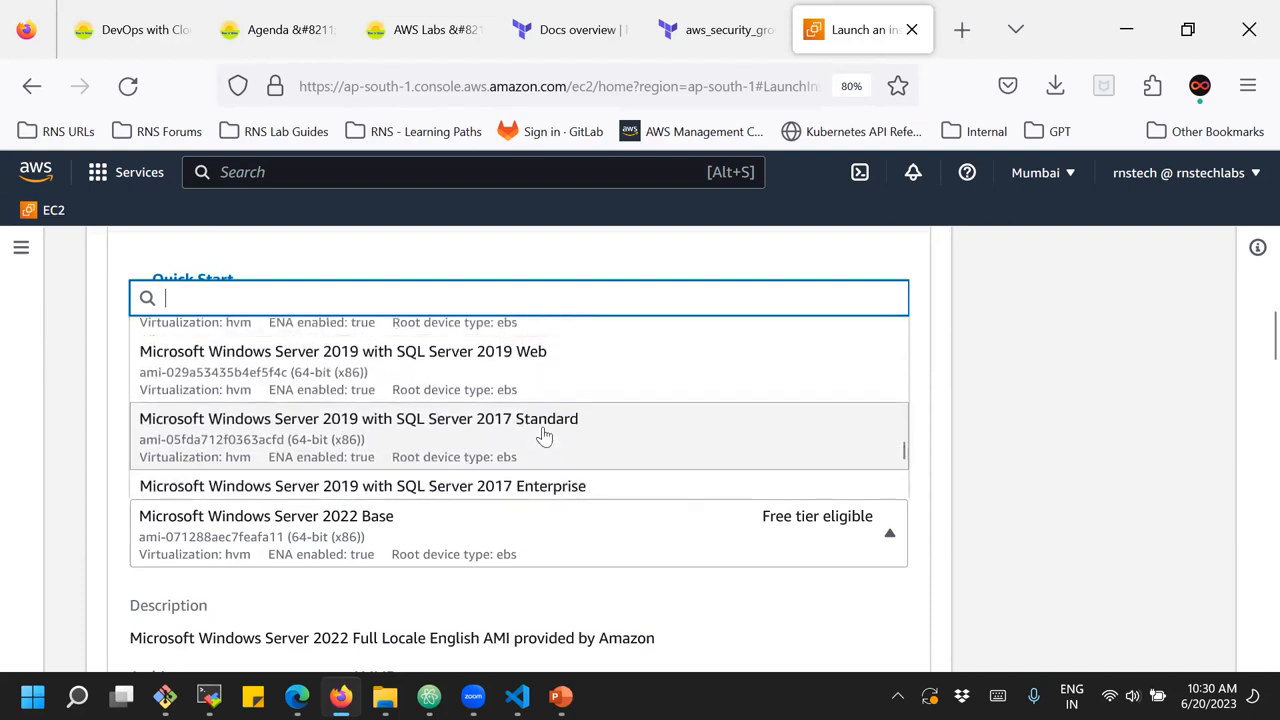
{"action": "scroll", "coordinate": [545, 435], "scroll_direction": "up", "scroll_amount": 6}
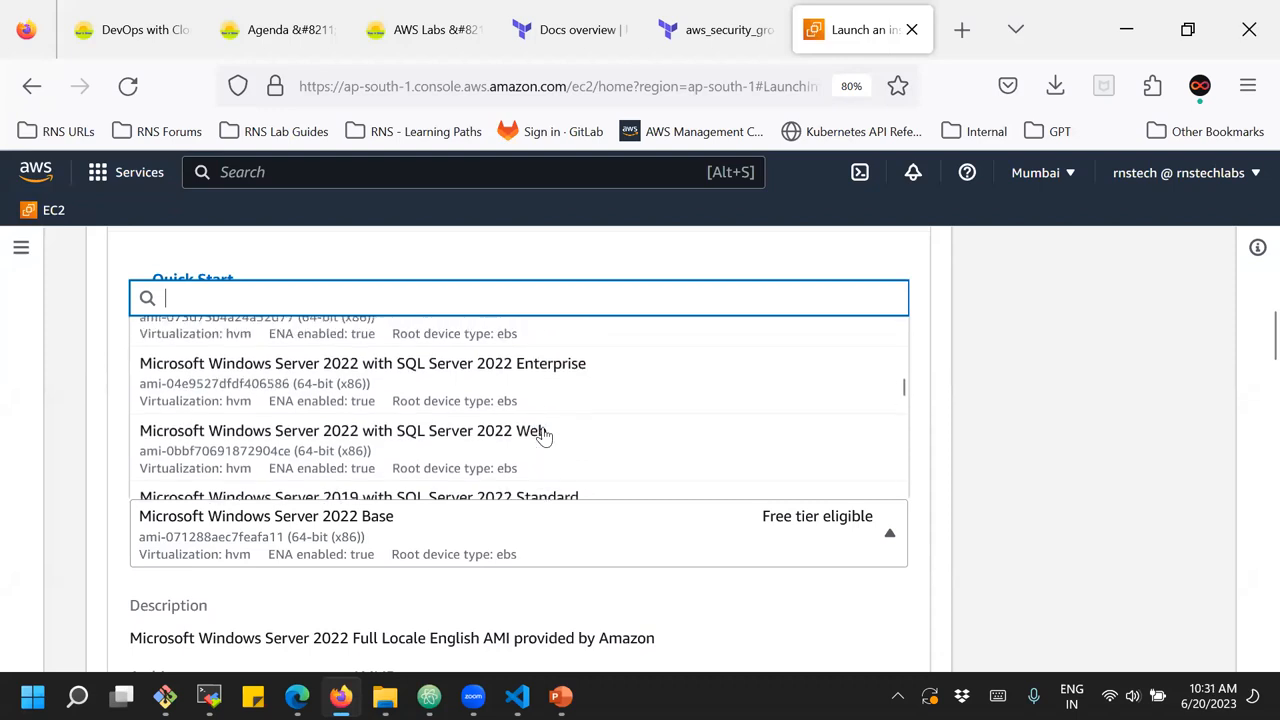
{"action": "scroll", "coordinate": [544, 437], "scroll_direction": "up", "scroll_amount": 5}
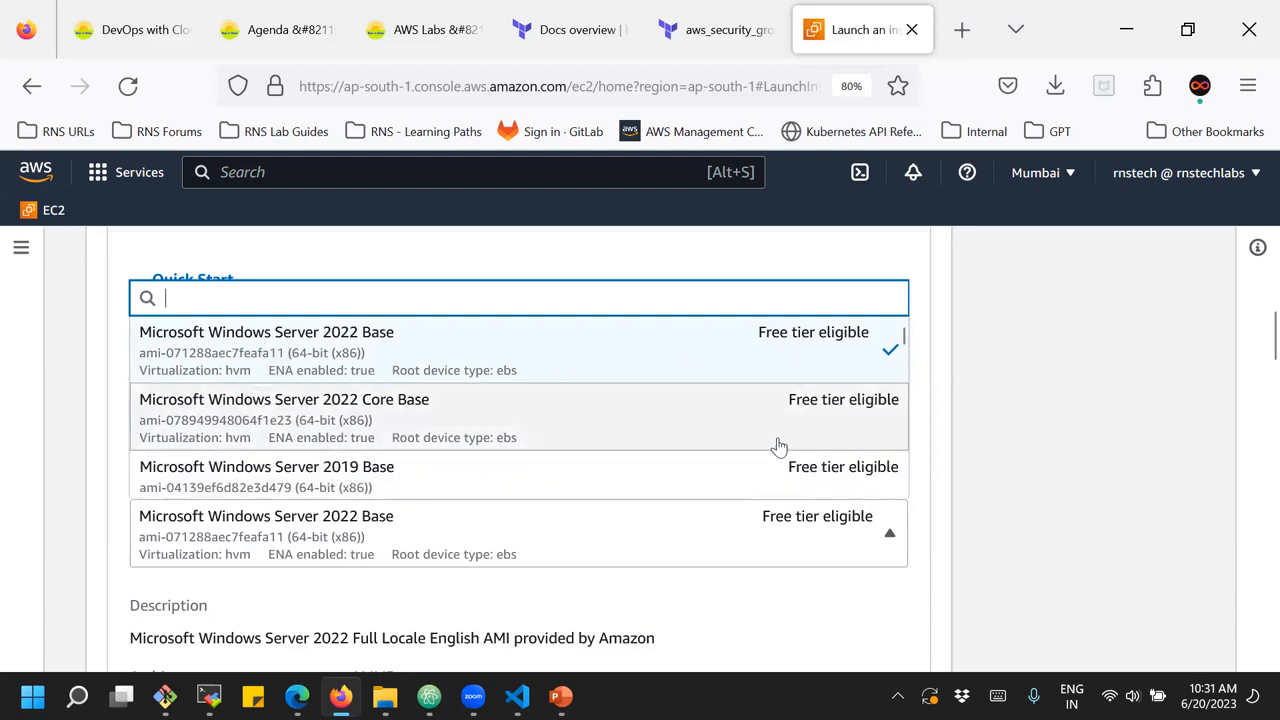
{"action": "left_click", "coordinate": [1013, 424]}
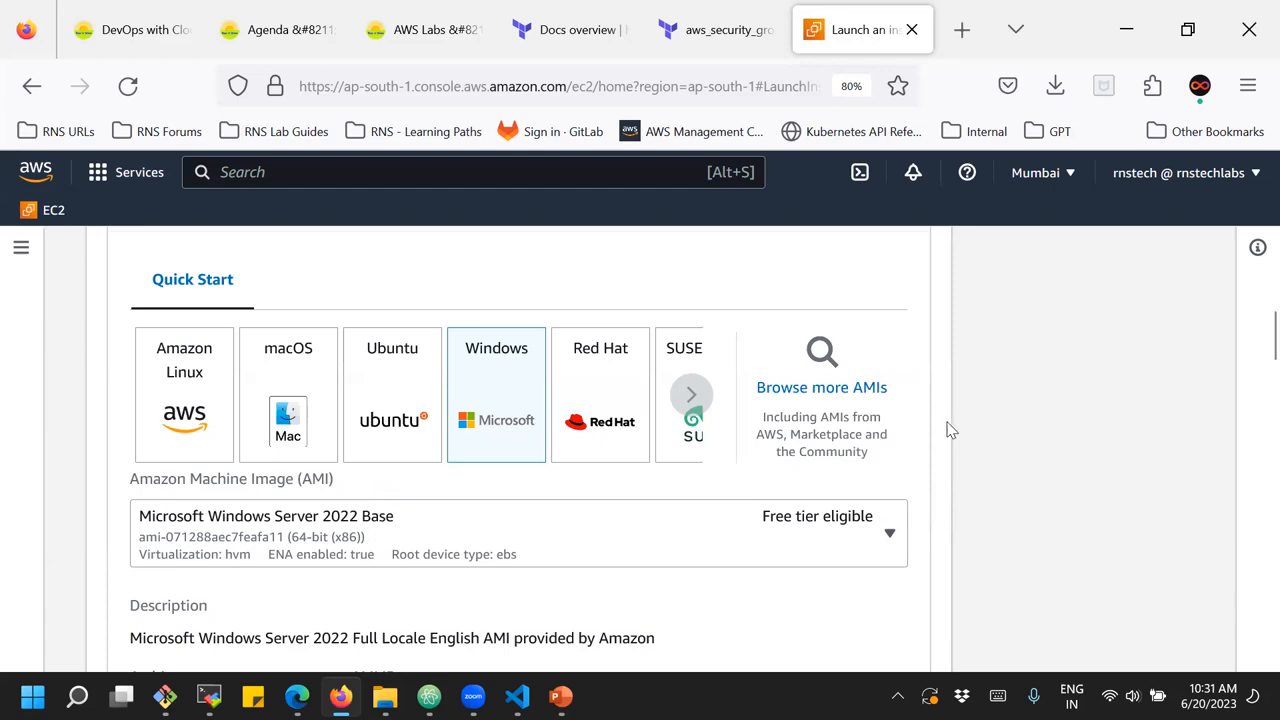
Select Red Hat as the quick start system, try Red Hat Enterprise Linux 9 with High Availability, and switch back to the HVM, SSD Volume Type image
{"action": "left_click", "coordinate": [600, 380]}
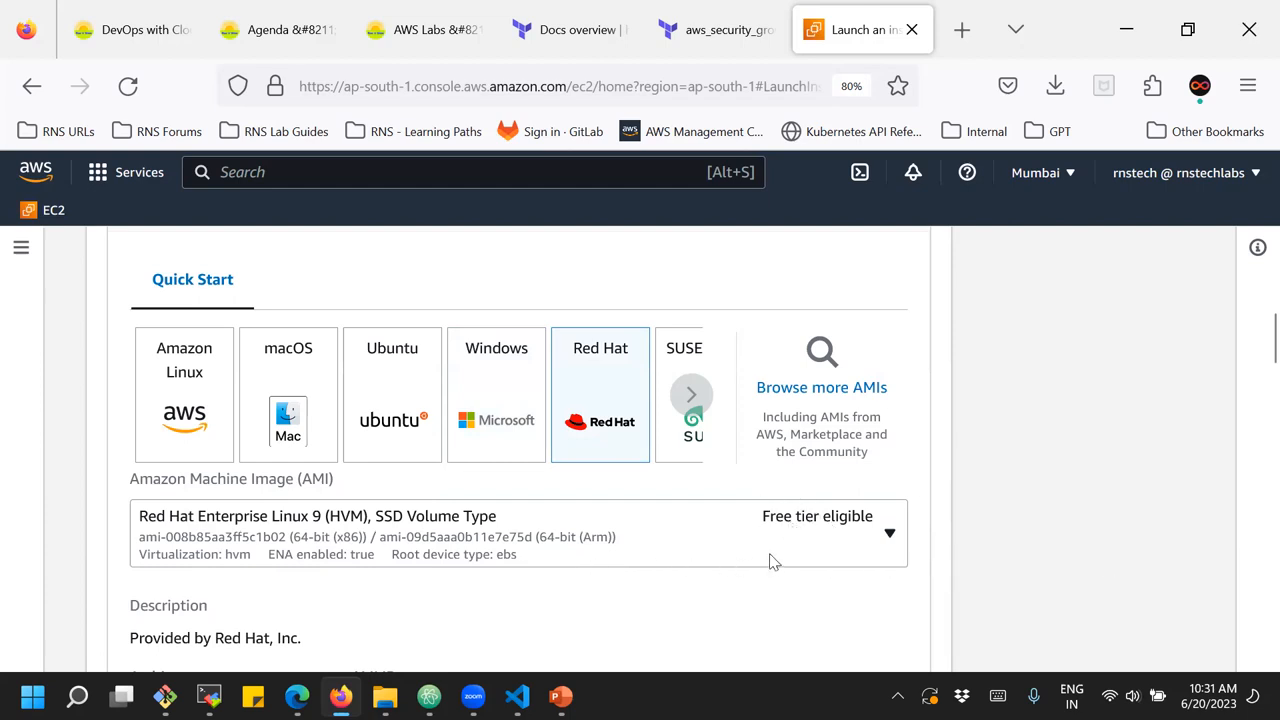
{"action": "left_click", "coordinate": [838, 535]}
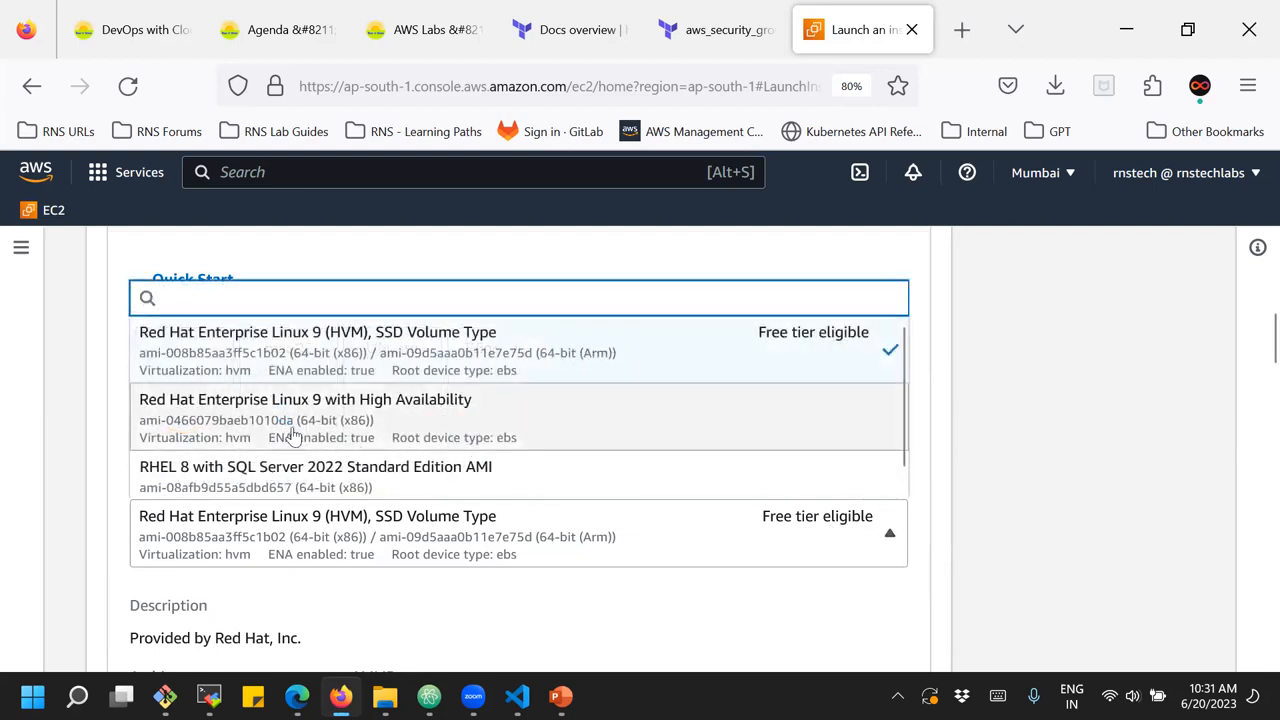
{"action": "left_click", "coordinate": [368, 415]}
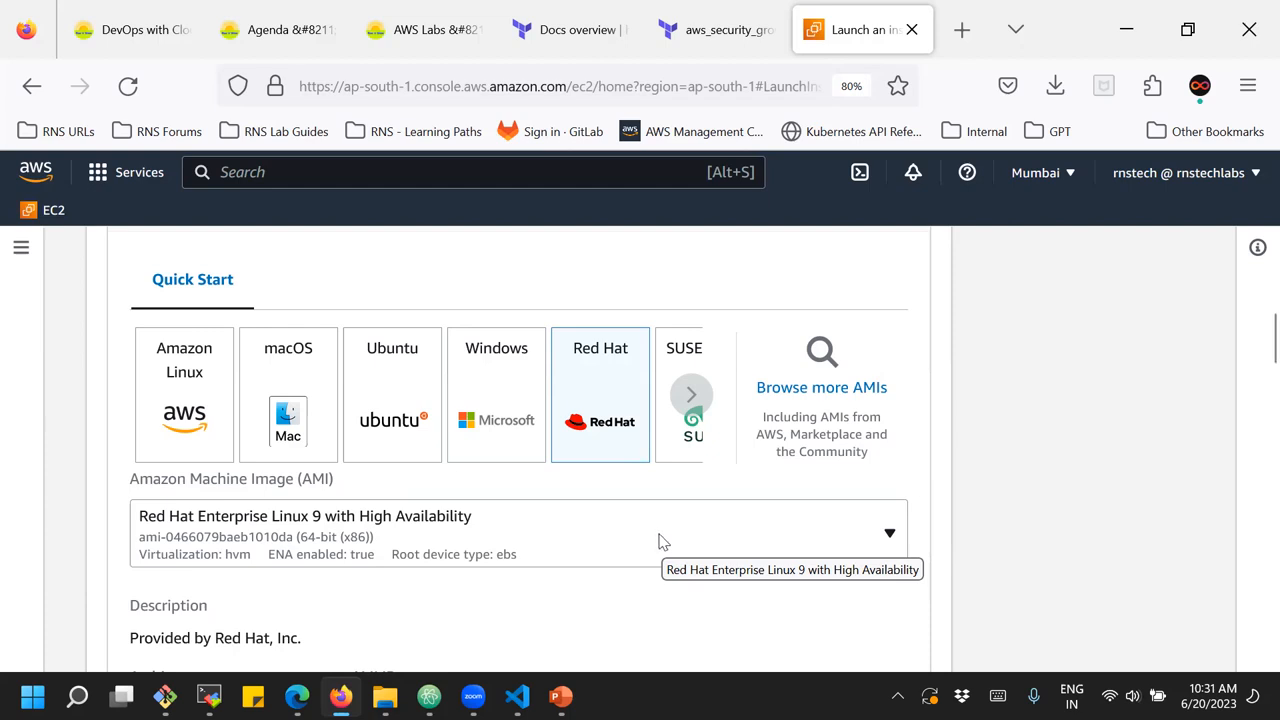
{"action": "left_click", "coordinate": [628, 541]}
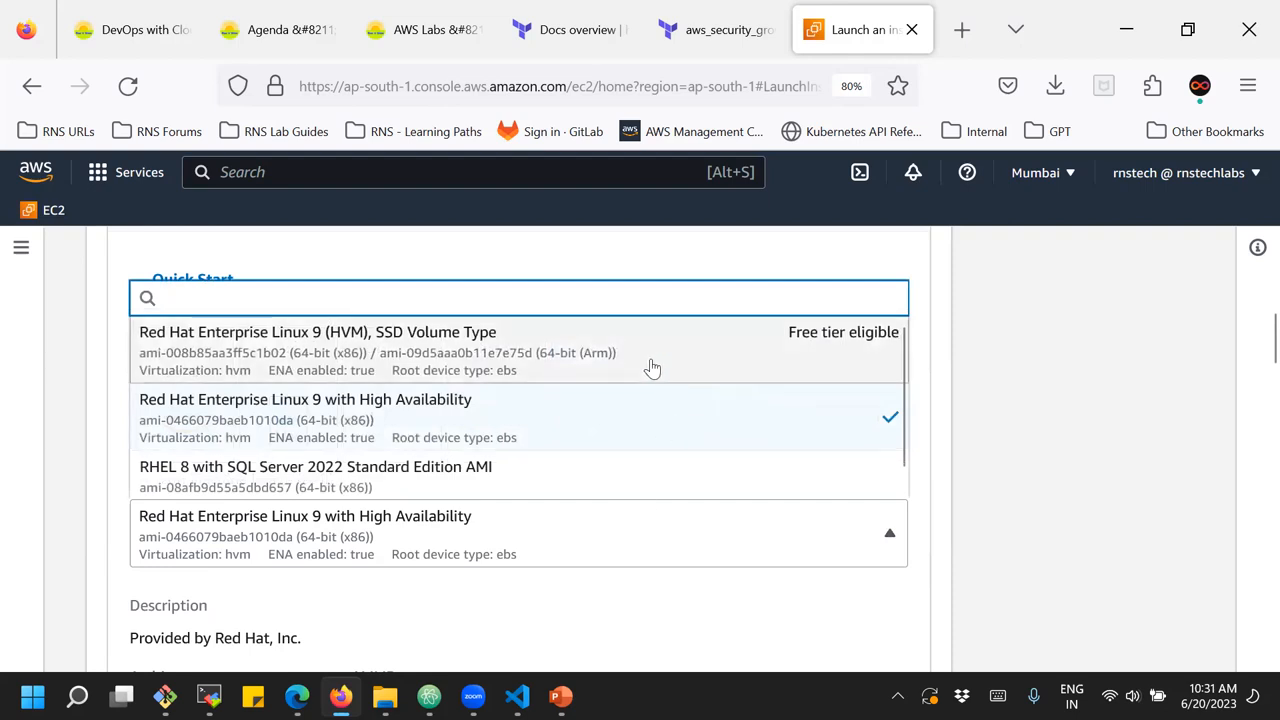
{"action": "left_click", "coordinate": [652, 369]}
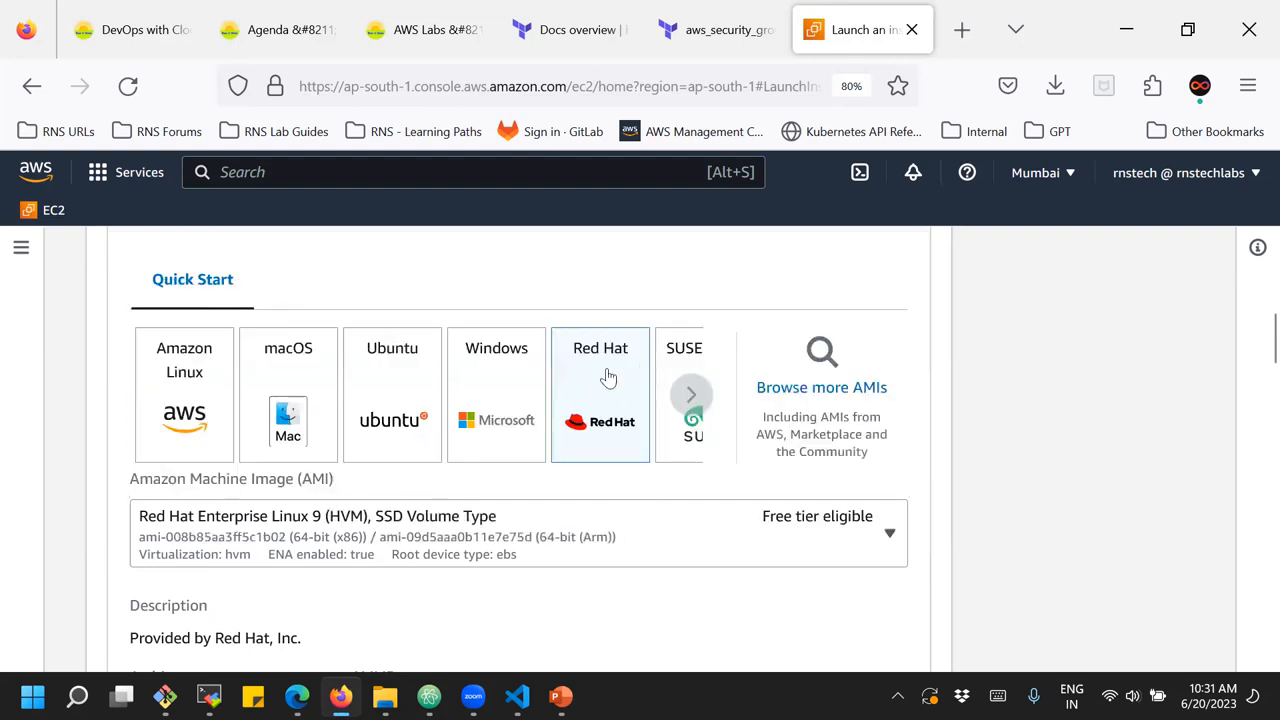
Look through the remaining quick start operating systems beyond Red Hat and return to the beginning of the selection
{"action": "left_click", "coordinate": [694, 395]}
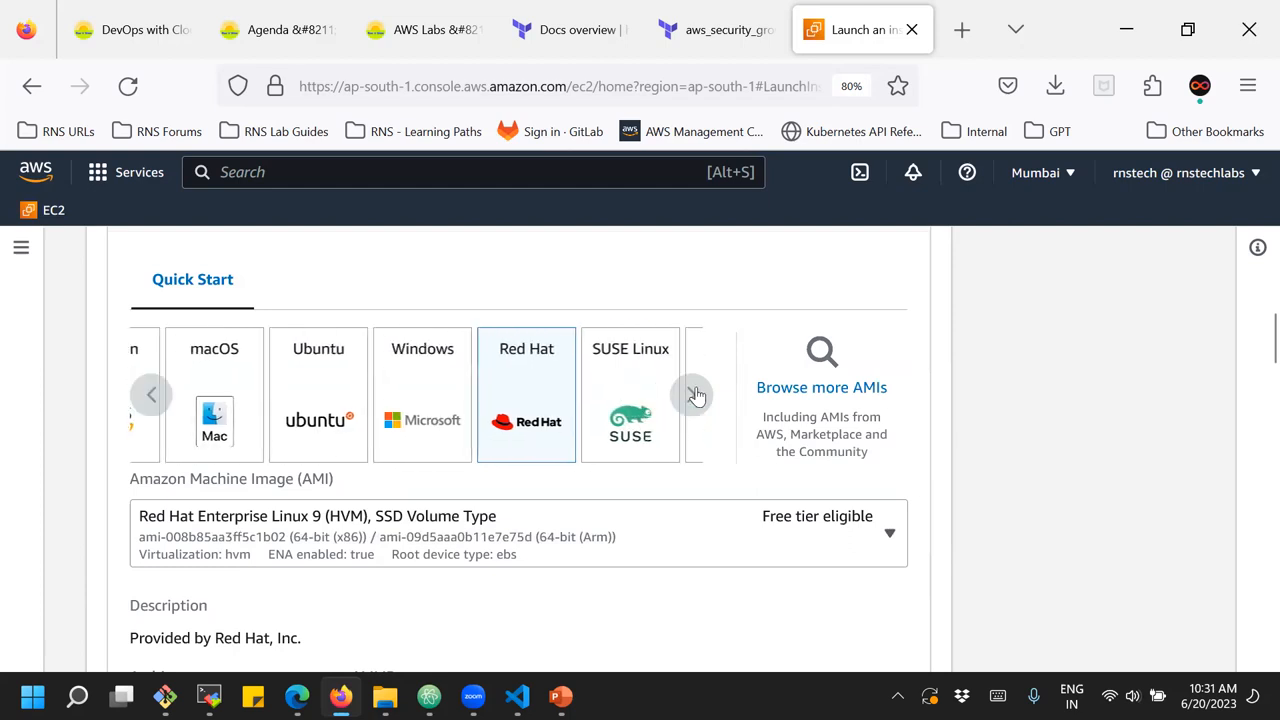
{"action": "left_click", "coordinate": [696, 396]}
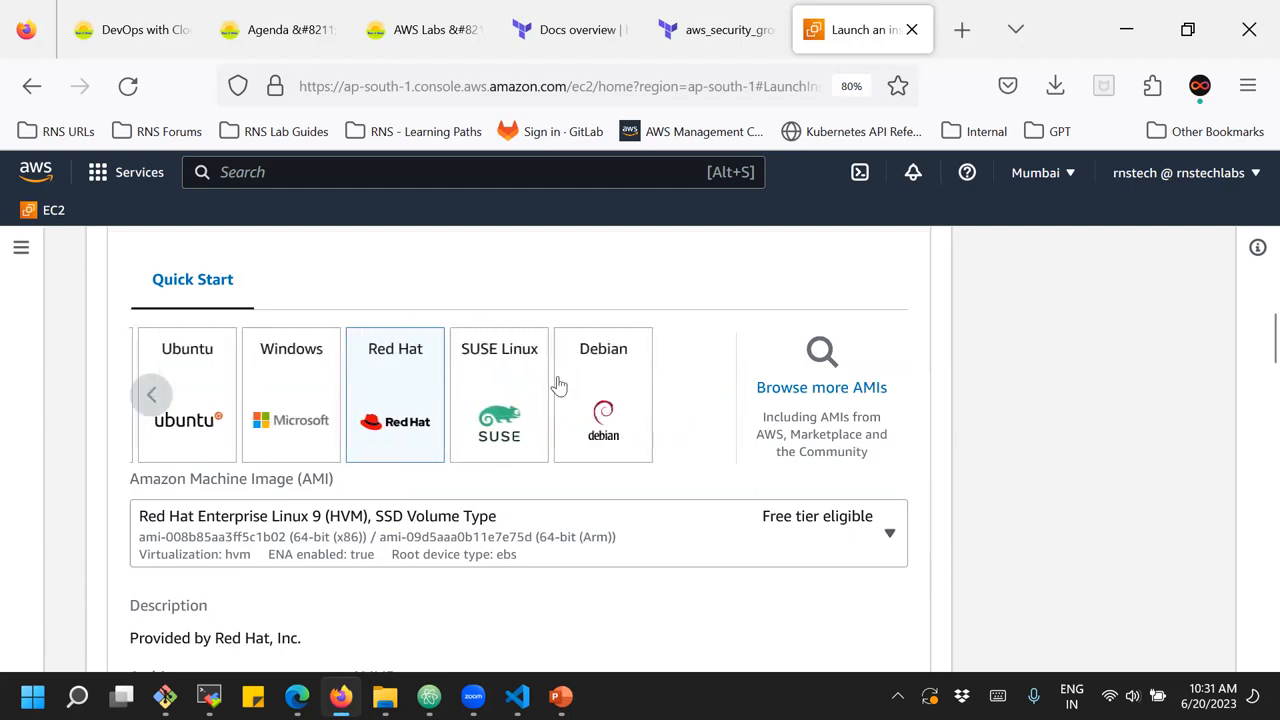
{"action": "left_click", "coordinate": [172, 396]}
{"action": "double_click", "coordinate": [172, 396]}
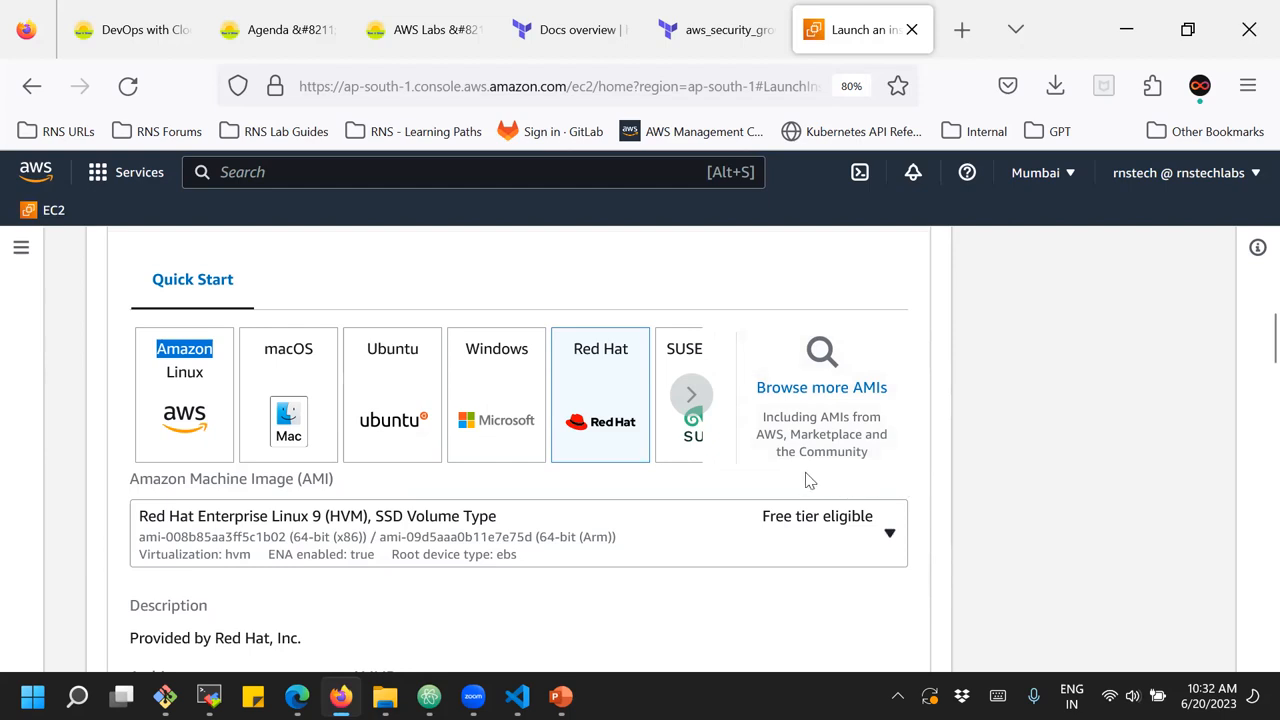
Browse the full catalogue of machine images and check the self-created ones under My AMIs
{"action": "left_click", "coordinate": [826, 387]}
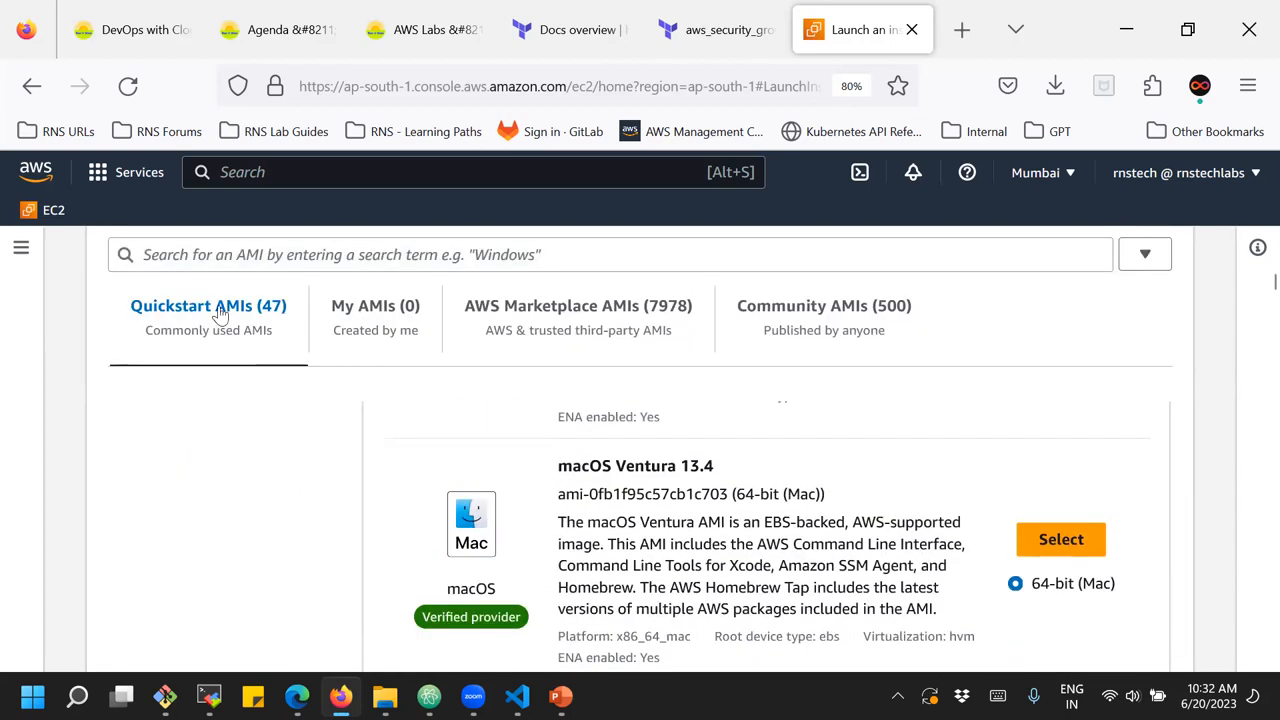
{"action": "left_click", "coordinate": [367, 312]}
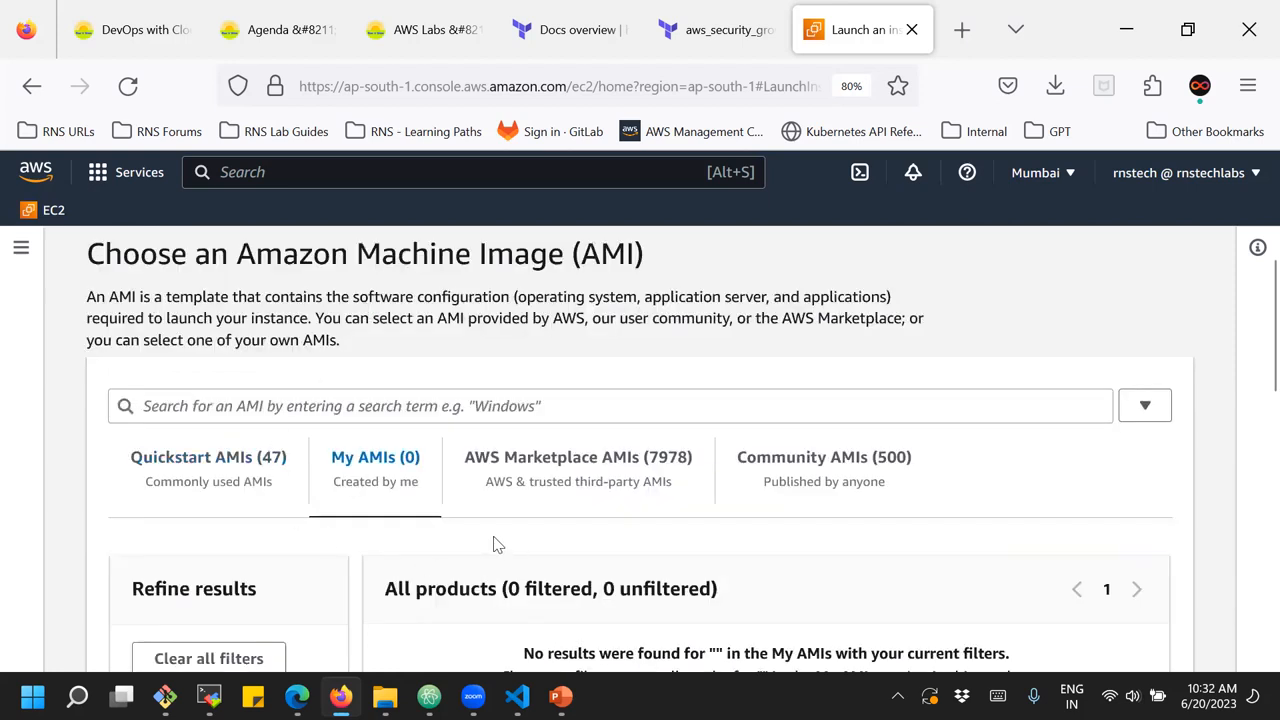
{"action": "scroll", "coordinate": [494, 544], "scroll_direction": "down", "scroll_amount": 2}
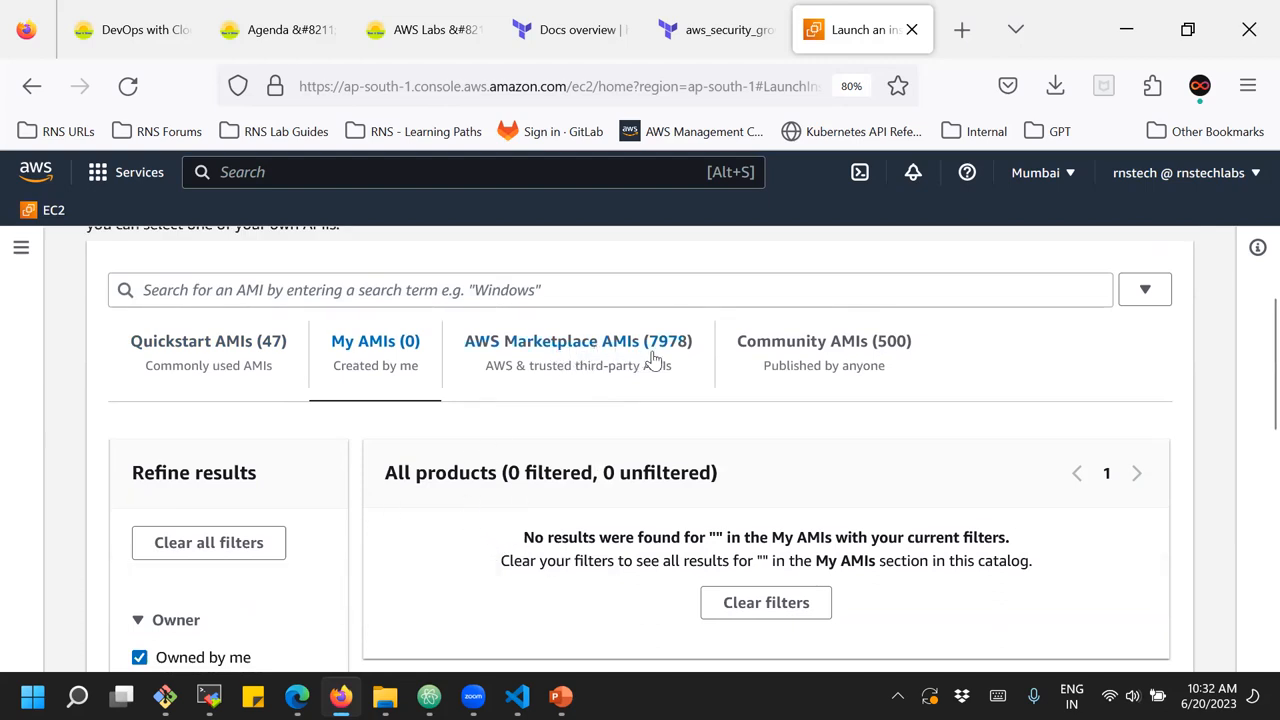
Show the AWS Marketplace AMIs and examine the first products offered by trusted third parties
{"action": "left_click", "coordinate": [571, 350]}
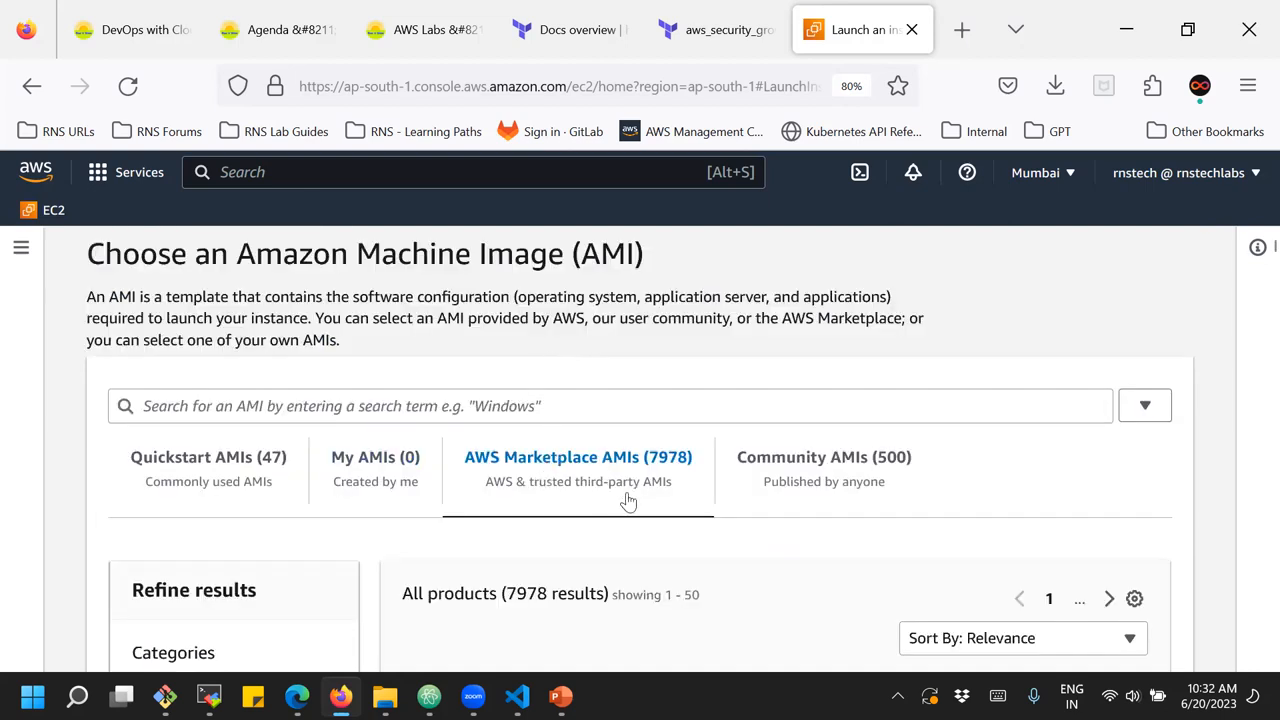
{"action": "scroll", "coordinate": [627, 500], "scroll_direction": "down", "scroll_amount": 3}
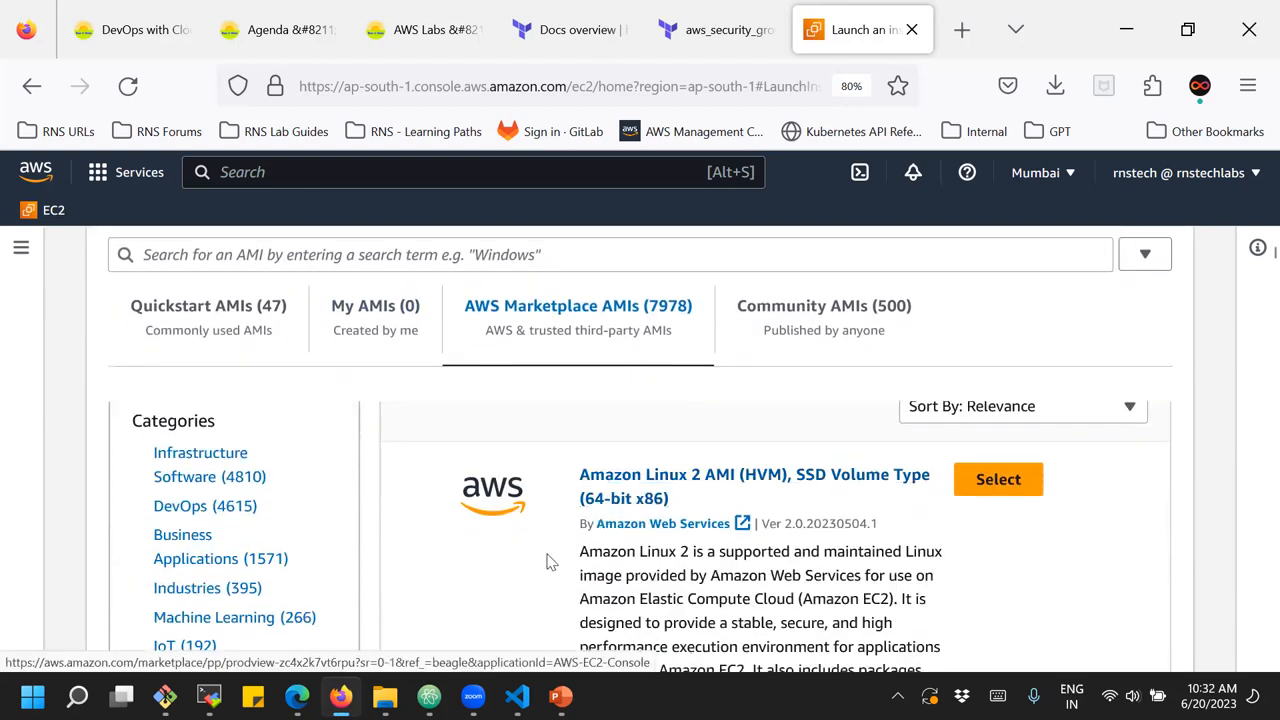
{"action": "scroll", "coordinate": [588, 556], "scroll_direction": "down", "scroll_amount": 2}
{"action": "scroll", "coordinate": [594, 545], "scroll_direction": "up", "scroll_amount": 2}
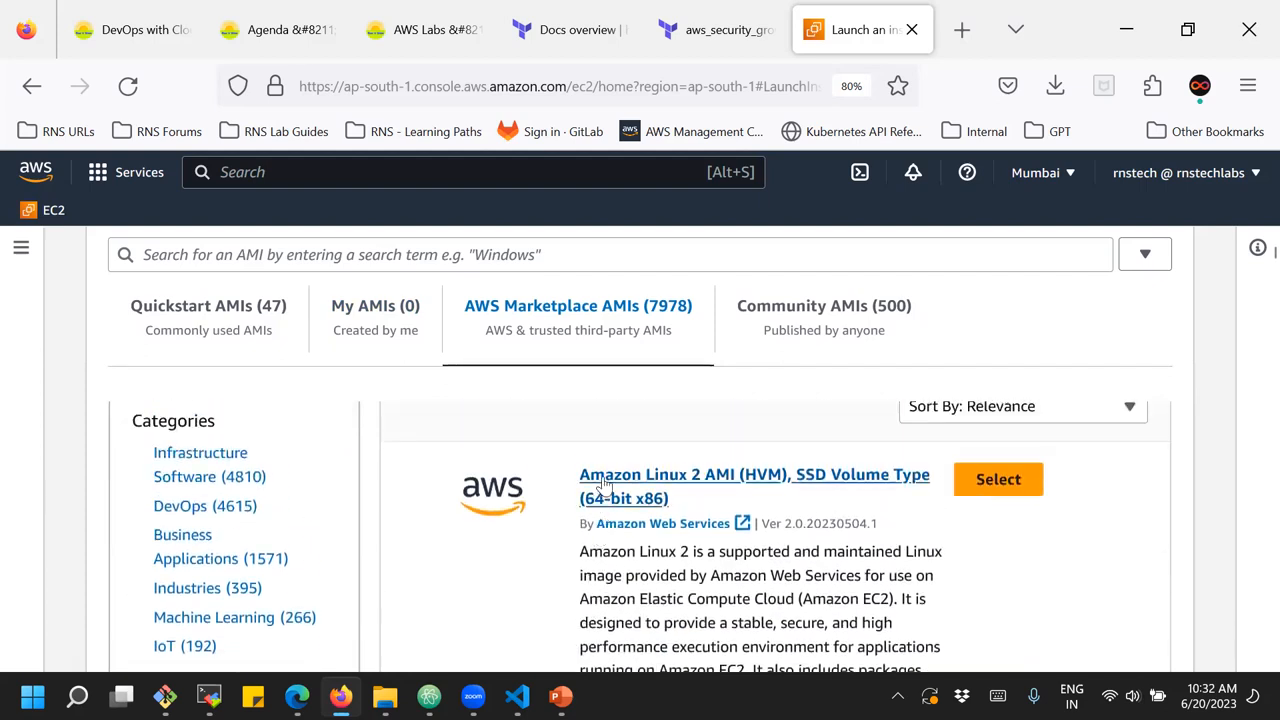
{"action": "scroll", "coordinate": [592, 545], "scroll_direction": "down", "scroll_amount": 5}
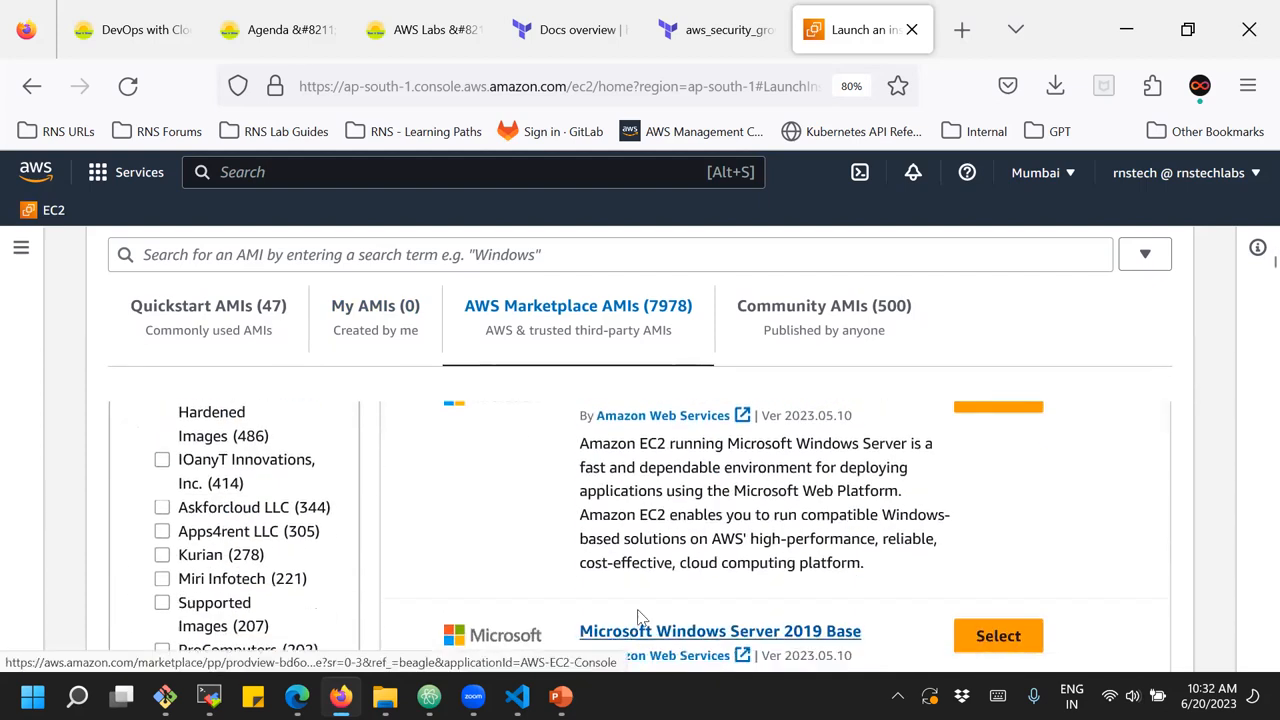
Examine the Marketplace refinement filters for publisher, pricing model, operating system, free trial, average rating and architecture
{"action": "scroll", "coordinate": [170, 488], "scroll_direction": "down", "scroll_amount": 4}
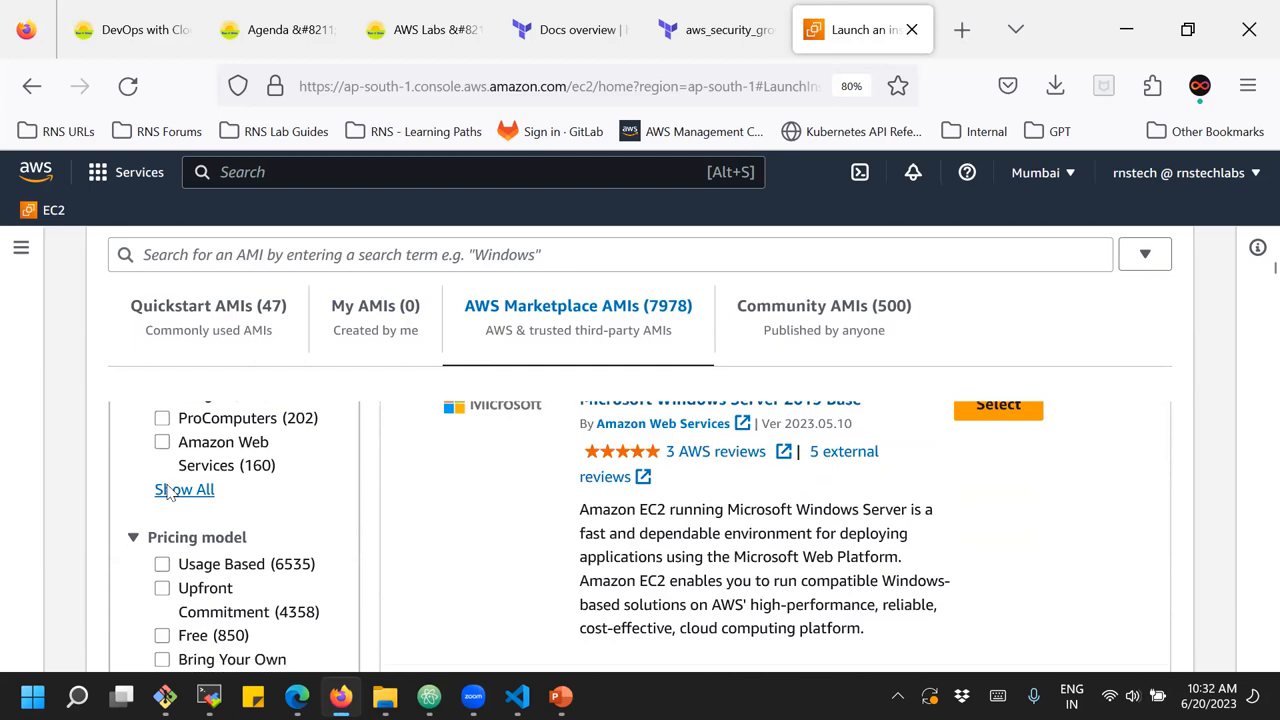
{"action": "scroll", "coordinate": [170, 490], "scroll_direction": "down", "scroll_amount": 2}
{"action": "scroll", "coordinate": [170, 490], "scroll_direction": "down", "scroll_amount": 2}
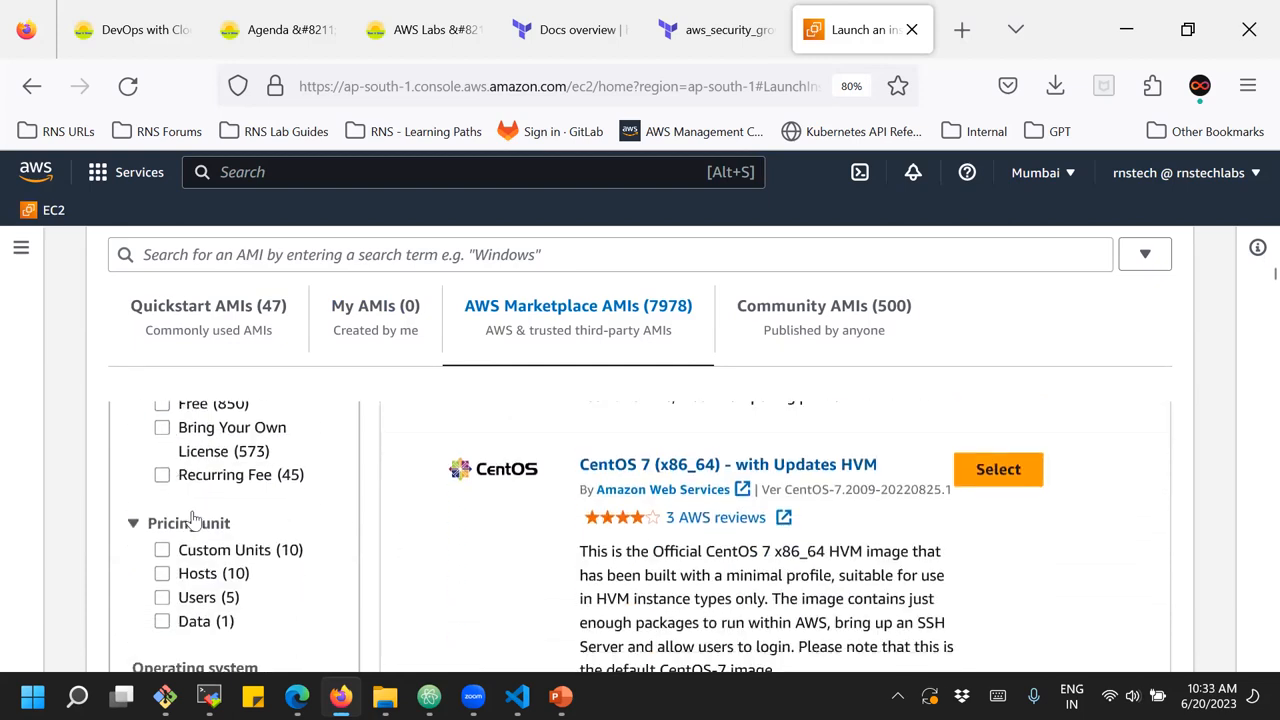
{"action": "scroll", "coordinate": [226, 546], "scroll_direction": "down", "scroll_amount": 4}
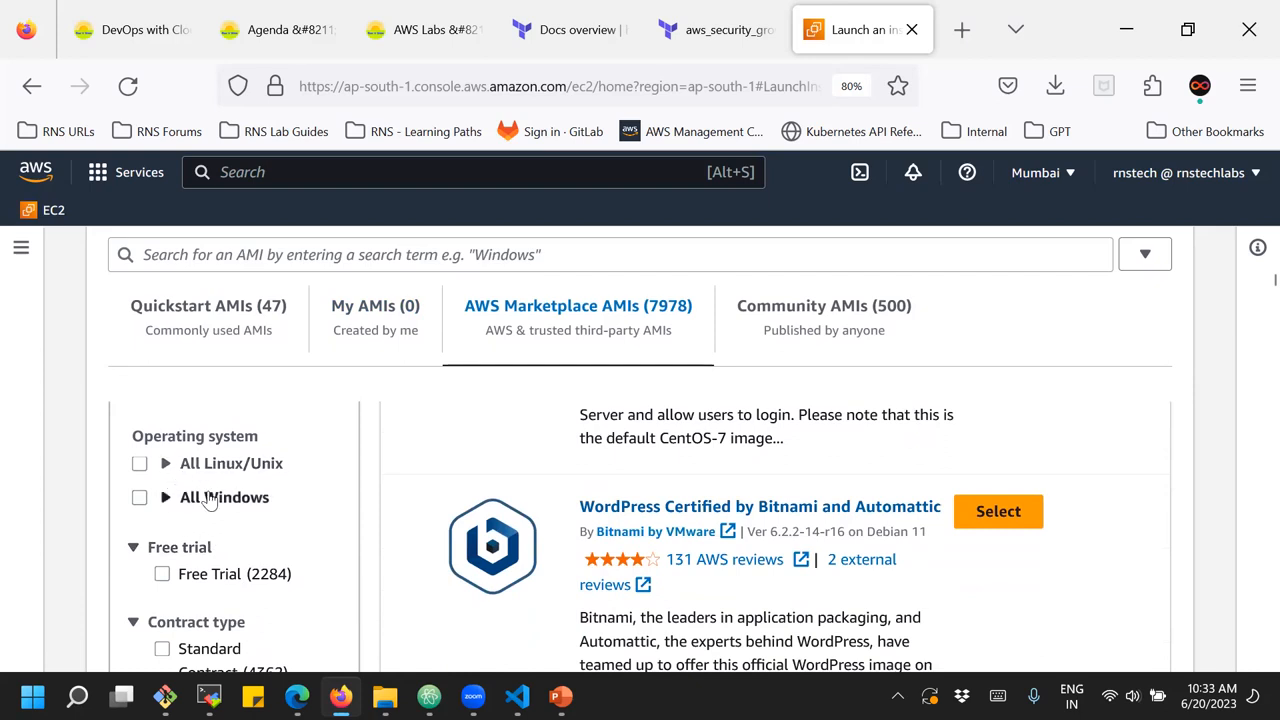
{"action": "scroll", "coordinate": [210, 500], "scroll_direction": "down", "scroll_amount": 2}
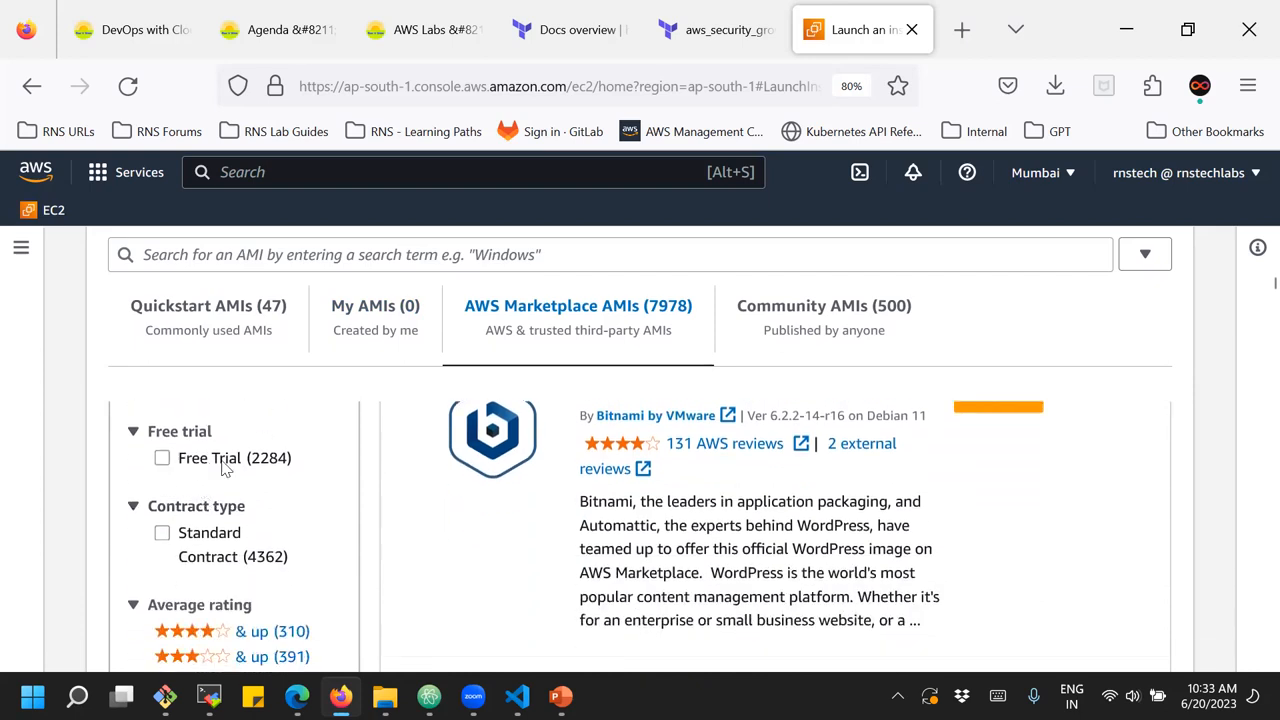
{"action": "scroll", "coordinate": [225, 470], "scroll_direction": "down", "scroll_amount": 4}
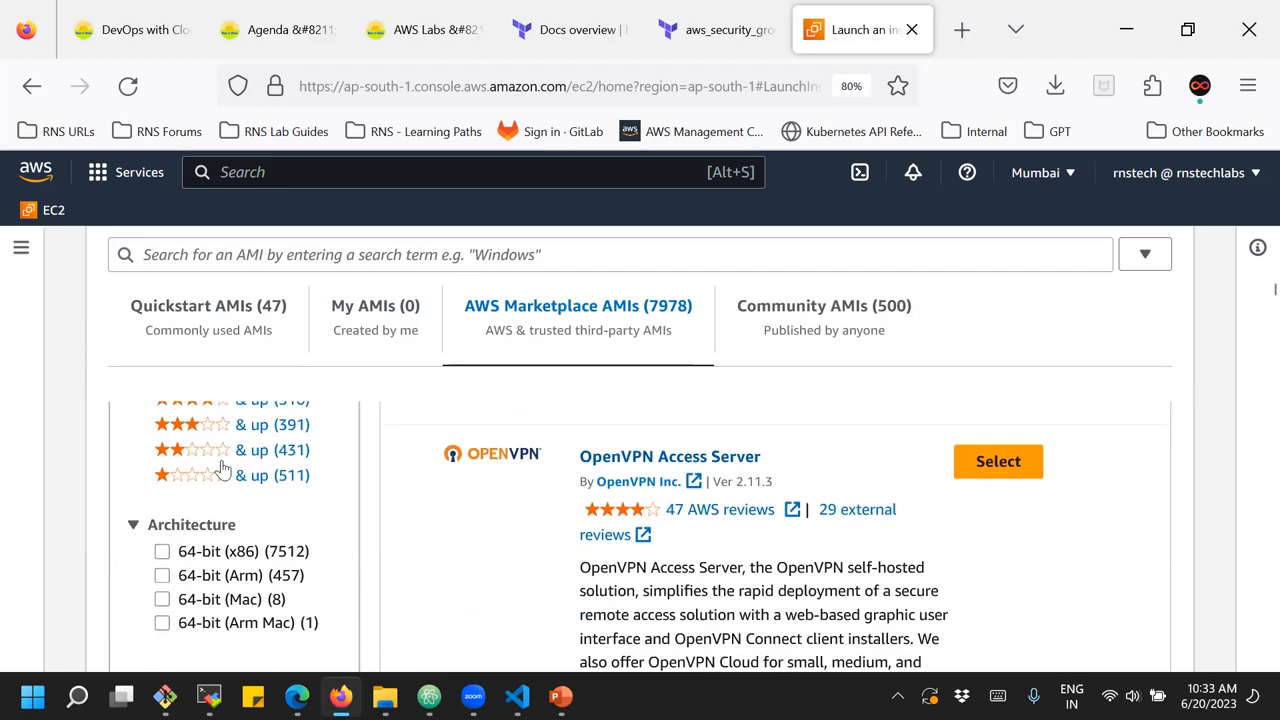
{"action": "scroll", "coordinate": [250, 570], "scroll_direction": "up", "scroll_amount": 2}
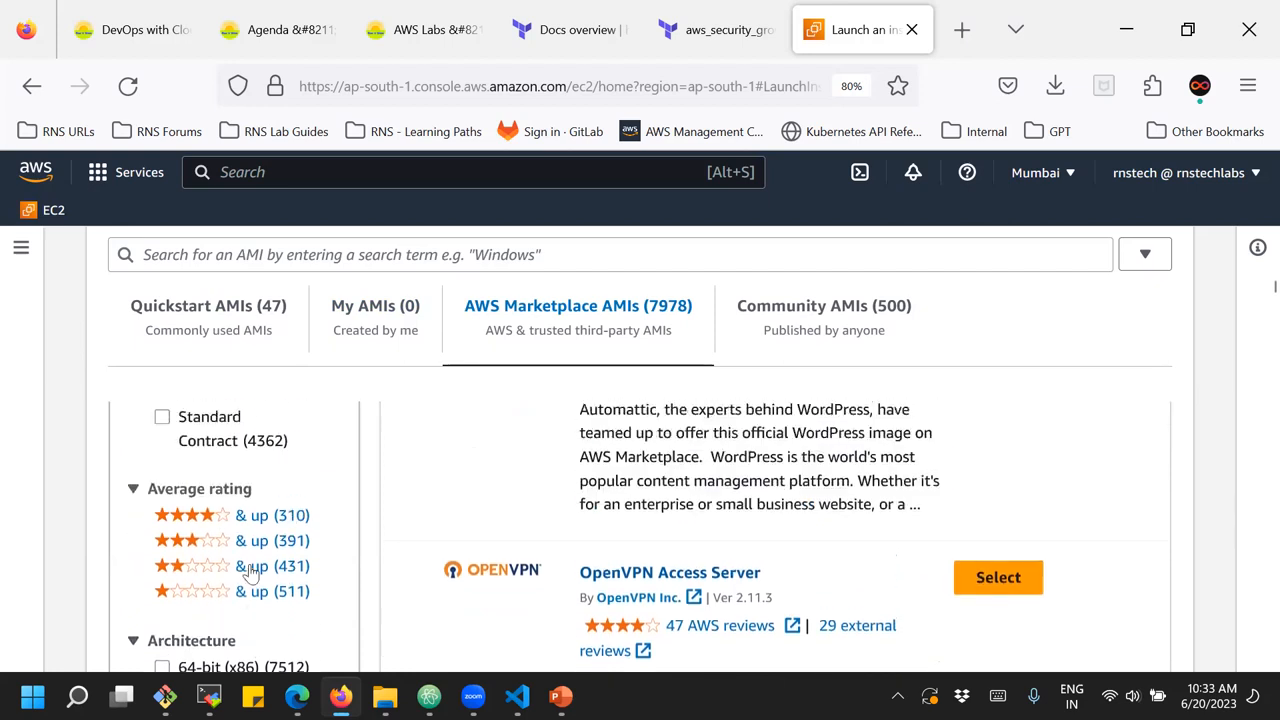
{"action": "scroll", "coordinate": [321, 515], "scroll_direction": "up", "scroll_amount": 1}
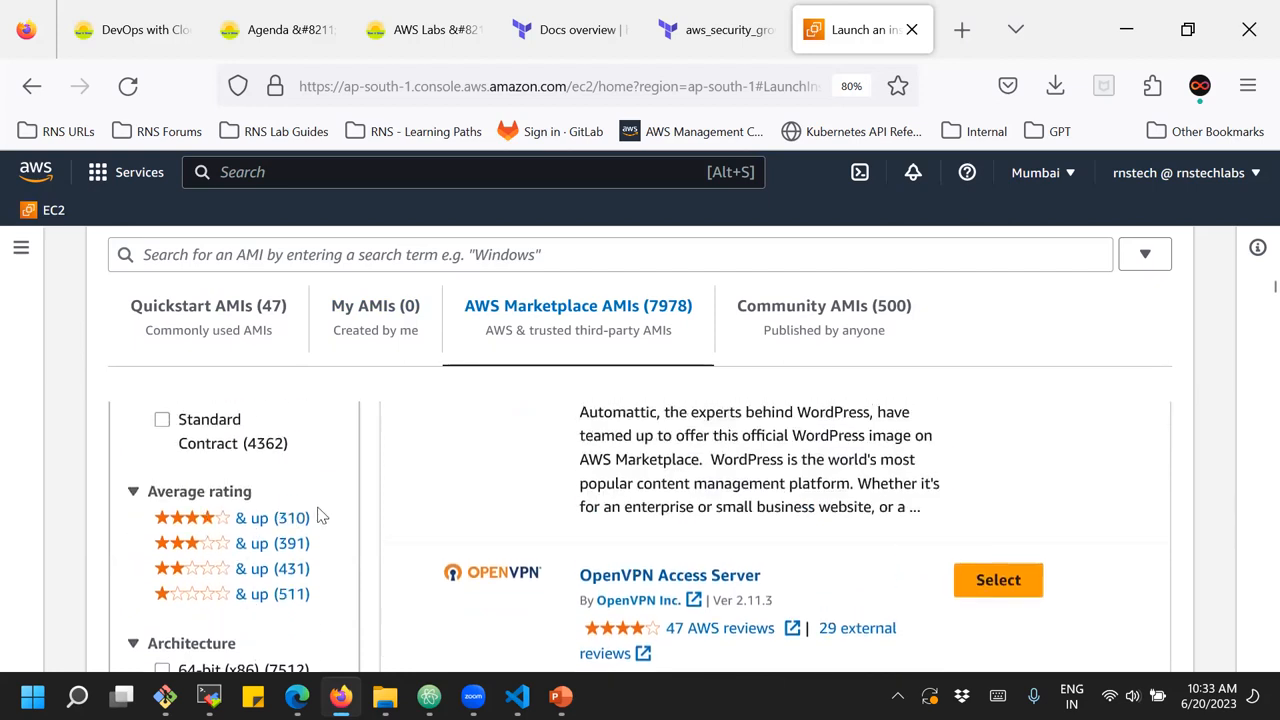
{"action": "scroll", "coordinate": [321, 515], "scroll_direction": "up", "scroll_amount": 10}
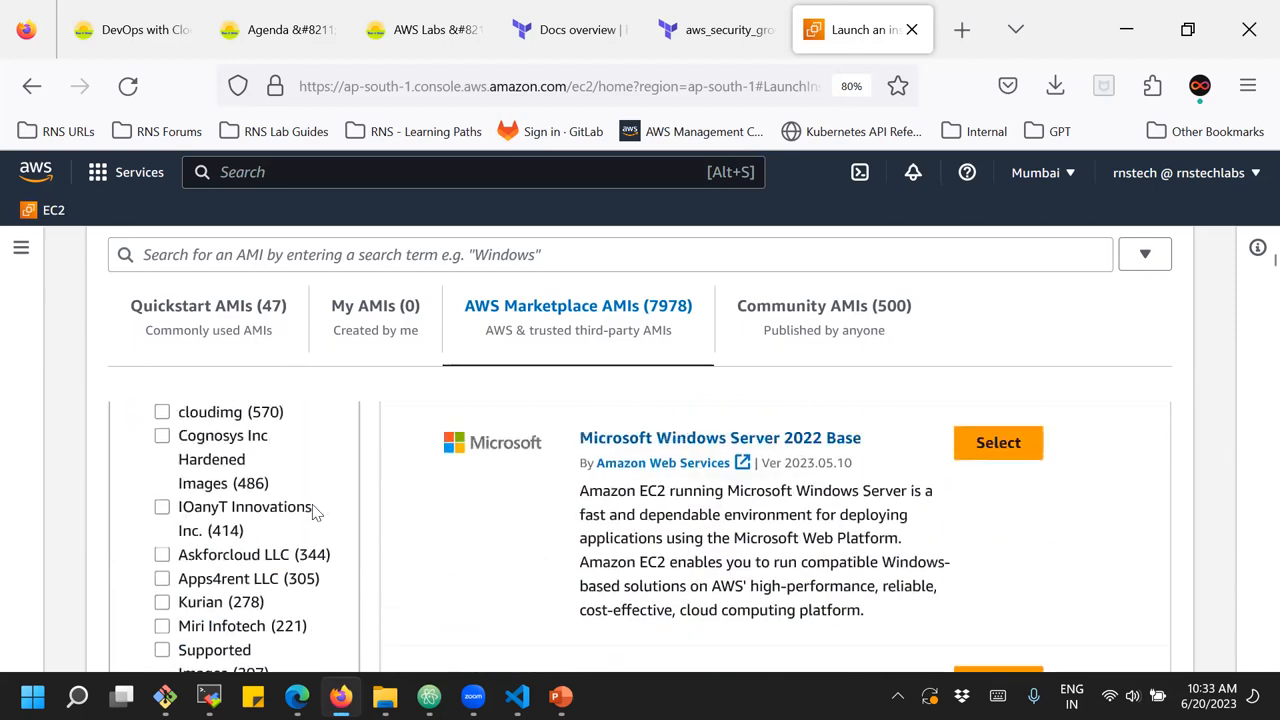
{"action": "scroll", "coordinate": [316, 512], "scroll_direction": "up", "scroll_amount": 3}
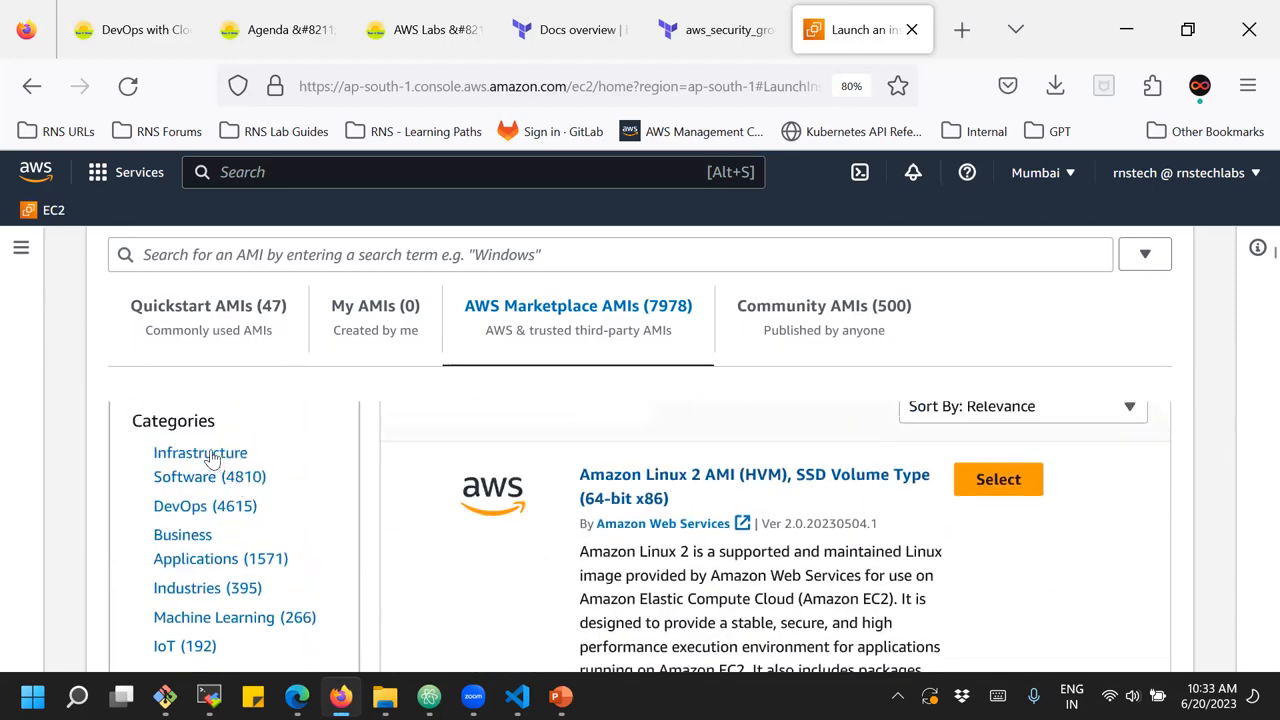
Narrow the Marketplace images to the DevOps category and examine its products and subcategories
{"action": "left_click", "coordinate": [179, 508]}
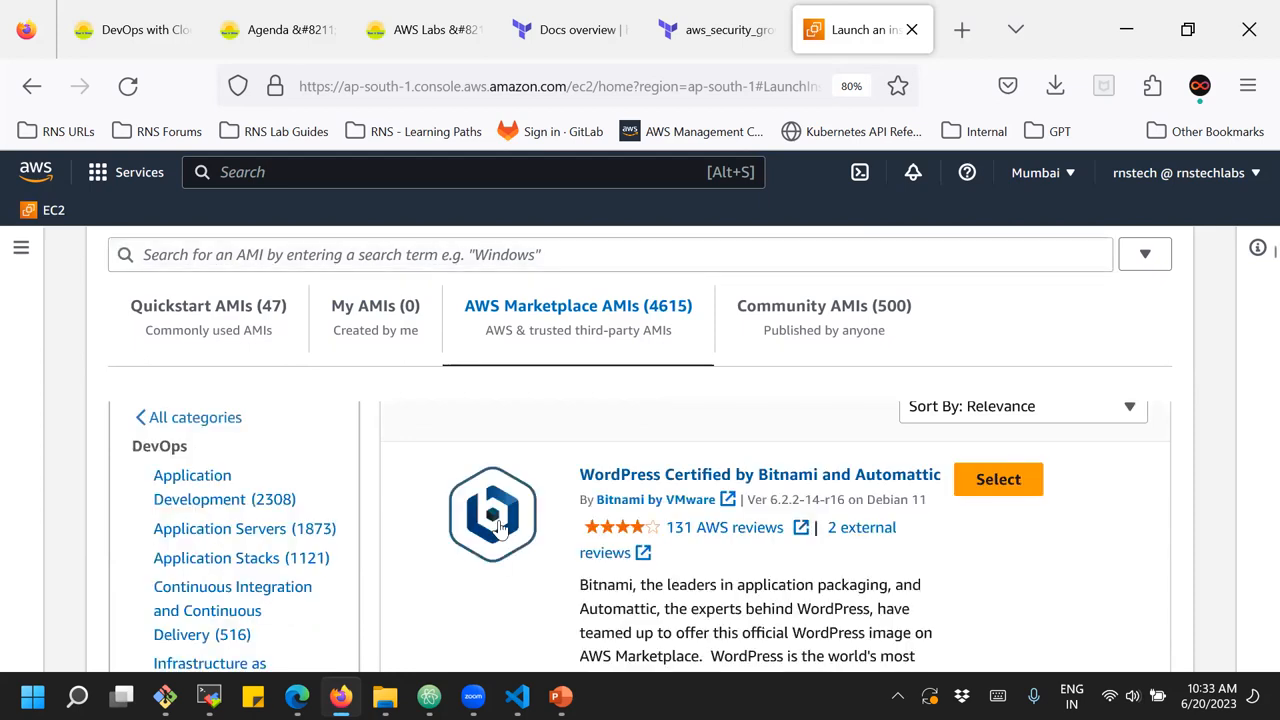
{"action": "scroll", "coordinate": [810, 558], "scroll_direction": "down", "scroll_amount": 1}
{"action": "scroll", "coordinate": [810, 558], "scroll_direction": "down", "scroll_amount": 10}
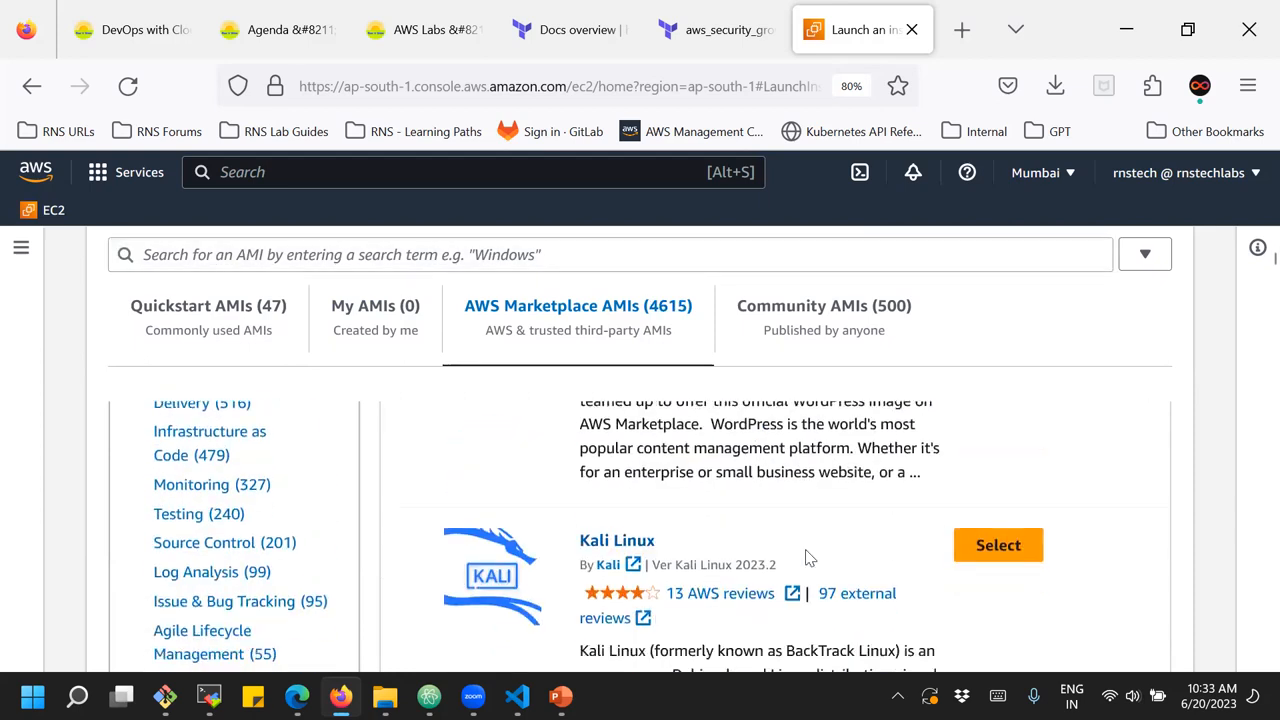
{"action": "scroll", "coordinate": [806, 549], "scroll_direction": "down", "scroll_amount": 2}
{"action": "scroll", "coordinate": [810, 558], "scroll_direction": "up", "scroll_amount": 8}
{"action": "scroll", "coordinate": [810, 558], "scroll_direction": "up", "scroll_amount": 4}
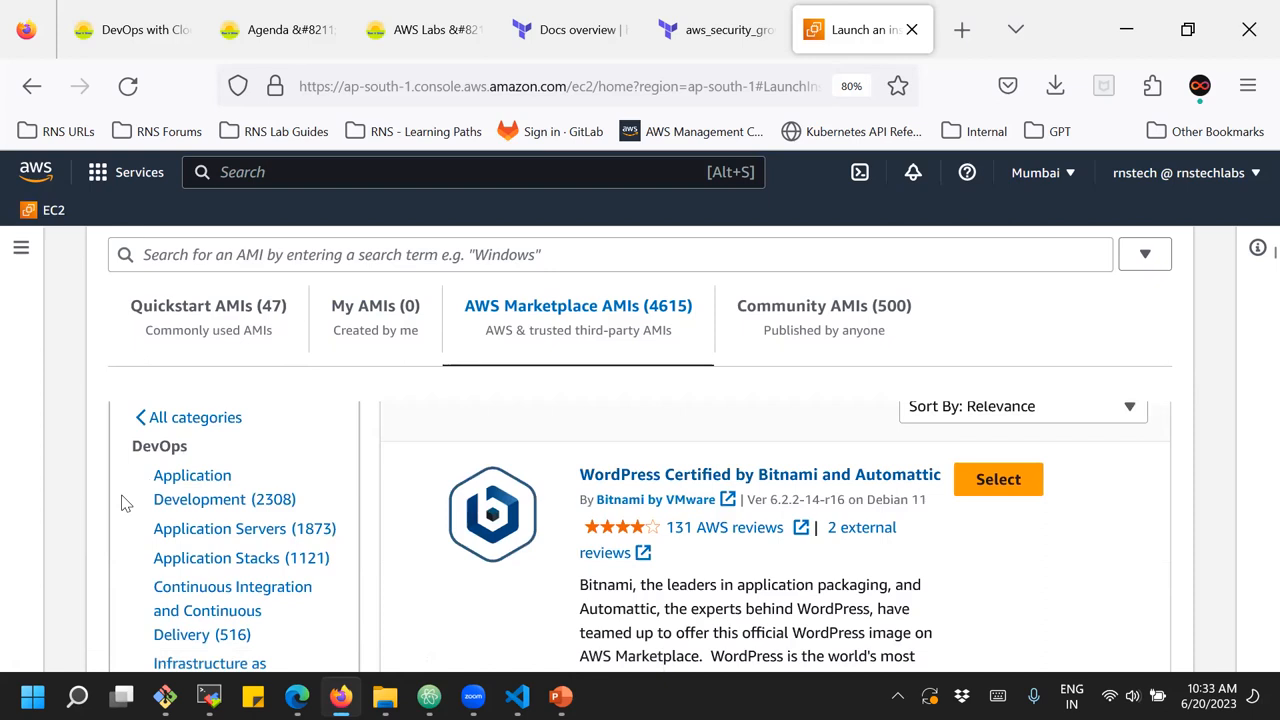
{"action": "scroll", "coordinate": [94, 525], "scroll_direction": "down", "scroll_amount": 4}
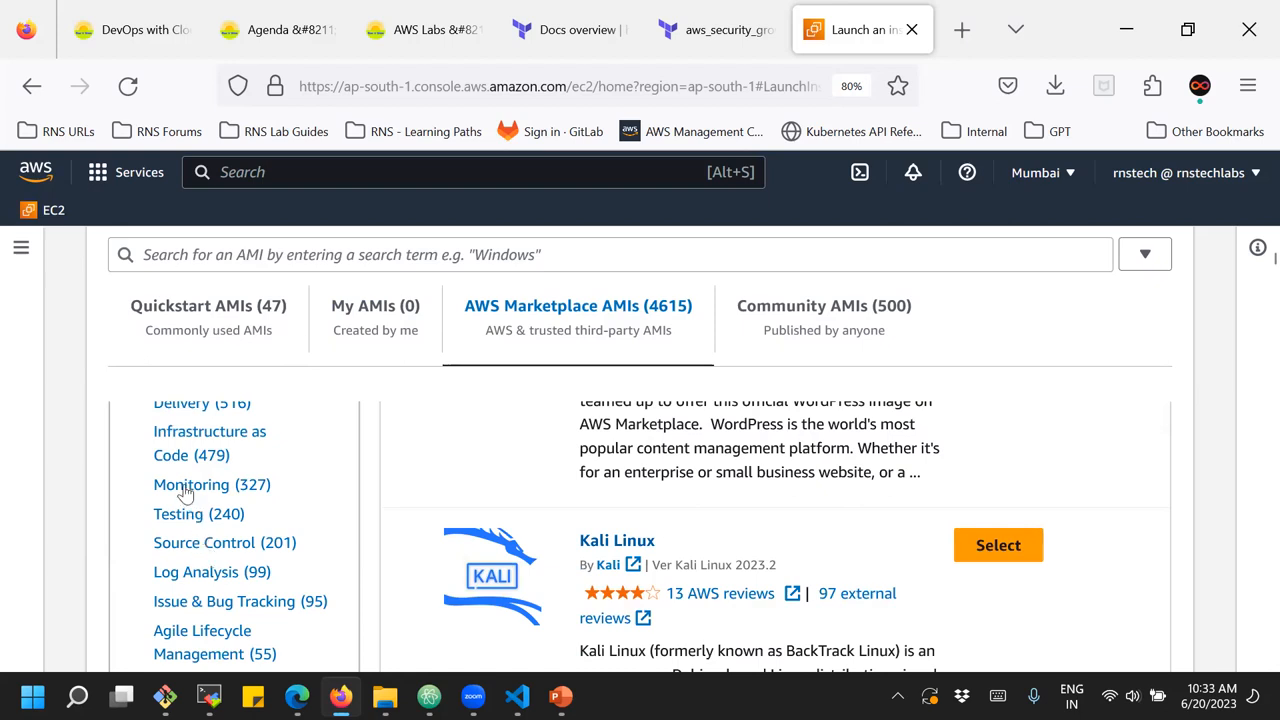
Narrow the DevOps images to Infrastructure as Code and examine the starting price of the Docker on Ubuntu 20 image
{"action": "left_click", "coordinate": [180, 452]}
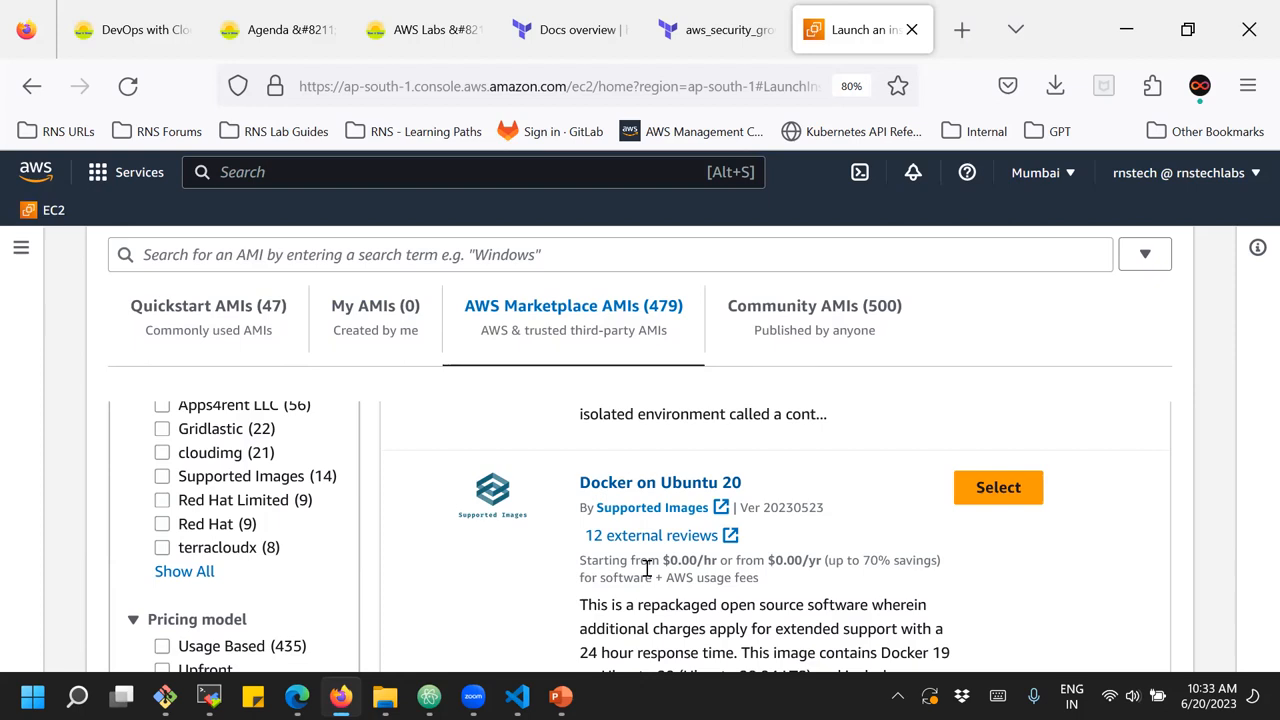
{"action": "scroll", "coordinate": [647, 568], "scroll_direction": "down", "scroll_amount": 2}
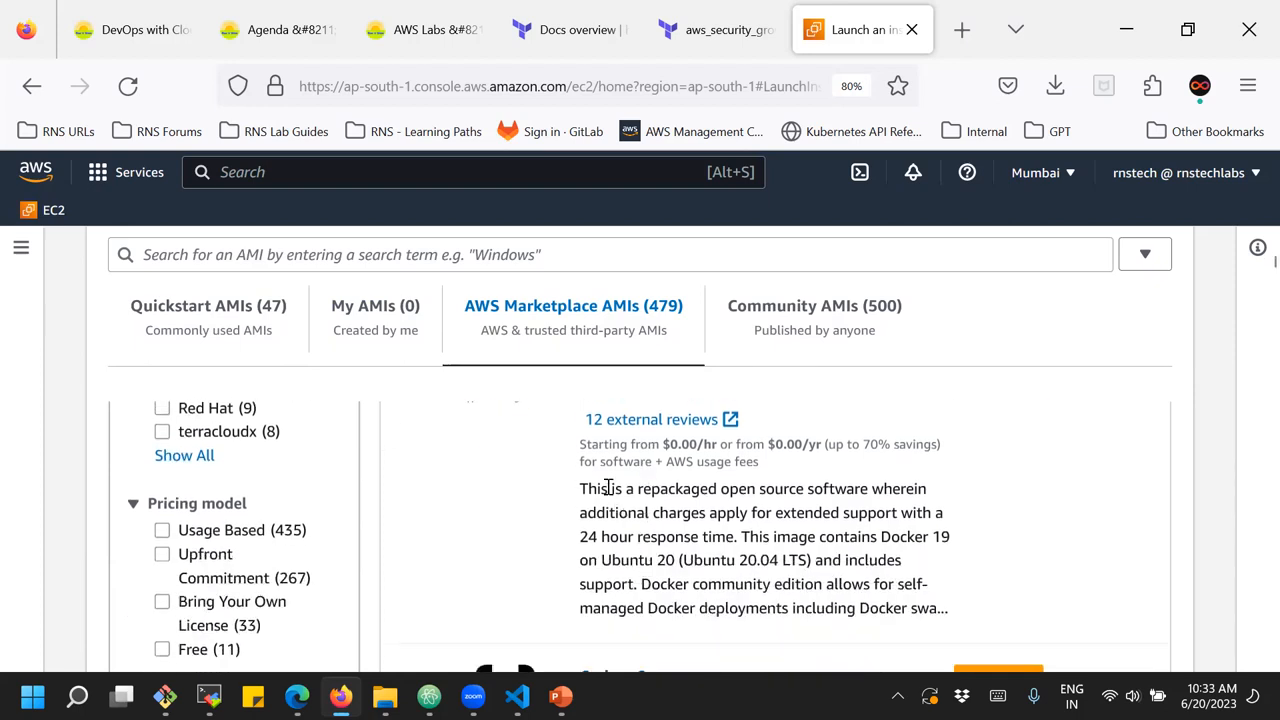
{"action": "left_click_drag", "start_coordinate": [581, 444], "coordinate": [659, 452]}
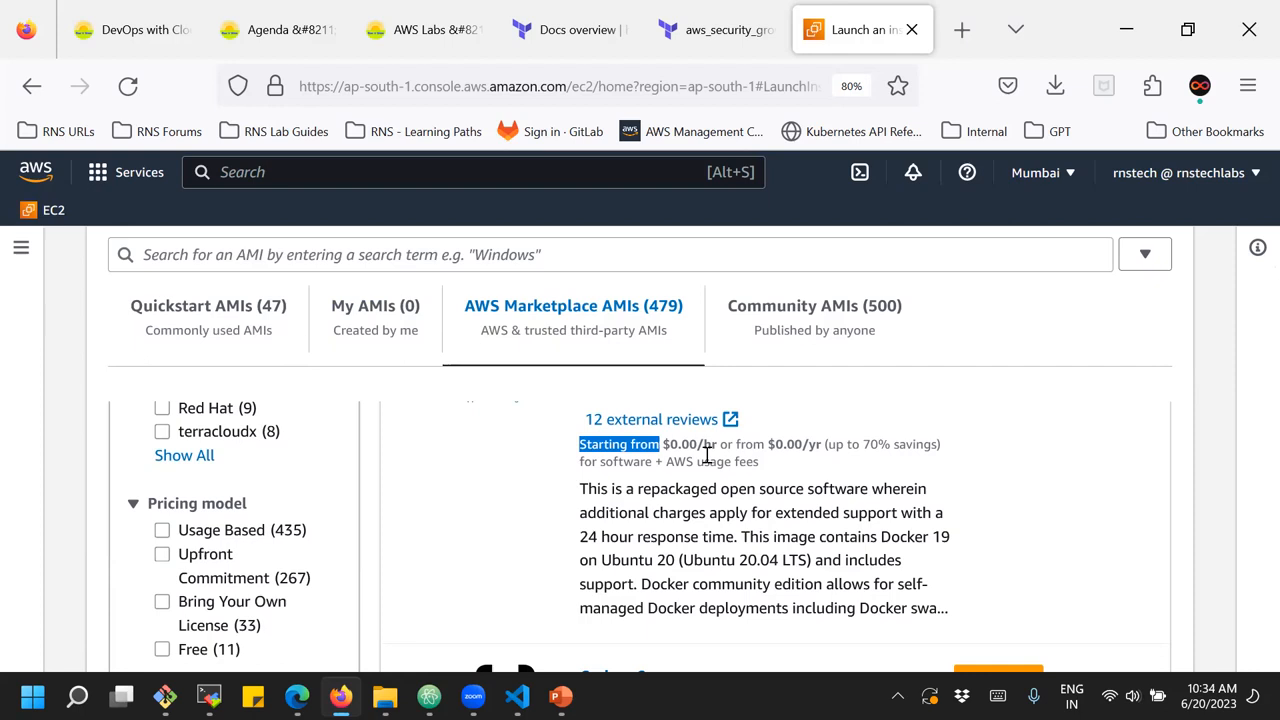
{"action": "scroll", "coordinate": [706, 455], "scroll_direction": "up", "scroll_amount": 2}
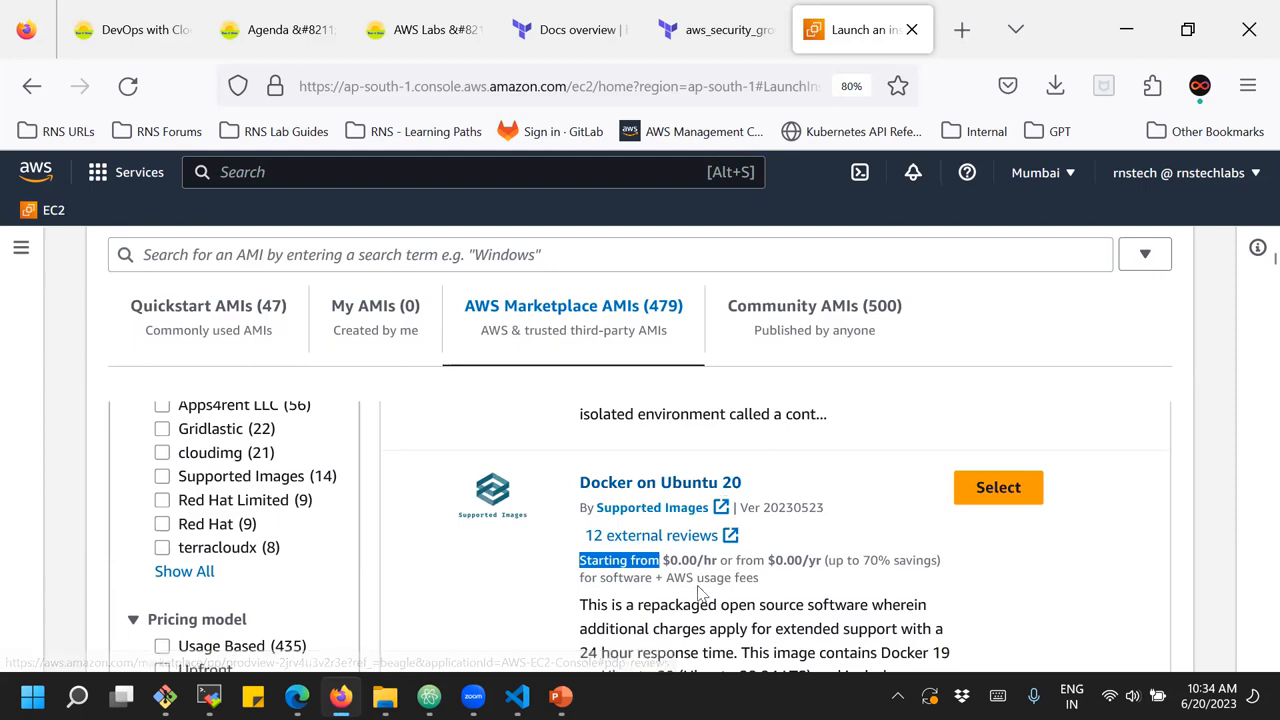
Find the Jenkins Server on Ubuntu Server 20.04 image and examine its hourly software price
{"action": "scroll", "coordinate": [698, 585], "scroll_direction": "down", "scroll_amount": 5}
{"action": "scroll", "coordinate": [699, 585], "scroll_direction": "down", "scroll_amount": 5}
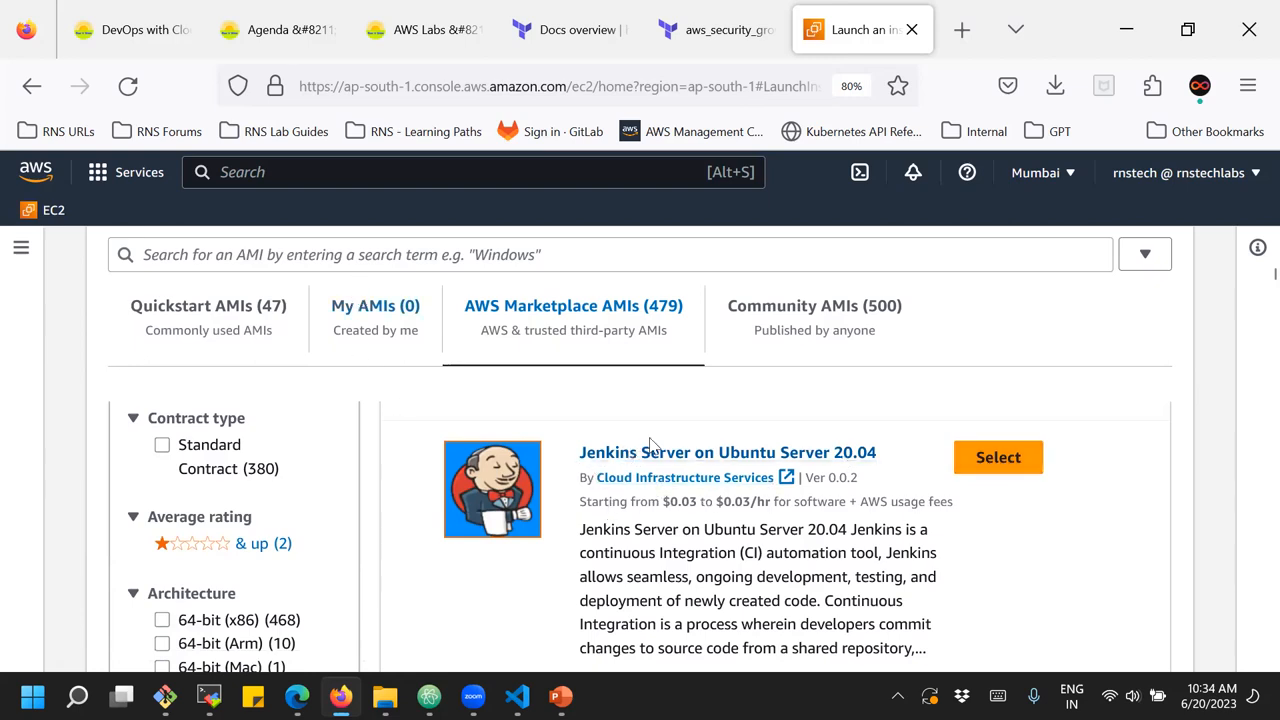
{"action": "left_click_drag", "start_coordinate": [664, 497], "coordinate": [765, 500]}
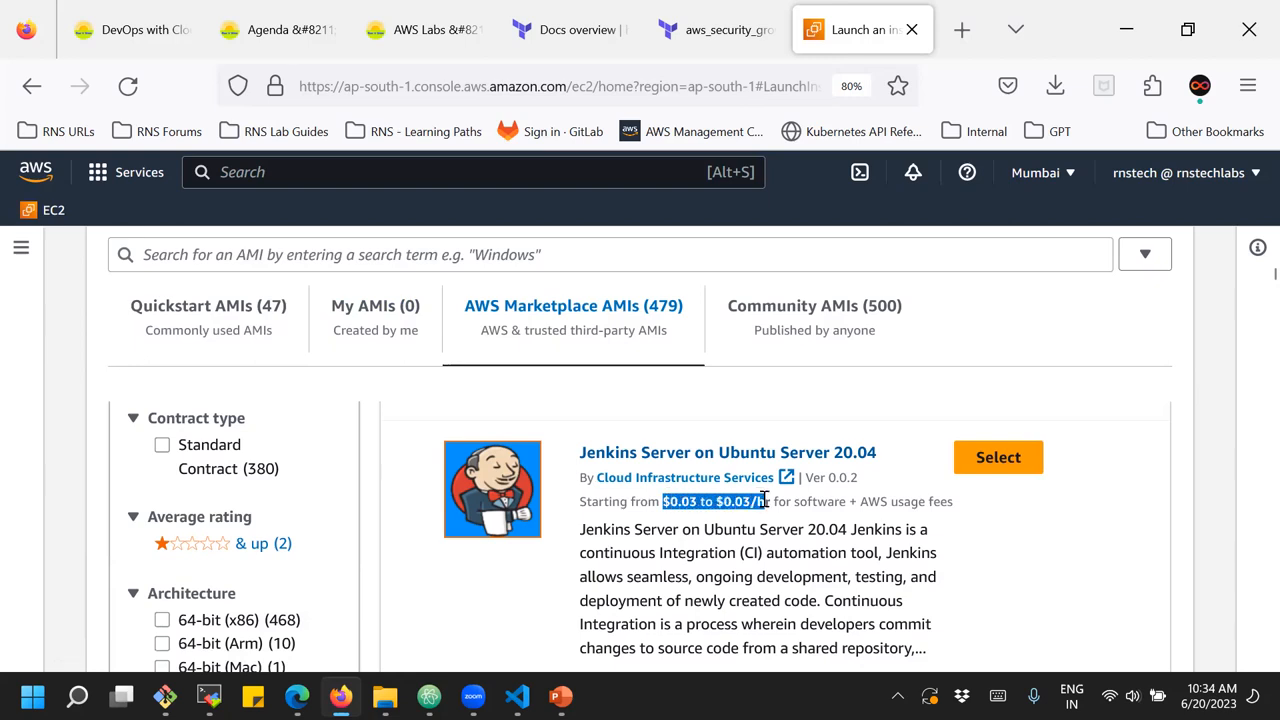
{"action": "left_click", "coordinate": [736, 546]}
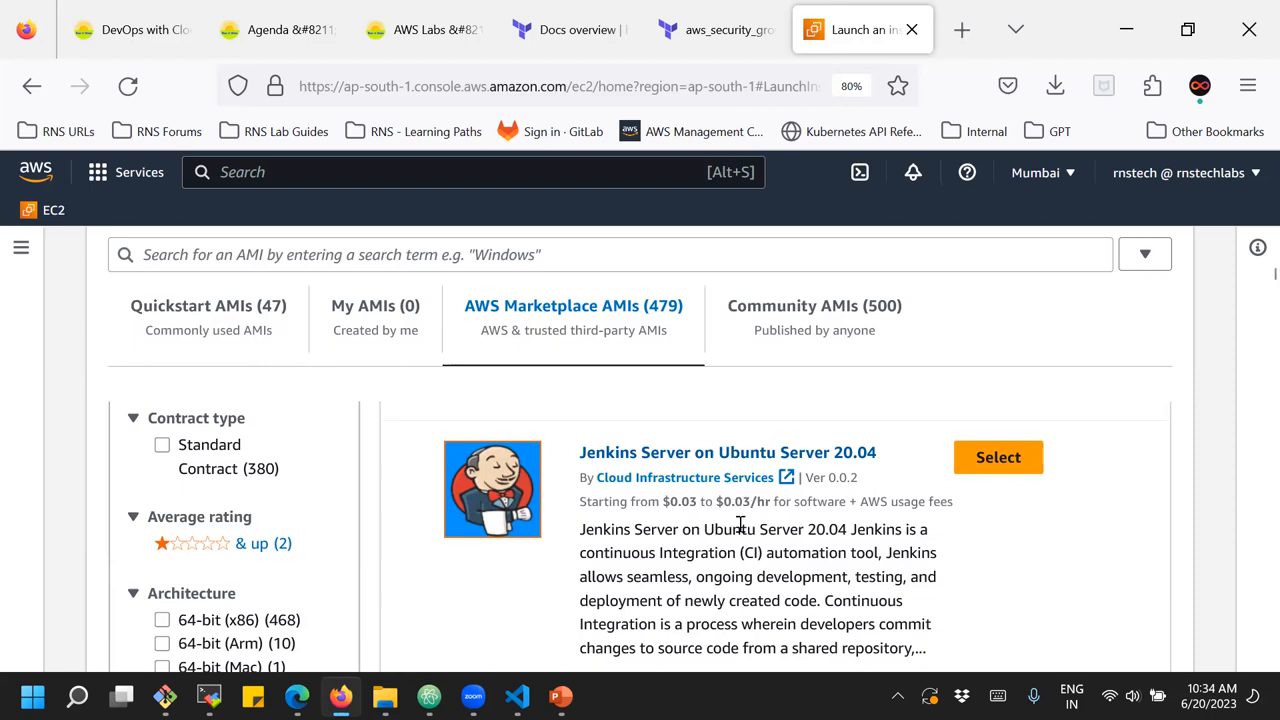
Examine the Jenkins Server image's base operating system and the Ansible AWX 21.14 image's hourly and yearly prices
{"action": "left_click_drag", "start_coordinate": [703, 529], "coordinate": [840, 530]}
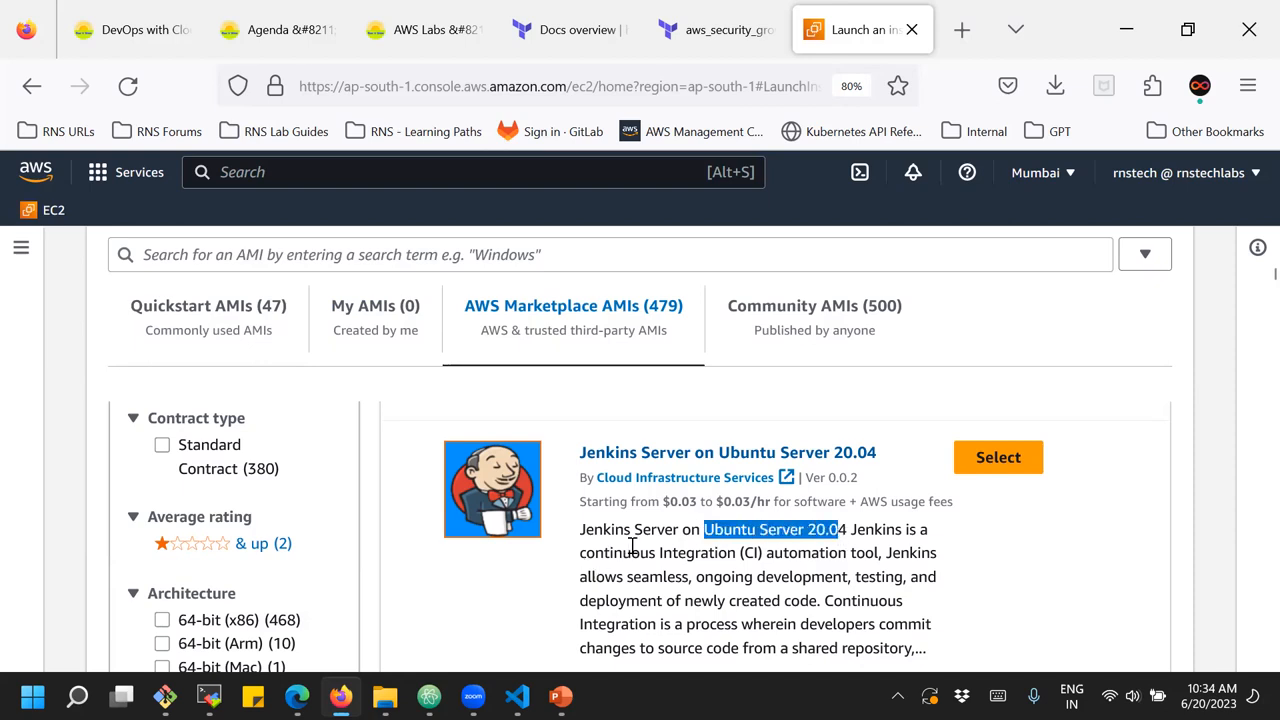
{"action": "scroll", "coordinate": [662, 563], "scroll_direction": "down", "scroll_amount": 2}
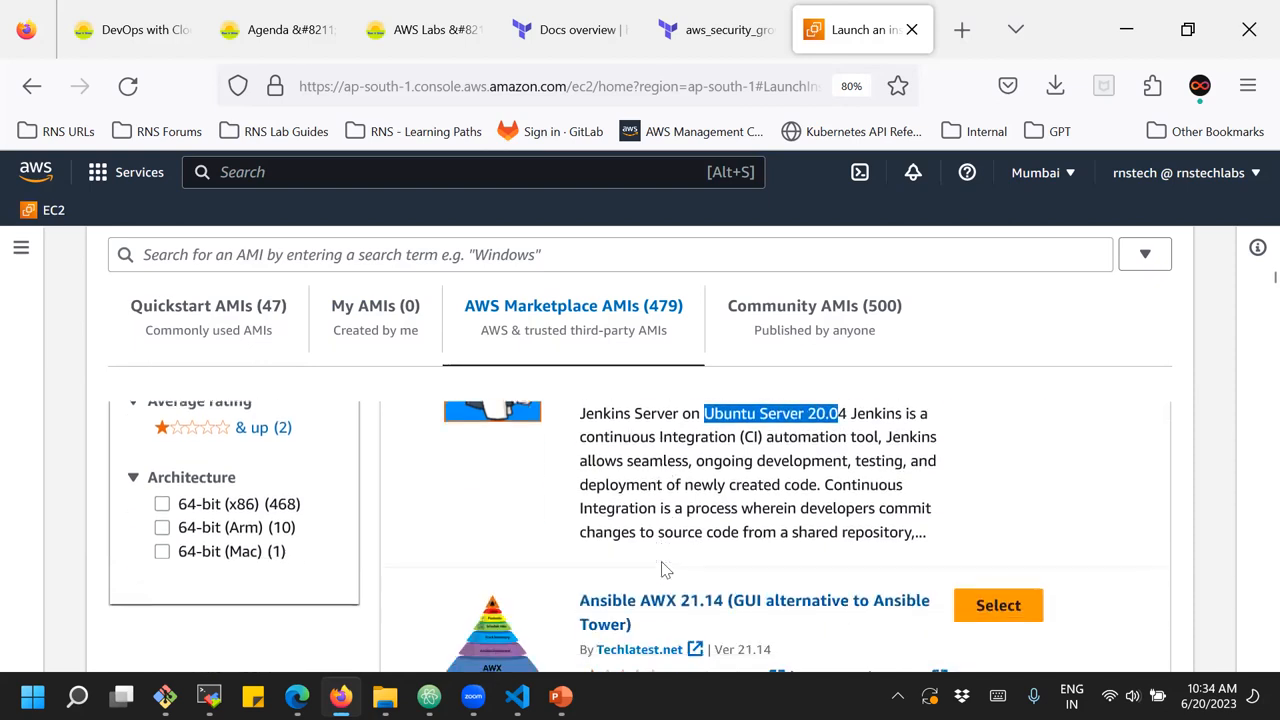
{"action": "scroll", "coordinate": [662, 568], "scroll_direction": "down", "scroll_amount": 2}
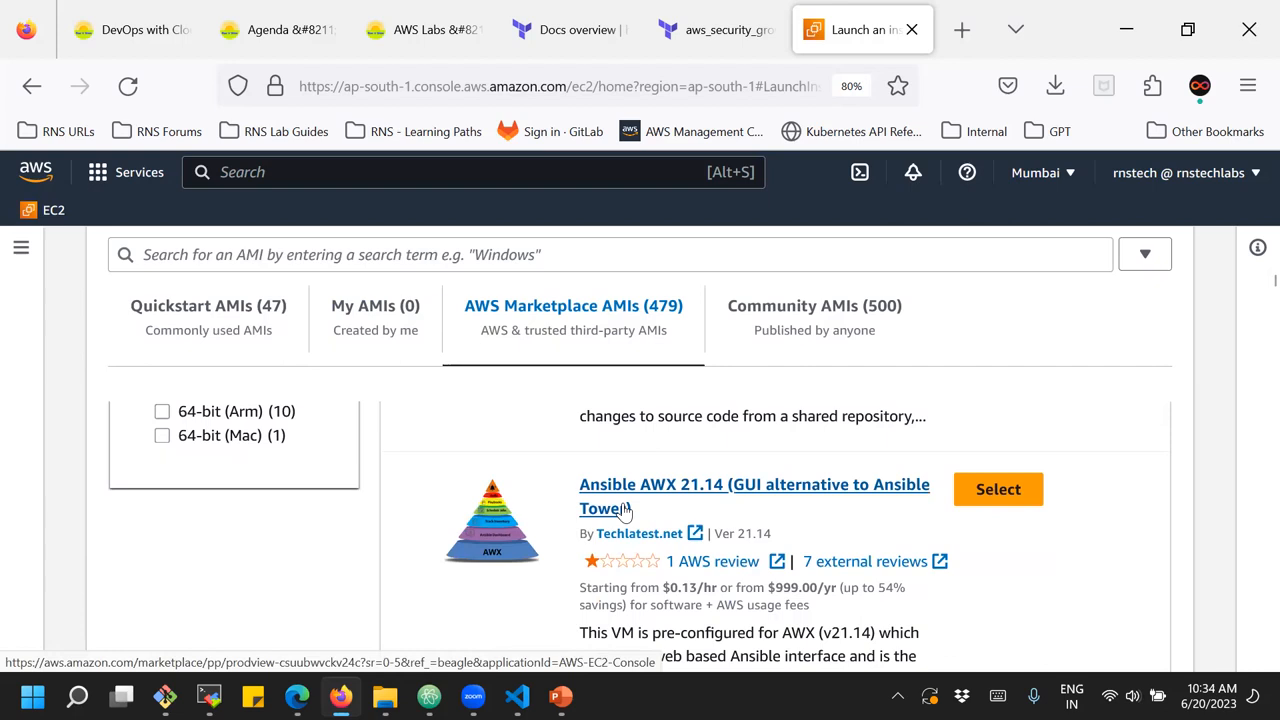
{"action": "left_click_drag", "start_coordinate": [669, 588], "coordinate": [718, 585]}
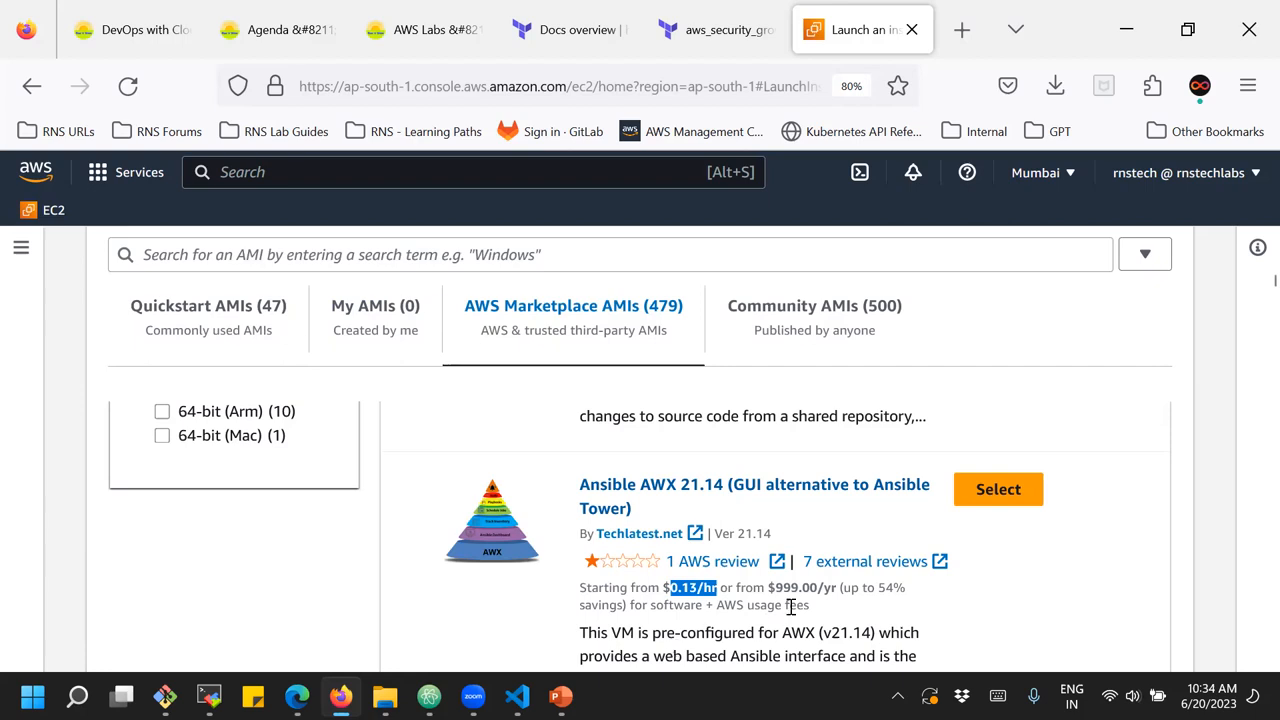
{"action": "left_click_drag", "start_coordinate": [833, 587], "coordinate": [775, 588]}
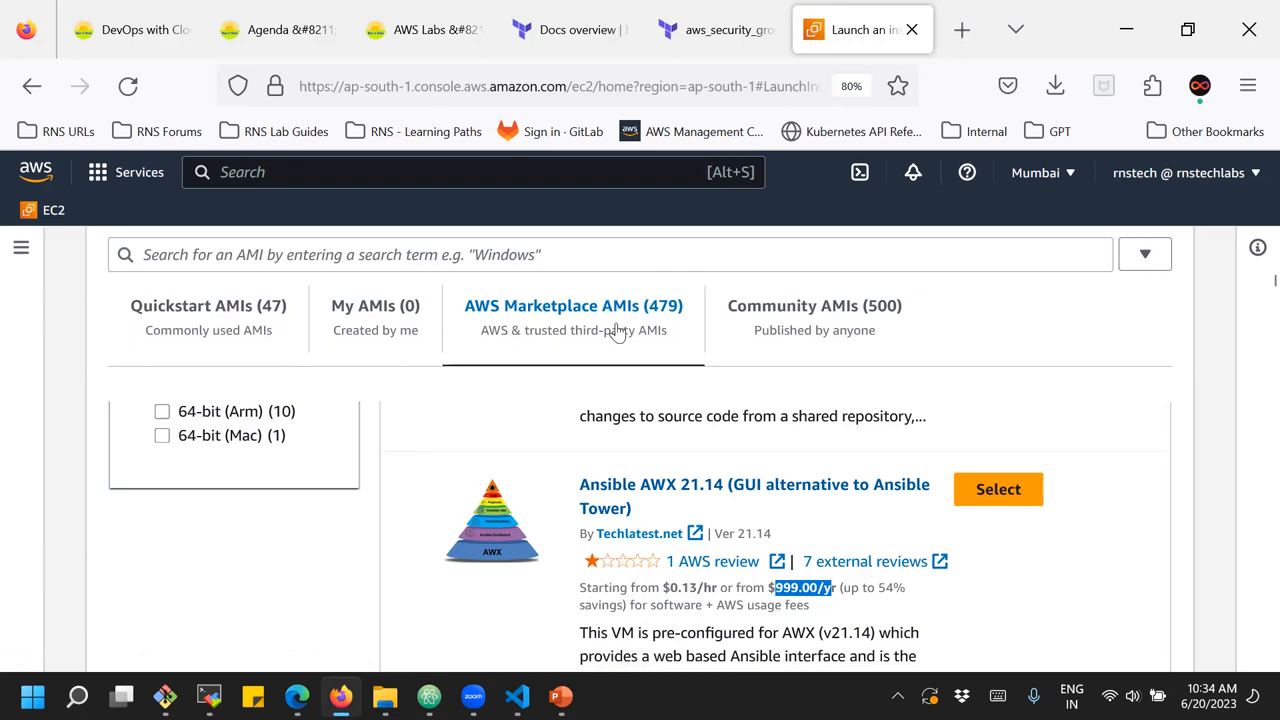
Narrow the Community AMIs to CentOS and examine the images and their publishers
{"action": "left_click", "coordinate": [822, 305]}
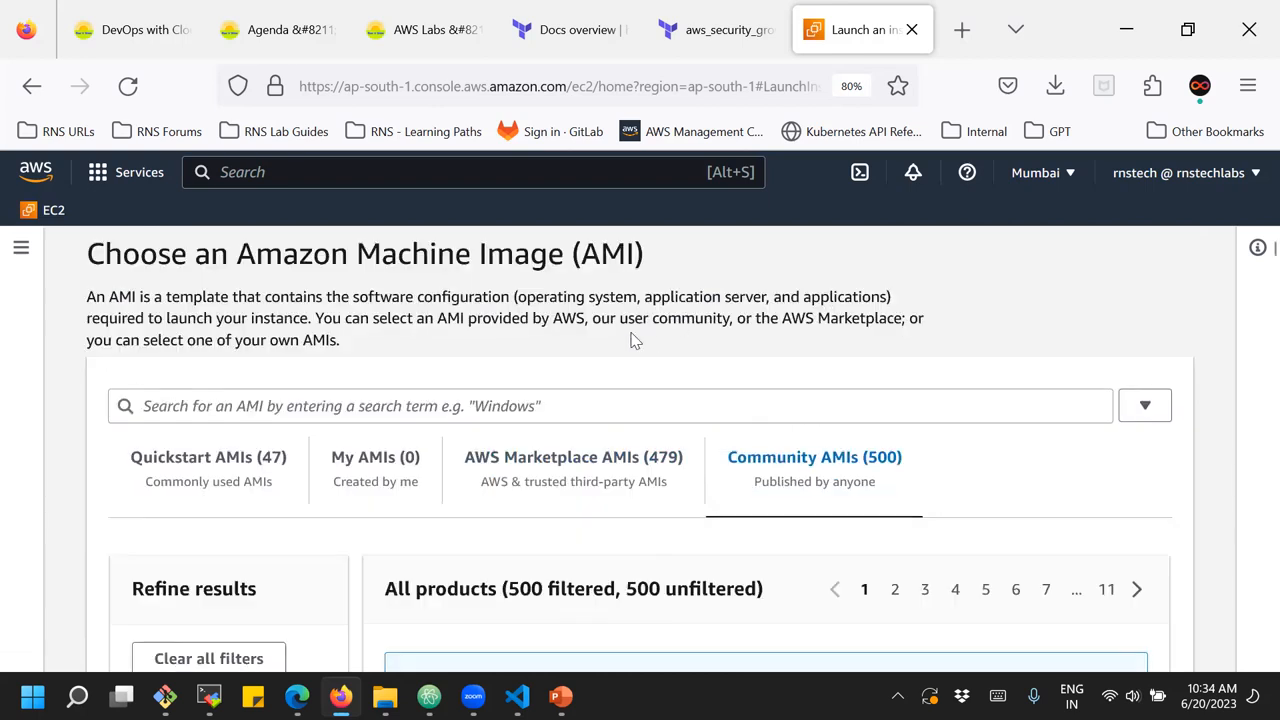
{"action": "scroll", "coordinate": [632, 340], "scroll_direction": "down", "scroll_amount": 3}
{"action": "scroll", "coordinate": [540, 347], "scroll_direction": "down", "scroll_amount": 1}
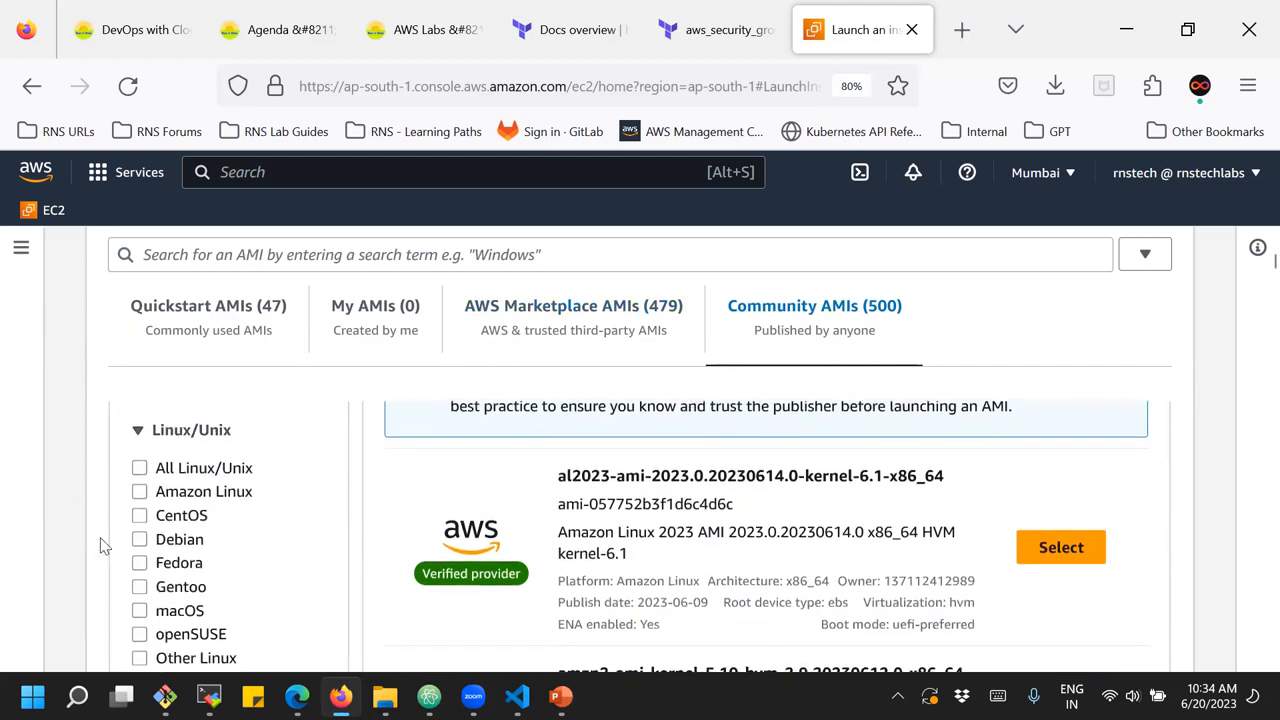
{"action": "left_click", "coordinate": [140, 516]}
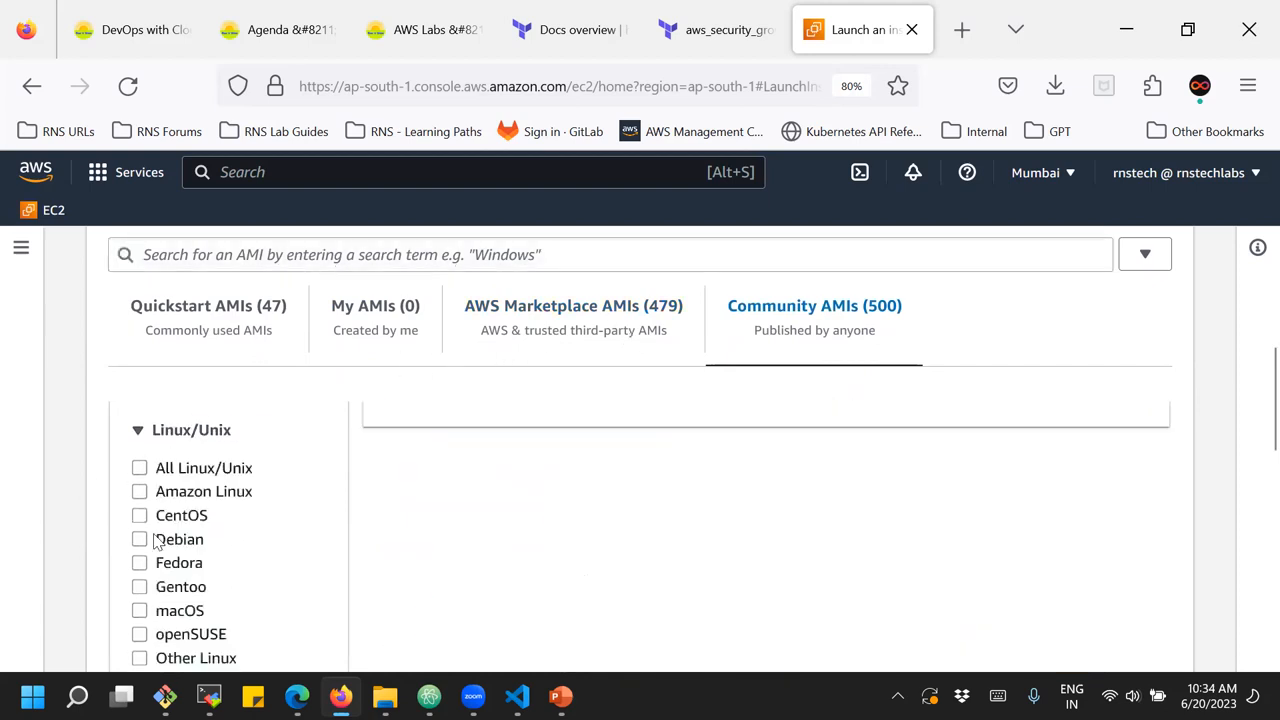
{"action": "scroll", "coordinate": [668, 487], "scroll_direction": "down", "scroll_amount": 3}
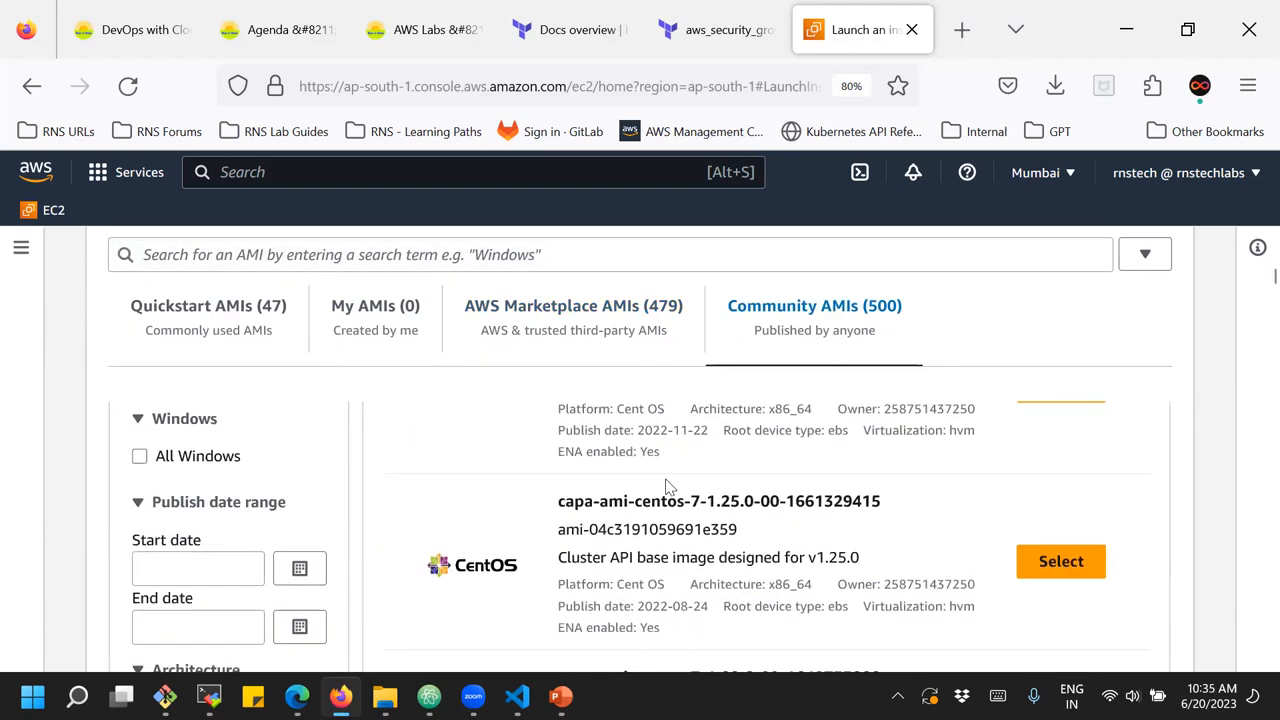
{"action": "scroll", "coordinate": [668, 487], "scroll_direction": "down", "scroll_amount": 10}
{"action": "scroll", "coordinate": [668, 487], "scroll_direction": "up", "scroll_amount": 10}
{"action": "scroll", "coordinate": [668, 487], "scroll_direction": "up", "scroll_amount": 8}
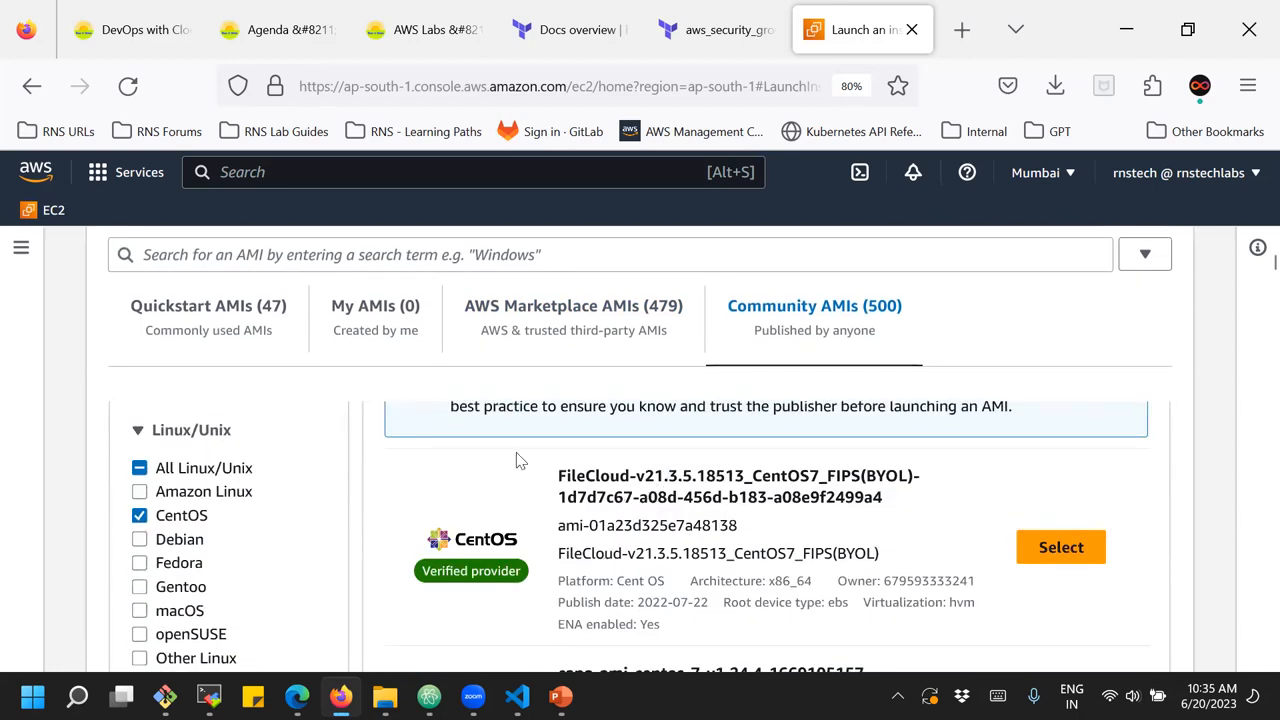
Narrow the Quickstart AMIs to free tier only and examine the eligible Amazon Linux, SUSE and Windows images
{"action": "left_click", "coordinate": [213, 306]}
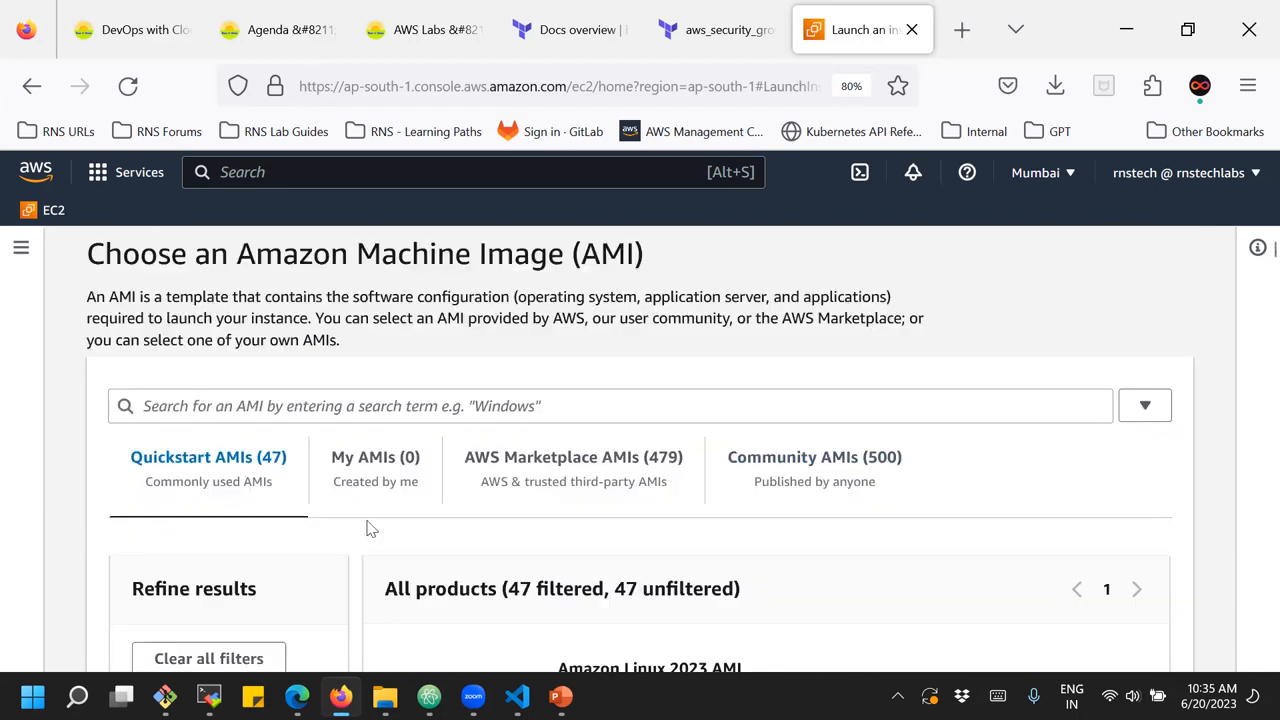
{"action": "scroll", "coordinate": [646, 457], "scroll_direction": "down", "scroll_amount": 3}
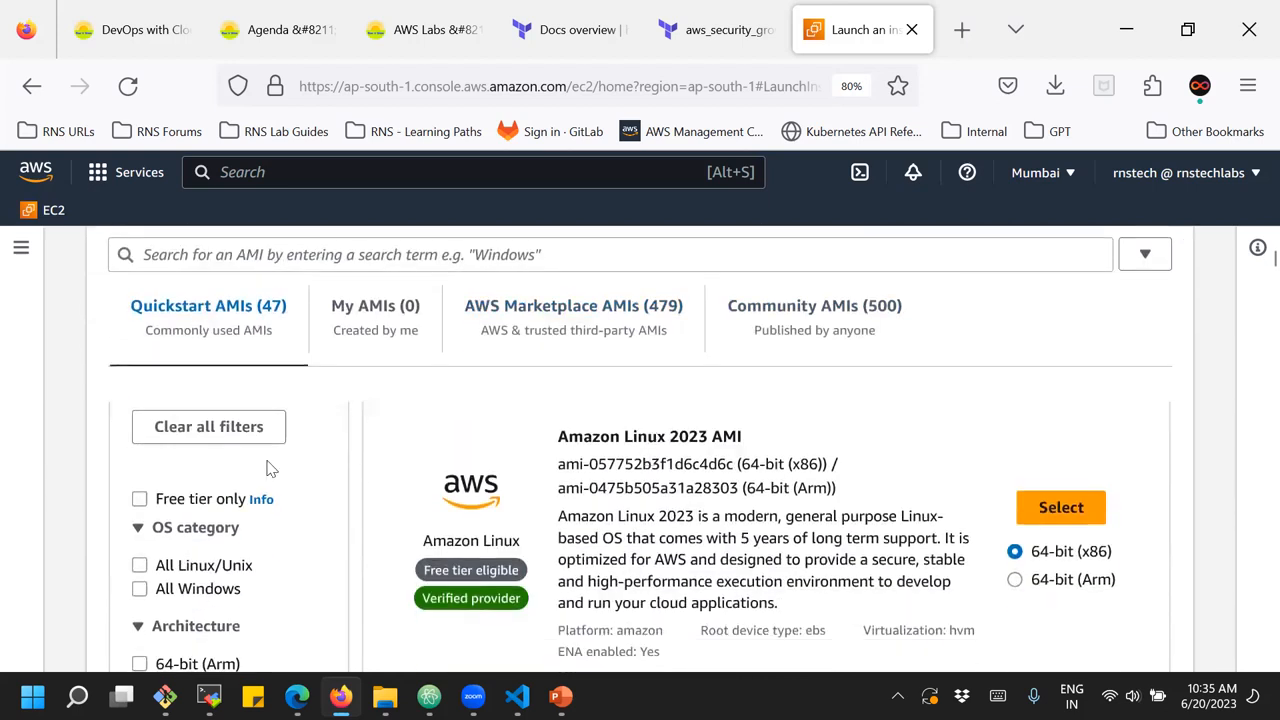
{"action": "left_click", "coordinate": [142, 502]}
{"action": "scroll", "coordinate": [735, 440], "scroll_direction": "down", "scroll_amount": 2}
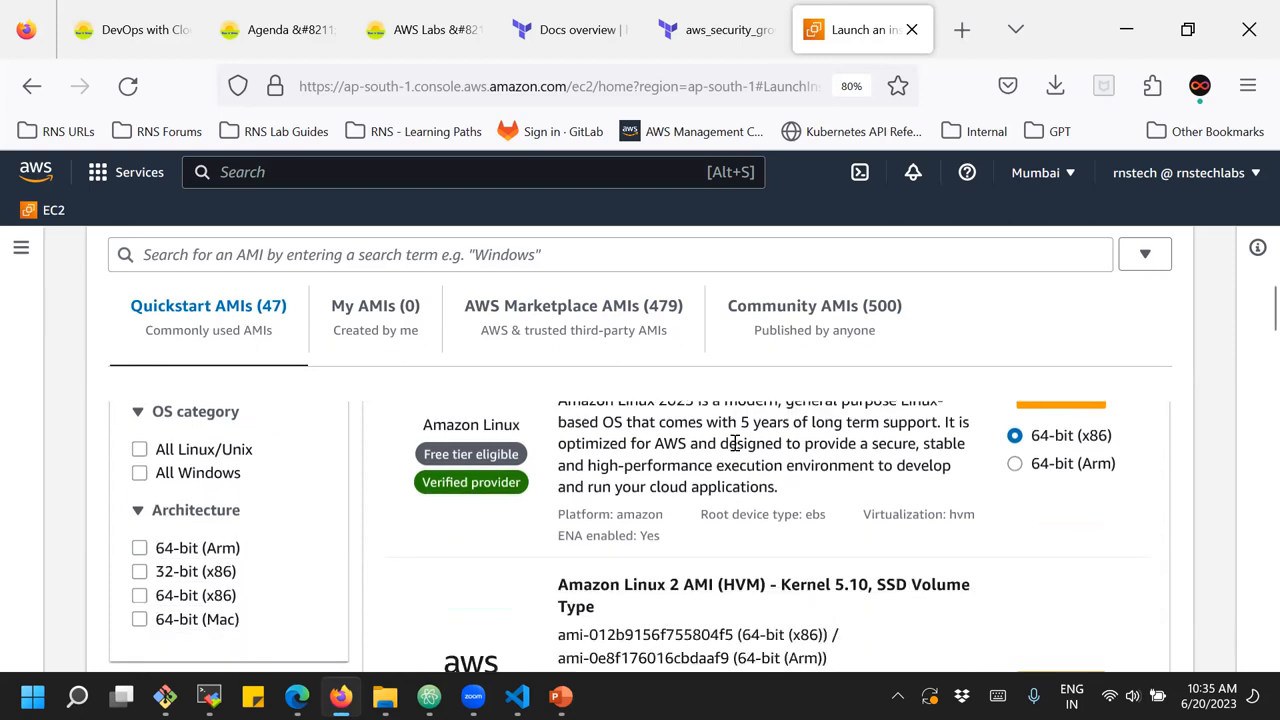
{"action": "scroll", "coordinate": [735, 445], "scroll_direction": "down", "scroll_amount": 2}
{"action": "scroll", "coordinate": [735, 448], "scroll_direction": "down", "scroll_amount": 2}
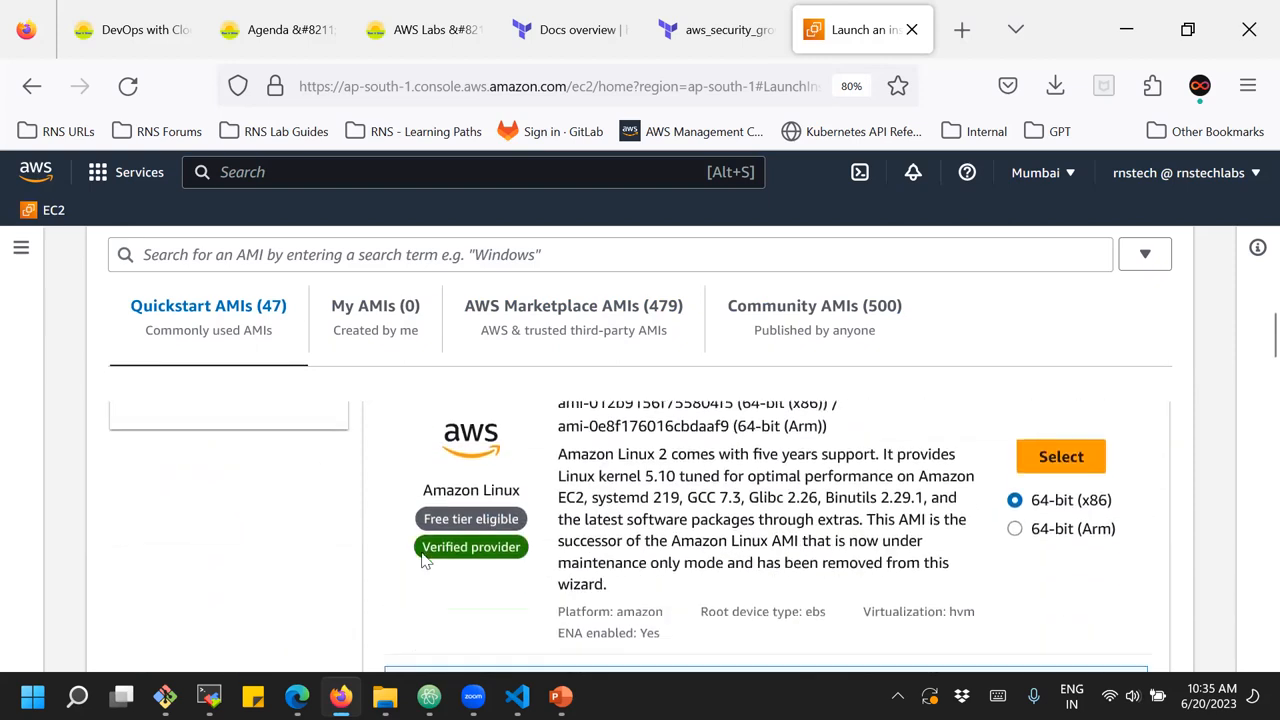
{"action": "scroll", "coordinate": [440, 500], "scroll_direction": "up", "scroll_amount": 4}
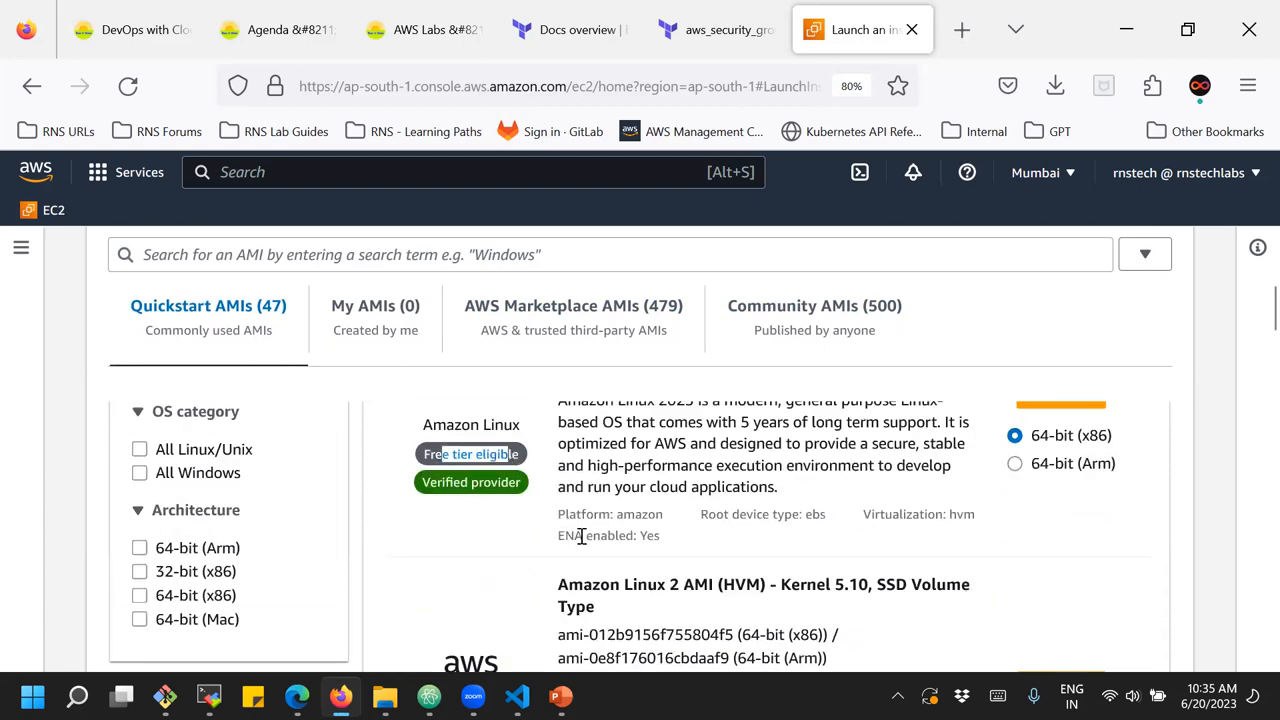
{"action": "scroll", "coordinate": [580, 535], "scroll_direction": "down", "scroll_amount": 6}
{"action": "scroll", "coordinate": [575, 557], "scroll_direction": "down", "scroll_amount": 3}
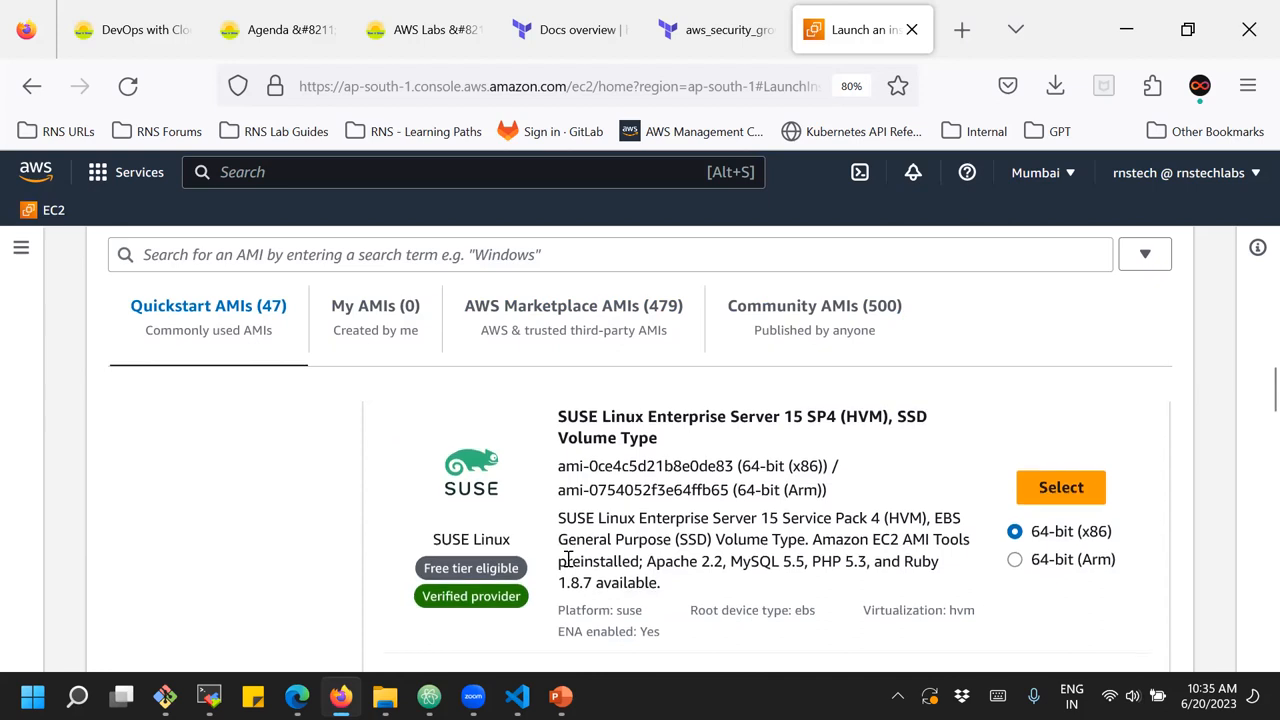
{"action": "scroll", "coordinate": [567, 560], "scroll_direction": "down", "scroll_amount": 3}
{"action": "scroll", "coordinate": [567, 560], "scroll_direction": "down", "scroll_amount": 10}
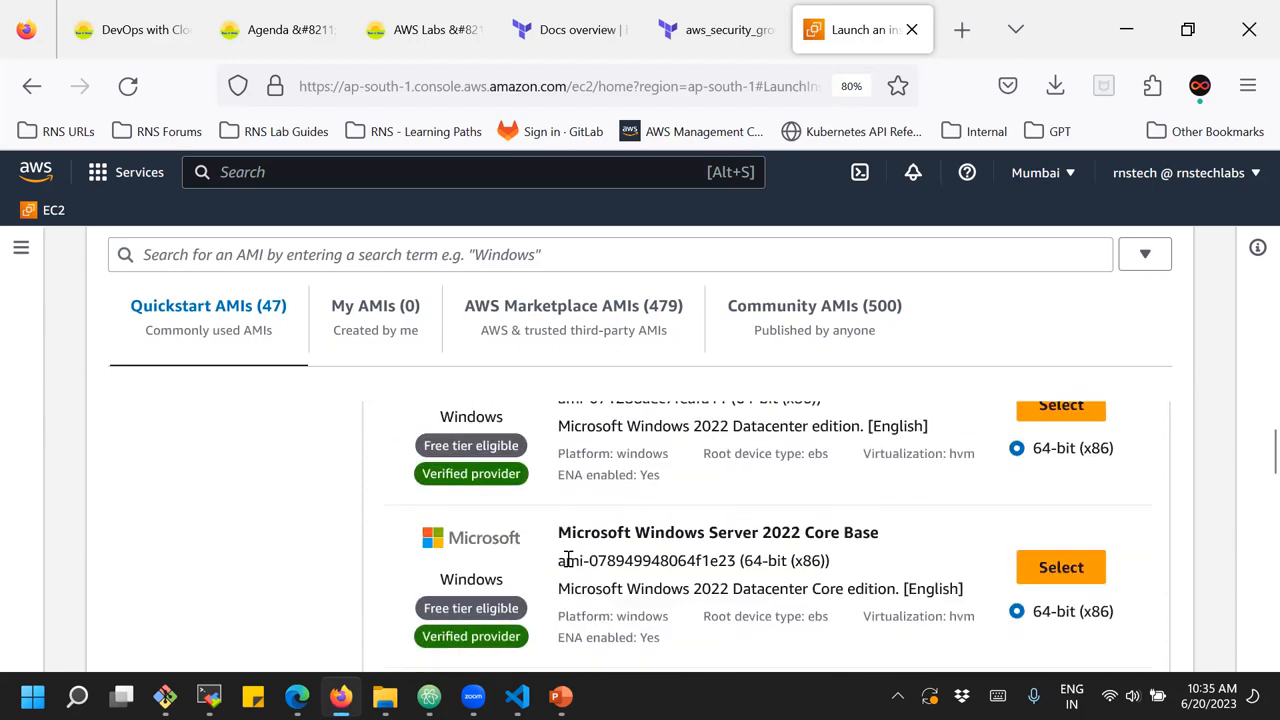
{"action": "scroll", "coordinate": [567, 565], "scroll_direction": "up", "scroll_amount": 20}
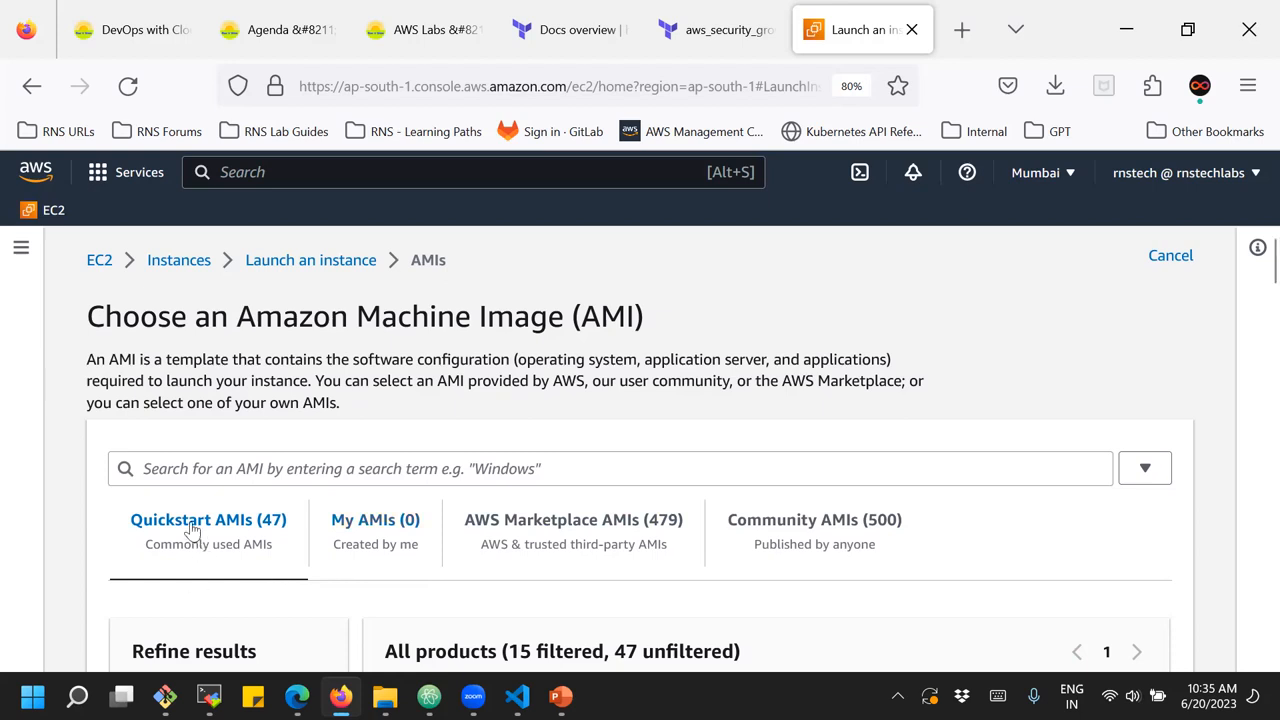
Examine the description of the Amazon Linux 2023 image among the free tier Quickstart AMIs
{"action": "scroll", "coordinate": [191, 530], "scroll_direction": "down", "scroll_amount": 4}
{"action": "scroll", "coordinate": [178, 565], "scroll_direction": "down", "scroll_amount": 2}
{"action": "scroll", "coordinate": [178, 565], "scroll_direction": "up", "scroll_amount": 2}
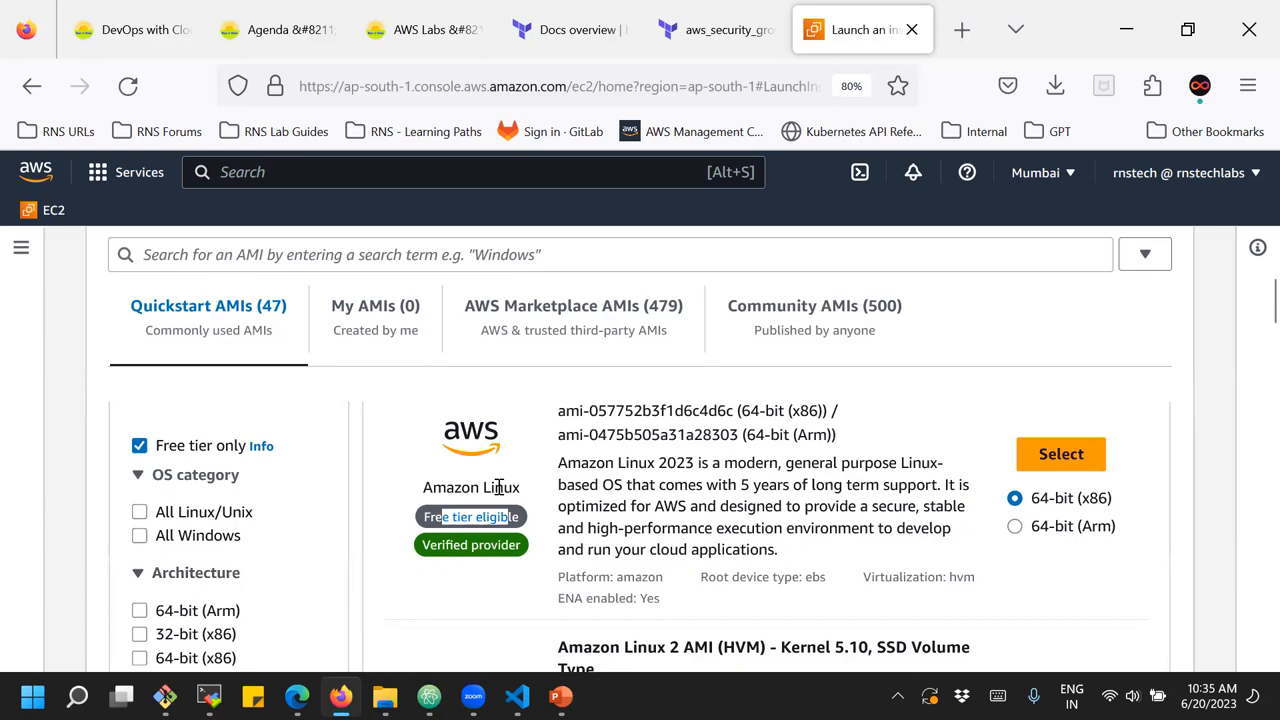
{"action": "scroll", "coordinate": [499, 487], "scroll_direction": "down", "scroll_amount": 5}
{"action": "scroll", "coordinate": [499, 487], "scroll_direction": "up", "scroll_amount": 5}
{"action": "left_click_drag", "start_coordinate": [567, 462], "coordinate": [710, 462]}
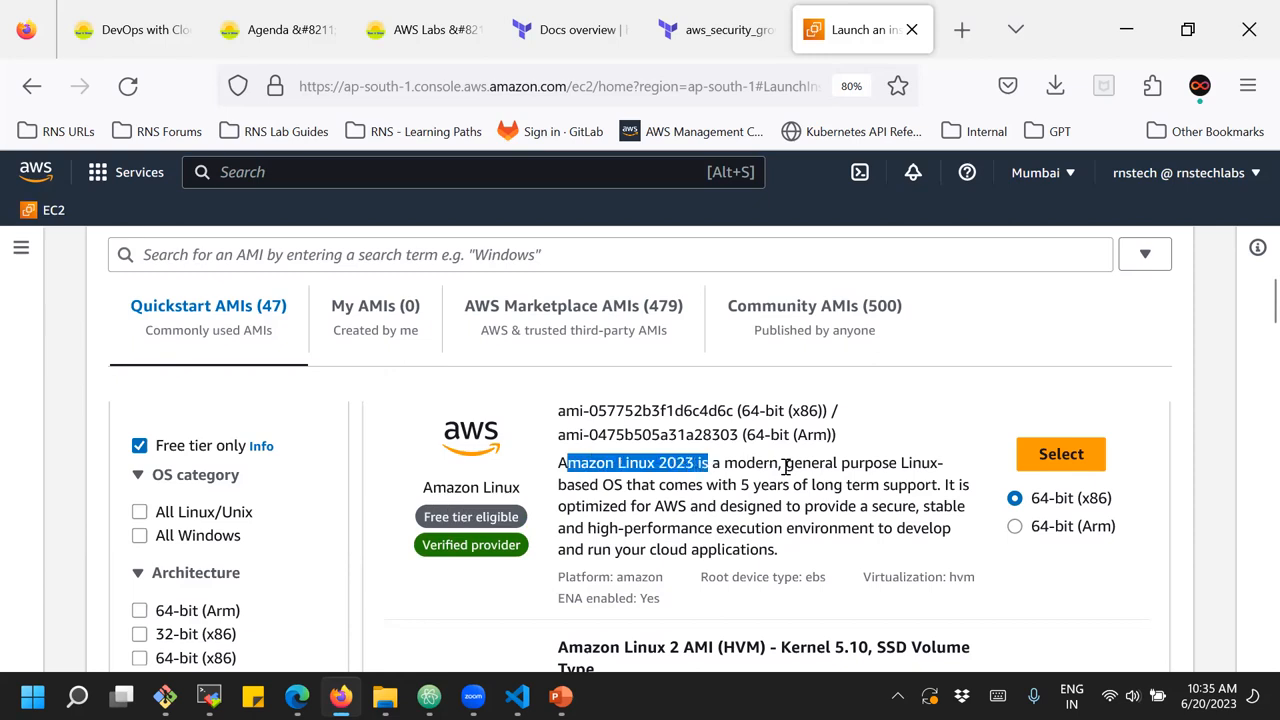
Choose the Amazon Linux 2 AMI (HVM) - Kernel 5.10, SSD Volume Type image with 64-bit (x86) architecture for the instance
{"action": "scroll", "coordinate": [786, 466], "scroll_direction": "down", "scroll_amount": 1}
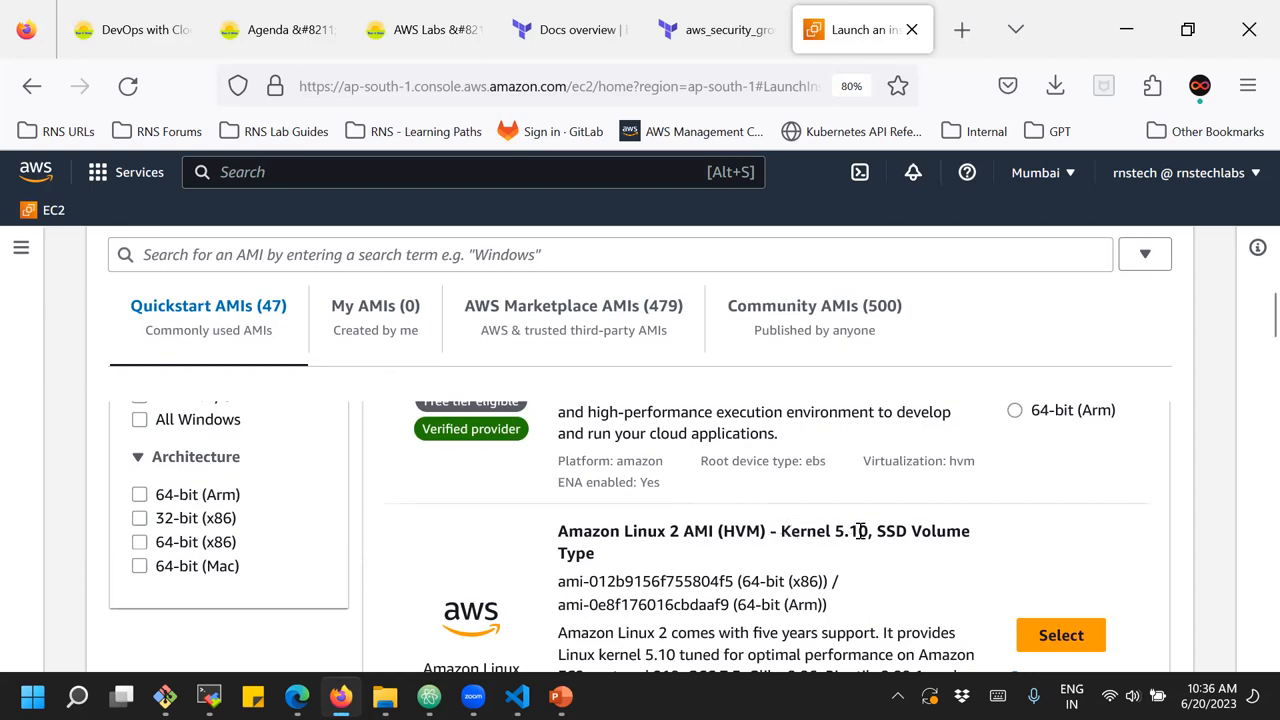
{"action": "left_click_drag", "start_coordinate": [884, 535], "coordinate": [907, 535]}
{"action": "scroll", "coordinate": [880, 560], "scroll_direction": "down", "scroll_amount": 2}
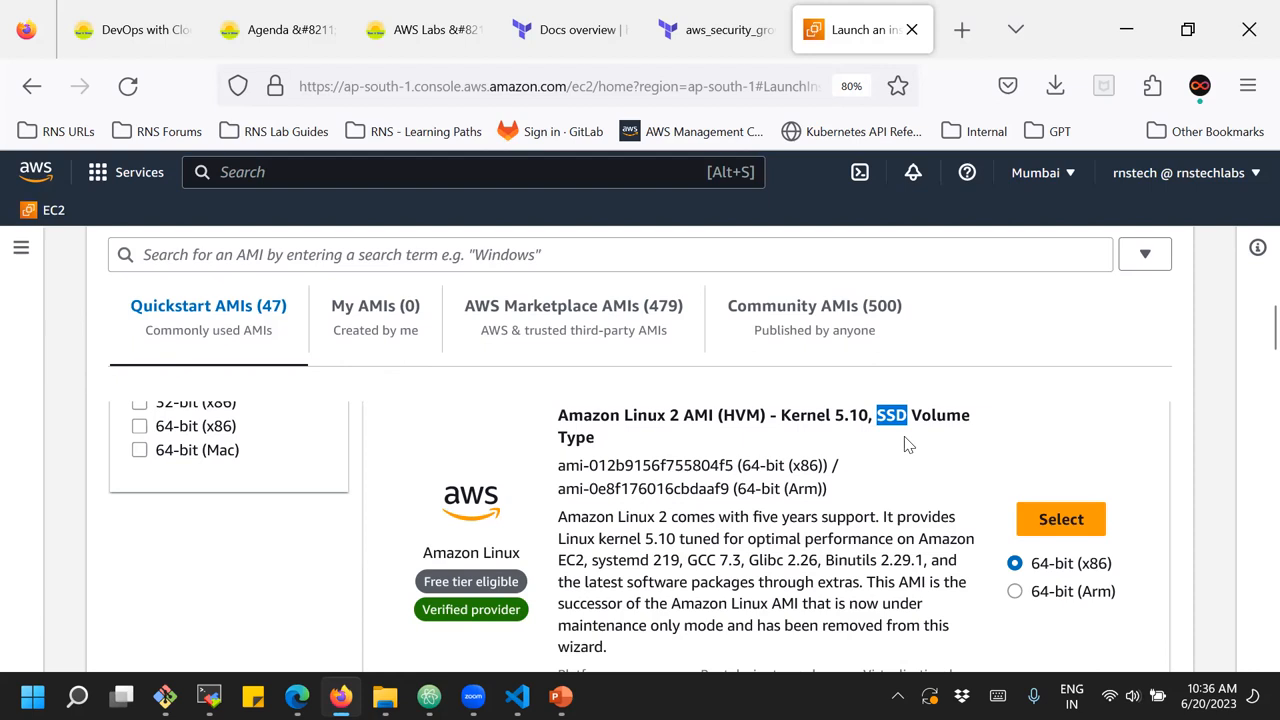
{"action": "left_click", "coordinate": [1020, 524]}
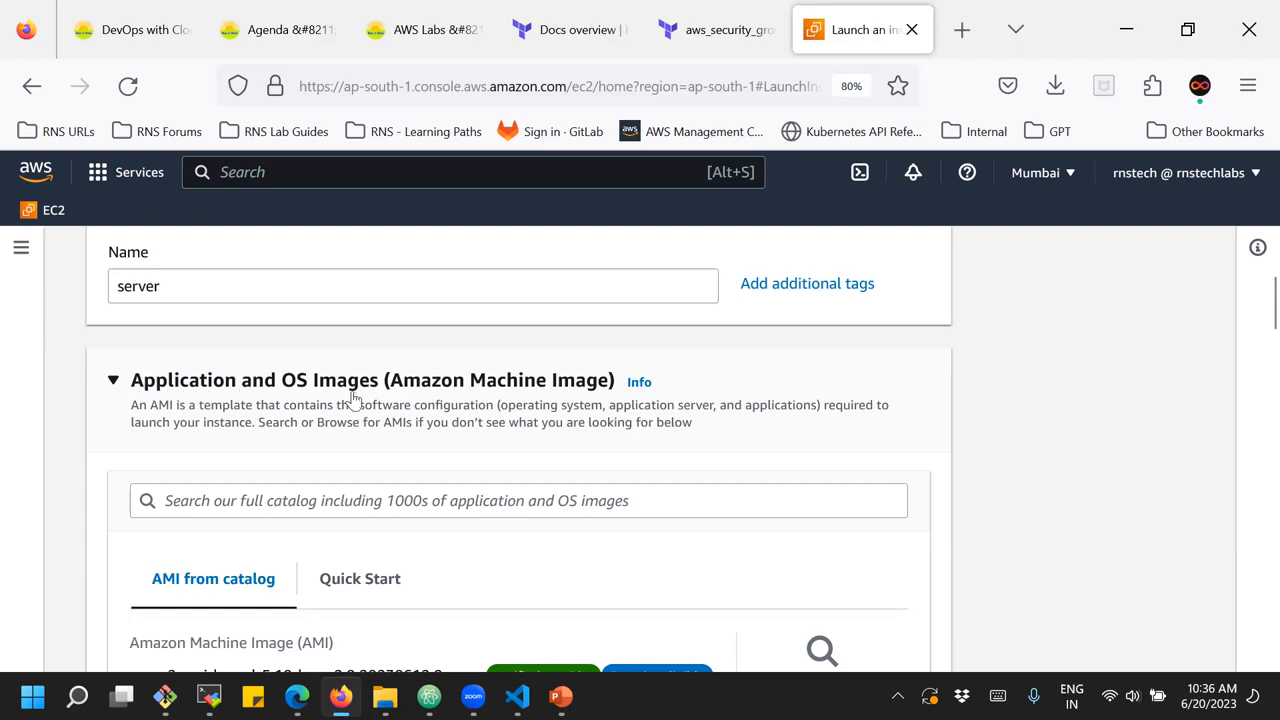
Examine the name, ID and details of the catalog image chosen for the instance
{"action": "scroll", "coordinate": [345, 405], "scroll_direction": "down", "scroll_amount": 1}
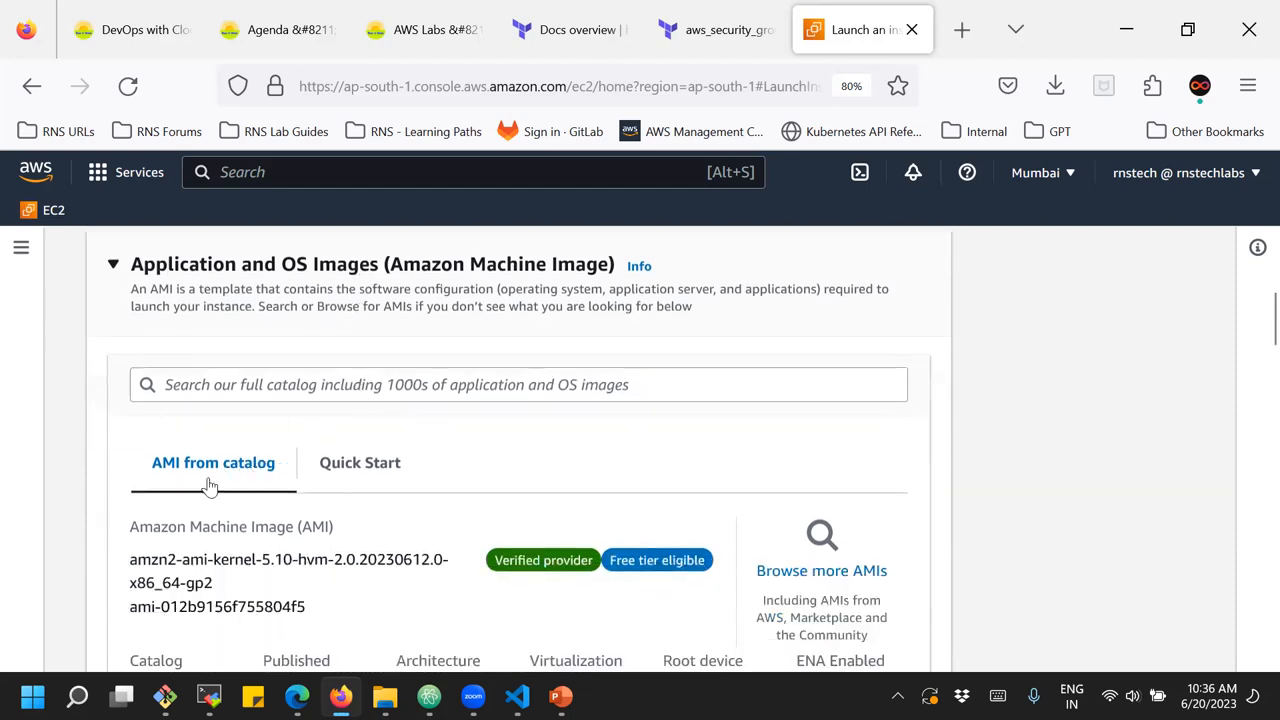
{"action": "scroll", "coordinate": [210, 485], "scroll_direction": "down", "scroll_amount": 1}
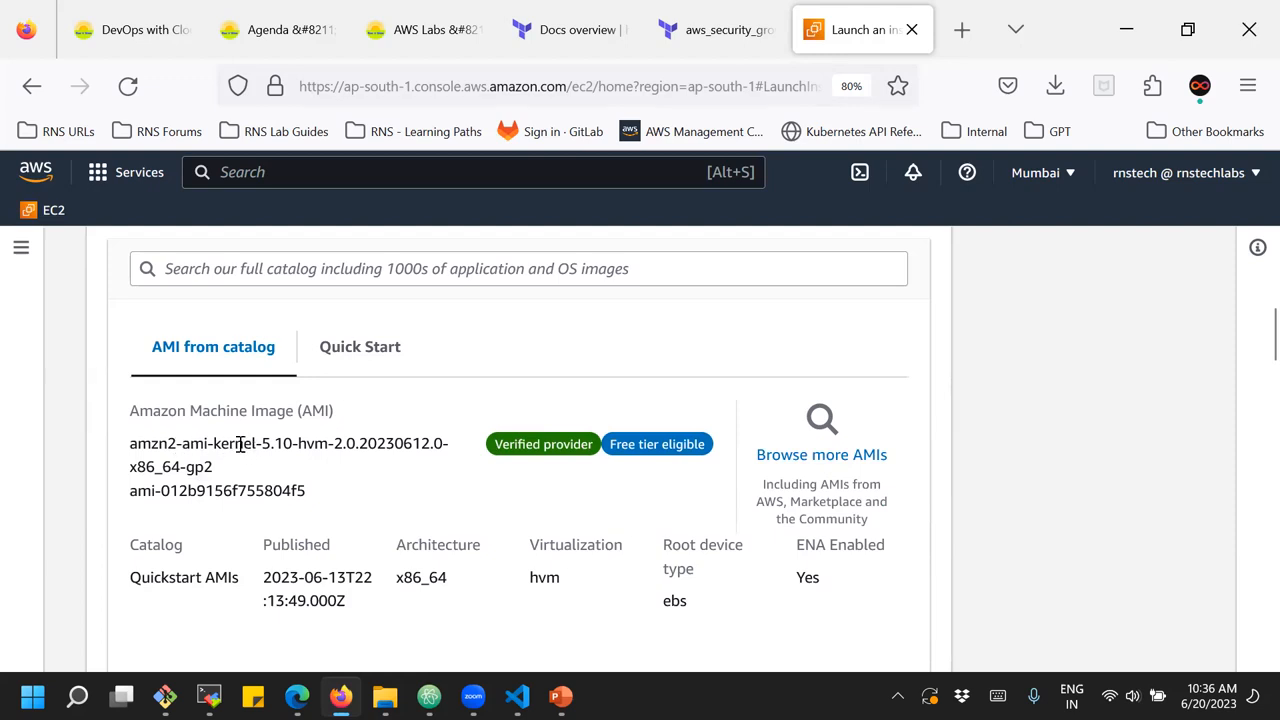
{"action": "left_click_drag", "start_coordinate": [152, 443], "coordinate": [294, 444]}
{"action": "left_click", "coordinate": [302, 480]}
Set the Quick Start image to Amazon Linux with the Amazon Linux 2 AMI (HVM) - Kernel 5.10, SSD Volume Type
{"action": "left_click", "coordinate": [346, 360]}
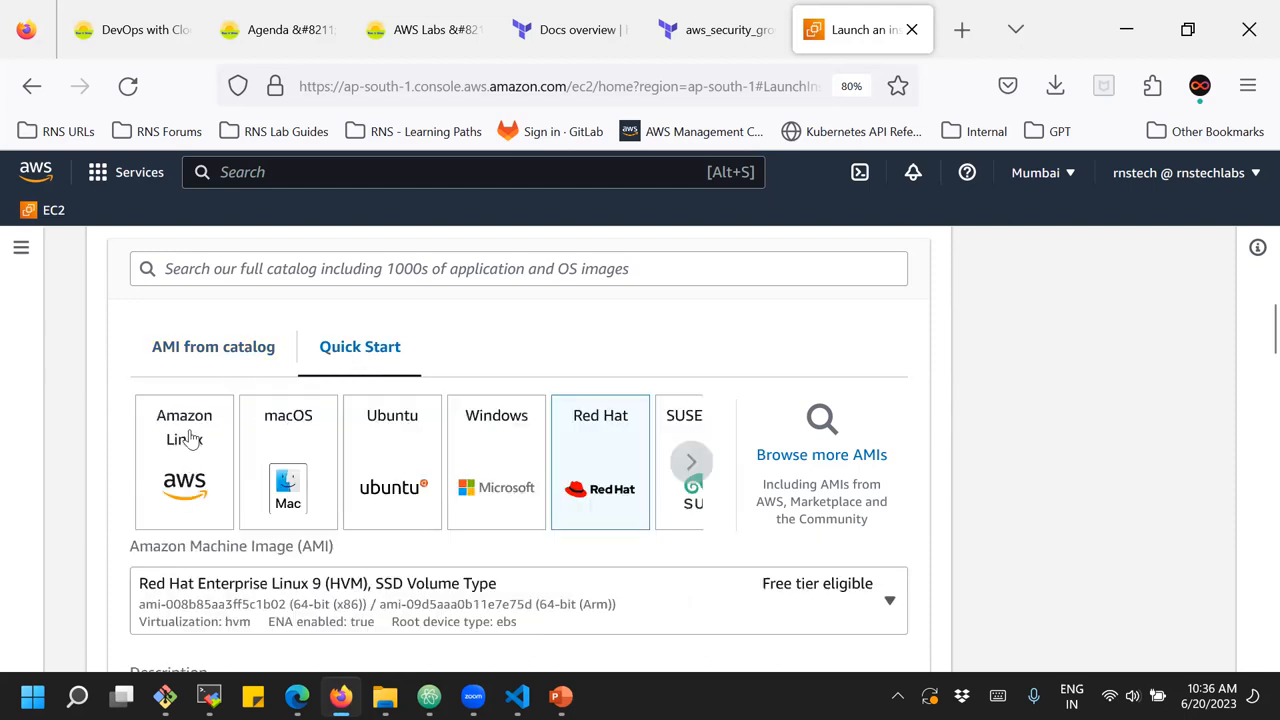
{"action": "left_click", "coordinate": [205, 485]}
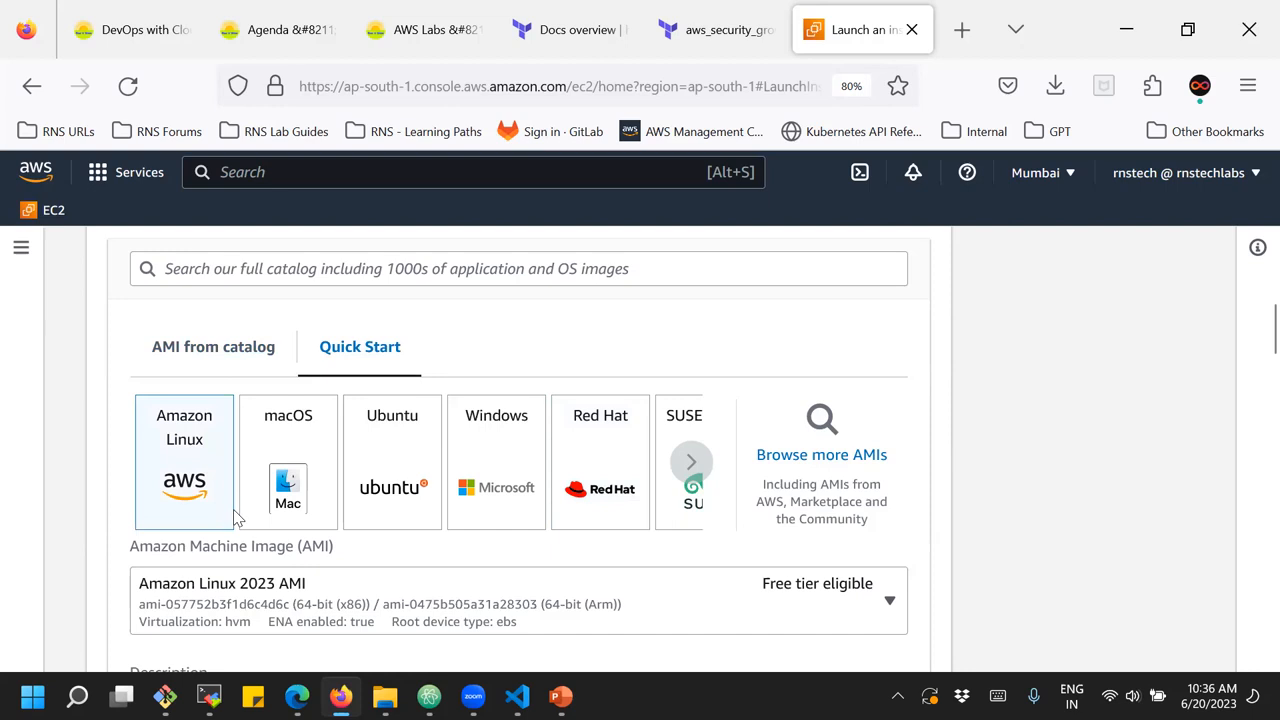
{"action": "scroll", "coordinate": [330, 522], "scroll_direction": "down", "scroll_amount": 2}
{"action": "left_click", "coordinate": [315, 494]}
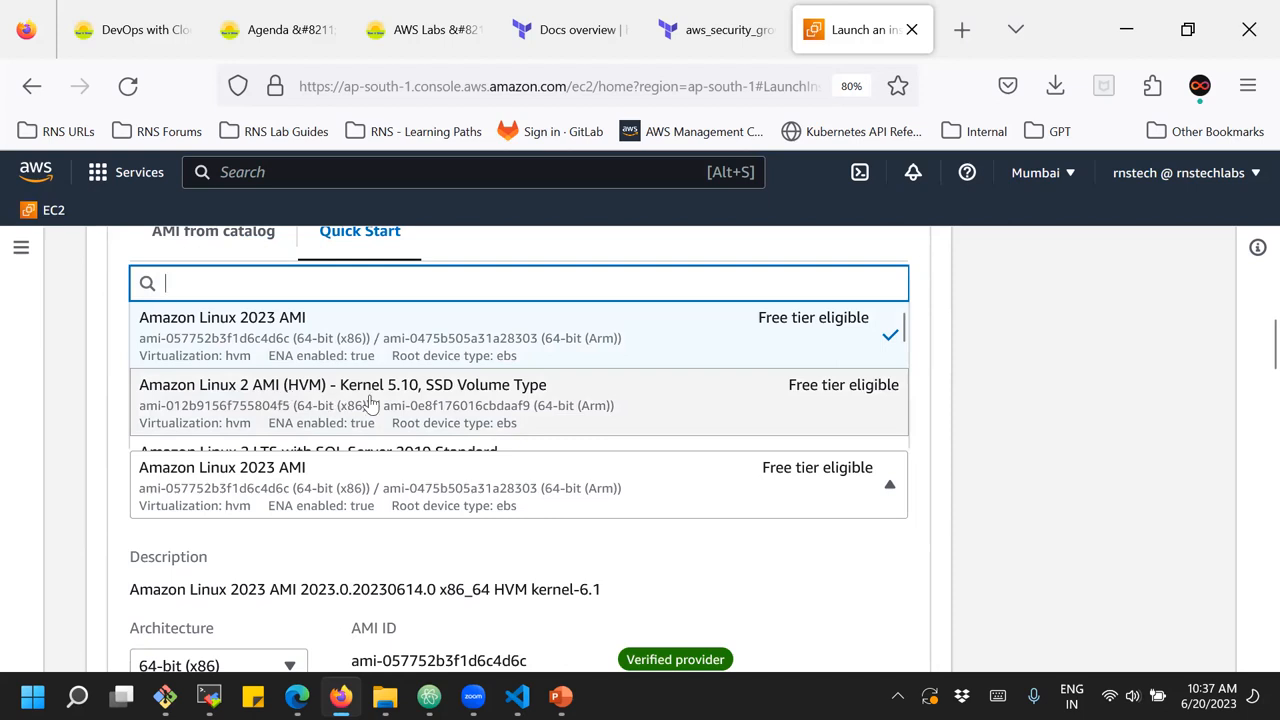
{"action": "left_click", "coordinate": [443, 415]}
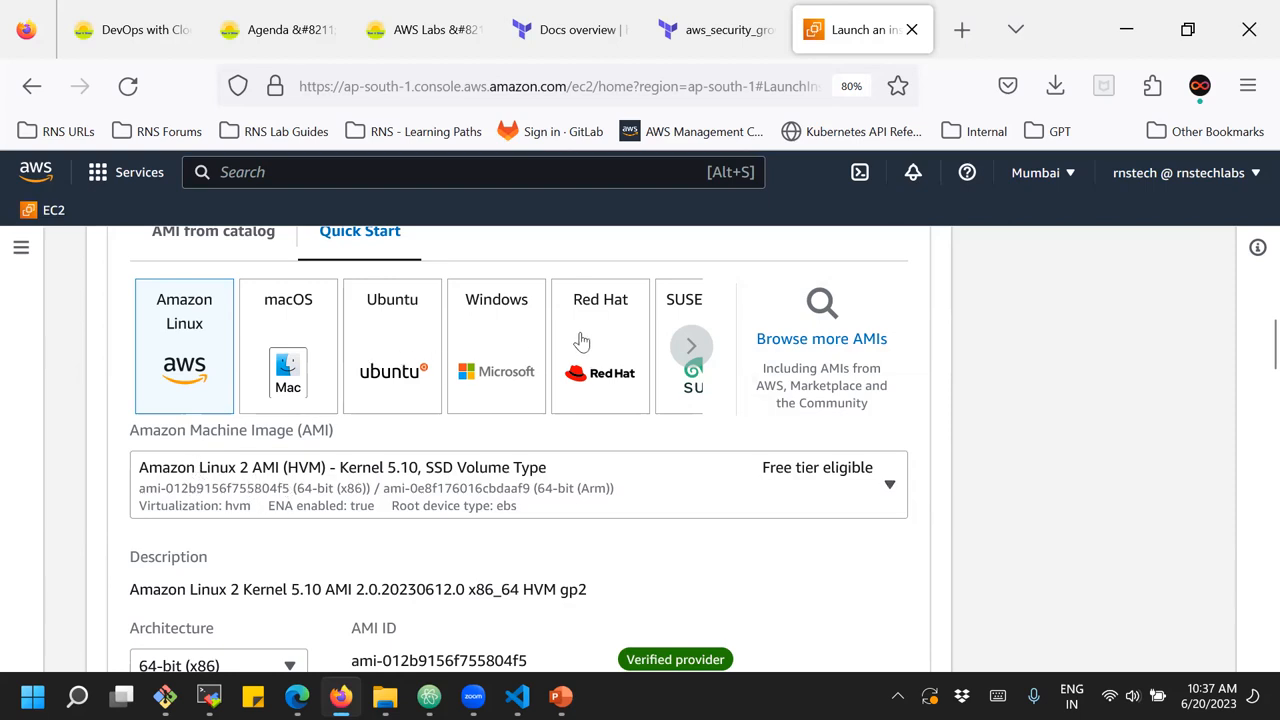
Look through all the operating systems offered as Quick Start images, through to Debian and back to Amazon Linux
{"action": "left_click", "coordinate": [691, 347]}
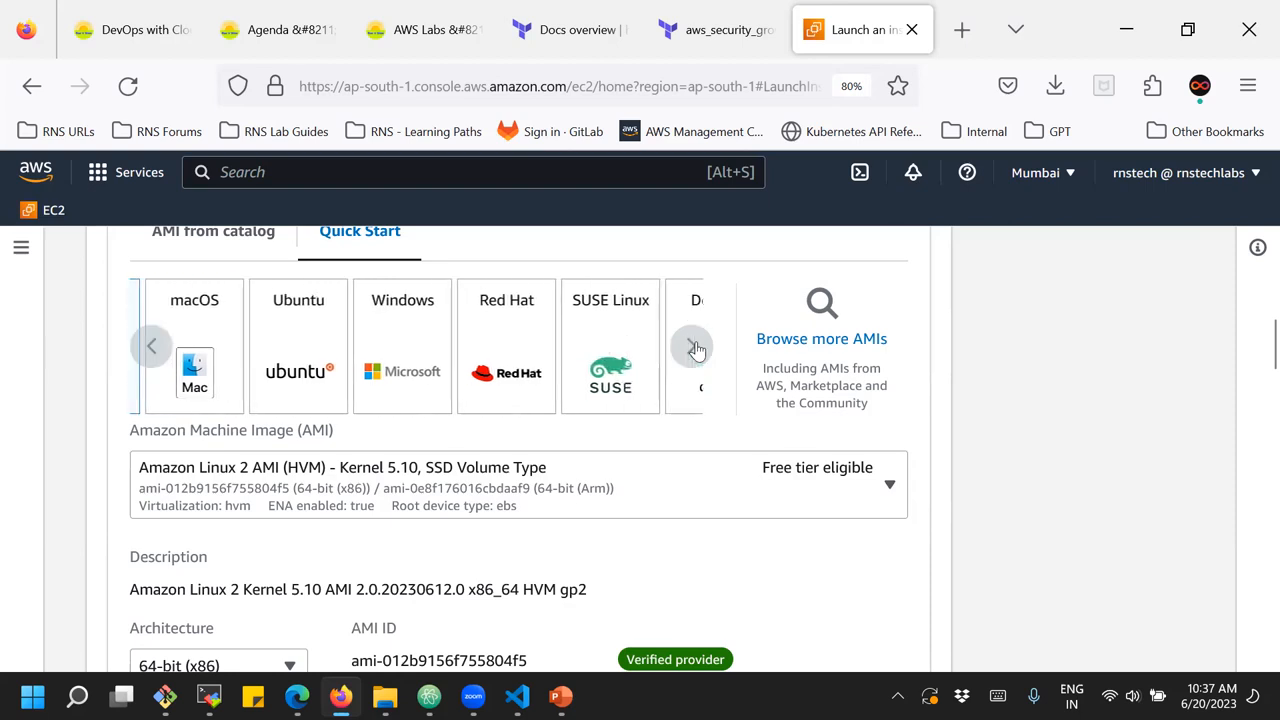
{"action": "left_click", "coordinate": [691, 347]}
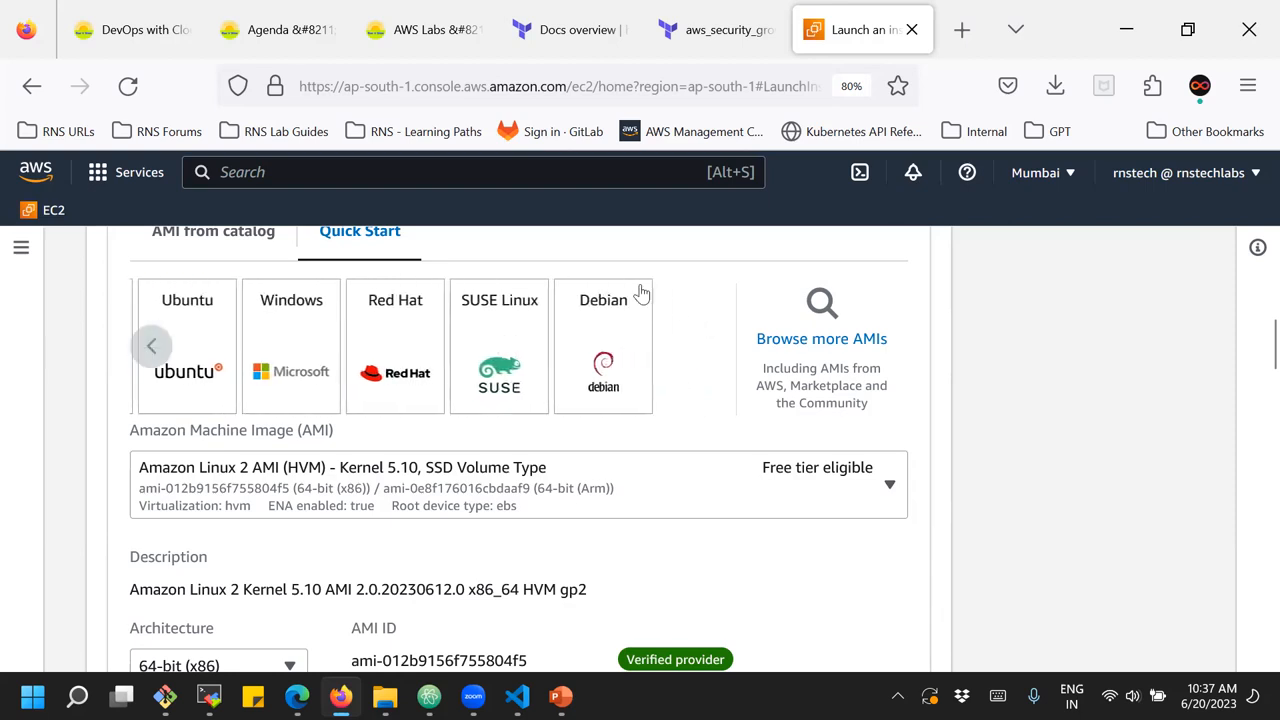
{"action": "left_click", "coordinate": [152, 350]}
{"action": "left_click", "coordinate": [152, 350]}
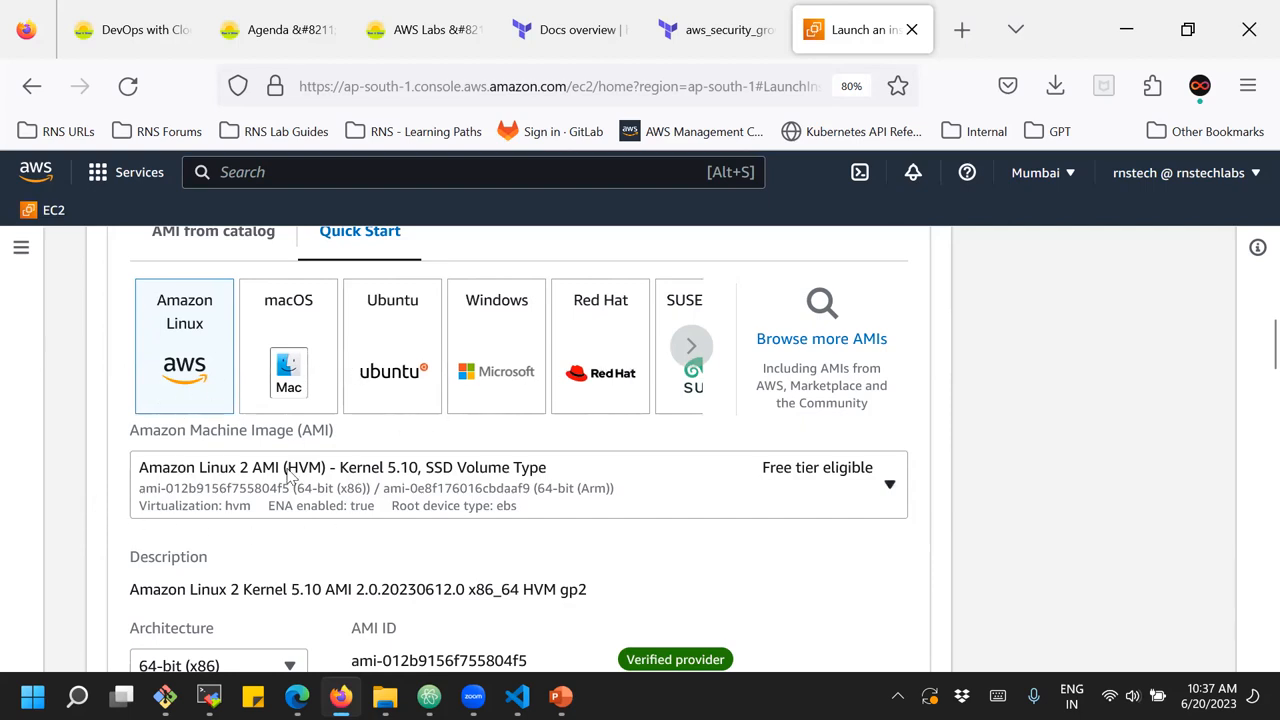
Examine the description, architecture and AMI ID of the chosen Amazon Linux 2 image
{"action": "scroll", "coordinate": [285, 478], "scroll_direction": "up", "scroll_amount": 4}
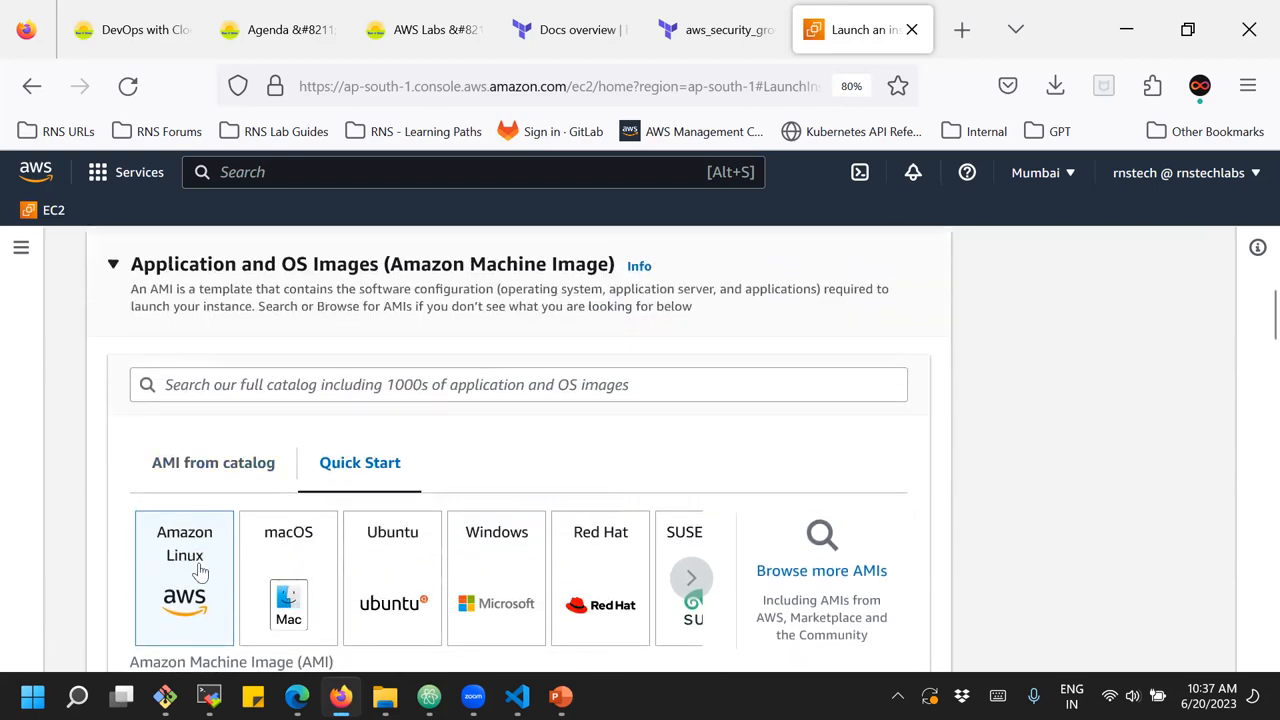
{"action": "scroll", "coordinate": [200, 570], "scroll_direction": "down", "scroll_amount": 8}
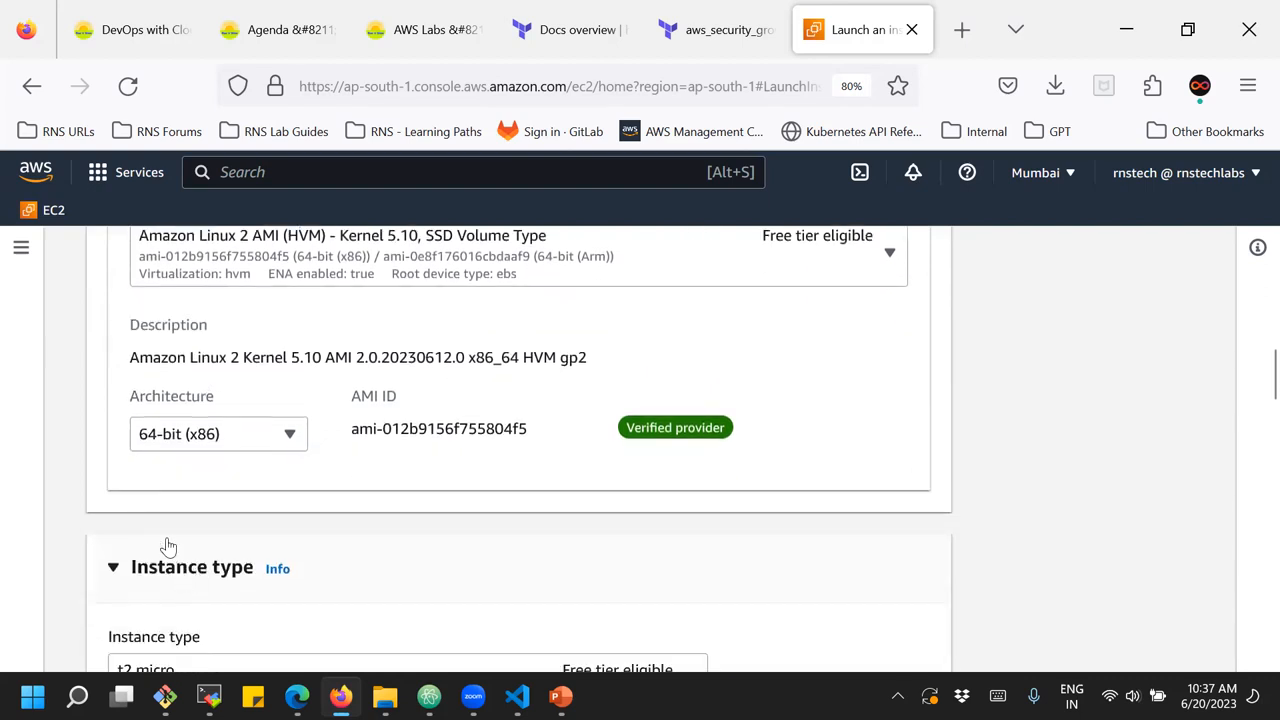
{"action": "left_click_drag", "start_coordinate": [131, 326], "coordinate": [208, 325]}
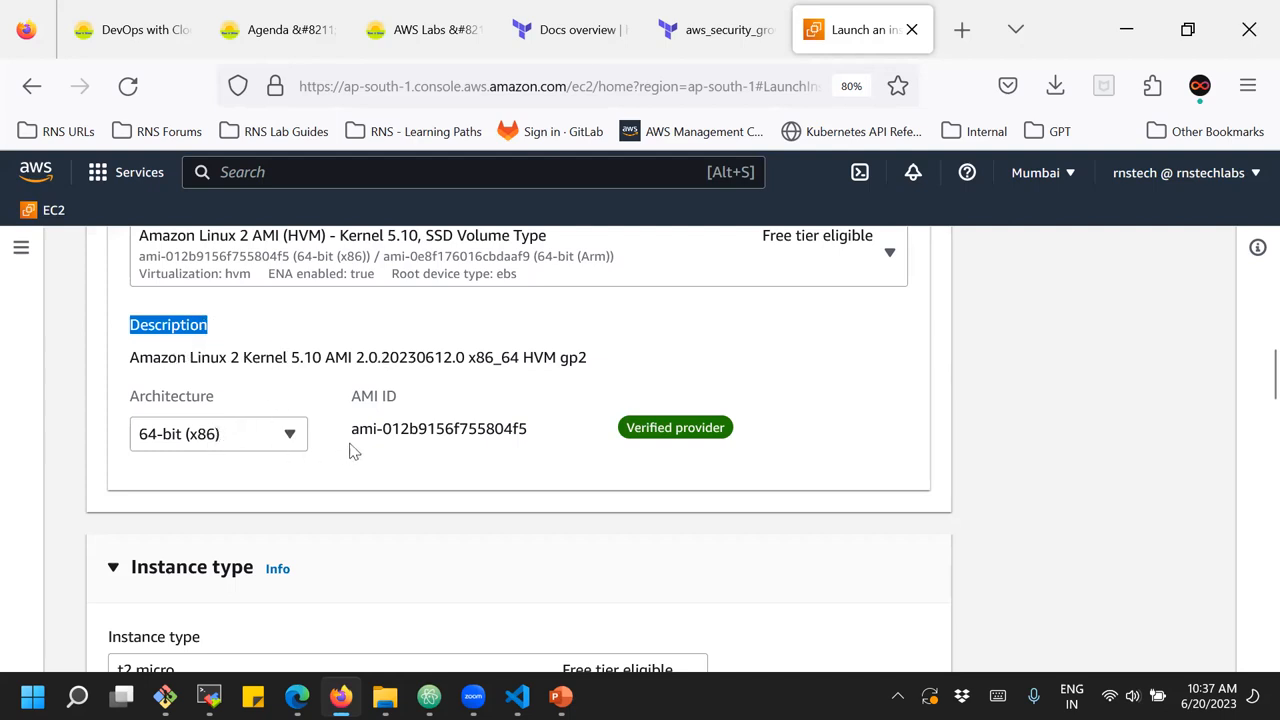
Review the chosen Amazon Linux 2 image's AMI ID, the instance name and the Application and OS Images section
{"action": "left_click_drag", "start_coordinate": [351, 429], "coordinate": [528, 423]}
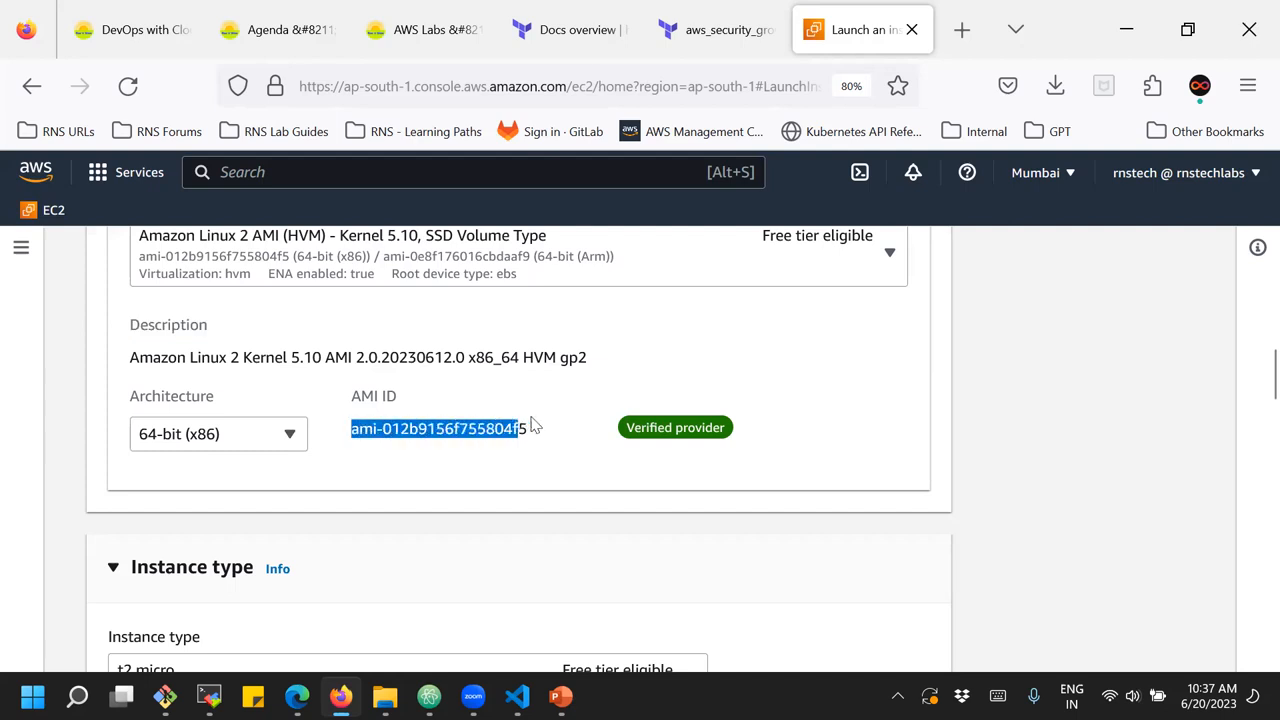
{"action": "left_click", "coordinate": [489, 468]}
{"action": "scroll", "coordinate": [490, 470], "scroll_direction": "up", "scroll_amount": 1}
{"action": "scroll", "coordinate": [490, 470], "scroll_direction": "up", "scroll_amount": 2}
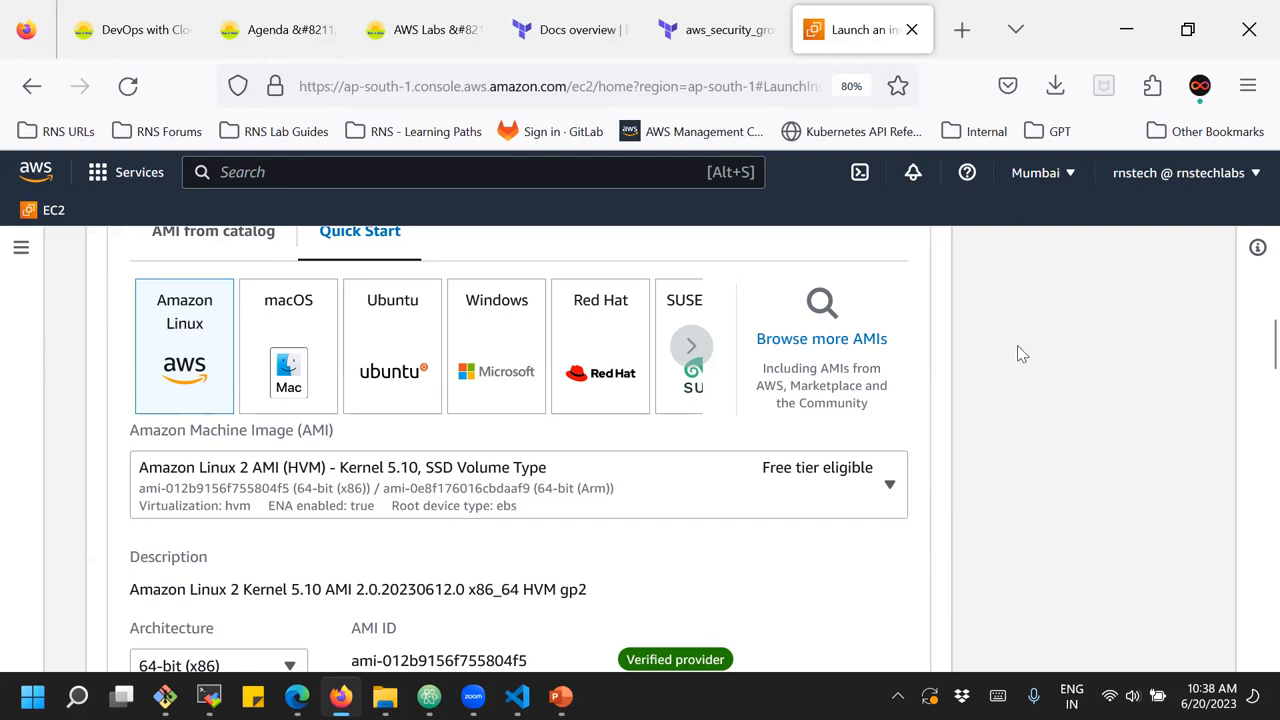
{"action": "scroll", "coordinate": [557, 414], "scroll_direction": "down", "scroll_amount": 2}
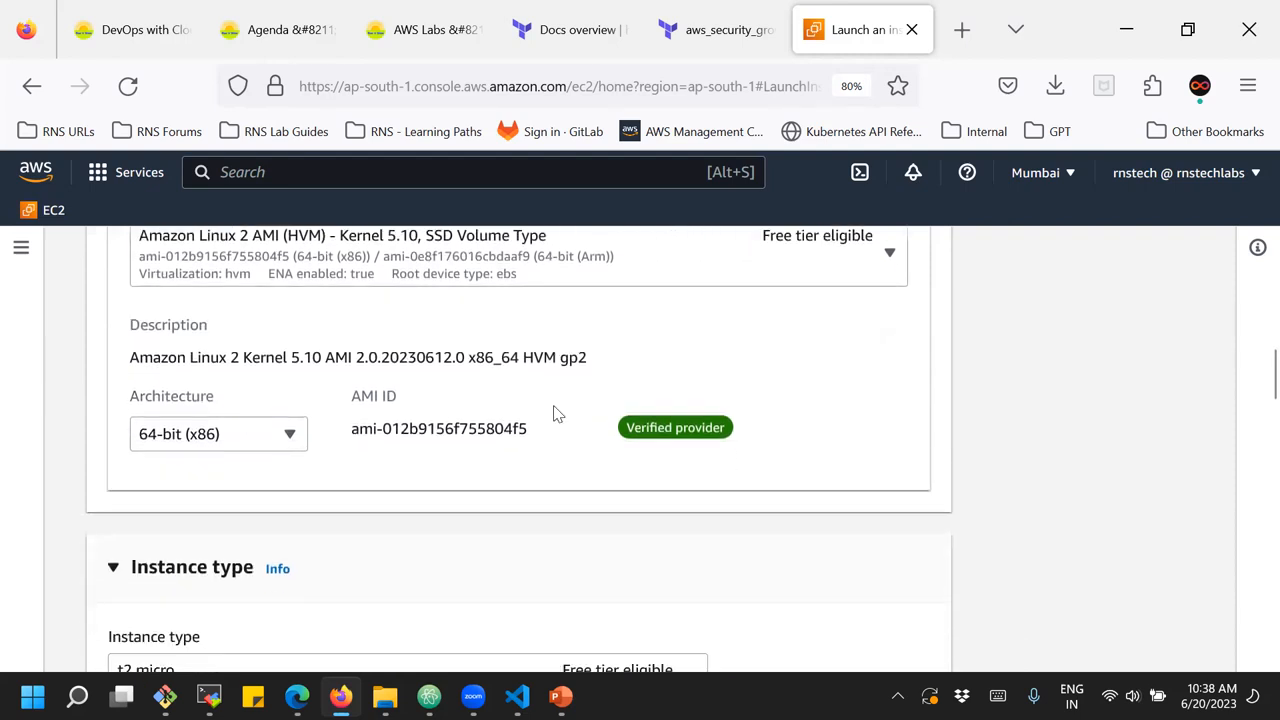
{"action": "scroll", "coordinate": [557, 414], "scroll_direction": "up", "scroll_amount": 4}
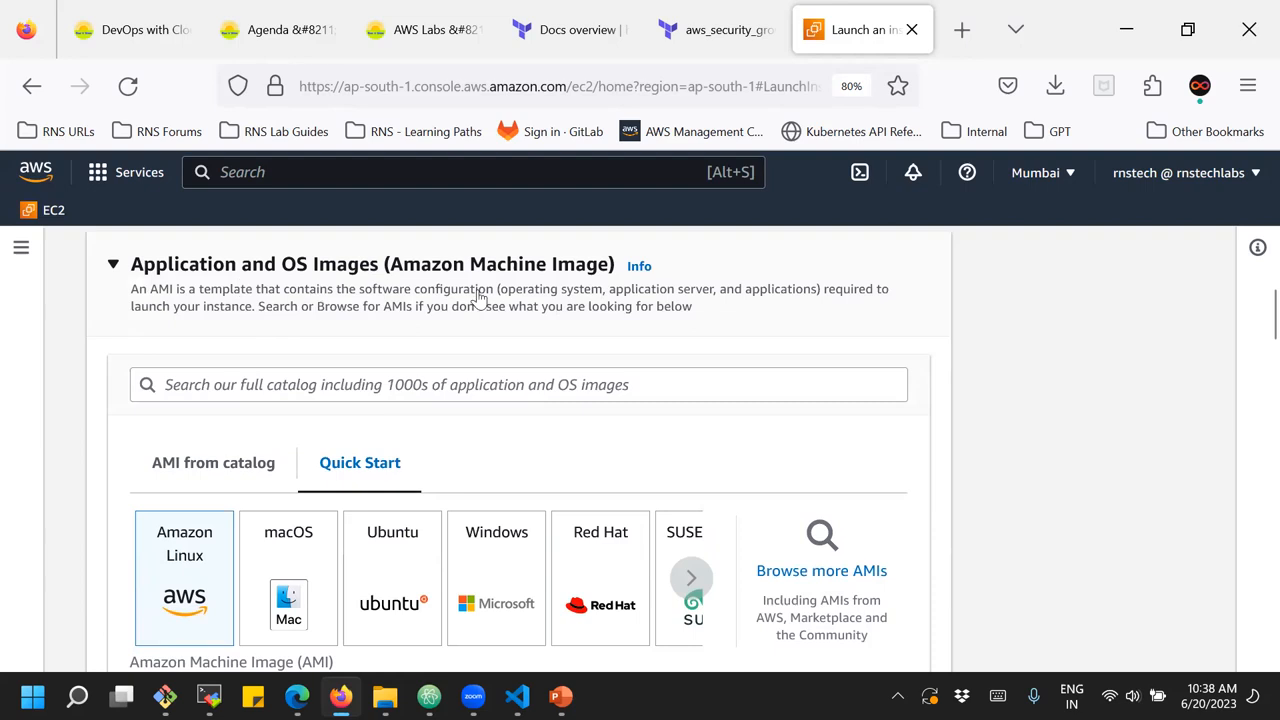
{"action": "scroll", "coordinate": [377, 331], "scroll_direction": "up", "scroll_amount": 3}
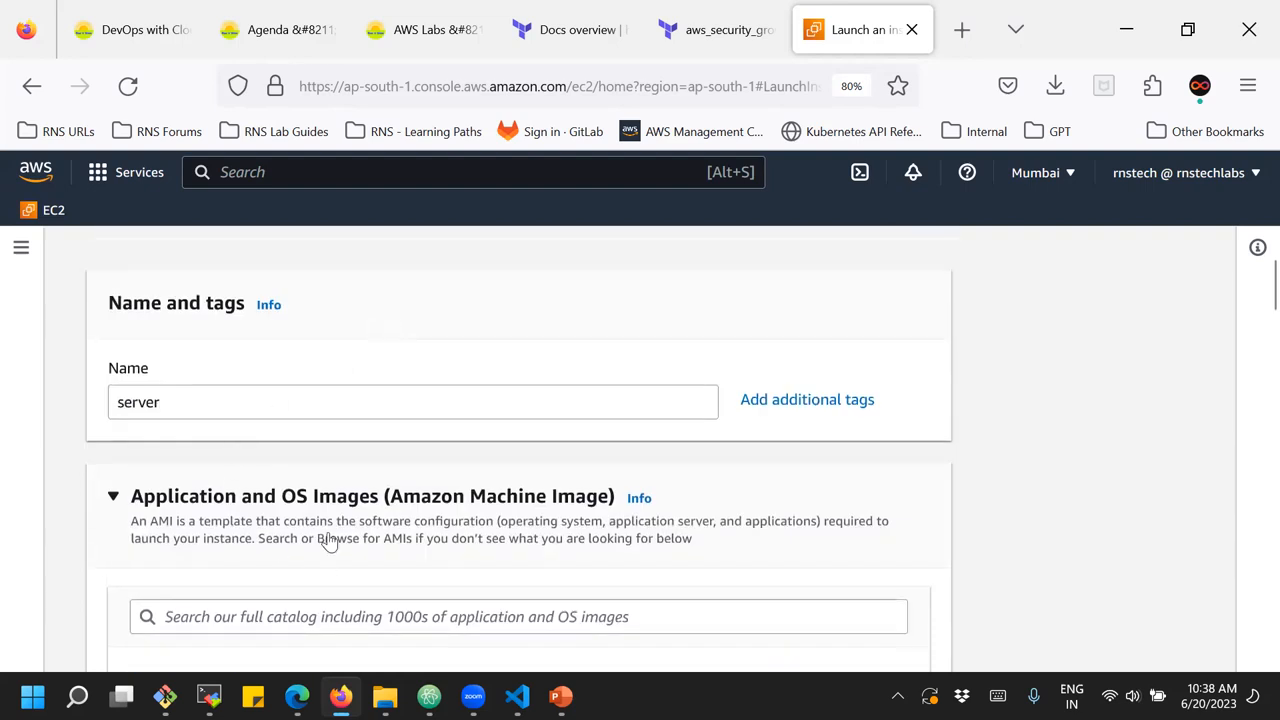
{"action": "scroll", "coordinate": [326, 537], "scroll_direction": "down", "scroll_amount": 1}
{"action": "scroll", "coordinate": [330, 541], "scroll_direction": "down", "scroll_amount": 2}
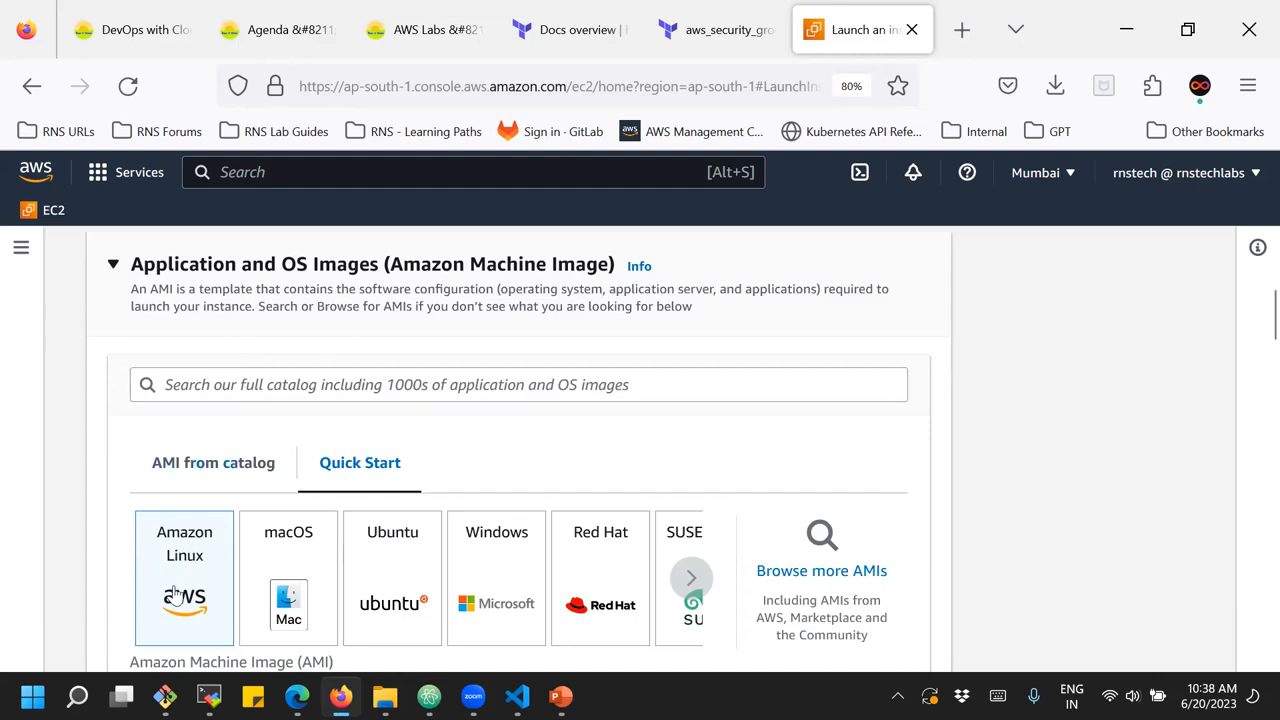
{"action": "scroll", "coordinate": [176, 588], "scroll_direction": "down", "scroll_amount": 4}
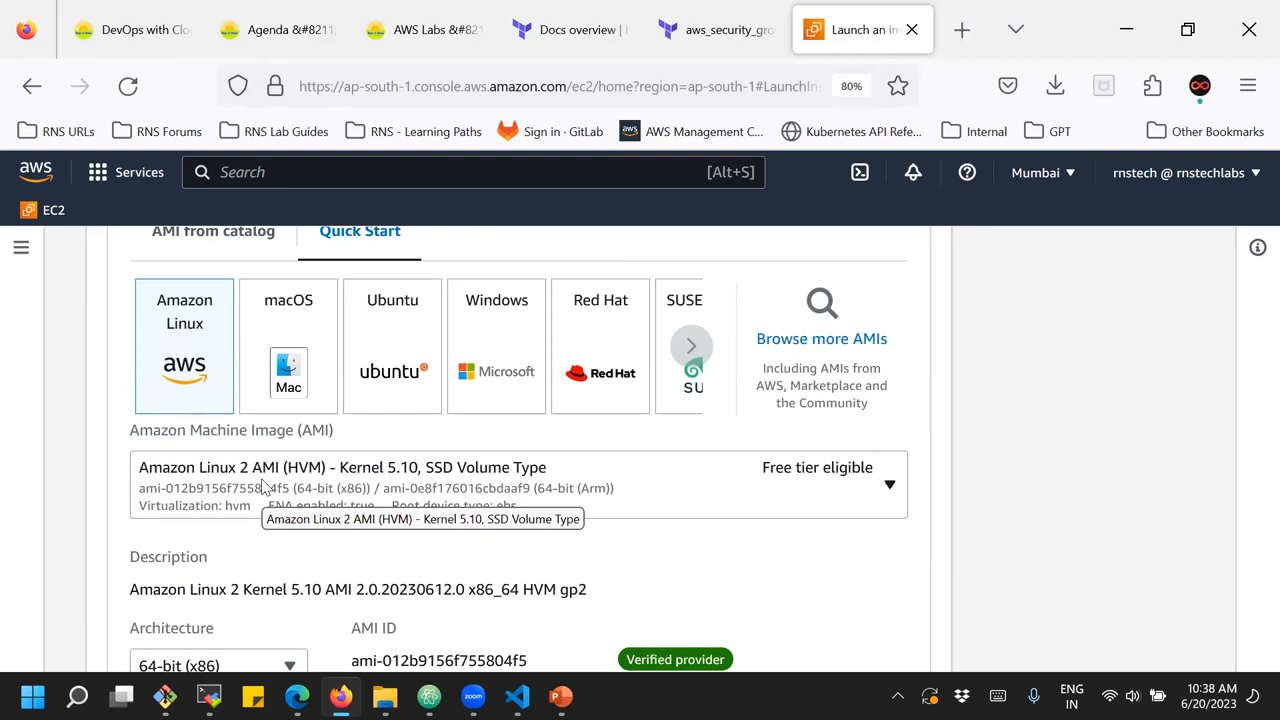
Look through the Red Hat Quick Start images and choose Red Hat Enterprise Linux 9 (HVM), SSD Volume Type
{"action": "left_click", "coordinate": [597, 332]}
{"action": "left_click", "coordinate": [683, 482]}
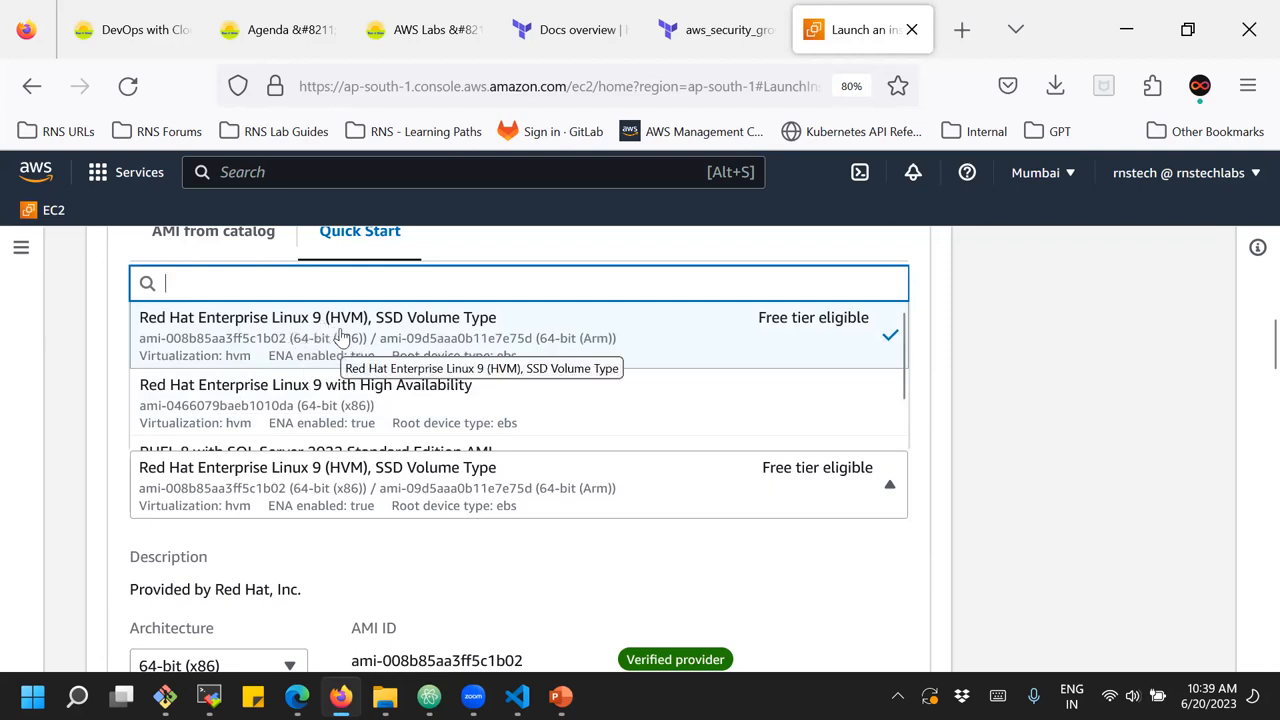
{"action": "scroll", "coordinate": [340, 338], "scroll_direction": "down", "scroll_amount": 1}
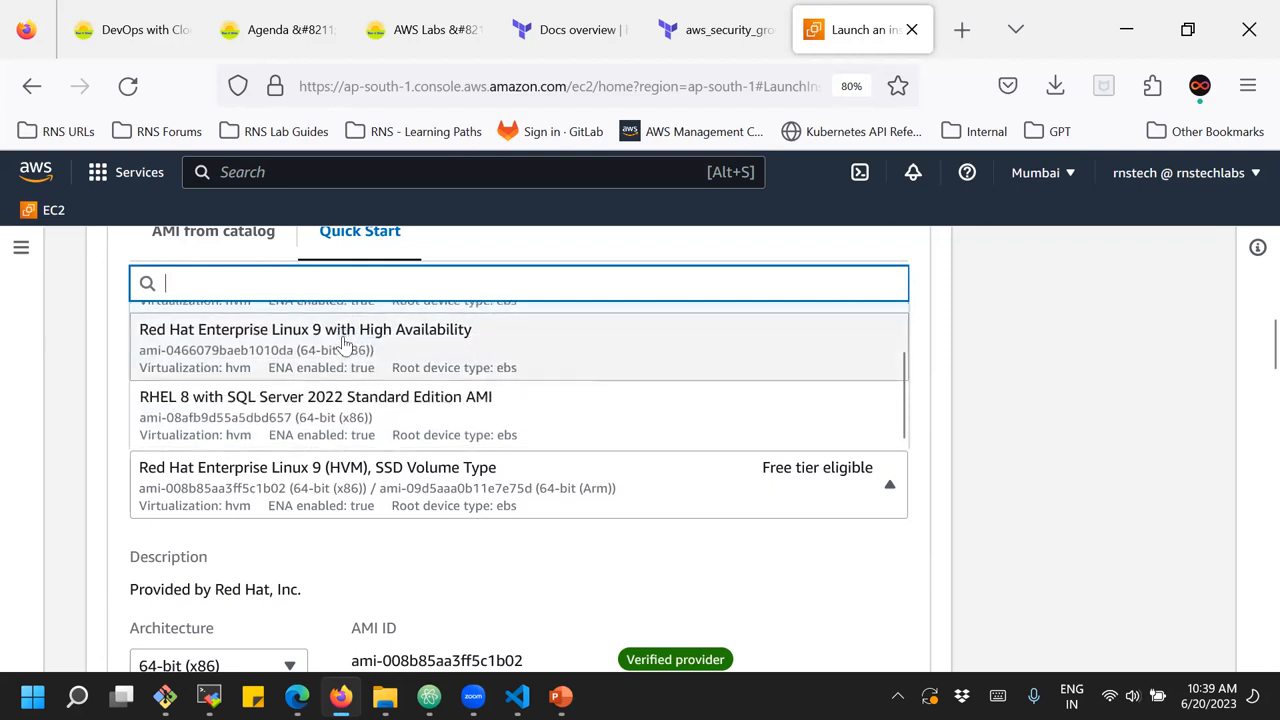
{"action": "scroll", "coordinate": [338, 388], "scroll_direction": "down", "scroll_amount": 2}
{"action": "scroll", "coordinate": [340, 398], "scroll_direction": "up", "scroll_amount": 4}
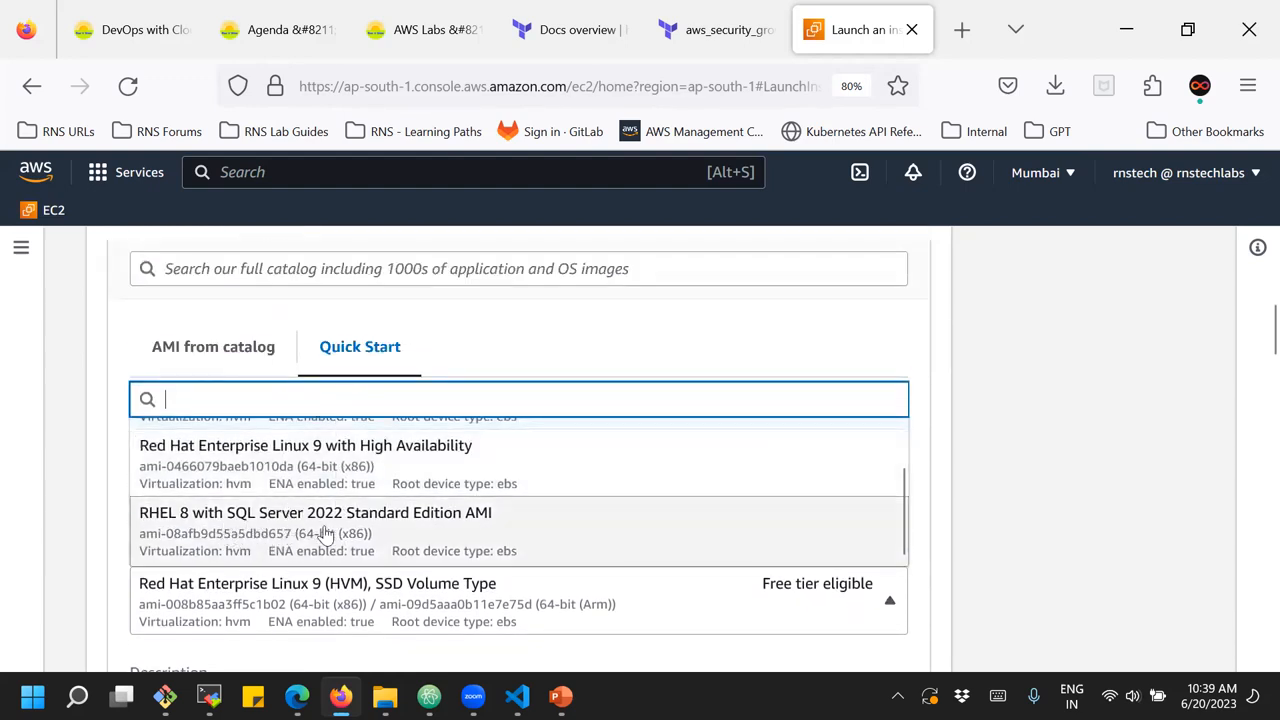
{"action": "scroll", "coordinate": [345, 530], "scroll_direction": "up", "scroll_amount": 1}
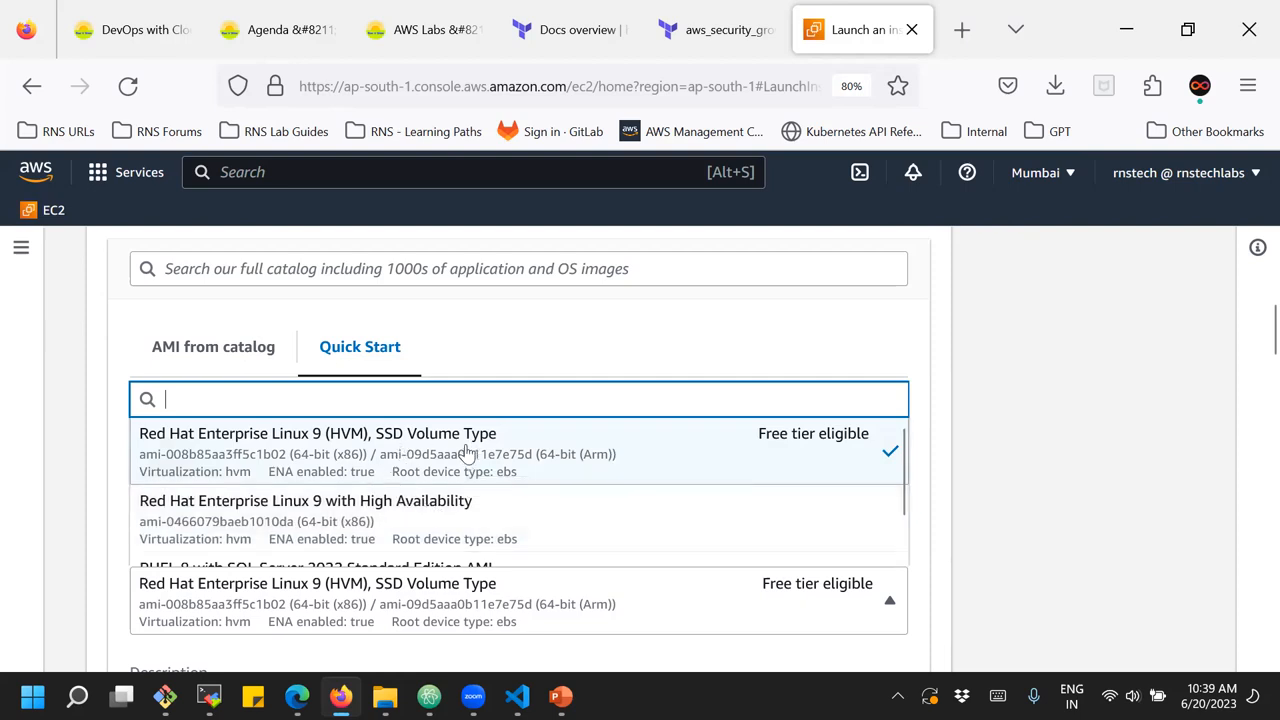
{"action": "left_click", "coordinate": [466, 450]}
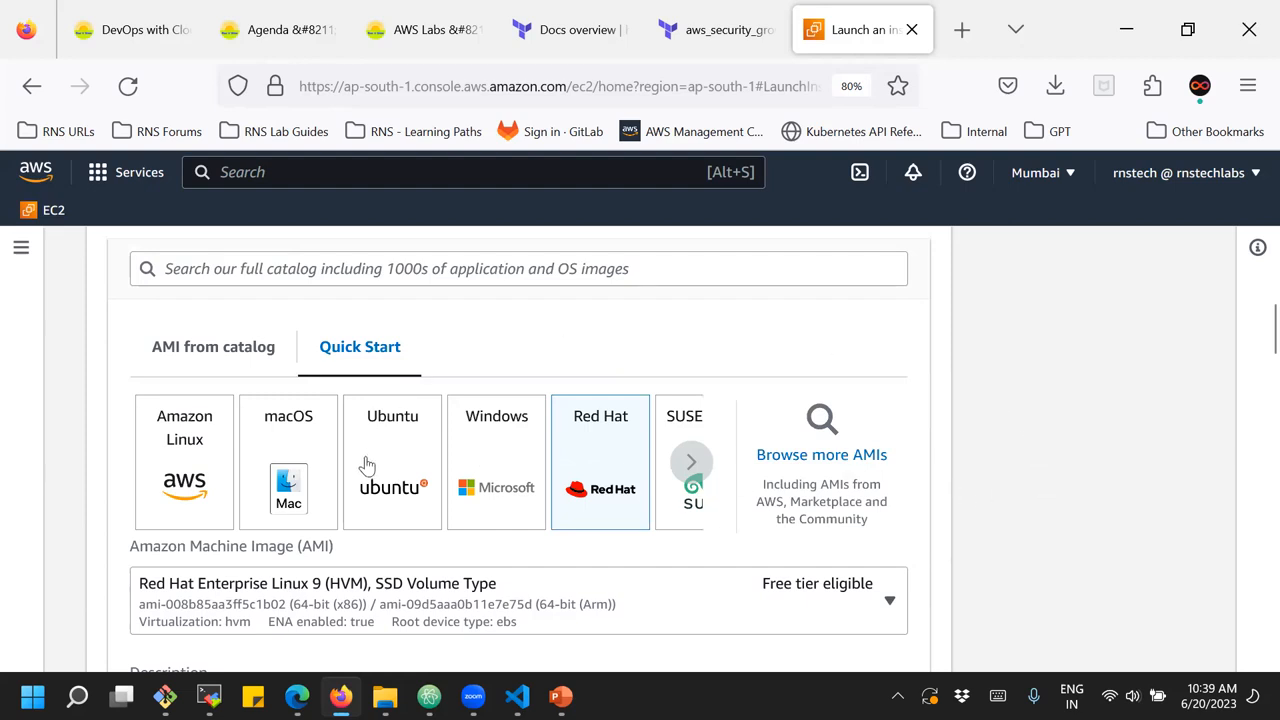
Set the Quick Start image back to Amazon Linux with the Amazon Linux 2 AMI (HVM) - Kernel 5.10, SSD Volume Type
{"action": "left_click", "coordinate": [198, 450]}
{"action": "left_click", "coordinate": [262, 618]}
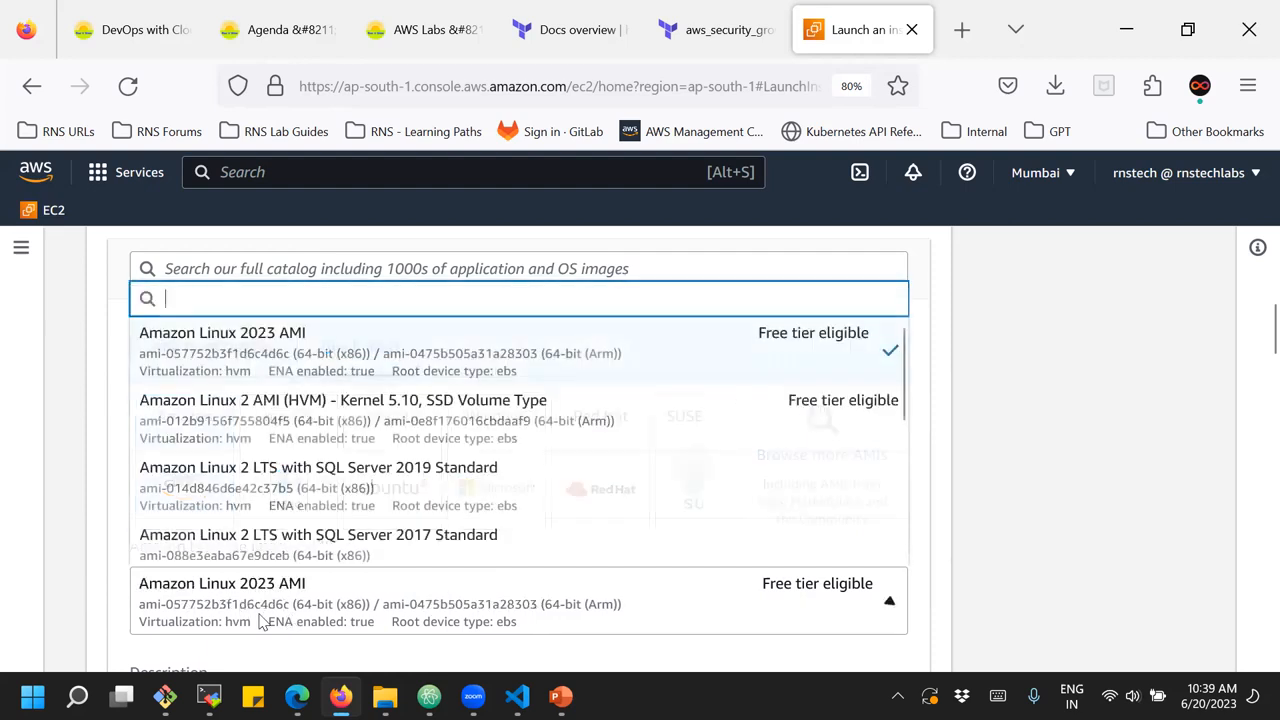
{"action": "left_click", "coordinate": [221, 410]}
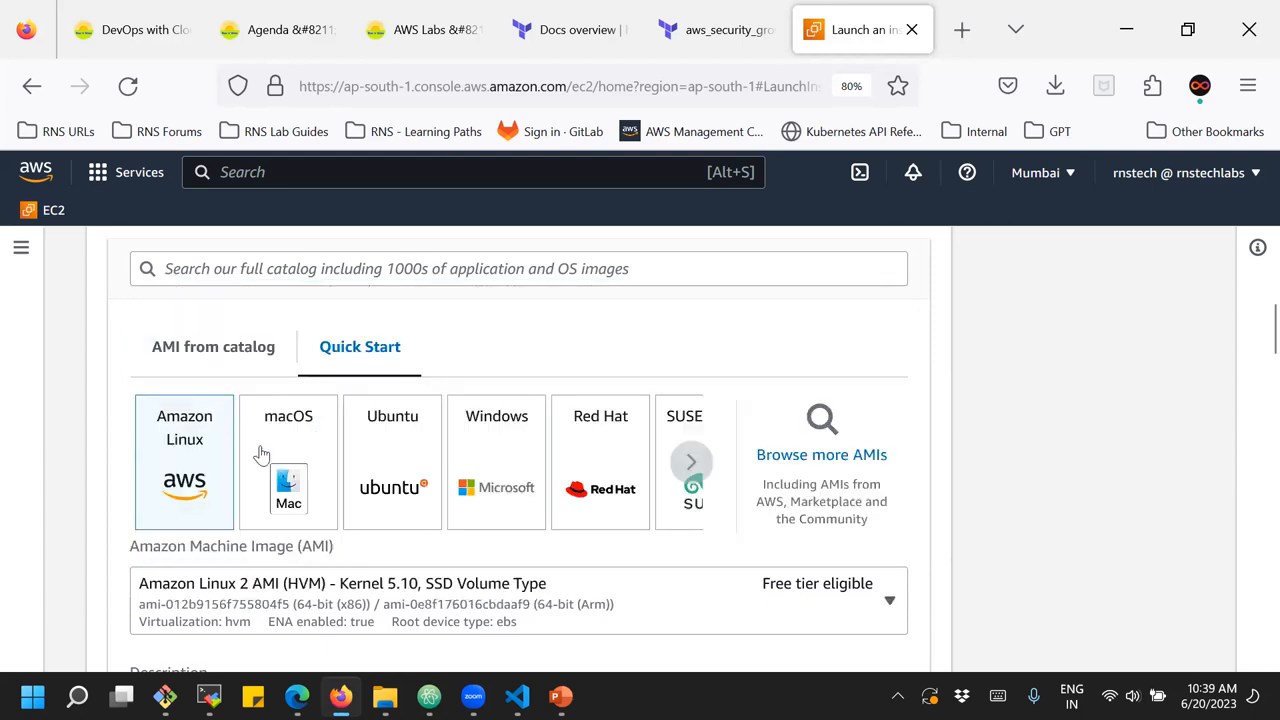
Switch to PowerPoint and examine the EC2 instance components on the "What is EC2?" slide
{"action": "scroll", "coordinate": [1029, 481], "scroll_direction": "down", "scroll_amount": 8}
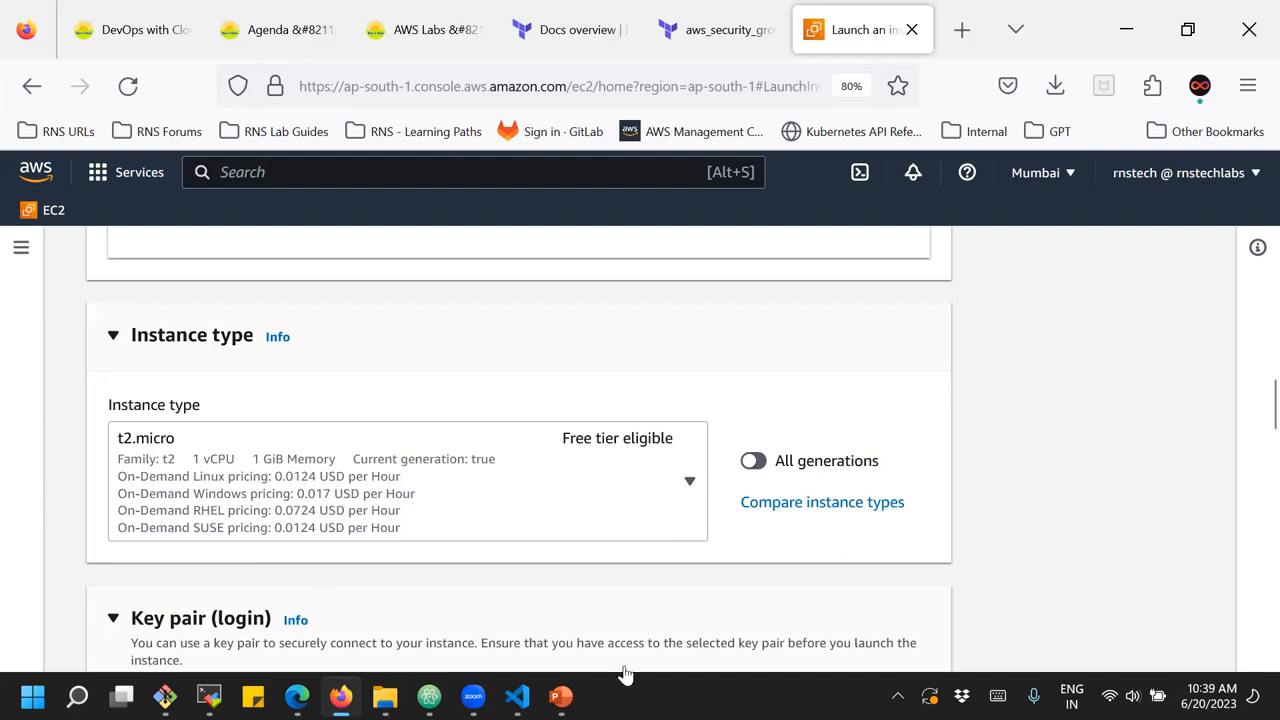
{"action": "left_click", "coordinate": [561, 696]}
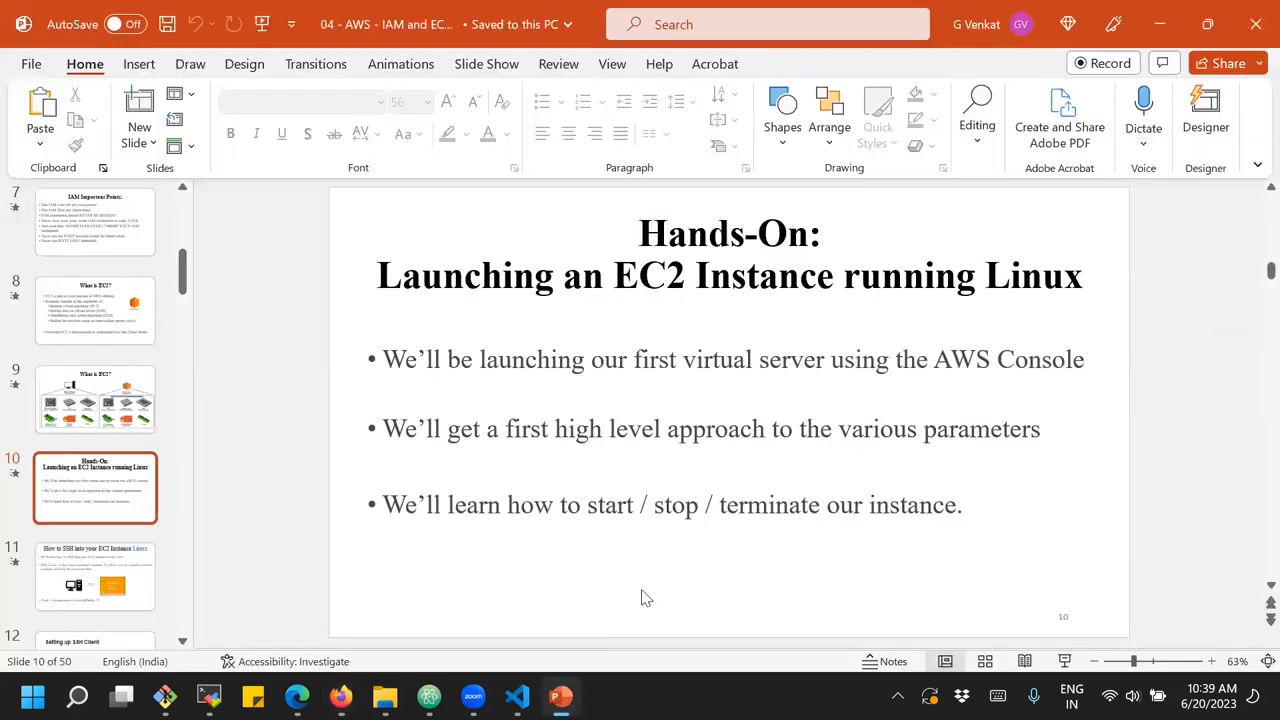
{"action": "scroll", "coordinate": [645, 598], "scroll_direction": "up", "scroll_amount": 1}
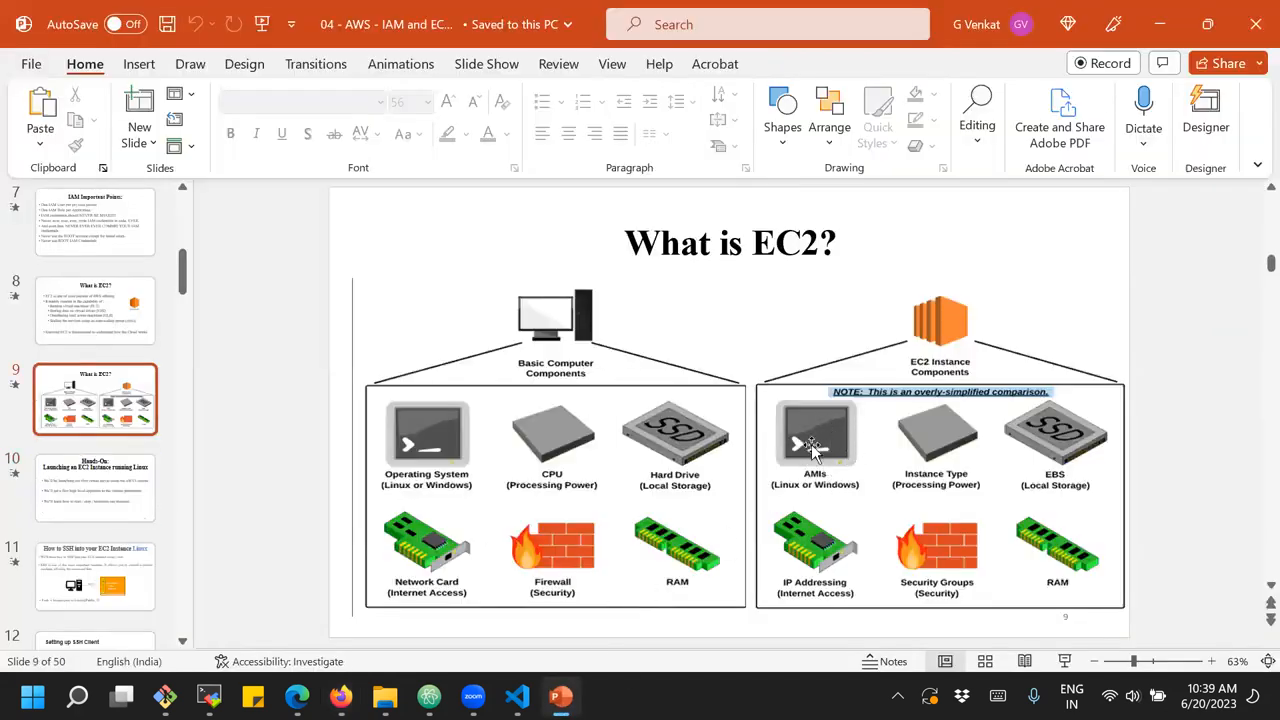
{"action": "left_click", "coordinate": [948, 440]}
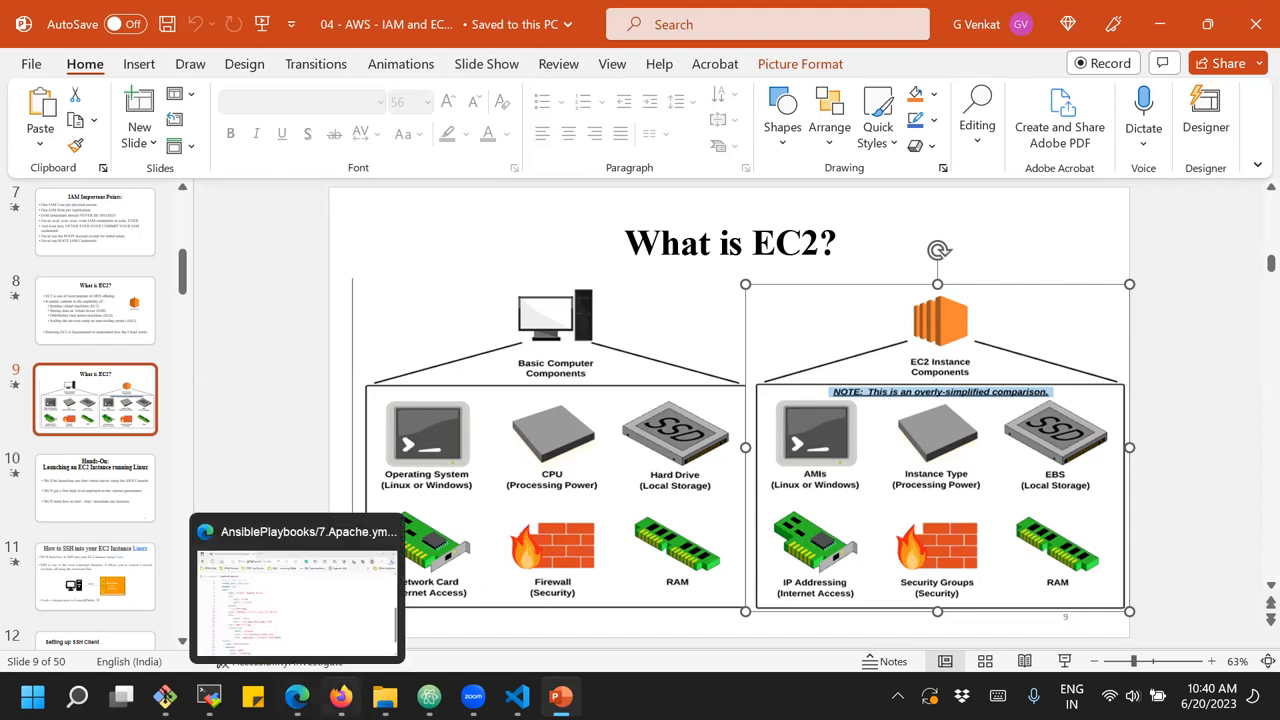
Switch back to Firefox and review the chosen image and the t2.micro instance type on the launch page
{"action": "mouse_move", "coordinate": [341, 697]}
{"action": "left_click", "coordinate": [355, 612]}
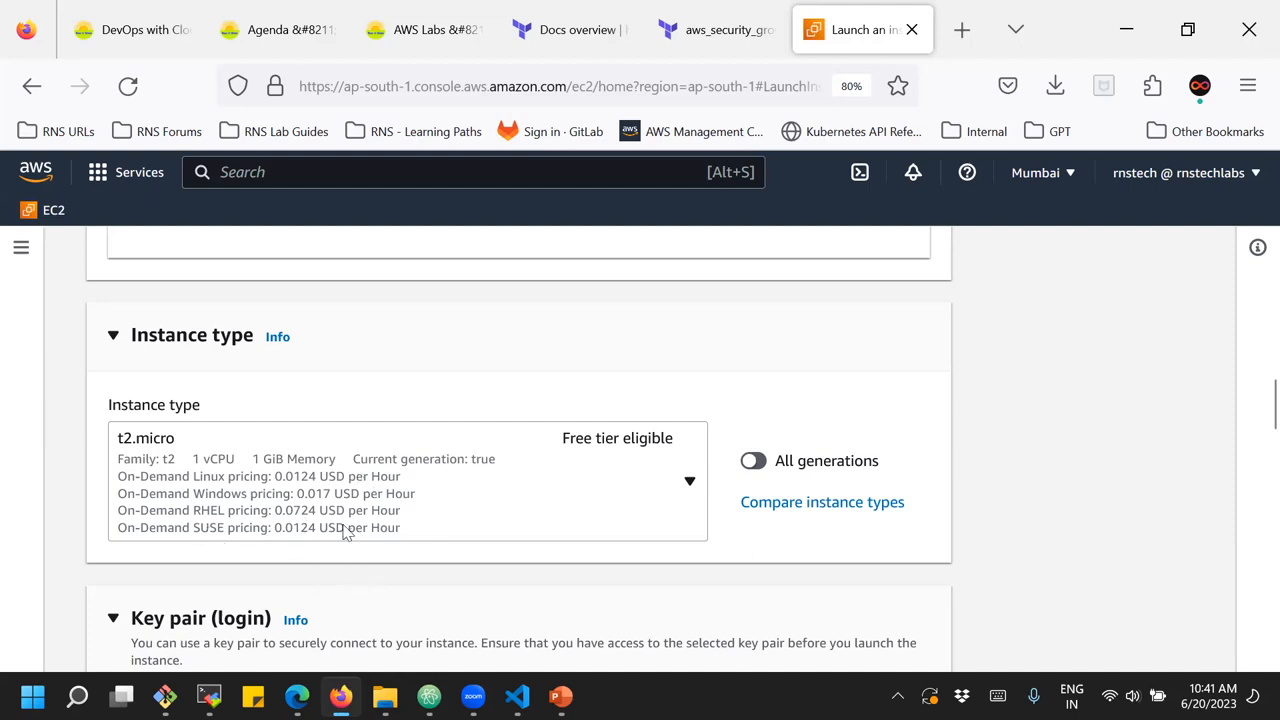
{"action": "scroll", "coordinate": [357, 468], "scroll_direction": "up", "scroll_amount": 3}
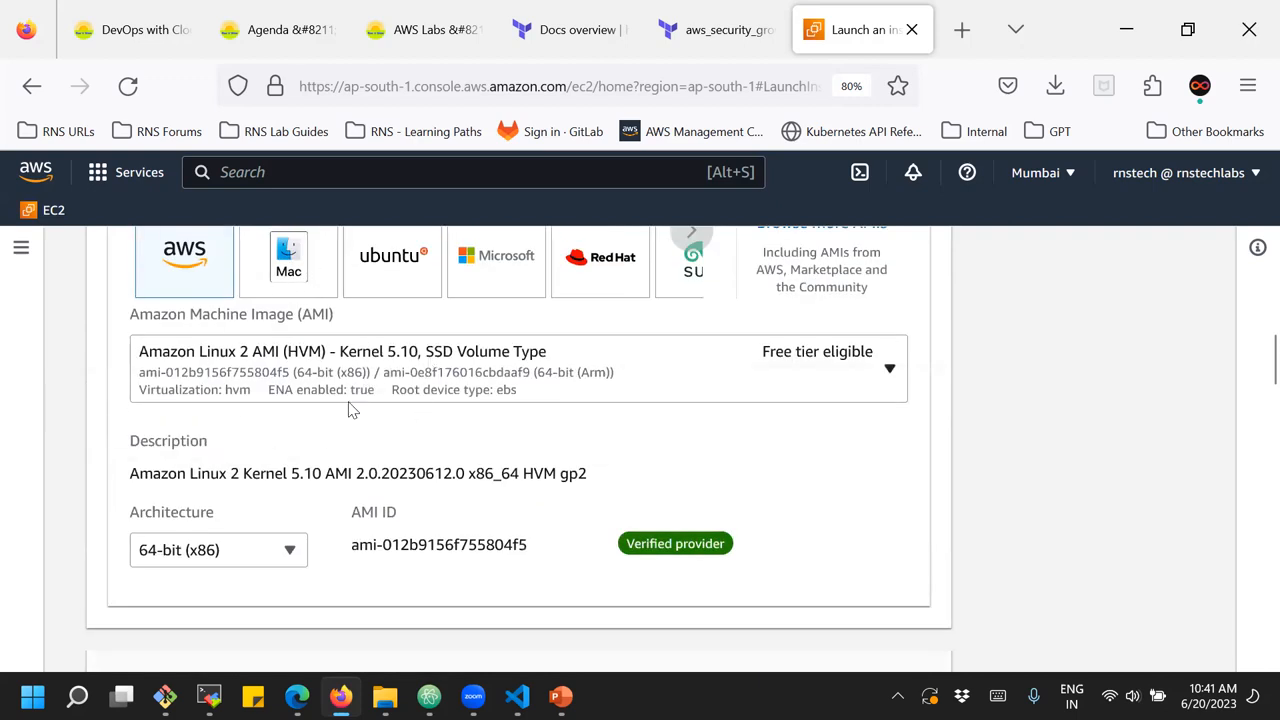
{"action": "scroll", "coordinate": [352, 420], "scroll_direction": "down", "scroll_amount": 2}
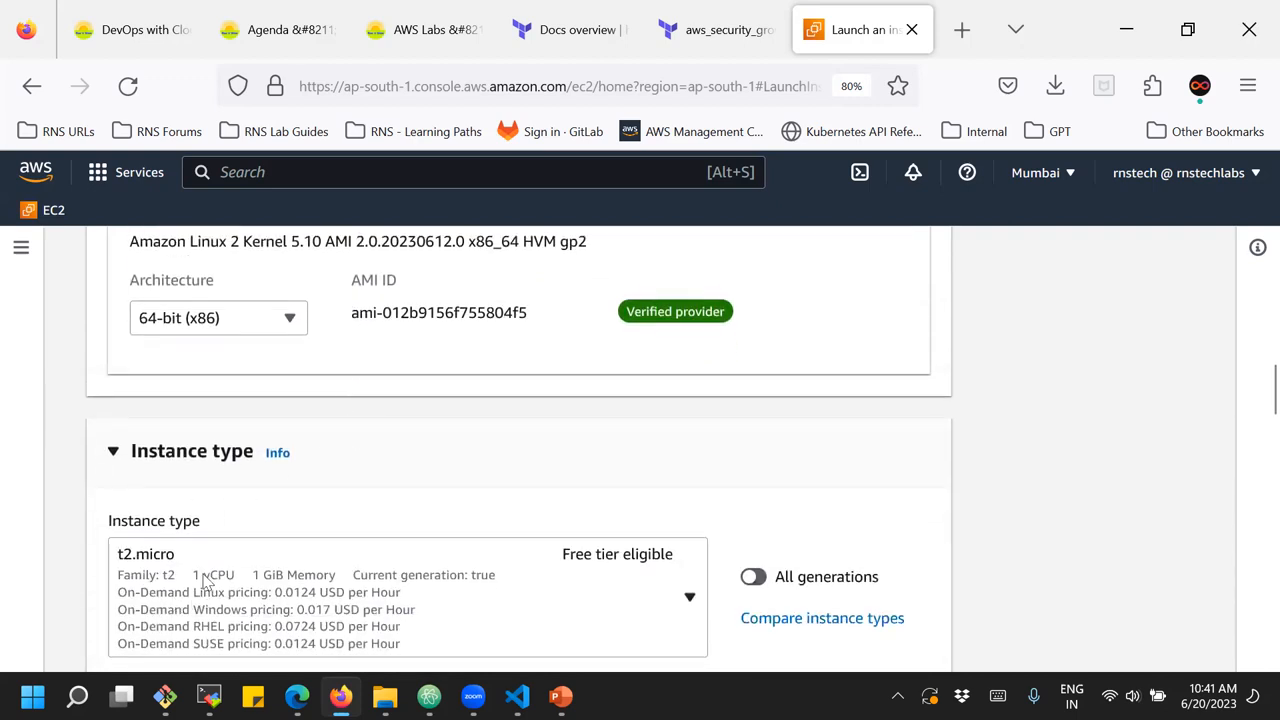
{"action": "scroll", "coordinate": [206, 580], "scroll_direction": "down", "scroll_amount": 1}
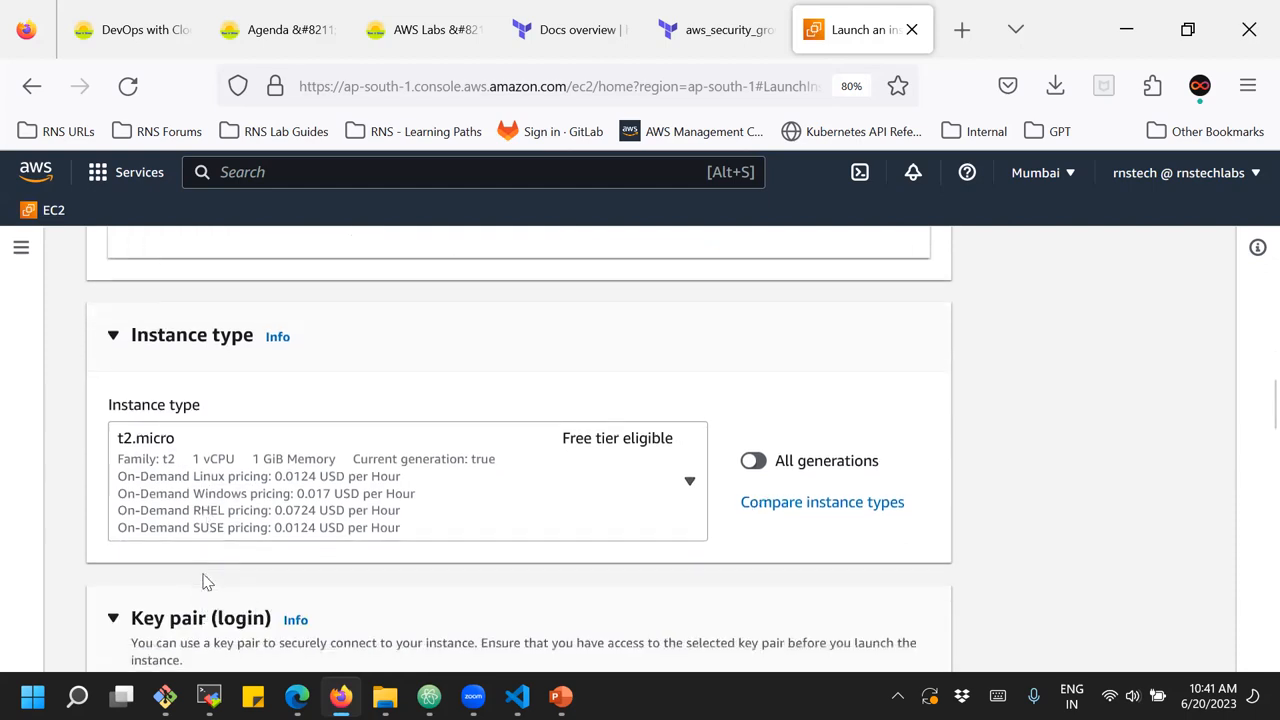
Look through the available instance types from t2.nano to c5.metal, comparing their vCPUs, memory and hourly pricing, without changing the selection
{"action": "left_click", "coordinate": [370, 470]}
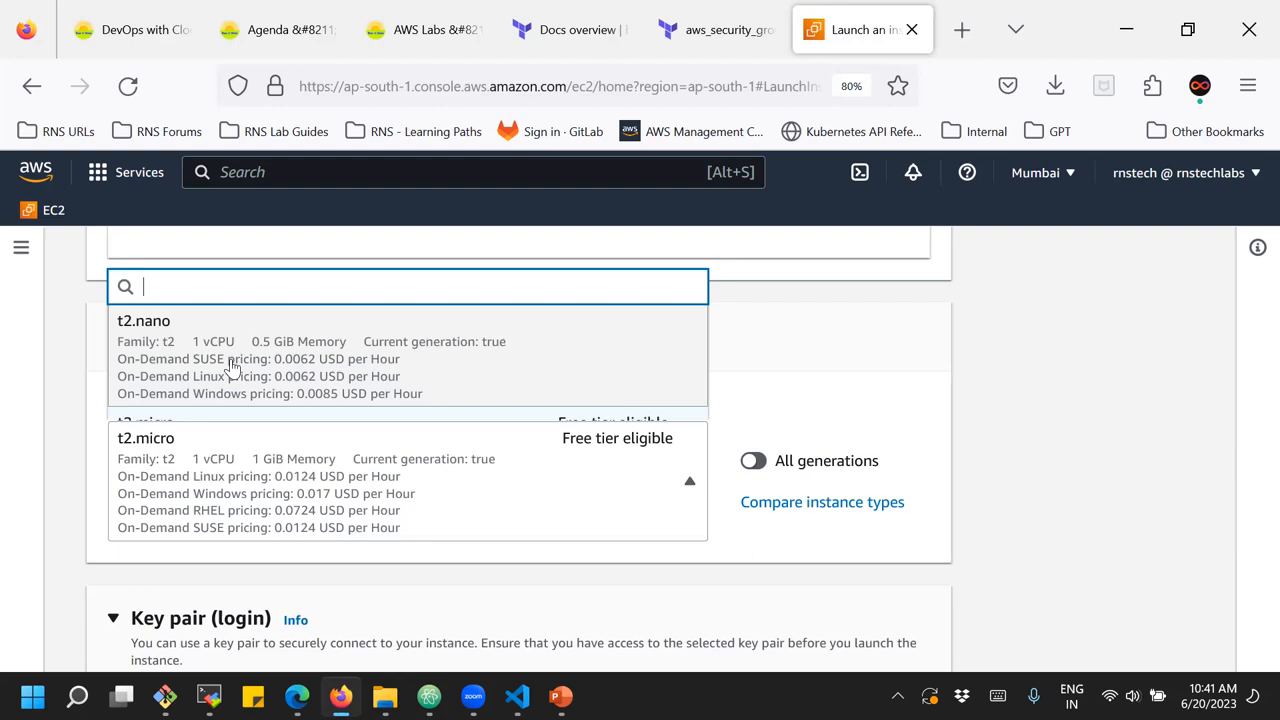
{"action": "scroll", "coordinate": [240, 352], "scroll_direction": "down", "scroll_amount": 1}
{"action": "scroll", "coordinate": [240, 352], "scroll_direction": "down", "scroll_amount": 1}
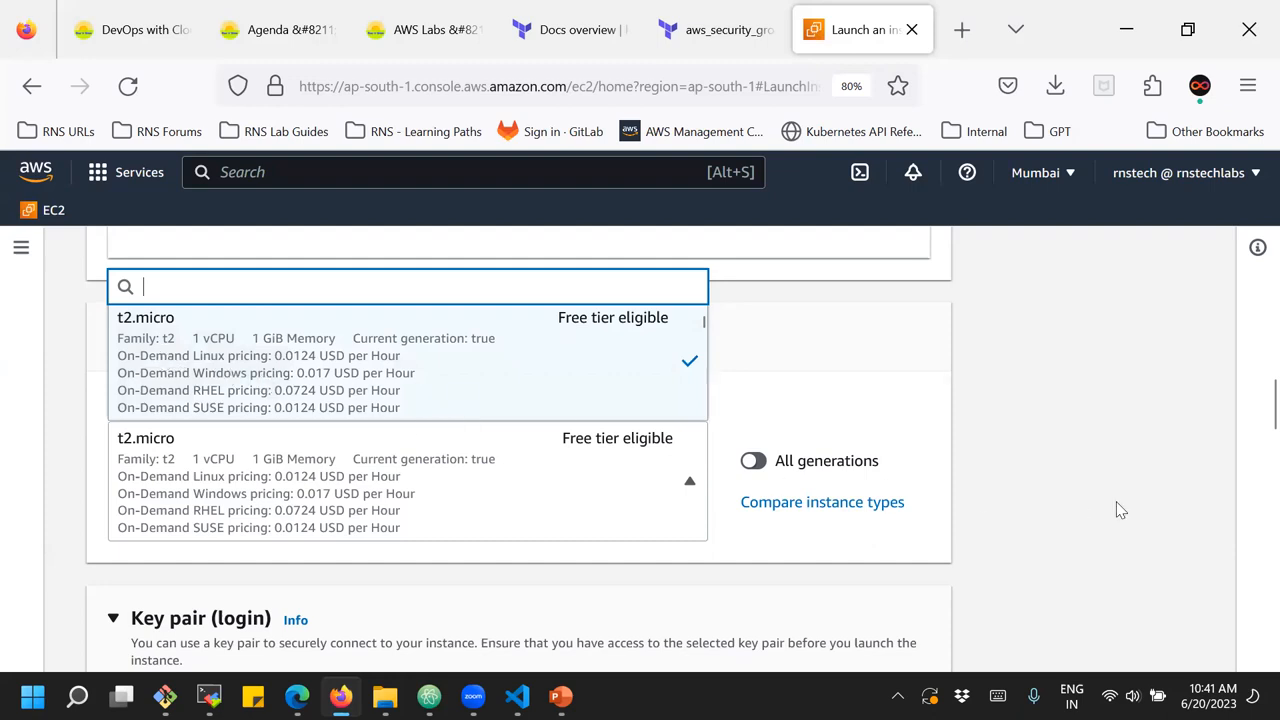
{"action": "scroll", "coordinate": [548, 376], "scroll_direction": "down", "scroll_amount": 10}
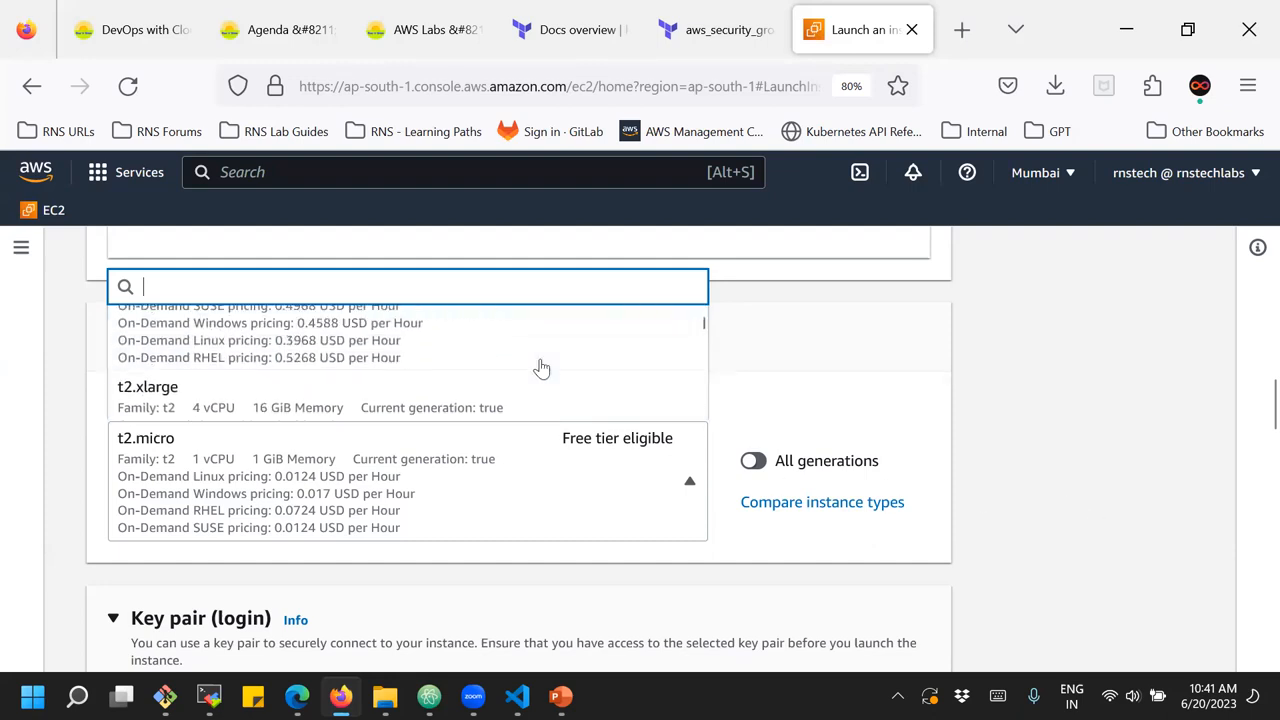
{"action": "scroll", "coordinate": [541, 369], "scroll_direction": "down", "scroll_amount": 2}
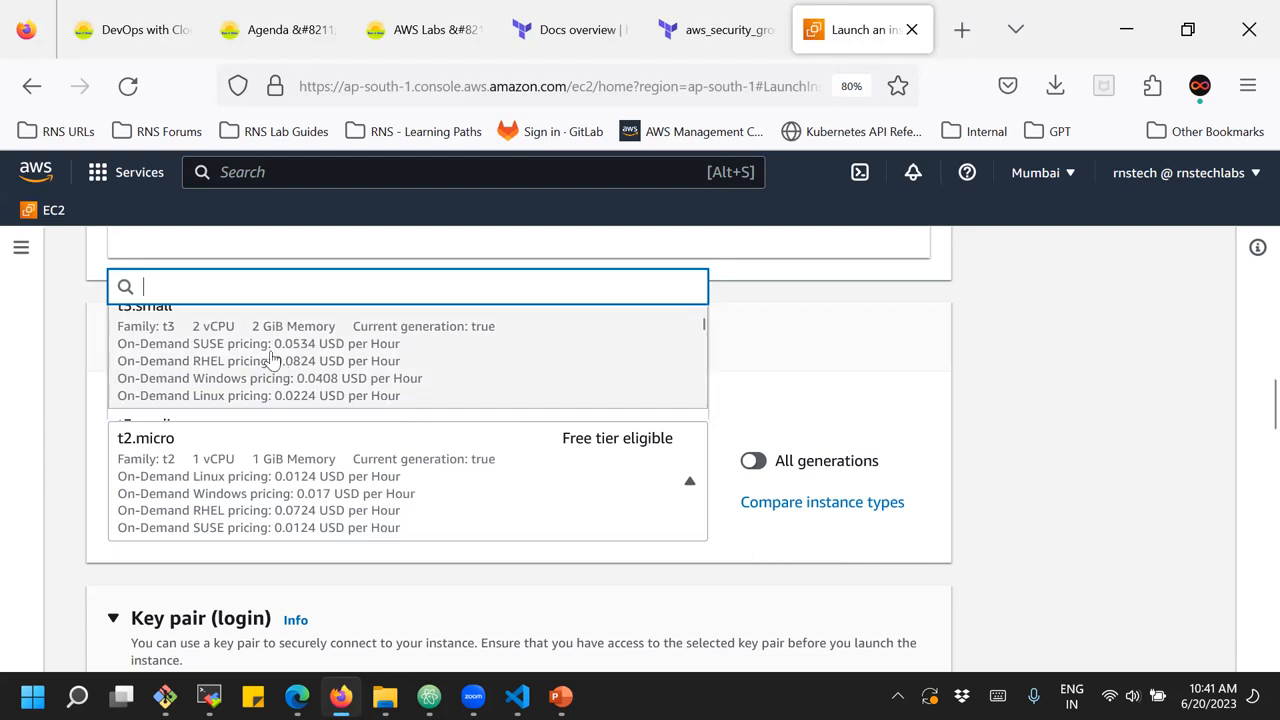
{"action": "scroll", "coordinate": [273, 345], "scroll_direction": "down", "scroll_amount": 2}
{"action": "scroll", "coordinate": [280, 352], "scroll_direction": "up", "scroll_amount": 1}
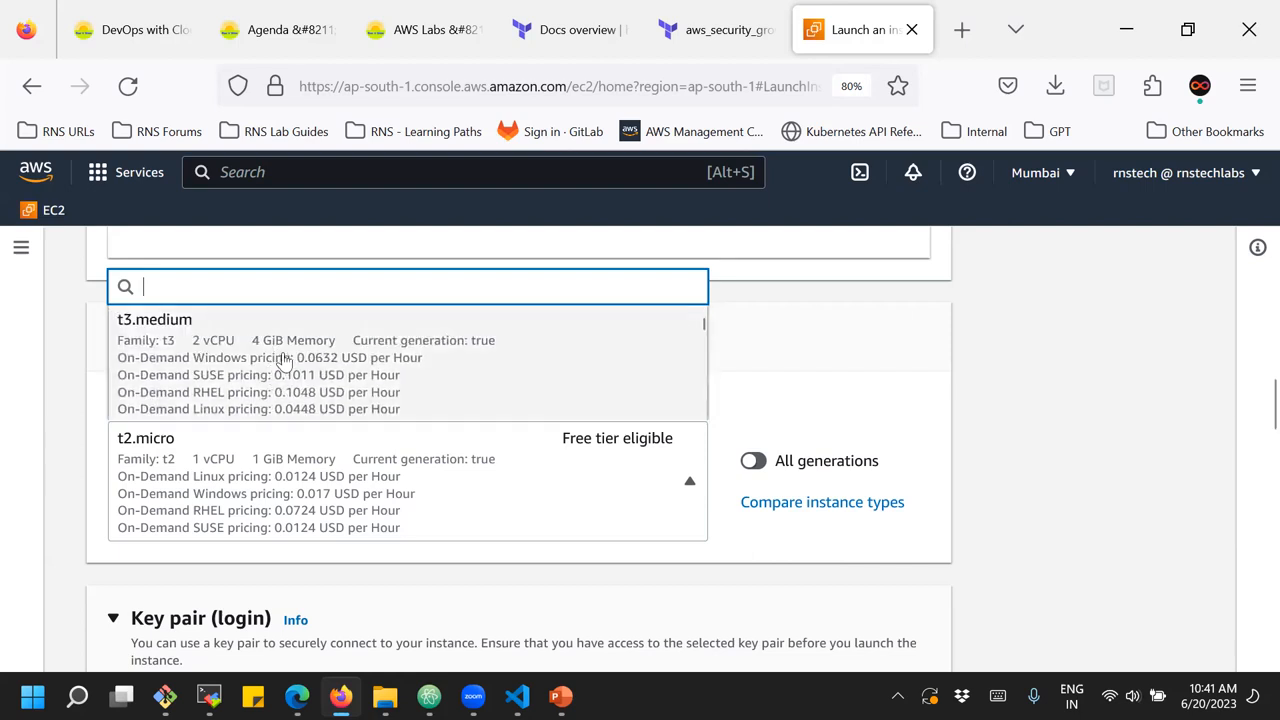
{"action": "scroll", "coordinate": [286, 360], "scroll_direction": "down", "scroll_amount": 1}
{"action": "scroll", "coordinate": [286, 362], "scroll_direction": "down", "scroll_amount": 3}
{"action": "scroll", "coordinate": [286, 363], "scroll_direction": "up", "scroll_amount": 1}
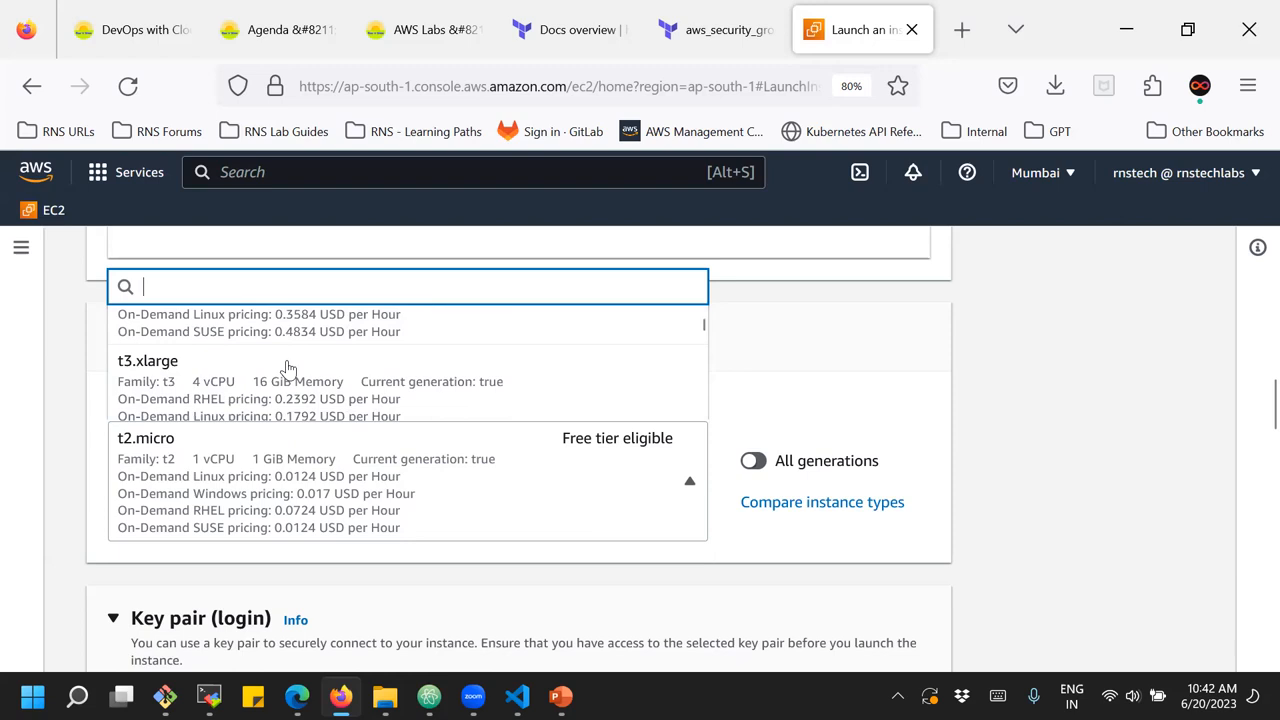
{"action": "scroll", "coordinate": [277, 403], "scroll_direction": "down", "scroll_amount": 4}
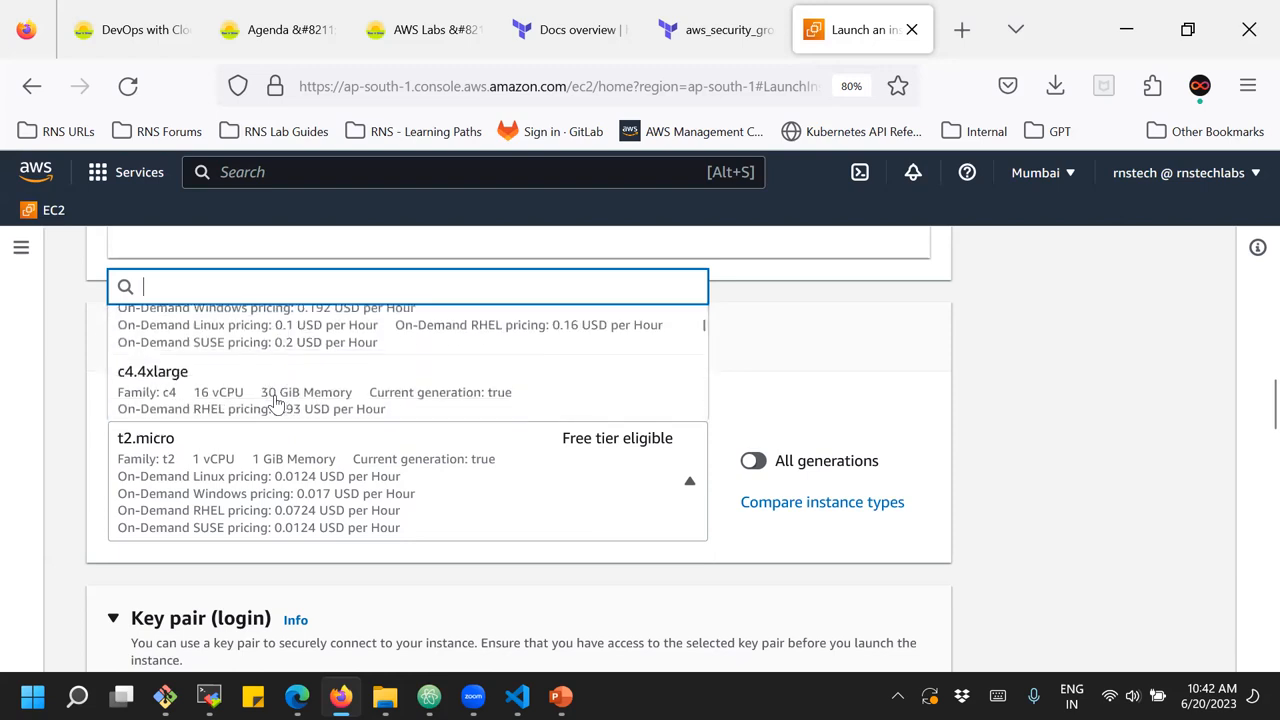
{"action": "scroll", "coordinate": [277, 403], "scroll_direction": "down", "scroll_amount": 5}
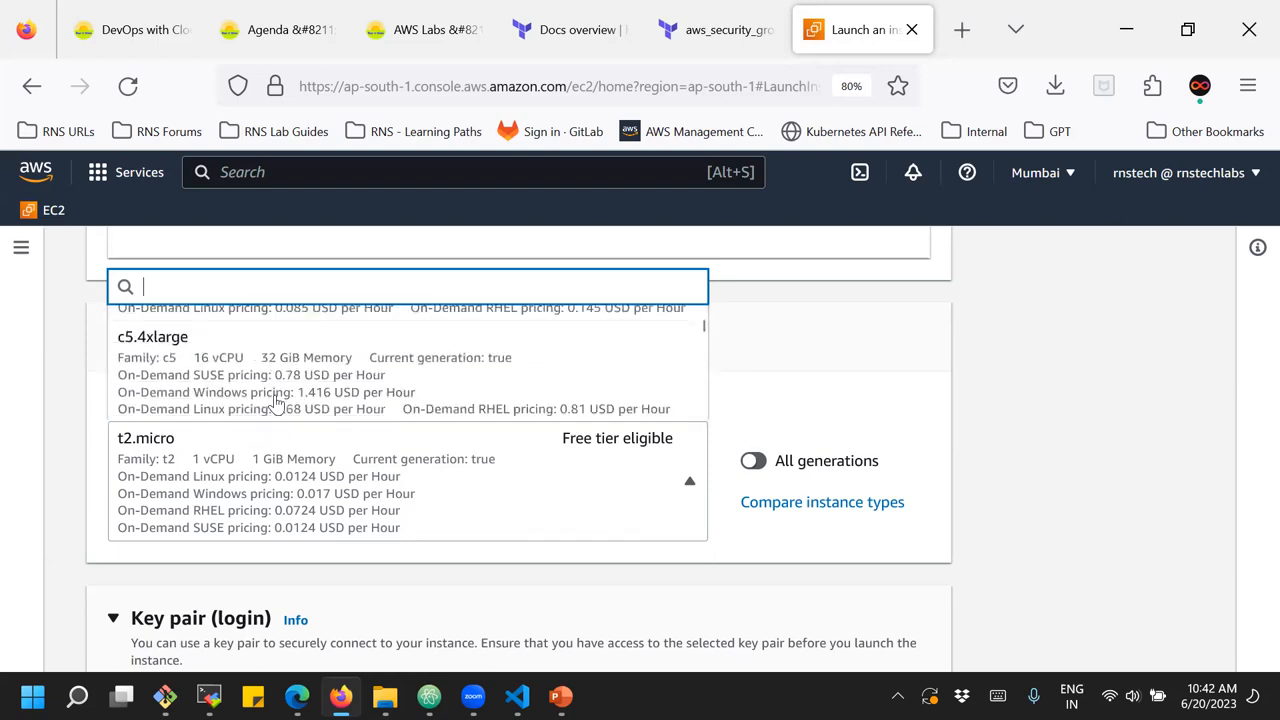
{"action": "scroll", "coordinate": [277, 403], "scroll_direction": "up", "scroll_amount": 1}
{"action": "scroll", "coordinate": [277, 403], "scroll_direction": "down", "scroll_amount": 3}
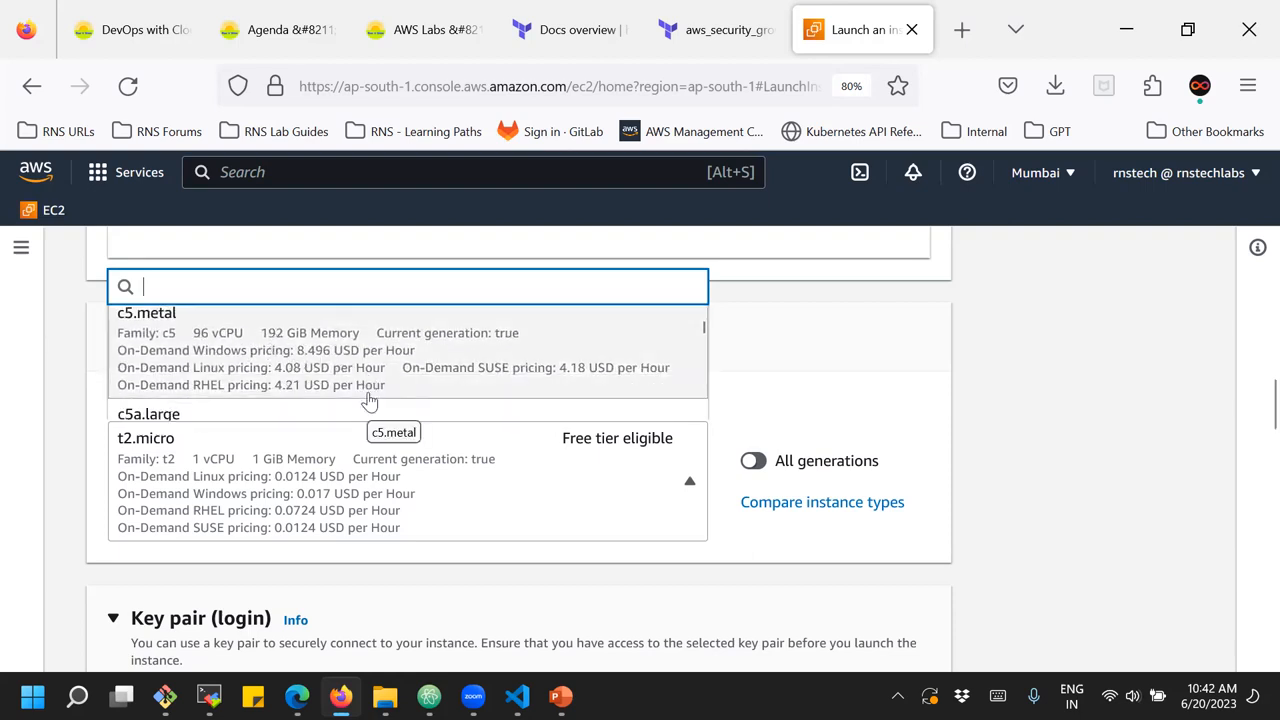
{"action": "left_click", "coordinate": [1047, 400]}
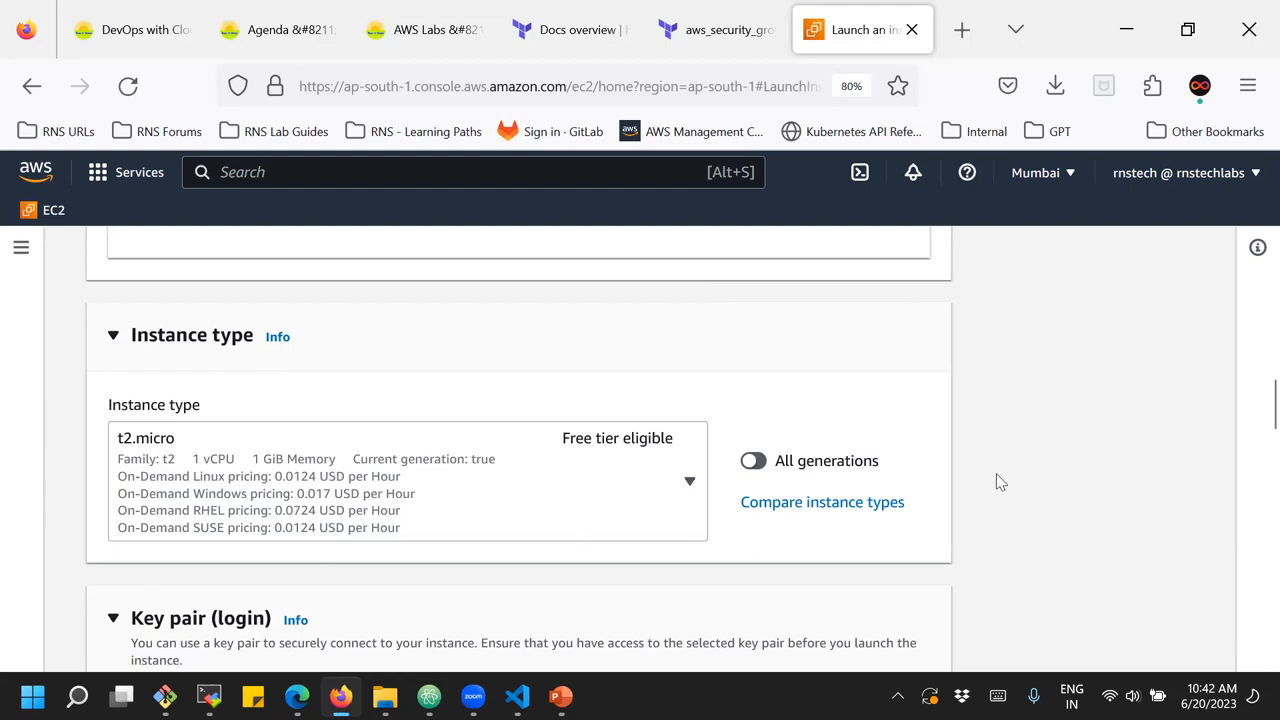
Examine the t2.micro instance type's details and the Key pair (login) section
{"action": "scroll", "coordinate": [997, 480], "scroll_direction": "down", "scroll_amount": 1}
{"action": "scroll", "coordinate": [800, 471], "scroll_direction": "up", "scroll_amount": 1}
{"action": "scroll", "coordinate": [310, 410], "scroll_direction": "down", "scroll_amount": 2}
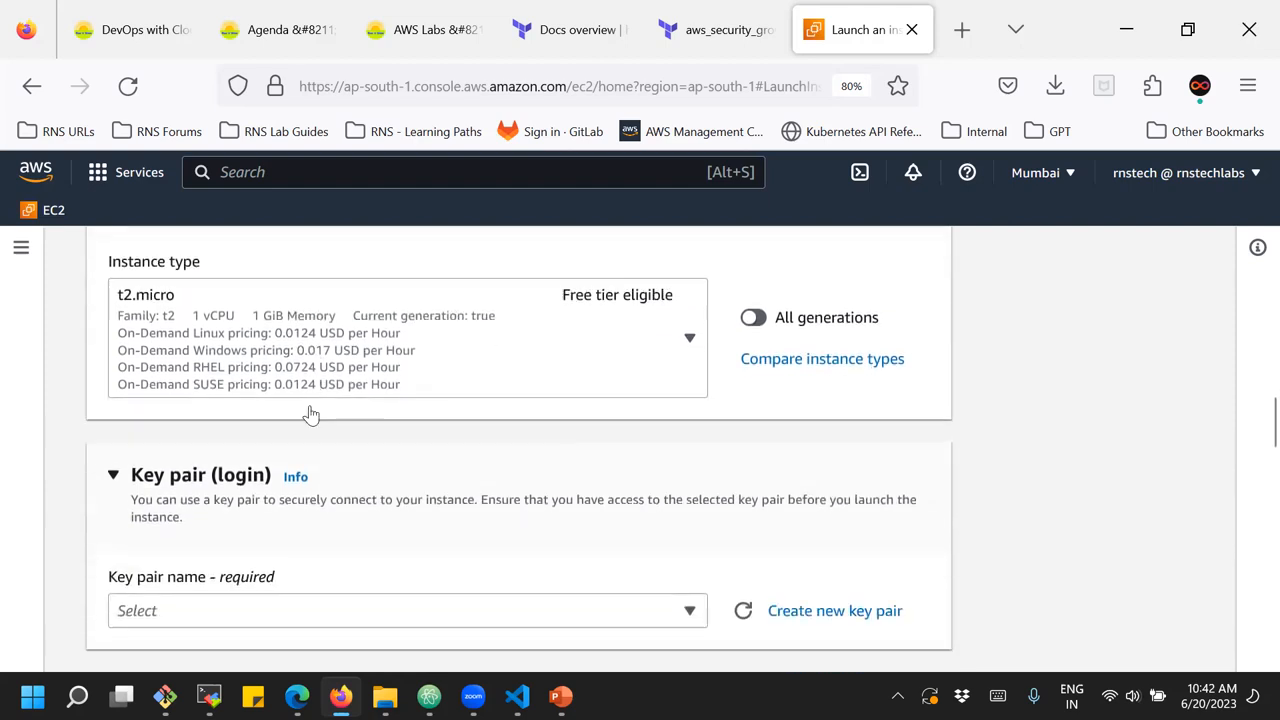
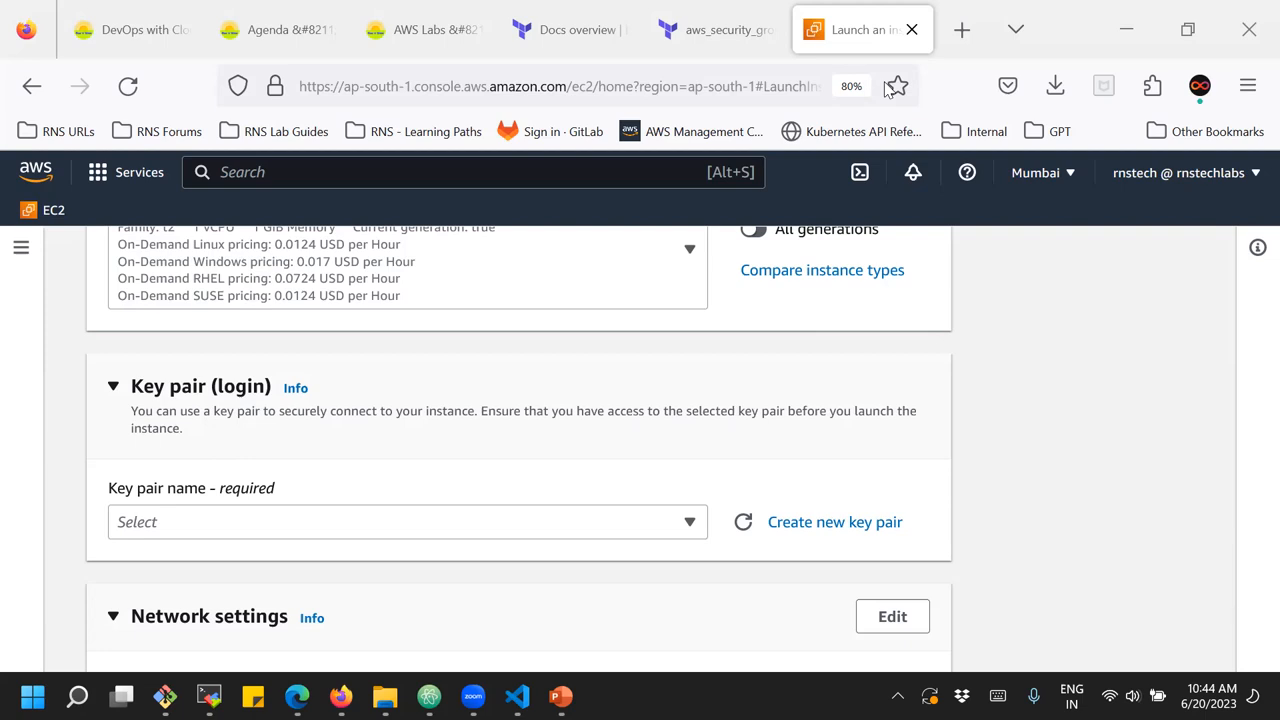
Draw two annotation boxes over the Key pair (login) section and label them "private" and "public"
{"action": "mouse_move", "coordinate": [872, 310]}
{"action": "left_mouse_down"}
{"action": "mouse_move", "coordinate": [1086, 363]}
{"action": "mouse_move", "coordinate": [1130, 421]}
{"action": "left_mouse_up"}
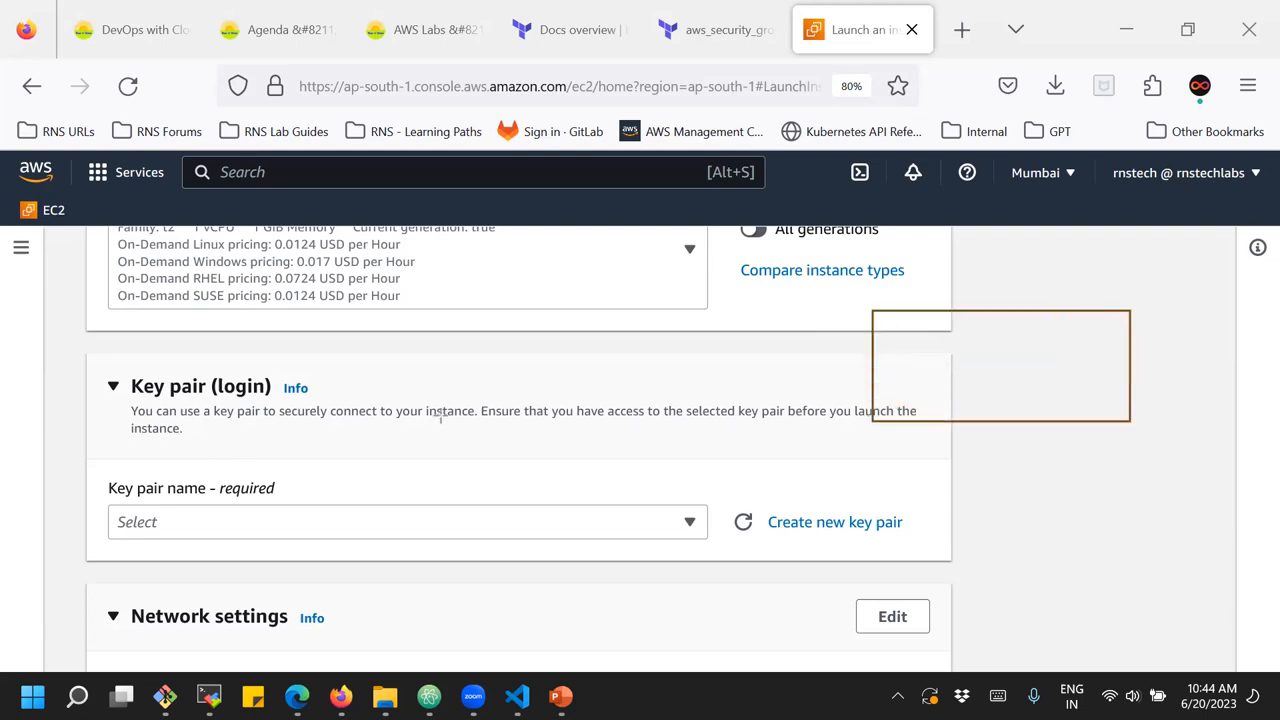
{"action": "mouse_move", "coordinate": [349, 322]}
{"action": "left_mouse_down"}
{"action": "mouse_move", "coordinate": [443, 381]}
{"action": "mouse_move", "coordinate": [646, 434]}
{"action": "left_mouse_up"}
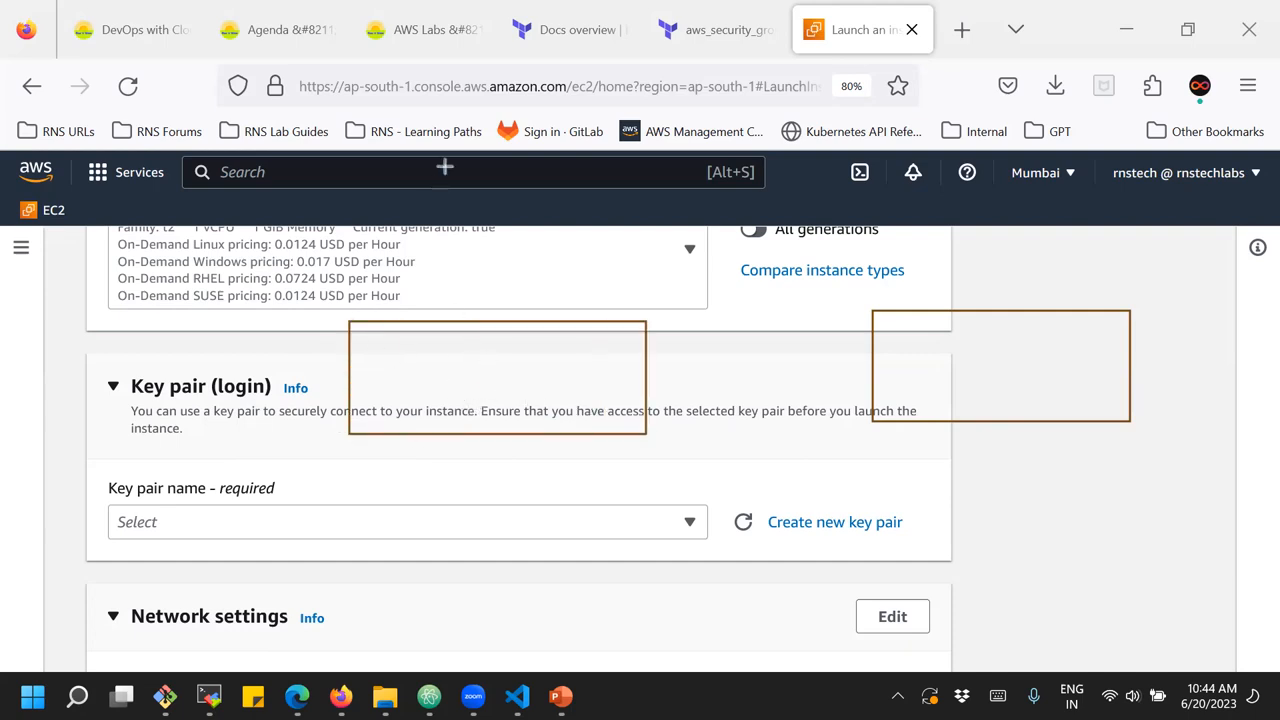
{"action": "left_click", "coordinate": [395, 364]}
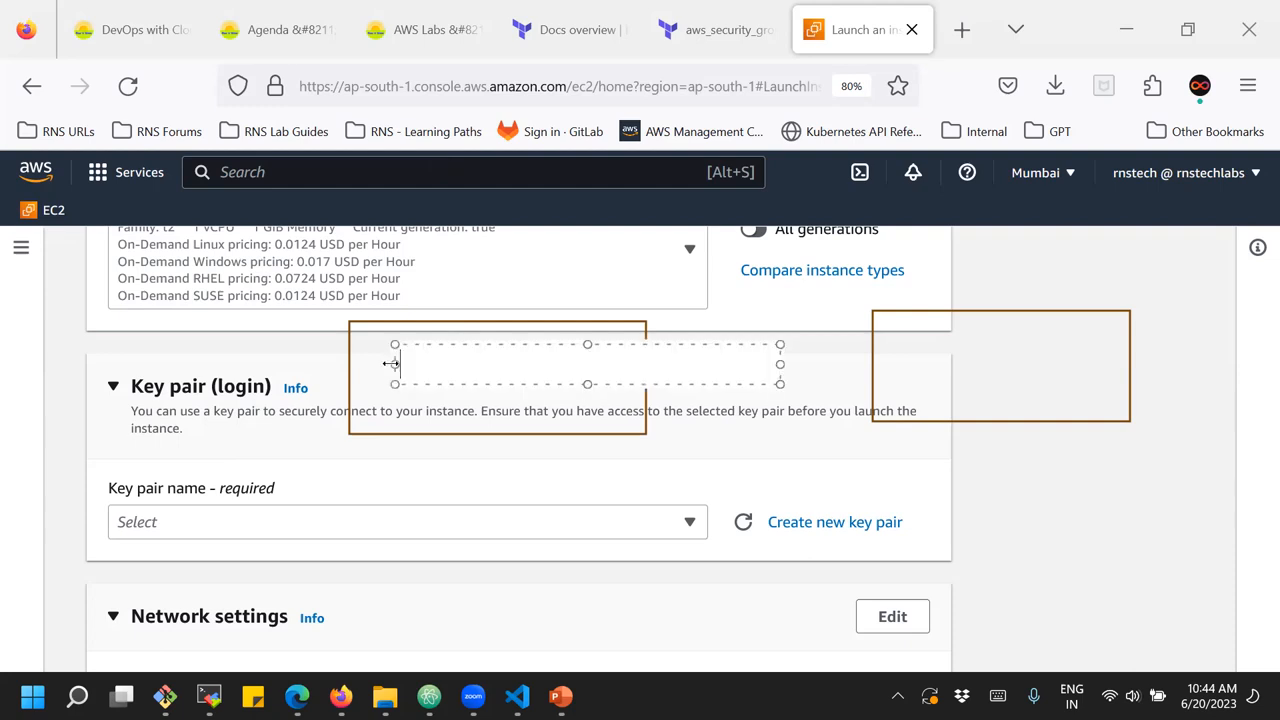
{"action": "type", "text": "private"}
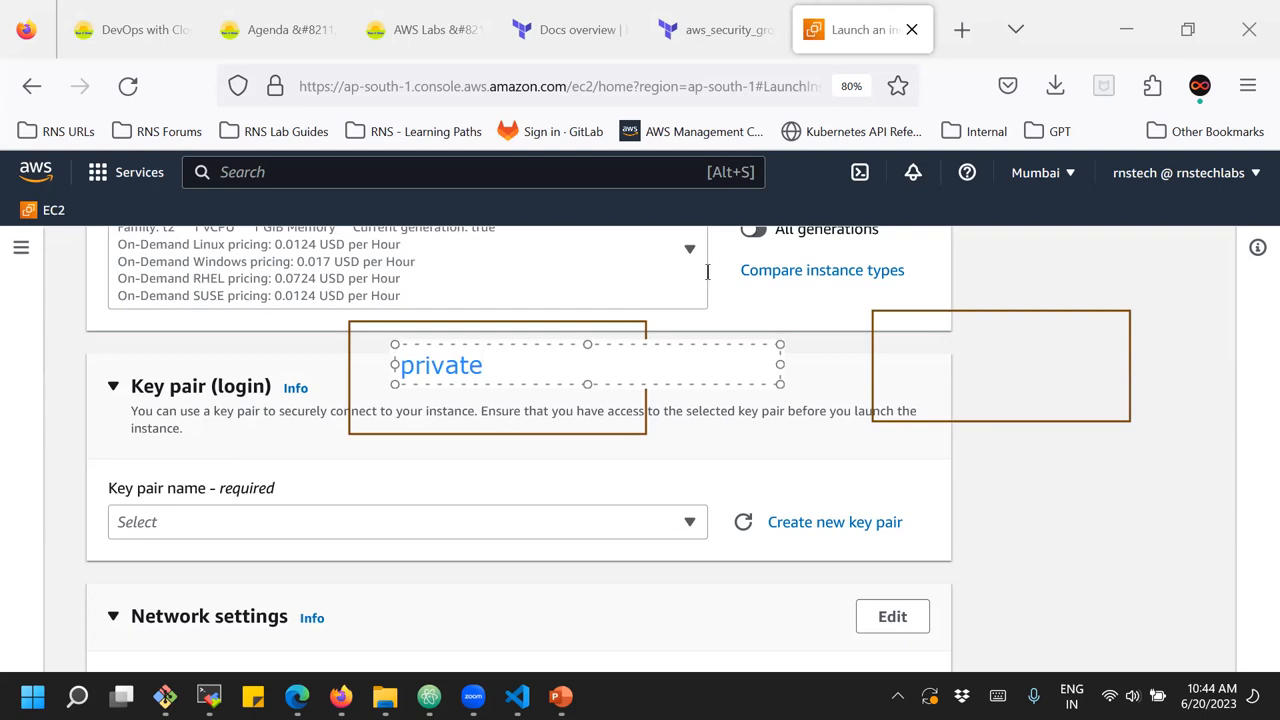
{"action": "key", "text": "Escape"}
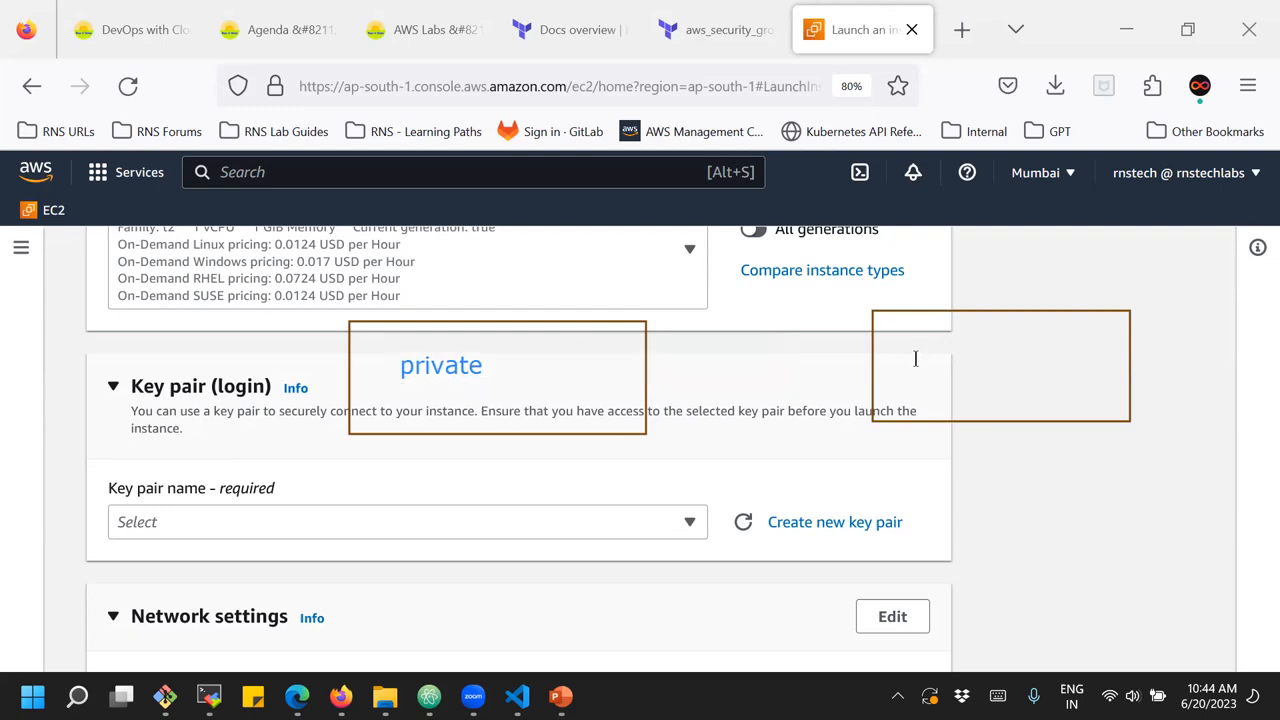
{"action": "left_click", "coordinate": [929, 371]}
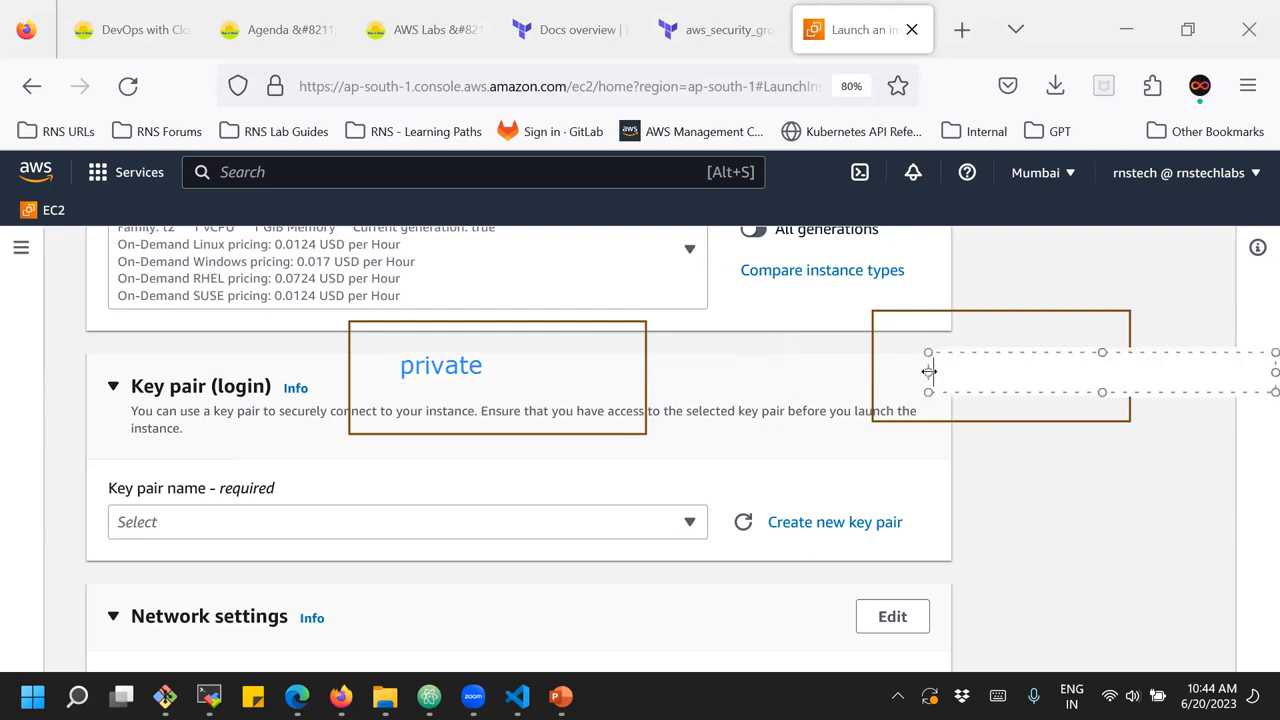
{"action": "type", "text": "public"}
{"action": "key", "text": "Escape"}
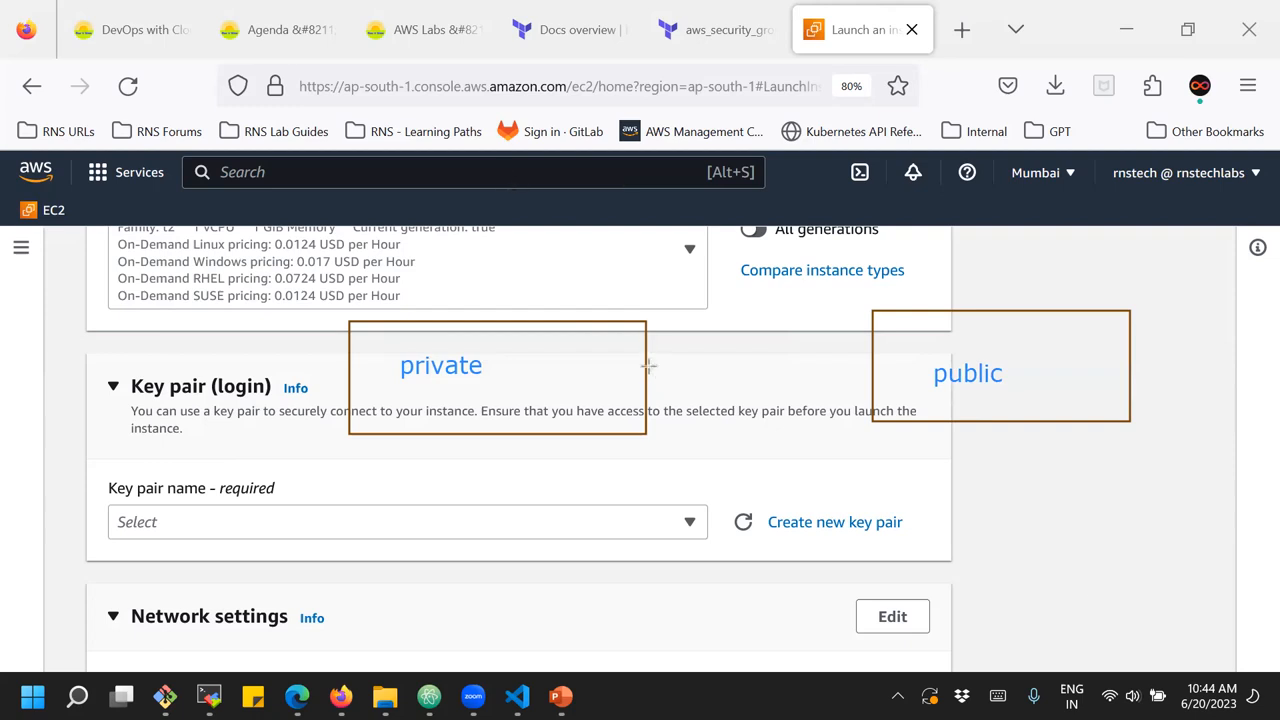
Connect the "private" and "public" boxes with a line, mark the "private" label, and clear all annotations
{"action": "left_click_drag", "start_coordinate": [648, 366], "coordinate": [872, 366]}
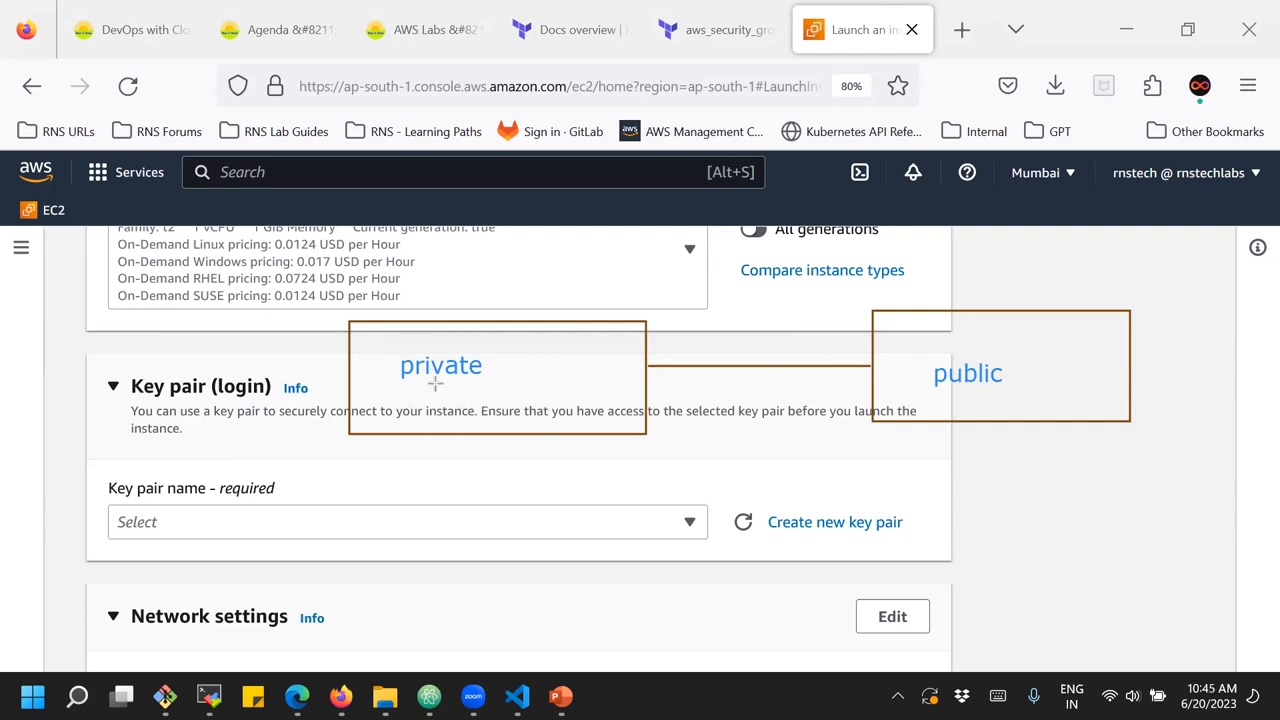
{"action": "left_click_drag", "start_coordinate": [396, 384], "coordinate": [481, 371]}
{"action": "left_click", "coordinate": [736, 233]}
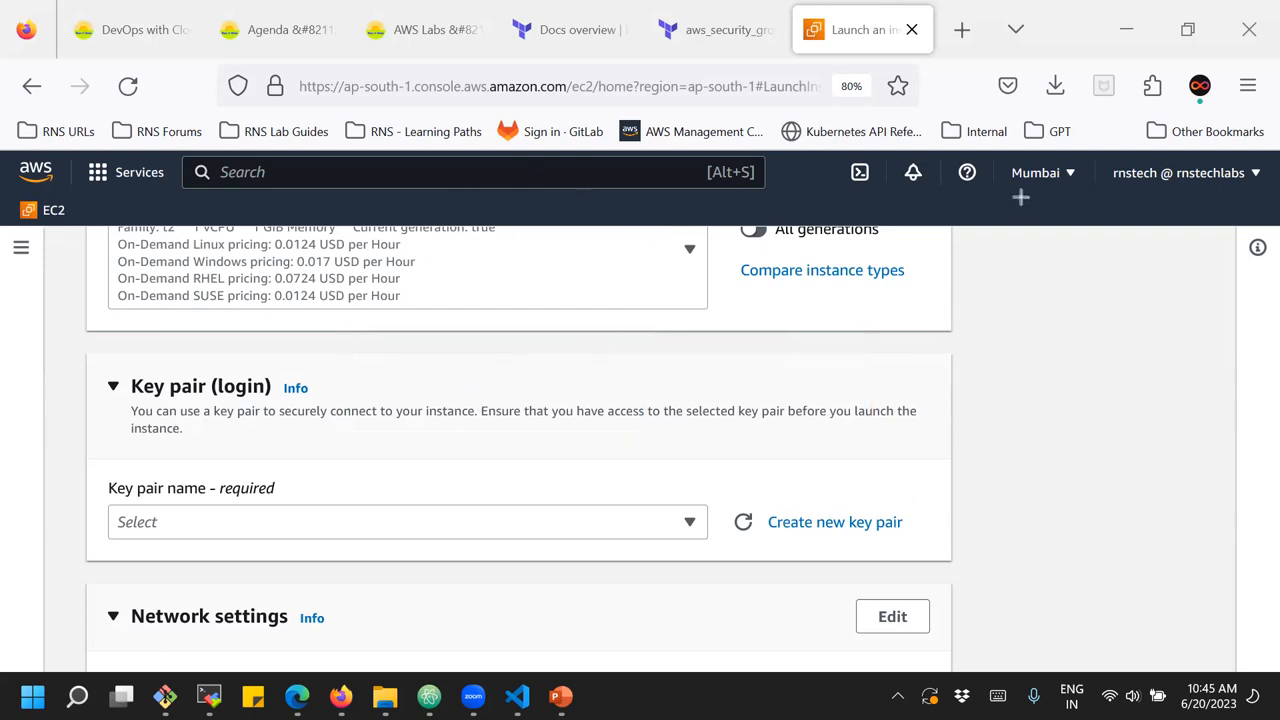
{"action": "left_click", "coordinate": [1002, 122]}
{"action": "left_click", "coordinate": [1016, 379]}
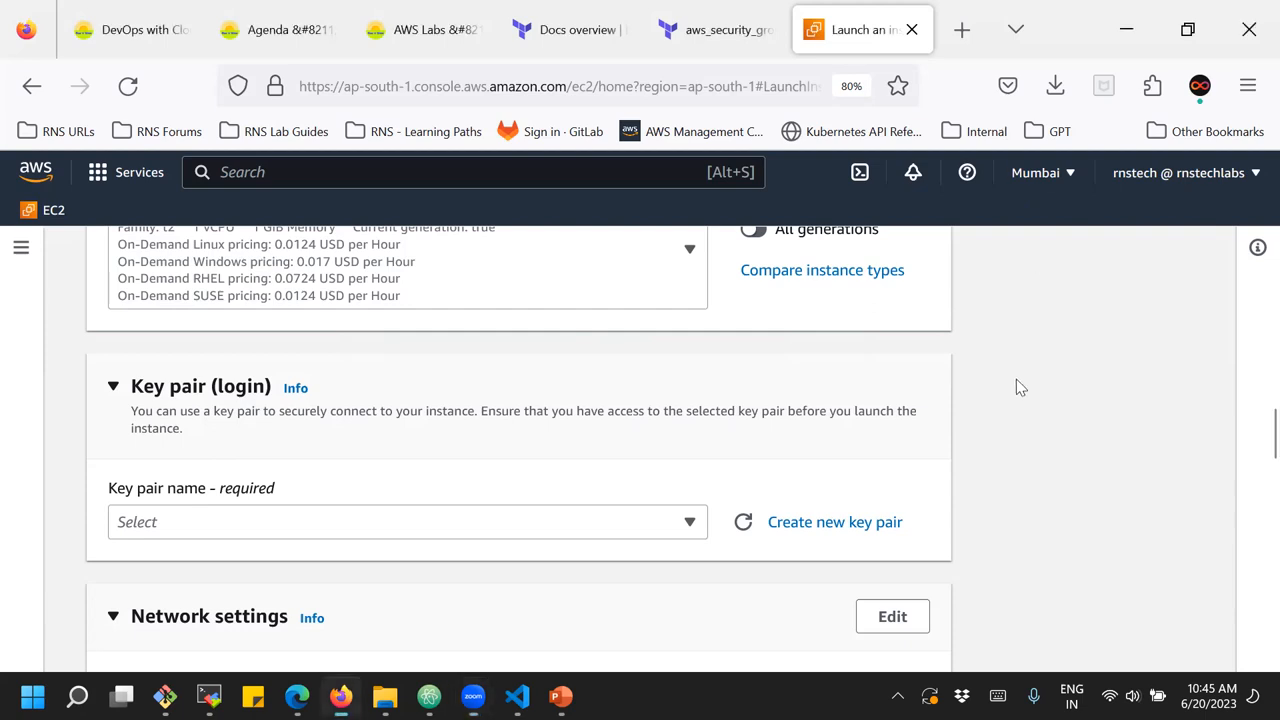
Create a key pair named "demo" of type RSA with the .pem private key file format
{"action": "left_click", "coordinate": [803, 528]}
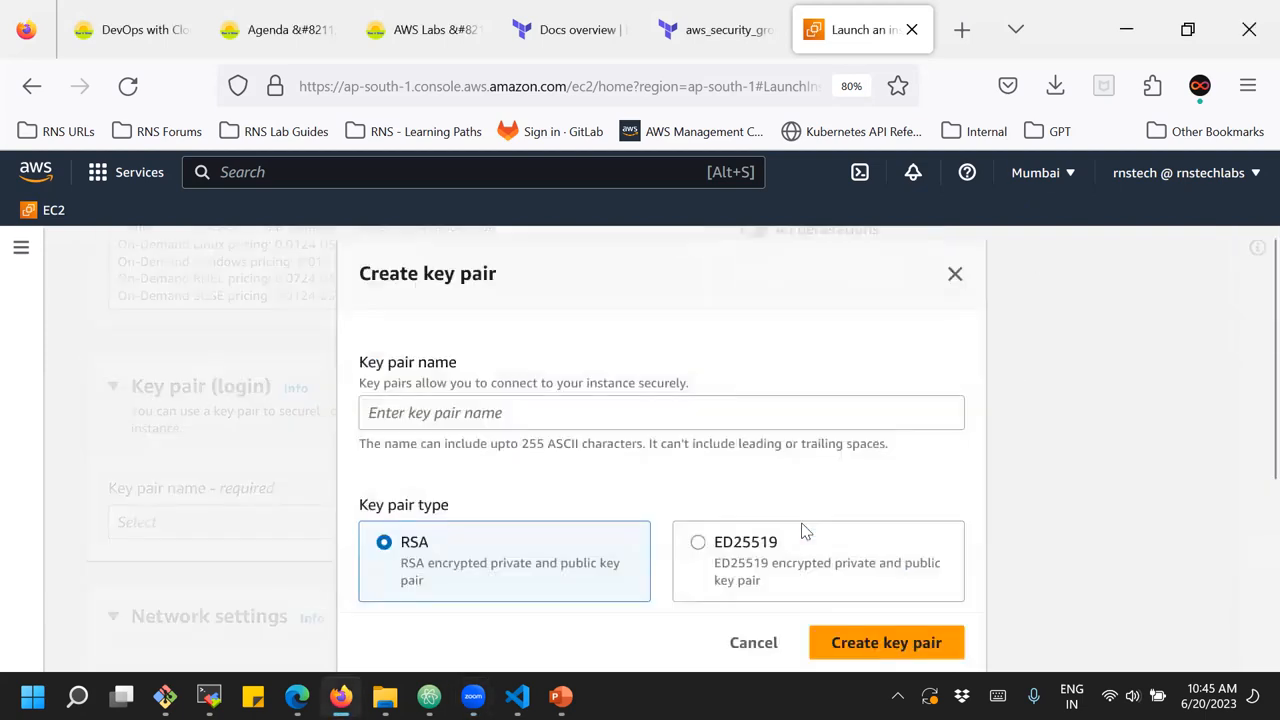
{"action": "left_click", "coordinate": [476, 410]}
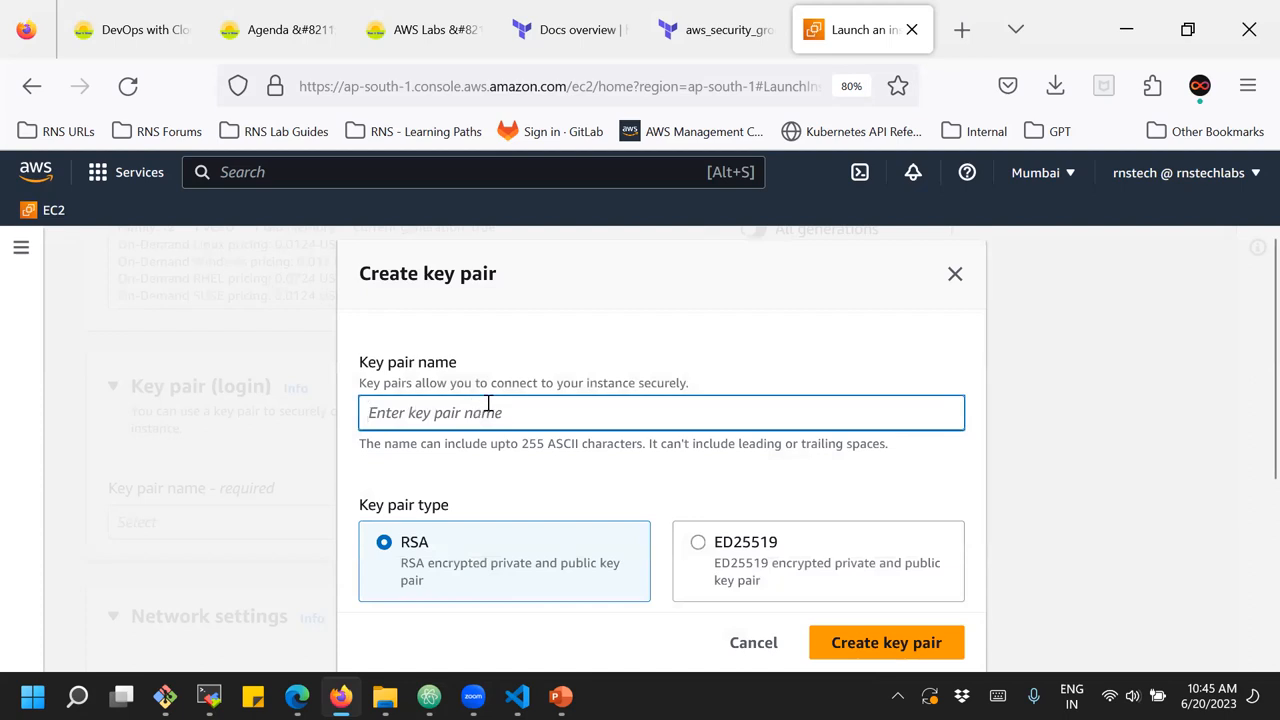
{"action": "type", "text": "demo"}
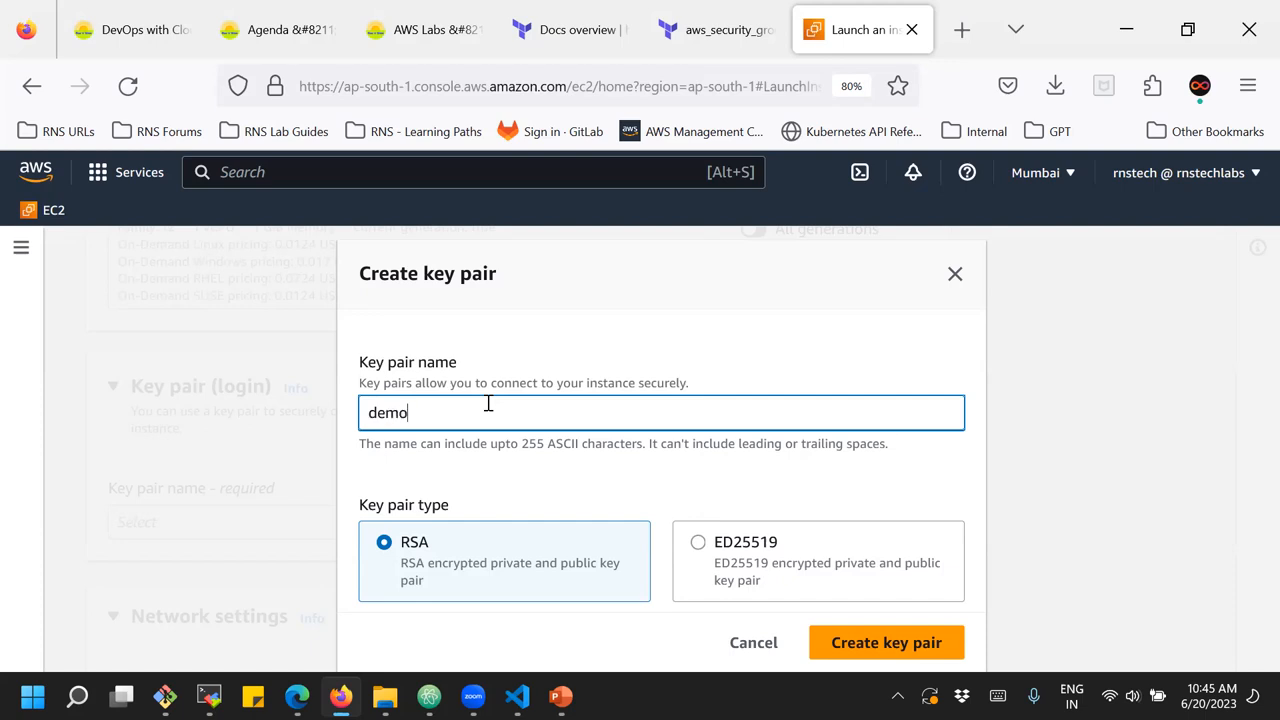
{"action": "scroll", "coordinate": [446, 399], "scroll_direction": "down", "scroll_amount": 2}
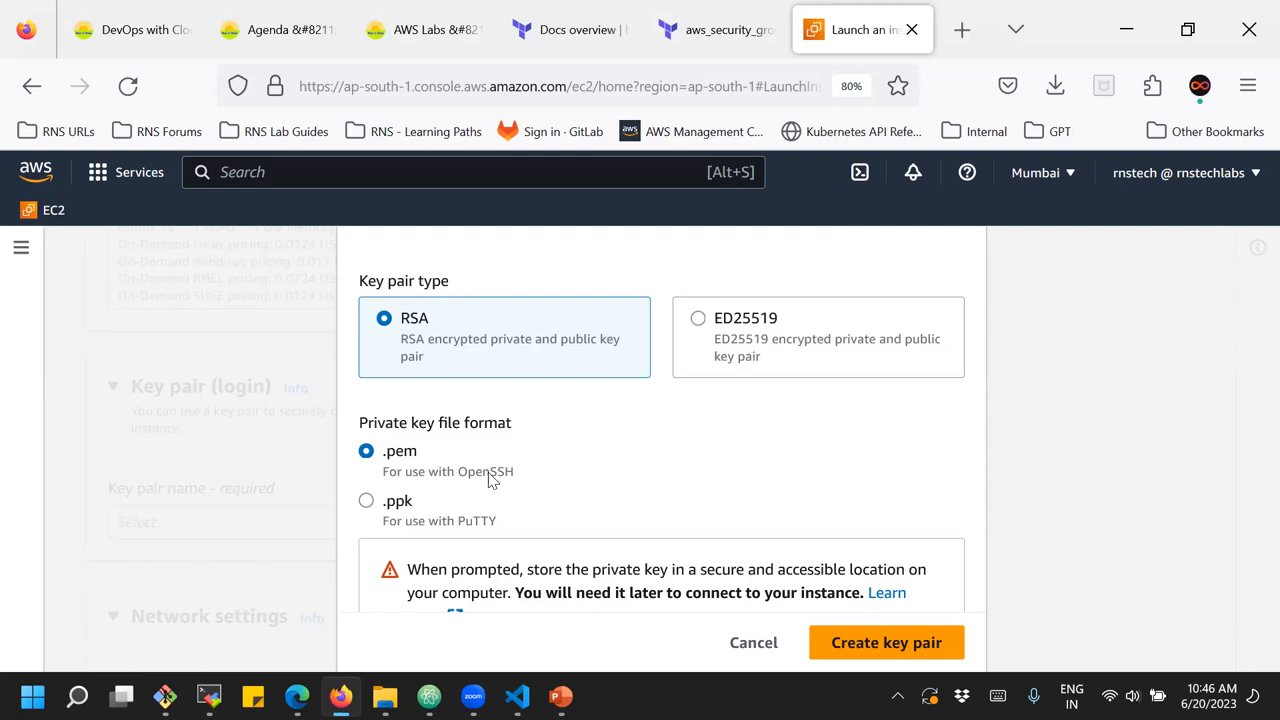
{"action": "left_click_drag", "start_coordinate": [360, 425], "coordinate": [510, 431]}
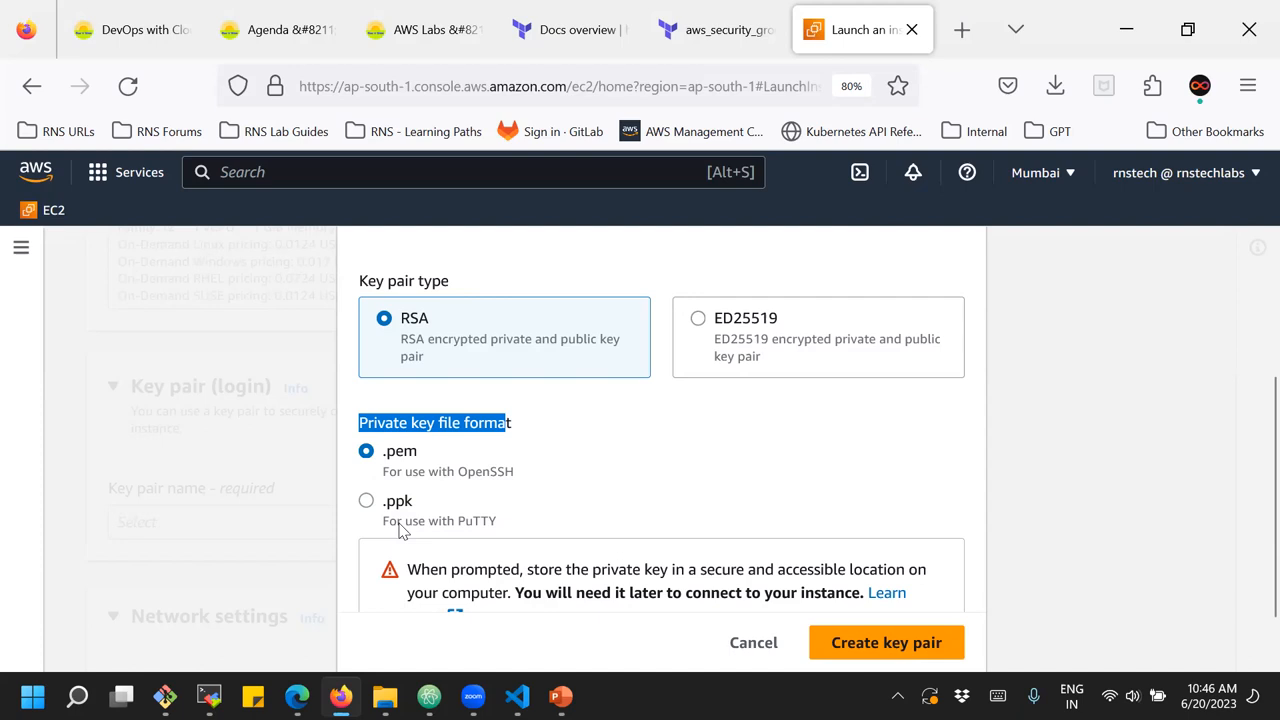
{"action": "left_click", "coordinate": [883, 652]}
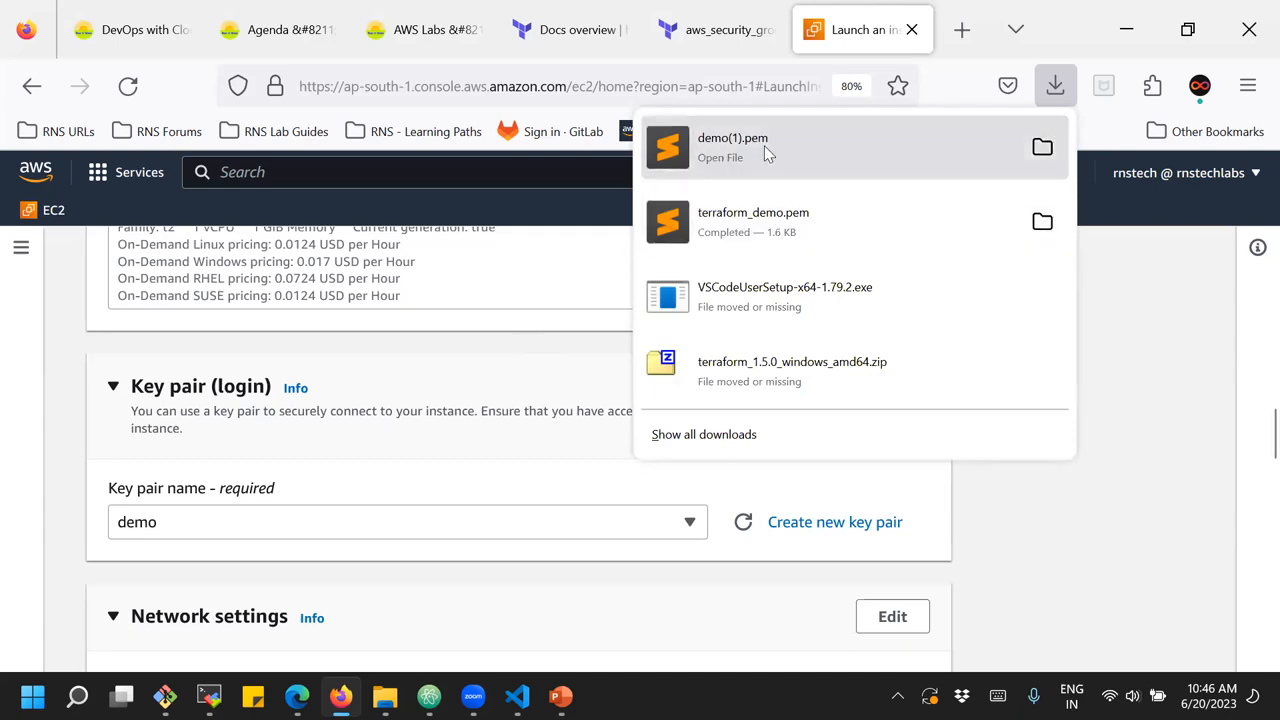
{"action": "left_click", "coordinate": [500, 340]}
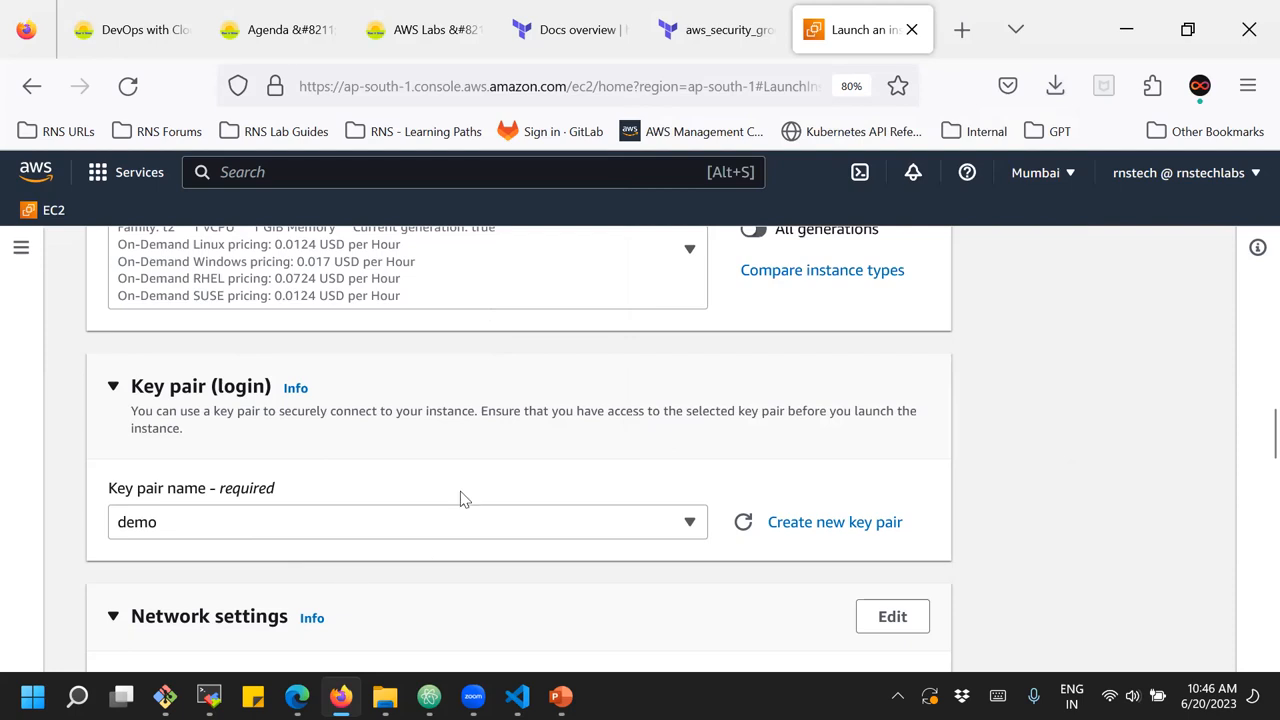
Review the chosen image, instance type and key pair, and the network settings for VPC, subnet, auto-assigned public IP and firewall
{"action": "scroll", "coordinate": [447, 495], "scroll_direction": "up", "scroll_amount": 10}
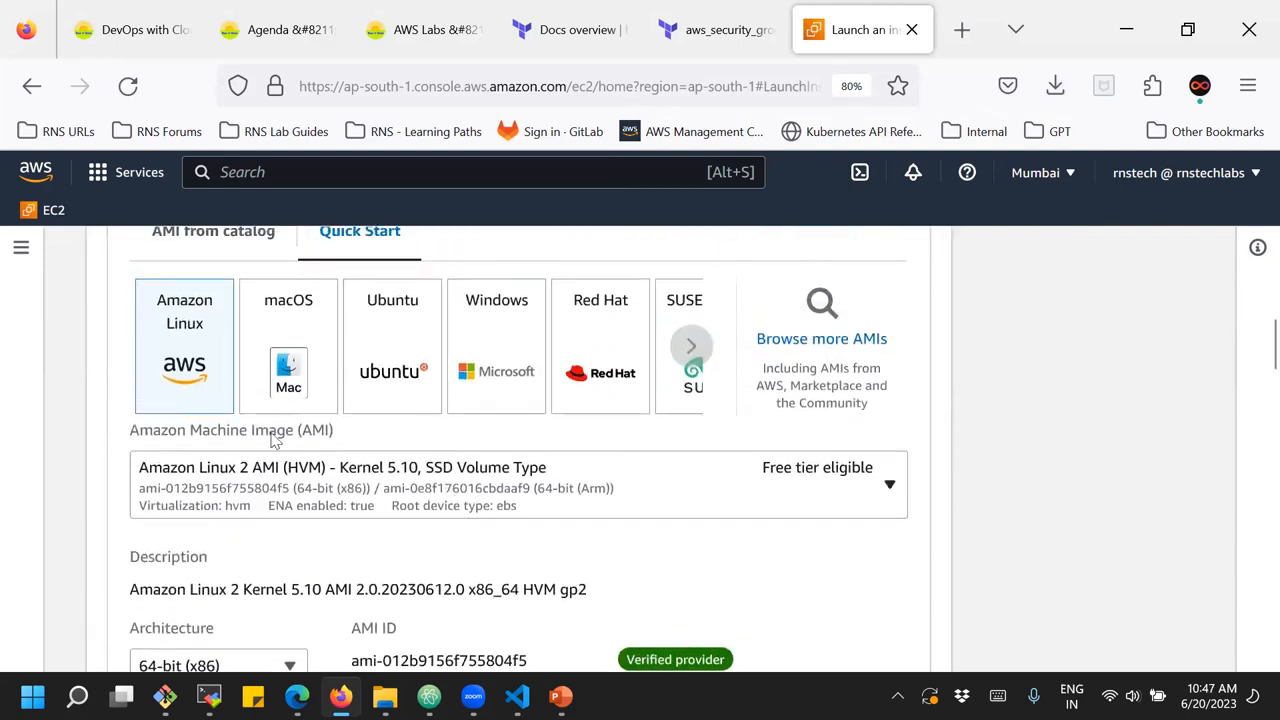
{"action": "scroll", "coordinate": [276, 440], "scroll_direction": "down", "scroll_amount": 5}
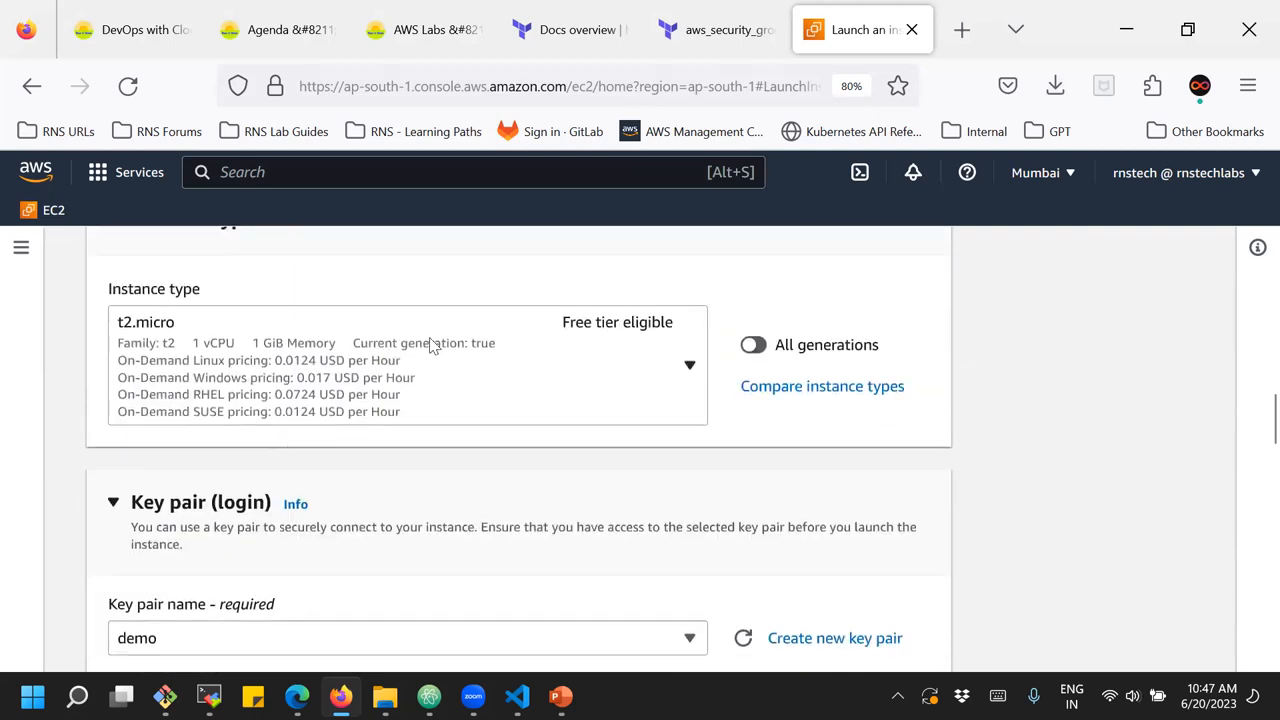
{"action": "scroll", "coordinate": [432, 345], "scroll_direction": "down", "scroll_amount": 2}
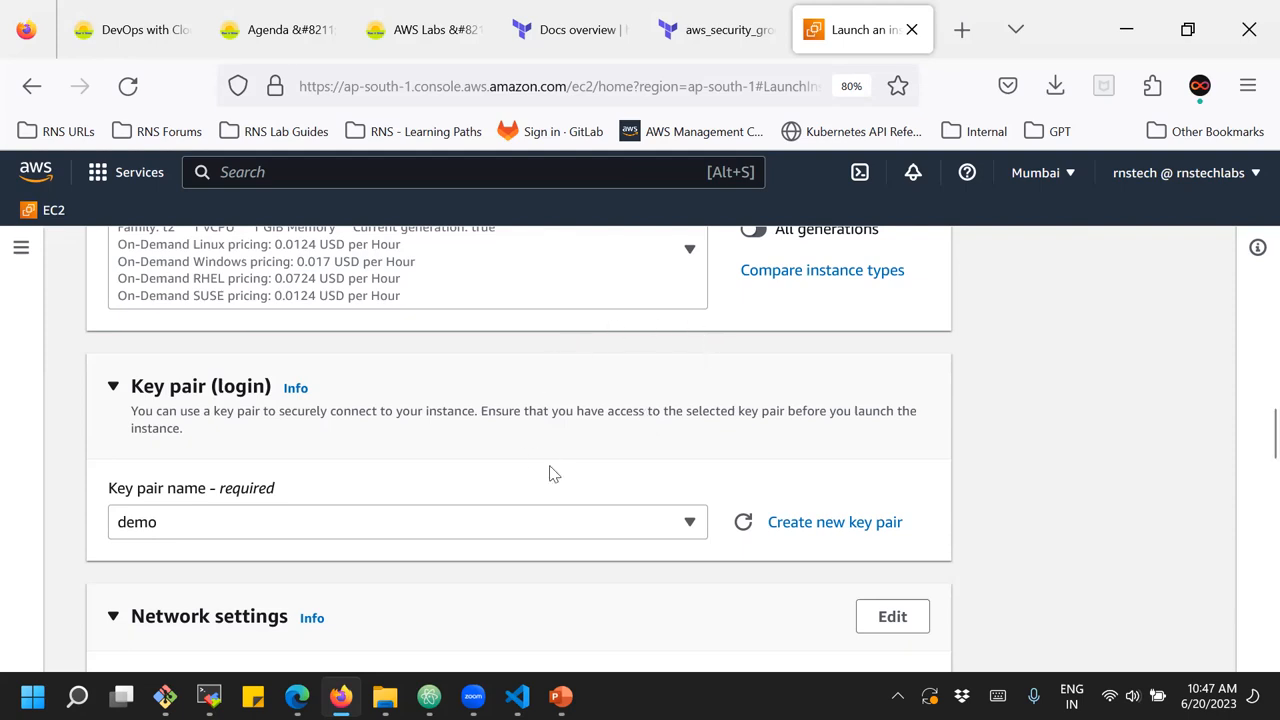
{"action": "scroll", "coordinate": [600, 455], "scroll_direction": "down", "scroll_amount": 2}
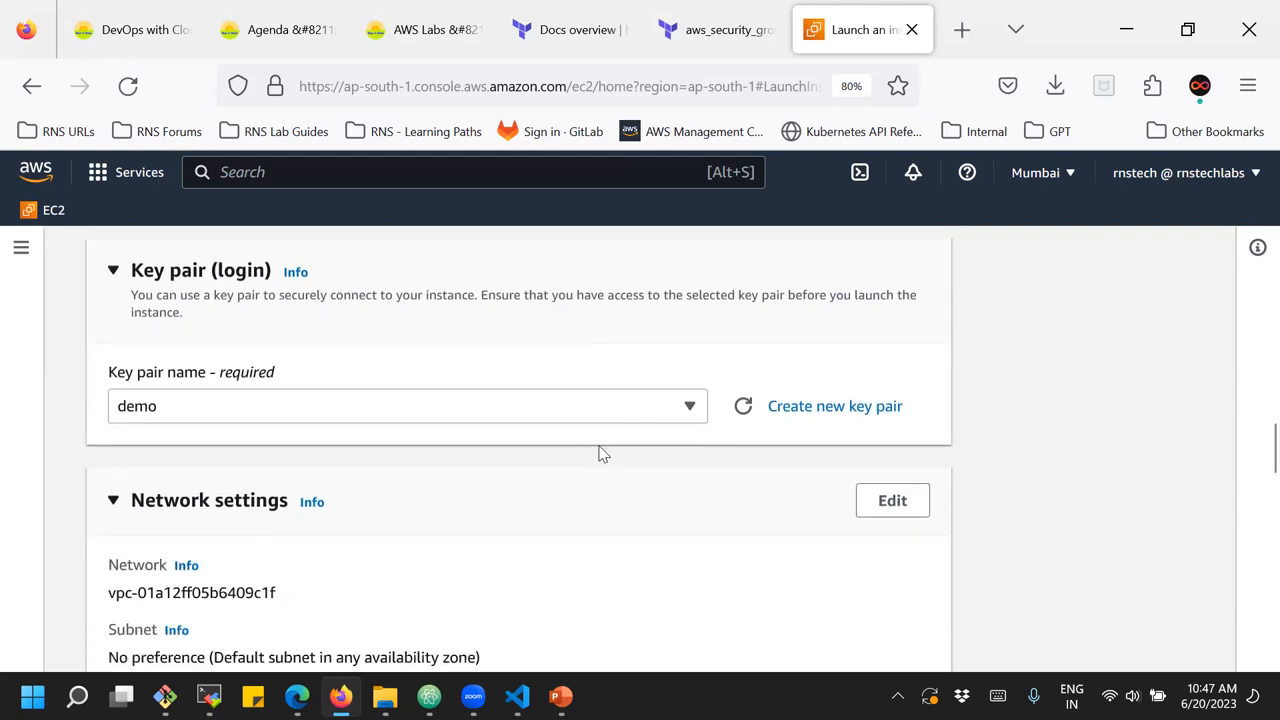
{"action": "scroll", "coordinate": [600, 455], "scroll_direction": "down", "scroll_amount": 2}
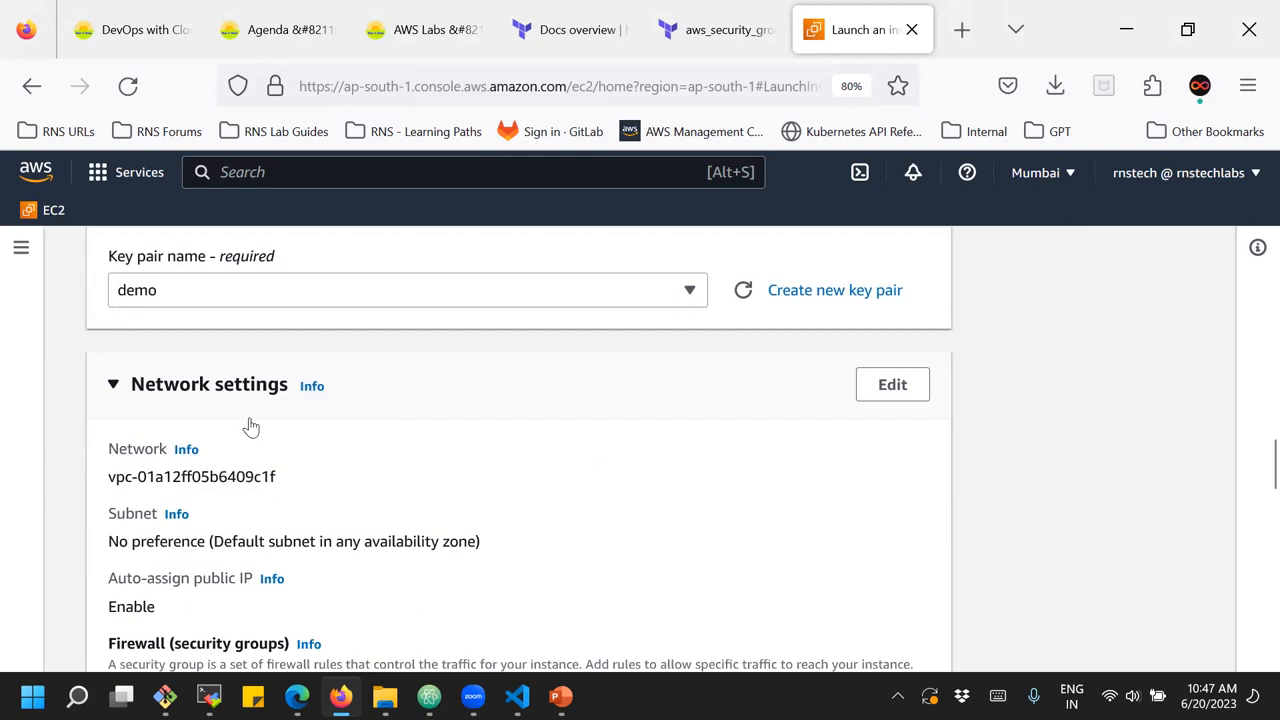
{"action": "left_click_drag", "start_coordinate": [108, 477], "coordinate": [263, 476]}
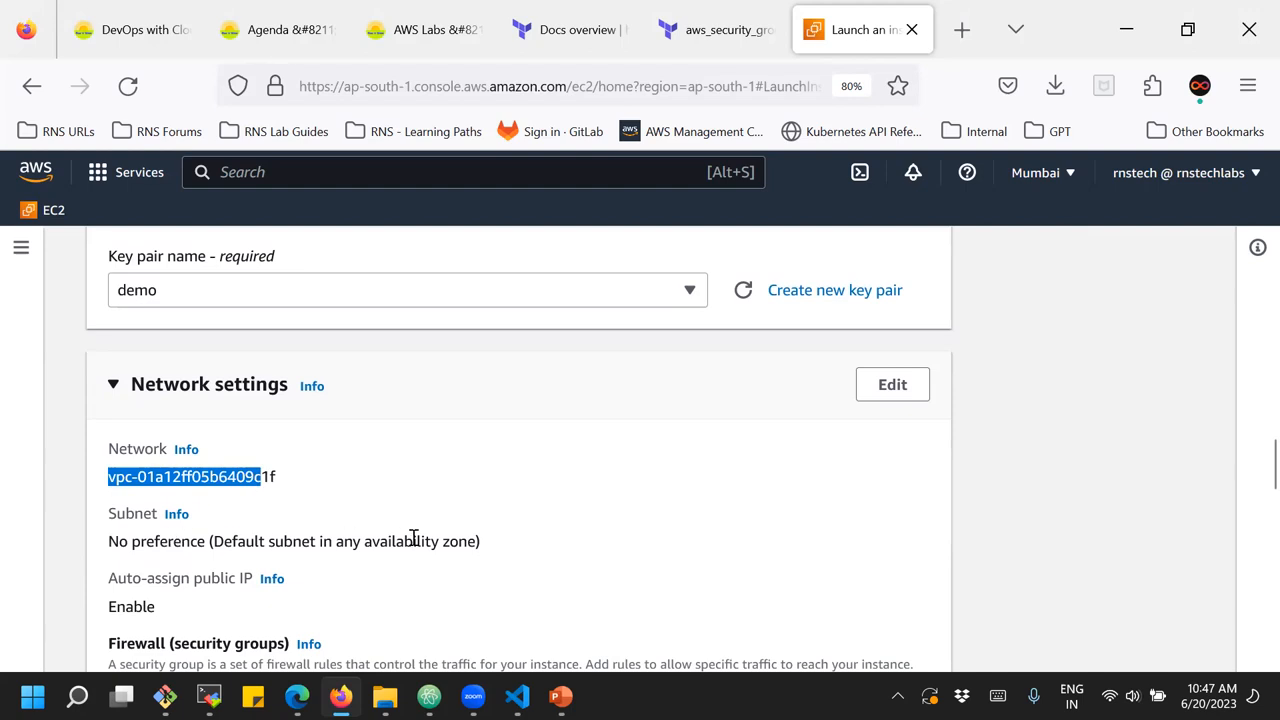
{"action": "scroll", "coordinate": [413, 538], "scroll_direction": "down", "scroll_amount": 2}
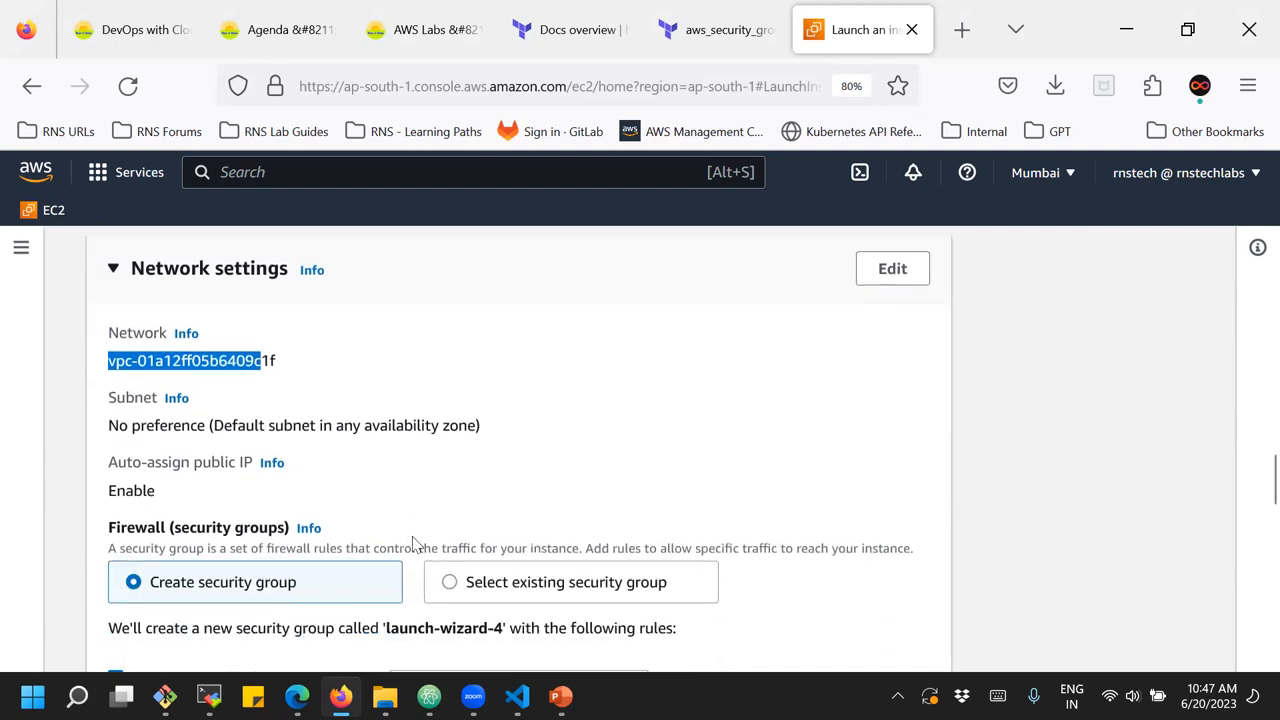
{"action": "left_click_drag", "start_coordinate": [119, 462], "coordinate": [234, 460]}
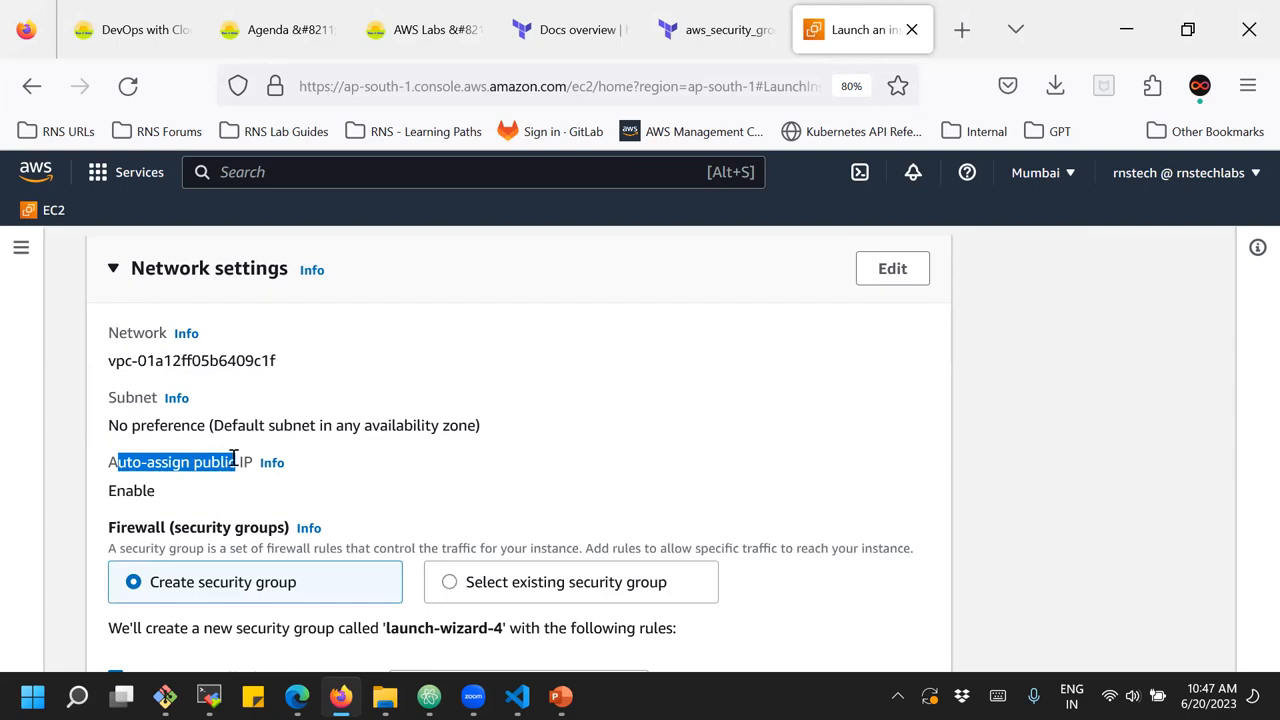
{"action": "left_click_drag", "start_coordinate": [234, 460], "coordinate": [240, 461]}
{"action": "scroll", "coordinate": [152, 500], "scroll_direction": "down", "scroll_amount": 2}
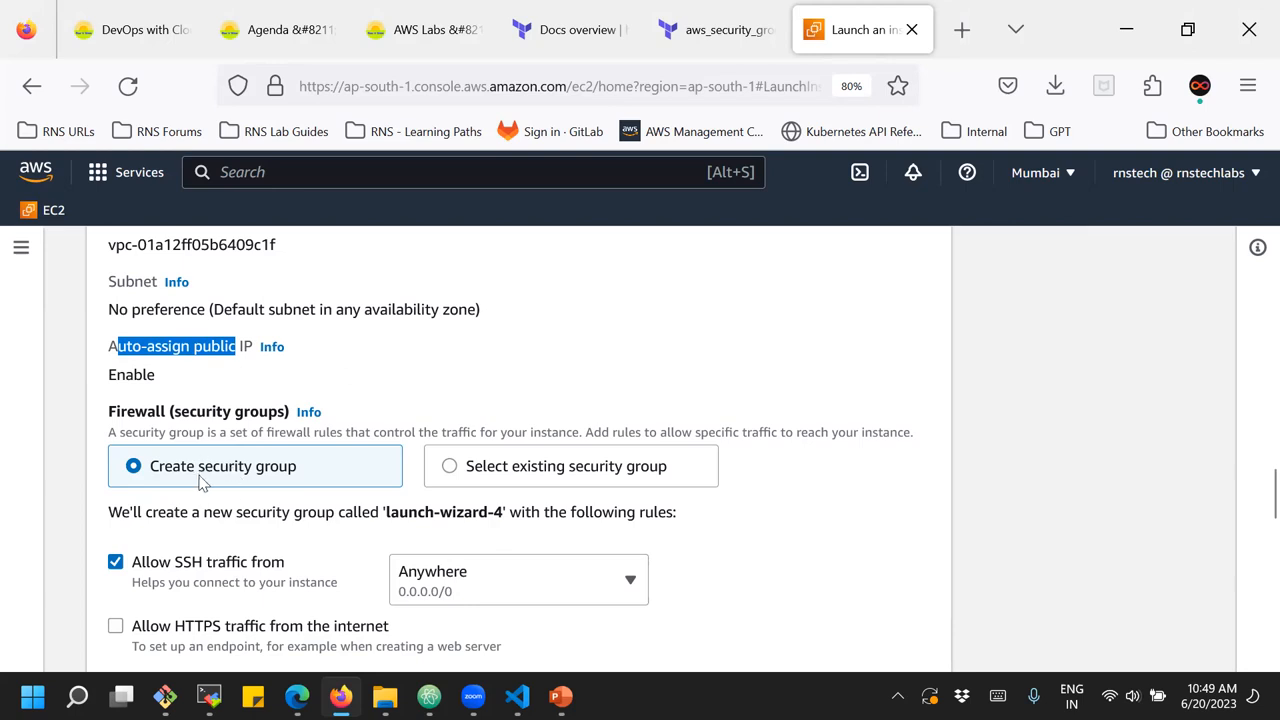
{"action": "scroll", "coordinate": [200, 484], "scroll_direction": "up", "scroll_amount": 3}
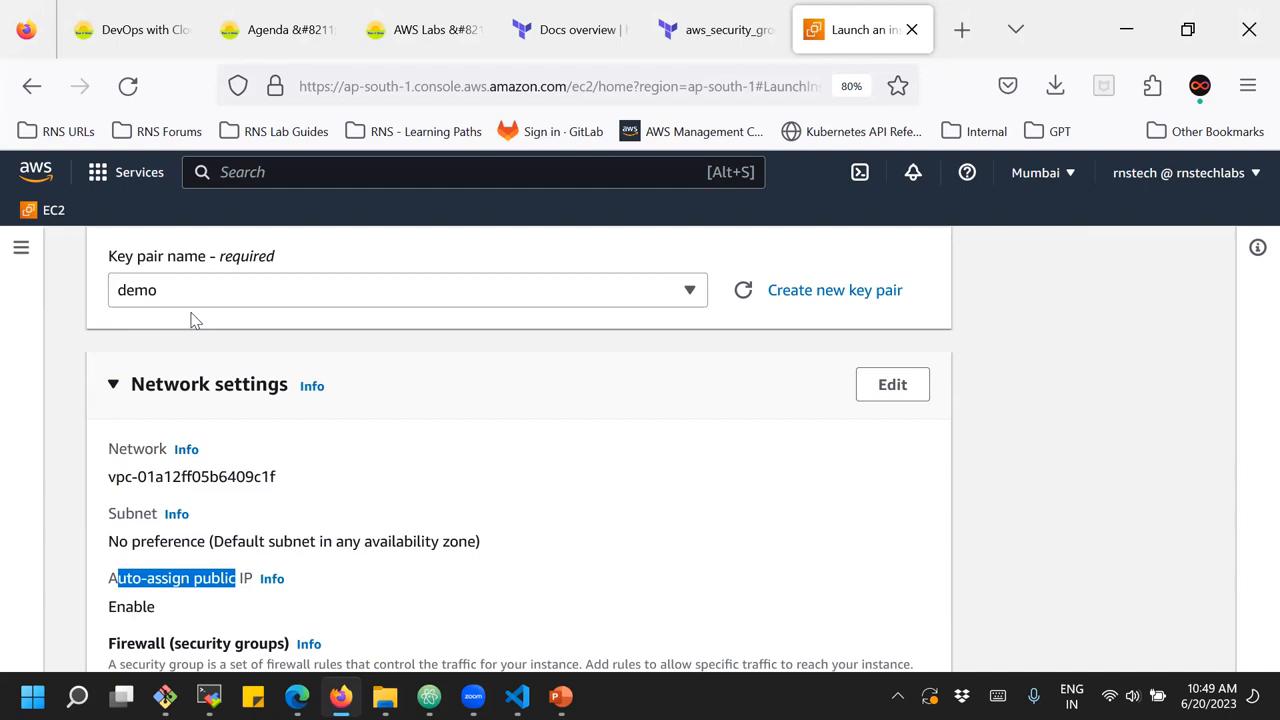
{"action": "scroll", "coordinate": [195, 320], "scroll_direction": "down", "scroll_amount": 2}
{"action": "scroll", "coordinate": [195, 320], "scroll_direction": "down", "scroll_amount": 2}
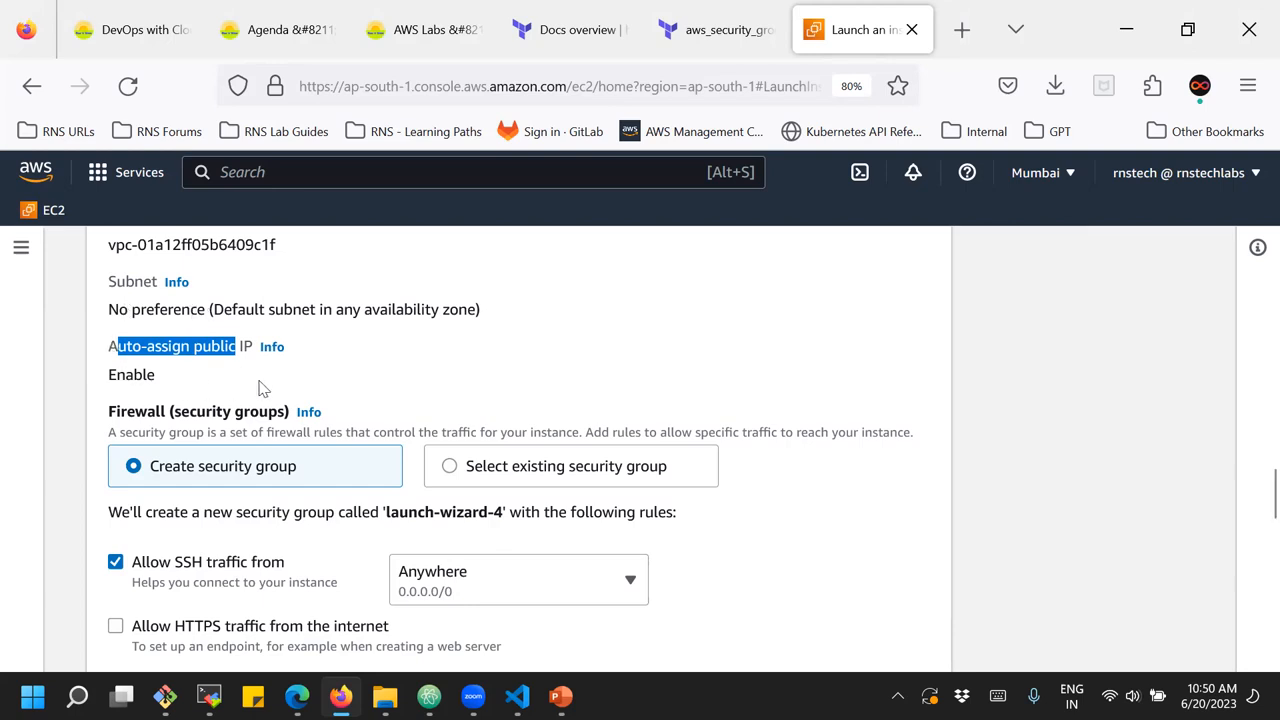
Try My IP as the allowed SSH traffic source and set it back to Anywhere (0.0.0.0/0)
{"action": "scroll", "coordinate": [314, 386], "scroll_direction": "down", "scroll_amount": 2}
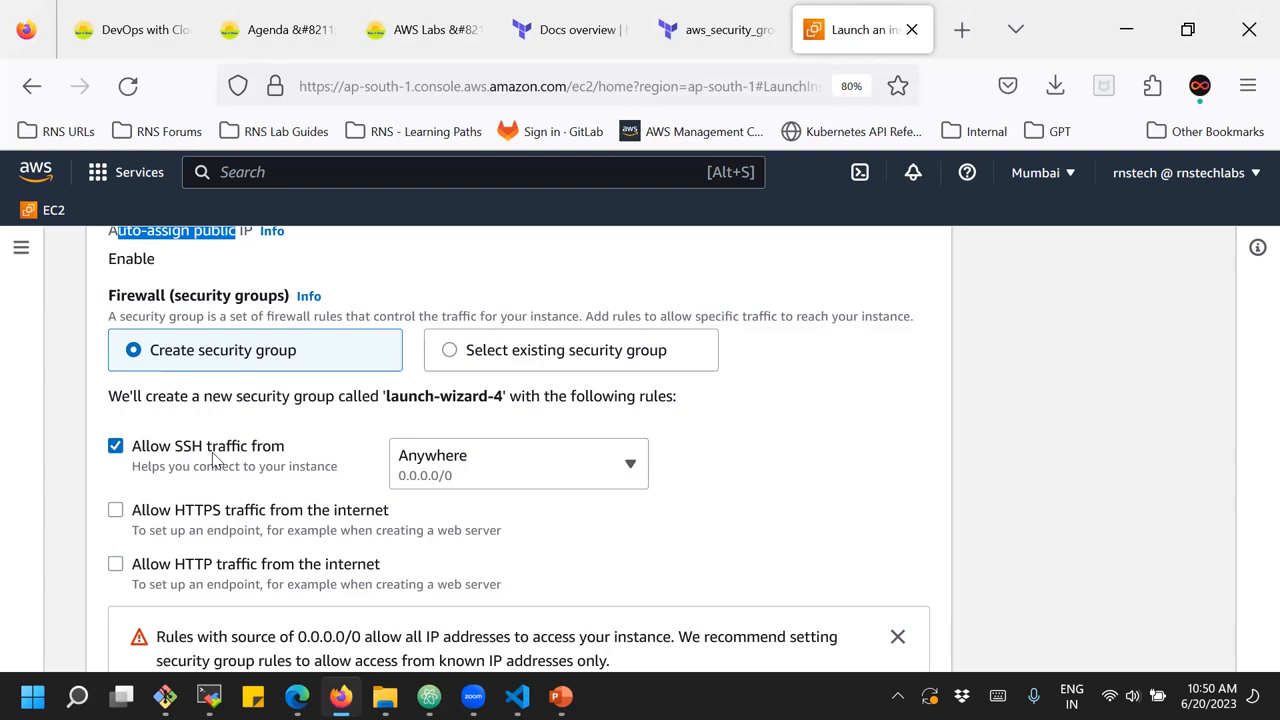
{"action": "left_click", "coordinate": [490, 474]}
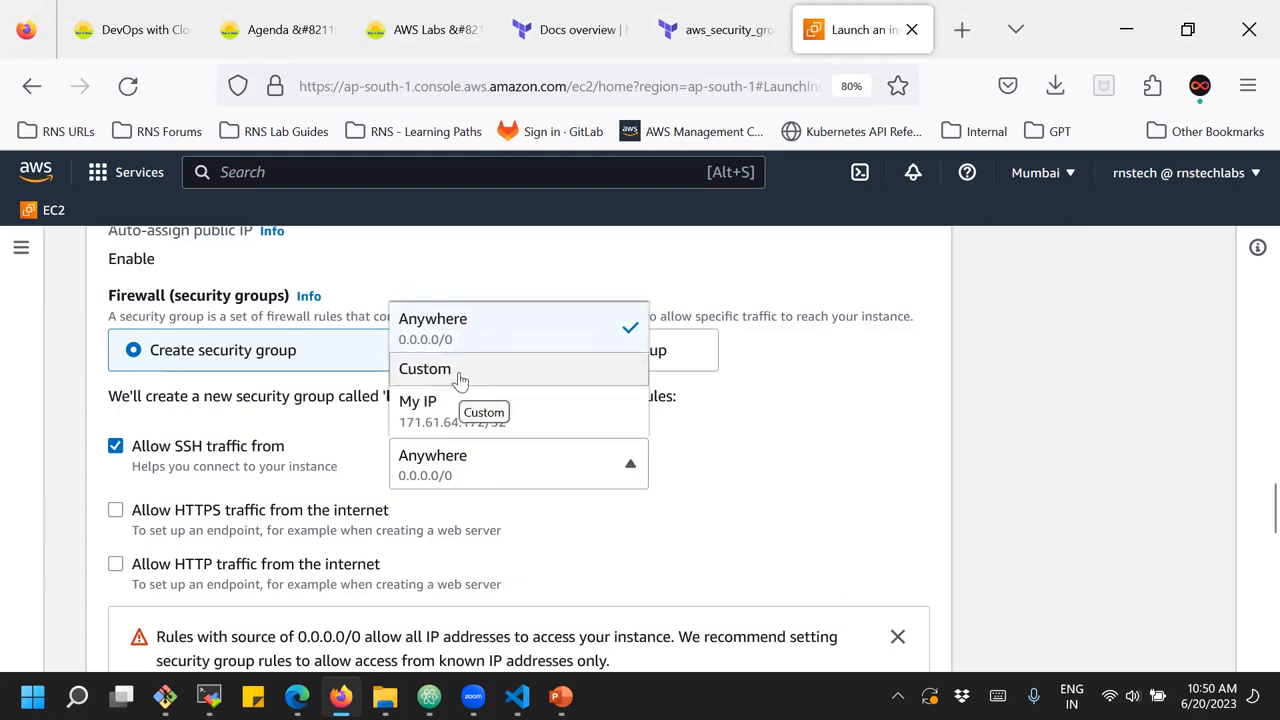
{"action": "left_click", "coordinate": [436, 427]}
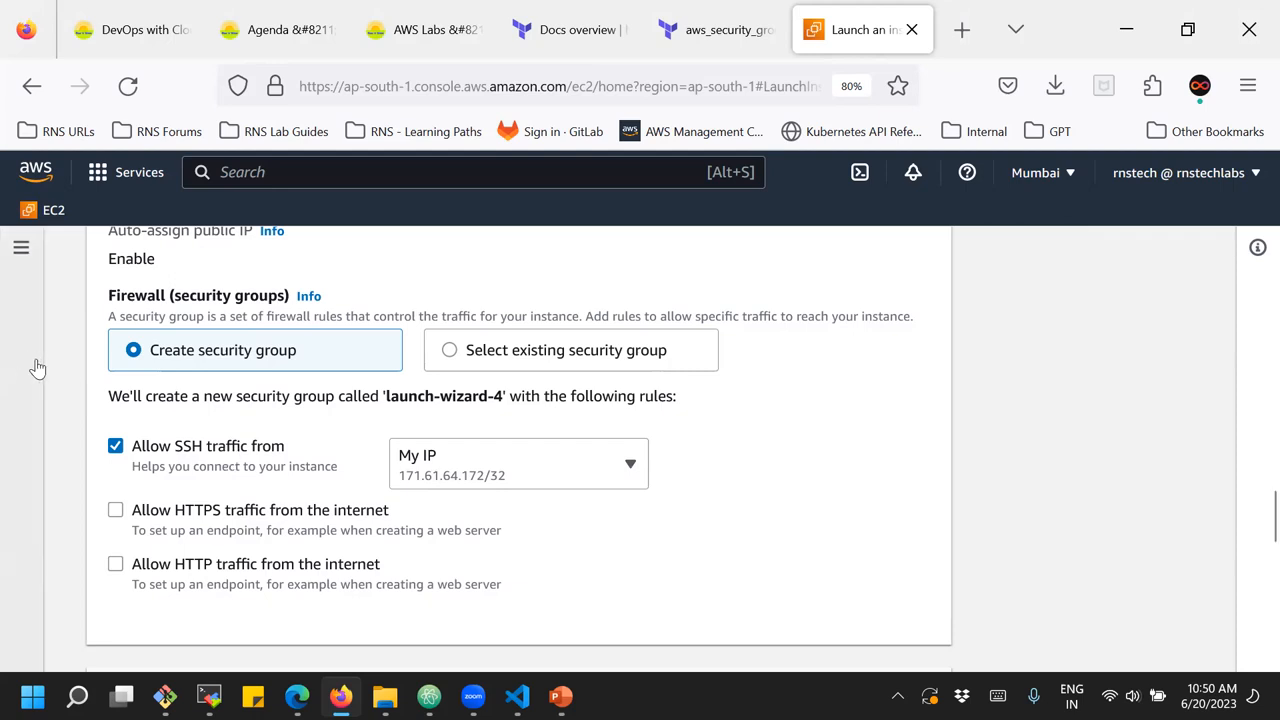
{"action": "left_click", "coordinate": [436, 451]}
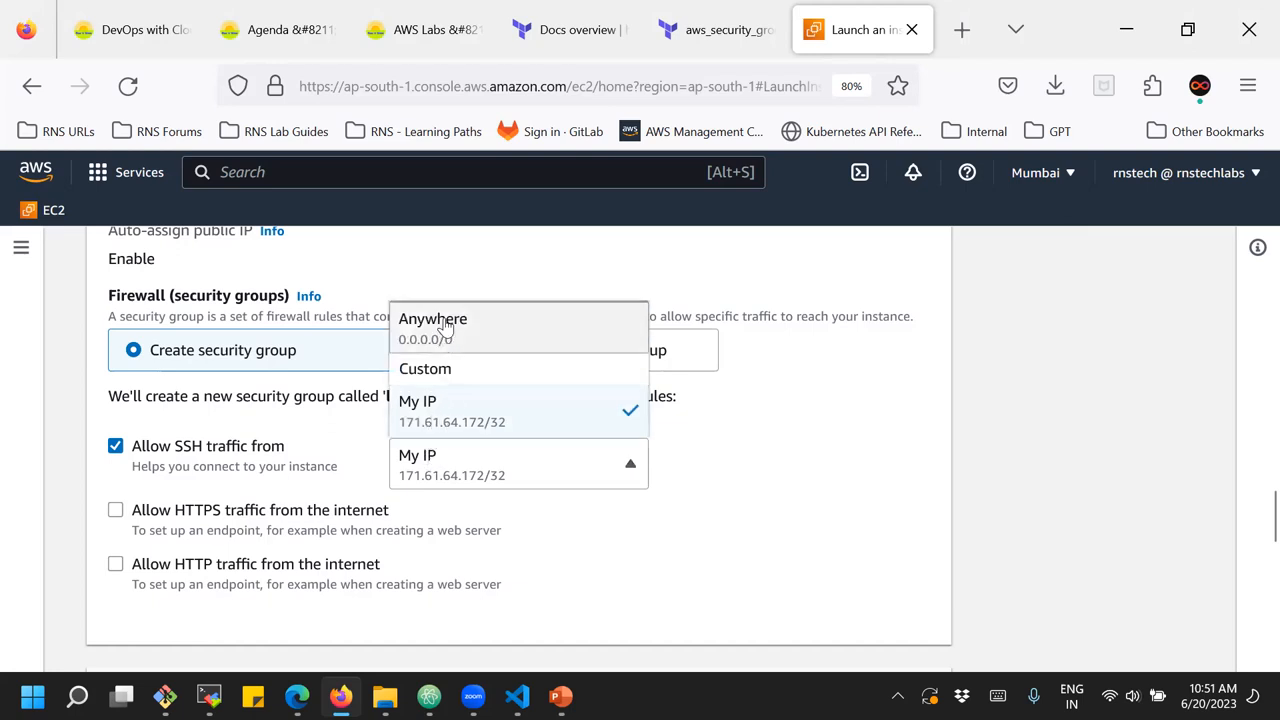
{"action": "left_click", "coordinate": [445, 338]}
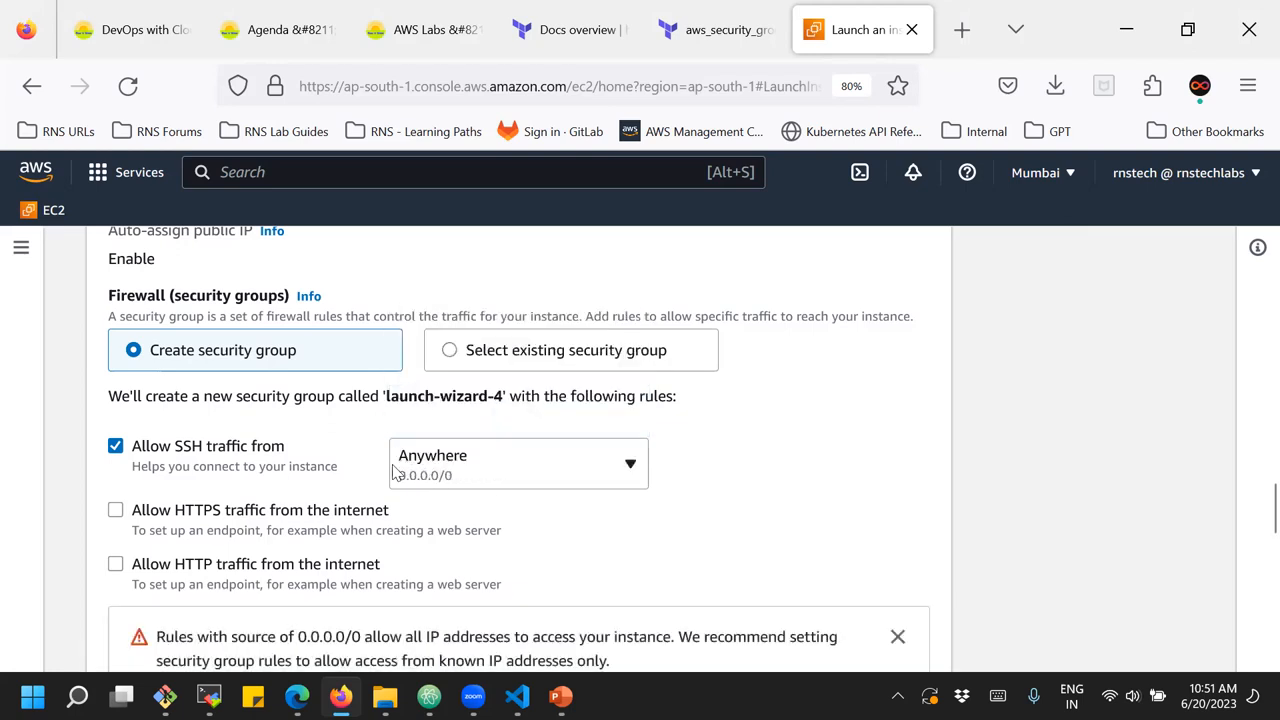
{"action": "scroll", "coordinate": [398, 474], "scroll_direction": "down", "scroll_amount": 2}
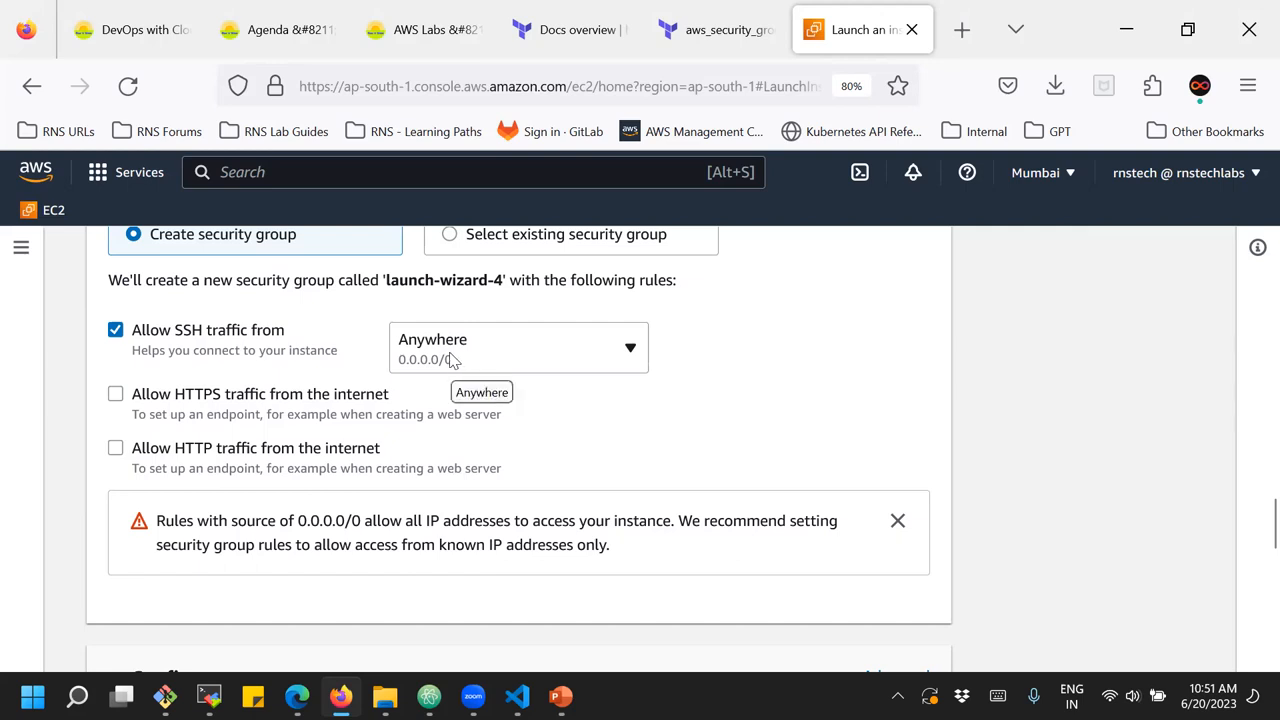
{"action": "scroll", "coordinate": [452, 358], "scroll_direction": "up", "scroll_amount": 2}
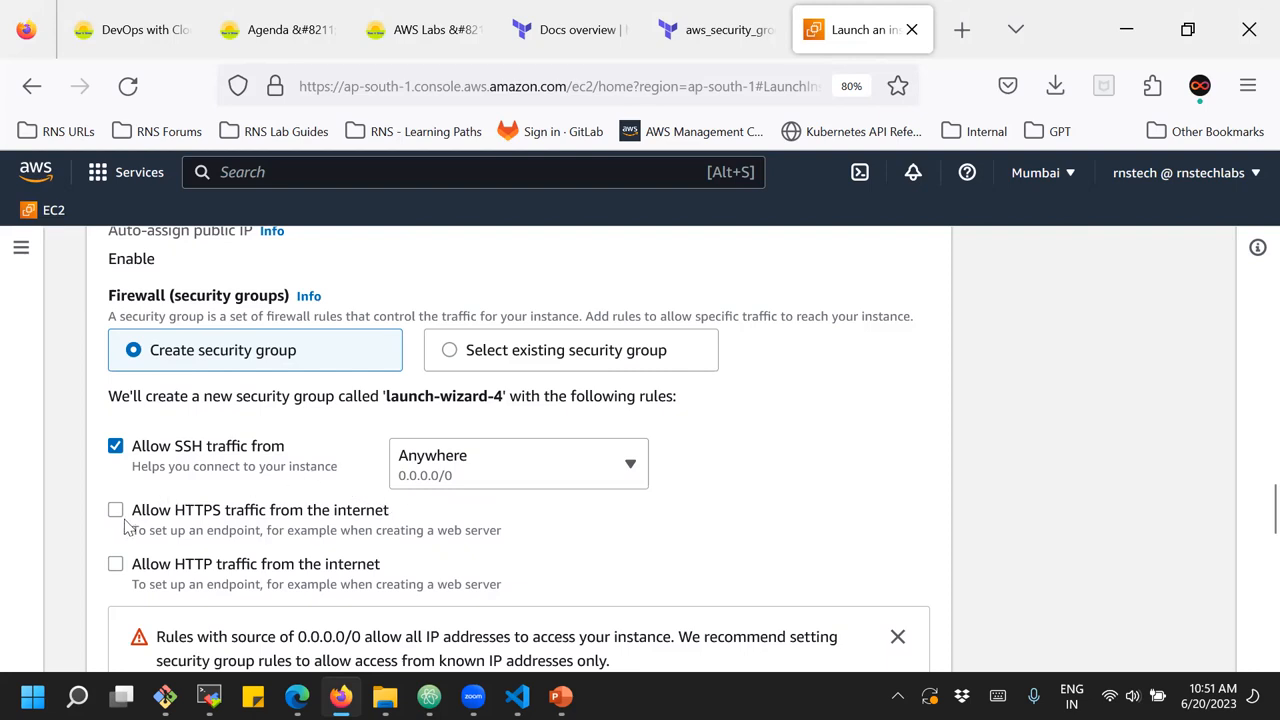
Try allowing HTTP traffic from the internet in the new security group, and check the source options for SSH traffic
{"action": "left_click", "coordinate": [130, 576]}
{"action": "left_click", "coordinate": [116, 566]}
{"action": "scroll", "coordinate": [452, 478], "scroll_direction": "down", "scroll_amount": 2}
{"action": "scroll", "coordinate": [452, 468], "scroll_direction": "up", "scroll_amount": 2}
{"action": "left_click", "coordinate": [466, 478]}
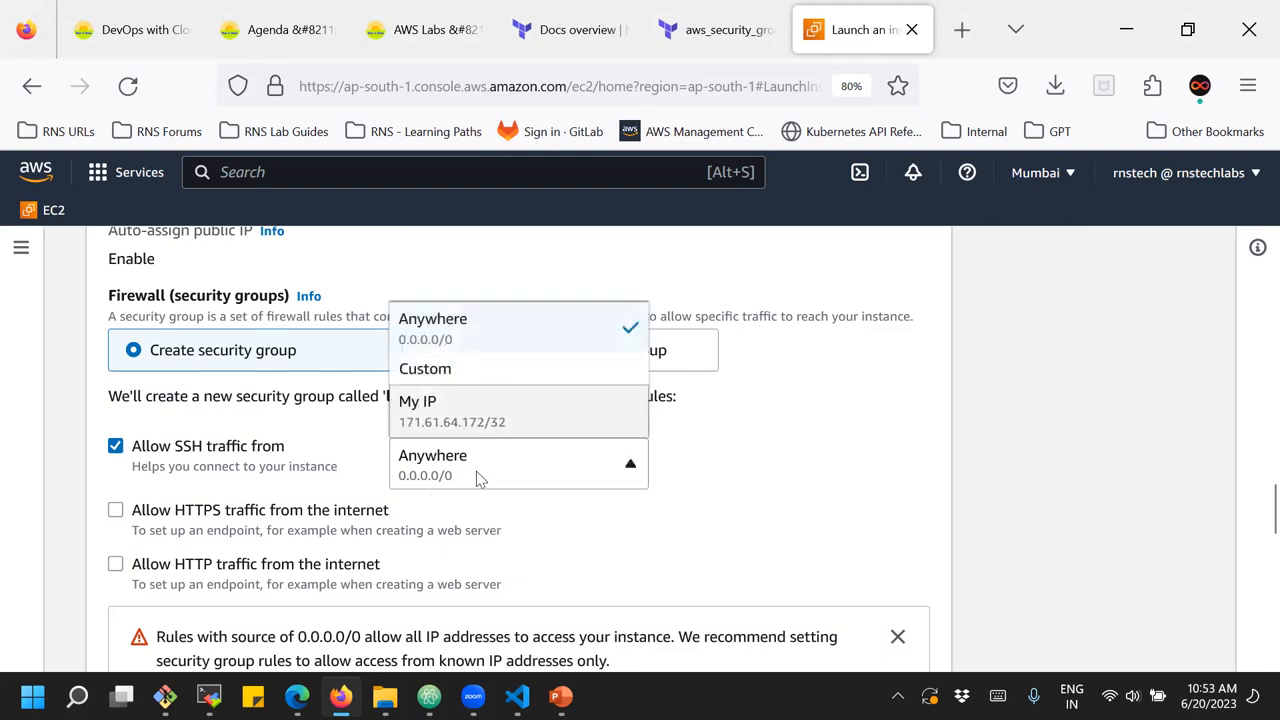
{"action": "left_click", "coordinate": [476, 471]}
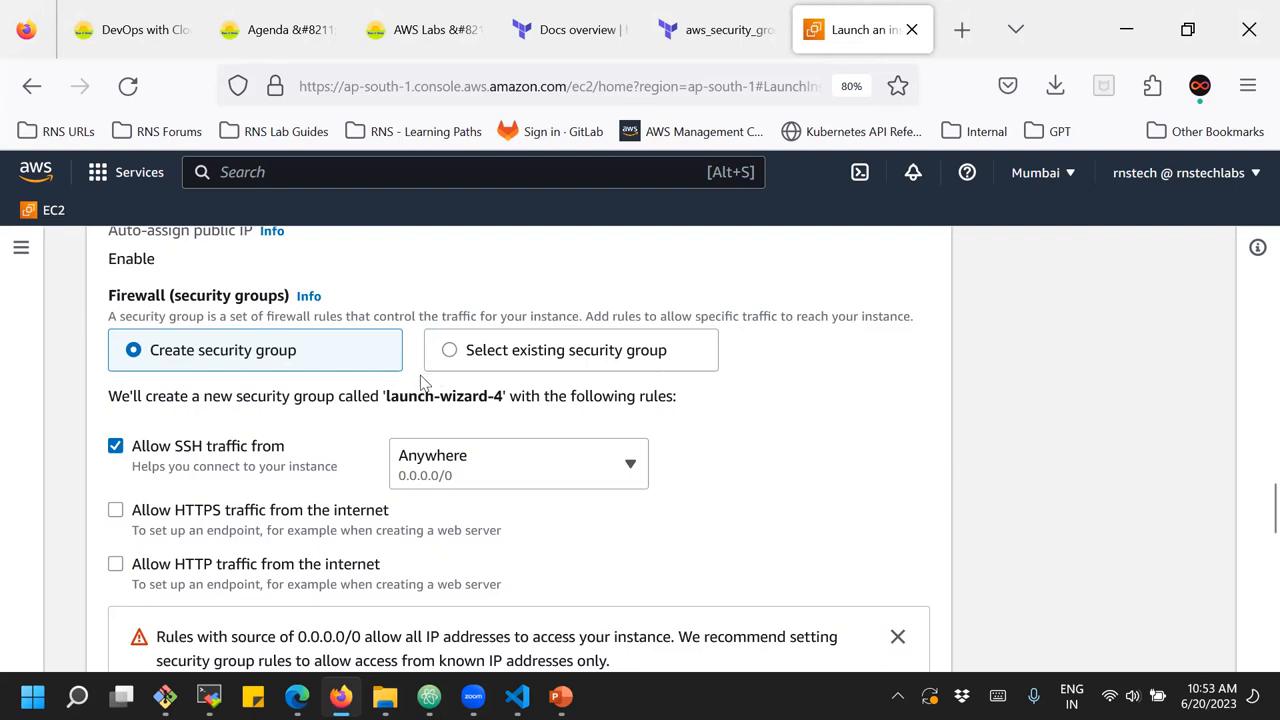
Review the firewall rules, the instance name and the chosen Amazon Machine Image, and look at the account's options
{"action": "scroll", "coordinate": [423, 380], "scroll_direction": "up", "scroll_amount": 2}
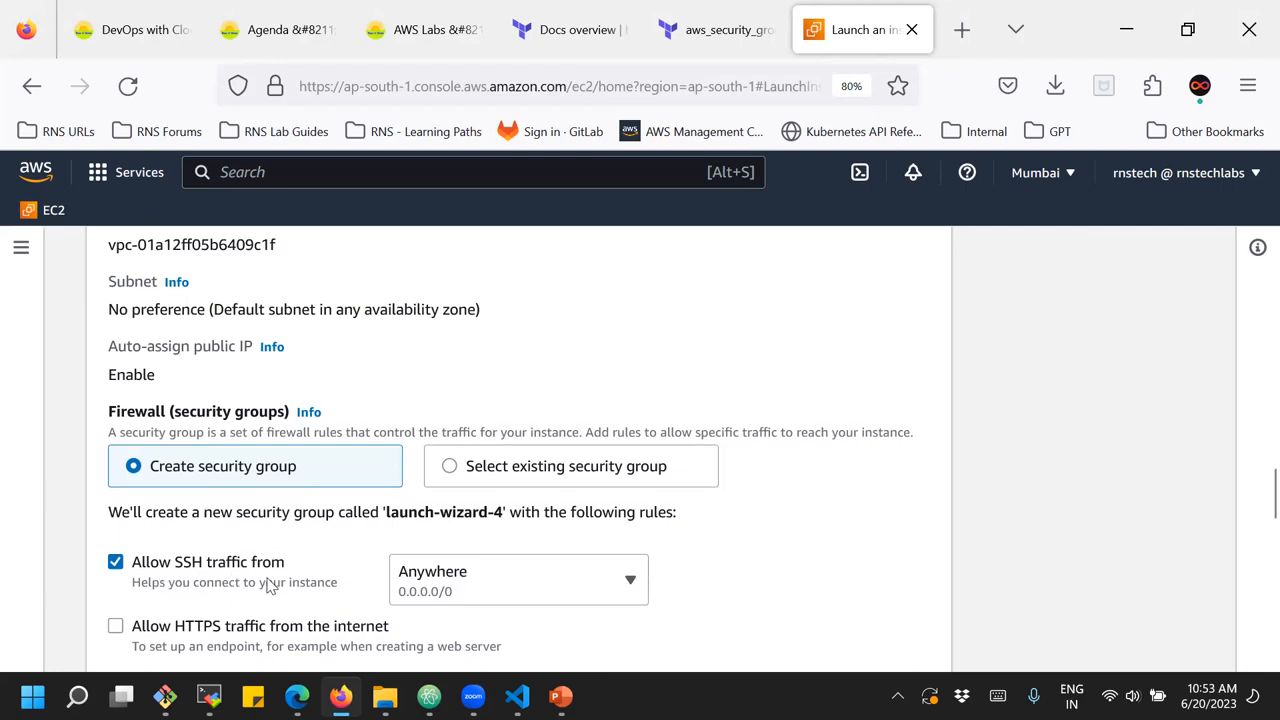
{"action": "scroll", "coordinate": [268, 585], "scroll_direction": "down", "scroll_amount": 3}
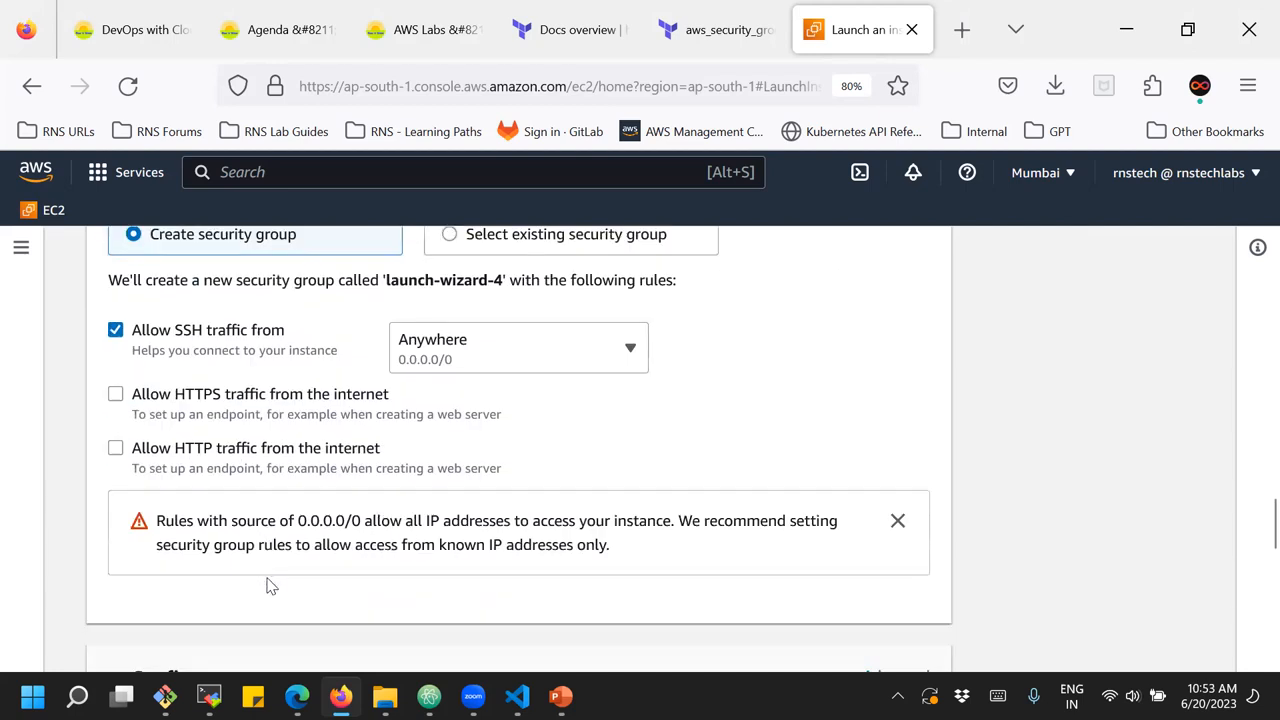
{"action": "scroll", "coordinate": [268, 585], "scroll_direction": "up", "scroll_amount": 20}
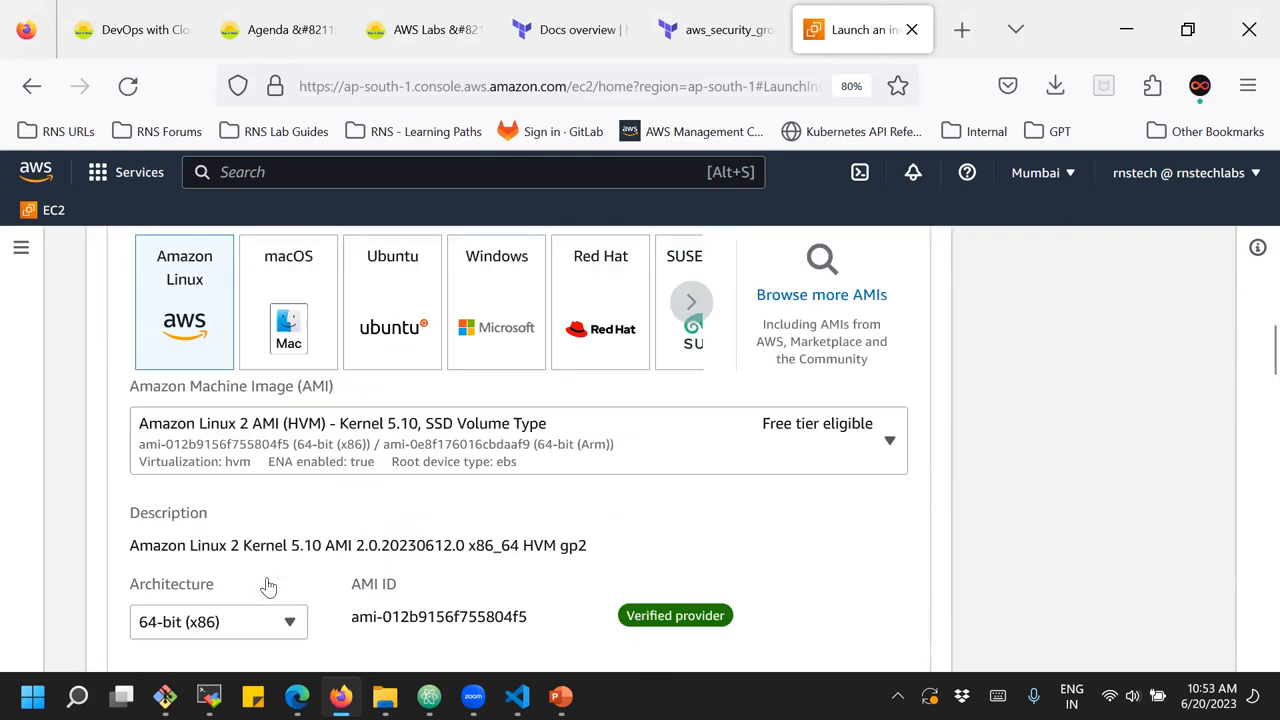
{"action": "scroll", "coordinate": [260, 580], "scroll_direction": "up", "scroll_amount": 4}
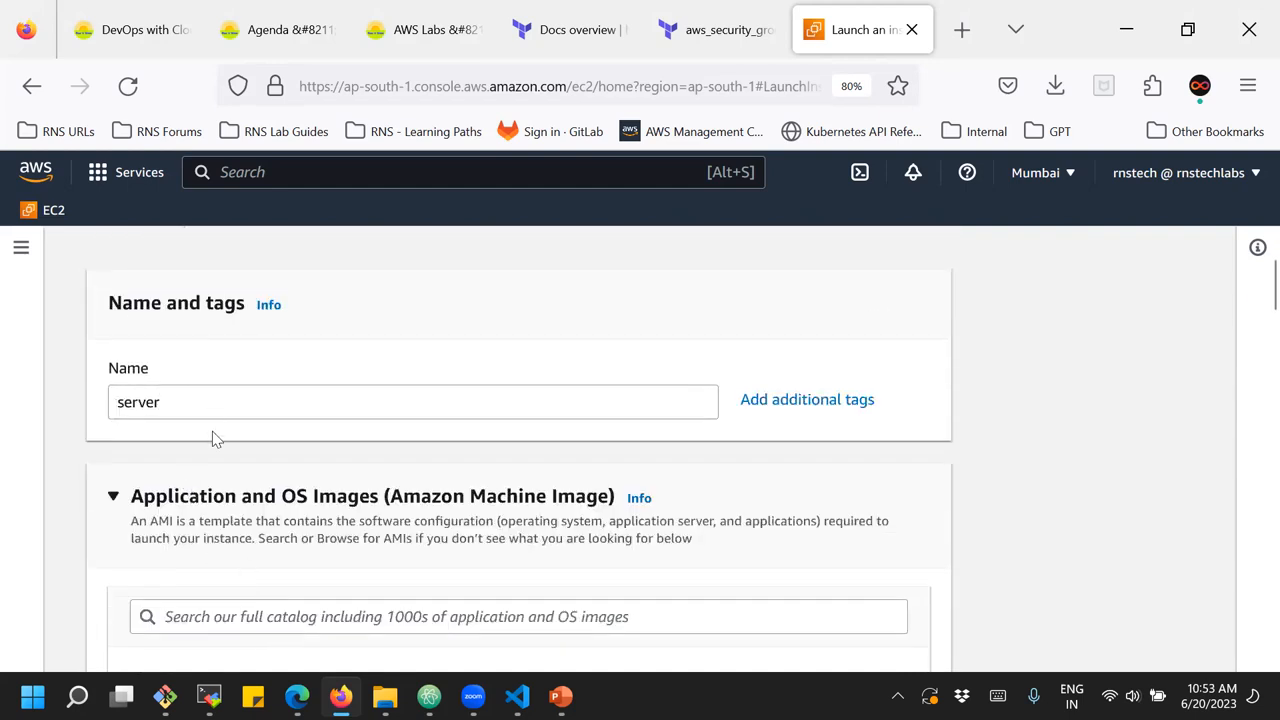
{"action": "scroll", "coordinate": [214, 450], "scroll_direction": "down", "scroll_amount": 1}
{"action": "scroll", "coordinate": [214, 477], "scroll_direction": "down", "scroll_amount": 4}
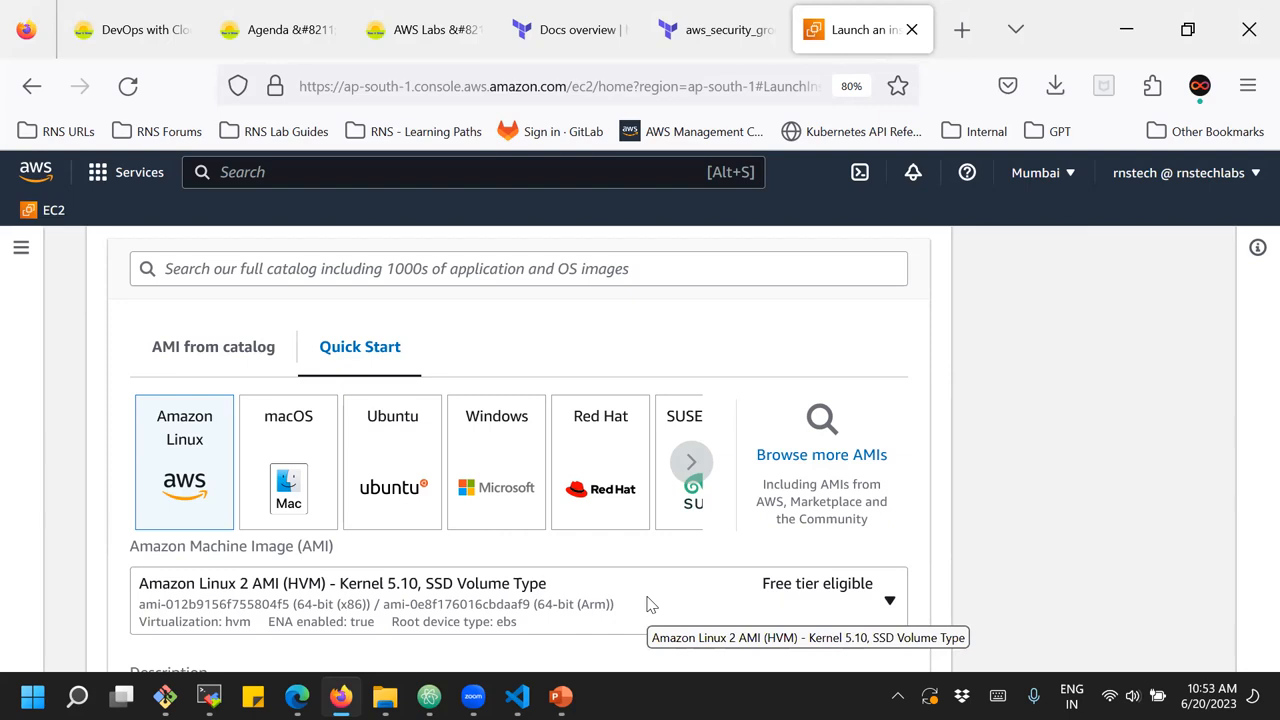
{"action": "left_click", "coordinate": [1135, 174]}
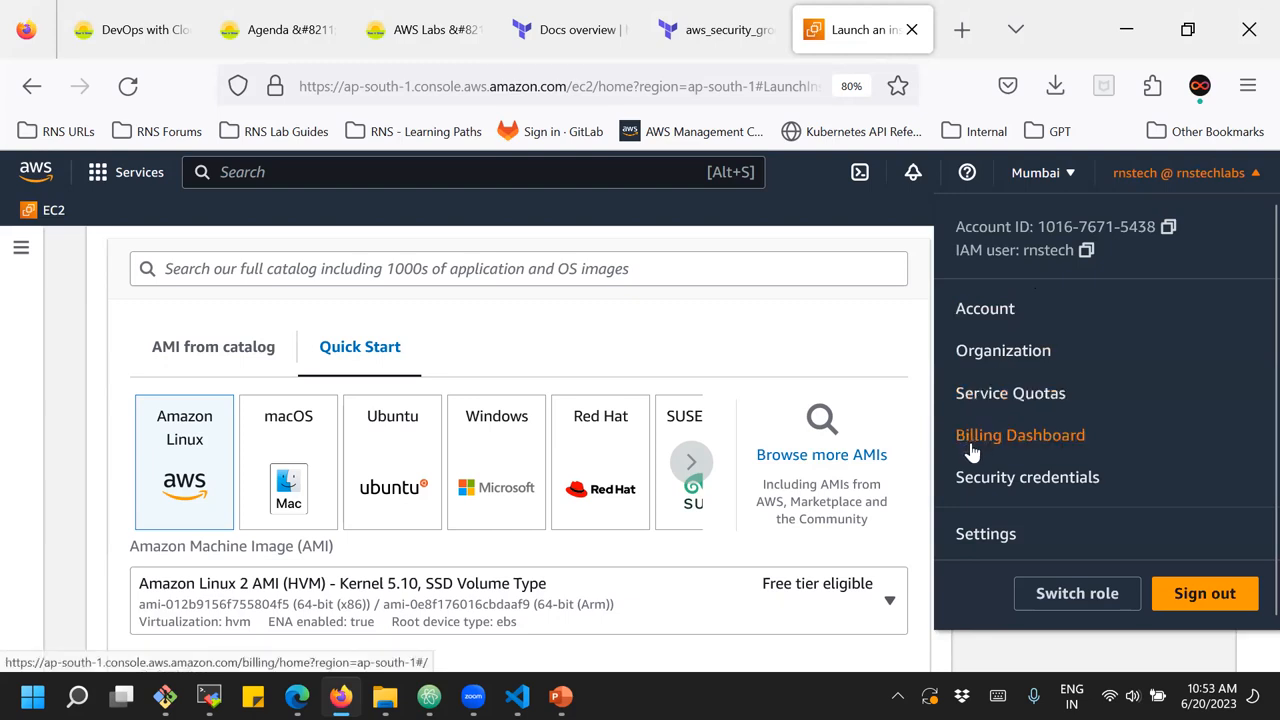
{"action": "left_click", "coordinate": [854, 345]}
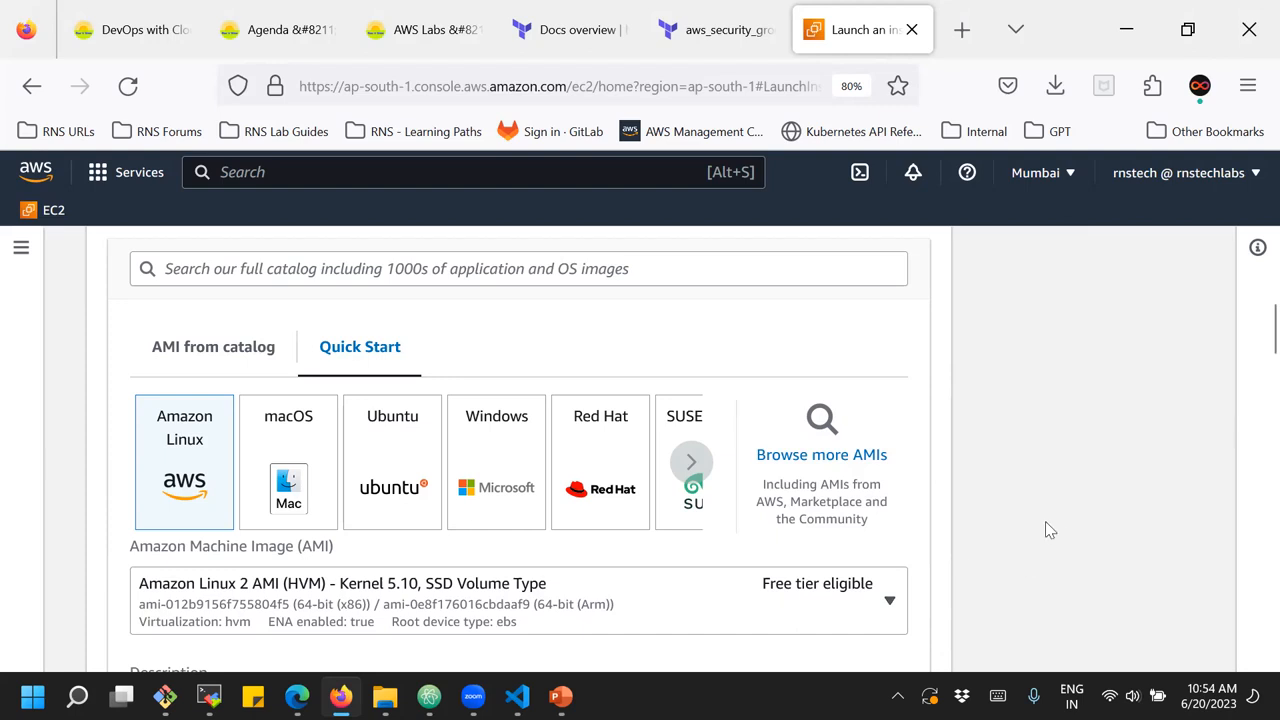
Review the instance type, key pair, network settings and security group rules of the instance configuration
{"action": "scroll", "coordinate": [1048, 530], "scroll_direction": "down", "scroll_amount": 2}
{"action": "scroll", "coordinate": [1045, 530], "scroll_direction": "down", "scroll_amount": 8}
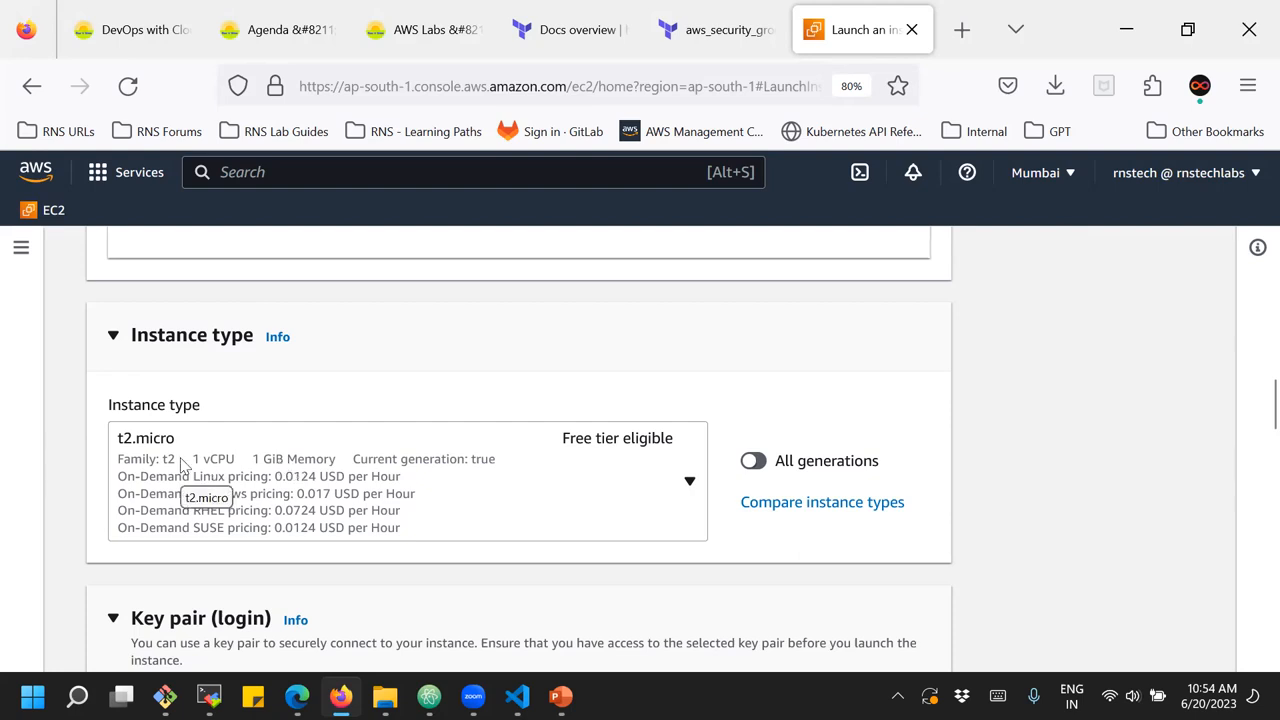
{"action": "scroll", "coordinate": [368, 455], "scroll_direction": "down", "scroll_amount": 3}
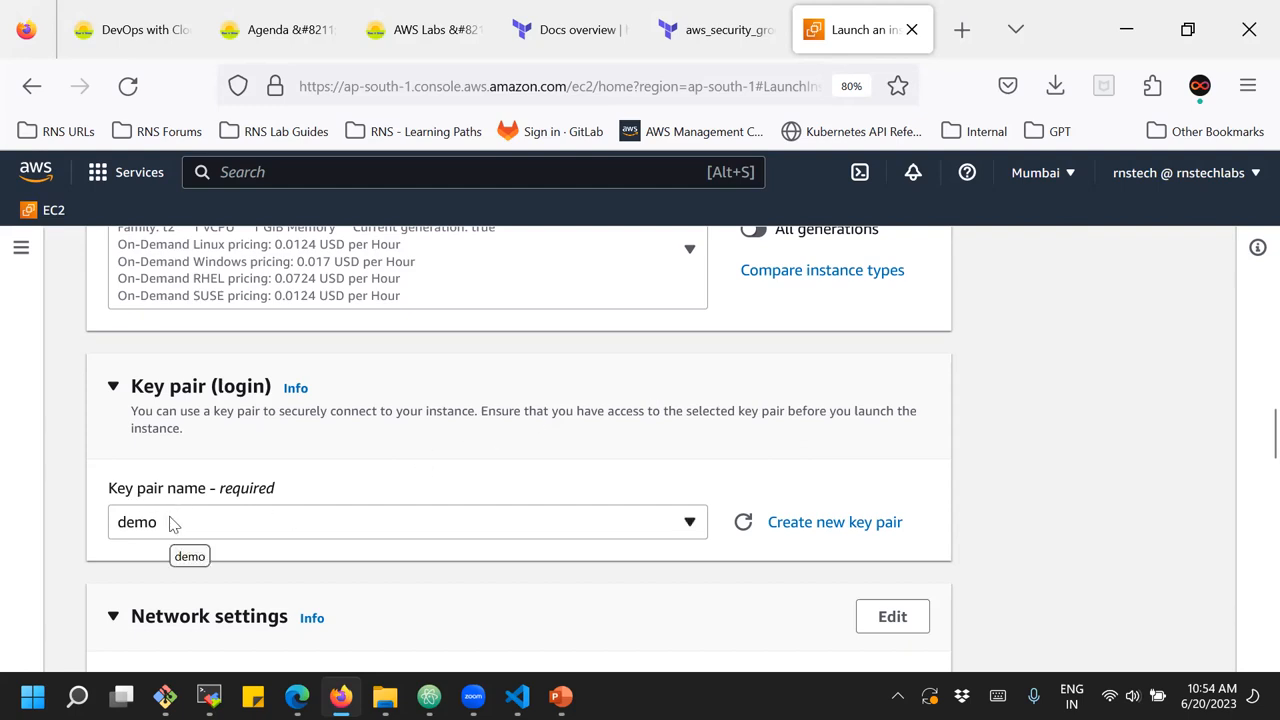
{"action": "scroll", "coordinate": [520, 575], "scroll_direction": "down", "scroll_amount": 2}
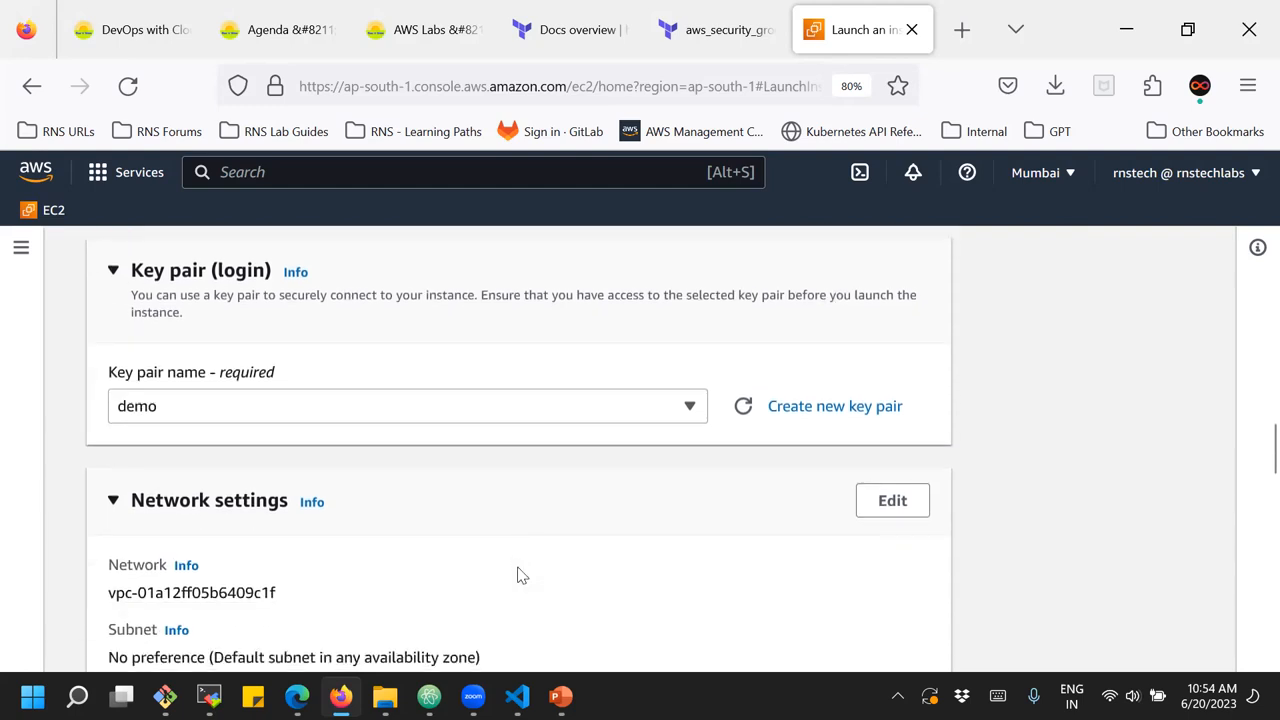
{"action": "scroll", "coordinate": [518, 575], "scroll_direction": "down", "scroll_amount": 4}
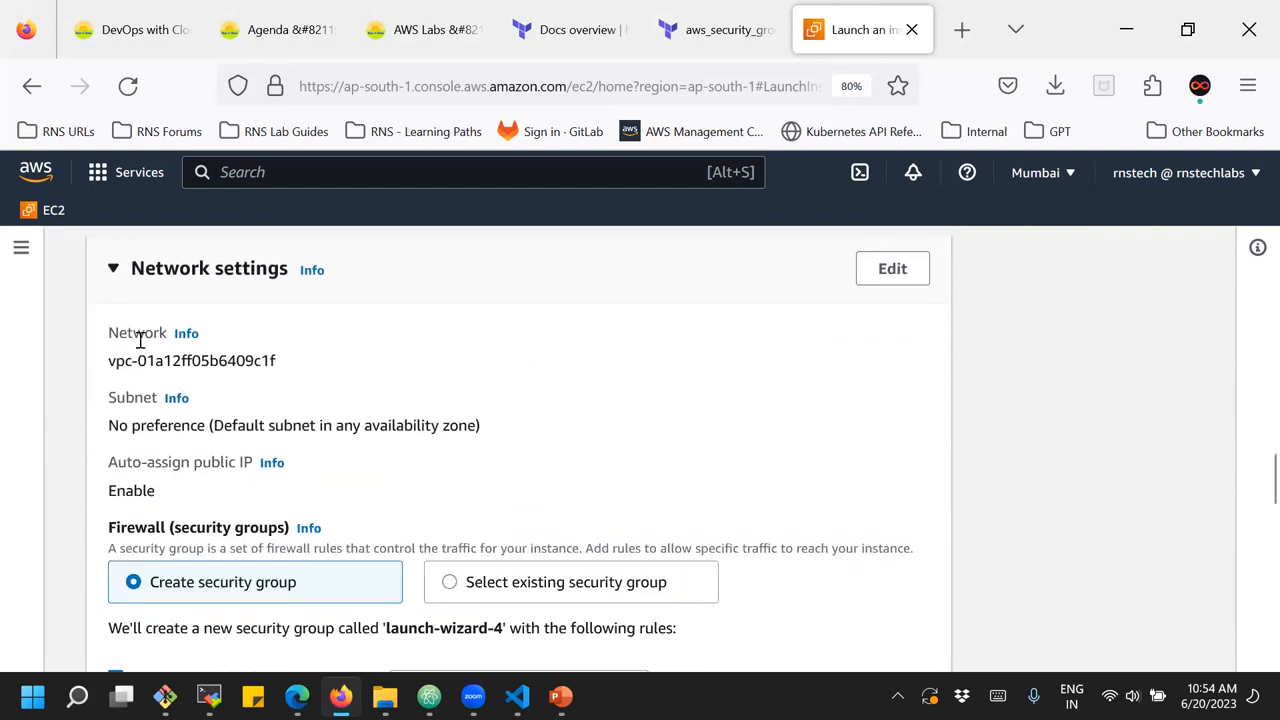
{"action": "left_click_drag", "start_coordinate": [127, 333], "coordinate": [200, 506]}
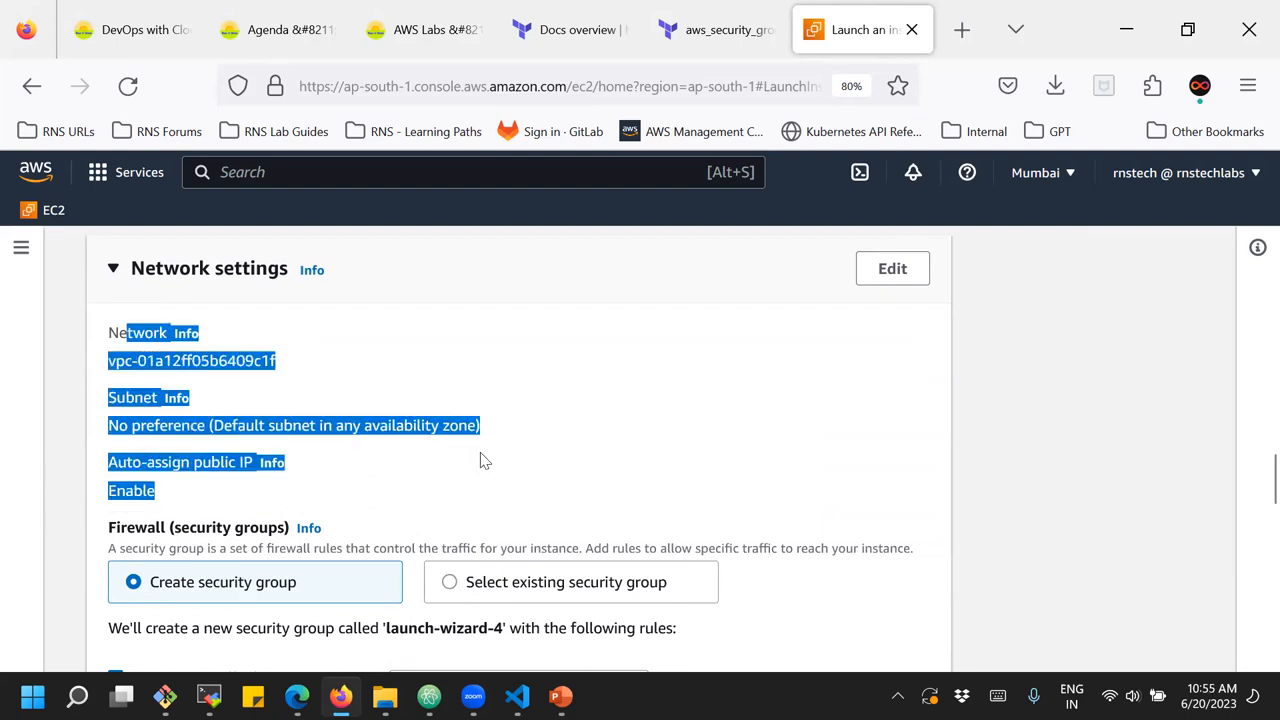
{"action": "scroll", "coordinate": [480, 460], "scroll_direction": "down", "scroll_amount": 2}
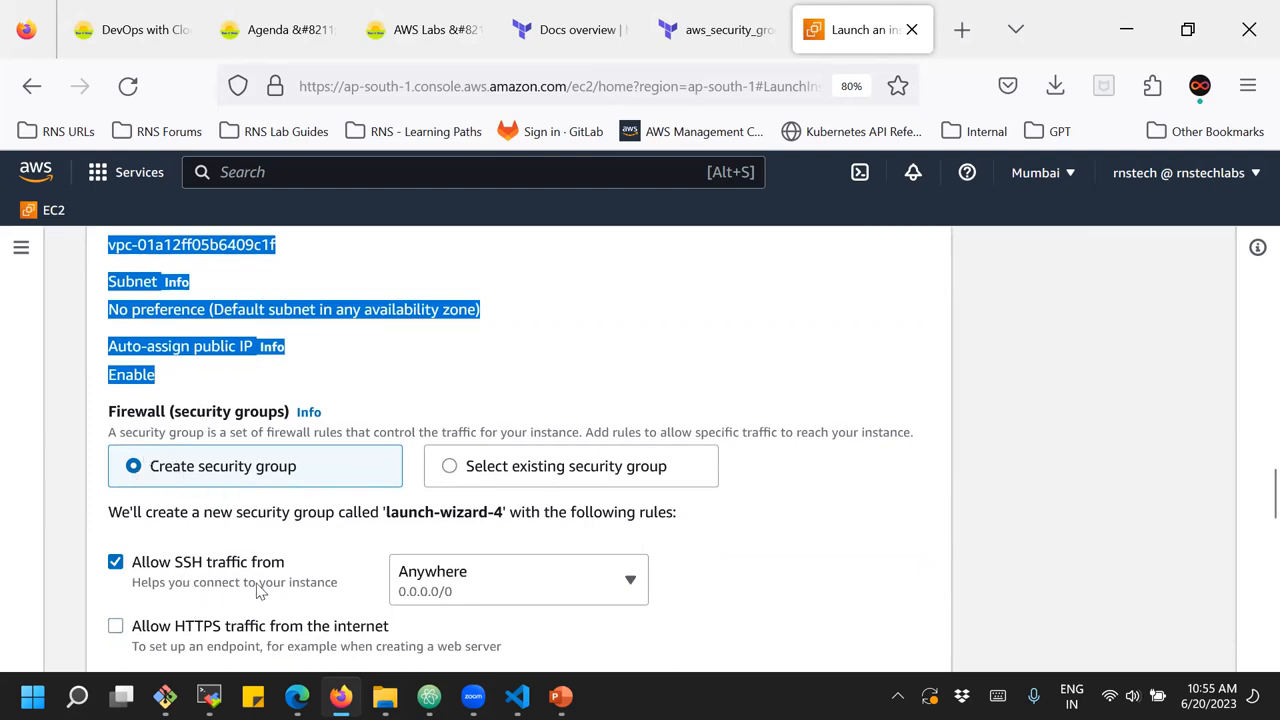
{"action": "left_click", "coordinate": [817, 571]}
{"action": "scroll", "coordinate": [826, 564], "scroll_direction": "down", "scroll_amount": 5}
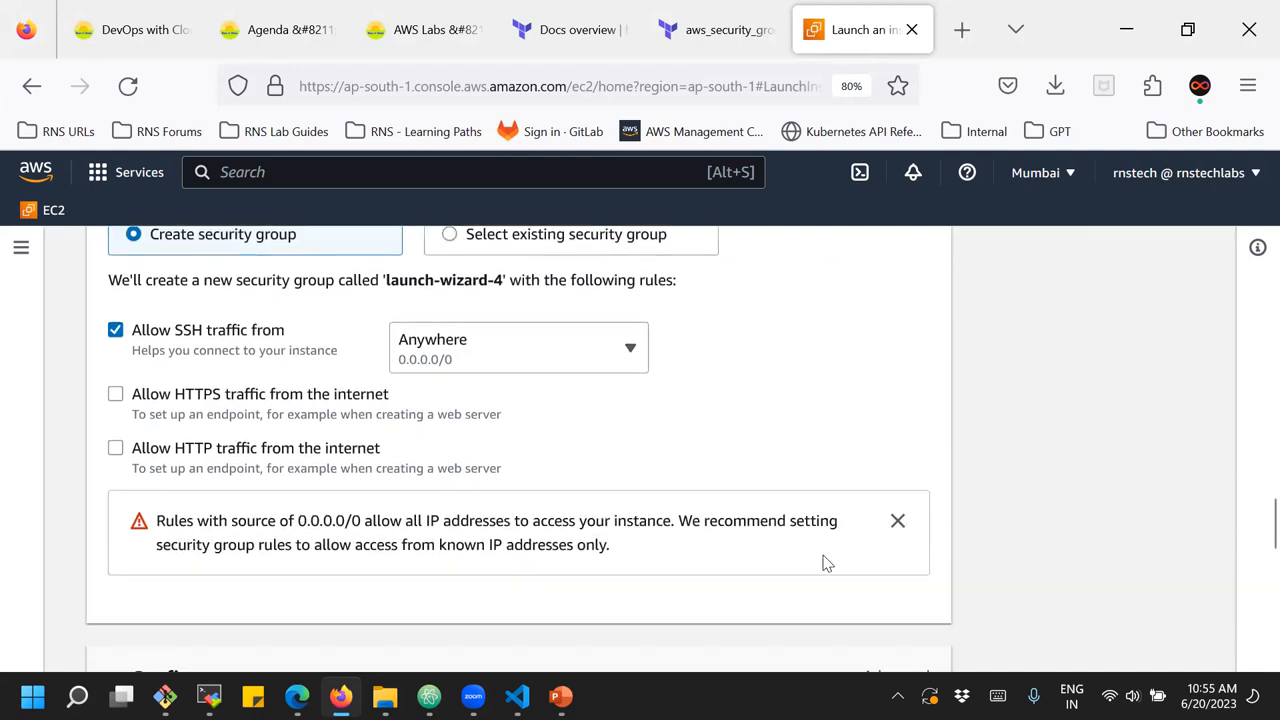
Examine the root volume's size and type in the storage configuration, and read the free tier storage note
{"action": "scroll", "coordinate": [826, 564], "scroll_direction": "down", "scroll_amount": 4}
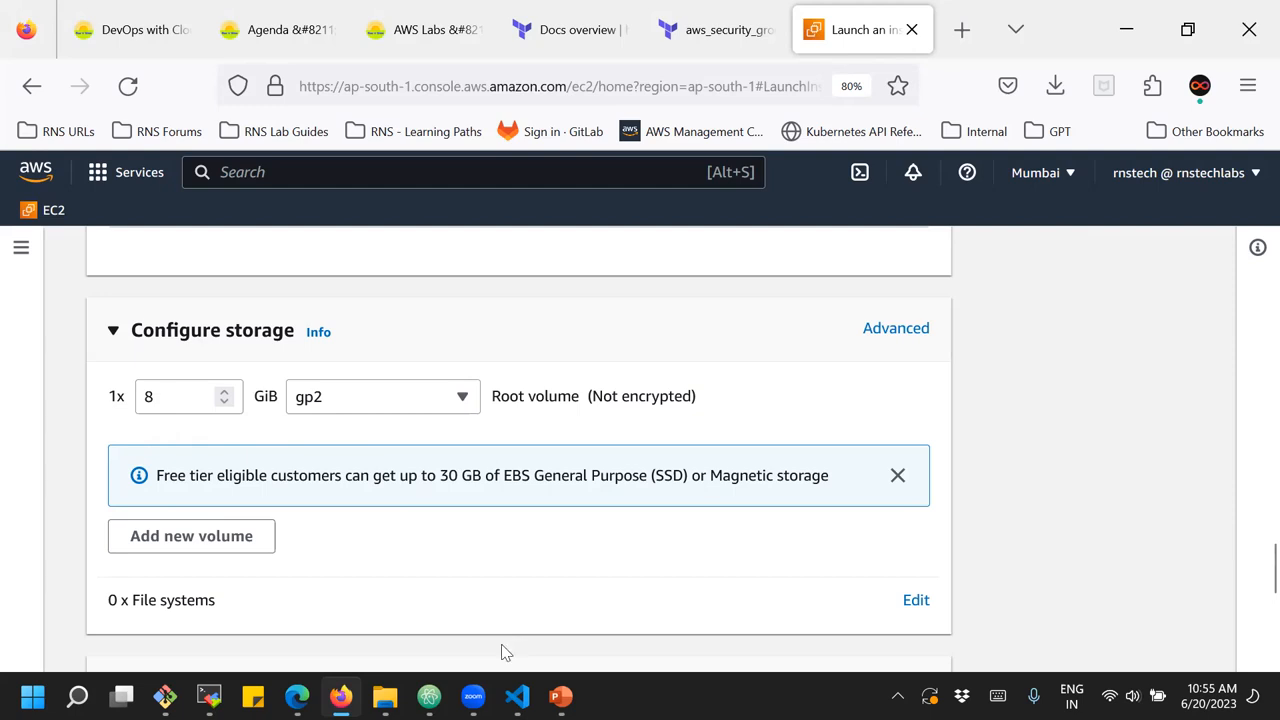
{"action": "double_click", "coordinate": [150, 399]}
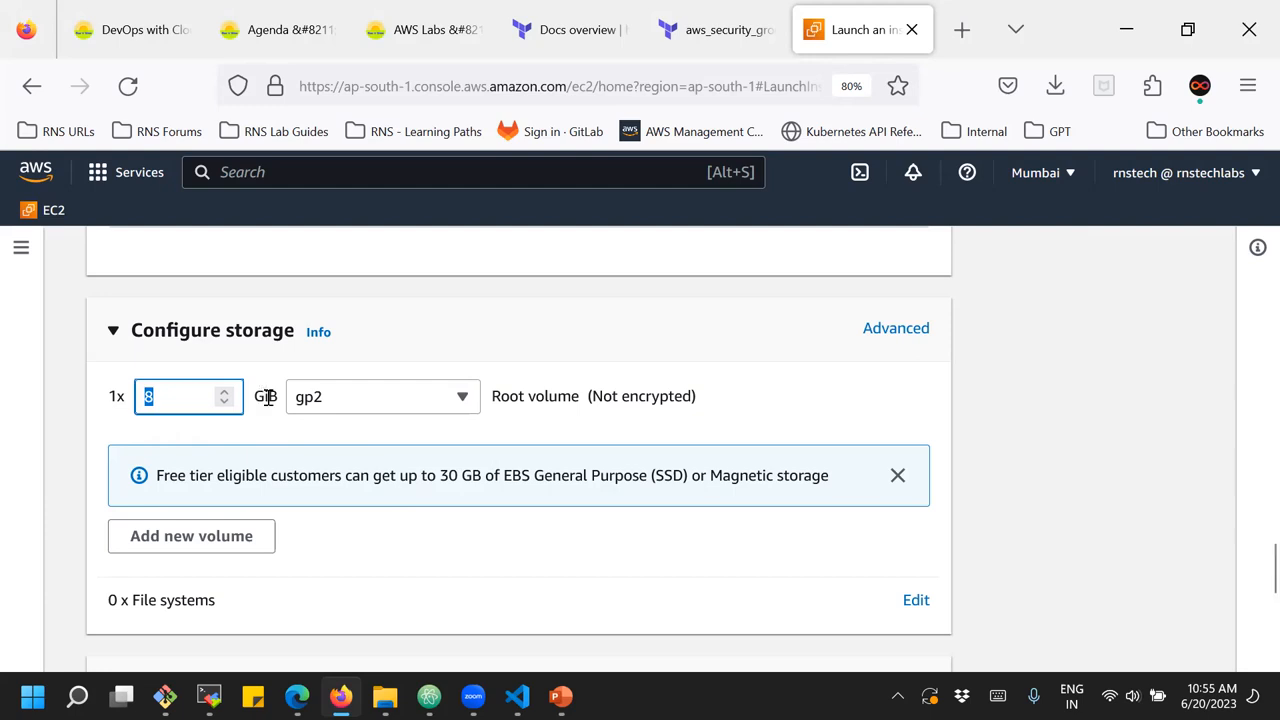
{"action": "left_click", "coordinate": [318, 410]}
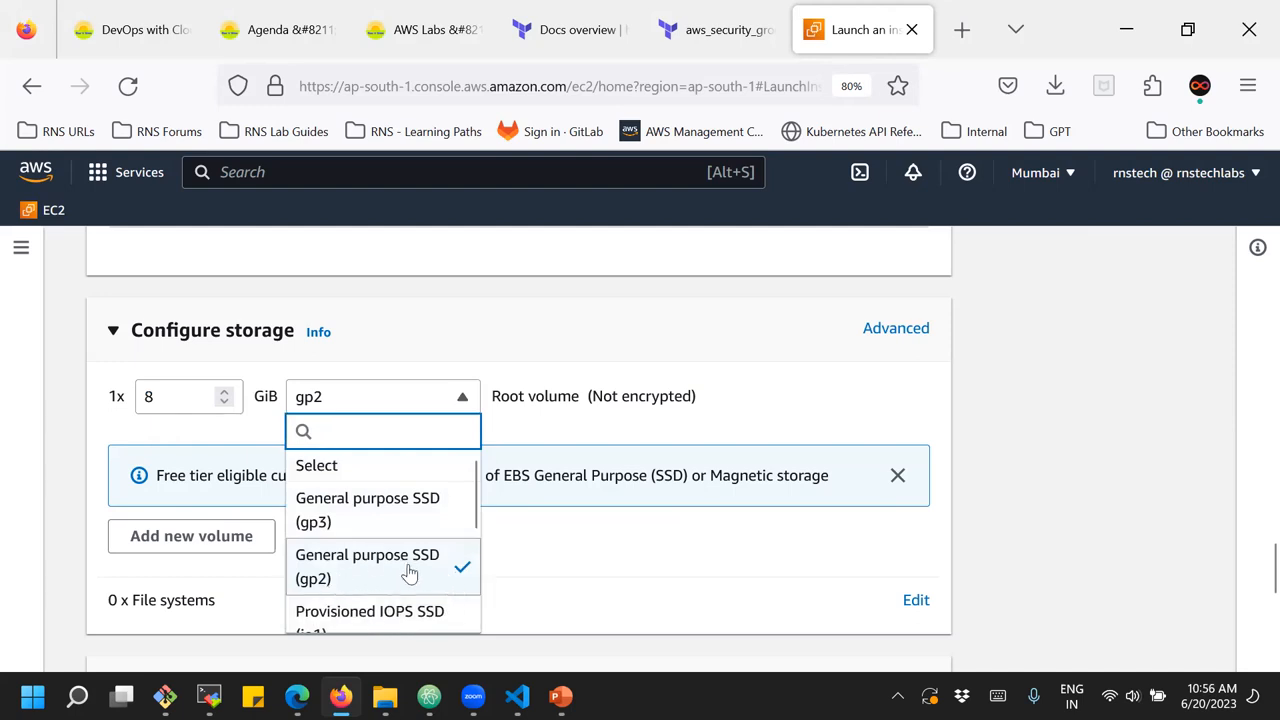
{"action": "left_click", "coordinate": [617, 554]}
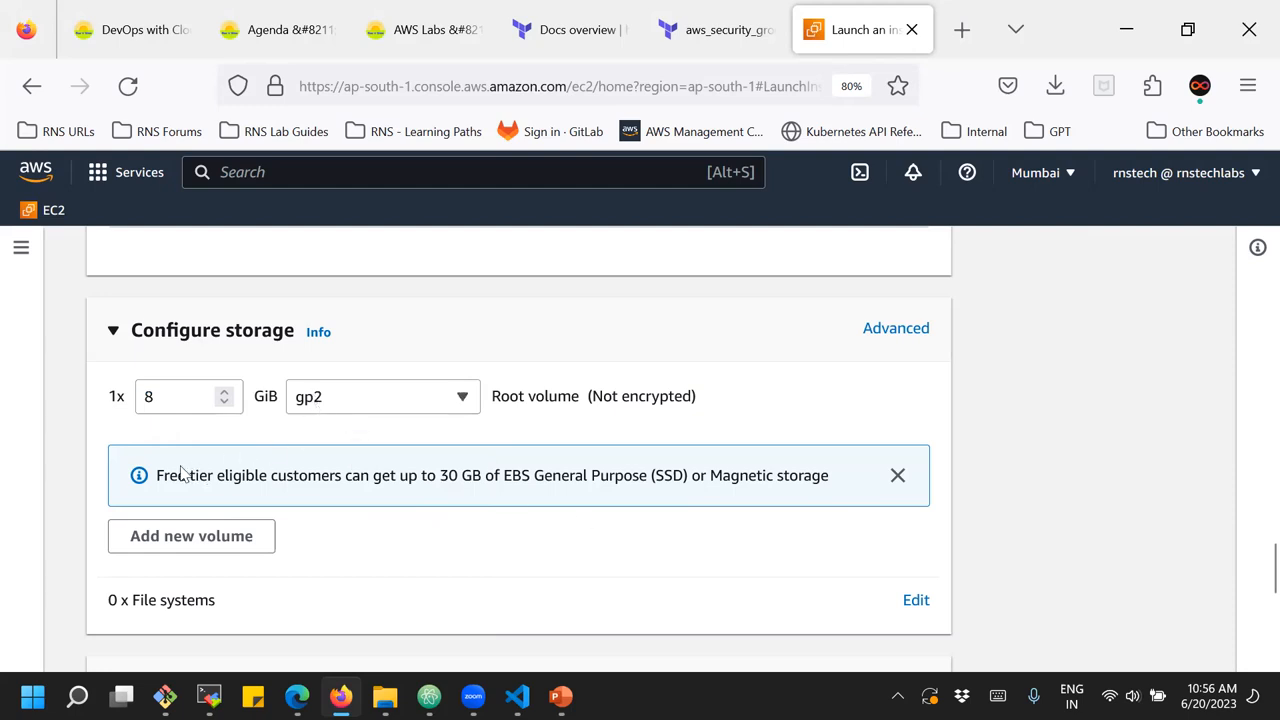
{"action": "left_click_drag", "start_coordinate": [157, 477], "coordinate": [600, 476]}
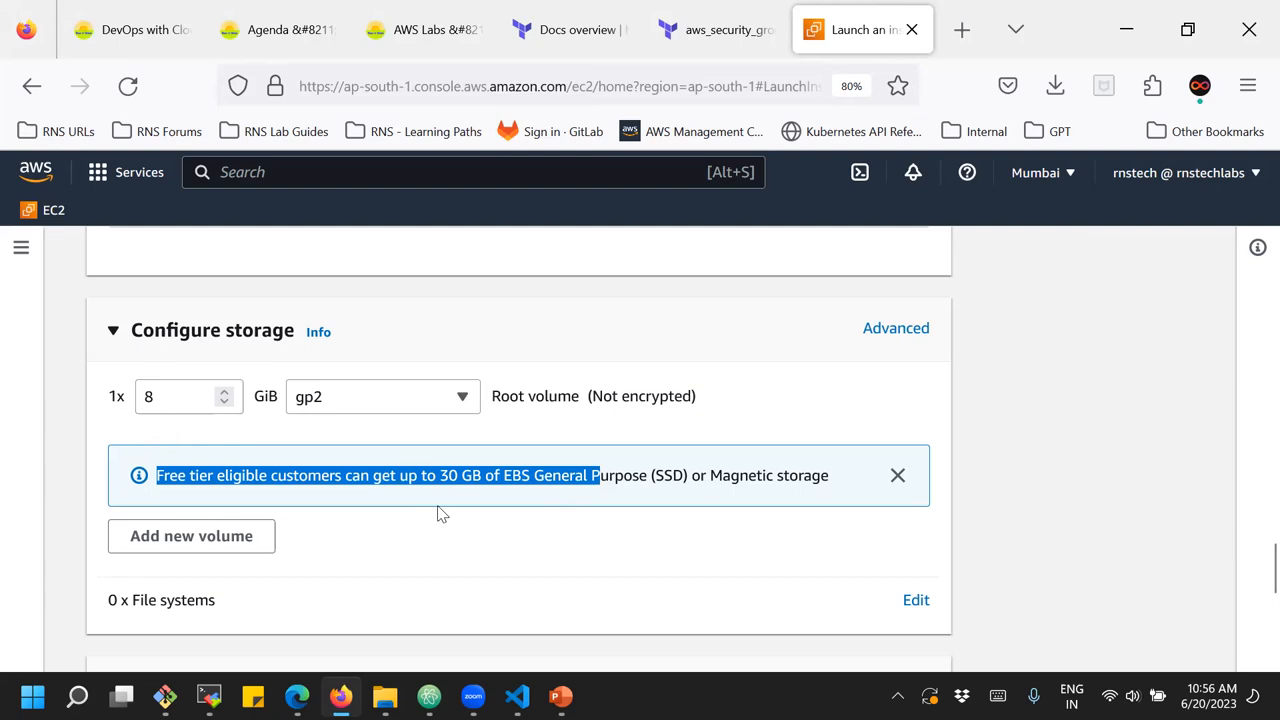
{"action": "double_click", "coordinate": [158, 396]}
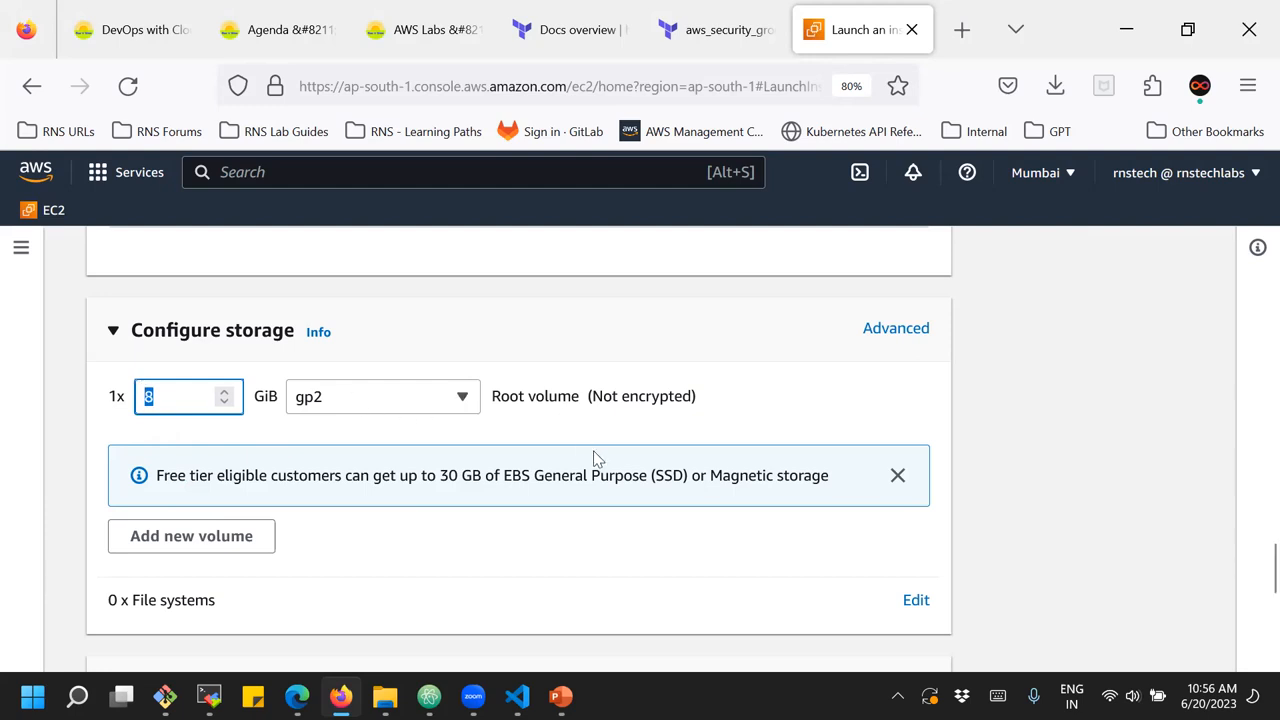
{"action": "left_click_drag", "start_coordinate": [534, 475], "coordinate": [686, 475]}
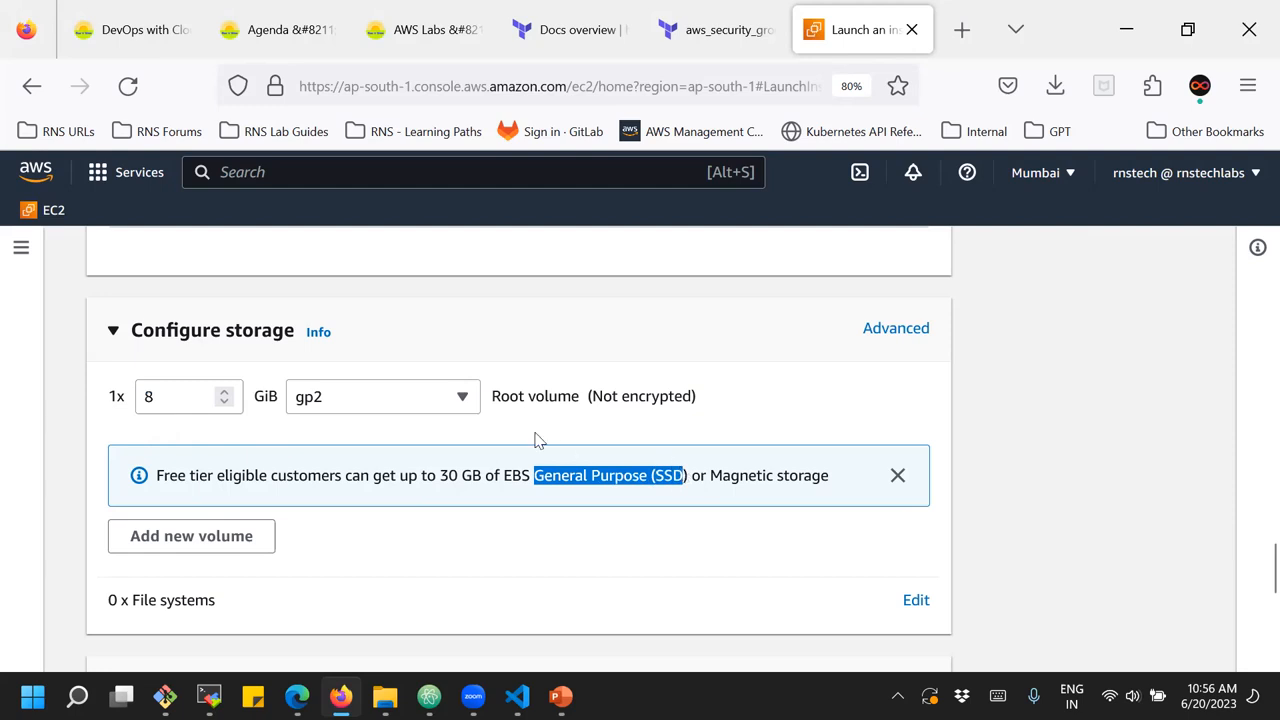
Look through the volume types for the root volume and keep General purpose SSD (gp2)
{"action": "left_click", "coordinate": [433, 396]}
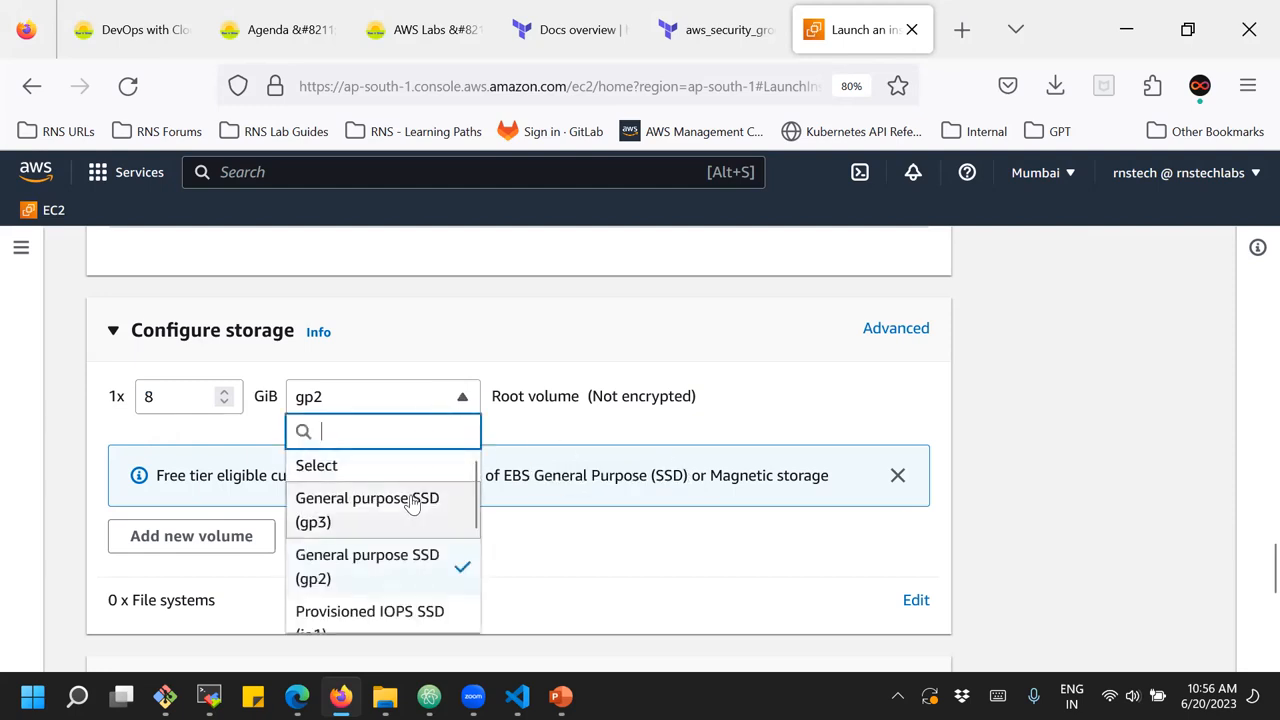
{"action": "scroll", "coordinate": [412, 505], "scroll_direction": "down", "scroll_amount": 1}
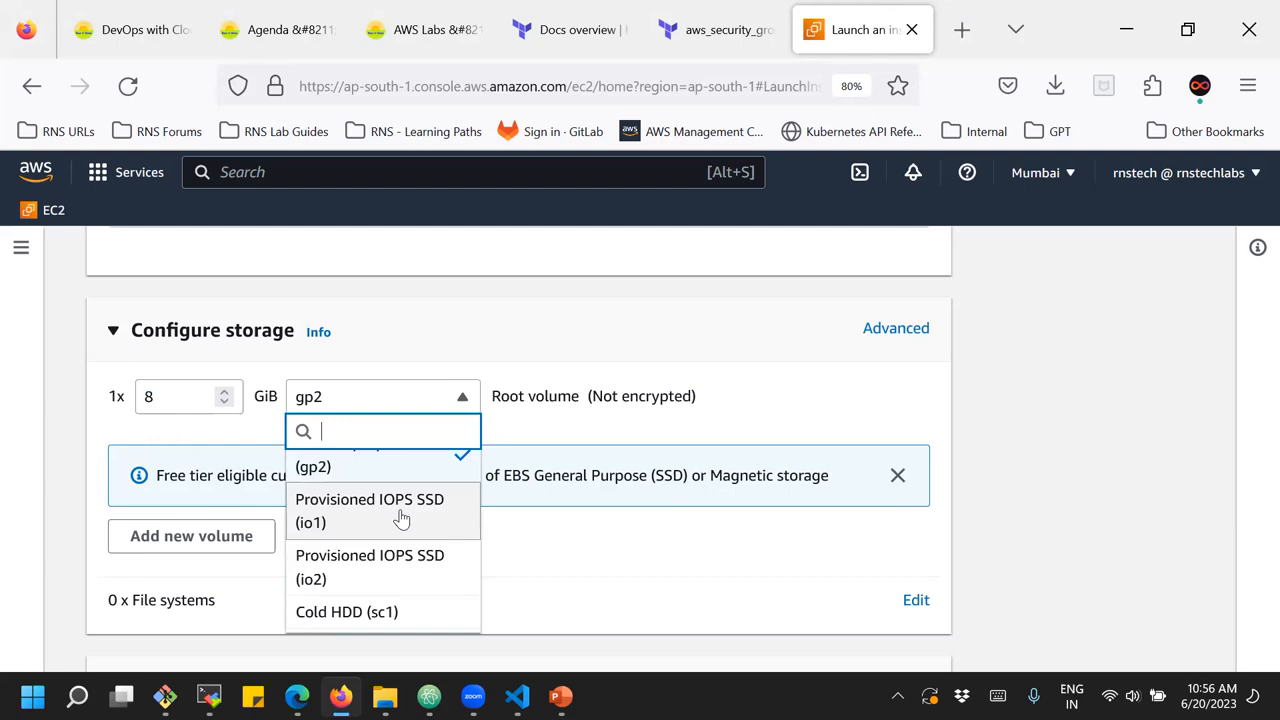
{"action": "scroll", "coordinate": [398, 522], "scroll_direction": "up", "scroll_amount": 2}
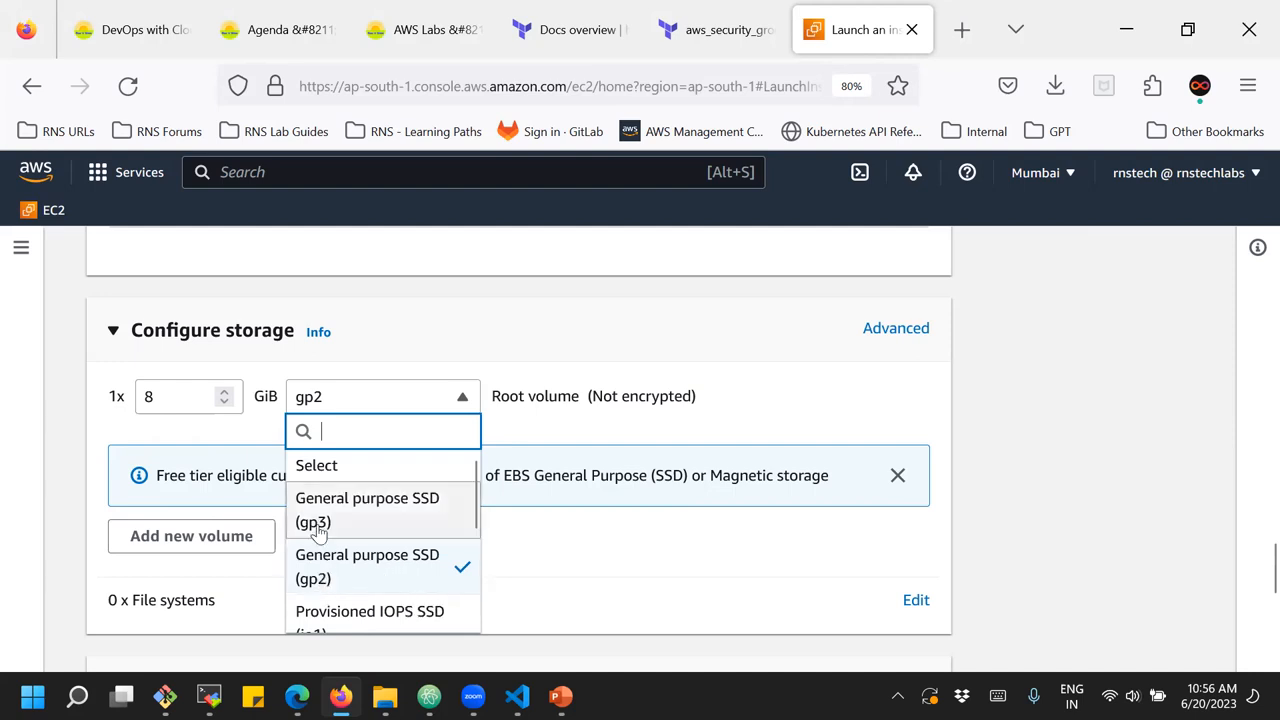
{"action": "left_click", "coordinate": [338, 566]}
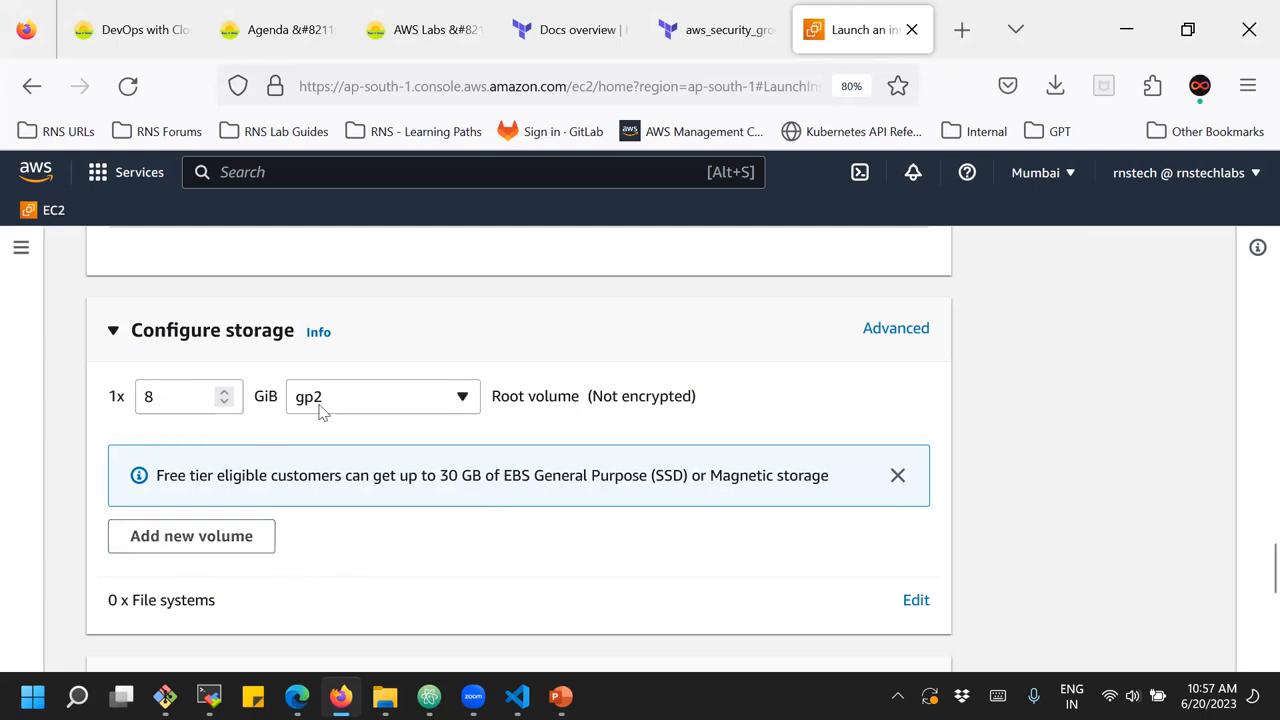
{"action": "left_click_drag", "start_coordinate": [491, 396], "coordinate": [579, 397]}
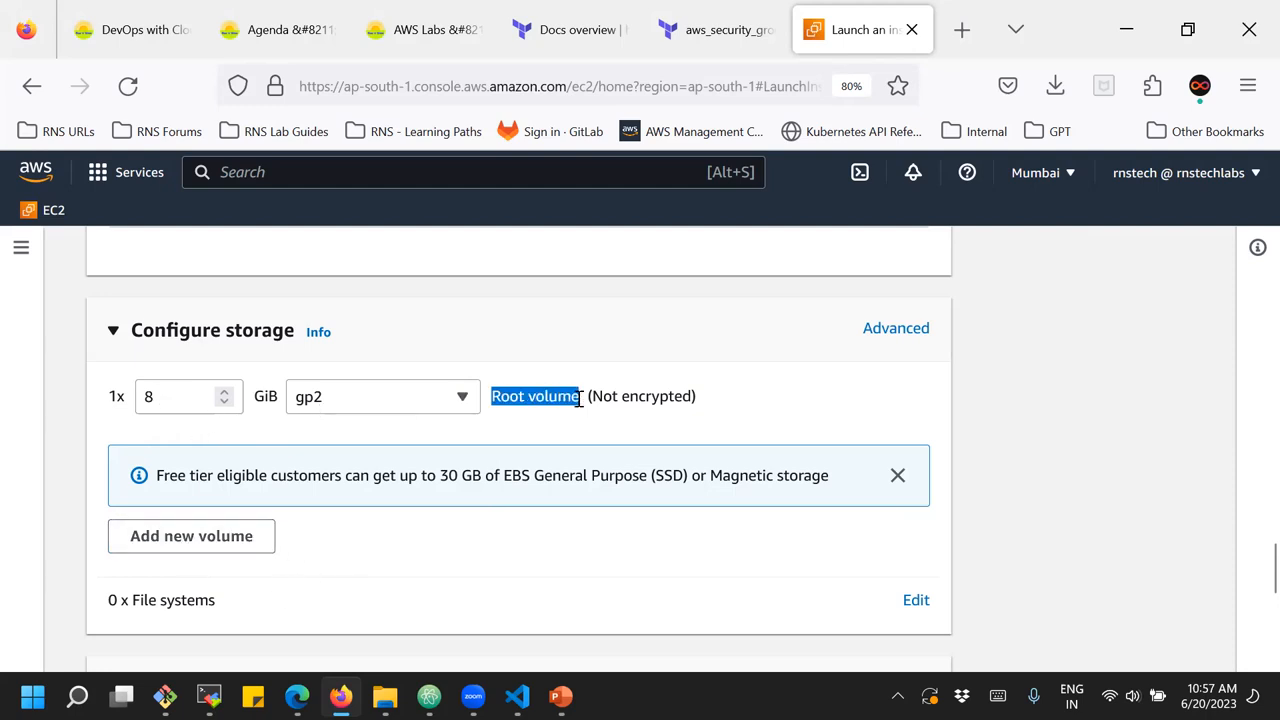
{"action": "left_click", "coordinate": [476, 565]}
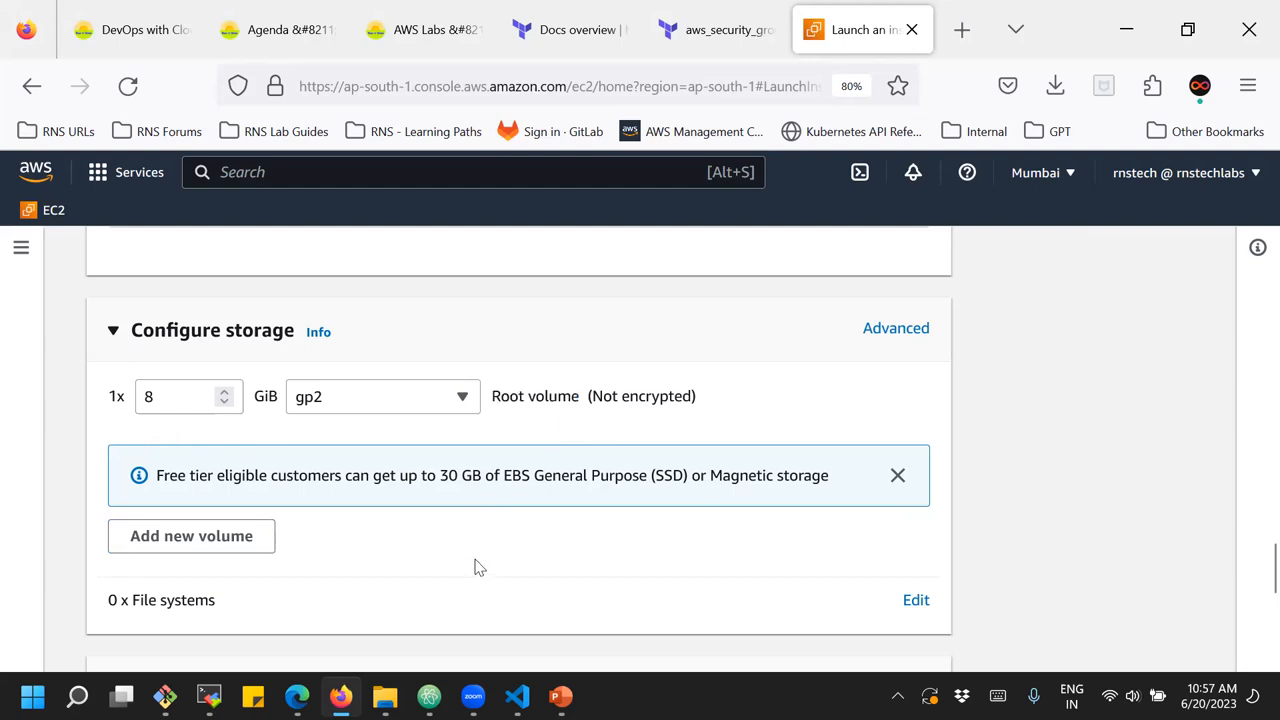
Try 10 as the number of instances in the launch summary and set it back to 1
{"action": "scroll", "coordinate": [476, 565], "scroll_direction": "down", "scroll_amount": 4}
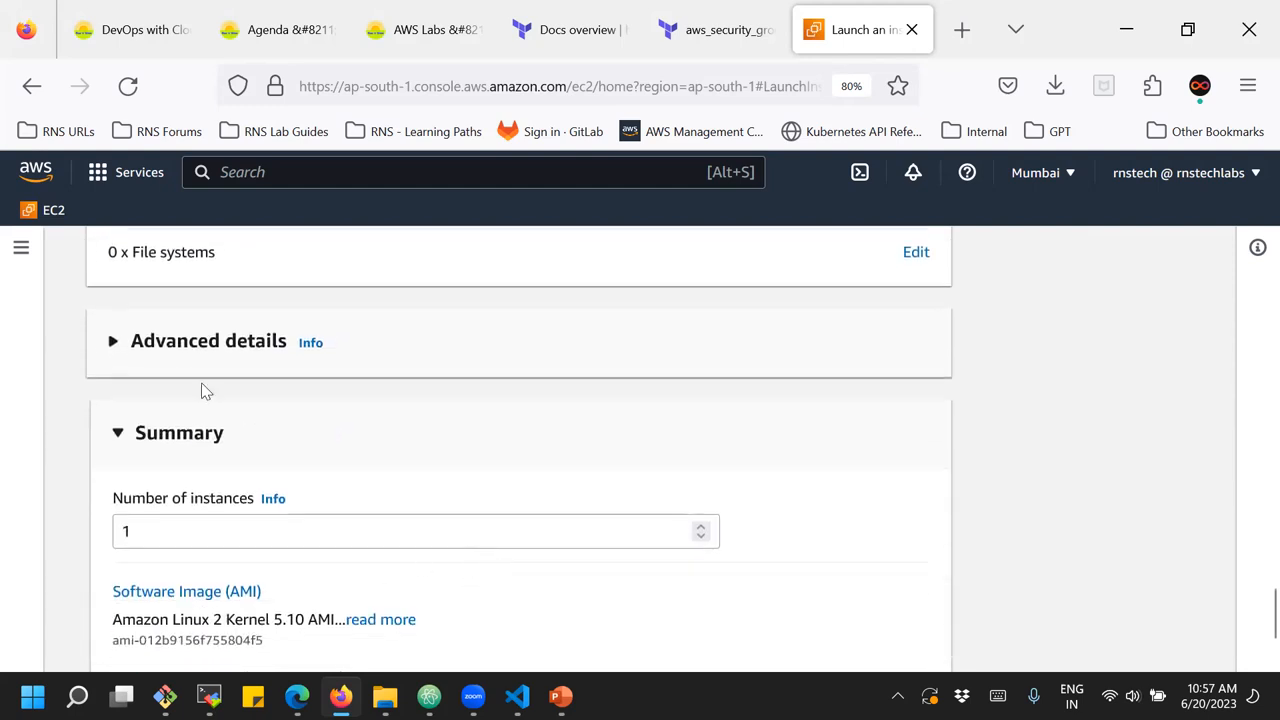
{"action": "scroll", "coordinate": [449, 443], "scroll_direction": "down", "scroll_amount": 2}
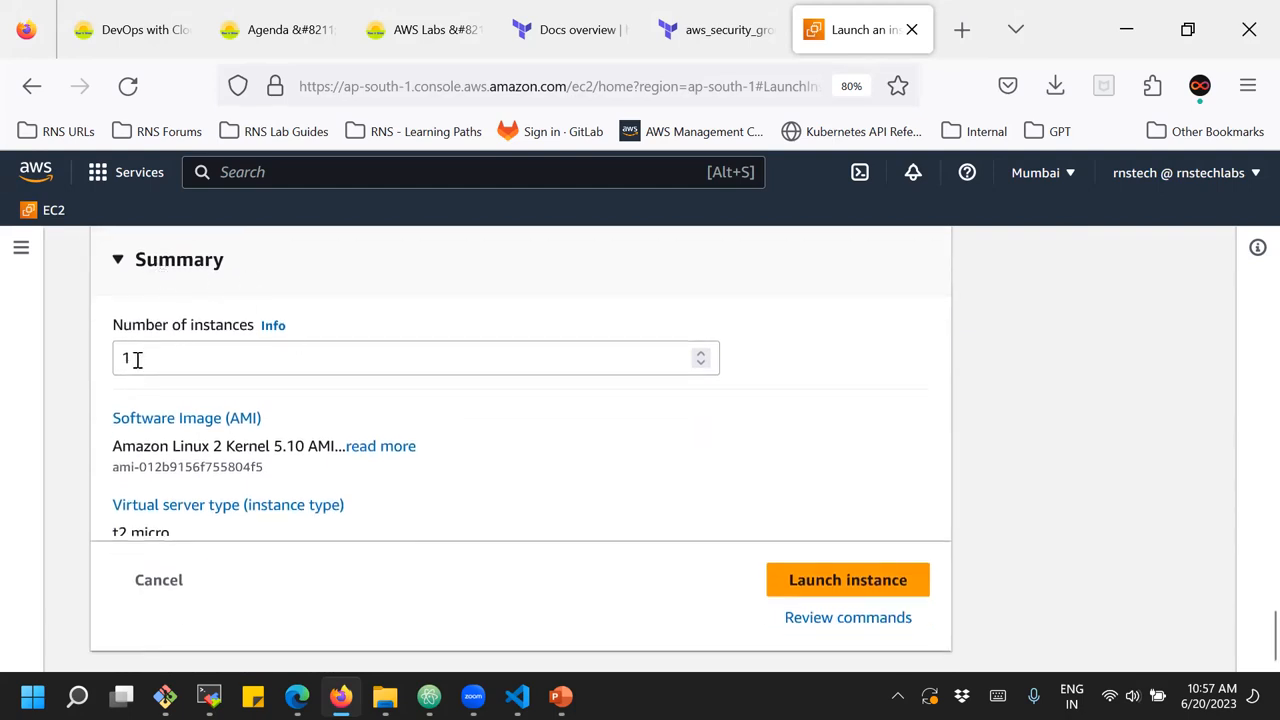
{"action": "left_click_drag", "start_coordinate": [137, 360], "coordinate": [105, 348]}
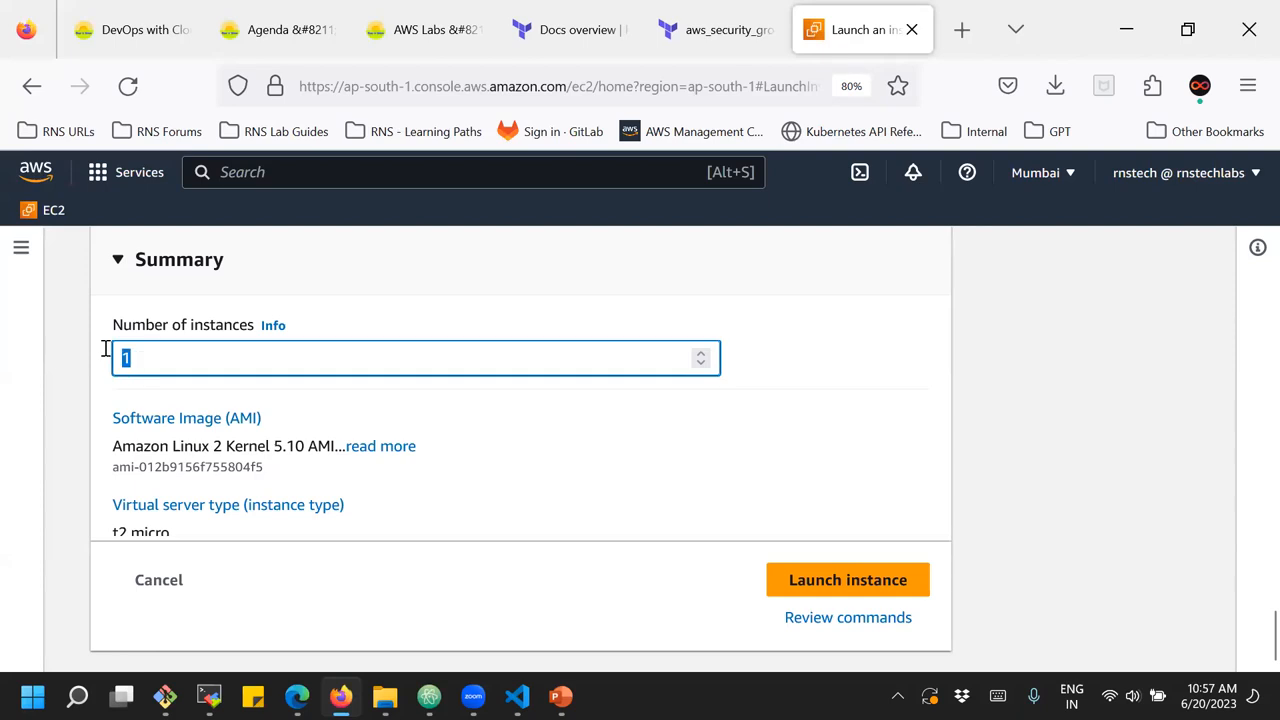
{"action": "left_click", "coordinate": [107, 353]}
{"action": "type", "text": "0"}
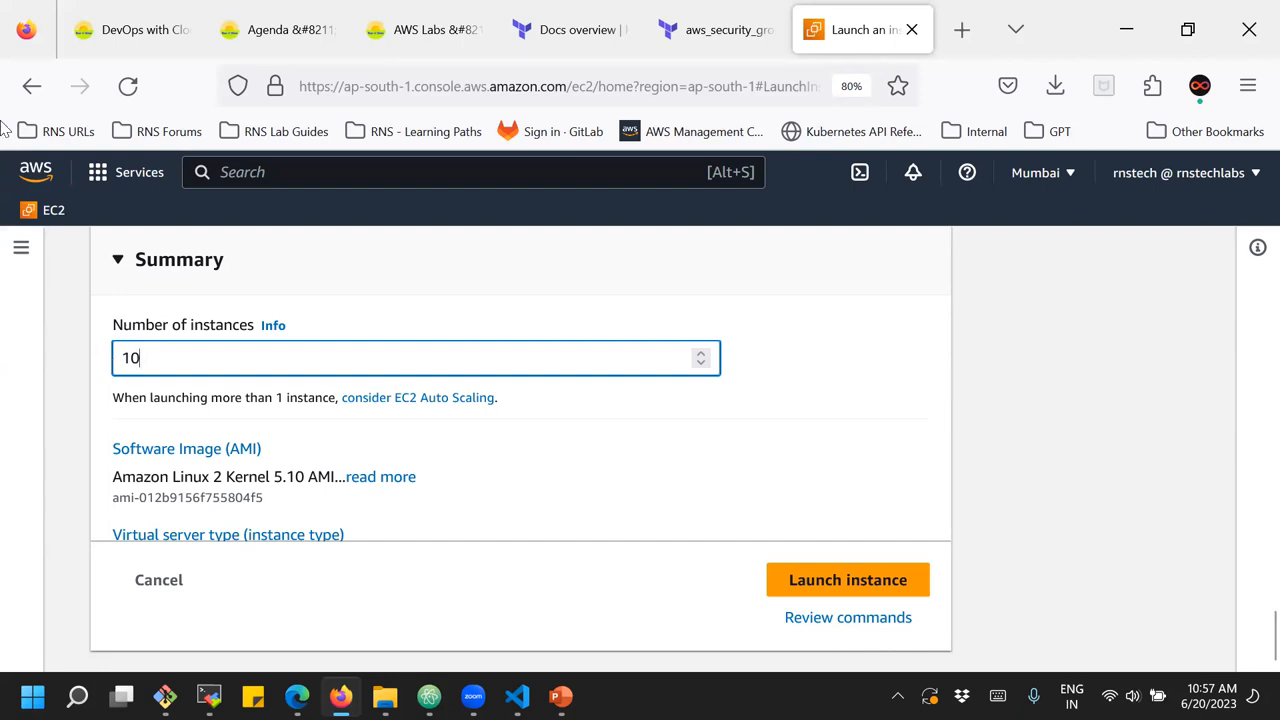
{"action": "key", "text": "BackSpace"}
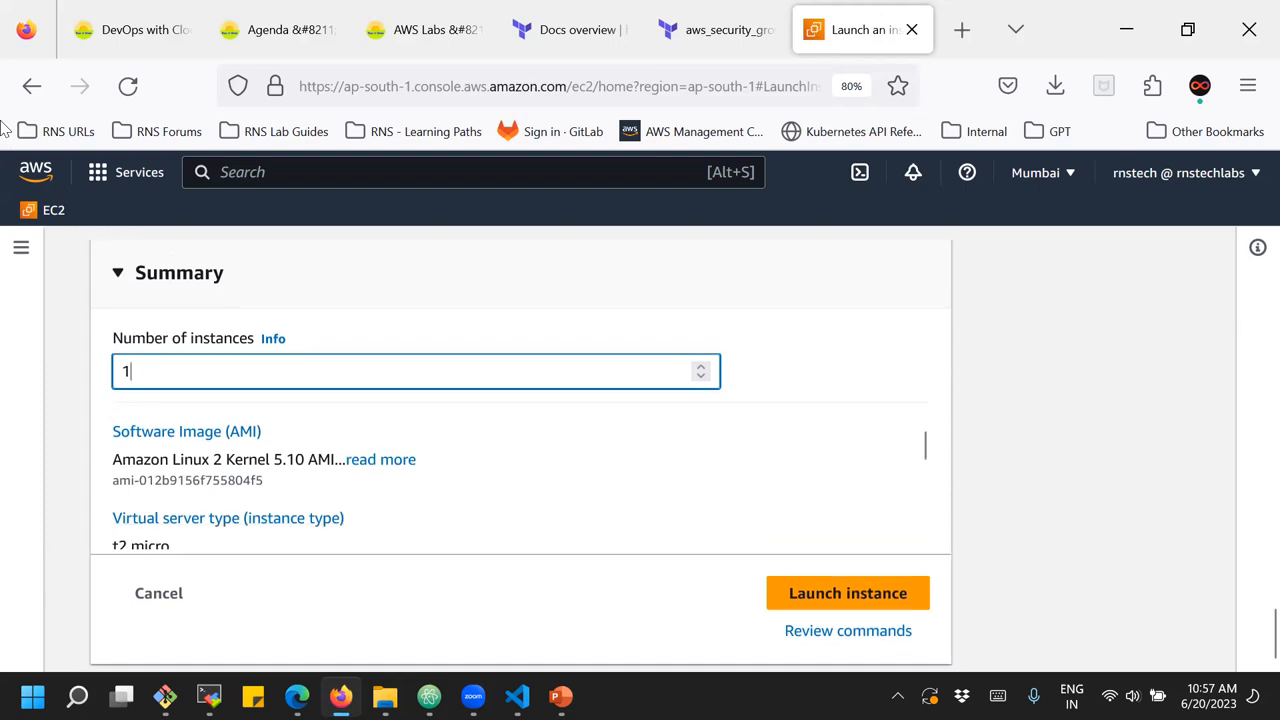
{"action": "left_click", "coordinate": [1070, 452]}
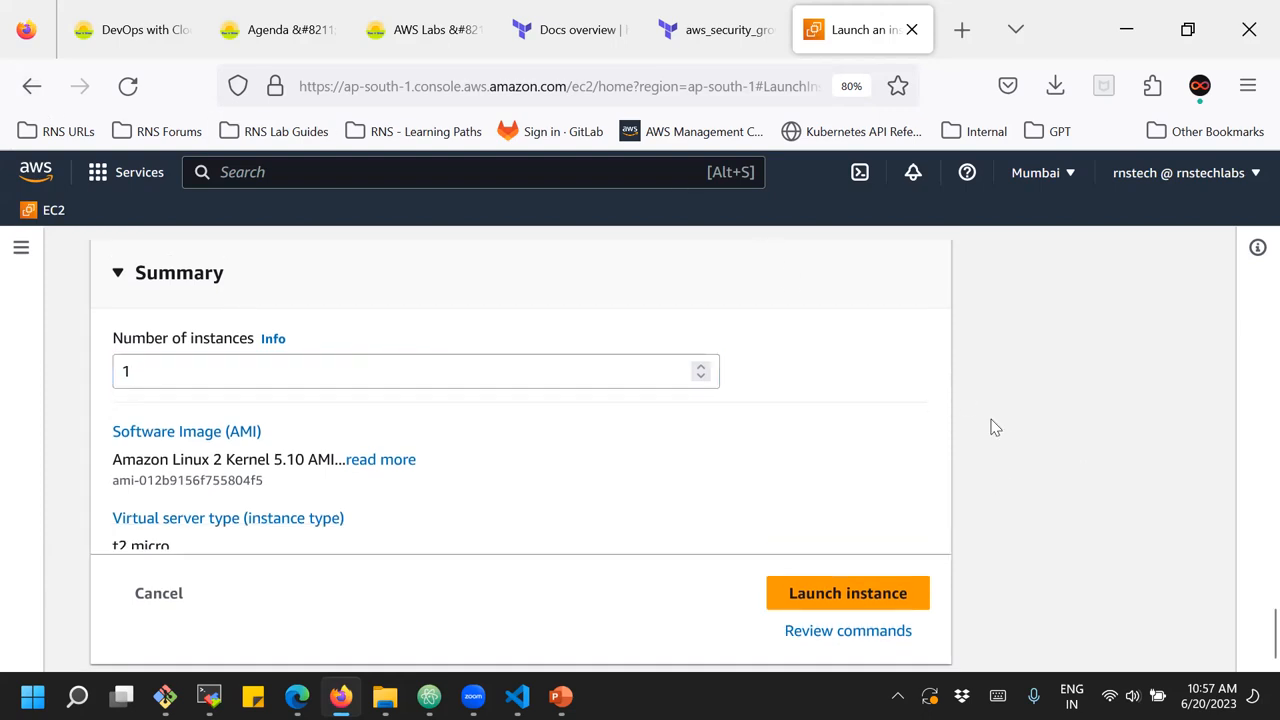
Review the firewall, storage volume and free tier allowance shown in the launch summary
{"action": "scroll", "coordinate": [205, 465], "scroll_direction": "down", "scroll_amount": 2}
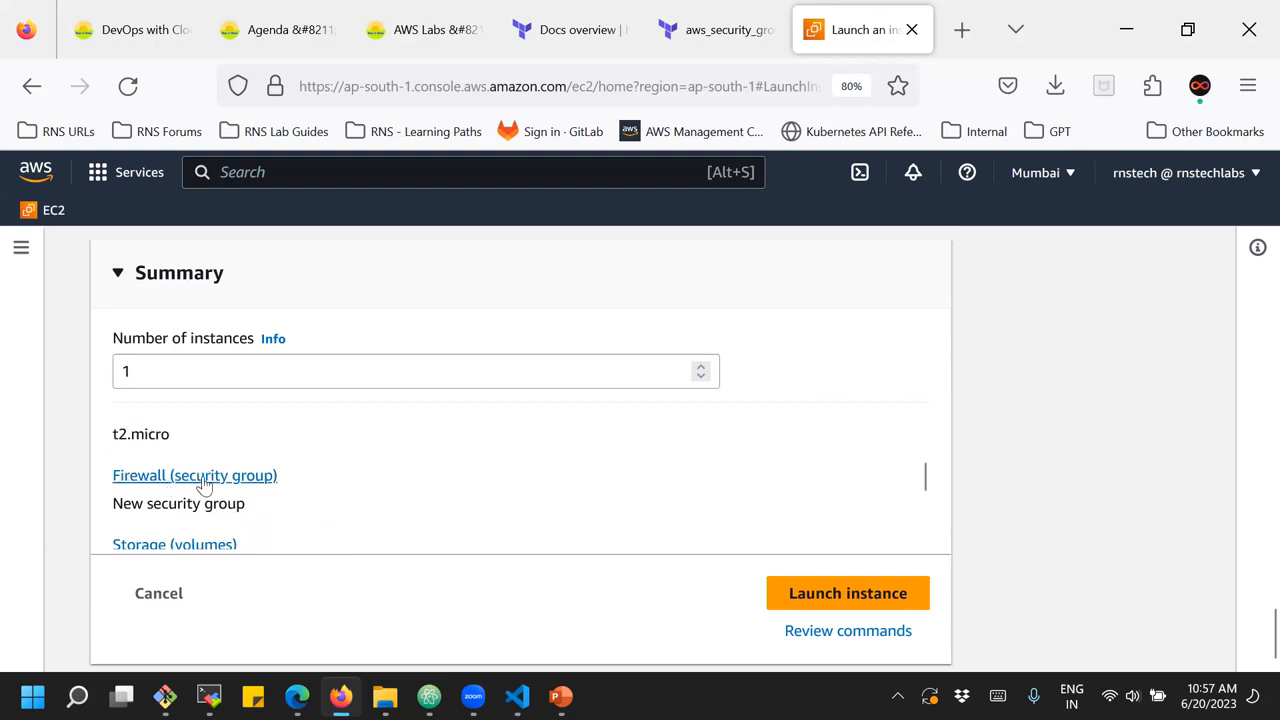
{"action": "scroll", "coordinate": [218, 488], "scroll_direction": "down", "scroll_amount": 2}
{"action": "scroll", "coordinate": [150, 482], "scroll_direction": "up", "scroll_amount": 2}
{"action": "scroll", "coordinate": [245, 500], "scroll_direction": "down", "scroll_amount": 2}
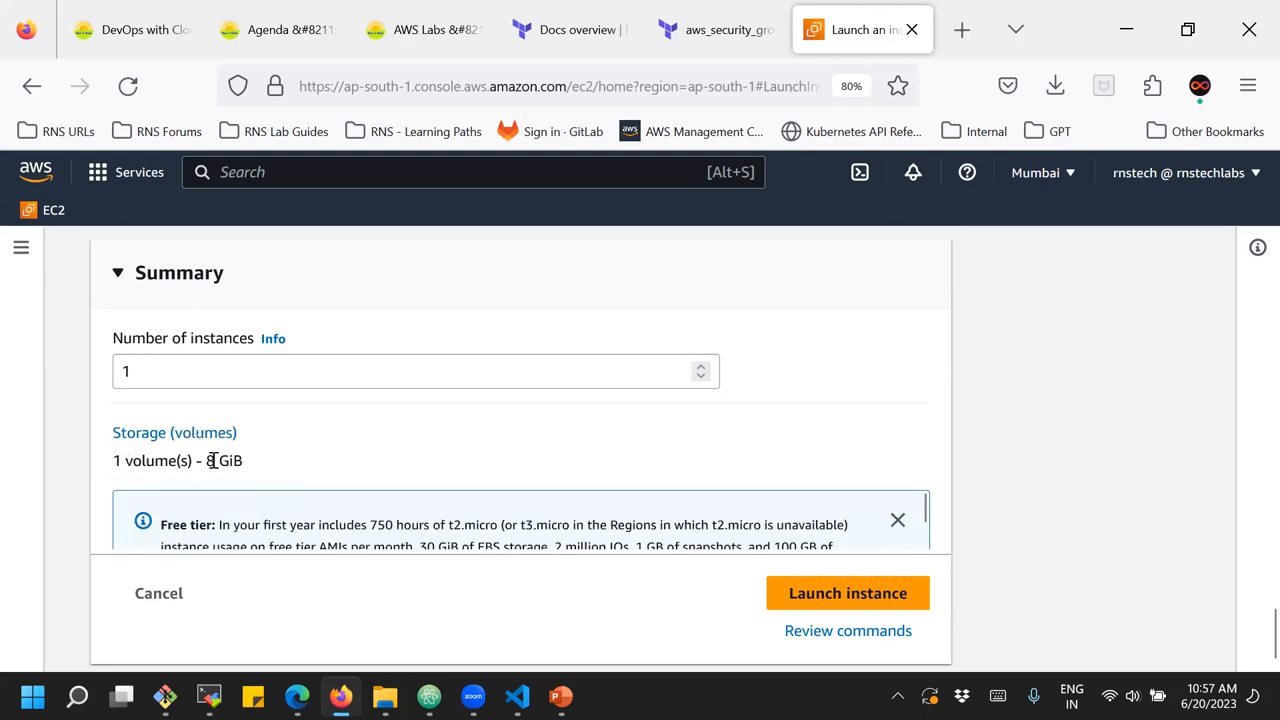
{"action": "left_click_drag", "start_coordinate": [202, 461], "coordinate": [250, 461]}
{"action": "left_click", "coordinate": [258, 459]}
{"action": "scroll", "coordinate": [256, 457], "scroll_direction": "down", "scroll_amount": 1}
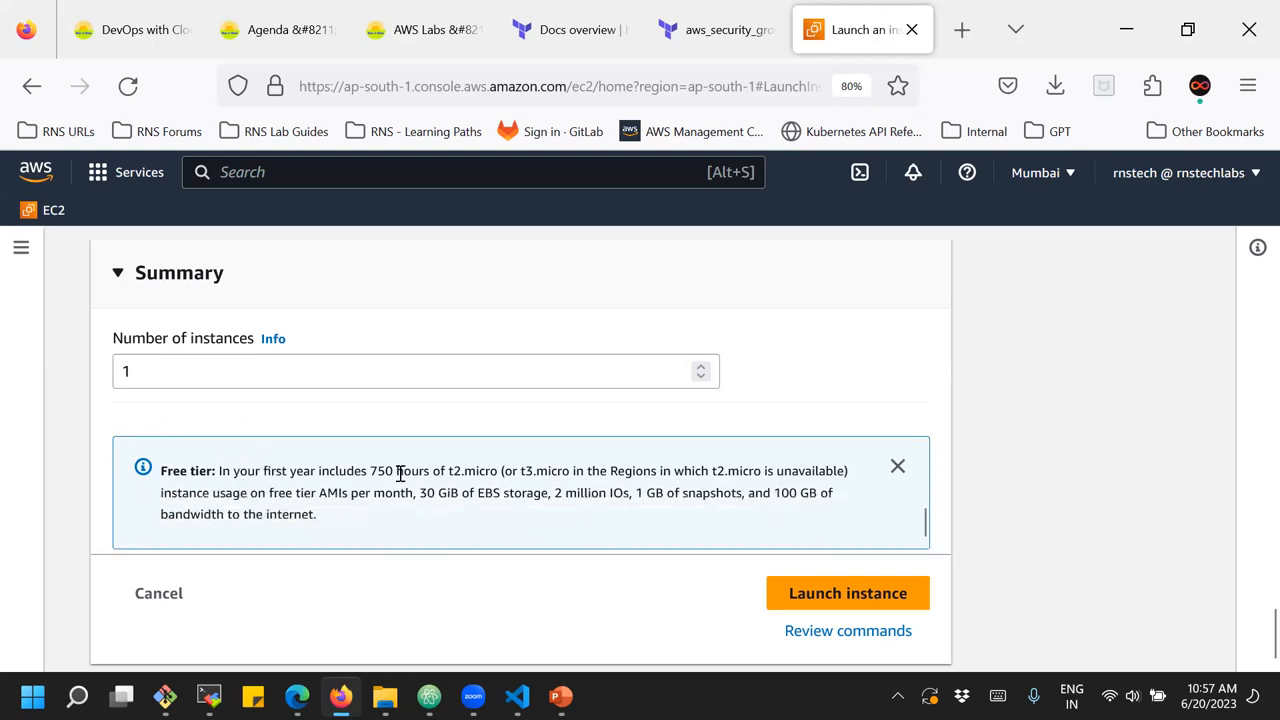
{"action": "left_click_drag", "start_coordinate": [373, 470], "coordinate": [494, 472]}
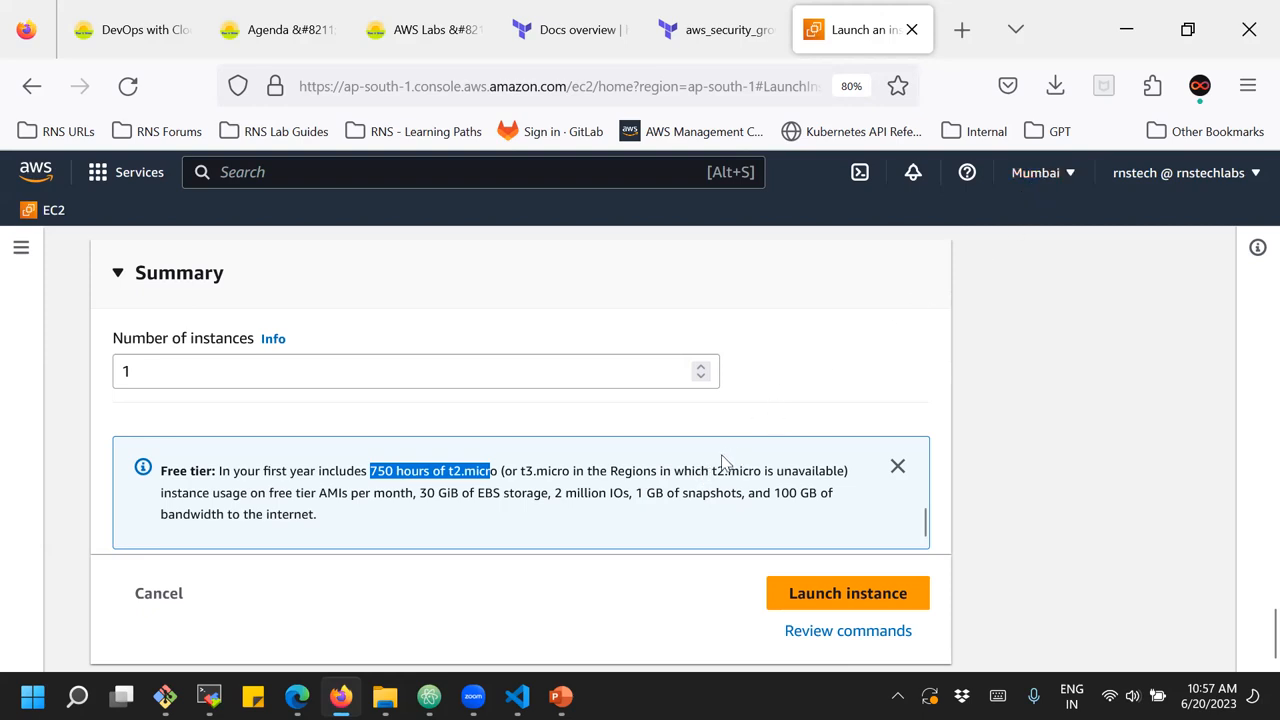
{"action": "left_click_drag", "start_coordinate": [518, 468], "coordinate": [585, 470]}
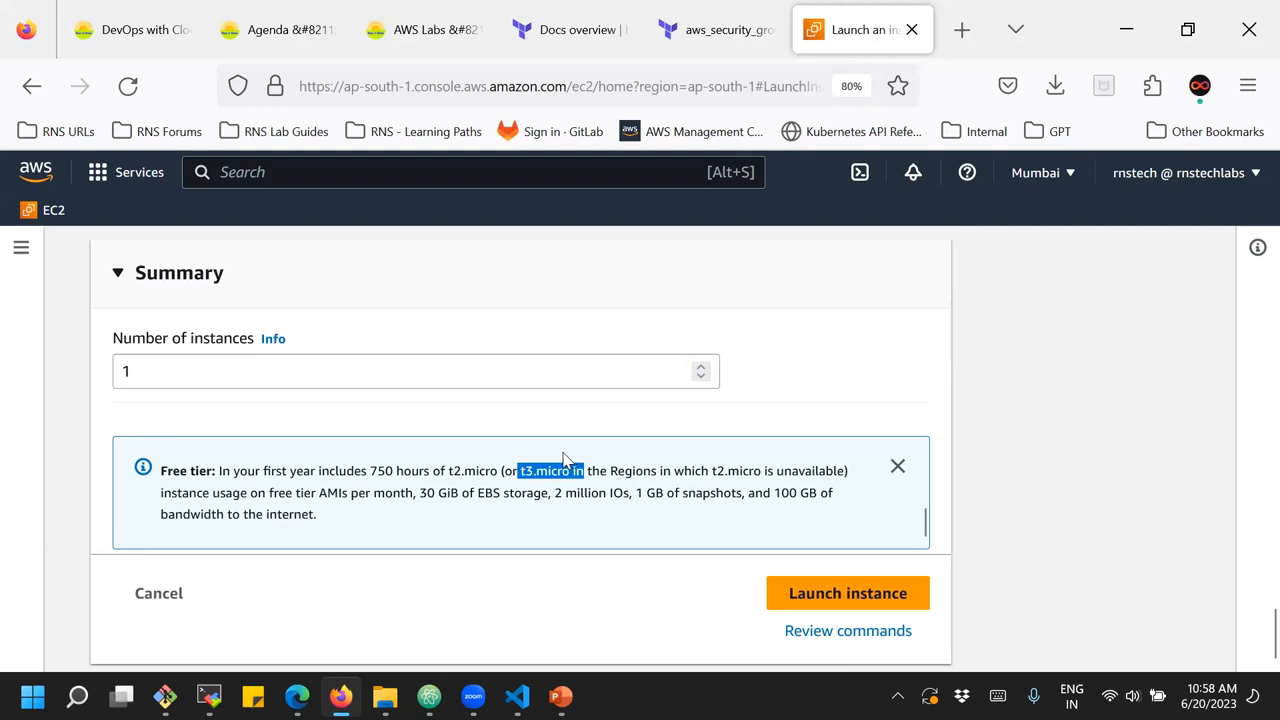
Launch the configured instance and expand its launch log
{"action": "scroll", "coordinate": [464, 508], "scroll_direction": "down", "scroll_amount": 1}
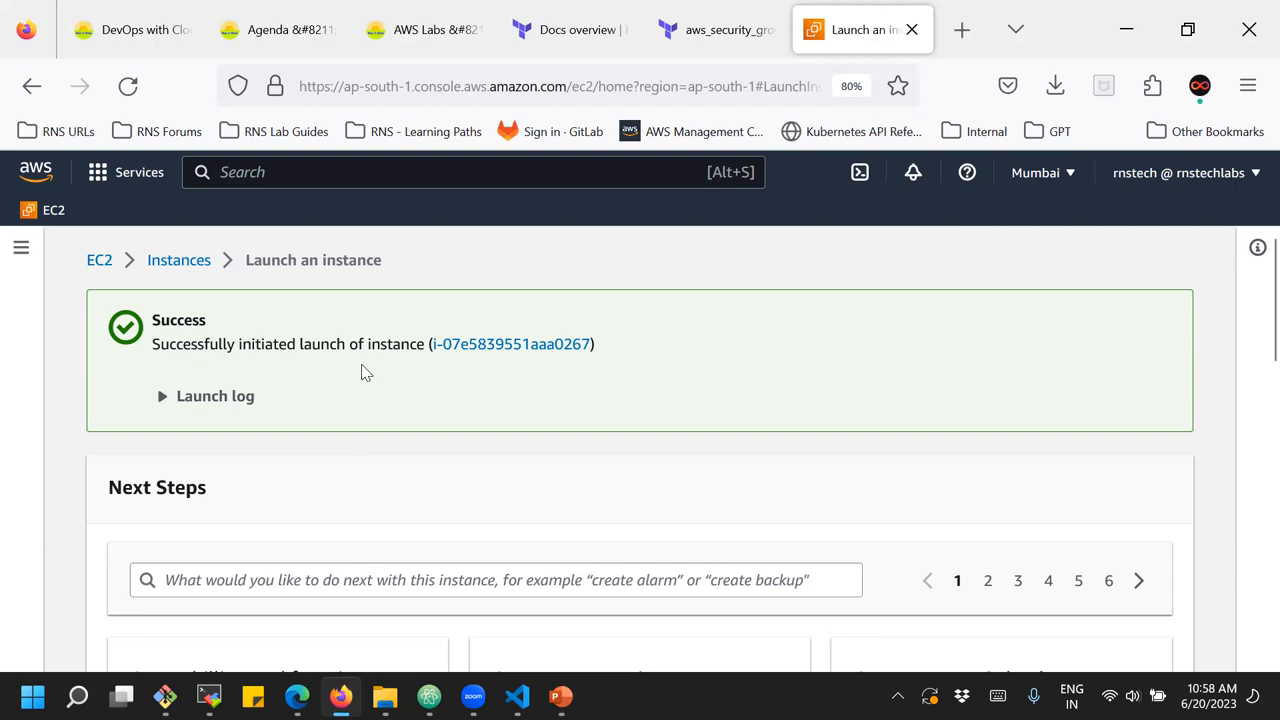
{"action": "left_click", "coordinate": [160, 398]}
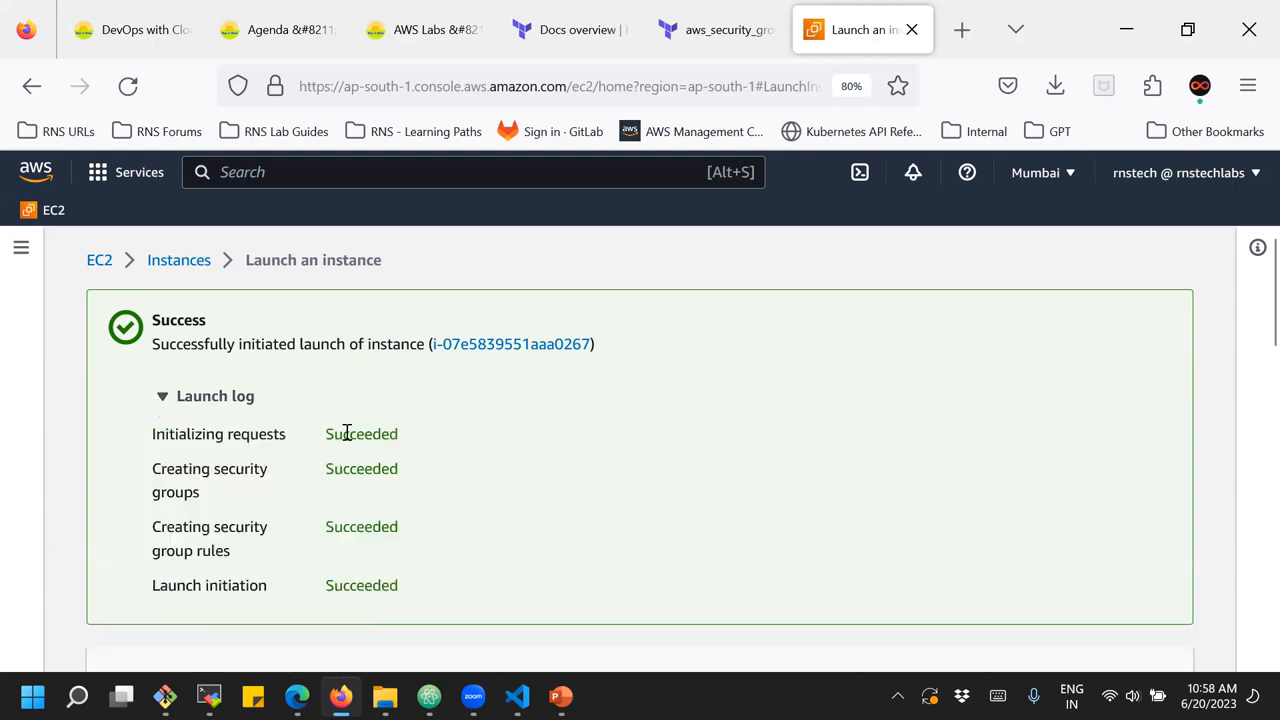
Go from the launch confirmation to the list of all EC2 instances
{"action": "scroll", "coordinate": [350, 578], "scroll_direction": "down", "scroll_amount": 3}
{"action": "scroll", "coordinate": [345, 585], "scroll_direction": "down", "scroll_amount": 12}
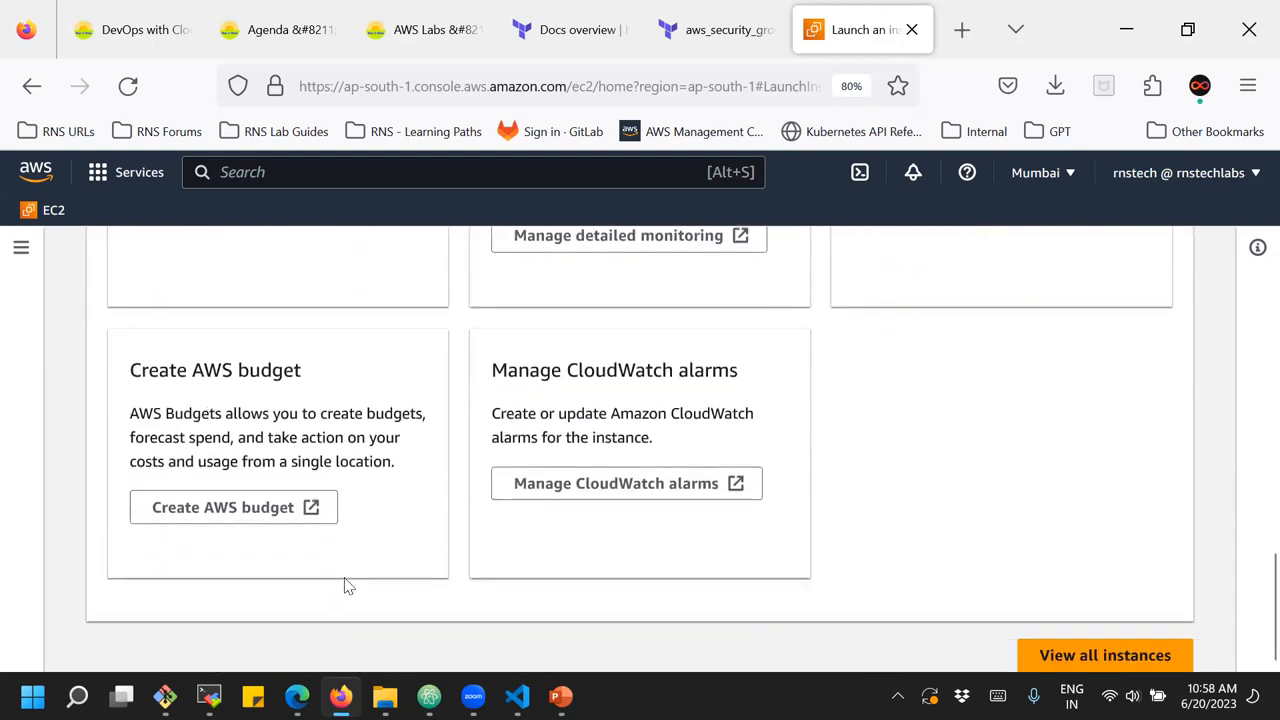
{"action": "left_click", "coordinate": [1080, 662]}
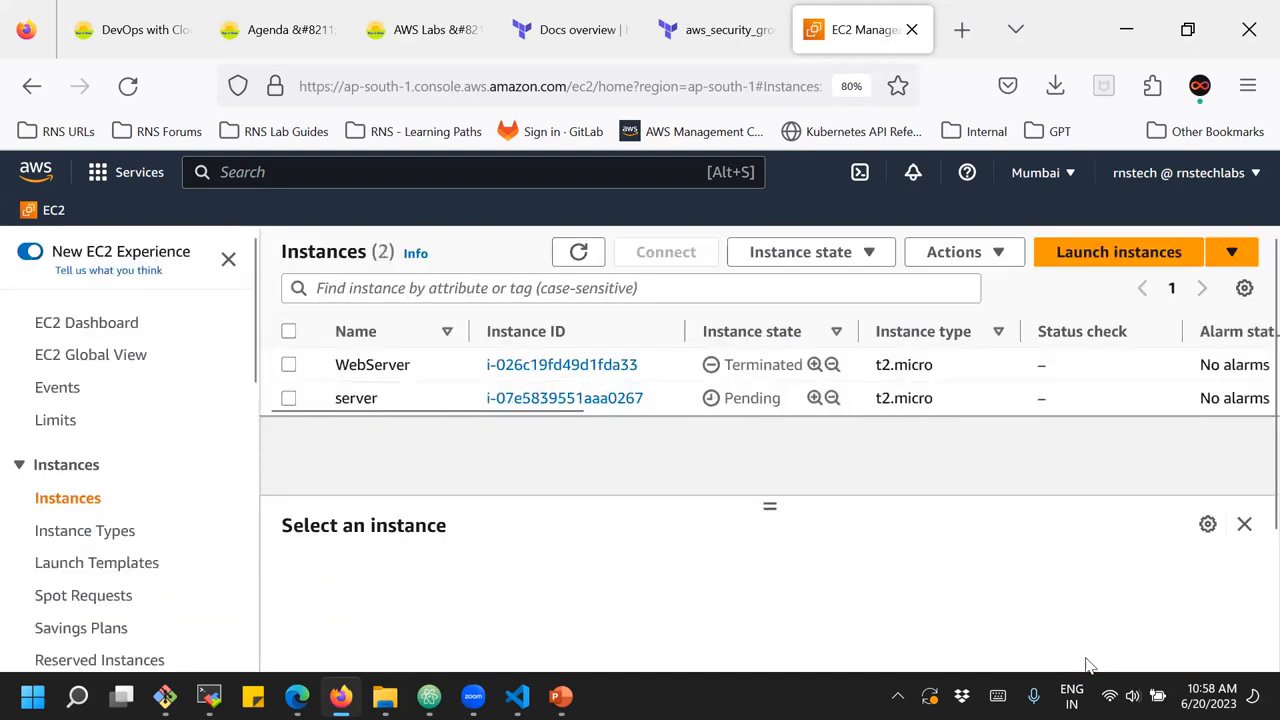
Check the new instance's state and status check in the instances list, refreshing the list twice
{"action": "mouse_move", "coordinate": [345, 398]}
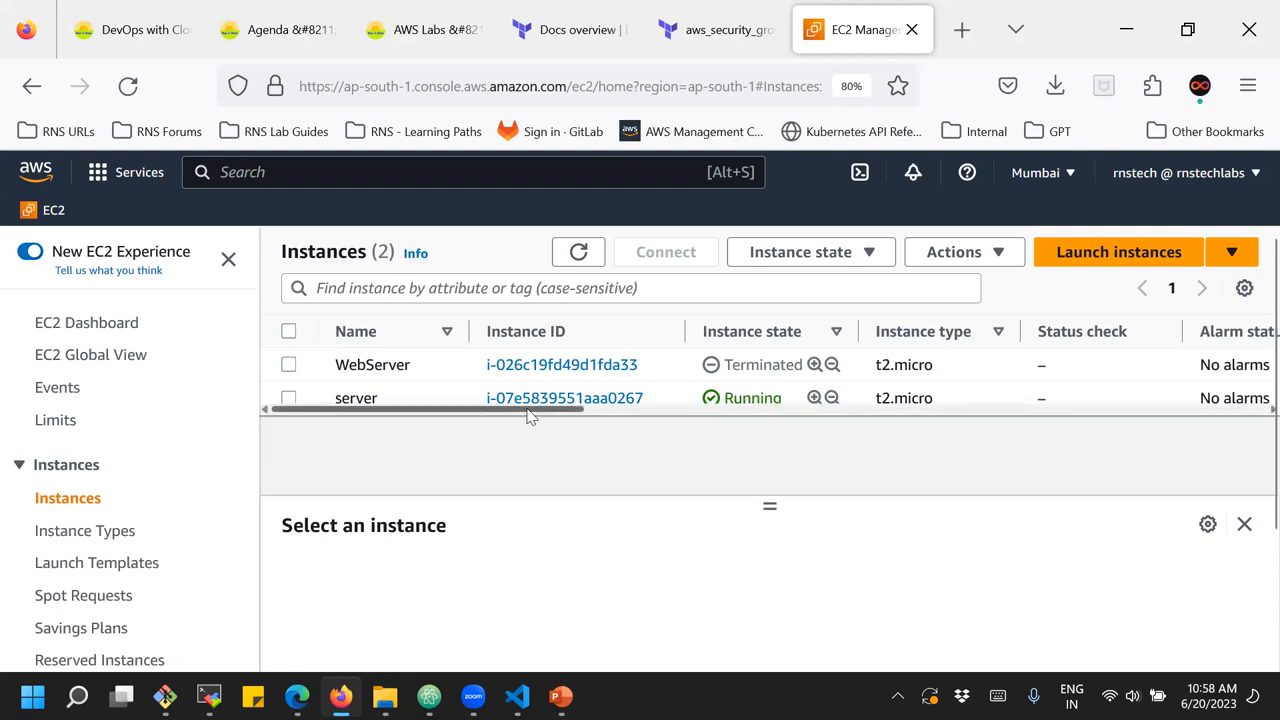
{"action": "left_click_drag", "start_coordinate": [530, 418], "coordinate": [628, 425]}
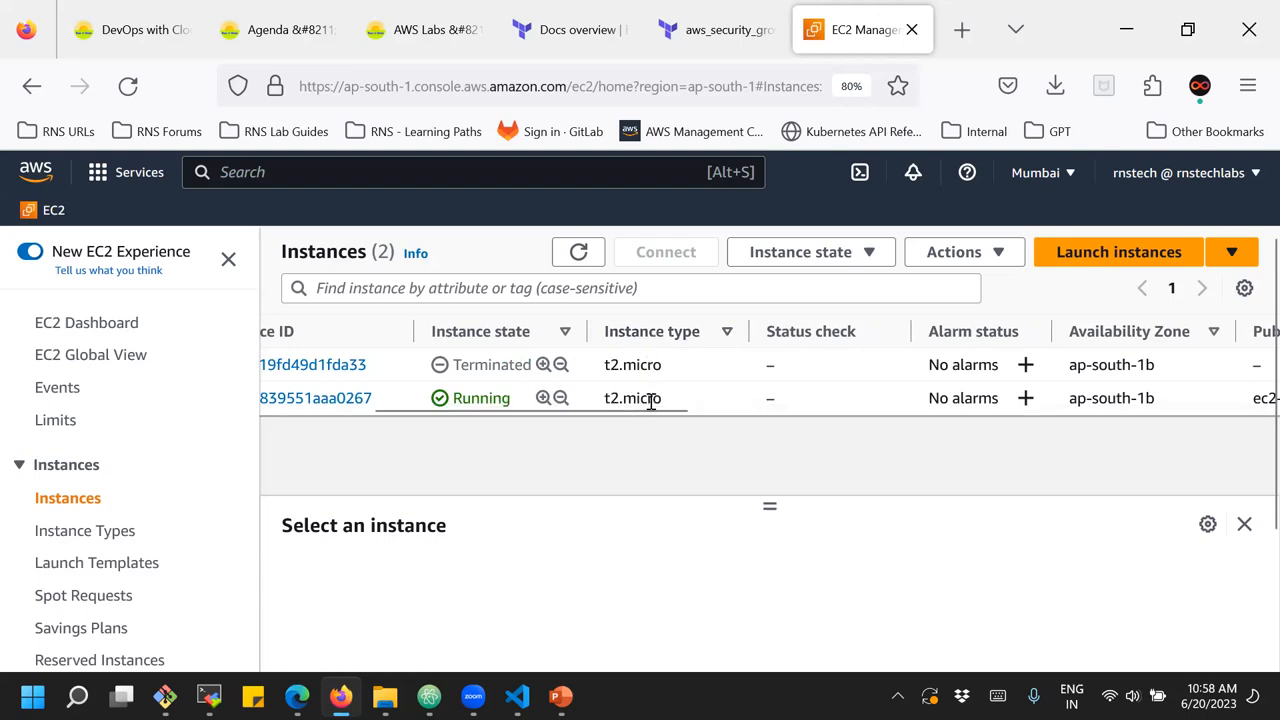
{"action": "left_click_drag", "start_coordinate": [658, 420], "coordinate": [717, 420]}
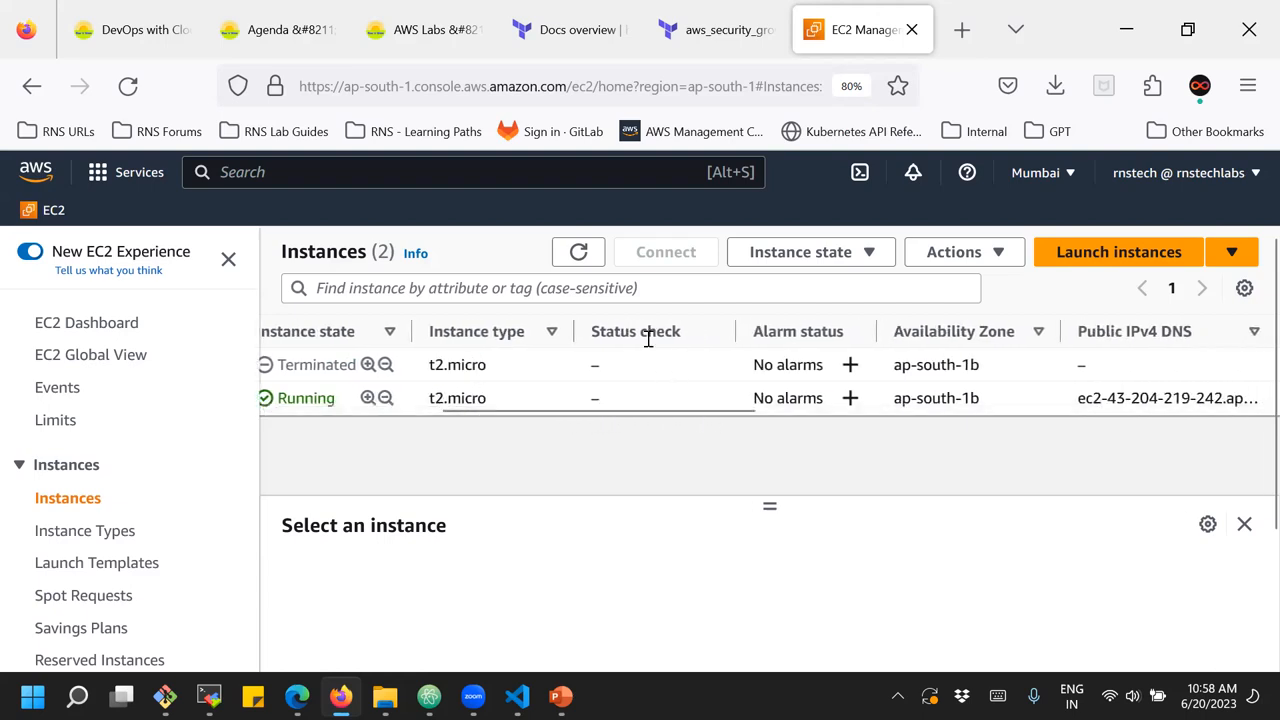
{"action": "left_click", "coordinate": [580, 250]}
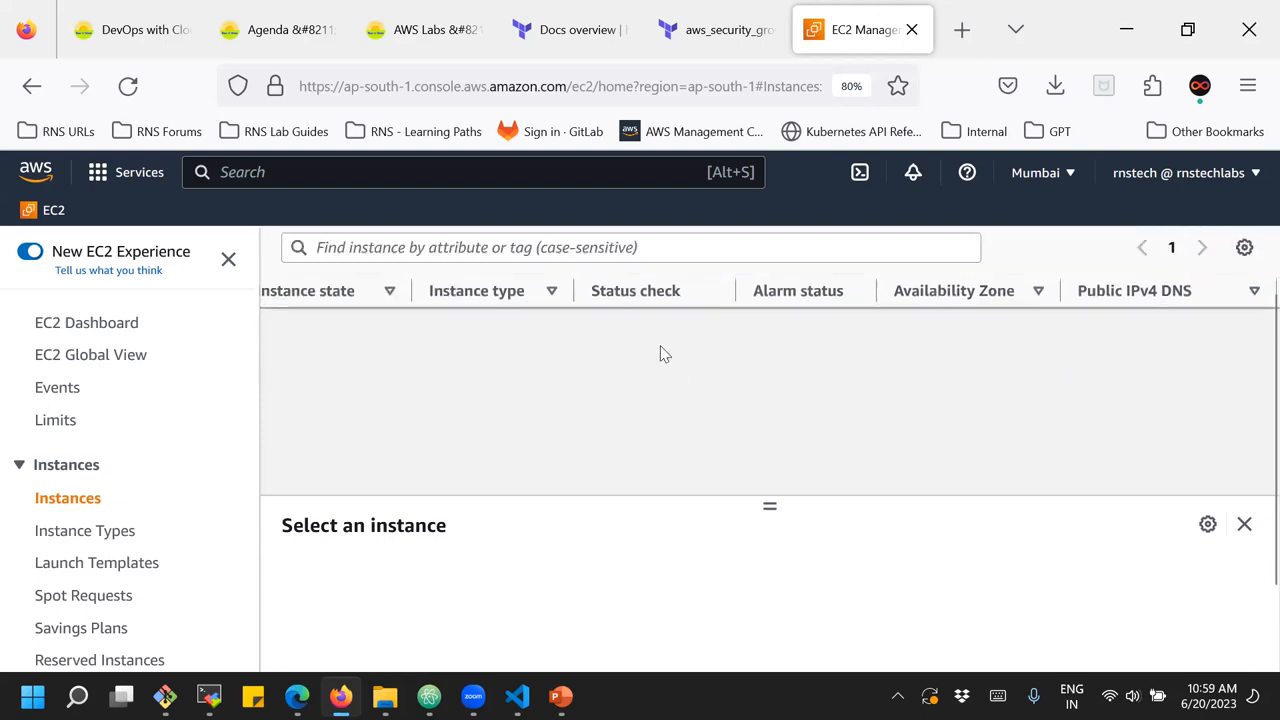
{"action": "left_click_drag", "start_coordinate": [660, 380], "coordinate": [475, 376]}
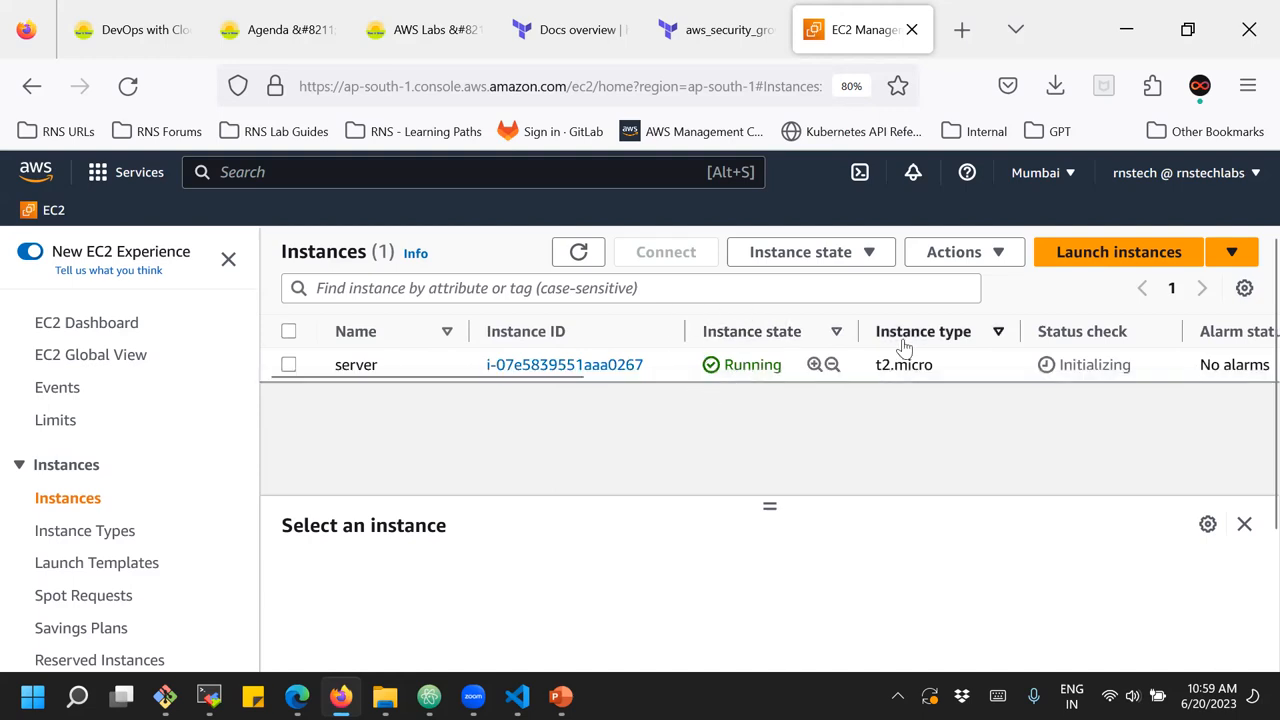
{"action": "left_click", "coordinate": [578, 252]}
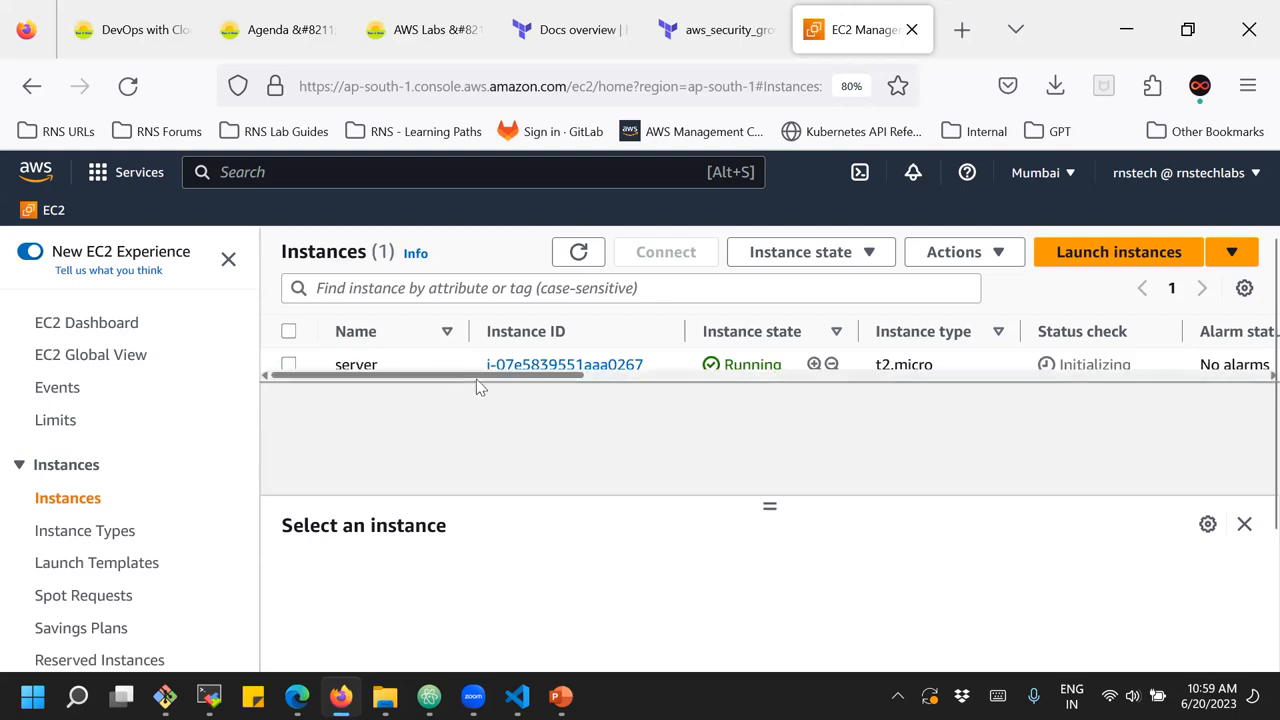
Examine the server instance's availability zone, public IPv4 address, monitoring, security group, key name and launch time in the list
{"action": "left_click_drag", "start_coordinate": [575, 379], "coordinate": [700, 410]}
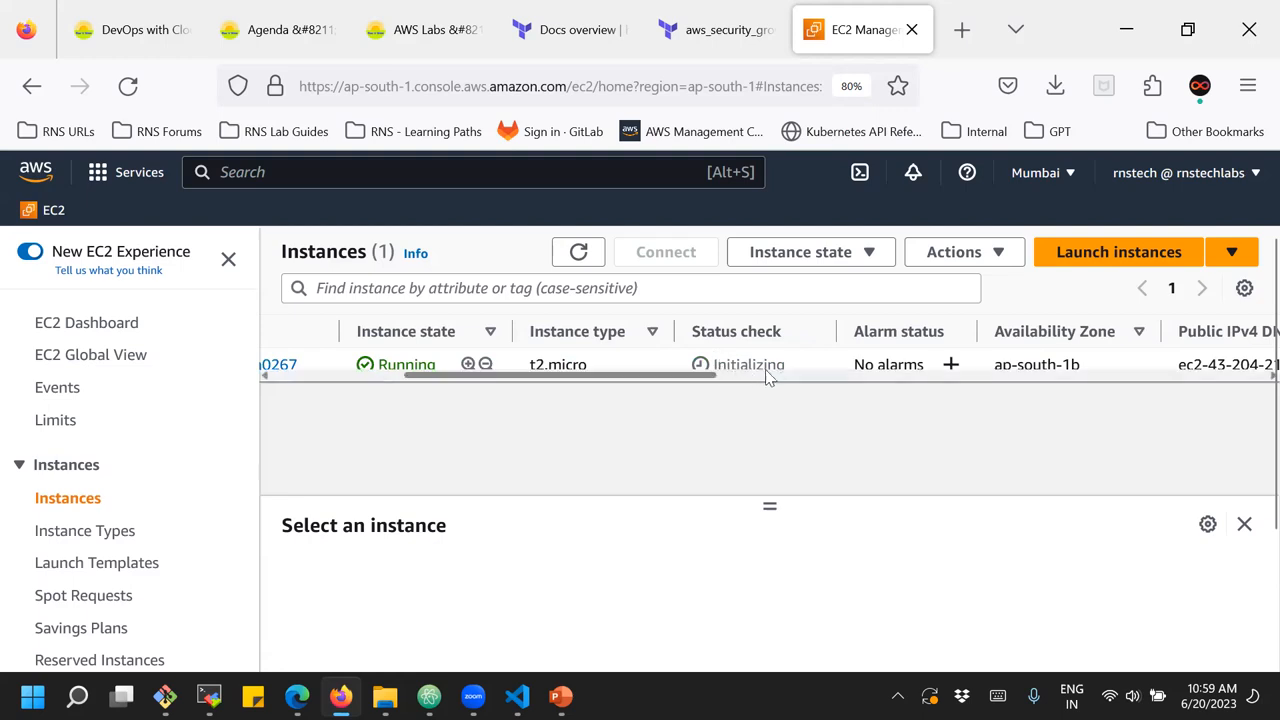
{"action": "left_click_drag", "start_coordinate": [707, 380], "coordinate": [797, 382]}
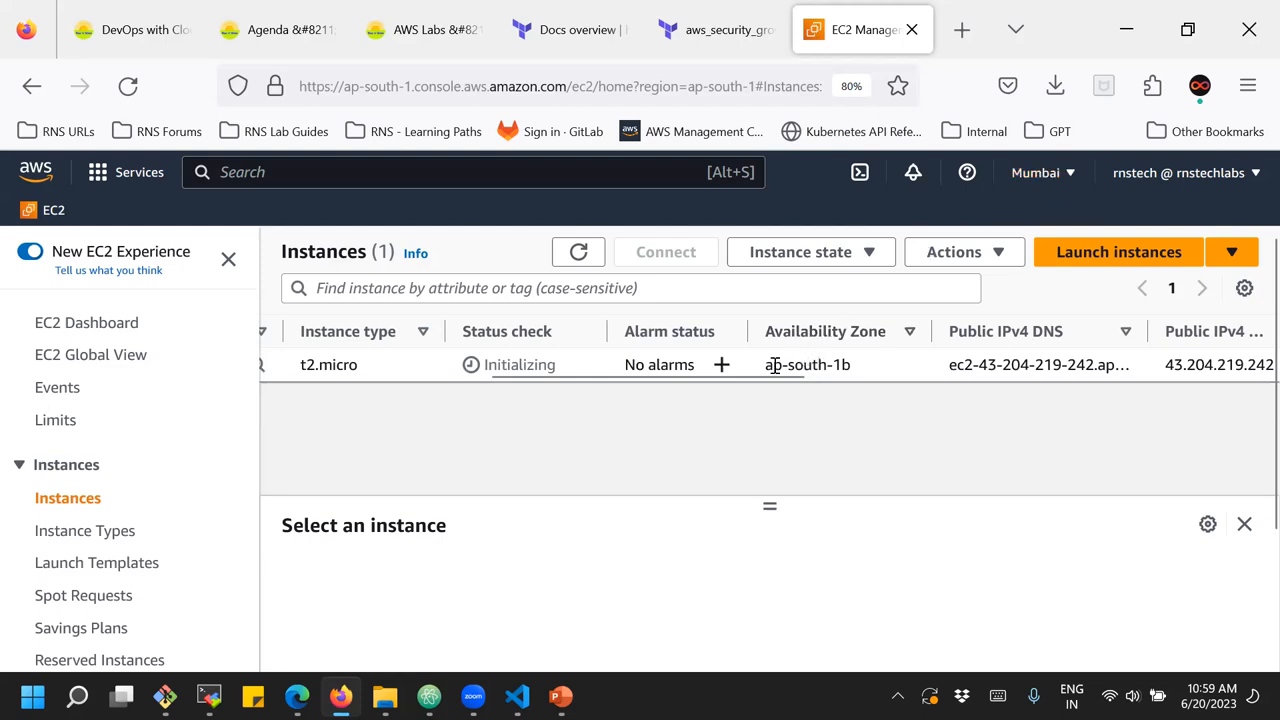
{"action": "left_click_drag", "start_coordinate": [765, 365], "coordinate": [844, 369]}
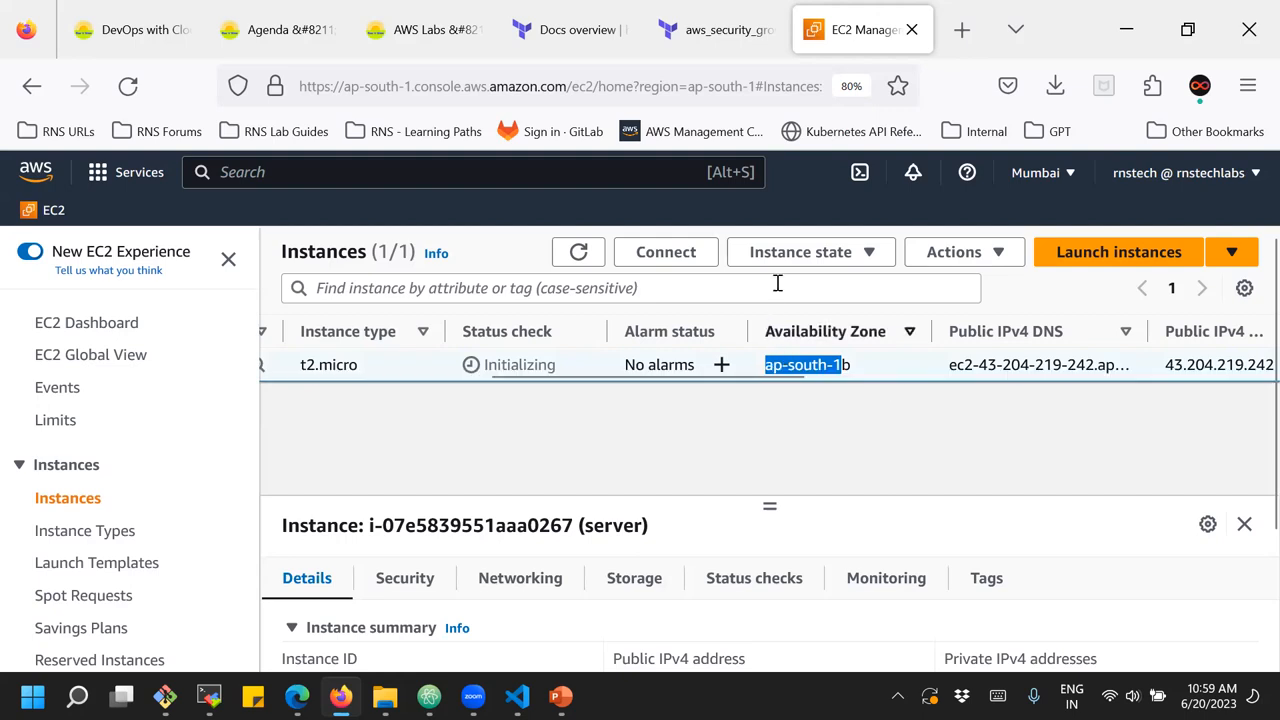
{"action": "left_click", "coordinate": [837, 411]}
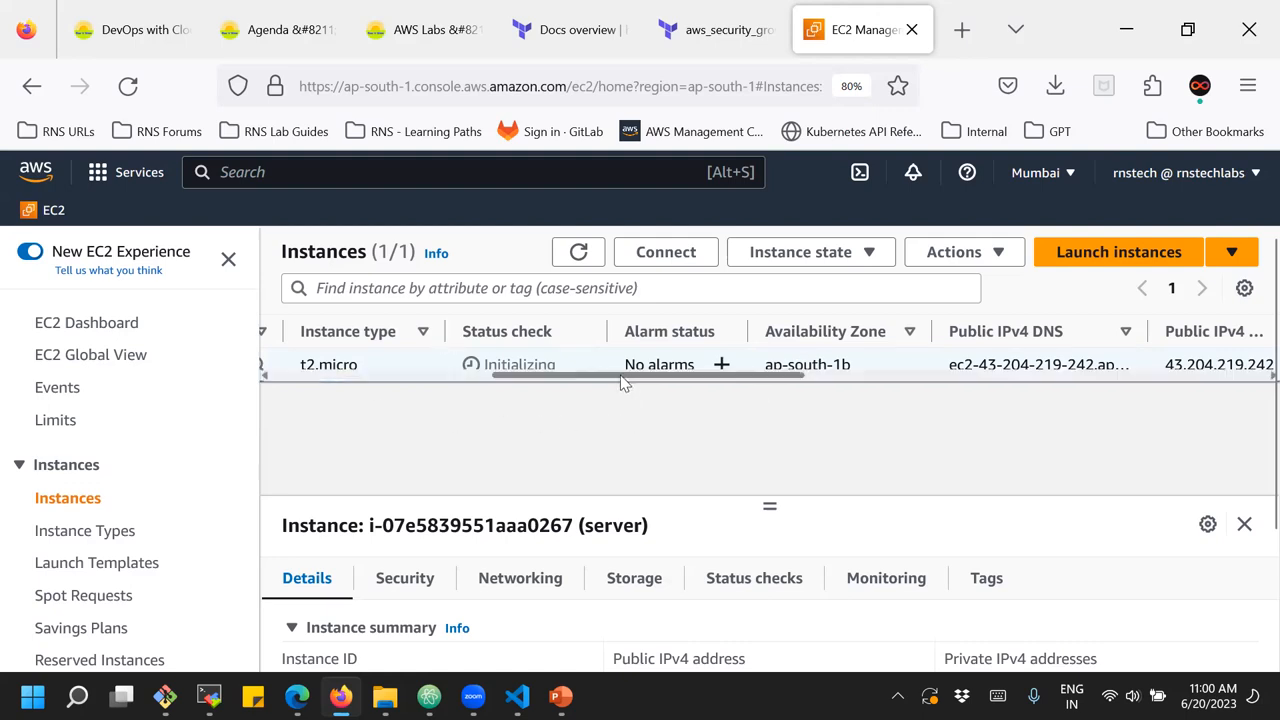
{"action": "left_click_drag", "start_coordinate": [656, 379], "coordinate": [755, 400]}
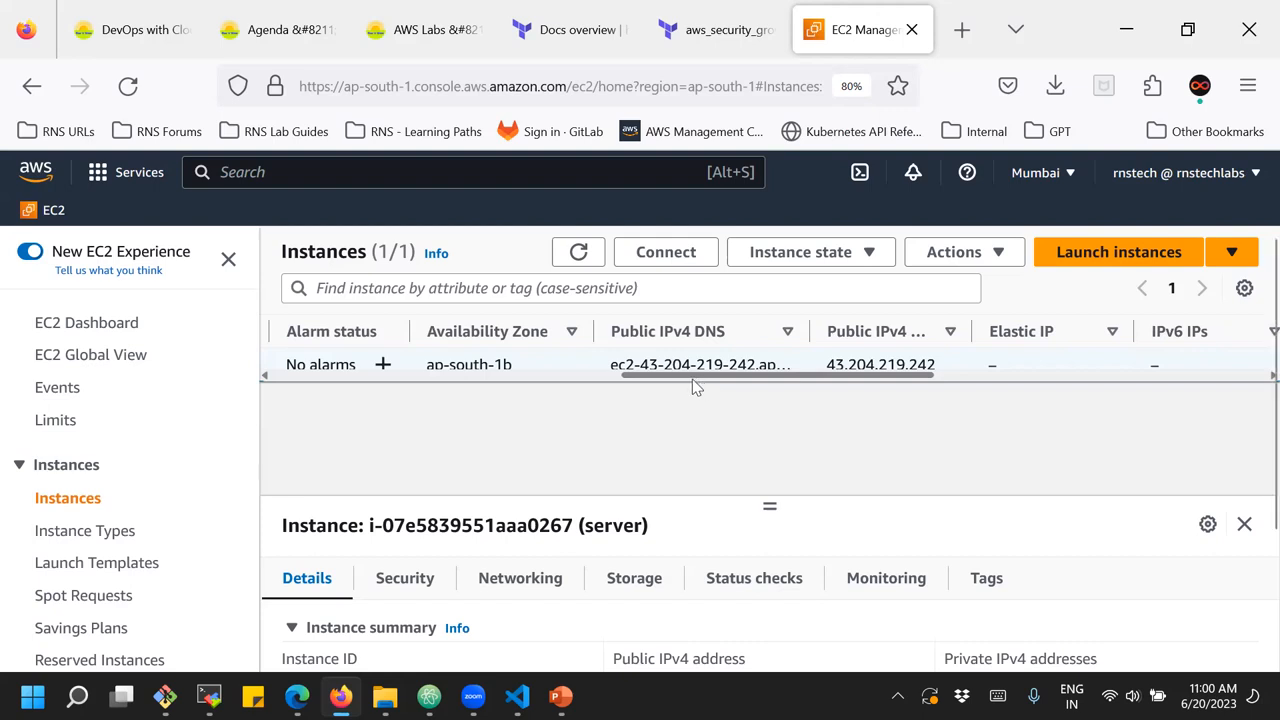
{"action": "left_click_drag", "start_coordinate": [836, 380], "coordinate": [961, 385]}
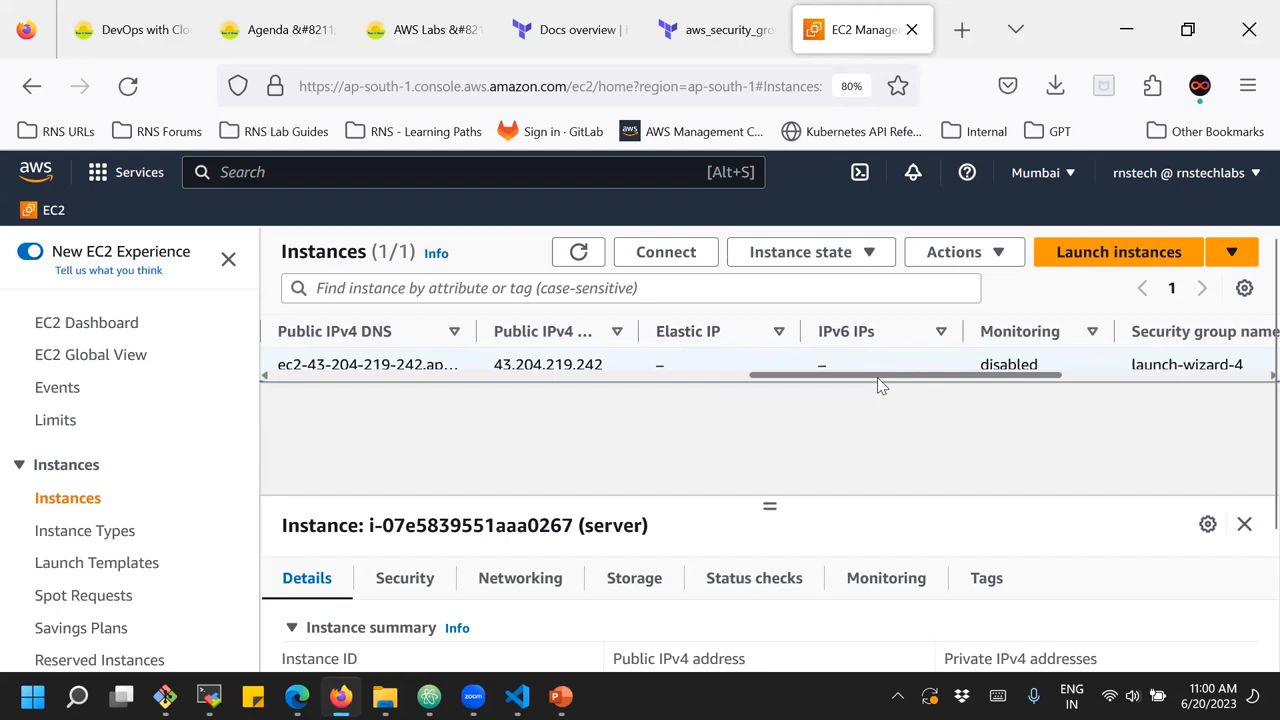
{"action": "left_click_drag", "start_coordinate": [877, 377], "coordinate": [966, 390]}
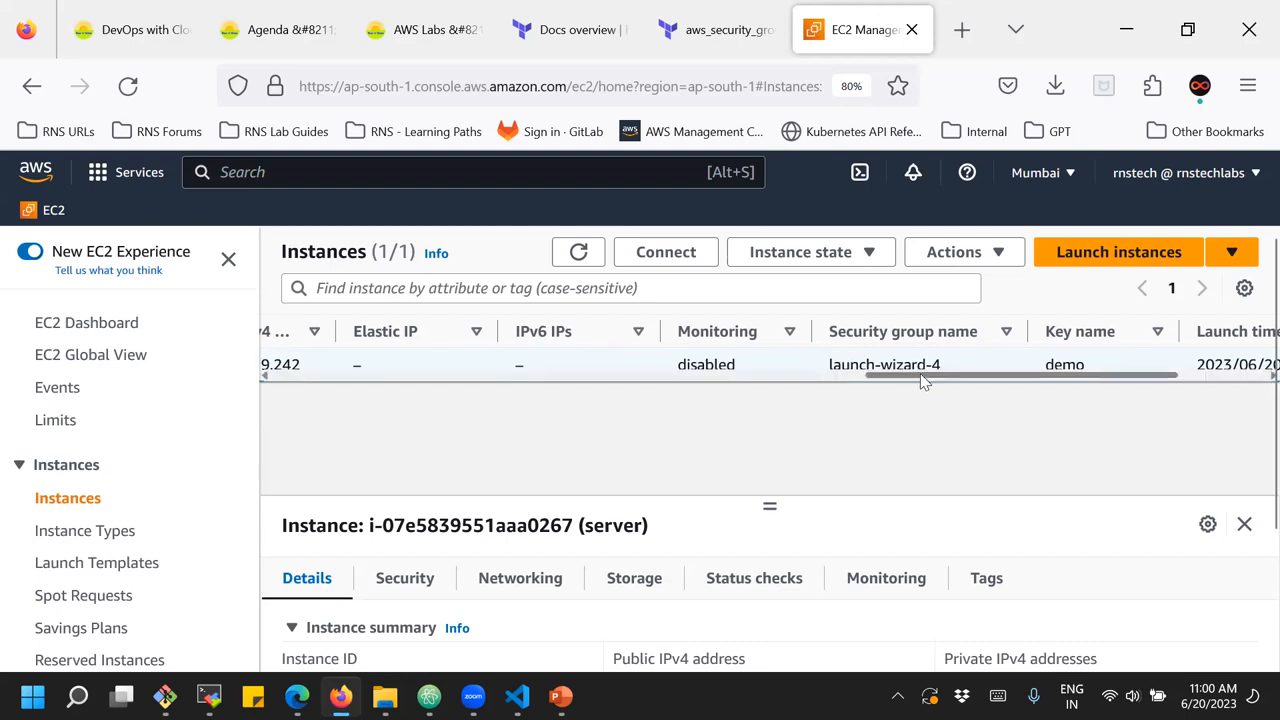
{"action": "scroll", "coordinate": [922, 380], "scroll_direction": "right", "scroll_amount": 3}
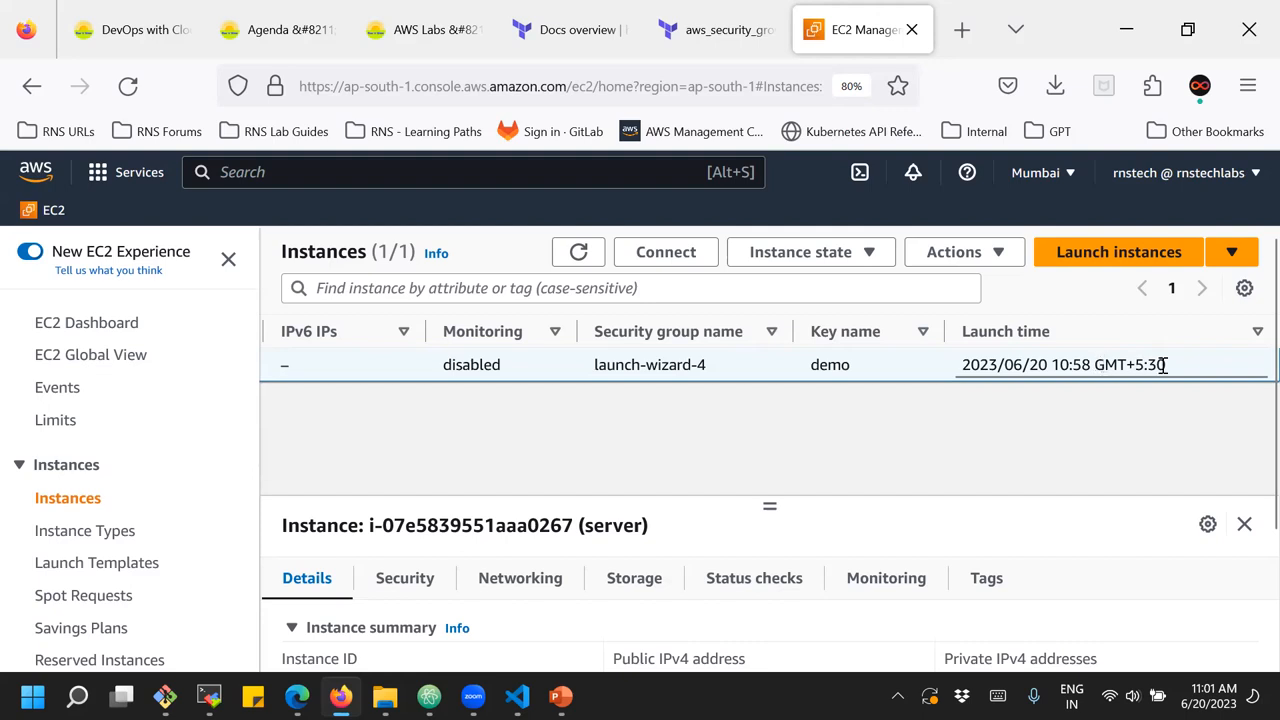
{"action": "left_click_drag", "start_coordinate": [1166, 364], "coordinate": [1100, 364]}
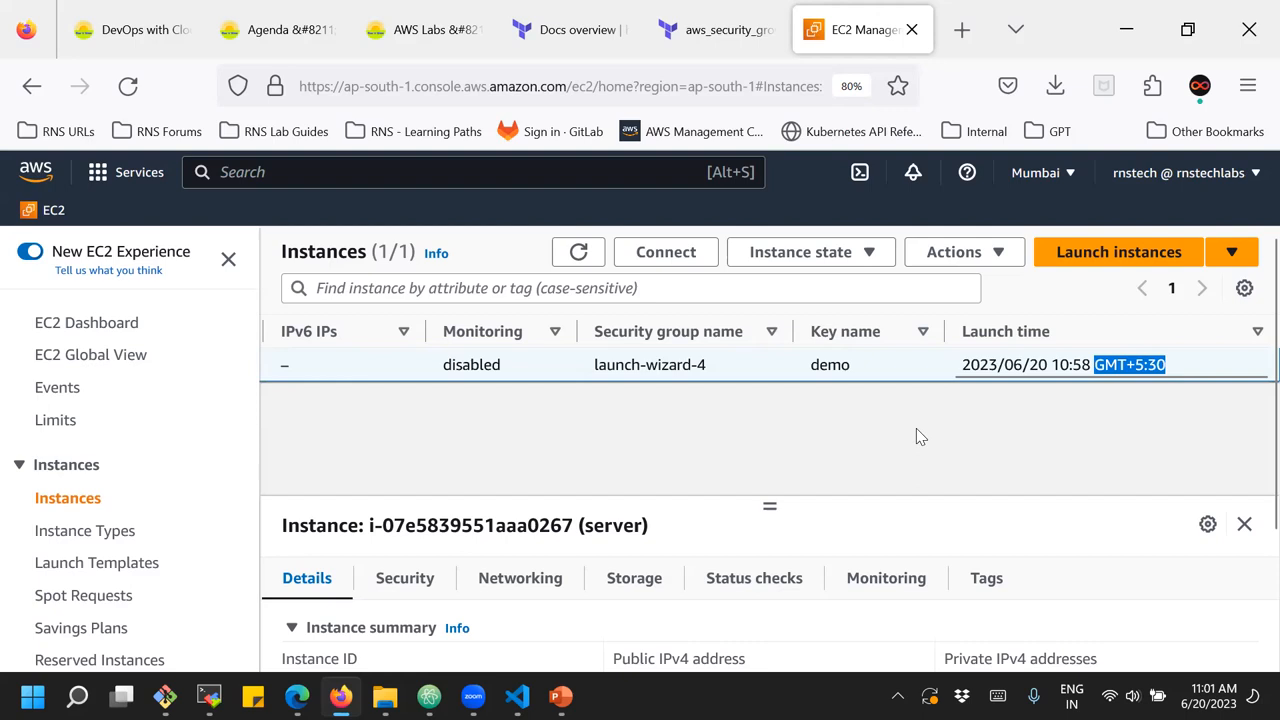
Try to enlarge the instance details pane and look over the instance summary
{"action": "left_click_drag", "start_coordinate": [772, 511], "coordinate": [786, 428]}
{"action": "scroll", "coordinate": [429, 608], "scroll_direction": "down", "scroll_amount": 2}
{"action": "scroll", "coordinate": [409, 600], "scroll_direction": "up", "scroll_amount": 2}
{"action": "scroll", "coordinate": [520, 634], "scroll_direction": "down", "scroll_amount": 2}
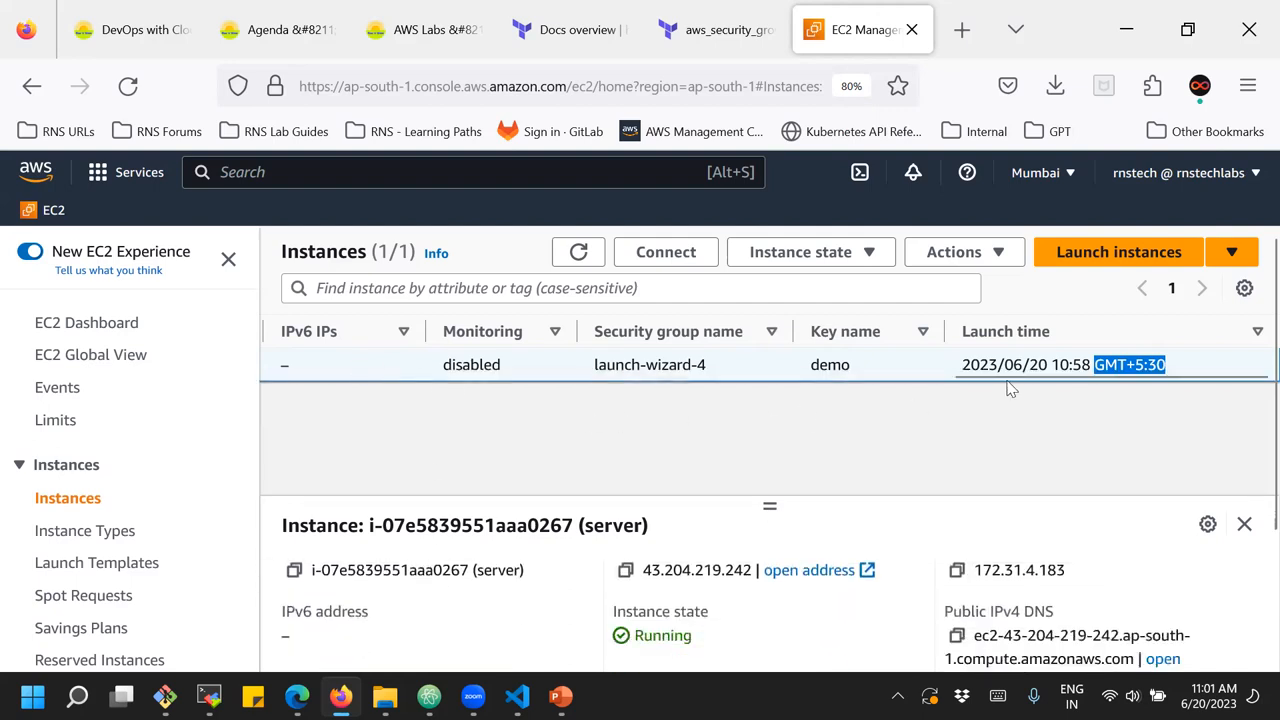
Deselect the server instance in the list and select it again to show its details
{"action": "scroll", "coordinate": [907, 383], "scroll_direction": "left", "scroll_amount": 1}
{"action": "scroll", "coordinate": [904, 375], "scroll_direction": "left", "scroll_amount": 5}
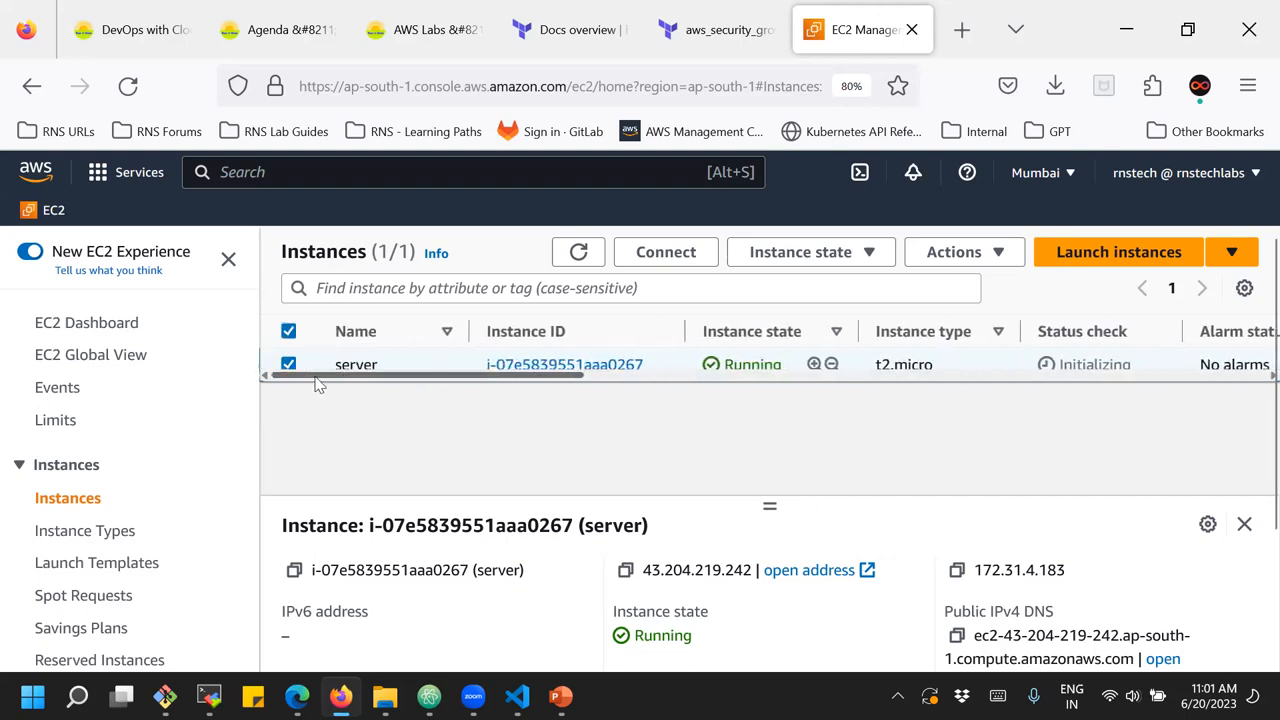
{"action": "left_click", "coordinate": [288, 365]}
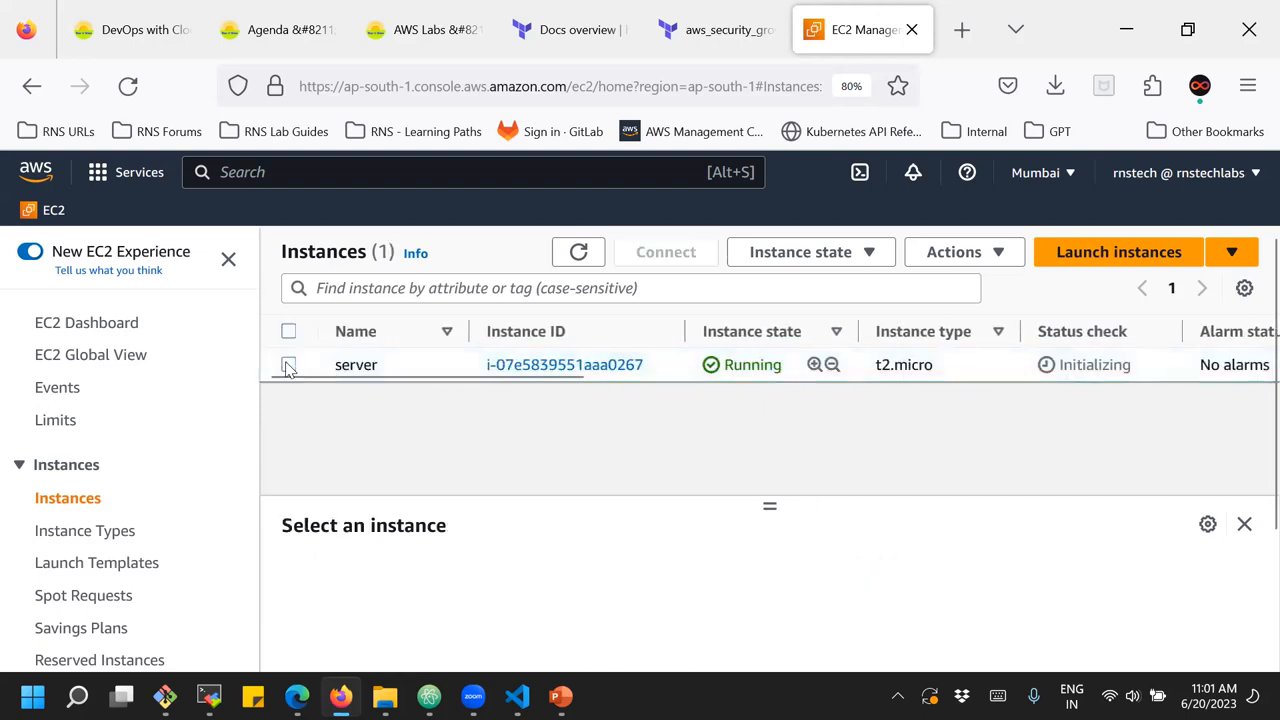
{"action": "left_click", "coordinate": [288, 365]}
Read through the server instance's details, from its IP addresses and hostname to its subnet and assigned key pair
{"action": "scroll", "coordinate": [438, 620], "scroll_direction": "down", "scroll_amount": 3}
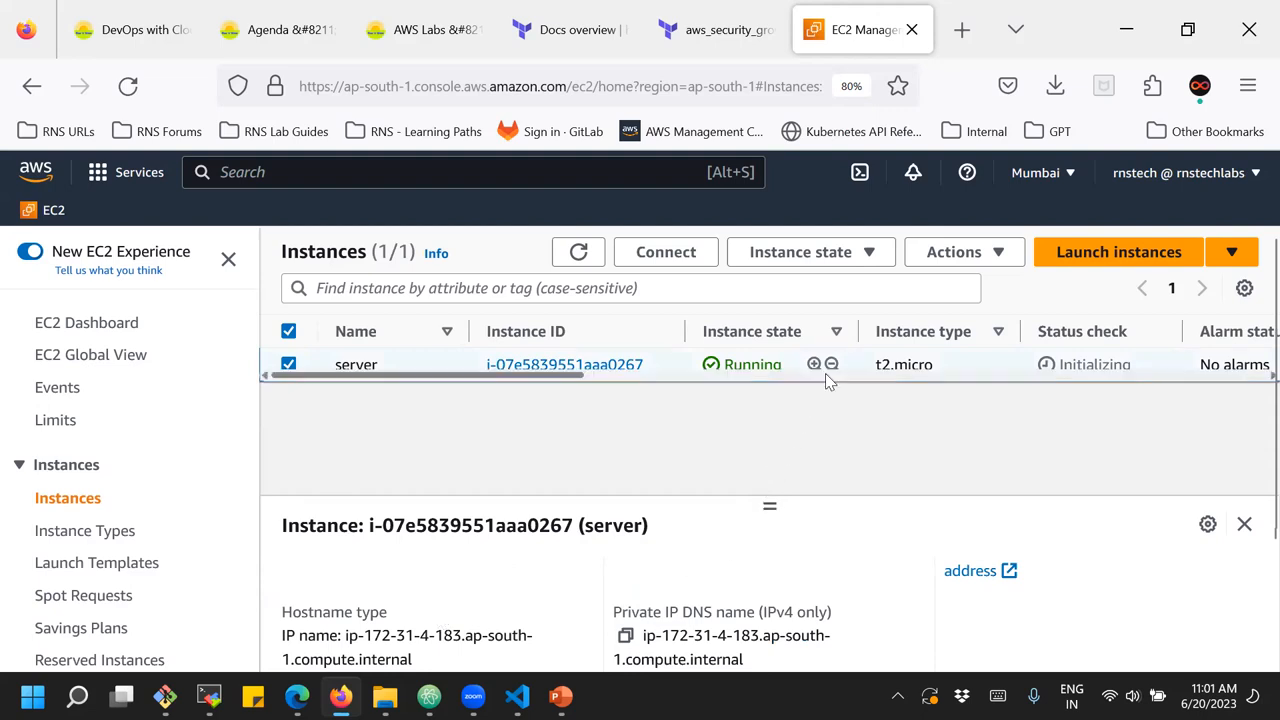
{"action": "scroll", "coordinate": [535, 601], "scroll_direction": "up", "scroll_amount": 3}
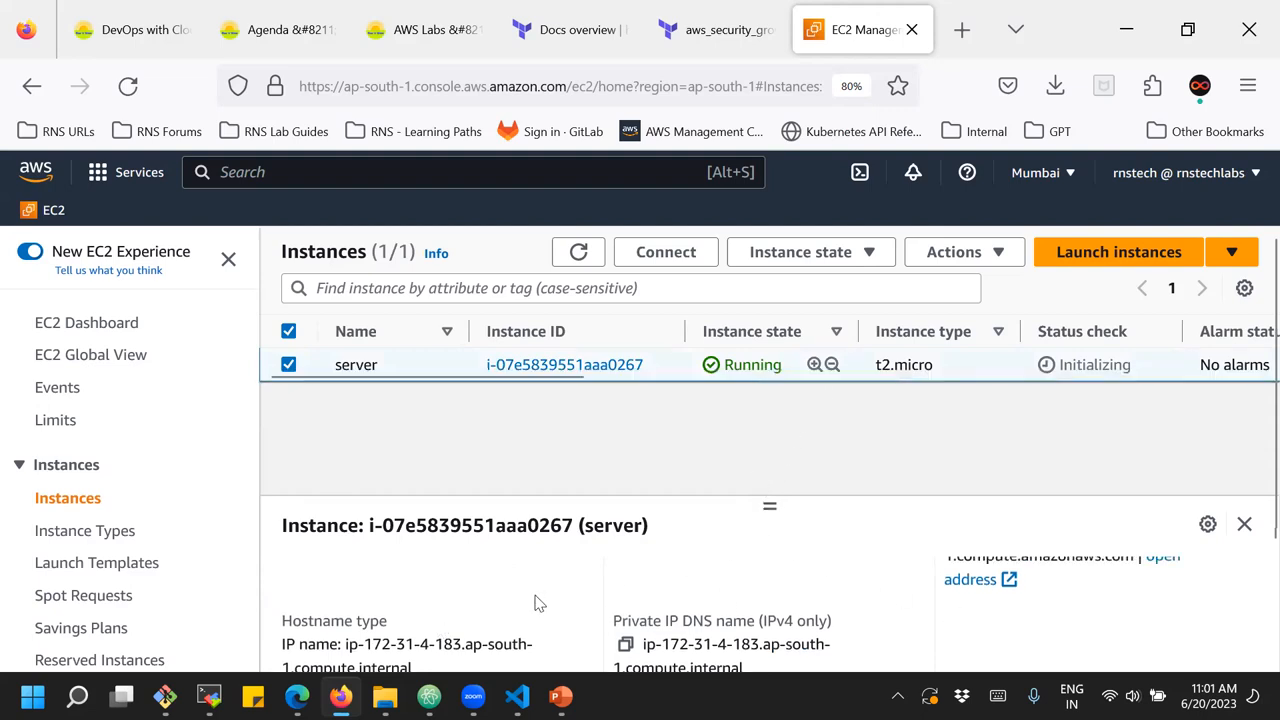
{"action": "scroll", "coordinate": [535, 601], "scroll_direction": "down", "scroll_amount": 3}
{"action": "scroll", "coordinate": [349, 608], "scroll_direction": "up", "scroll_amount": 3}
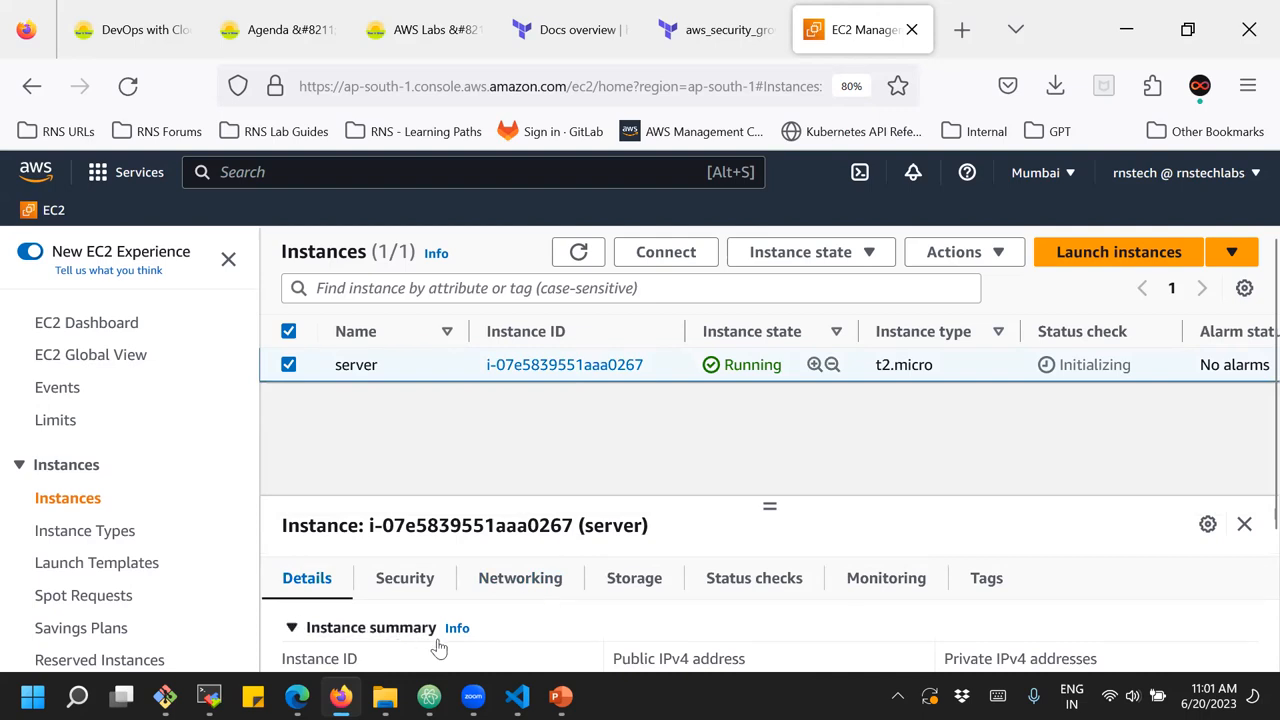
{"action": "scroll", "coordinate": [449, 648], "scroll_direction": "down", "scroll_amount": 3}
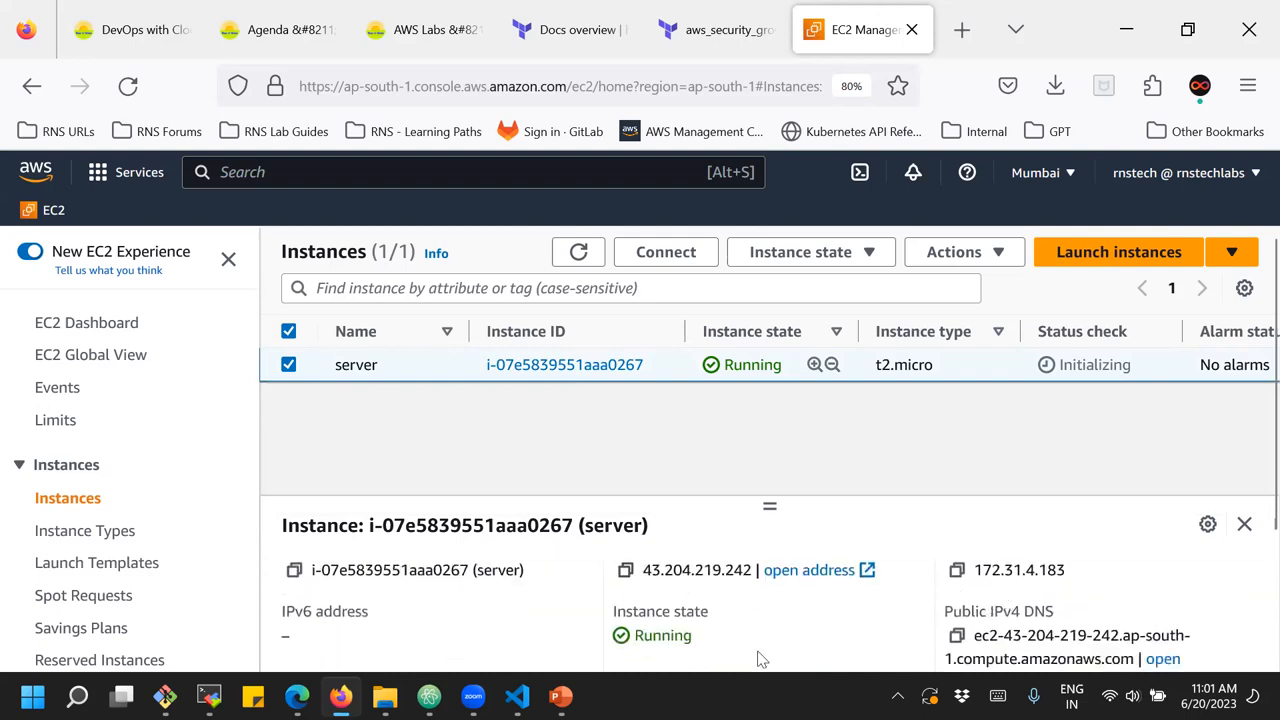
{"action": "scroll", "coordinate": [1007, 620], "scroll_direction": "down", "scroll_amount": 2}
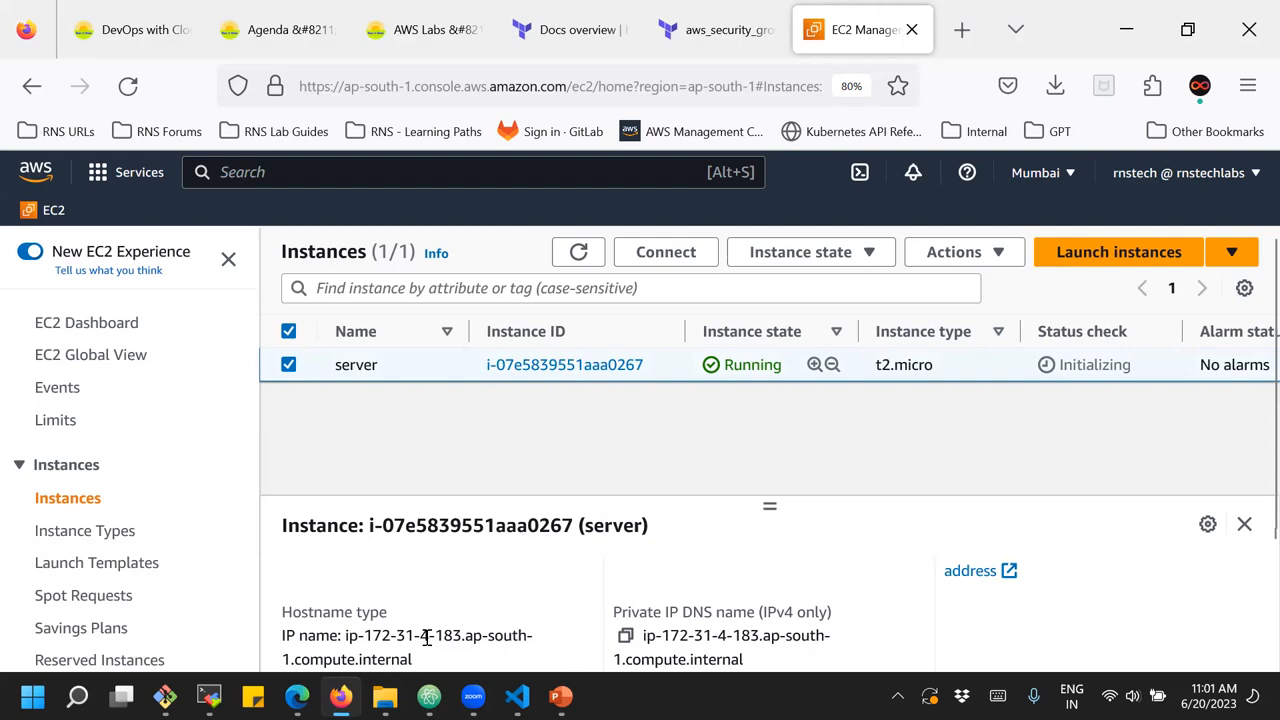
{"action": "scroll", "coordinate": [386, 636], "scroll_direction": "down", "scroll_amount": 2}
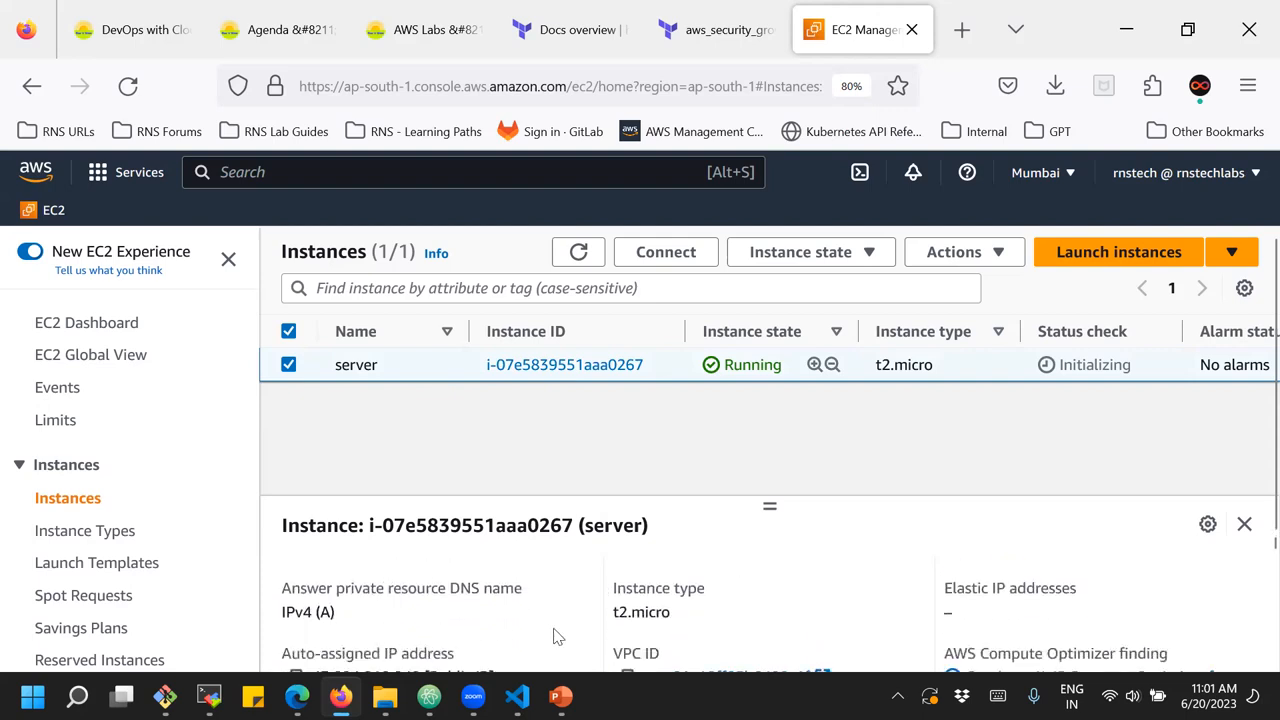
{"action": "scroll", "coordinate": [903, 623], "scroll_direction": "down", "scroll_amount": 10}
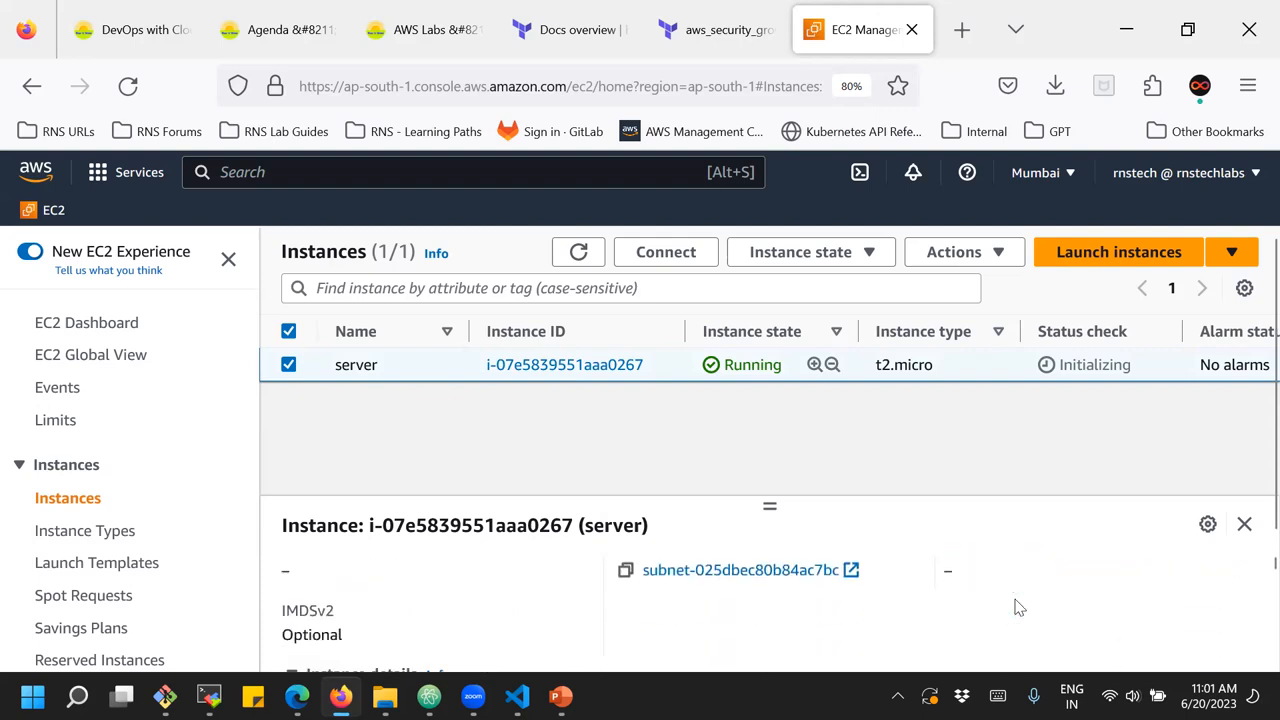
{"action": "scroll", "coordinate": [995, 588], "scroll_direction": "down", "scroll_amount": 10}
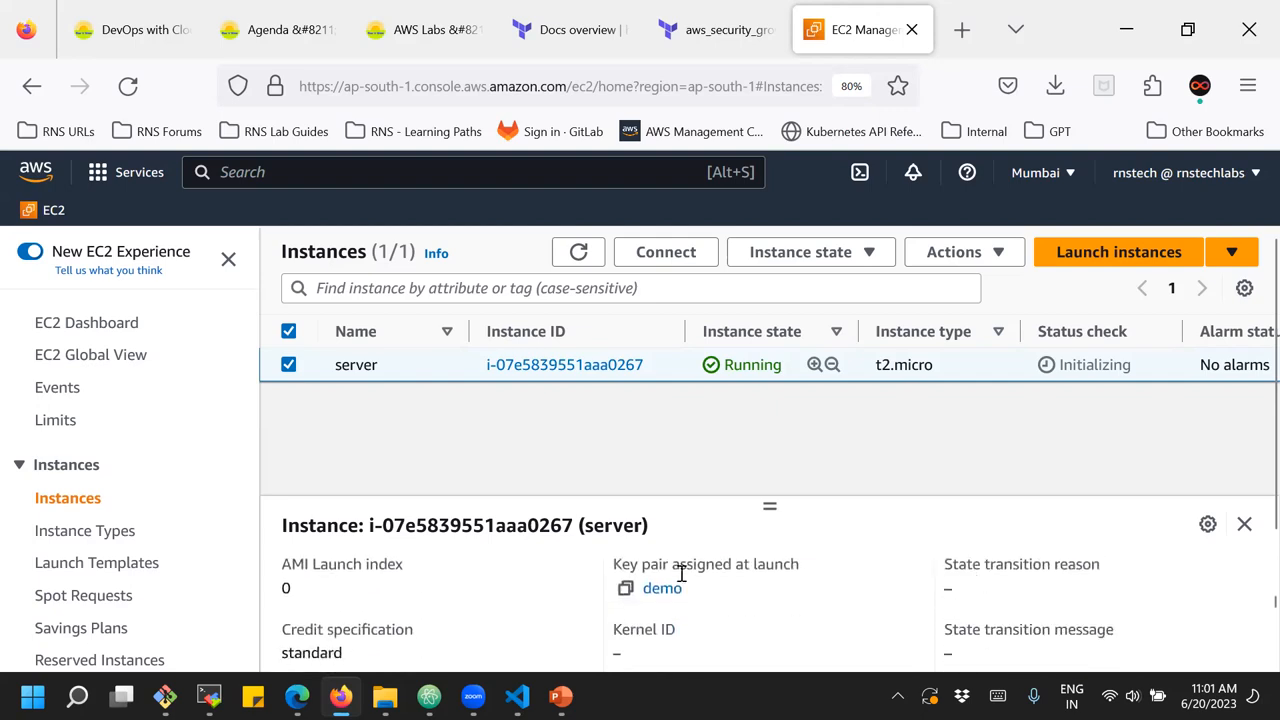
Review the server instance's security details and open its launch-wizard-4 security group
{"action": "scroll", "coordinate": [670, 590], "scroll_direction": "up", "scroll_amount": 15}
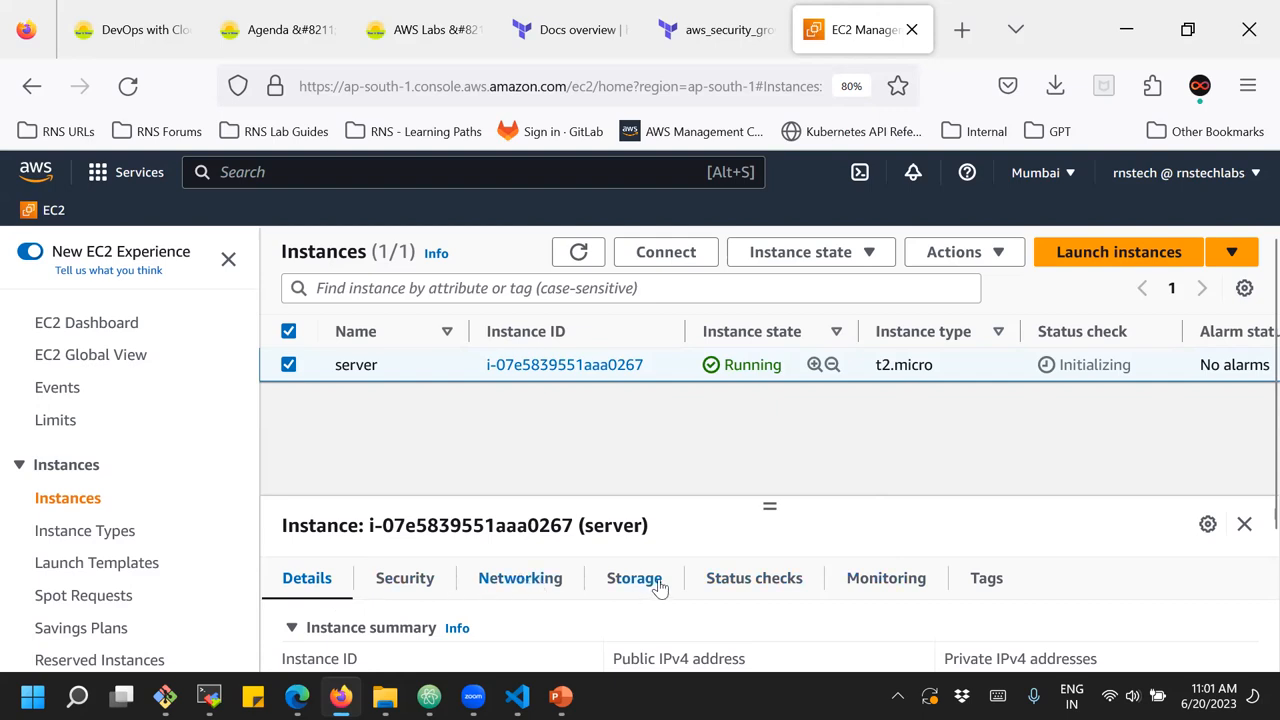
{"action": "left_click", "coordinate": [412, 582]}
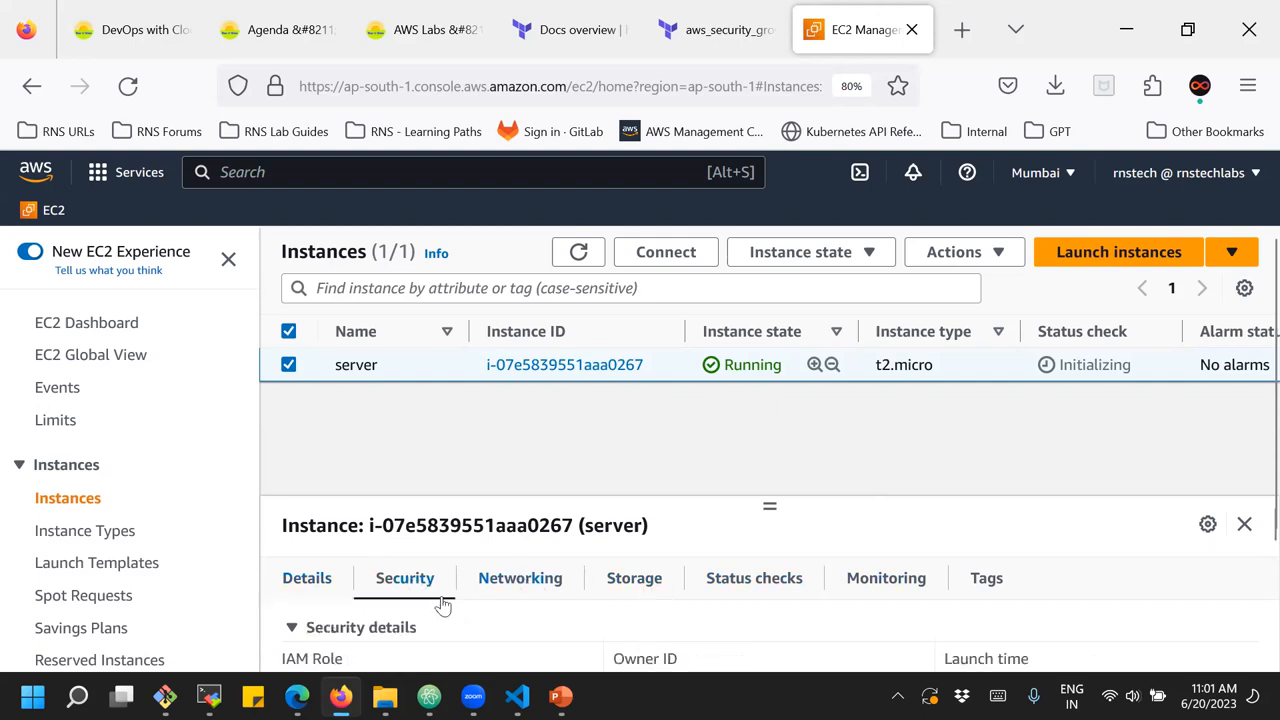
{"action": "scroll", "coordinate": [448, 615], "scroll_direction": "down", "scroll_amount": 2}
{"action": "scroll", "coordinate": [448, 615], "scroll_direction": "down", "scroll_amount": 3}
{"action": "scroll", "coordinate": [434, 614], "scroll_direction": "up", "scroll_amount": 2}
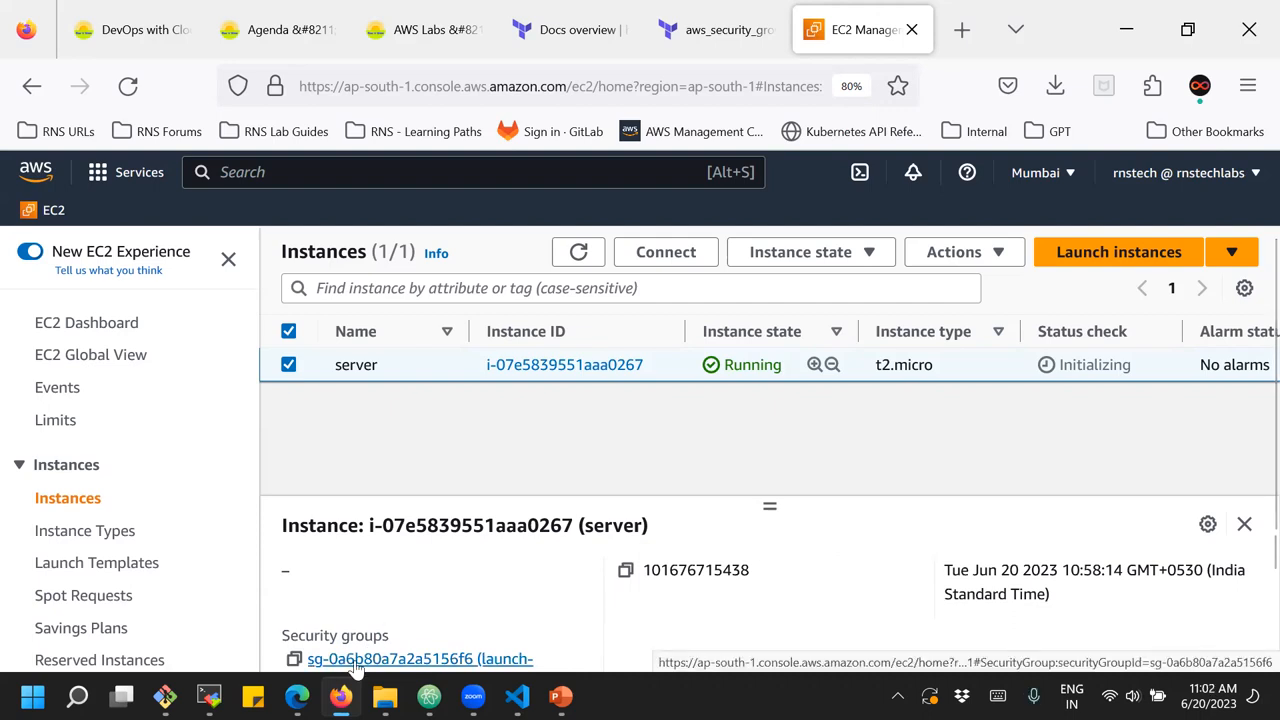
{"action": "left_click", "coordinate": [354, 662]}
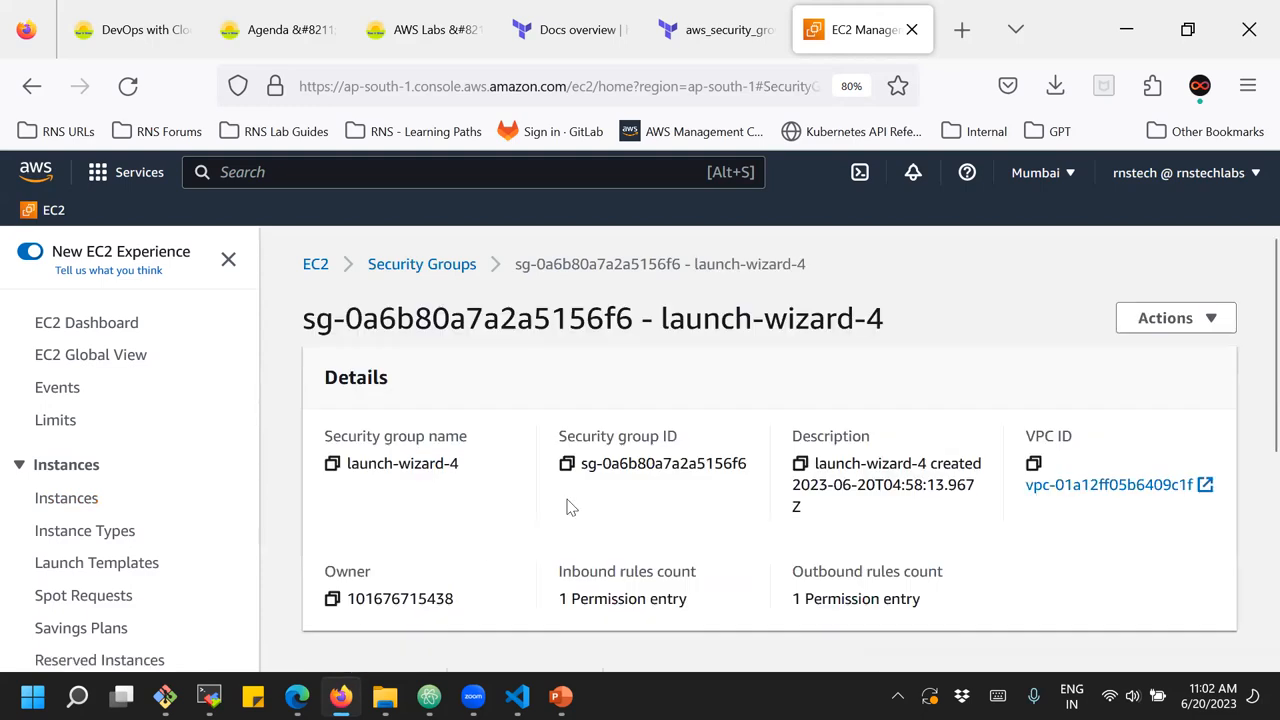
Examine the type, protocol, port range and source of launch-wizard-4's inbound rule, and open the inbound rules for editing
{"action": "scroll", "coordinate": [567, 507], "scroll_direction": "down", "scroll_amount": 3}
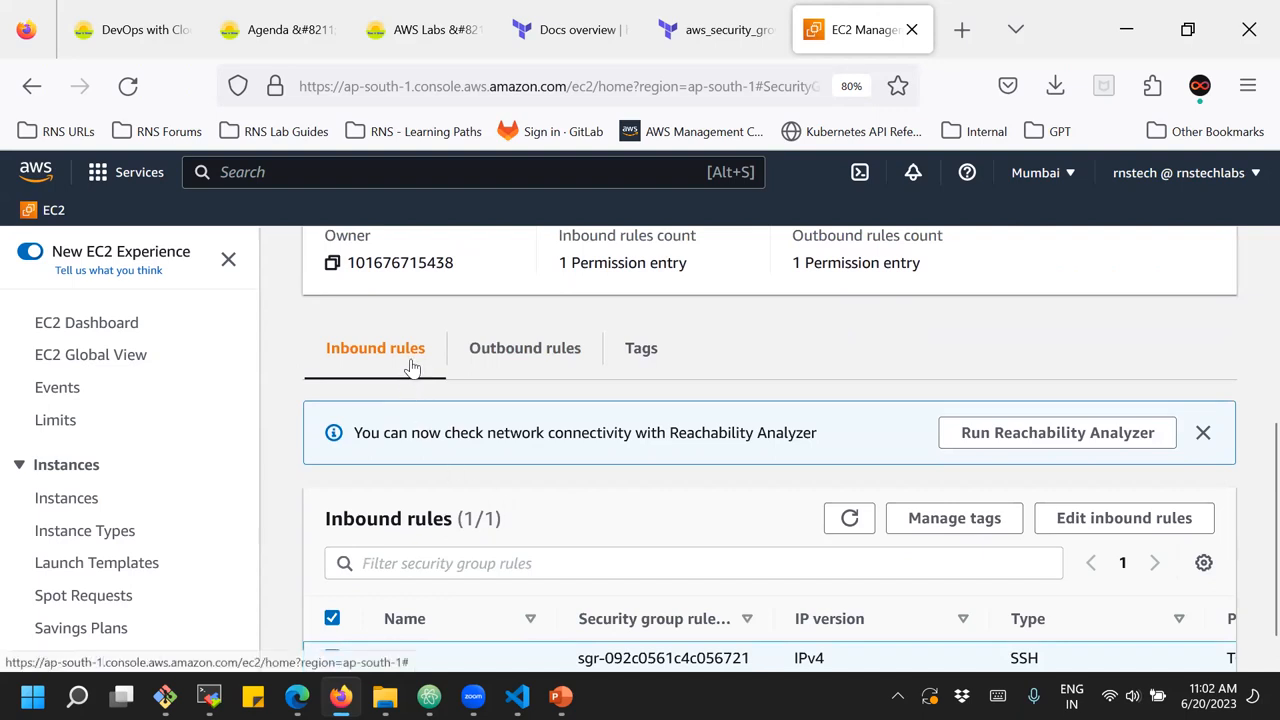
{"action": "scroll", "coordinate": [410, 367], "scroll_direction": "down", "scroll_amount": 1}
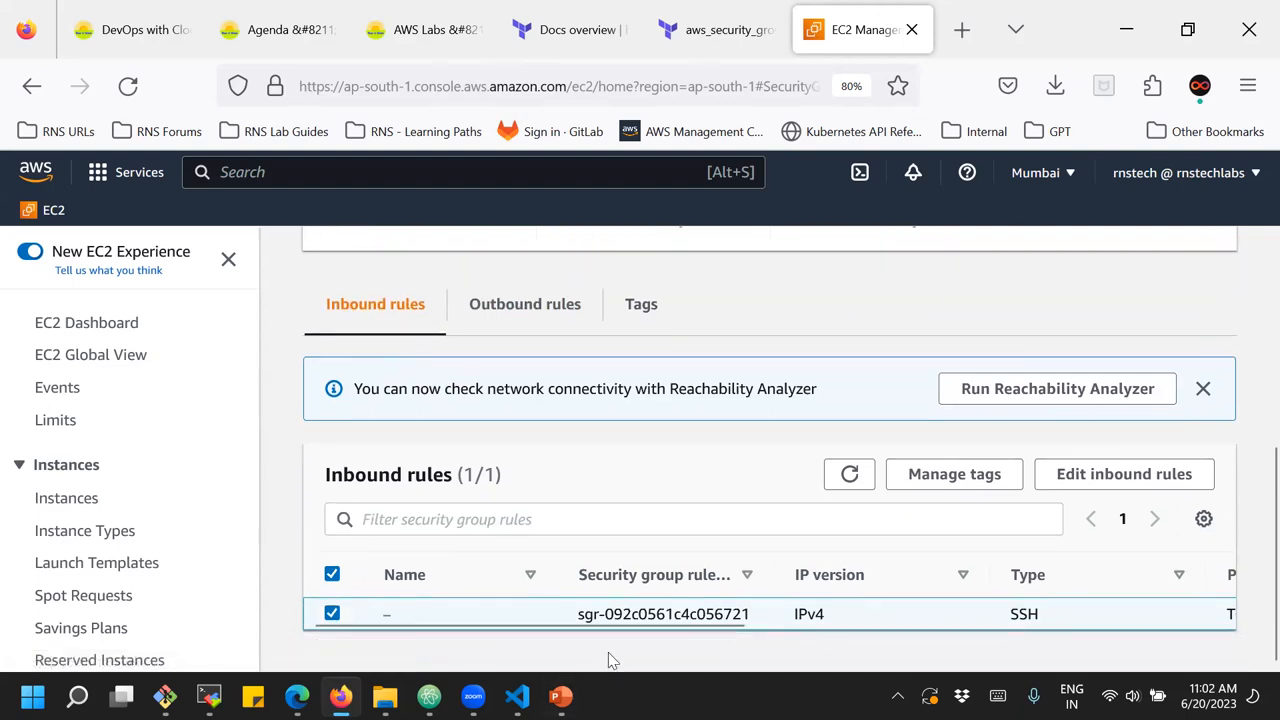
{"action": "left_click_drag", "start_coordinate": [597, 630], "coordinate": [863, 663]}
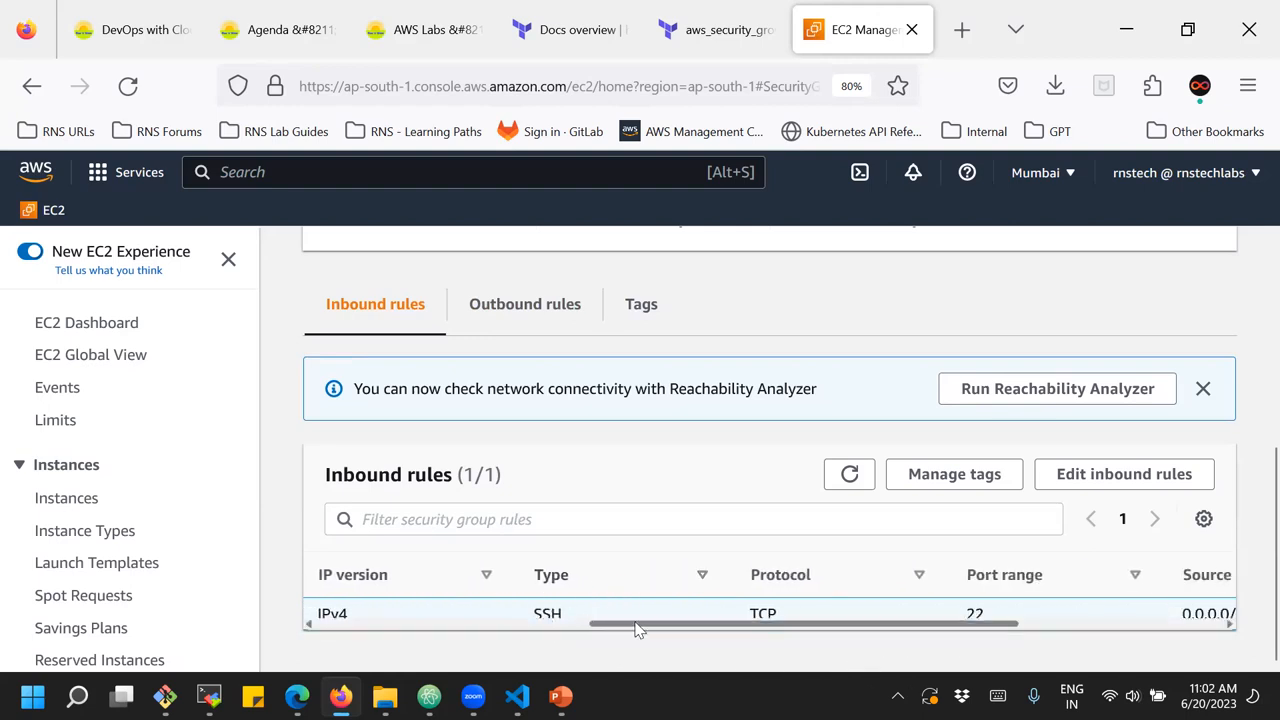
{"action": "left_click_drag", "start_coordinate": [668, 632], "coordinate": [834, 643]}
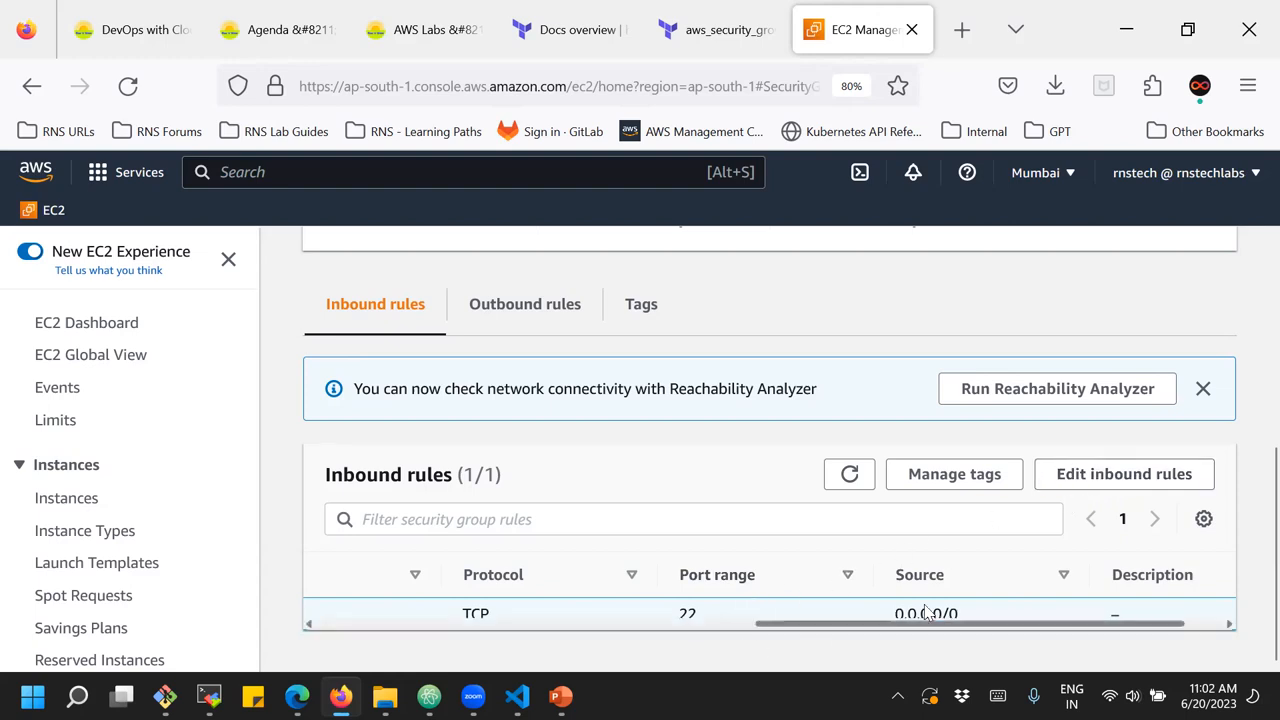
{"action": "left_click", "coordinate": [1101, 476]}
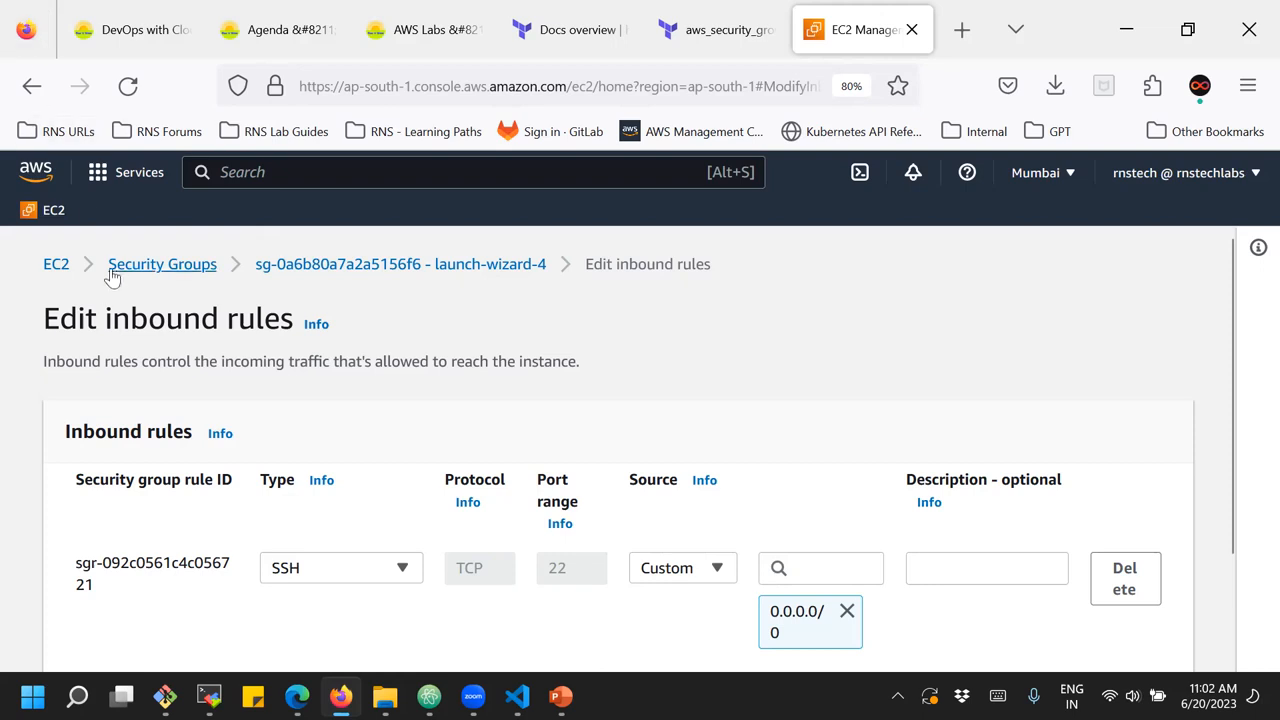
Leave the inbound rules unedited, return to the EC2 dashboard and look through the list of security groups
{"action": "left_click", "coordinate": [56, 264]}
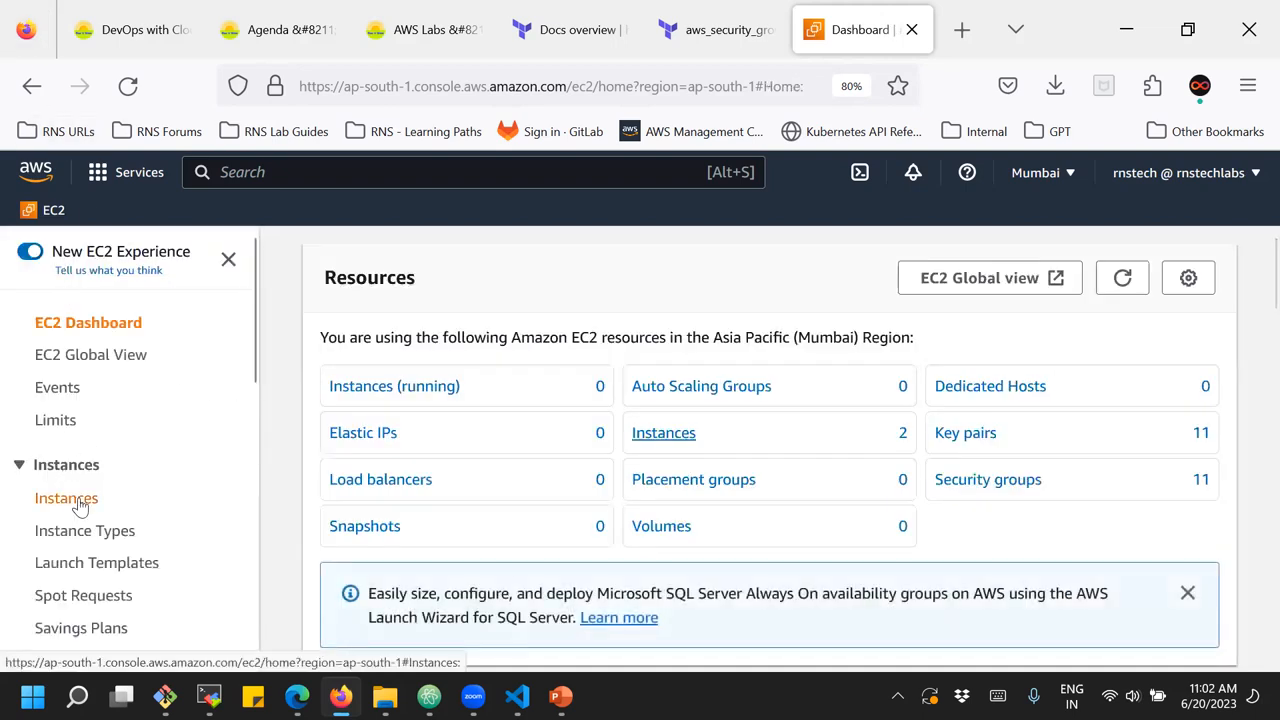
{"action": "scroll", "coordinate": [371, 428], "scroll_direction": "down", "scroll_amount": 3}
{"action": "scroll", "coordinate": [371, 428], "scroll_direction": "down", "scroll_amount": 2}
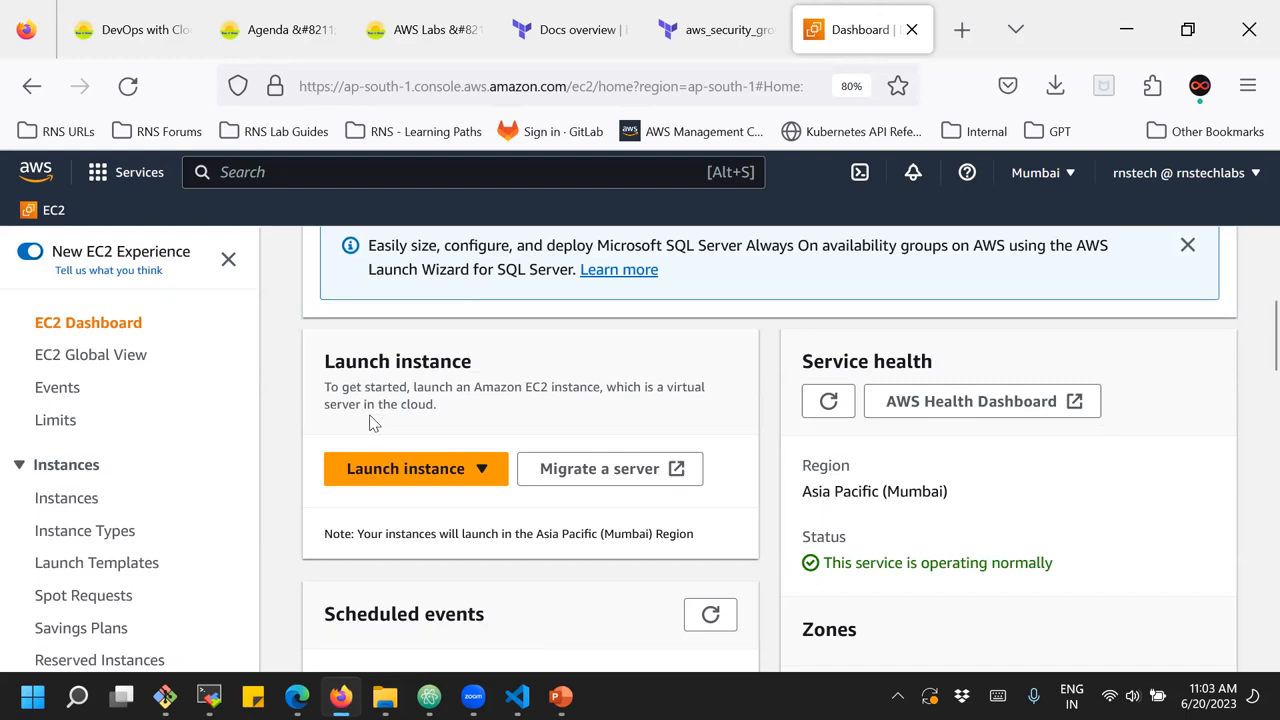
{"action": "scroll", "coordinate": [75, 510], "scroll_direction": "down", "scroll_amount": 8}
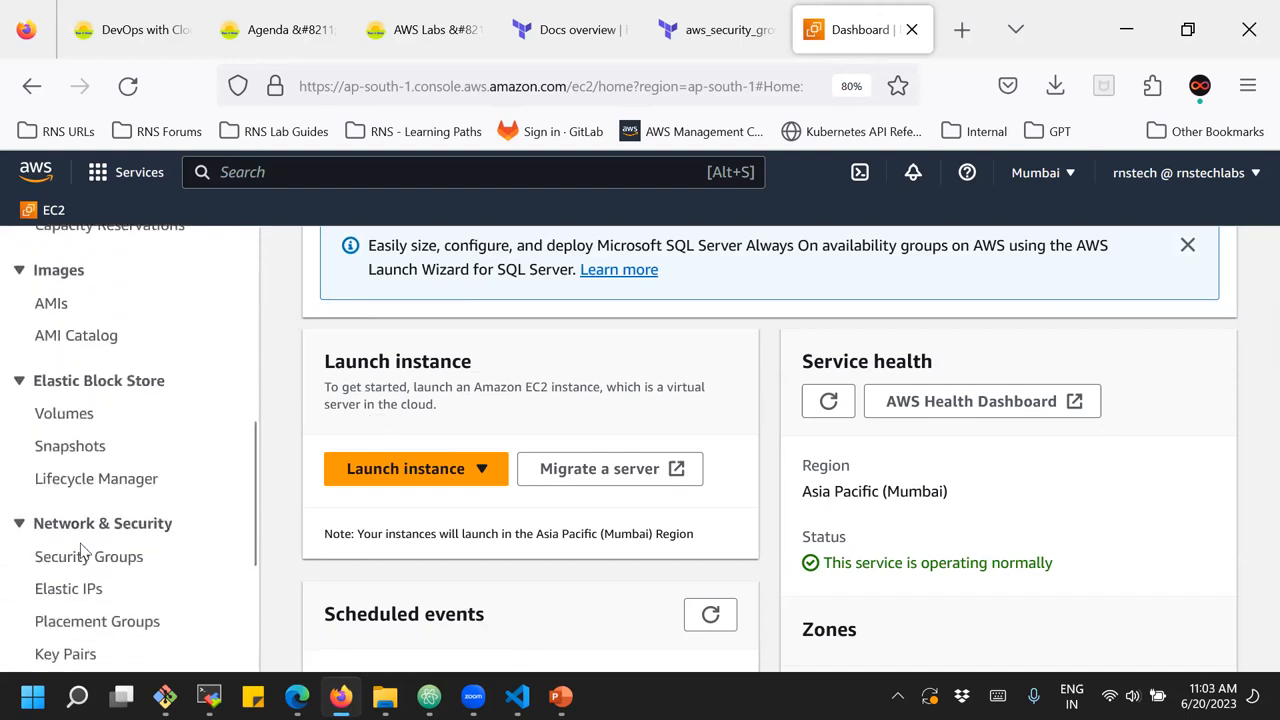
{"action": "left_click", "coordinate": [84, 556]}
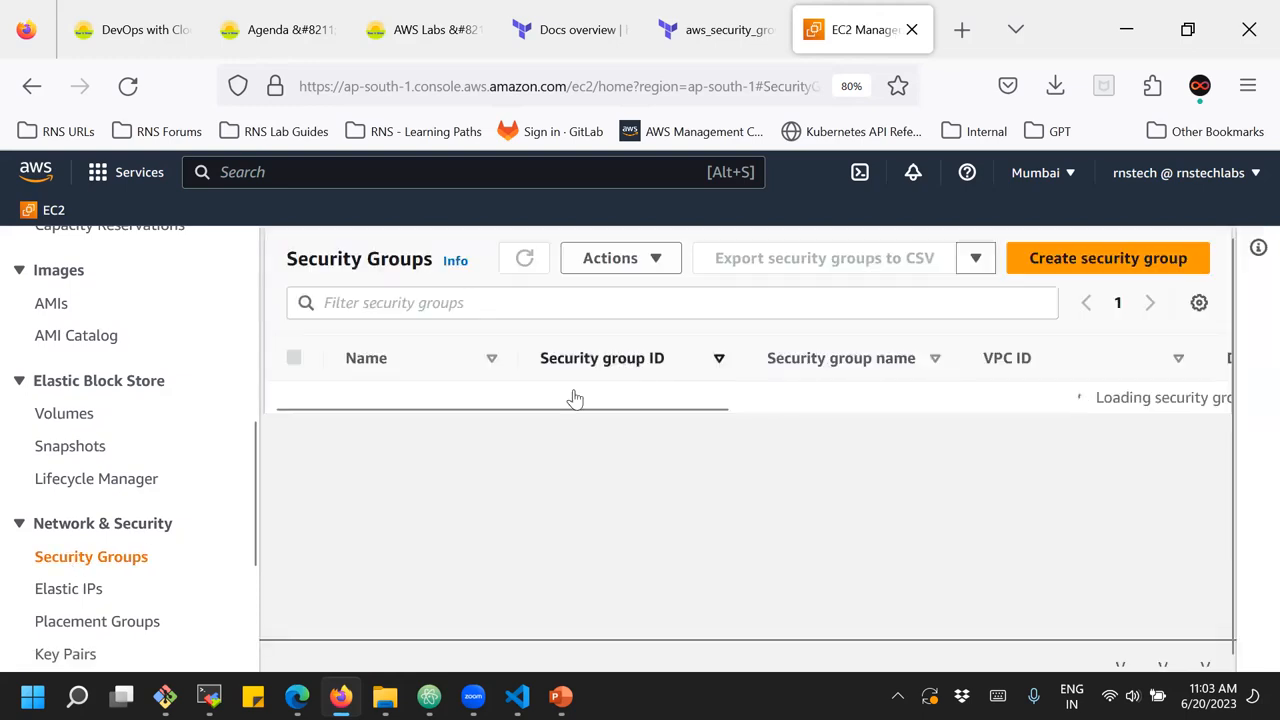
{"action": "scroll", "coordinate": [471, 463], "scroll_direction": "down", "scroll_amount": 3}
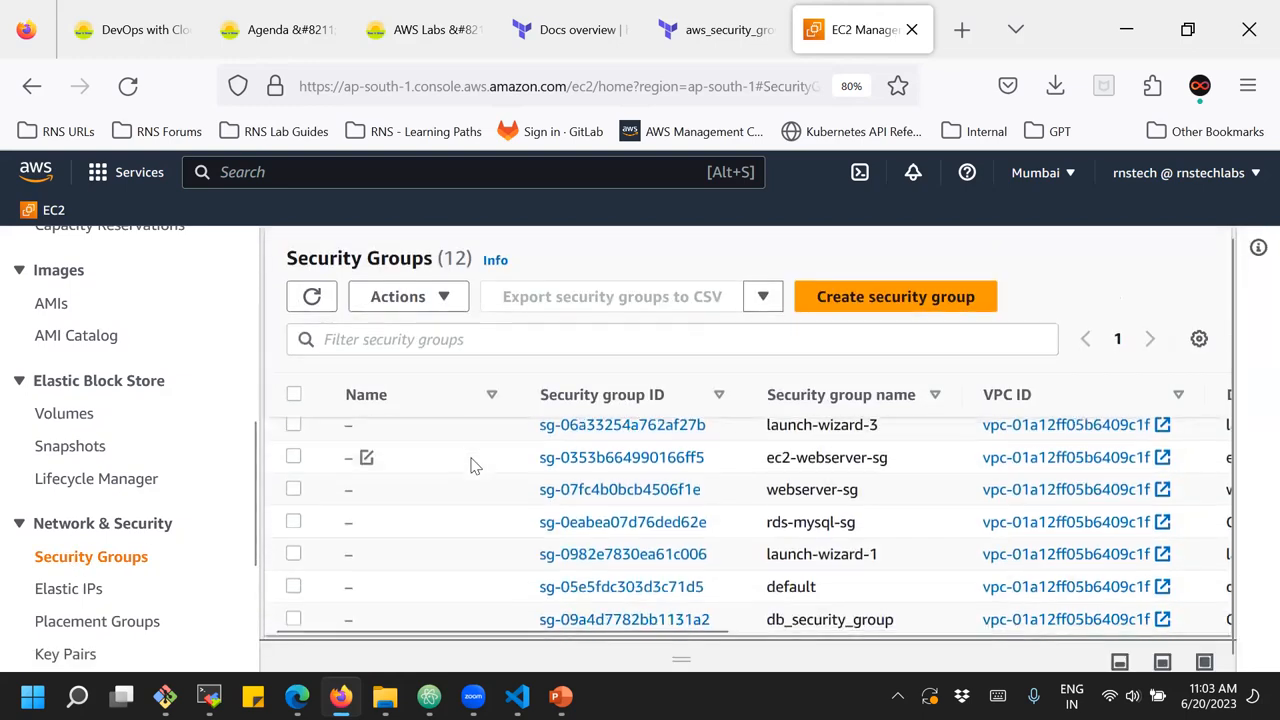
{"action": "scroll", "coordinate": [471, 463], "scroll_direction": "up", "scroll_amount": 2}
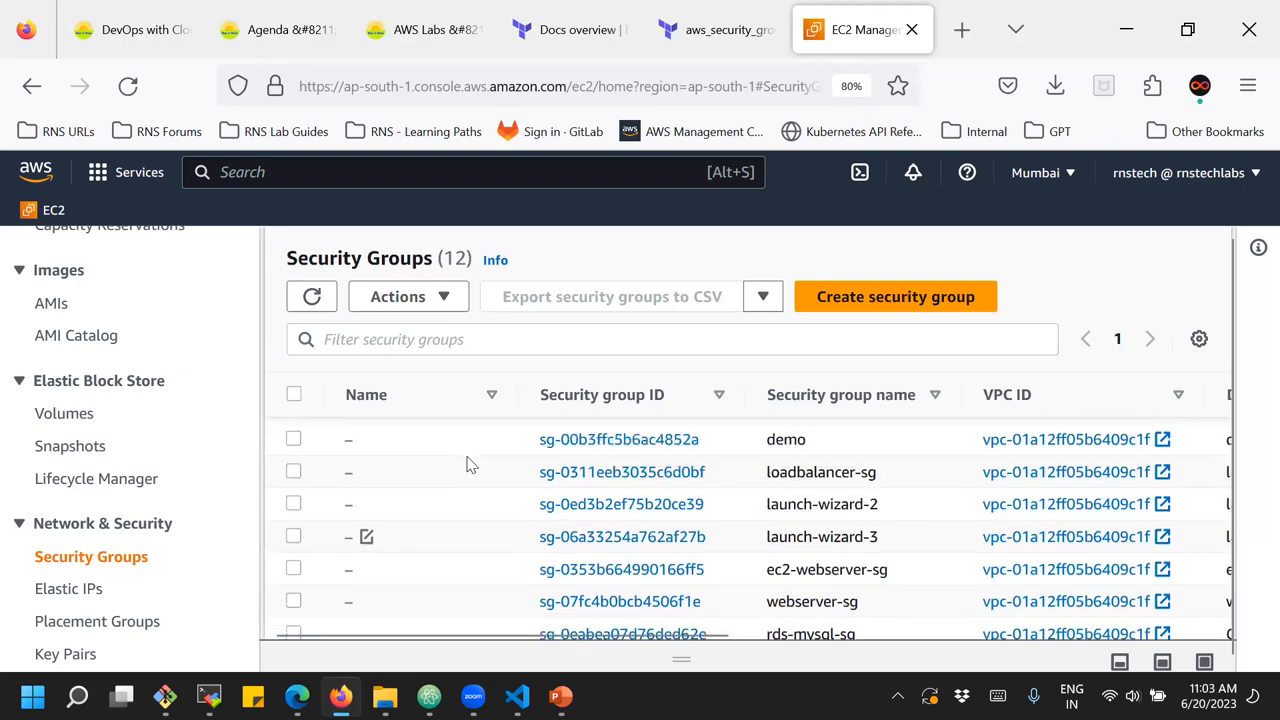
{"action": "scroll", "coordinate": [471, 463], "scroll_direction": "up", "scroll_amount": 2}
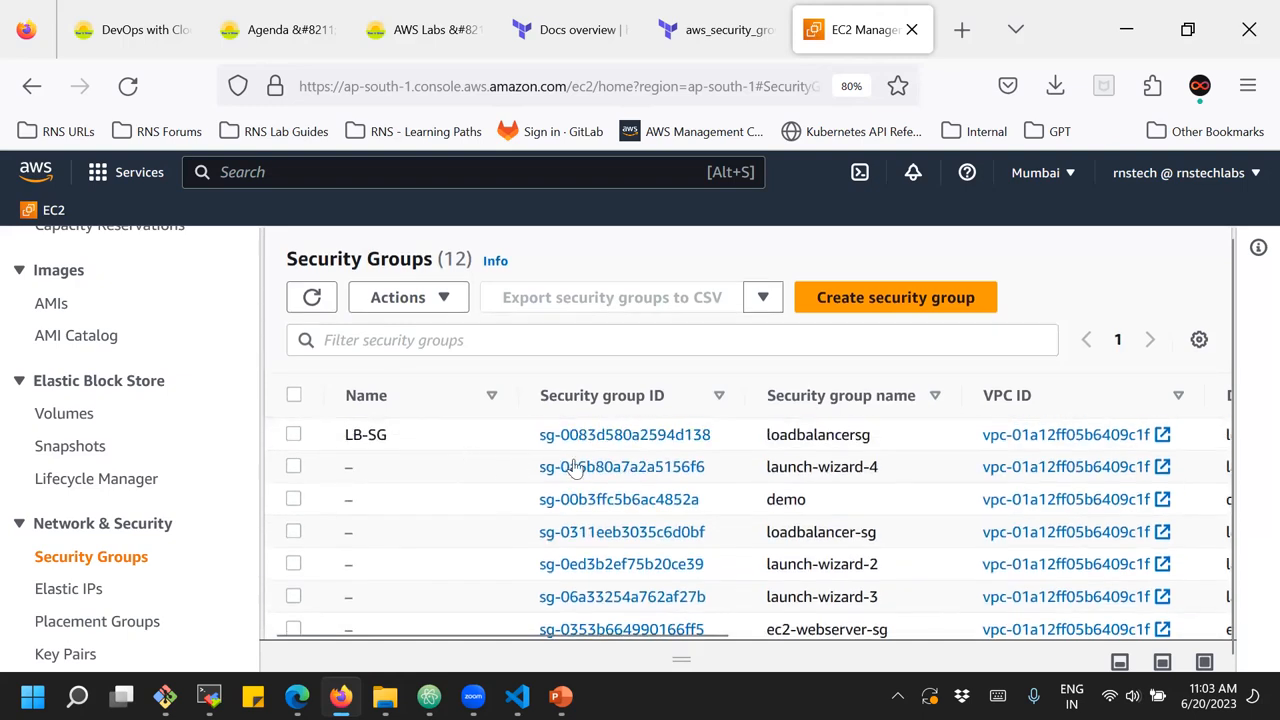
Open the launch-wizard-4 security group from the list and review its inbound rules and details
{"action": "left_click", "coordinate": [621, 467]}
{"action": "scroll", "coordinate": [615, 476], "scroll_direction": "down", "scroll_amount": 3}
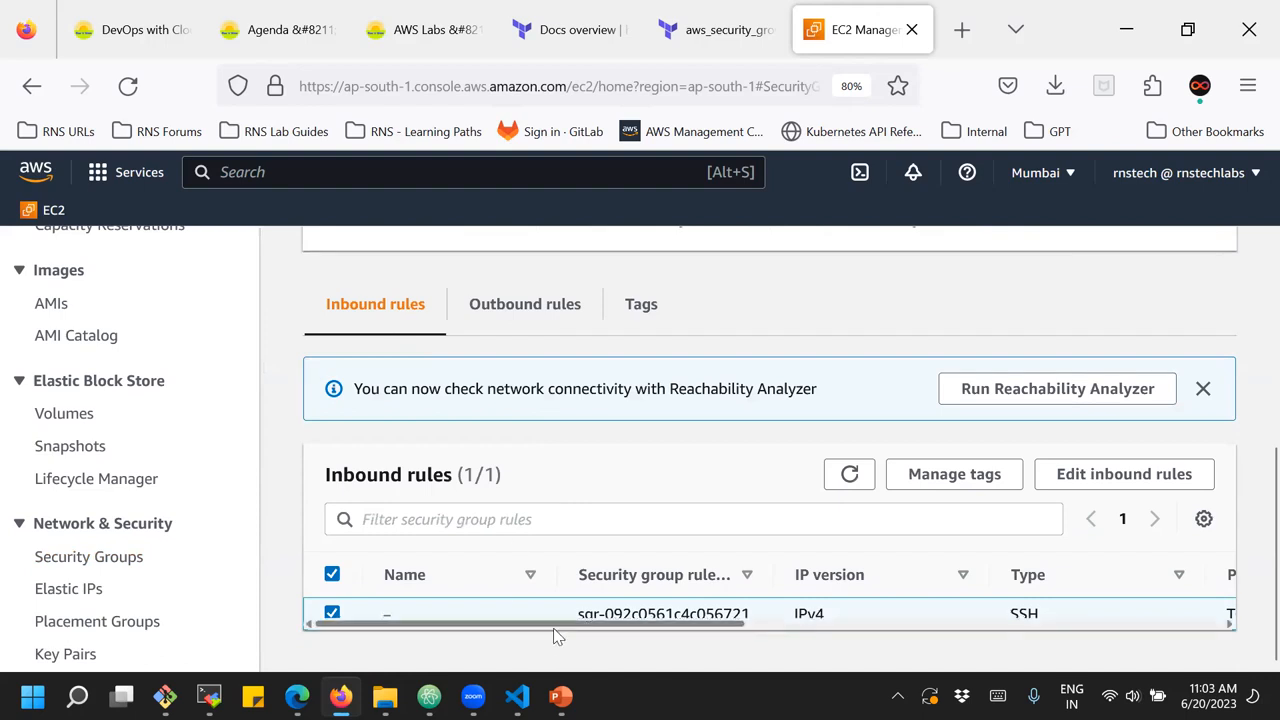
{"action": "mouse_move", "coordinate": [558, 628]}
{"action": "left_mouse_down"}
{"action": "mouse_move", "coordinate": [929, 645]}
{"action": "mouse_move", "coordinate": [867, 651]}
{"action": "mouse_move", "coordinate": [543, 608]}
{"action": "left_mouse_up"}
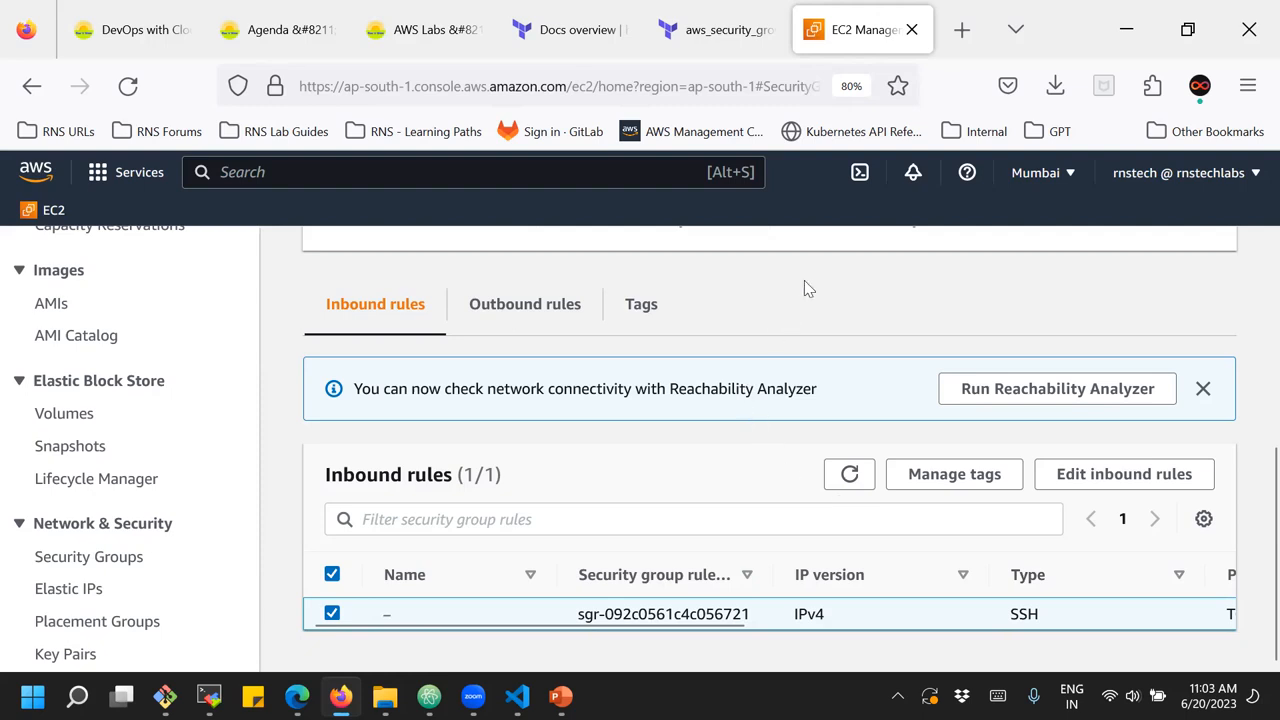
{"action": "scroll", "coordinate": [811, 357], "scroll_direction": "up", "scroll_amount": 2}
{"action": "scroll", "coordinate": [811, 357], "scroll_direction": "up", "scroll_amount": 3}
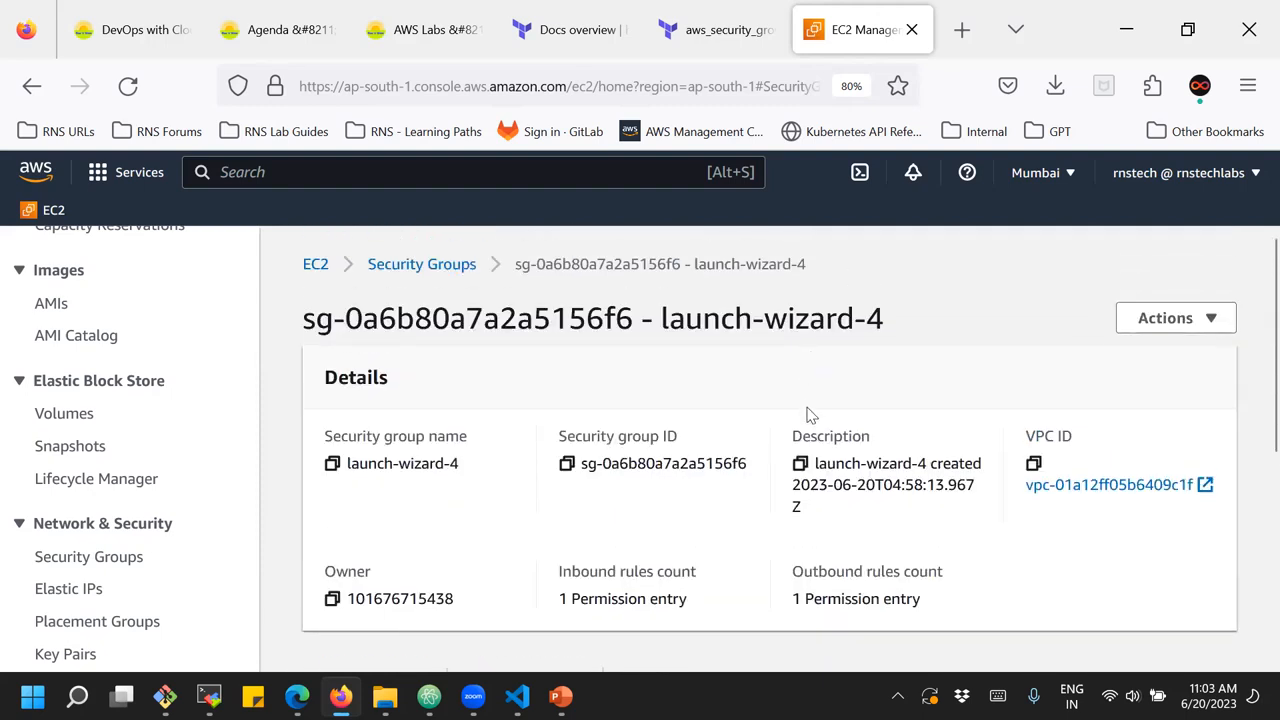
Return to the instances list and open the connection options for the server instance
{"action": "left_click", "coordinate": [314, 268]}
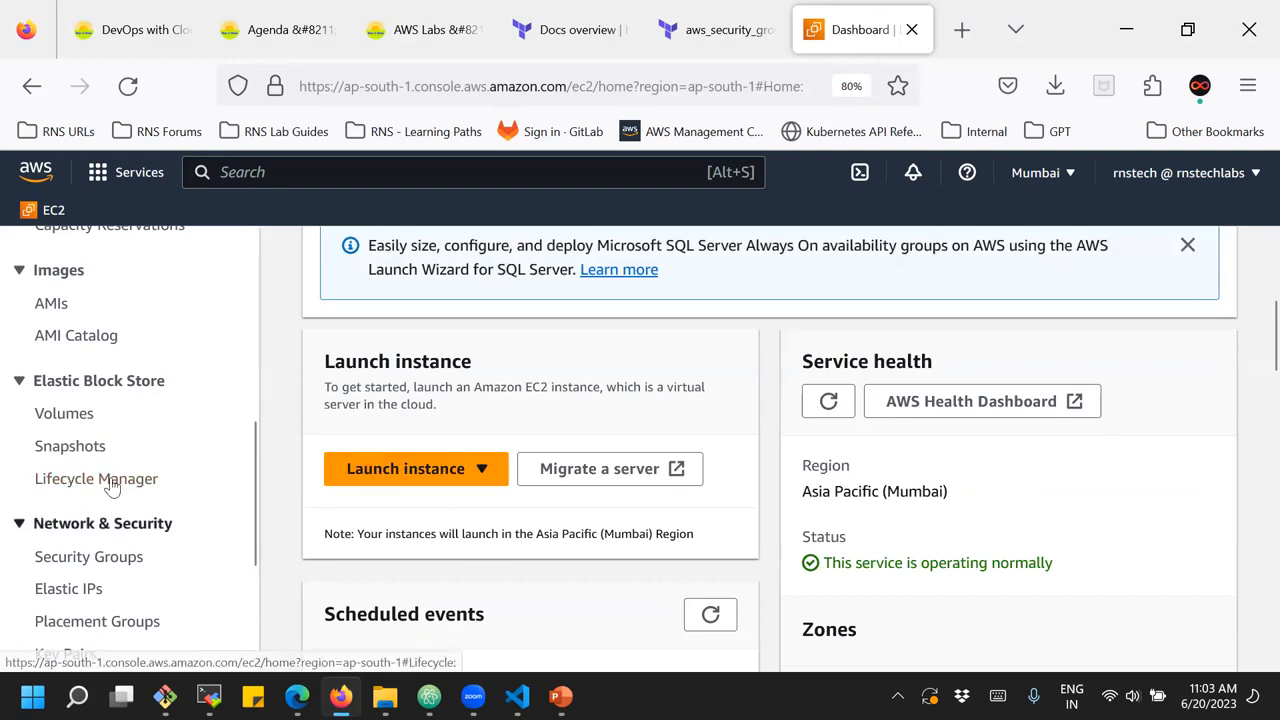
{"action": "scroll", "coordinate": [115, 480], "scroll_direction": "up", "scroll_amount": 3}
{"action": "scroll", "coordinate": [115, 482], "scroll_direction": "up", "scroll_amount": 1}
{"action": "left_click", "coordinate": [65, 301]}
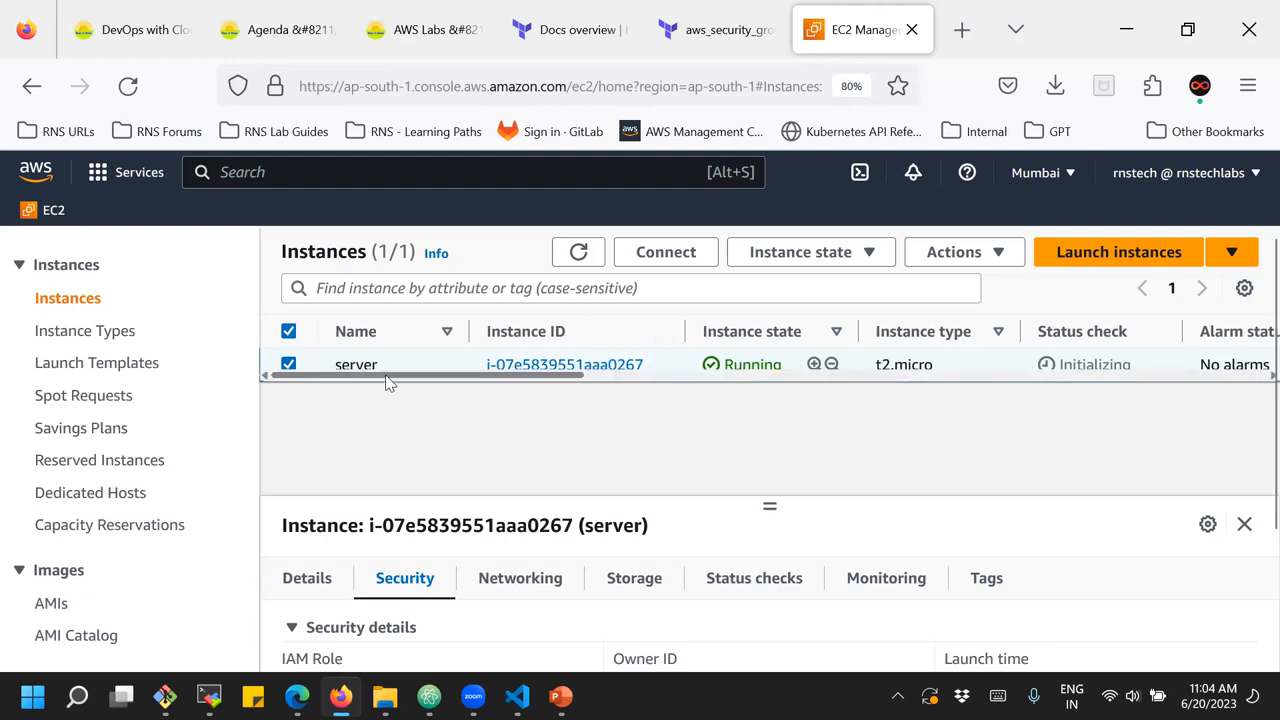
{"action": "left_click", "coordinate": [674, 258]}
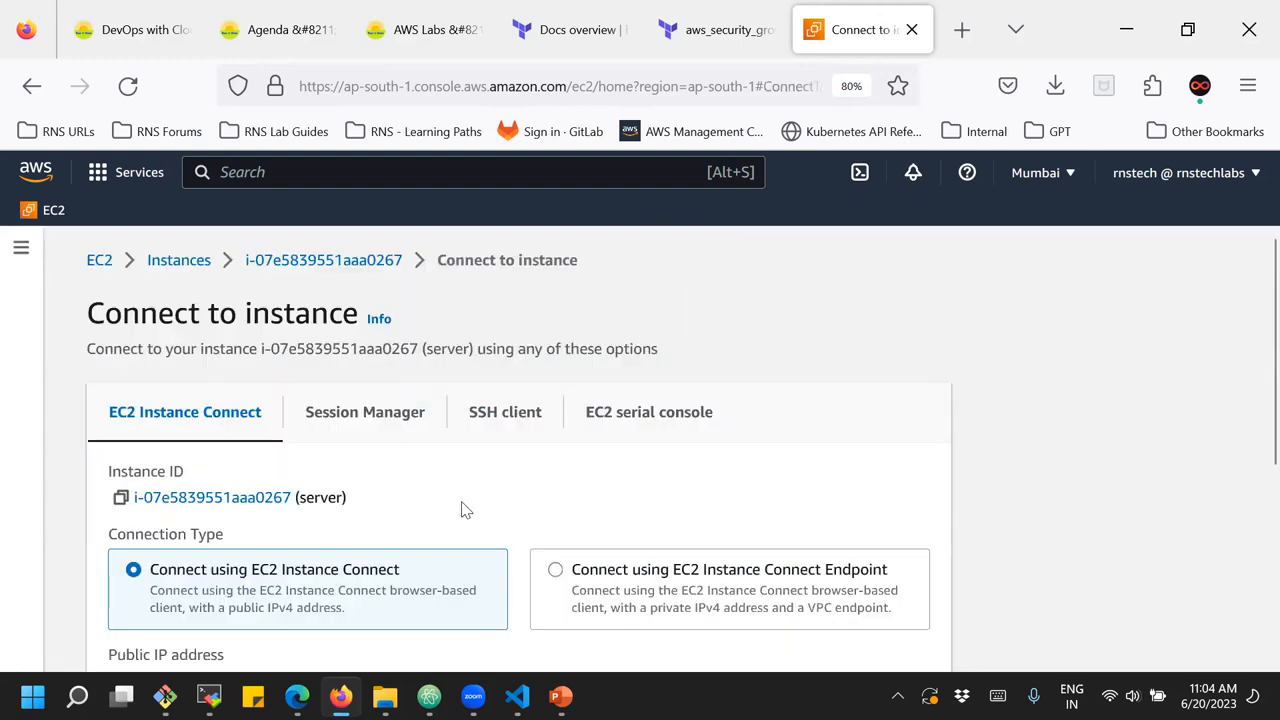
Connect to the server instance's public IP address using EC2 Instance Connect with the default user name ec2-user
{"action": "scroll", "coordinate": [456, 503], "scroll_direction": "down", "scroll_amount": 2}
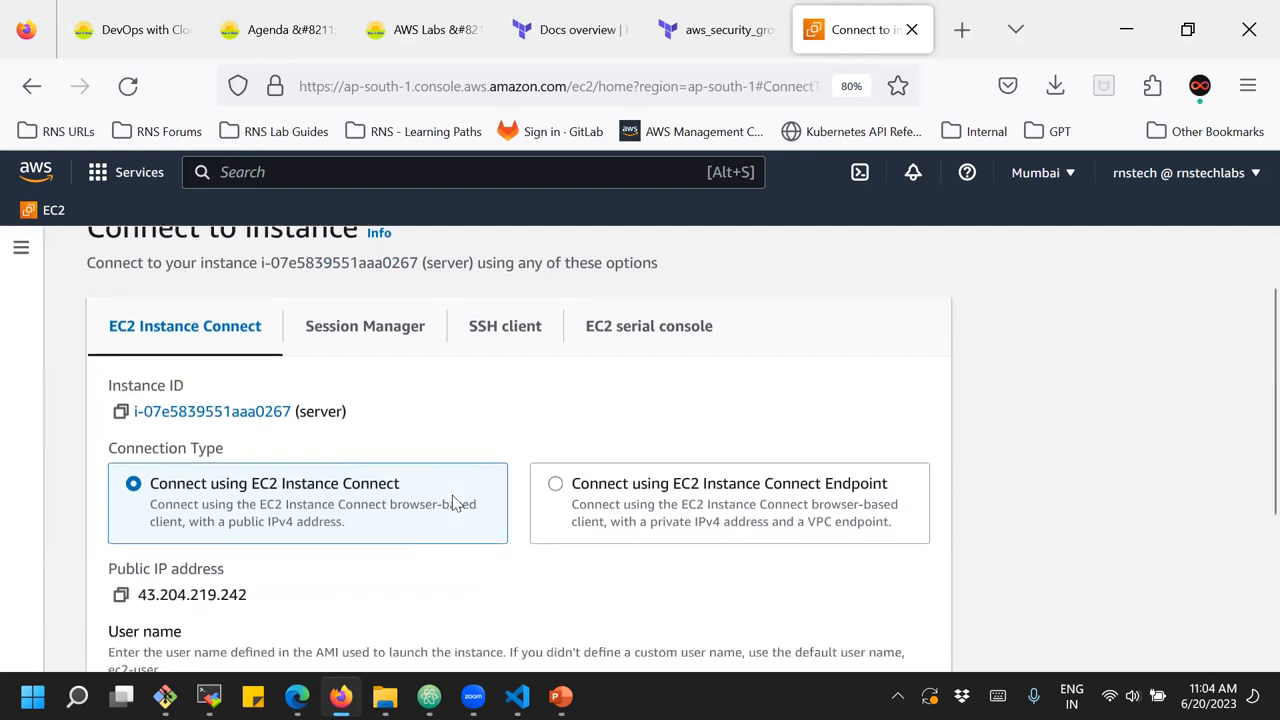
{"action": "scroll", "coordinate": [456, 503], "scroll_direction": "up", "scroll_amount": 2}
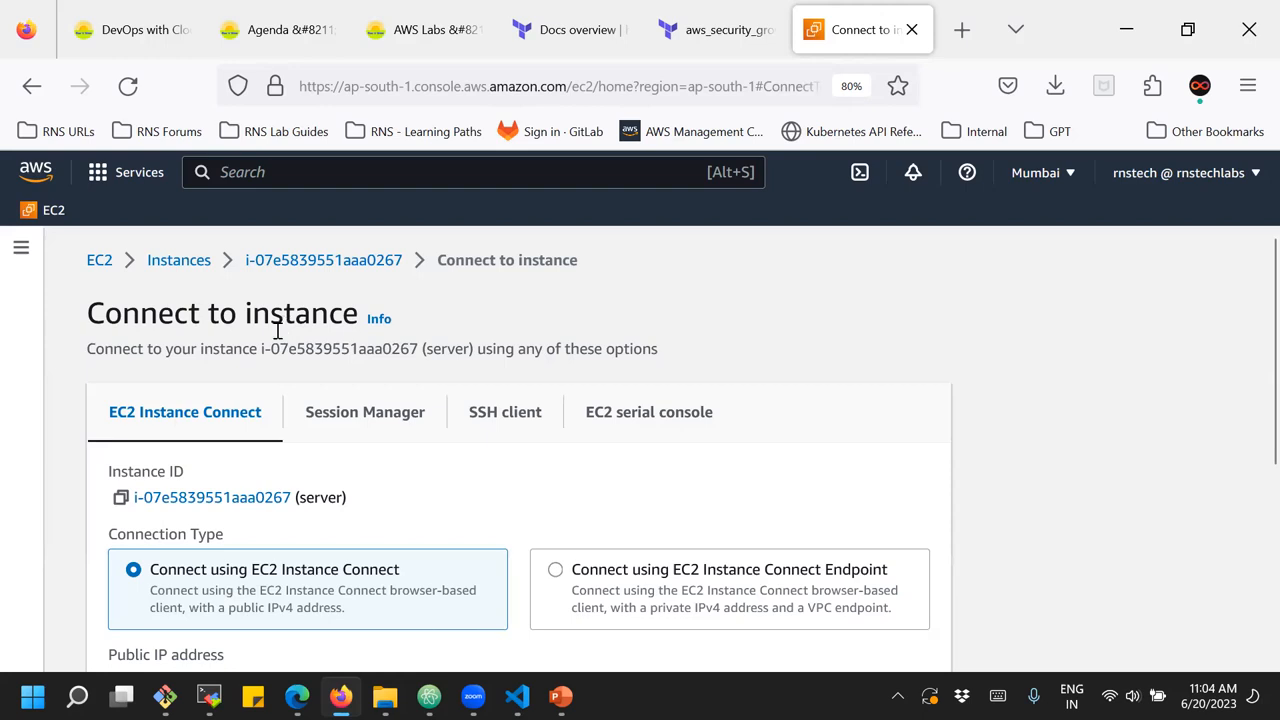
{"action": "scroll", "coordinate": [250, 505], "scroll_direction": "down", "scroll_amount": 4}
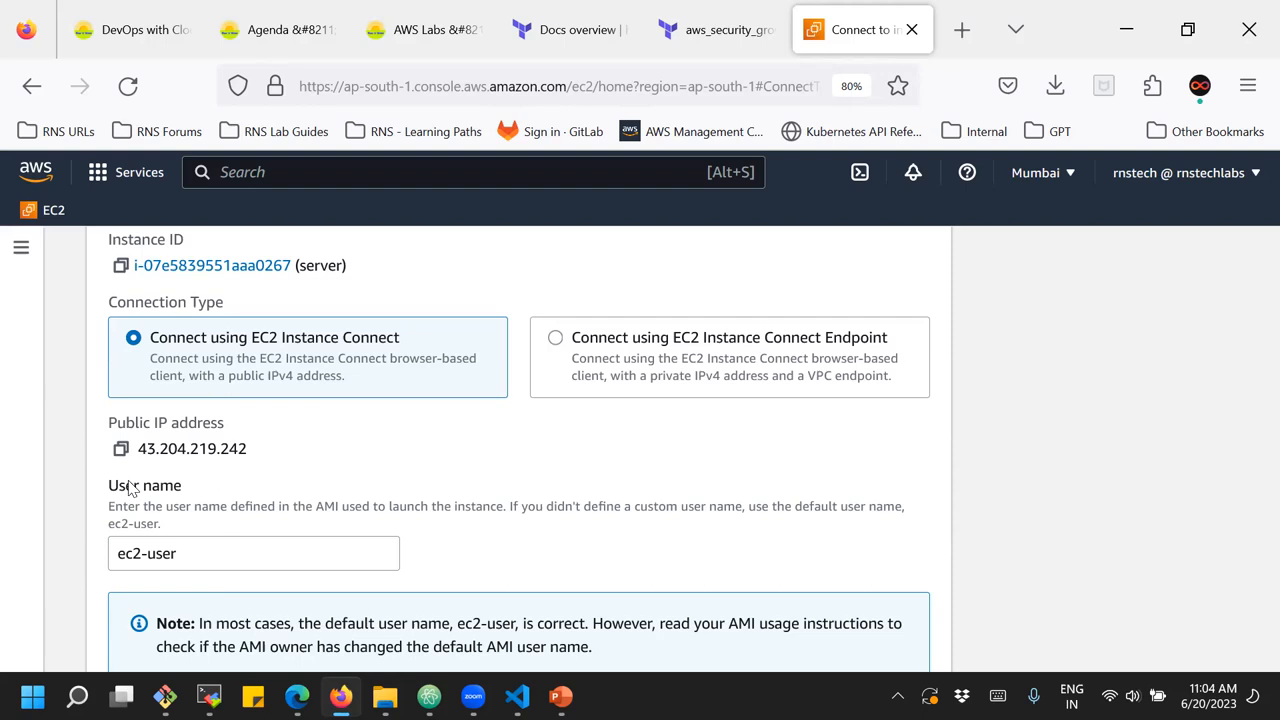
{"action": "left_click", "coordinate": [175, 554]}
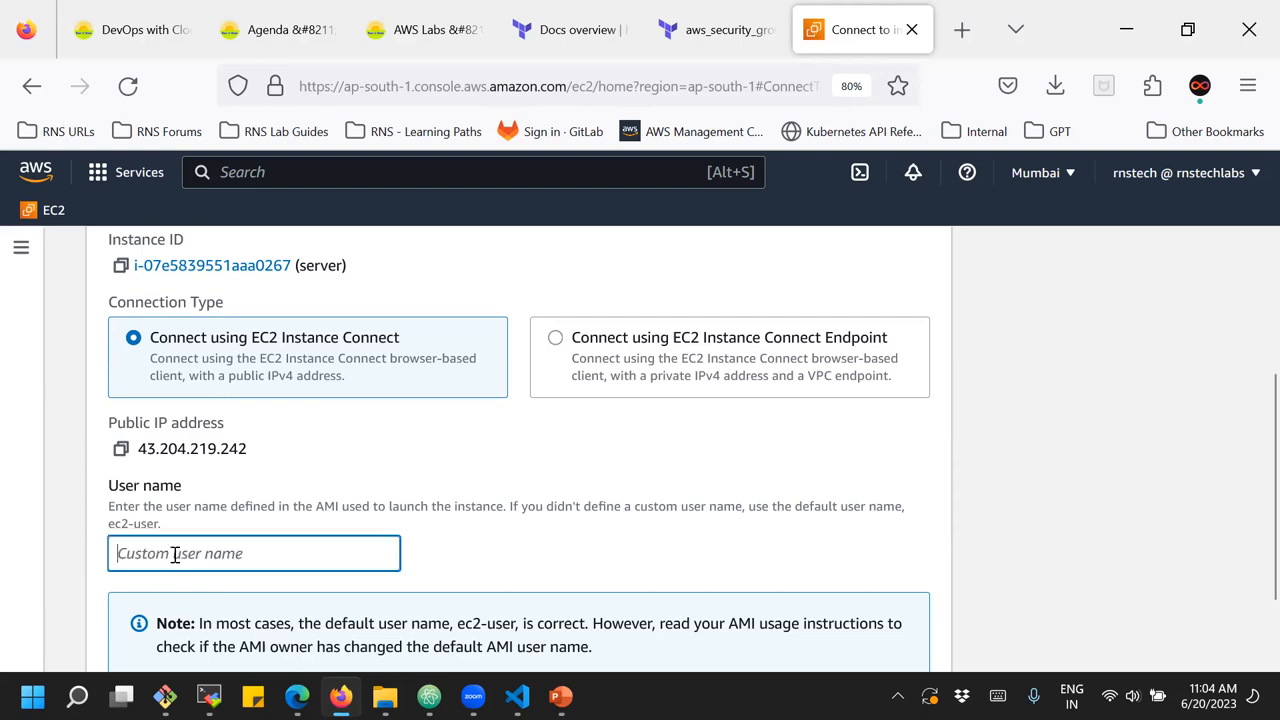
{"action": "left_click", "coordinate": [68, 543]}
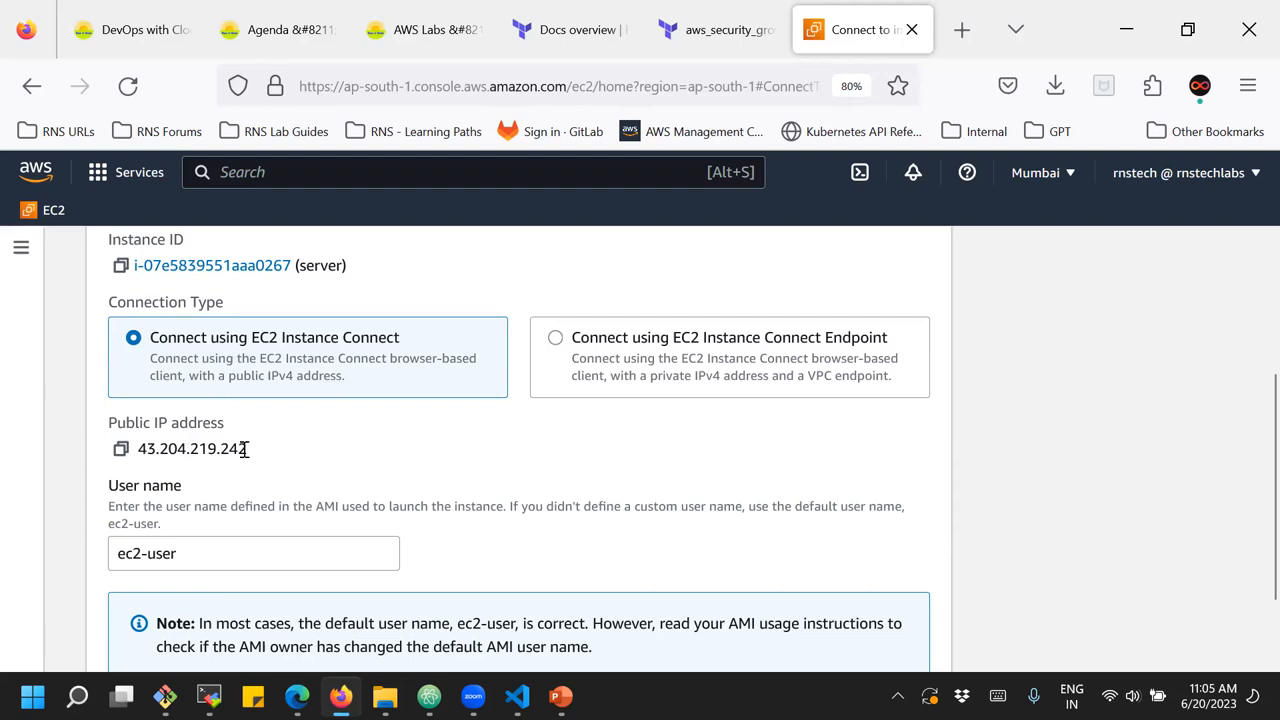
{"action": "scroll", "coordinate": [420, 505], "scroll_direction": "down", "scroll_amount": 2}
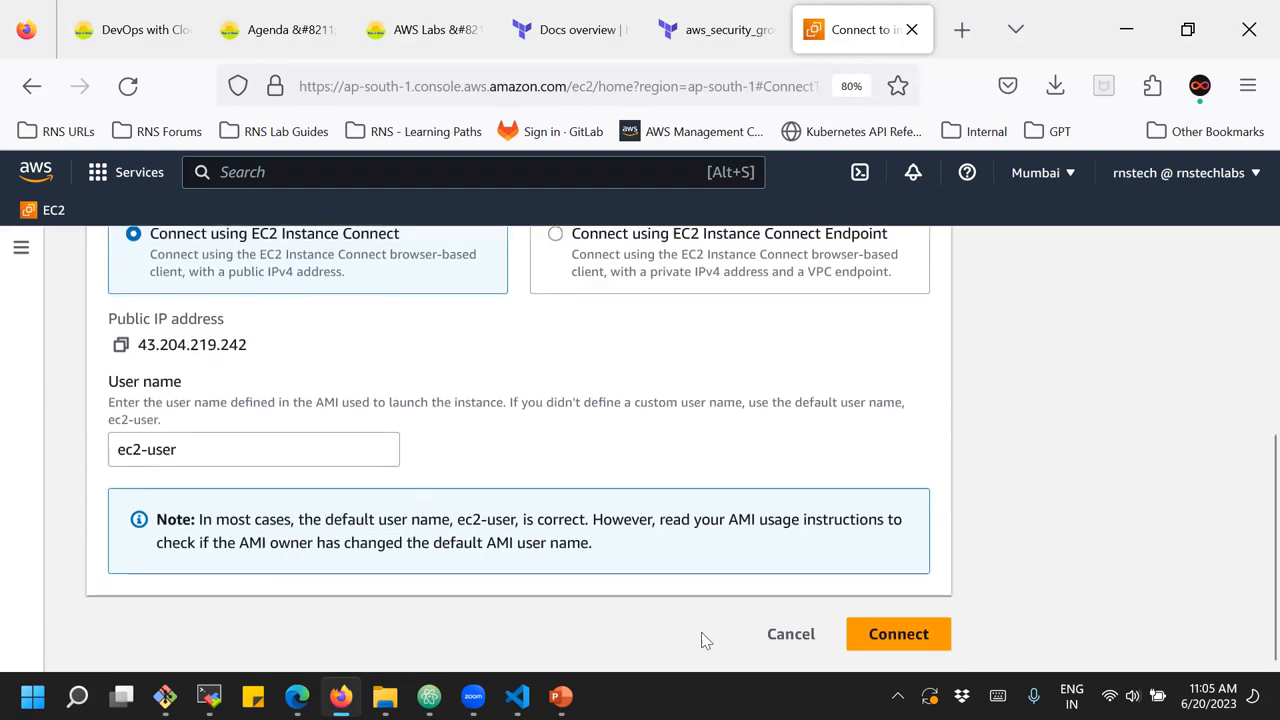
{"action": "left_click", "coordinate": [916, 636]}
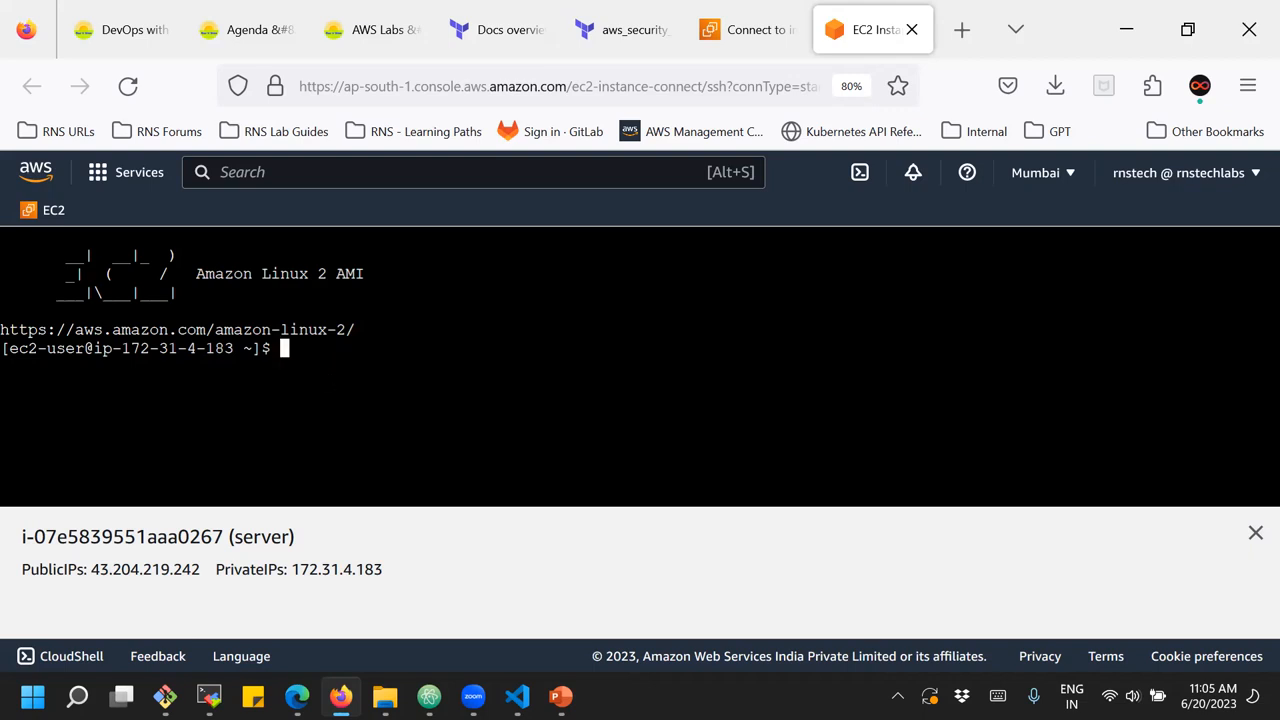
Run "sudo yum update -y" in the server's terminal and close the instance information pane below it
{"action": "type", "text": "sudo u"}
{"action": "key", "text": "BackSpace"}
{"action": "type", "text": "yum update"}
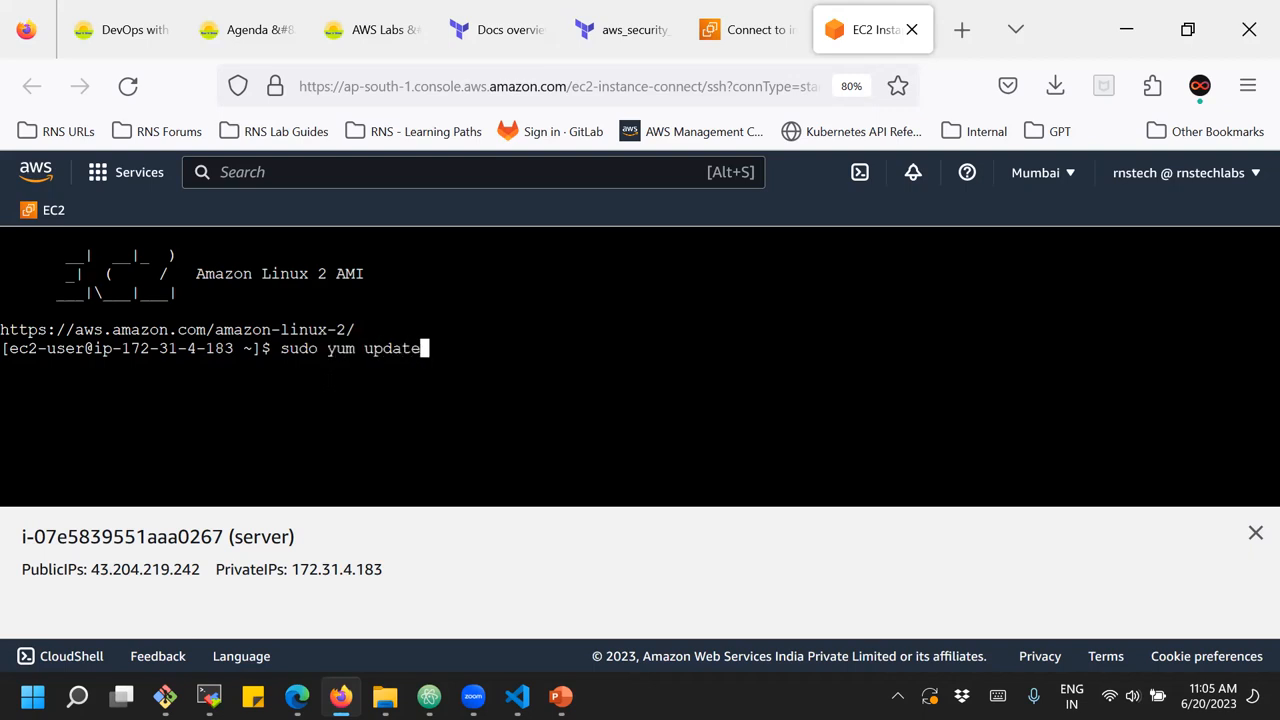
{"action": "type", "text": " -y"}
{"action": "key", "text": "Return"}
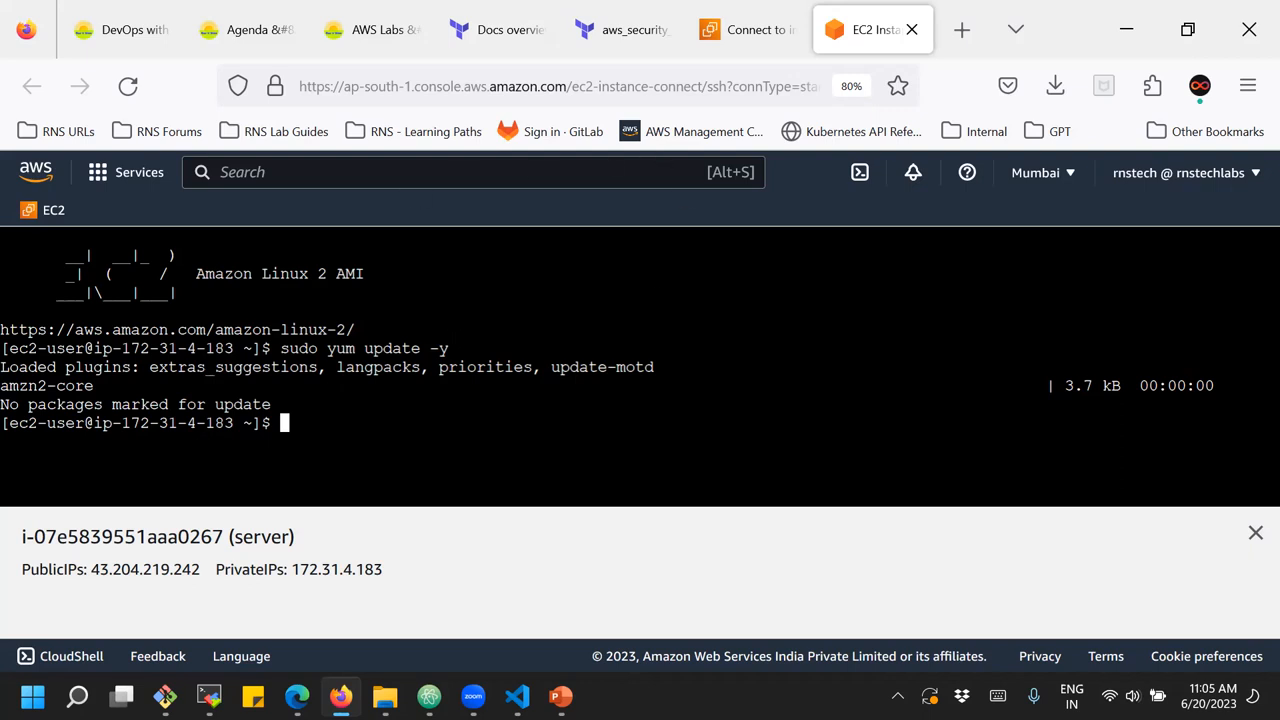
{"action": "left_click", "coordinate": [1255, 535]}
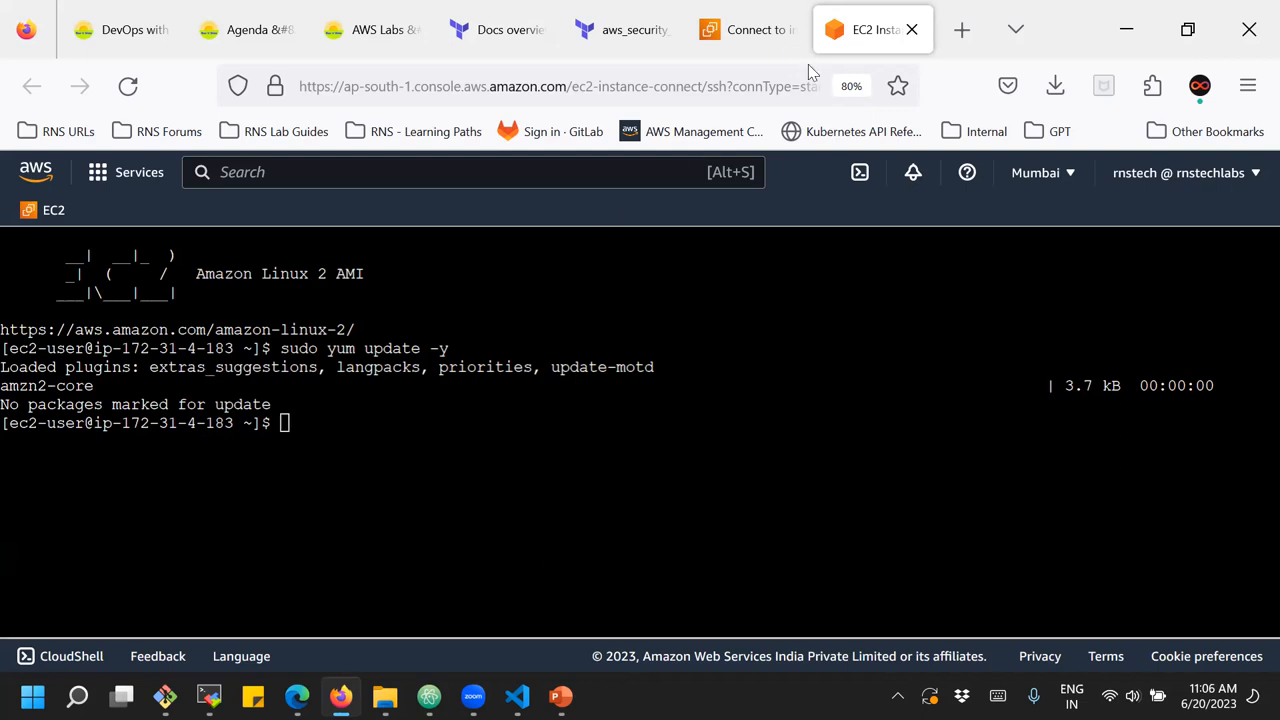
Go back to the server's connection options and show the SSH client instructions
{"action": "left_click", "coordinate": [757, 35]}
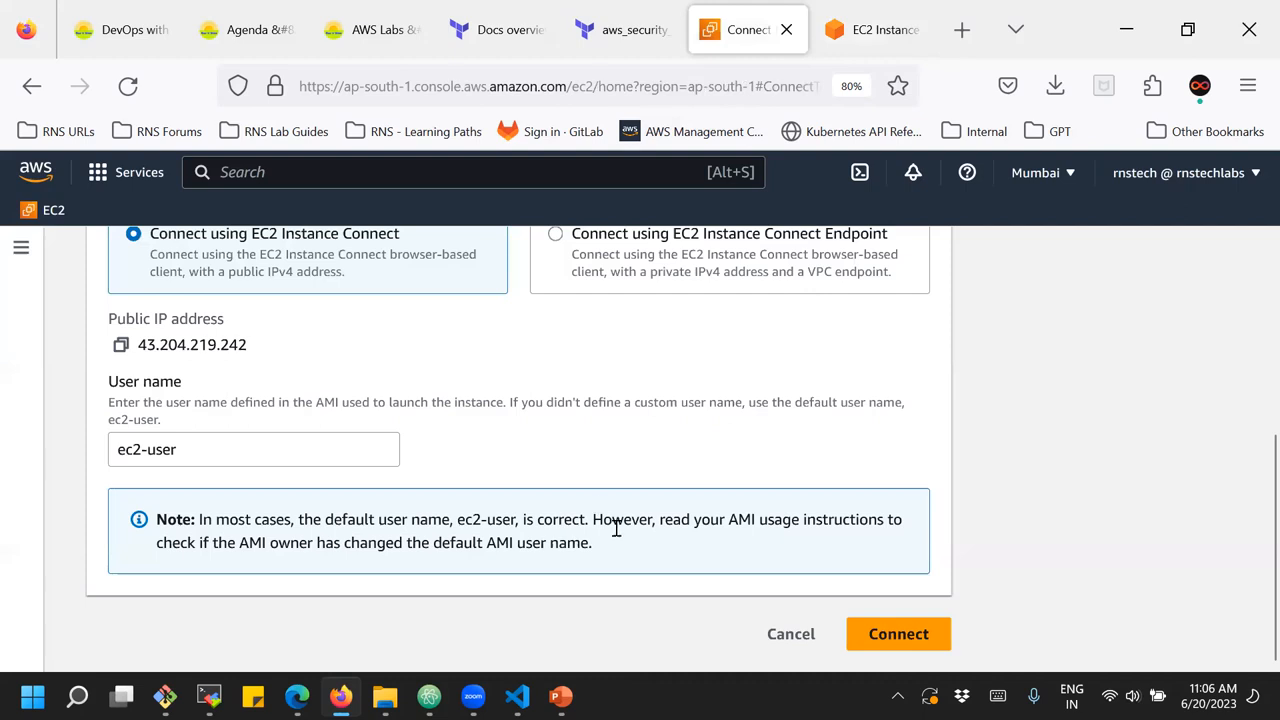
{"action": "scroll", "coordinate": [614, 530], "scroll_direction": "up", "scroll_amount": 5}
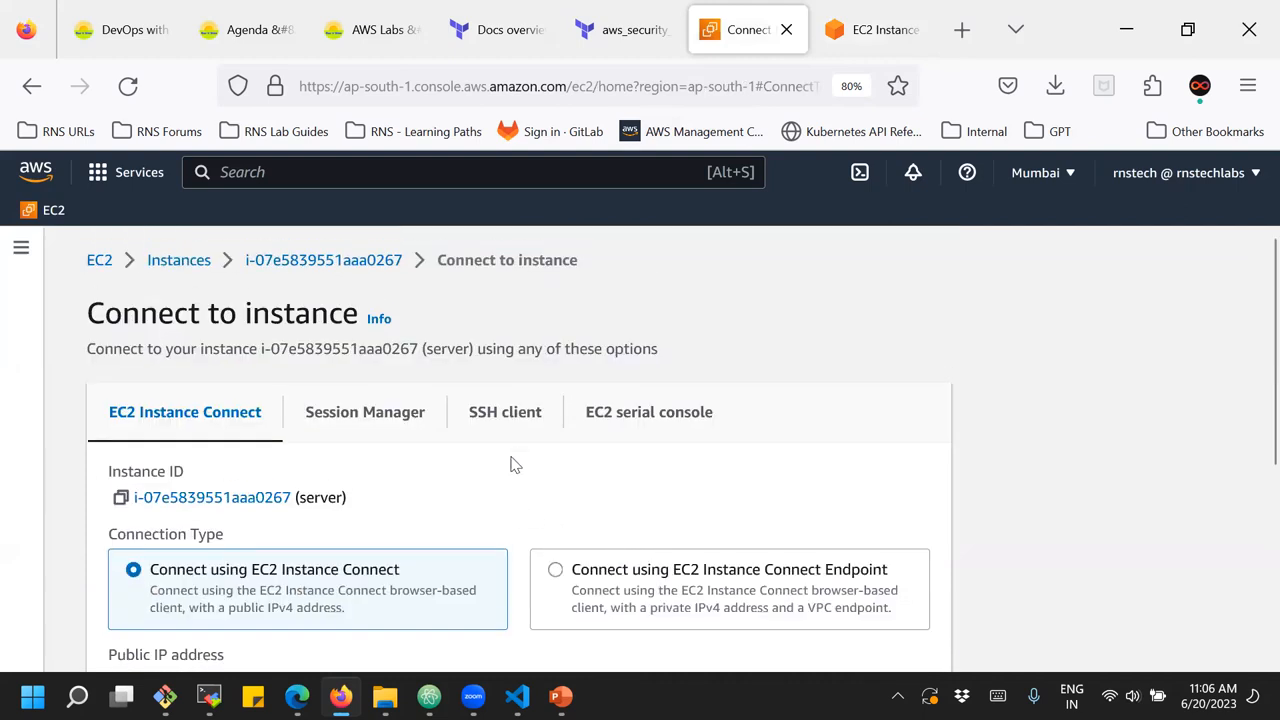
{"action": "left_click", "coordinate": [511, 423]}
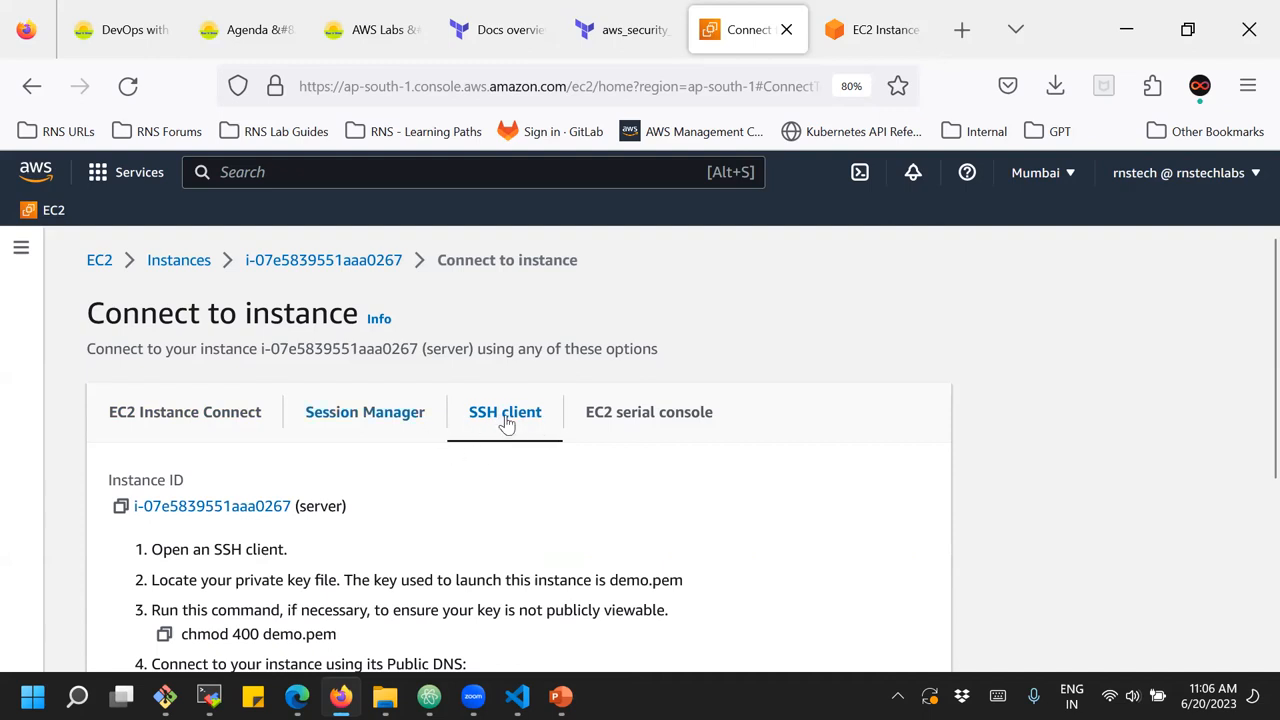
Examine the SSH client instructions for the server, including the private key file, the chmod command and the example ssh command
{"action": "scroll", "coordinate": [547, 462], "scroll_direction": "down", "scroll_amount": 5}
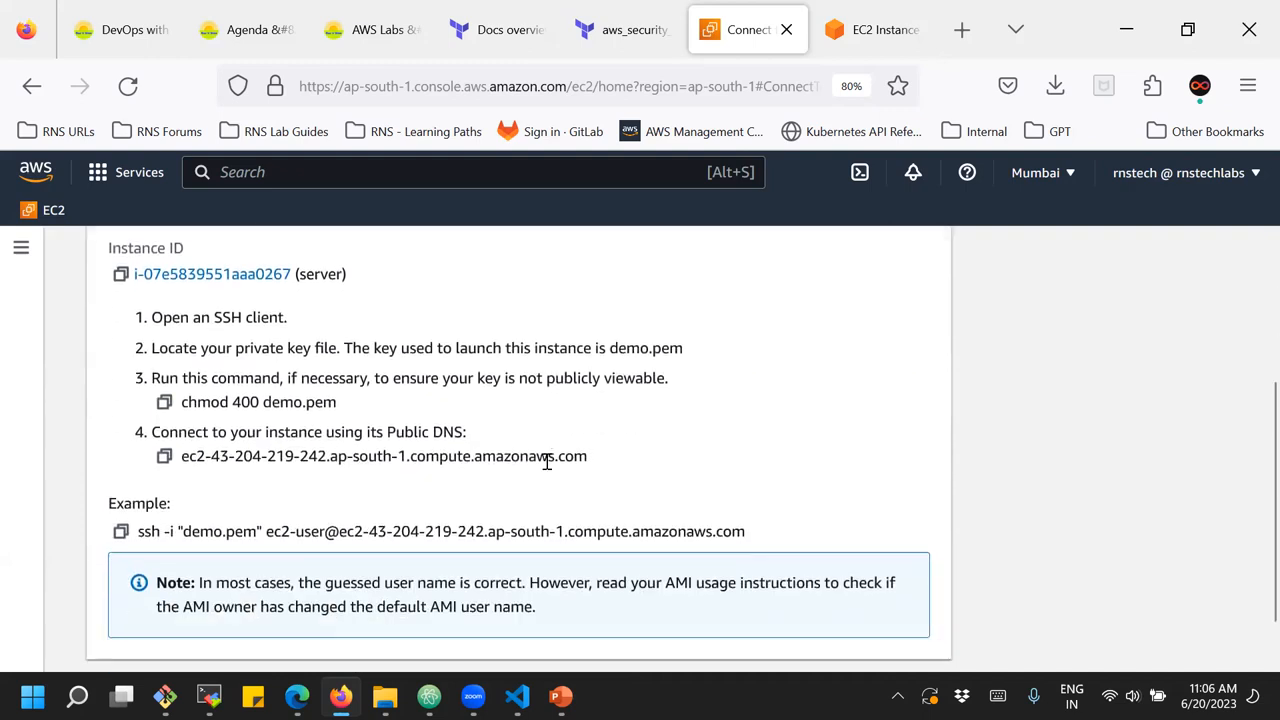
{"action": "scroll", "coordinate": [547, 462], "scroll_direction": "up", "scroll_amount": 2}
{"action": "left_click_drag", "start_coordinate": [152, 434], "coordinate": [284, 434]}
{"action": "left_click_drag", "start_coordinate": [176, 464], "coordinate": [321, 466]}
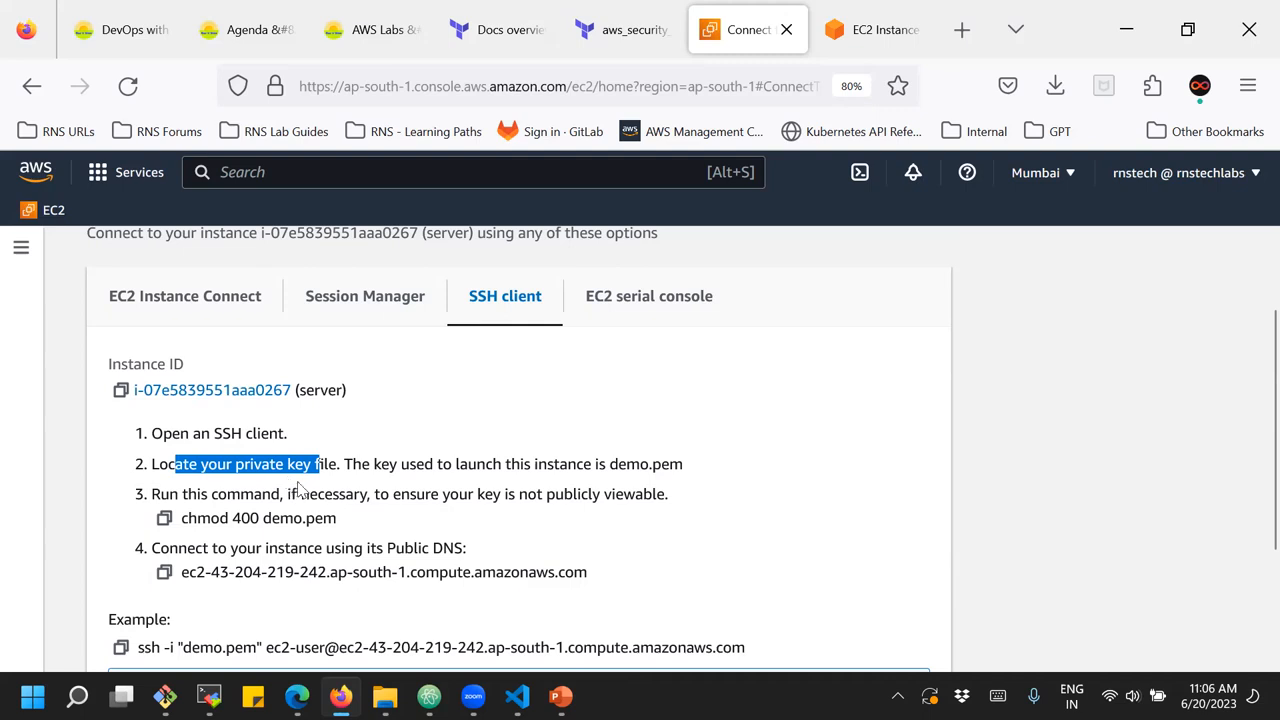
{"action": "left_click_drag", "start_coordinate": [181, 521], "coordinate": [344, 528]}
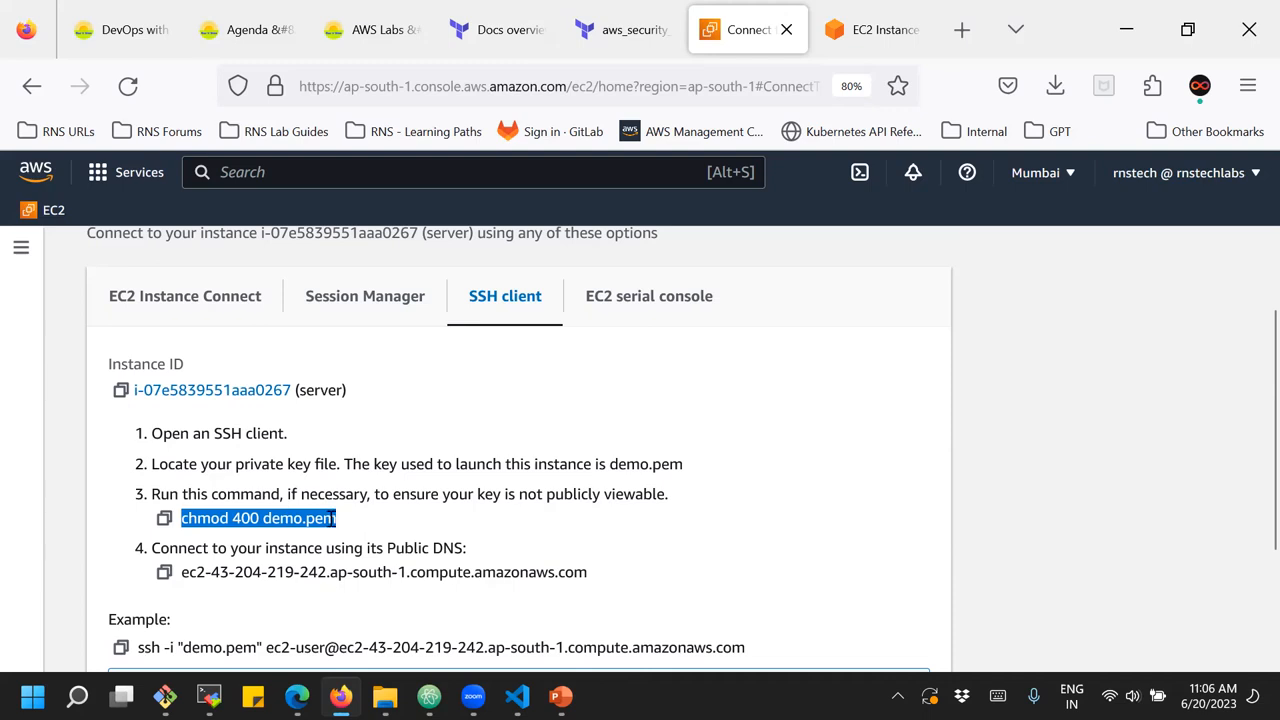
{"action": "scroll", "coordinate": [333, 518], "scroll_direction": "down", "scroll_amount": 2}
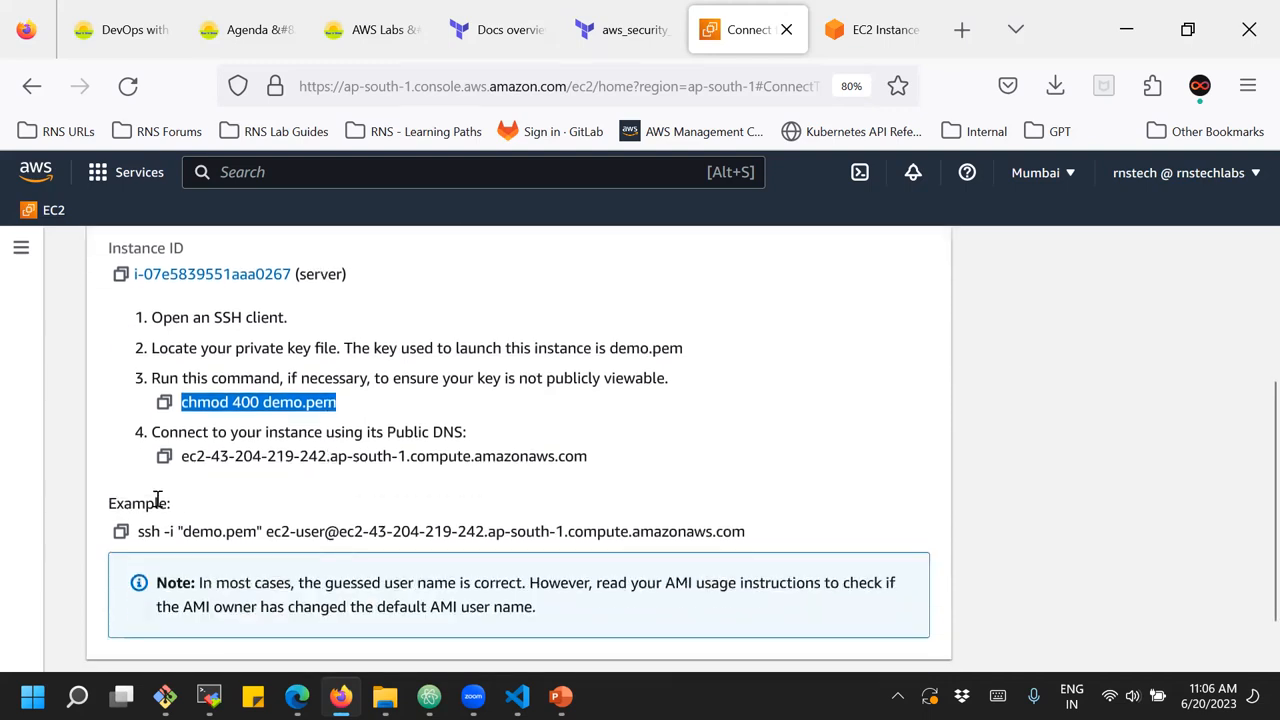
{"action": "left_click_drag", "start_coordinate": [138, 531], "coordinate": [754, 520]}
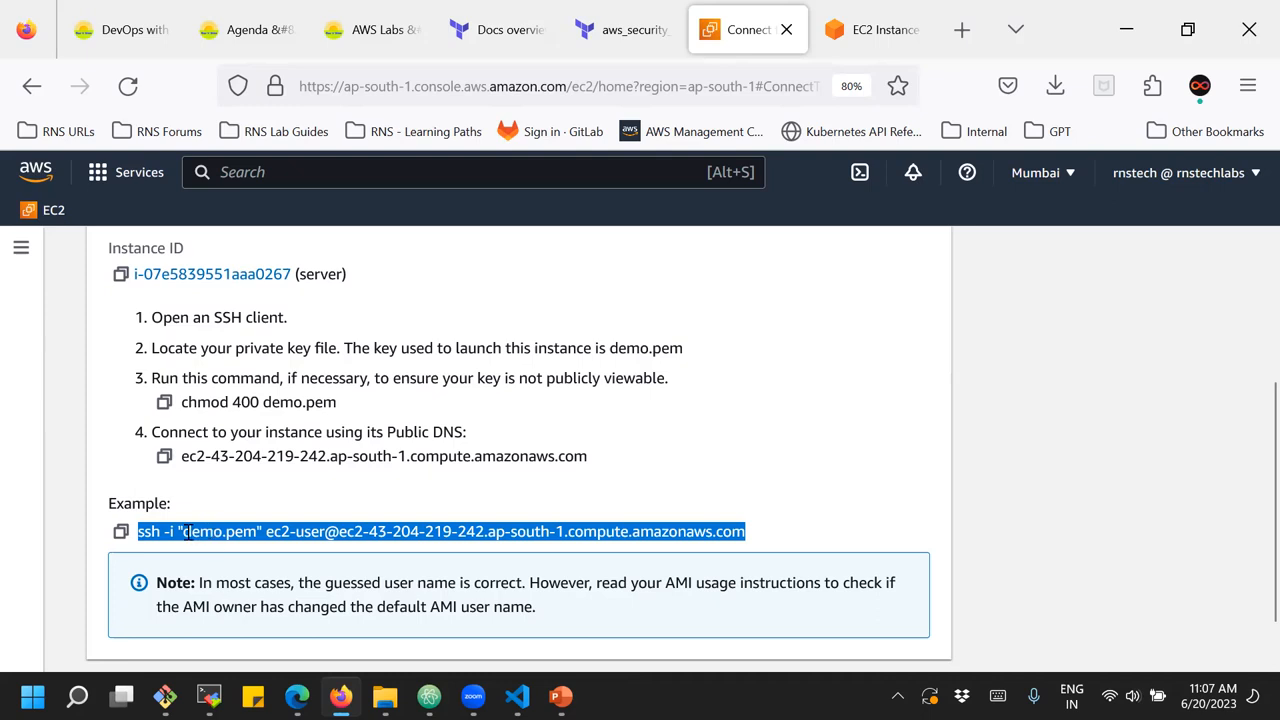
{"action": "left_click_drag", "start_coordinate": [265, 531], "coordinate": [756, 545]}
{"action": "left_click", "coordinate": [345, 531]}
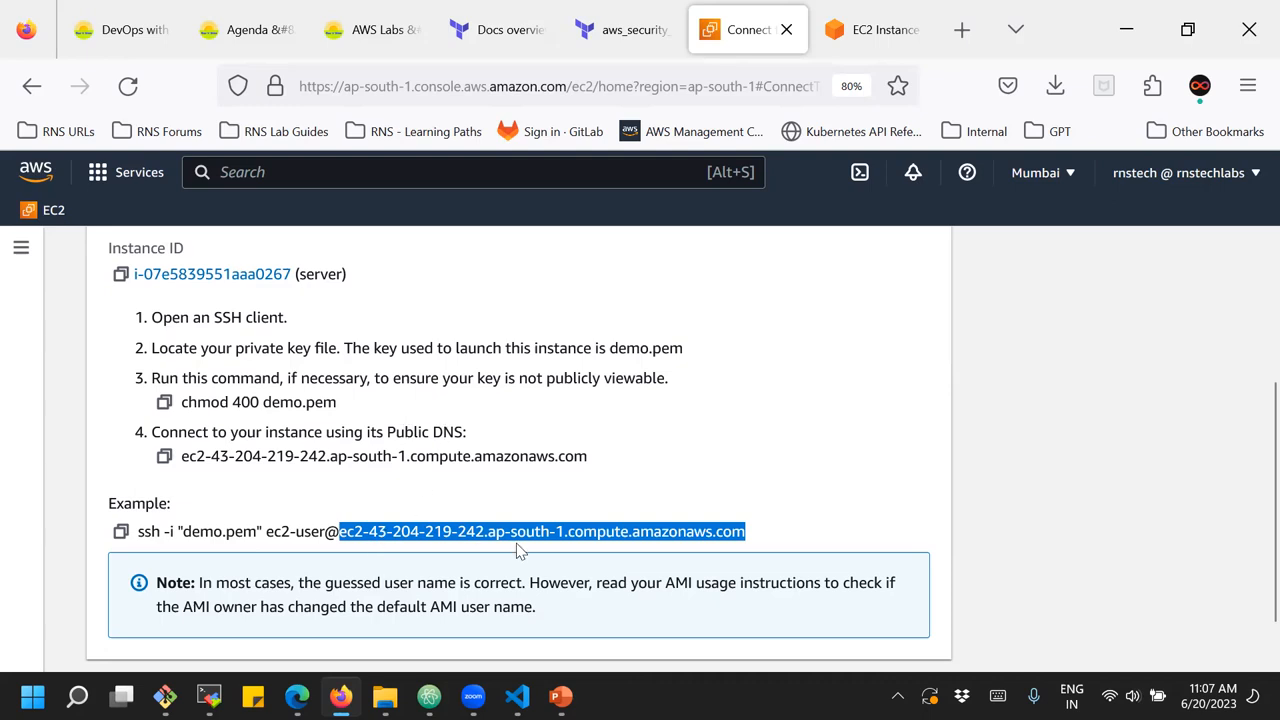
{"action": "scroll", "coordinate": [517, 548], "scroll_direction": "up", "scroll_amount": 5}
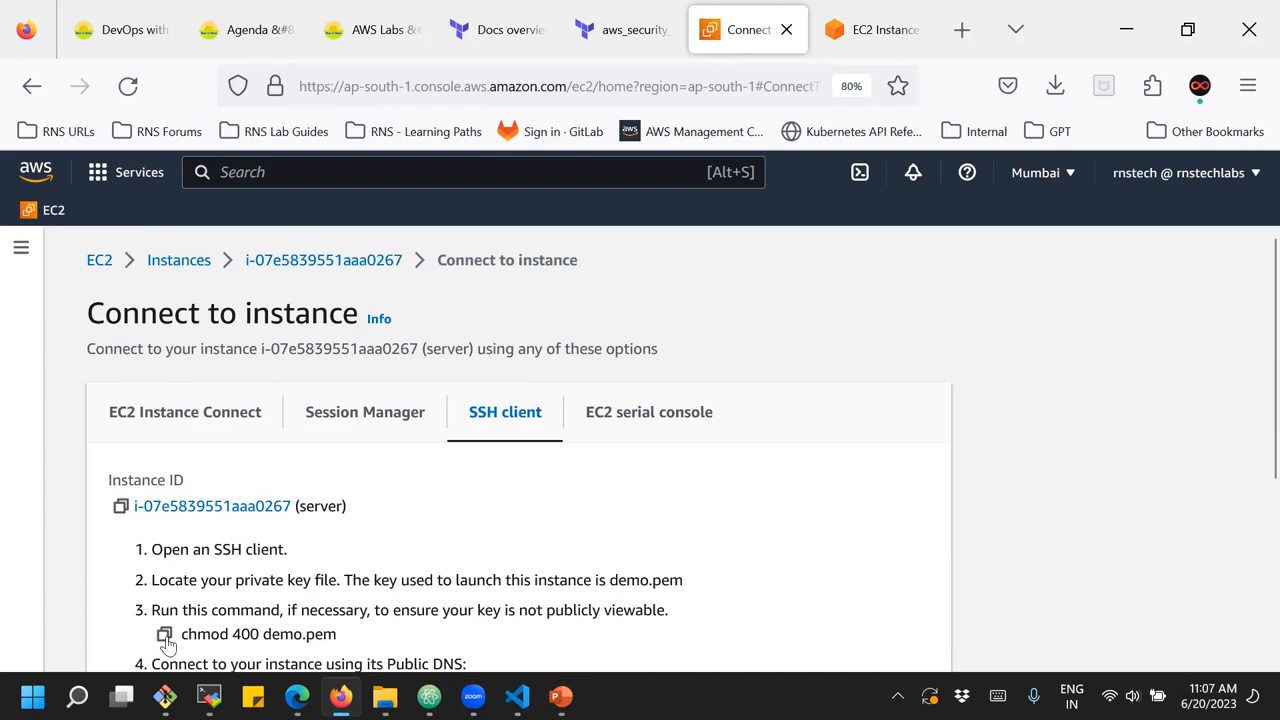
Switch to MobaXterm, close the stopped terminal session and open the settings for a new SSH session
{"action": "key", "text": "alt+Tab"}
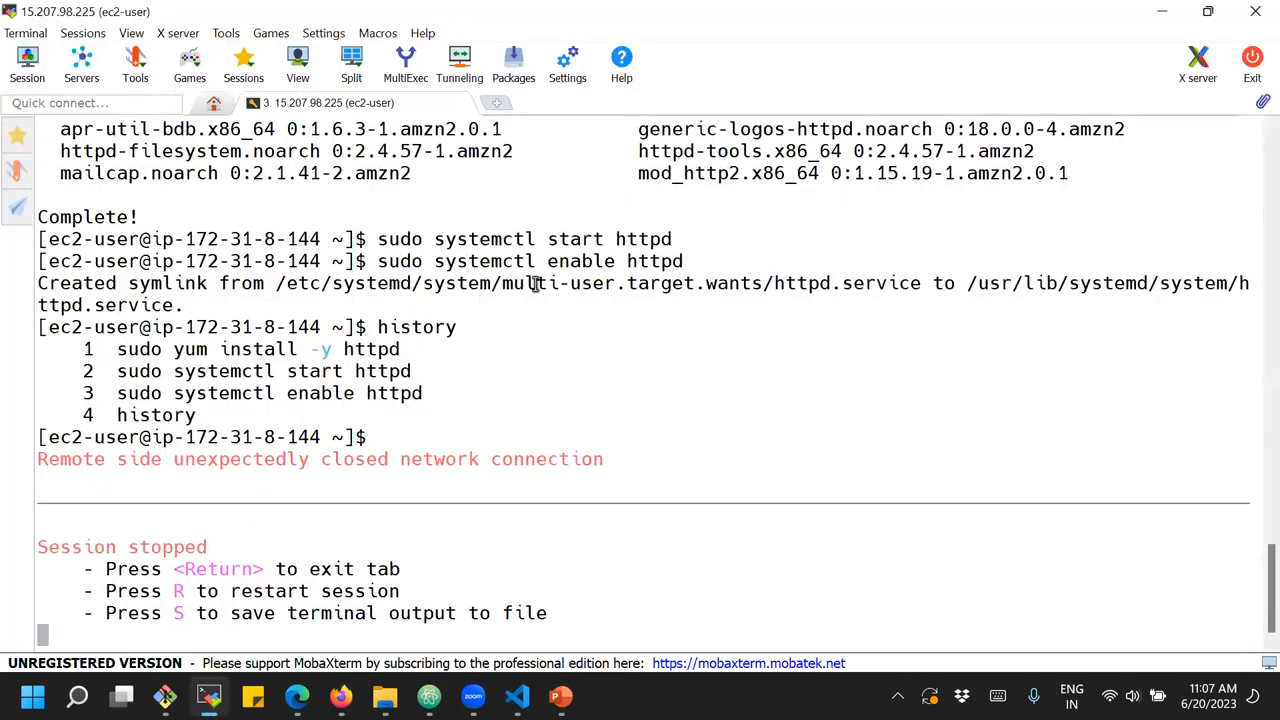
{"action": "left_click", "coordinate": [458, 103]}
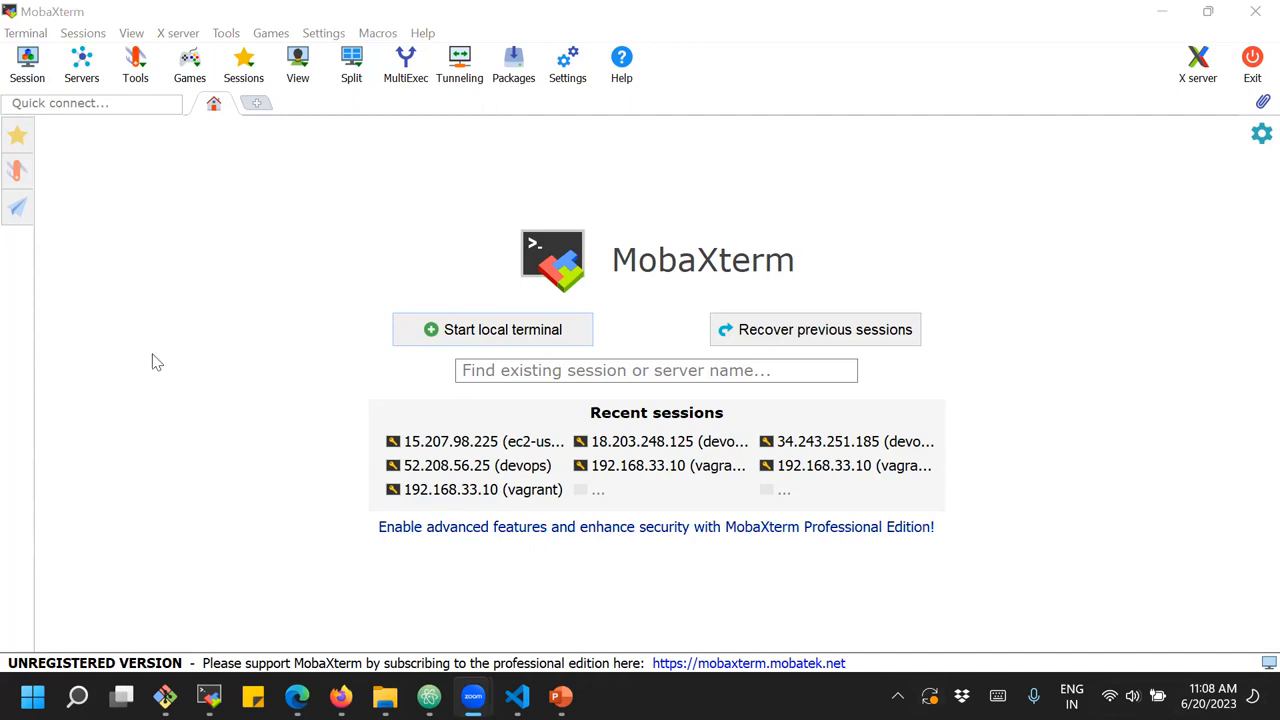
{"action": "left_click", "coordinate": [20, 72]}
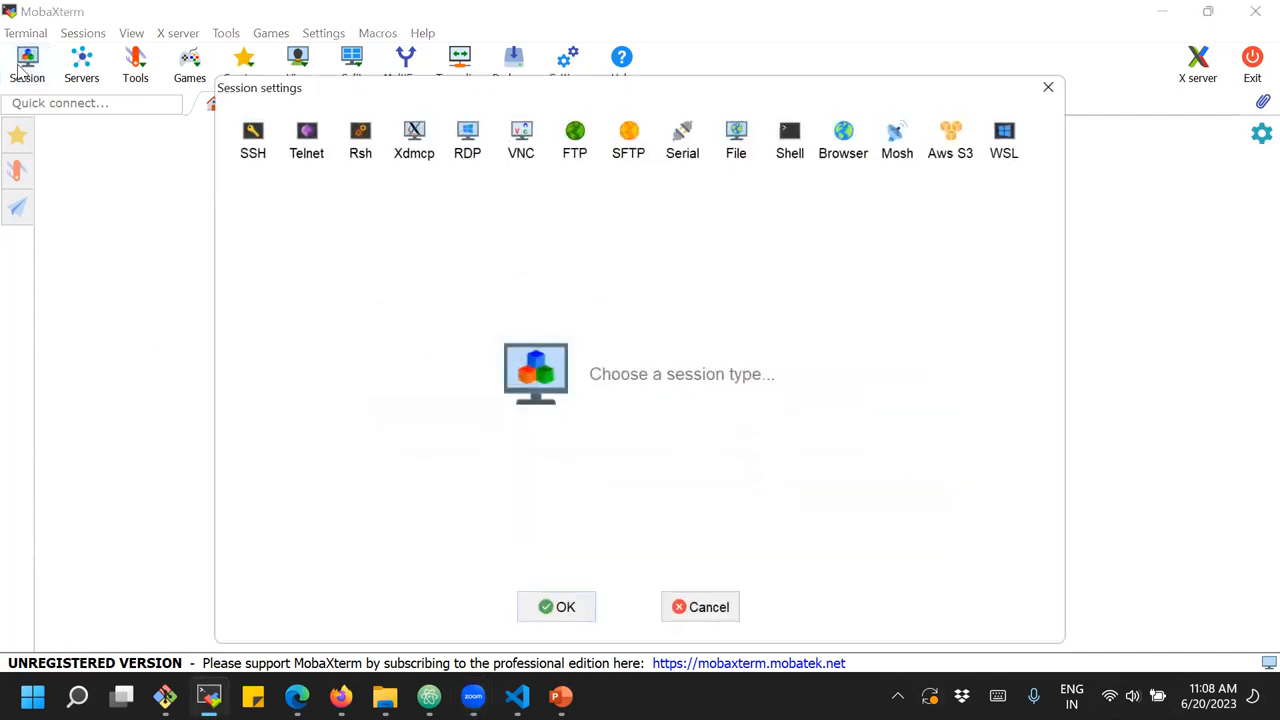
{"action": "left_click", "coordinate": [253, 150]}
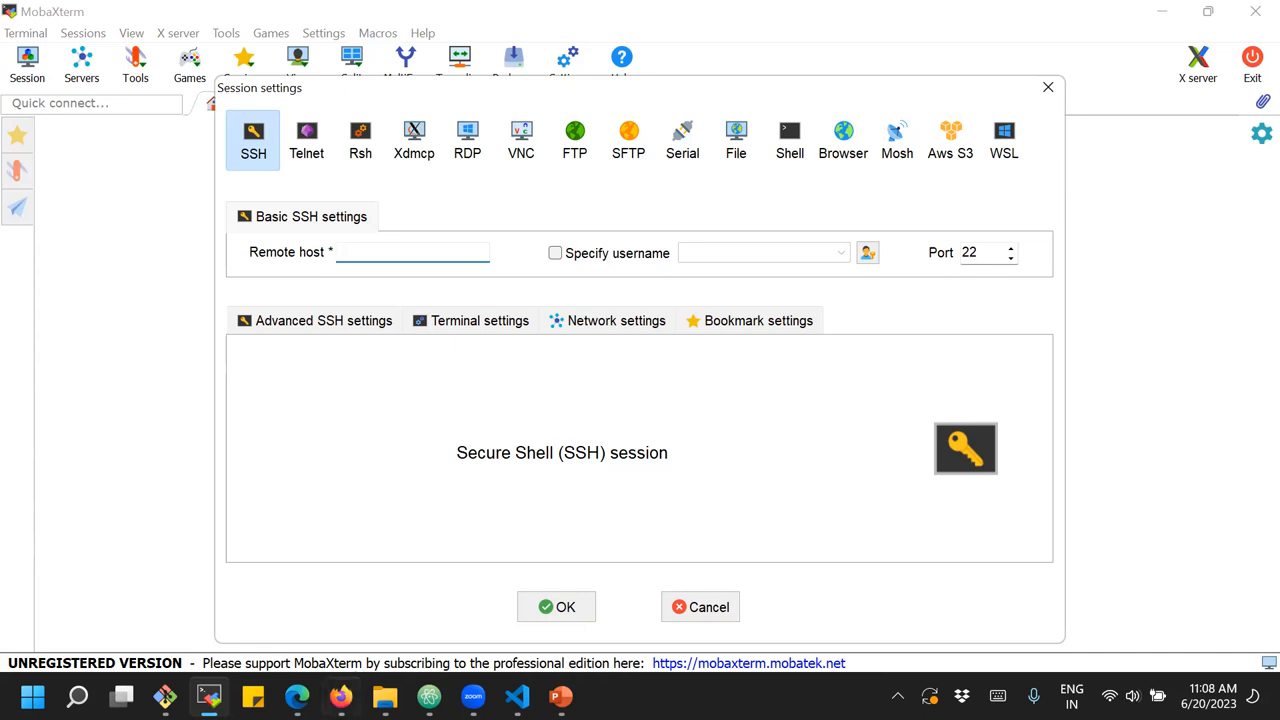
Switch back to the AWS console in Firefox, check the host in the example ssh command and return to the instances list
{"action": "left_click", "coordinate": [341, 696]}
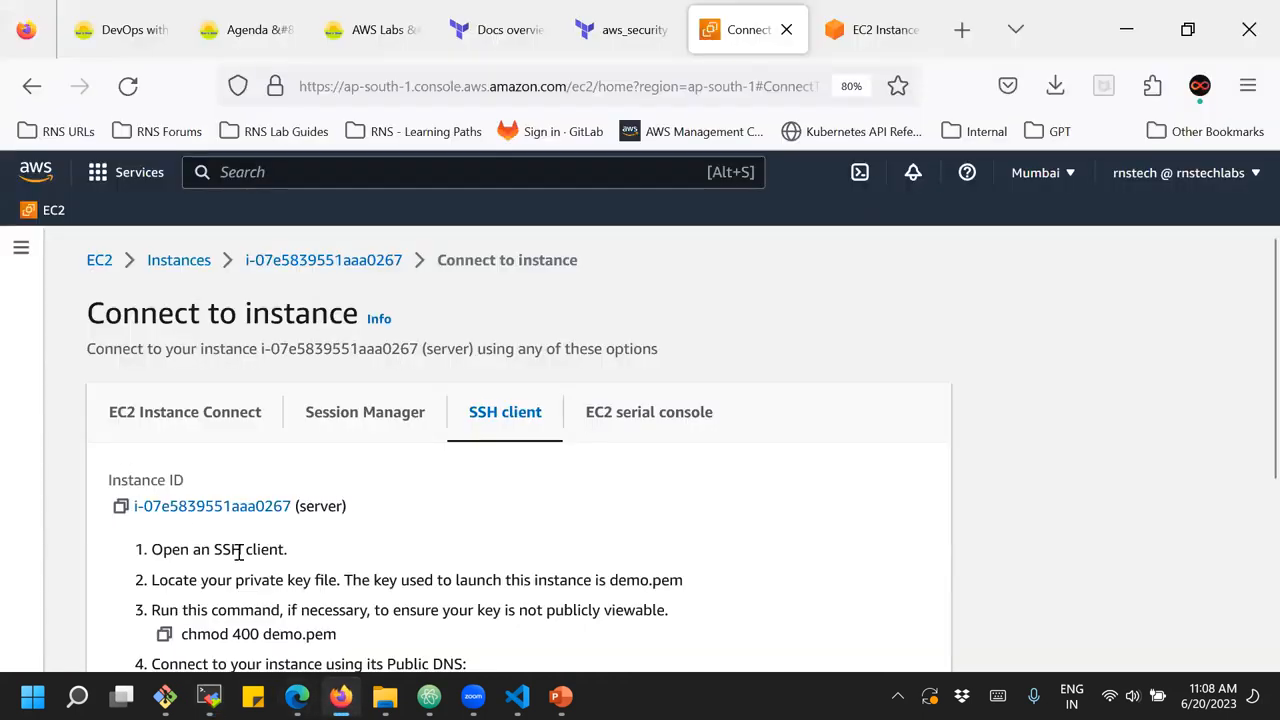
{"action": "scroll", "coordinate": [240, 570], "scroll_direction": "down", "scroll_amount": 3}
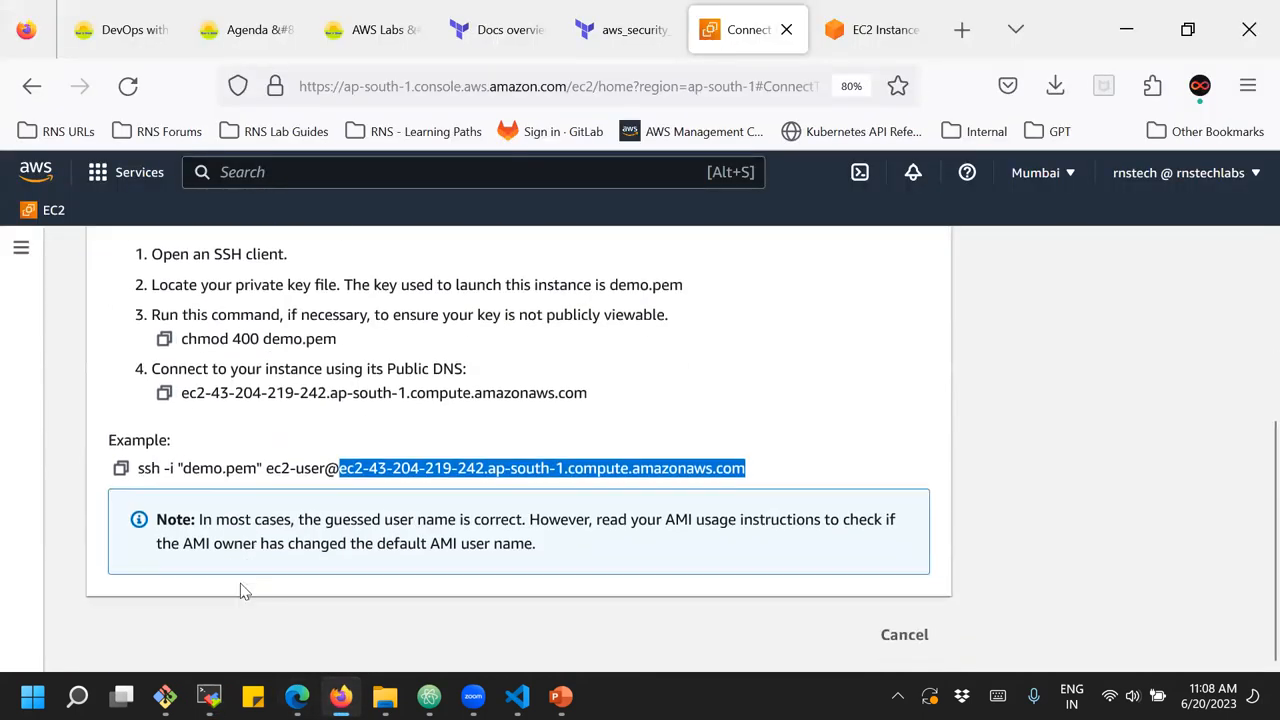
{"action": "left_click", "coordinate": [368, 490]}
{"action": "left_click_drag", "start_coordinate": [342, 476], "coordinate": [755, 470]}
{"action": "left_click", "coordinate": [912, 638]}
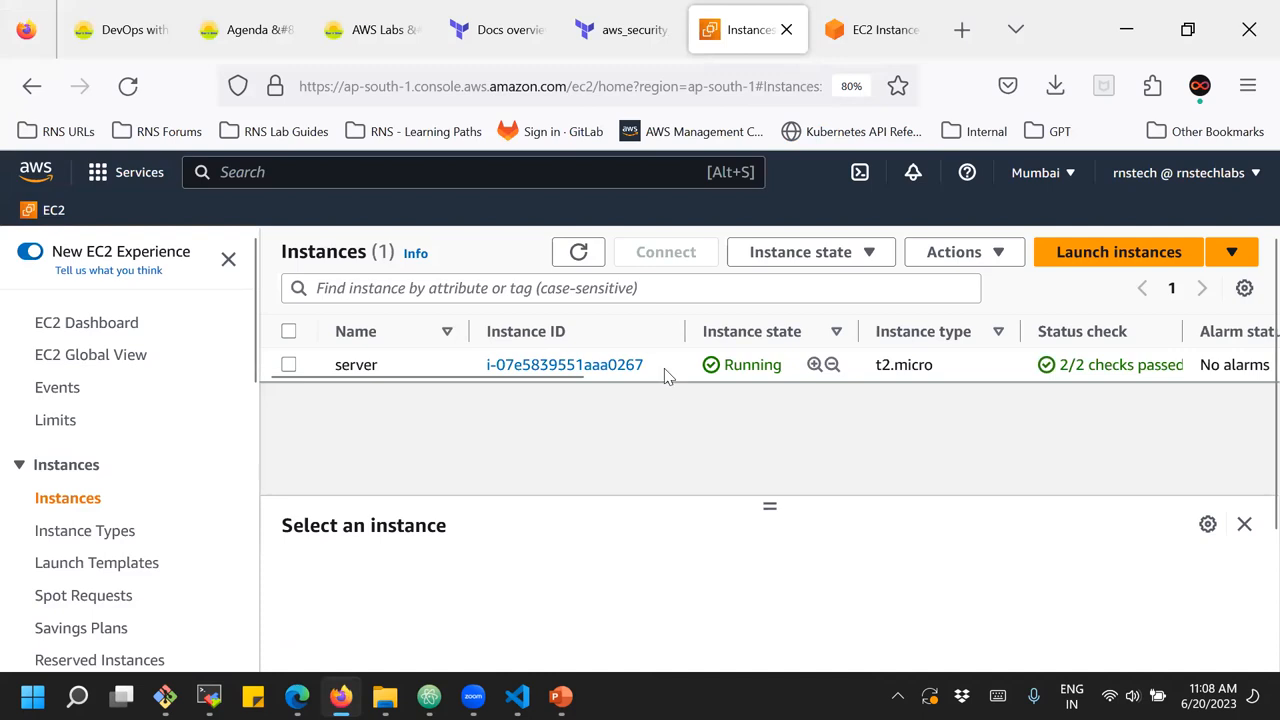
Select the server instance, enlarge its details pane and copy its public IPv4 address
{"action": "left_click", "coordinate": [420, 368]}
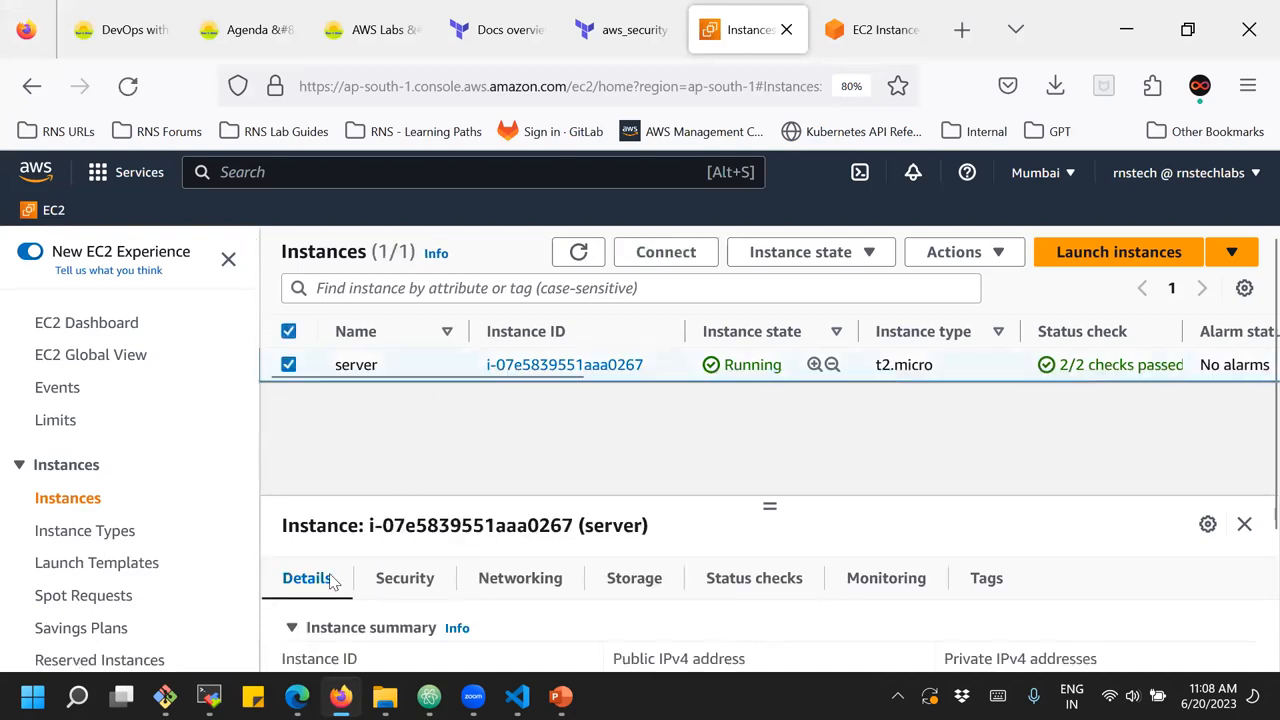
{"action": "scroll", "coordinate": [488, 623], "scroll_direction": "down", "scroll_amount": 2}
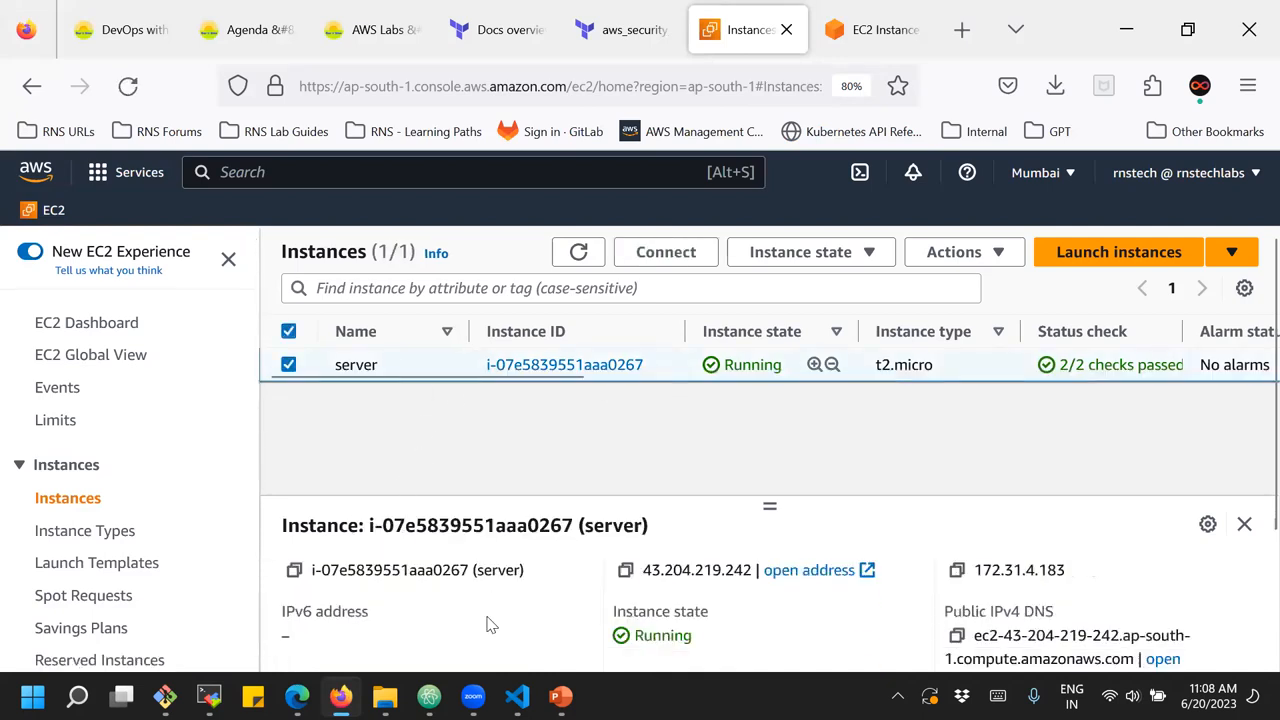
{"action": "scroll", "coordinate": [488, 623], "scroll_direction": "up", "scroll_amount": 2}
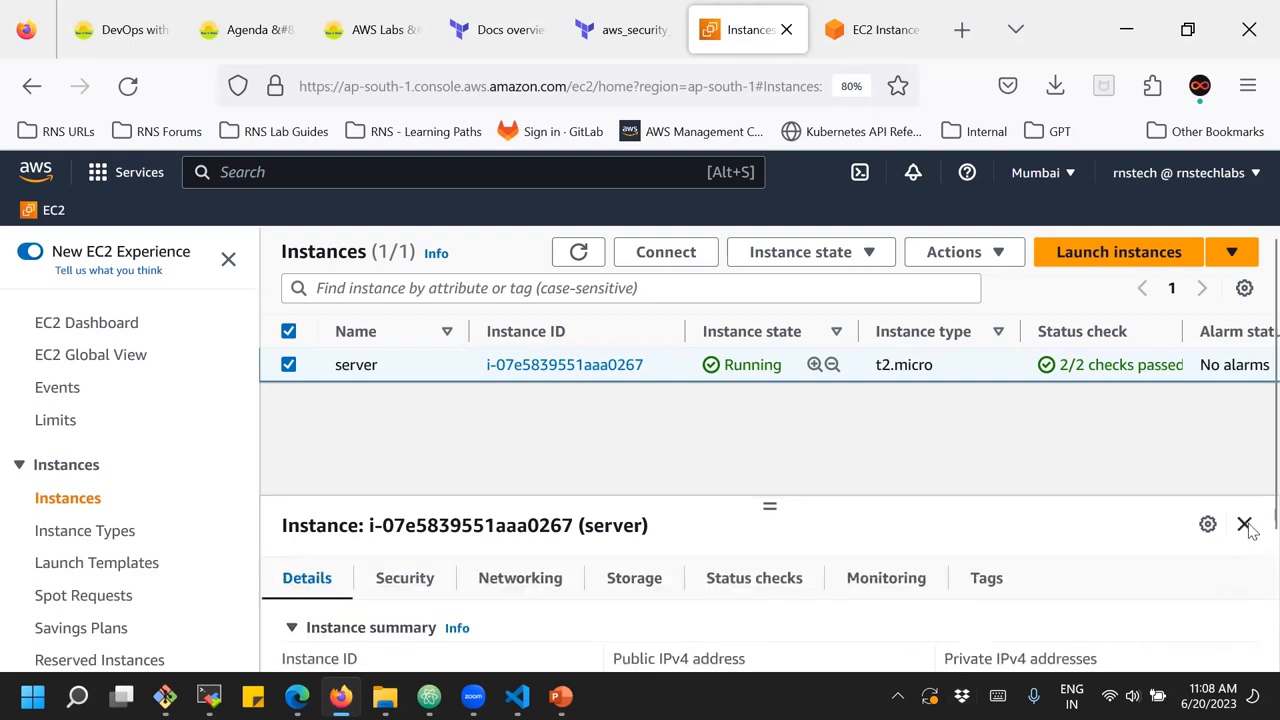
{"action": "key", "text": "ctrl+minus"}
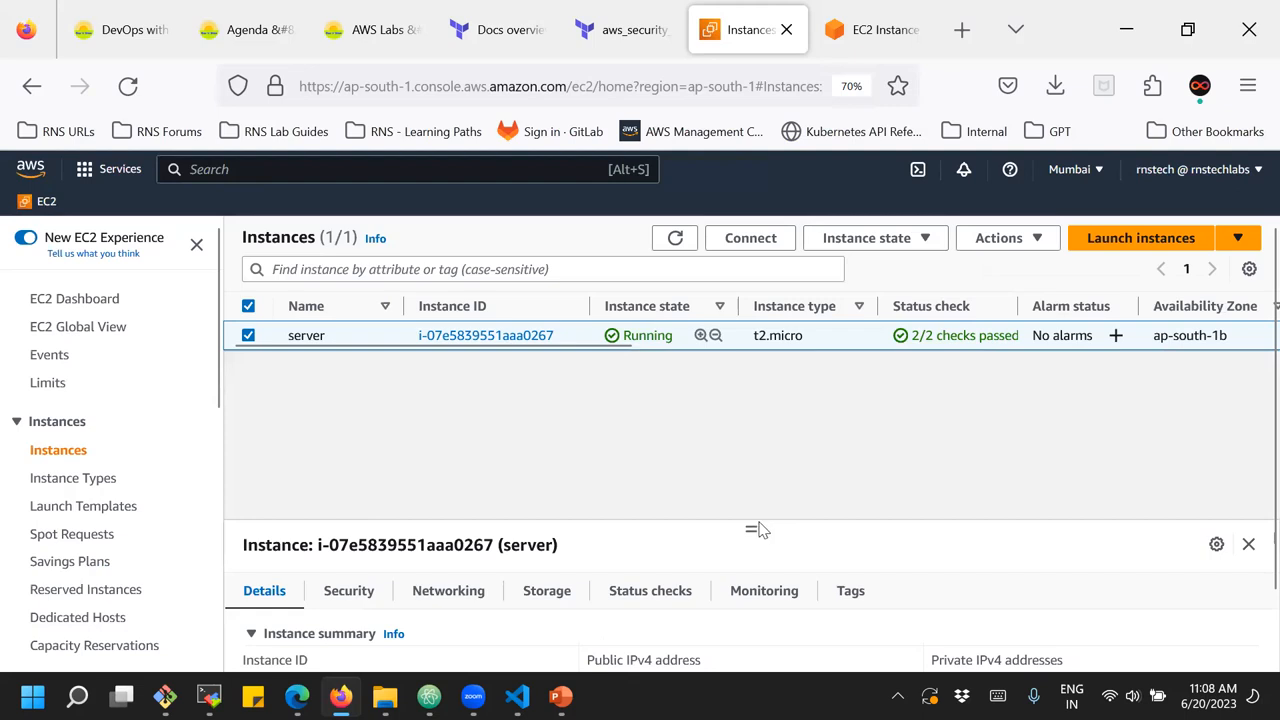
{"action": "left_click_drag", "start_coordinate": [751, 528], "coordinate": [763, 417]}
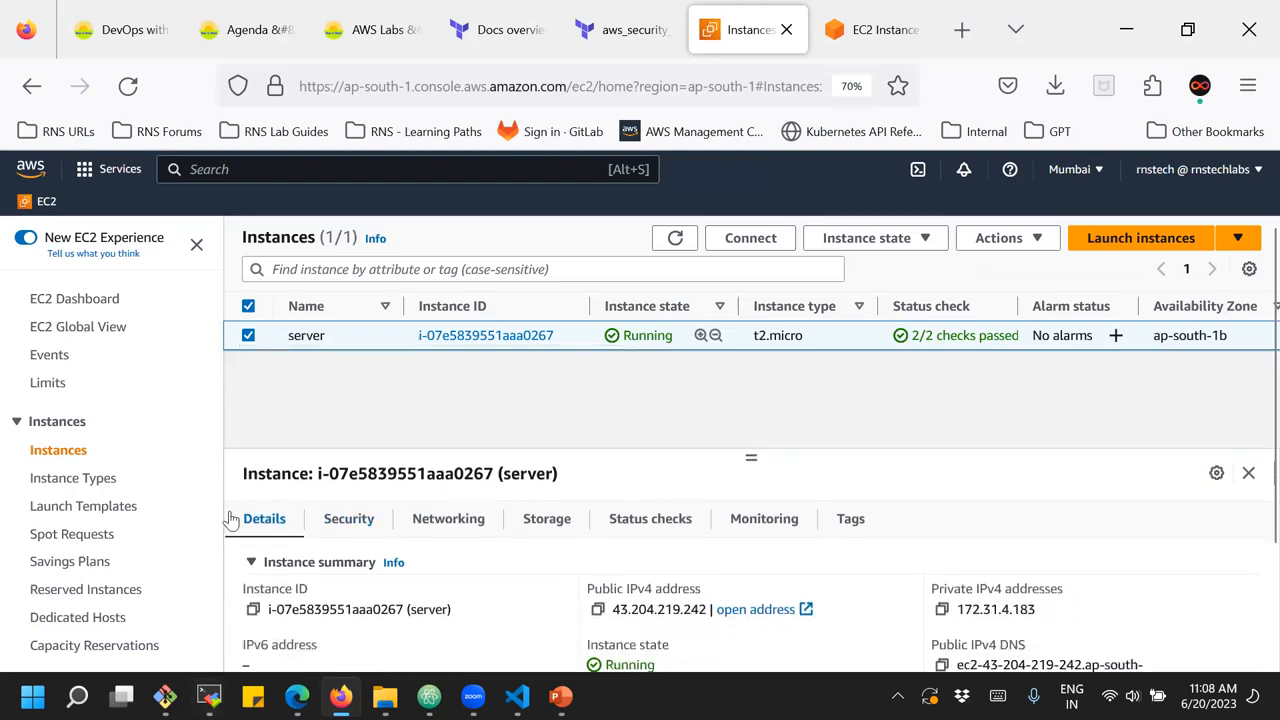
{"action": "left_click", "coordinate": [597, 610]}
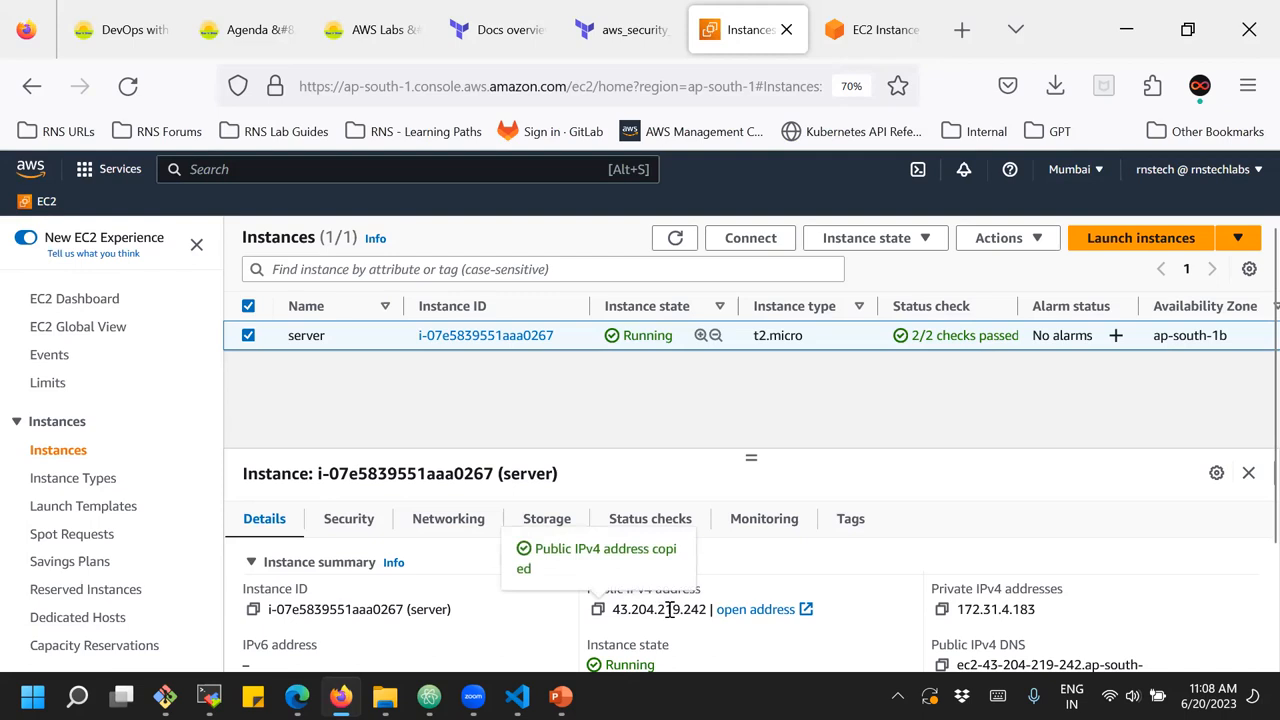
{"action": "scroll", "coordinate": [798, 548], "scroll_direction": "down", "scroll_amount": 2}
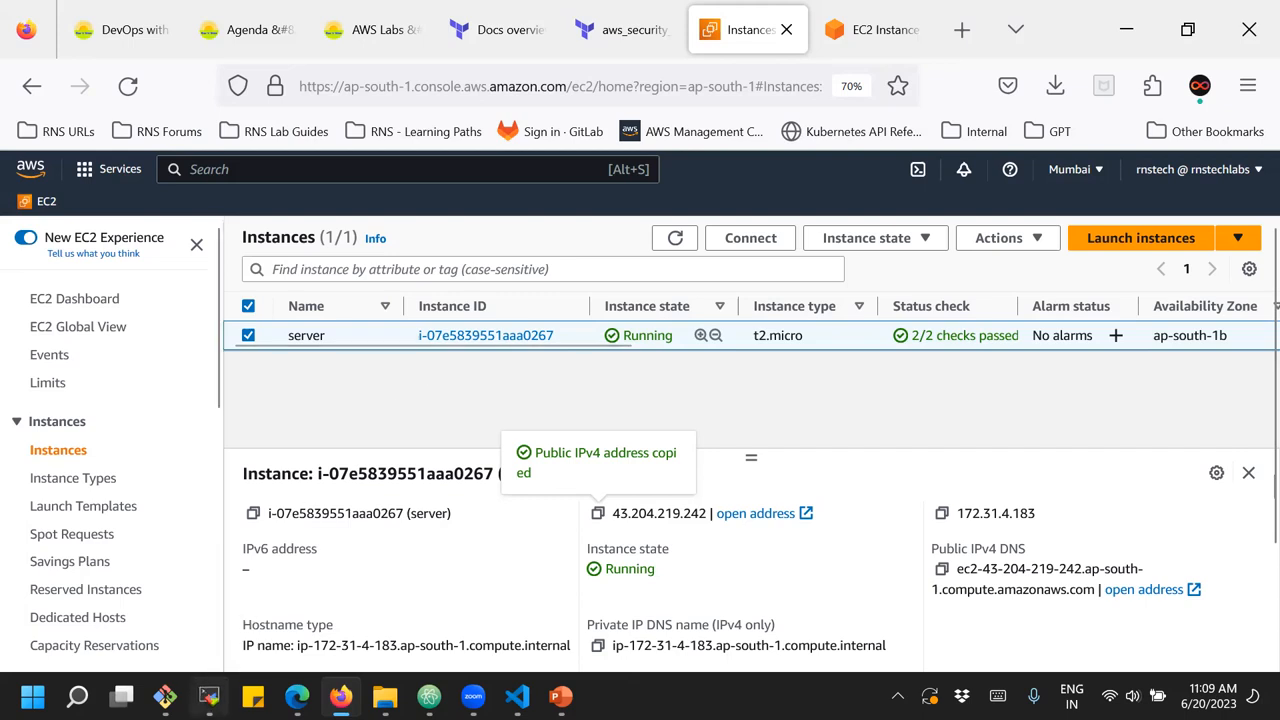
In MobaXterm, set the SSH session's remote host to 43.204.219.242 and specify the username ec2-user
{"action": "left_click", "coordinate": [209, 696]}
{"action": "left_click", "coordinate": [367, 249]}
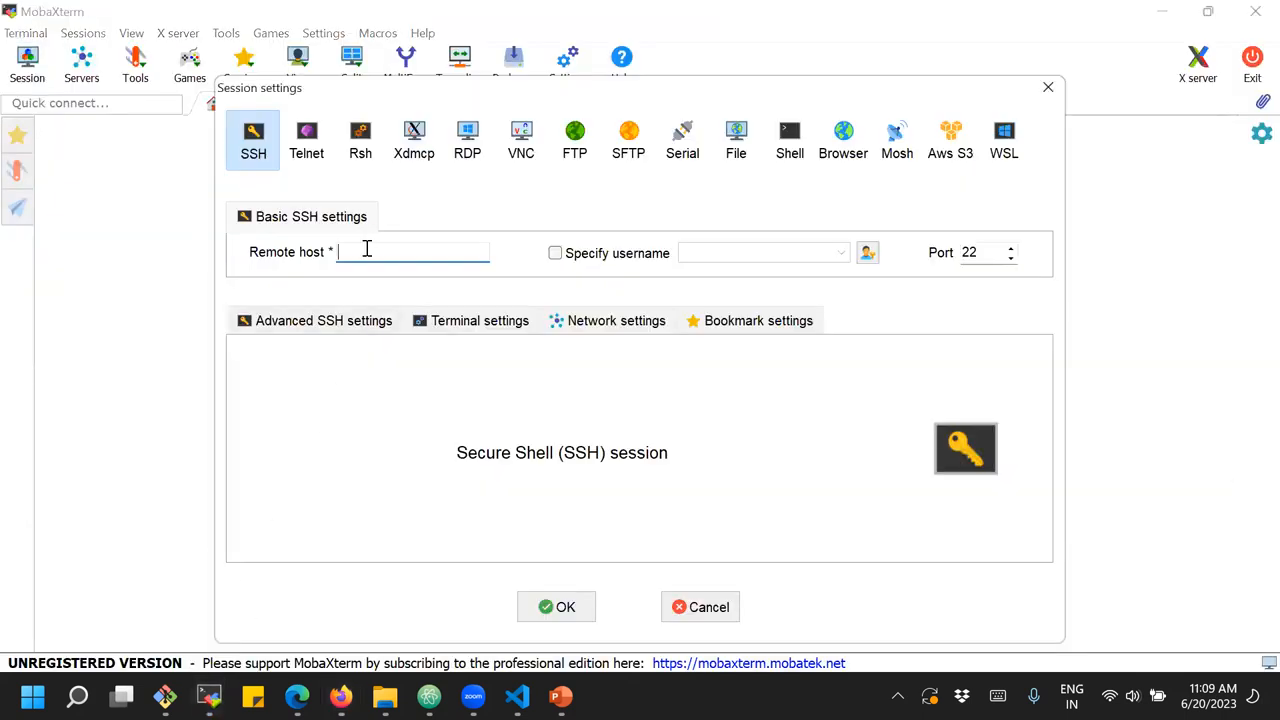
{"action": "key", "text": "ctrl+v"}
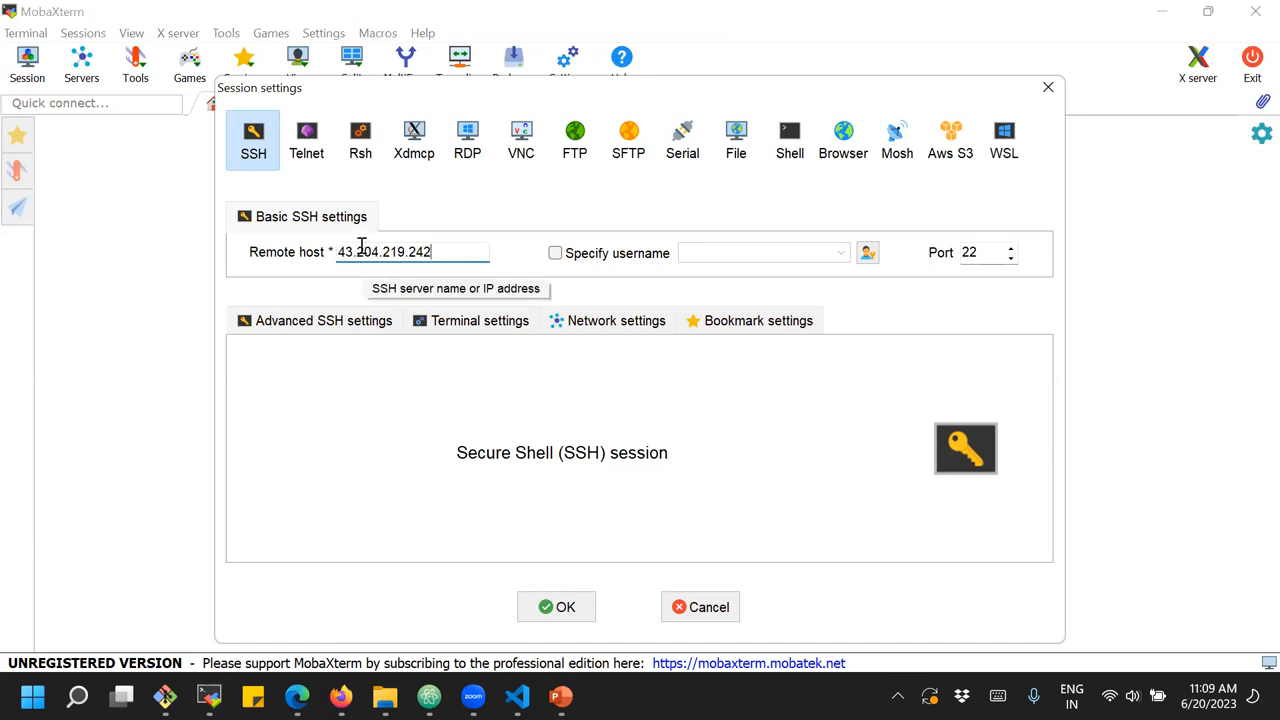
{"action": "left_click", "coordinate": [556, 253]}
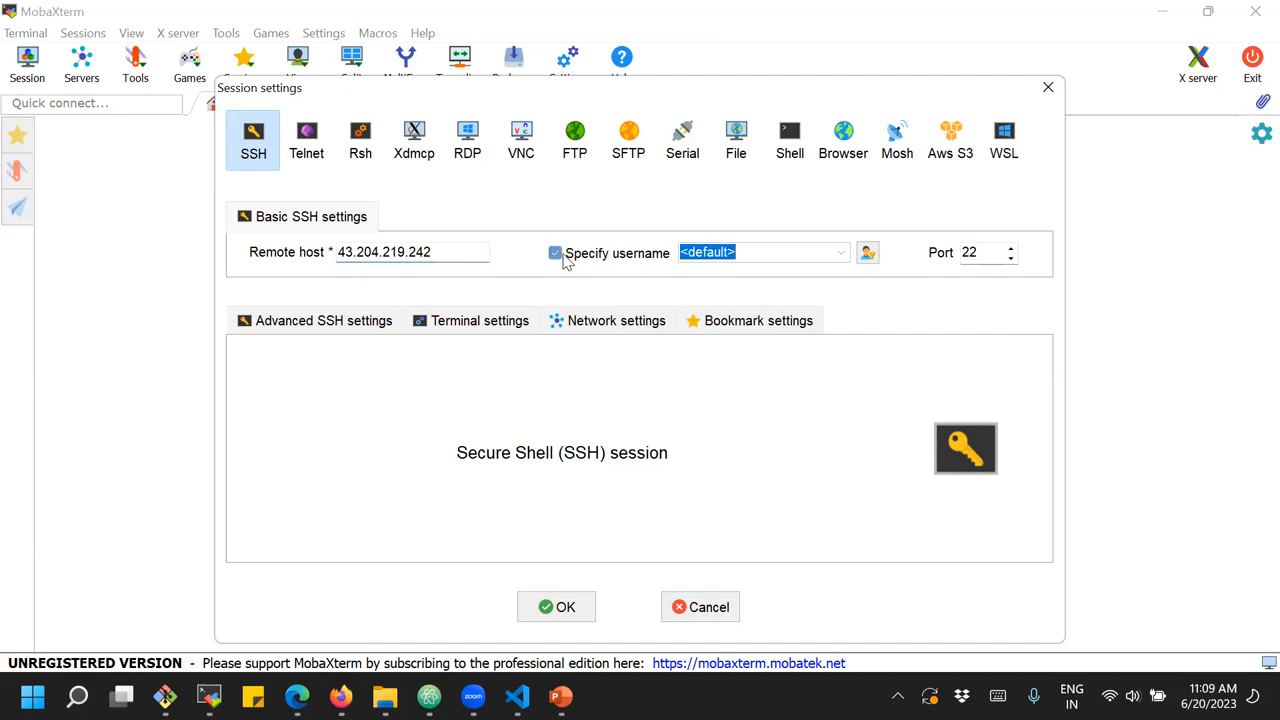
{"action": "type", "text": "ec2-user"}
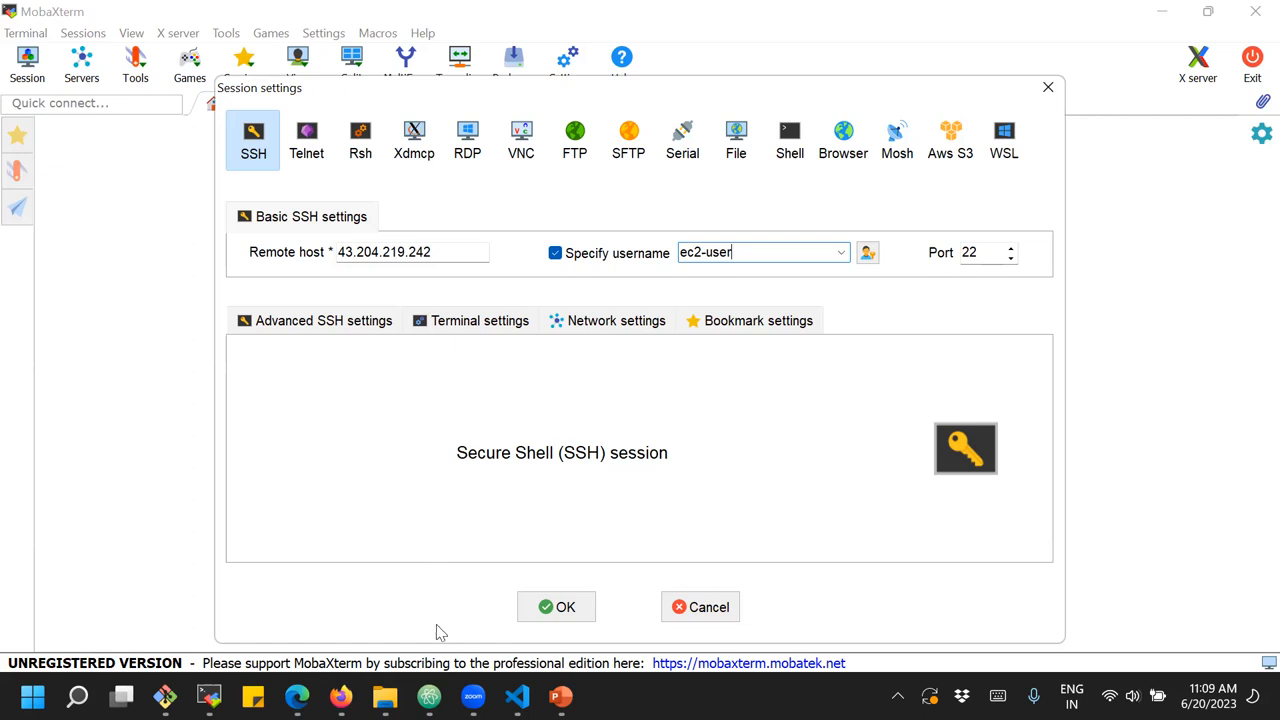
Go back to the server's SSH client instructions in Firefox and check the user name in the example ssh command
{"action": "mouse_move", "coordinate": [341, 697]}
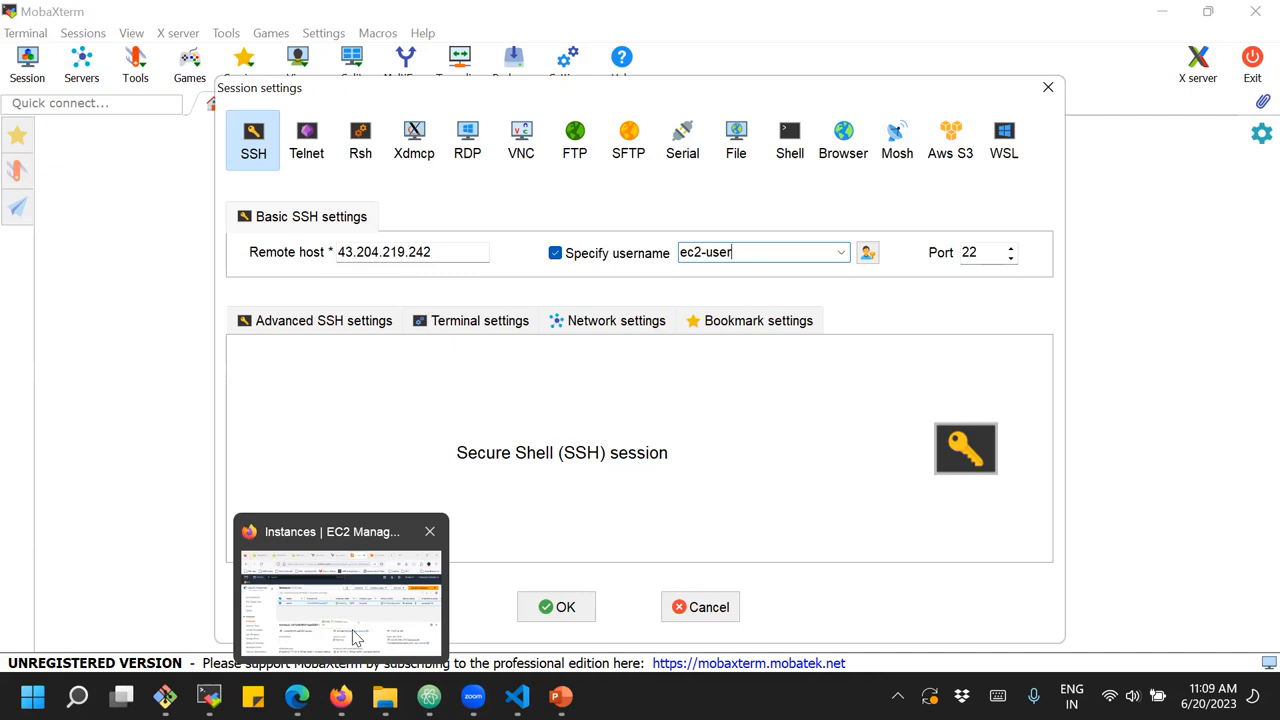
{"action": "left_click", "coordinate": [340, 600]}
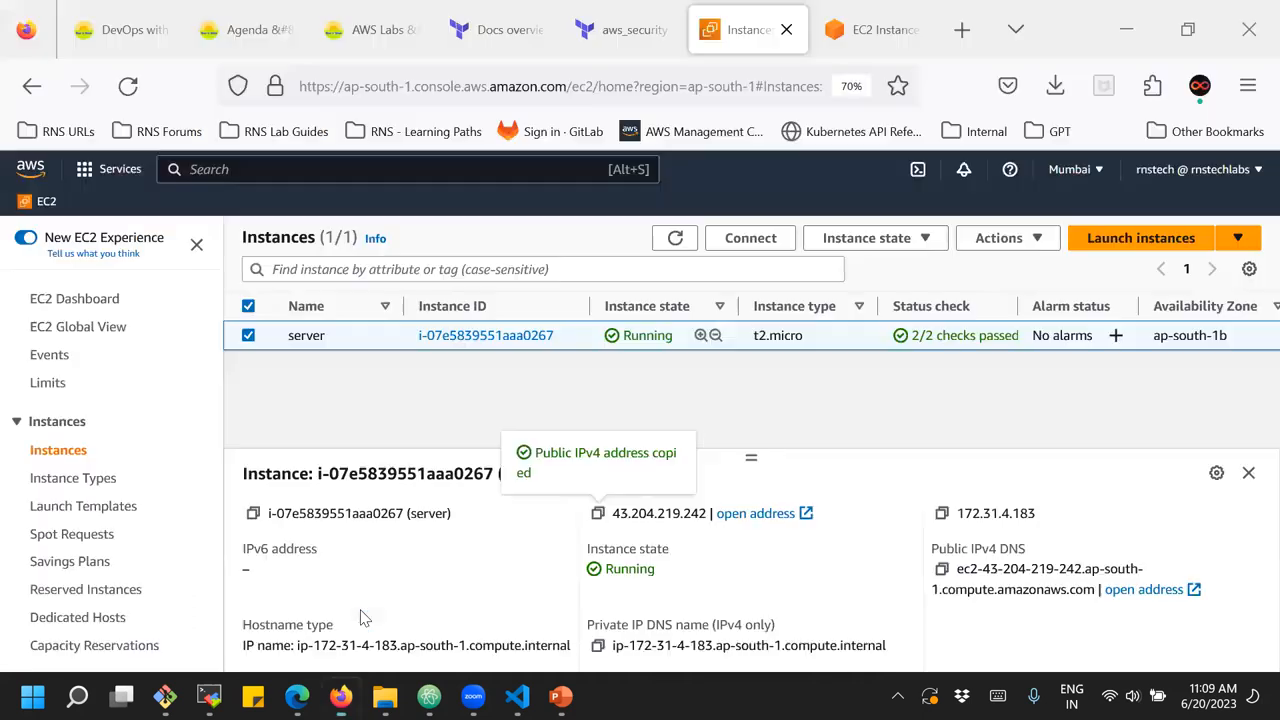
{"action": "left_click", "coordinate": [757, 247]}
{"action": "scroll", "coordinate": [211, 412], "scroll_direction": "down", "scroll_amount": 3}
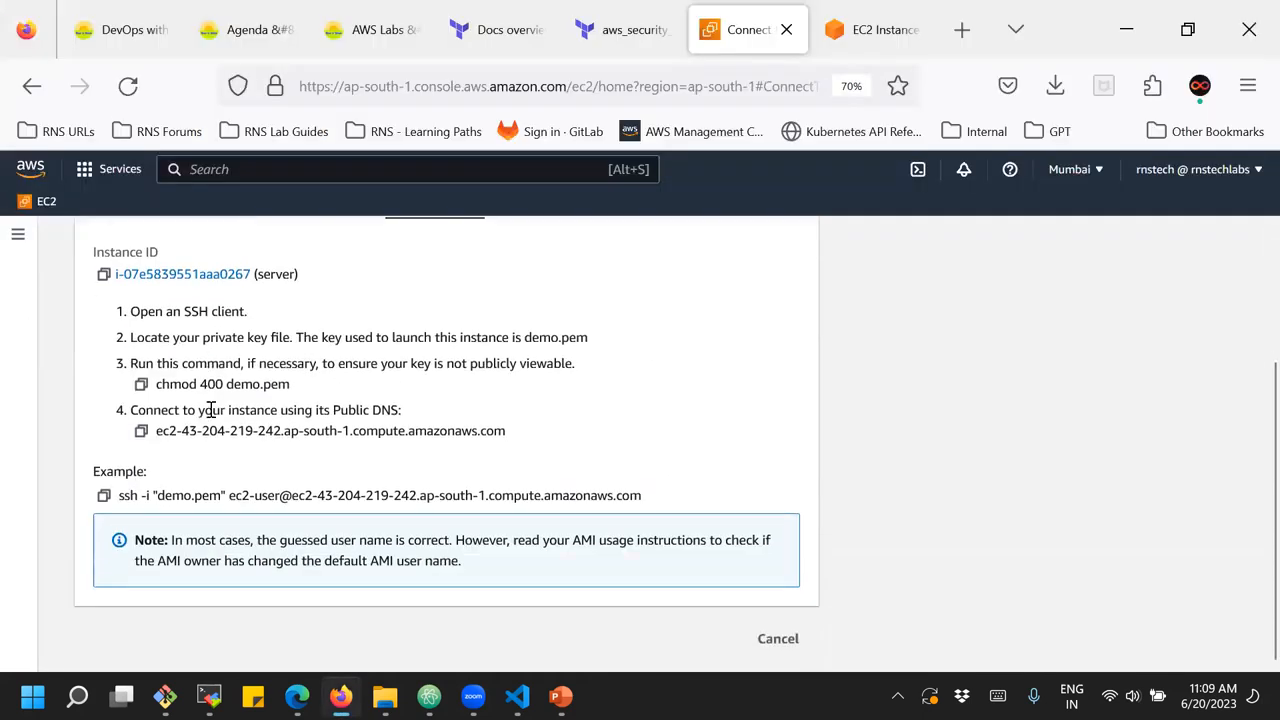
{"action": "double_click", "coordinate": [254, 495]}
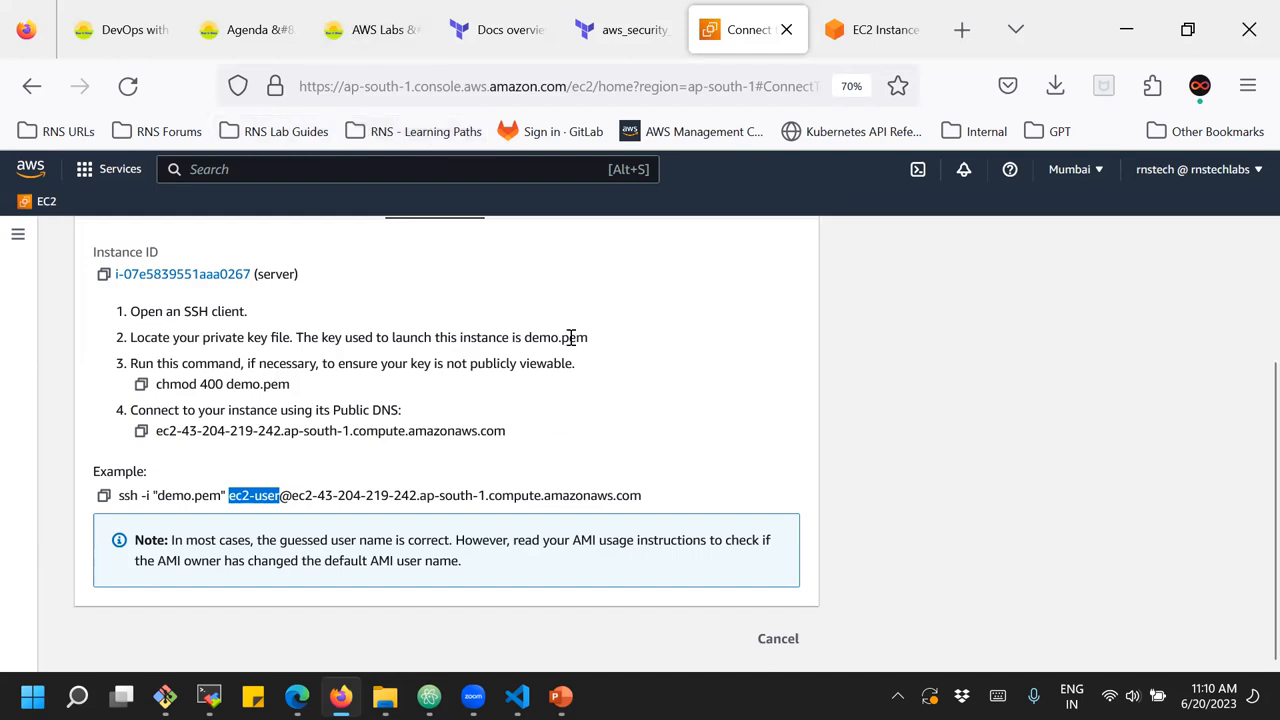
Review the server's SSH client connection instructions and open the summary page of the server instance
{"action": "scroll", "coordinate": [545, 350], "scroll_direction": "up", "scroll_amount": 3}
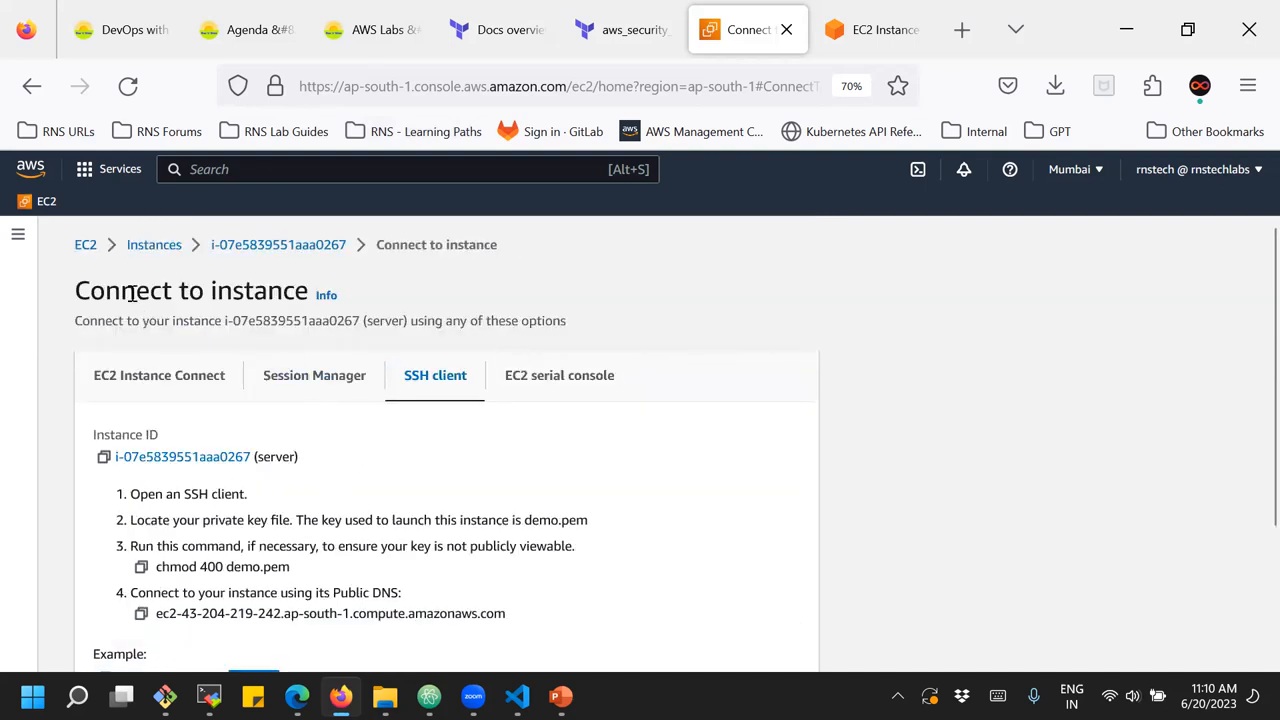
{"action": "scroll", "coordinate": [370, 457], "scroll_direction": "down", "scroll_amount": 3}
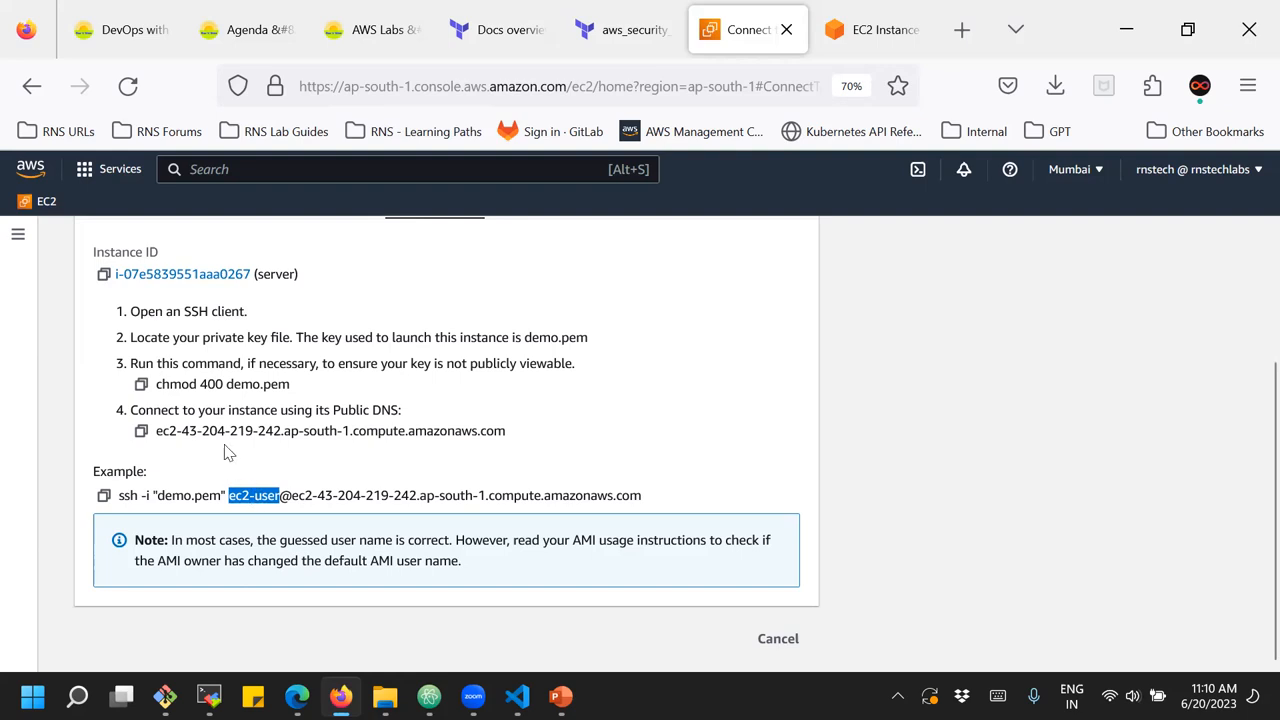
{"action": "scroll", "coordinate": [229, 449], "scroll_direction": "up", "scroll_amount": 3}
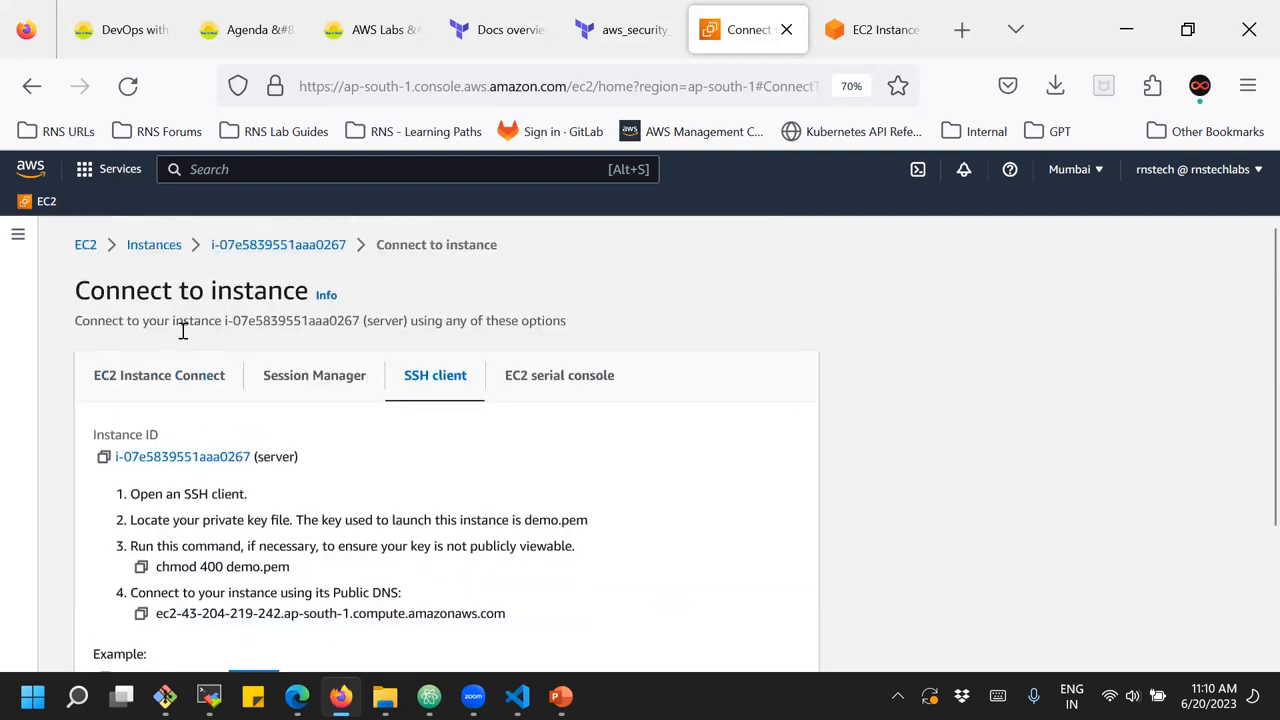
{"action": "left_click", "coordinate": [264, 250]}
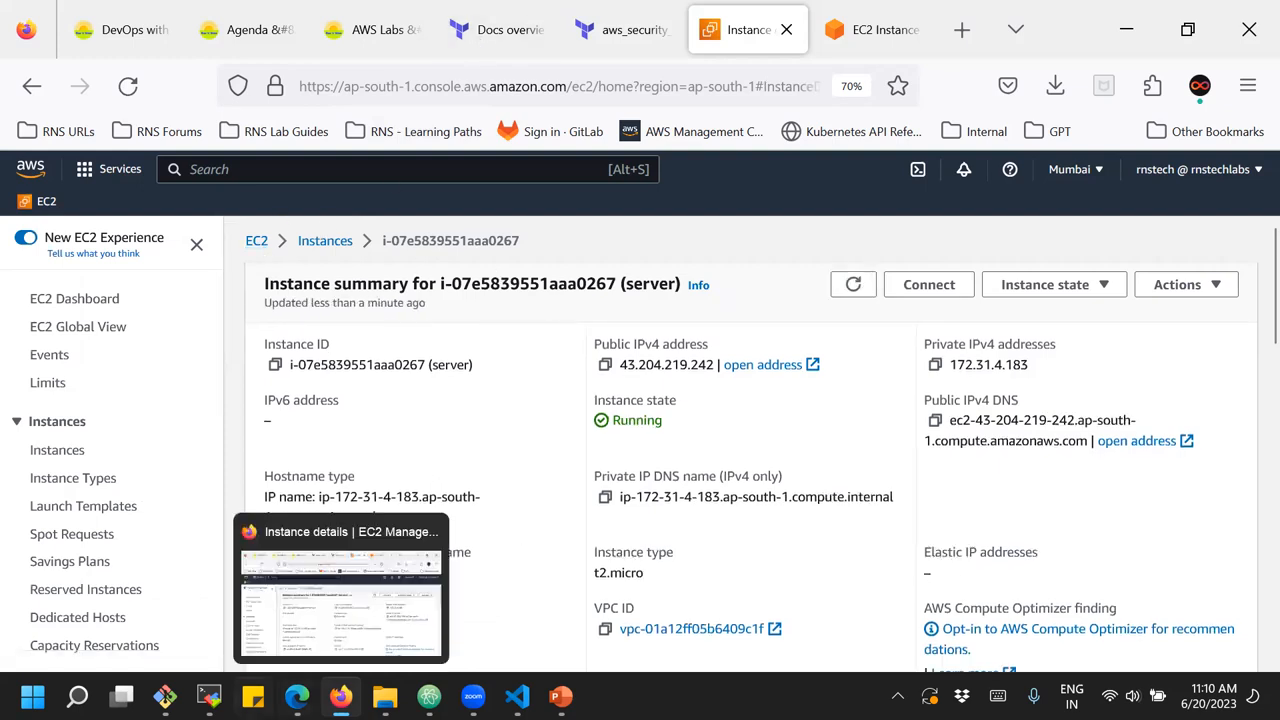
In MobaXterm, set the SSH session to use the private key demo(1).pem from Downloads and start the session
{"action": "mouse_move", "coordinate": [209, 696]}
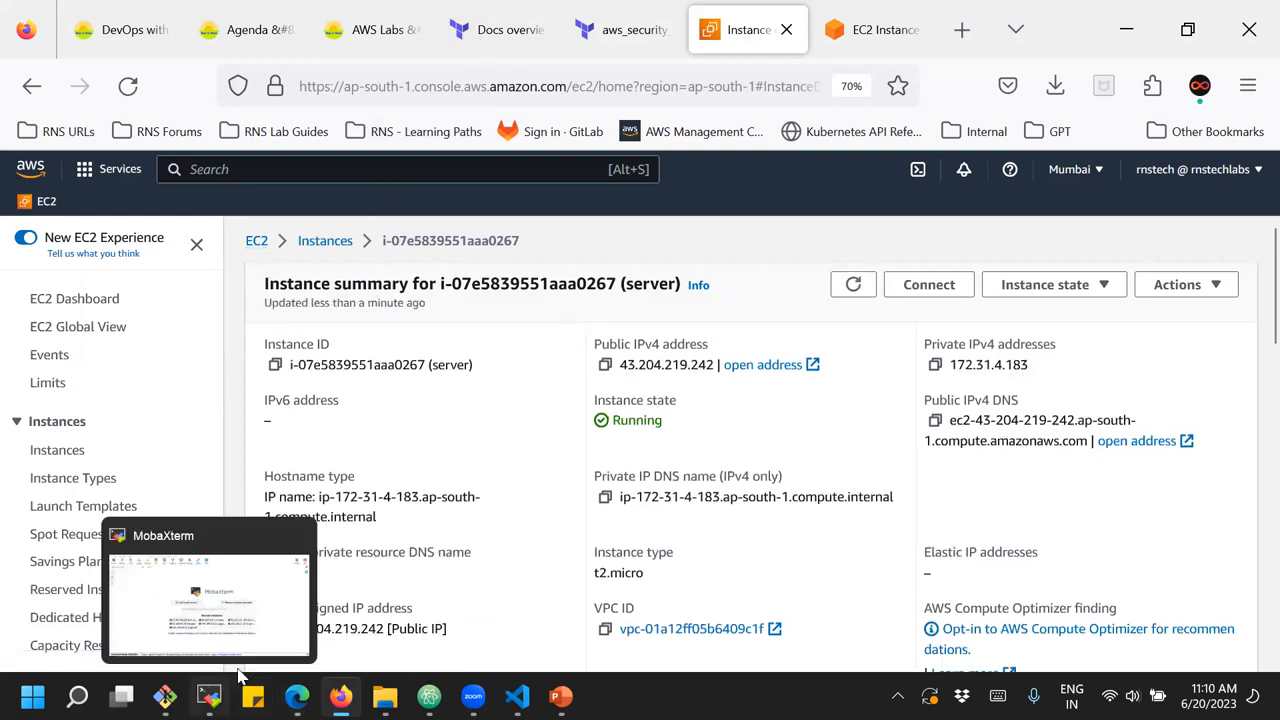
{"action": "left_click", "coordinate": [277, 627]}
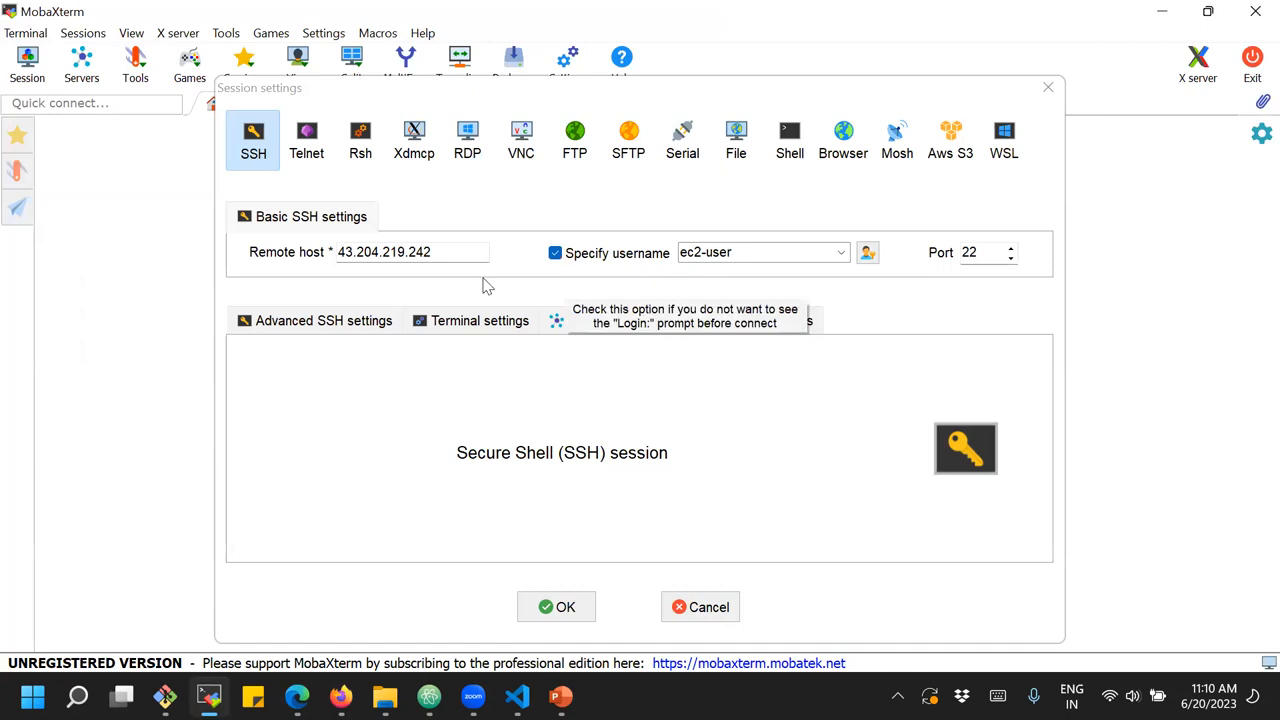
{"action": "left_click", "coordinate": [300, 322]}
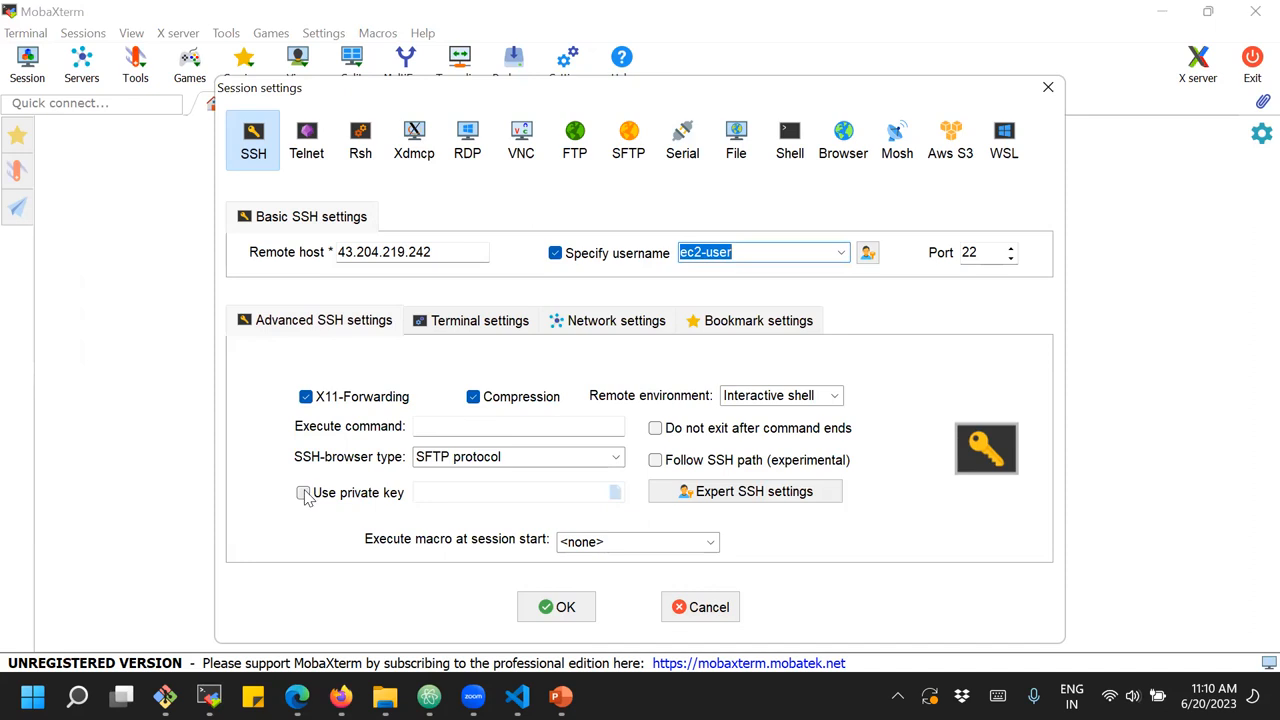
{"action": "left_click", "coordinate": [303, 493]}
{"action": "left_click", "coordinate": [615, 492]}
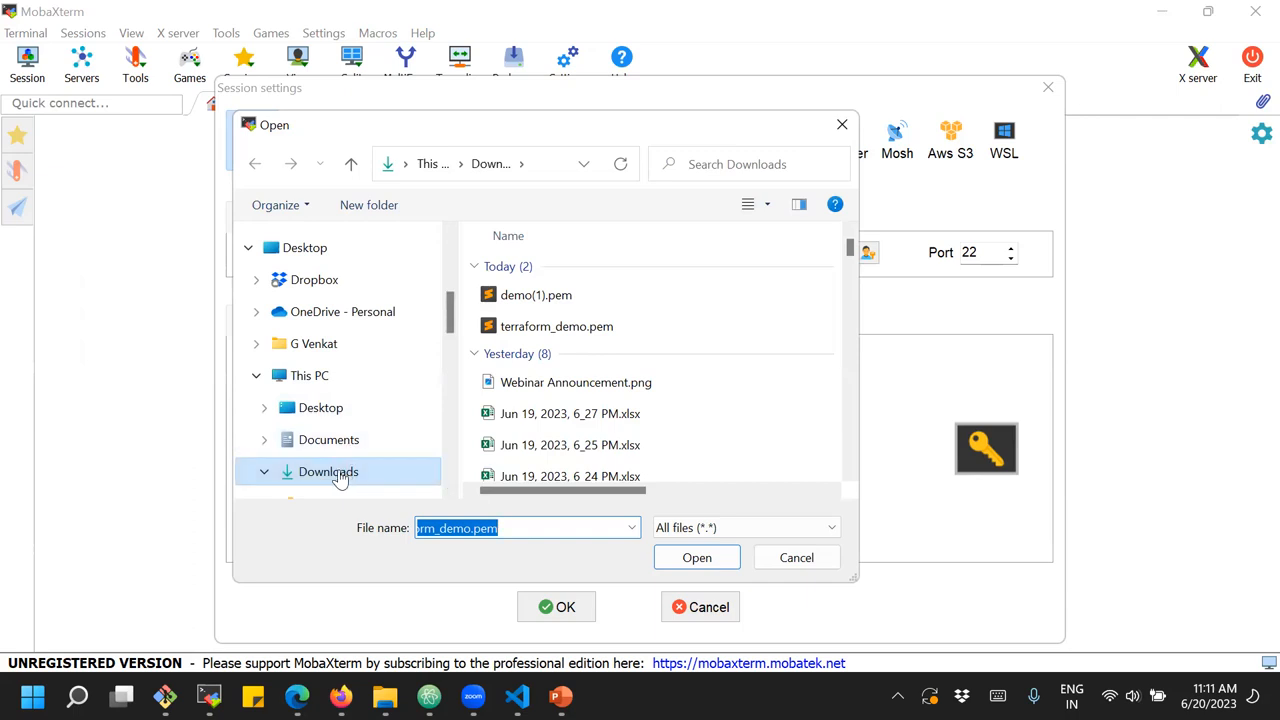
{"action": "left_click", "coordinate": [549, 300]}
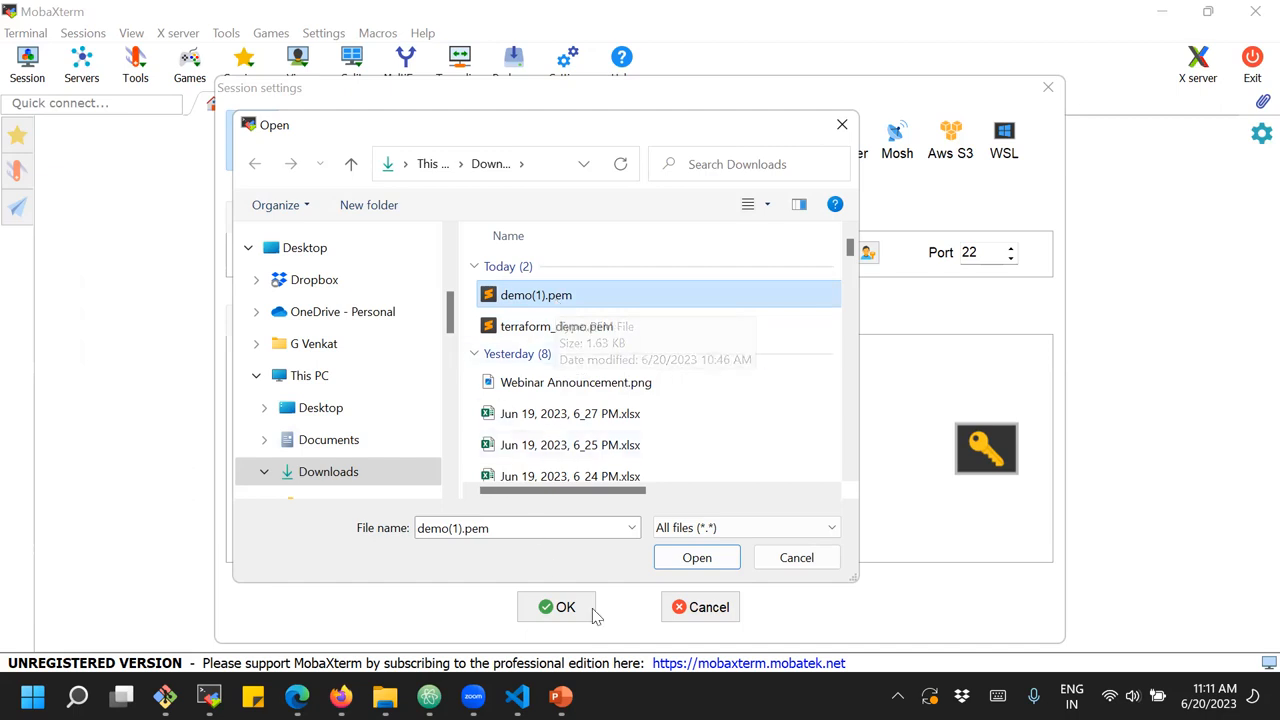
{"action": "double_click", "coordinate": [586, 295]}
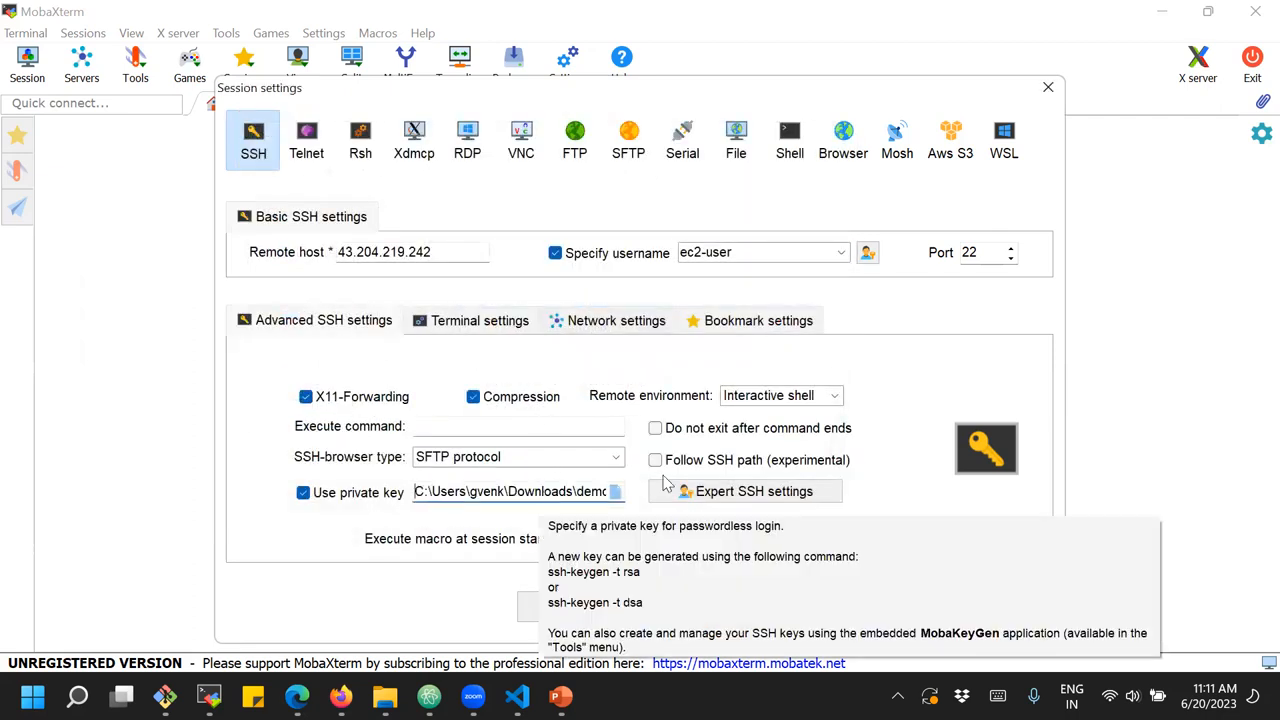
{"action": "left_click", "coordinate": [560, 610]}
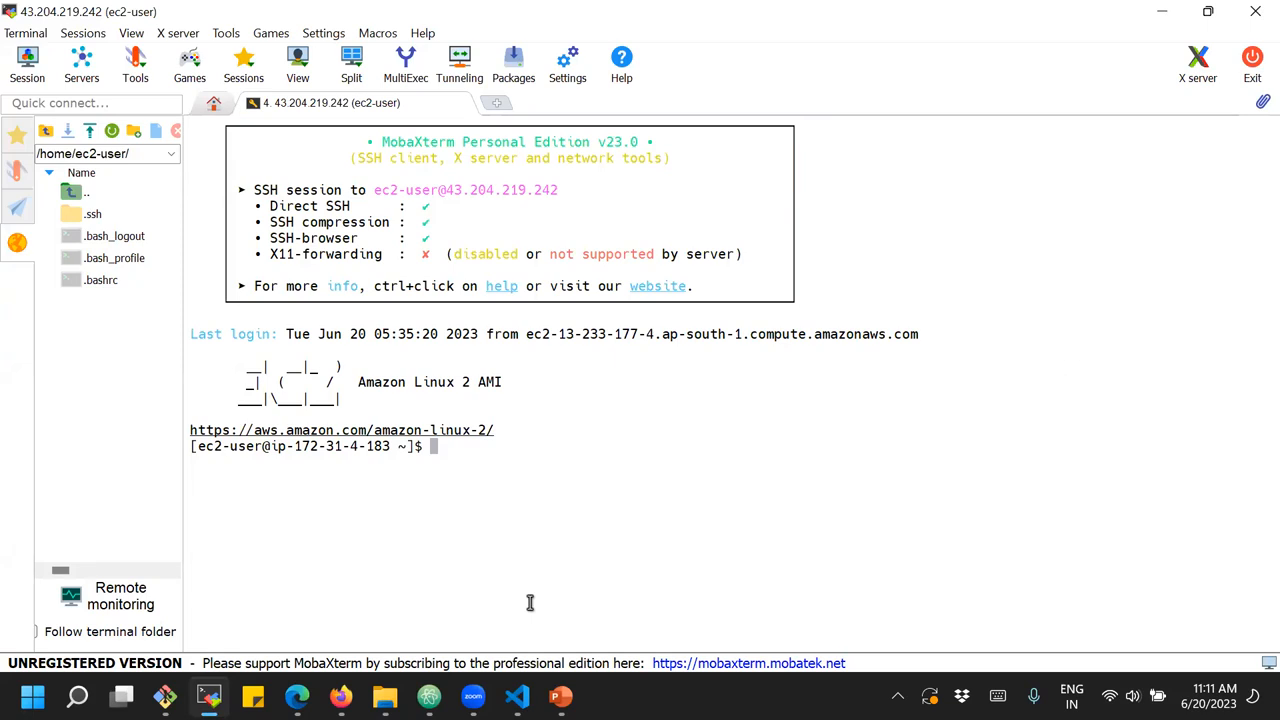
Collapse the remote file browser and compare the host name in the prompt with the instance's private IPv4 address in Firefox
{"action": "left_click", "coordinate": [17, 244]}
{"action": "left_click_drag", "start_coordinate": [44, 447], "coordinate": [237, 450]}
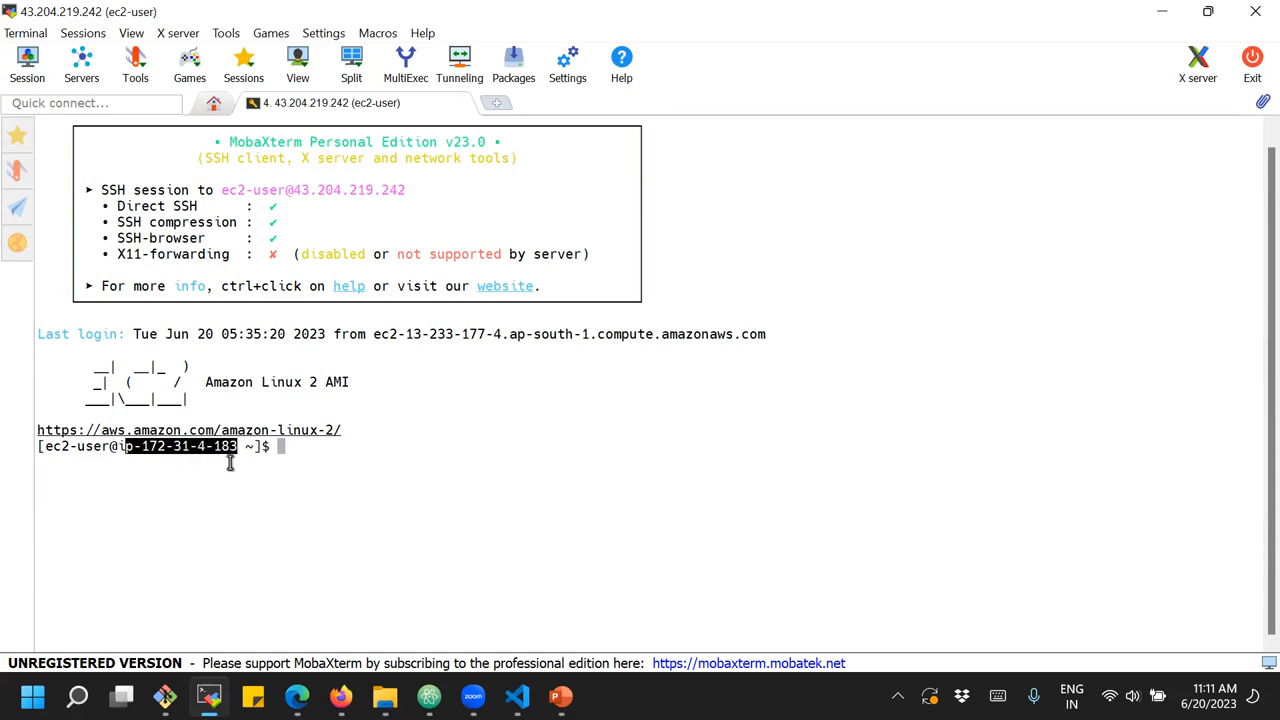
{"action": "mouse_move", "coordinate": [345, 698]}
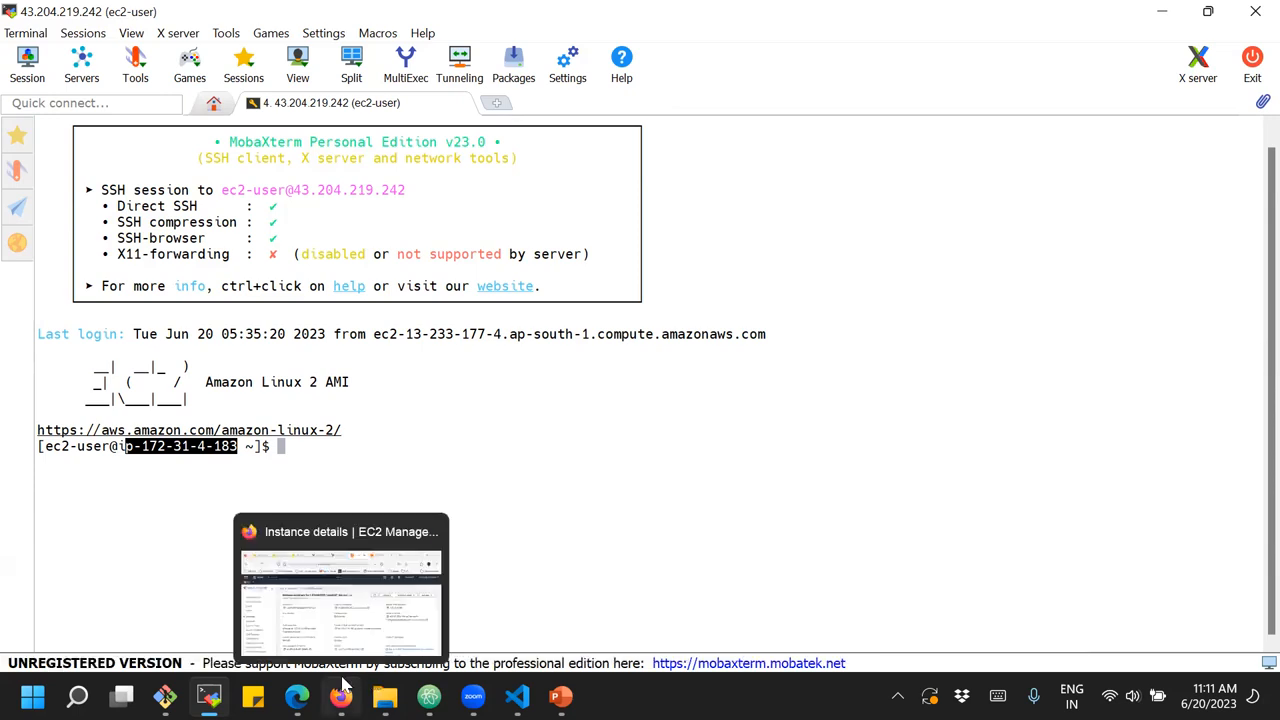
{"action": "left_click", "coordinate": [360, 615]}
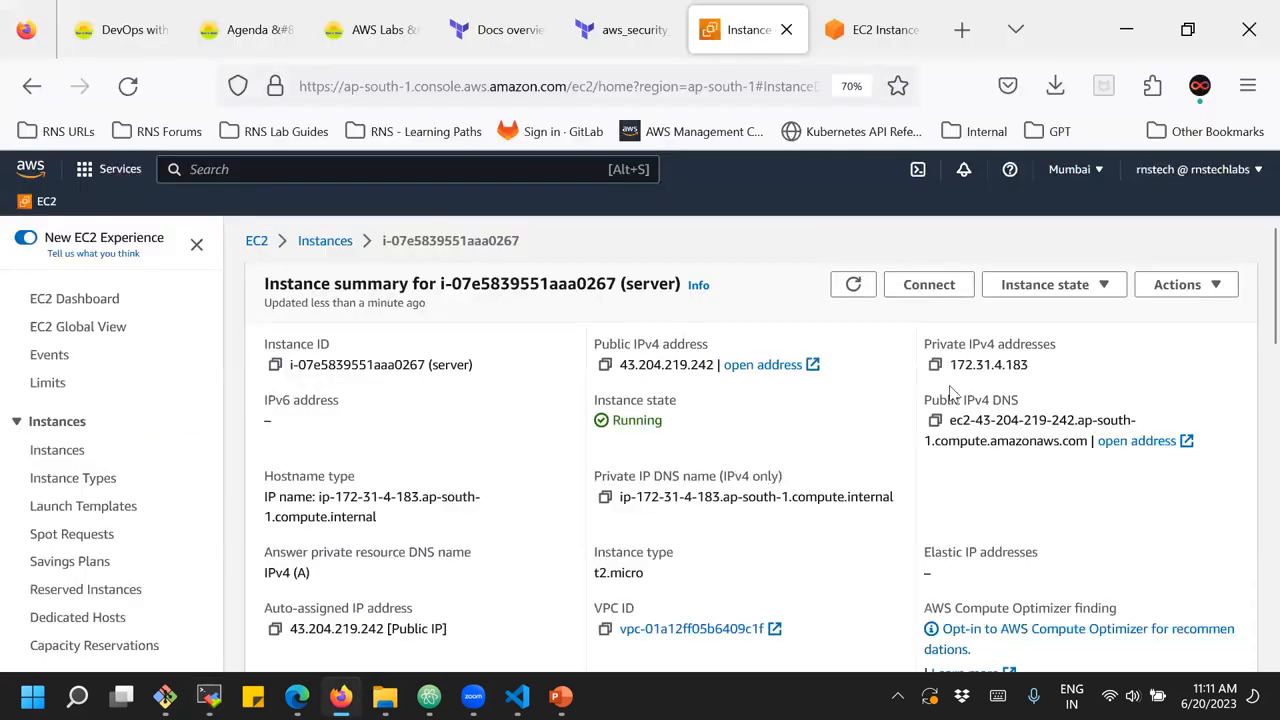
{"action": "left_click_drag", "start_coordinate": [951, 364], "coordinate": [1030, 367]}
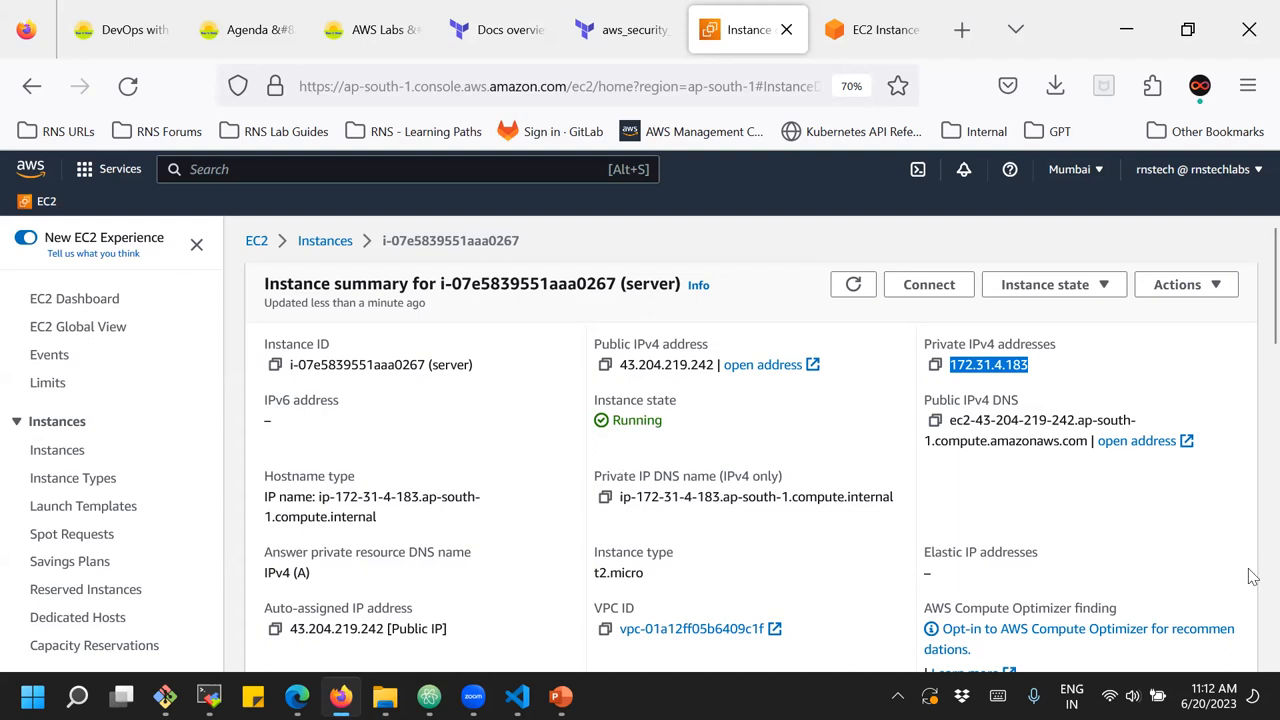
Switch back to the MobaXterm terminal and try to update the server's packages with "sudo yum update-y"
{"action": "mouse_move", "coordinate": [210, 686]}
{"action": "left_click", "coordinate": [229, 634]}
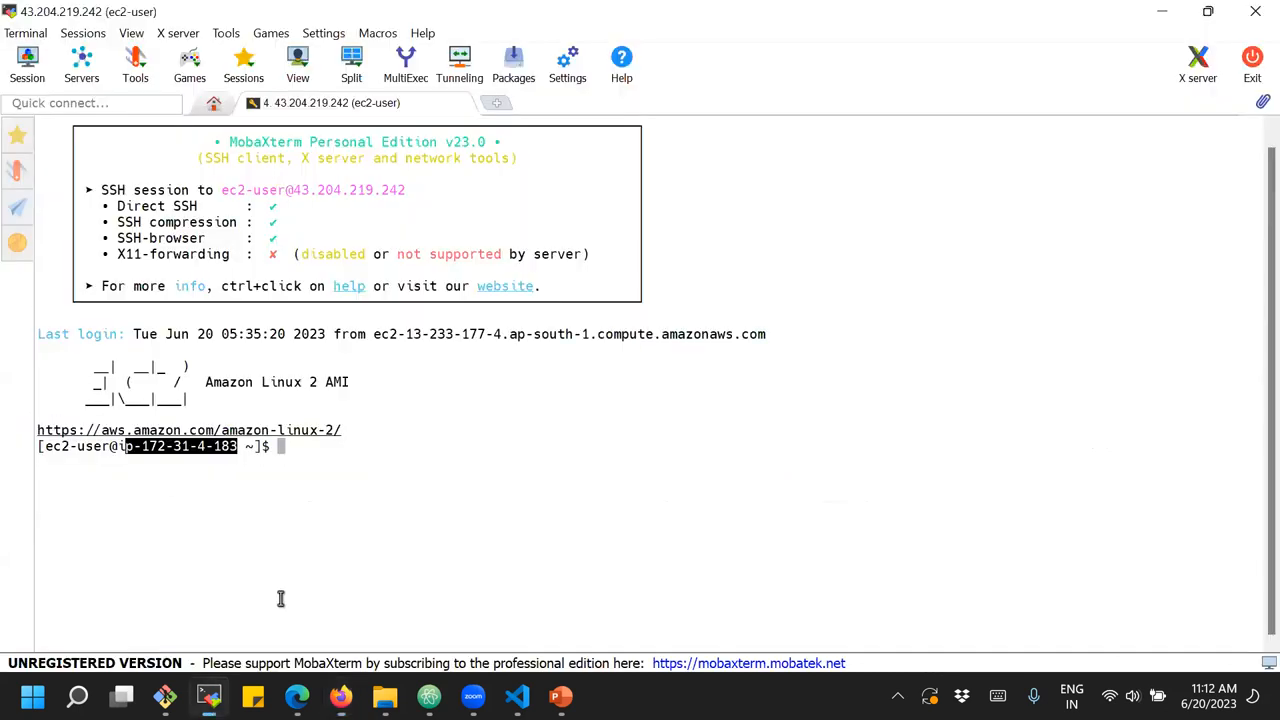
{"action": "left_click", "coordinate": [386, 449]}
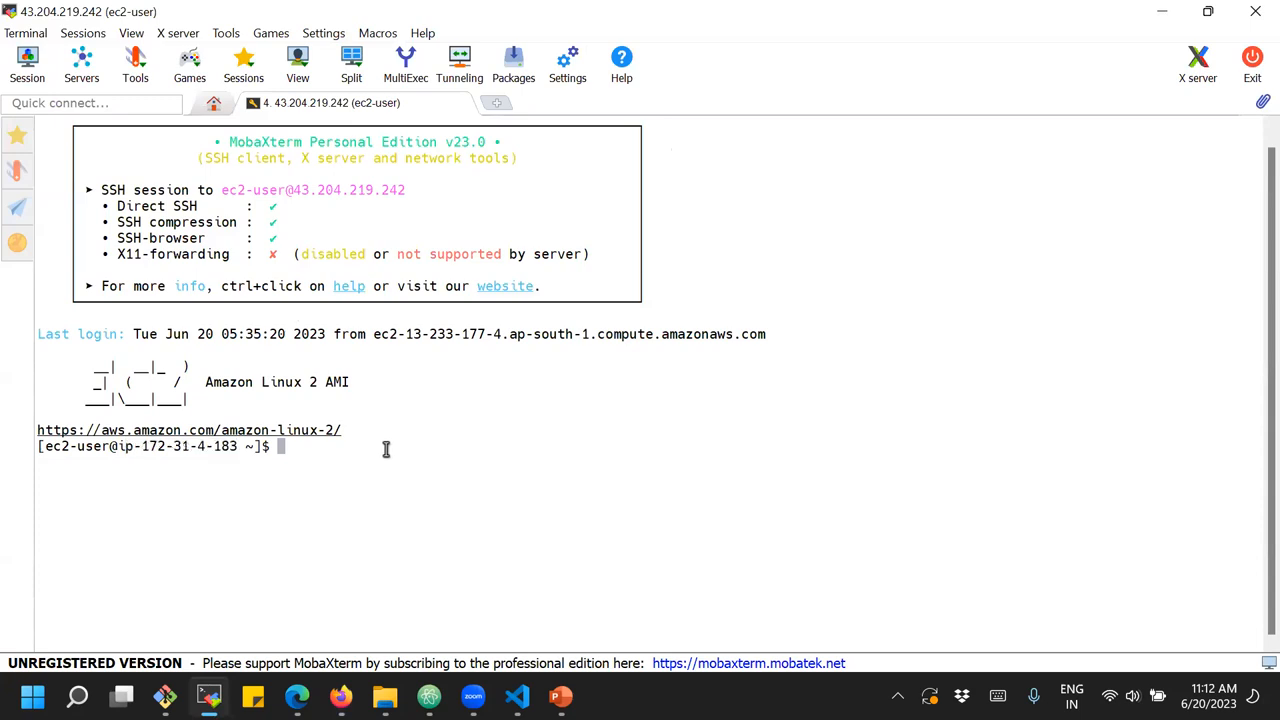
{"action": "type", "text": "sudo yum update-y"}
{"action": "key", "text": "Return"}
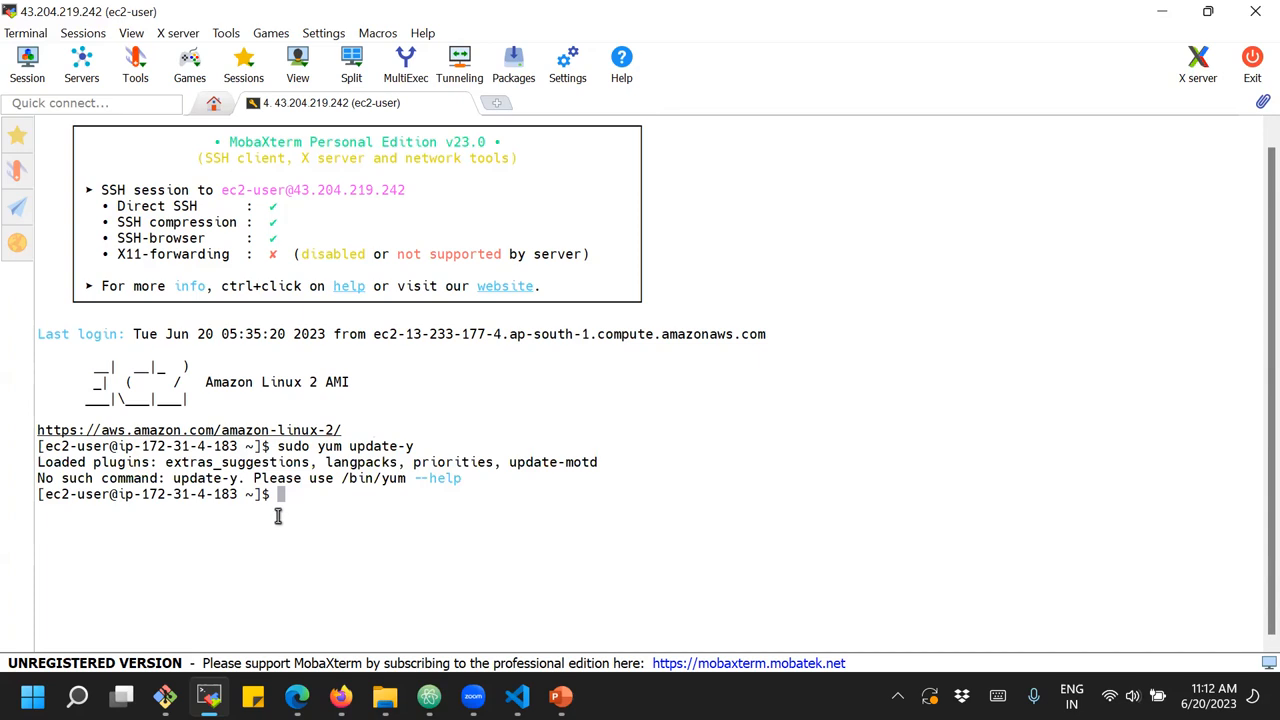
Recall the last command, add a space before the option and run it as "sudo yum update -y"
{"action": "key", "text": "Up"}
{"action": "key", "text": "Left"}
{"action": "key", "text": "Left"}
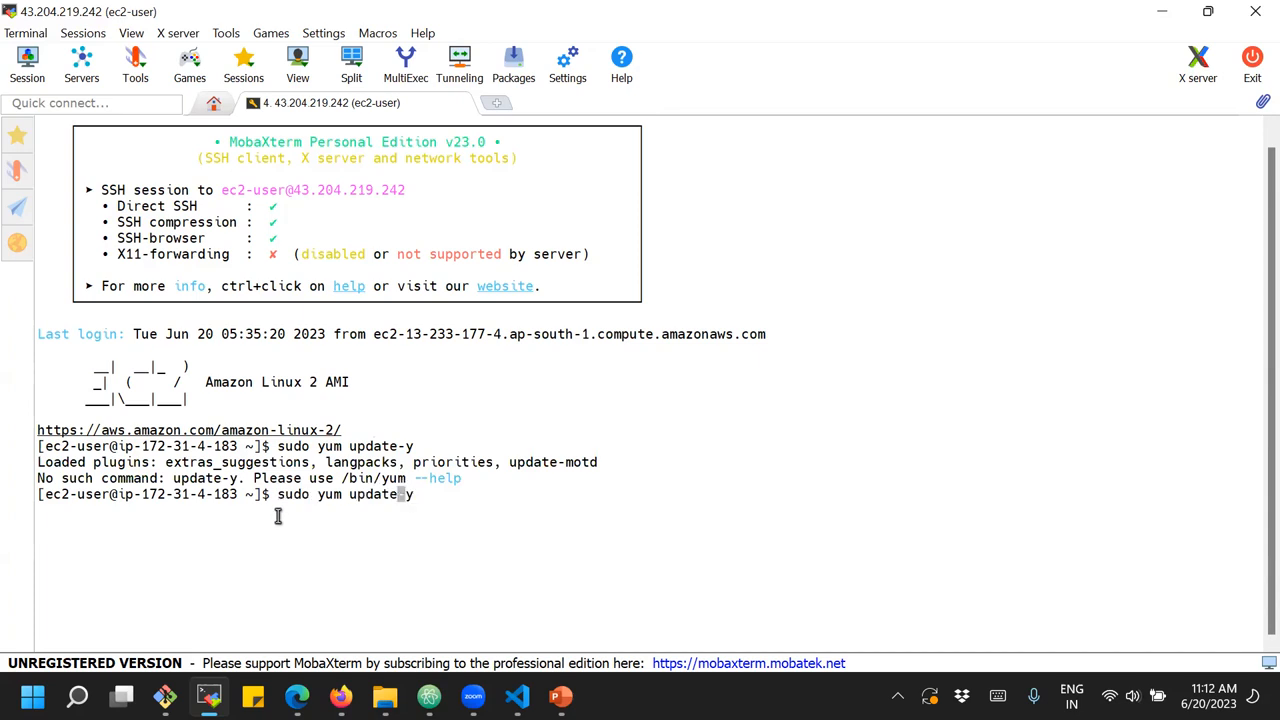
{"action": "key", "text": "Return"}
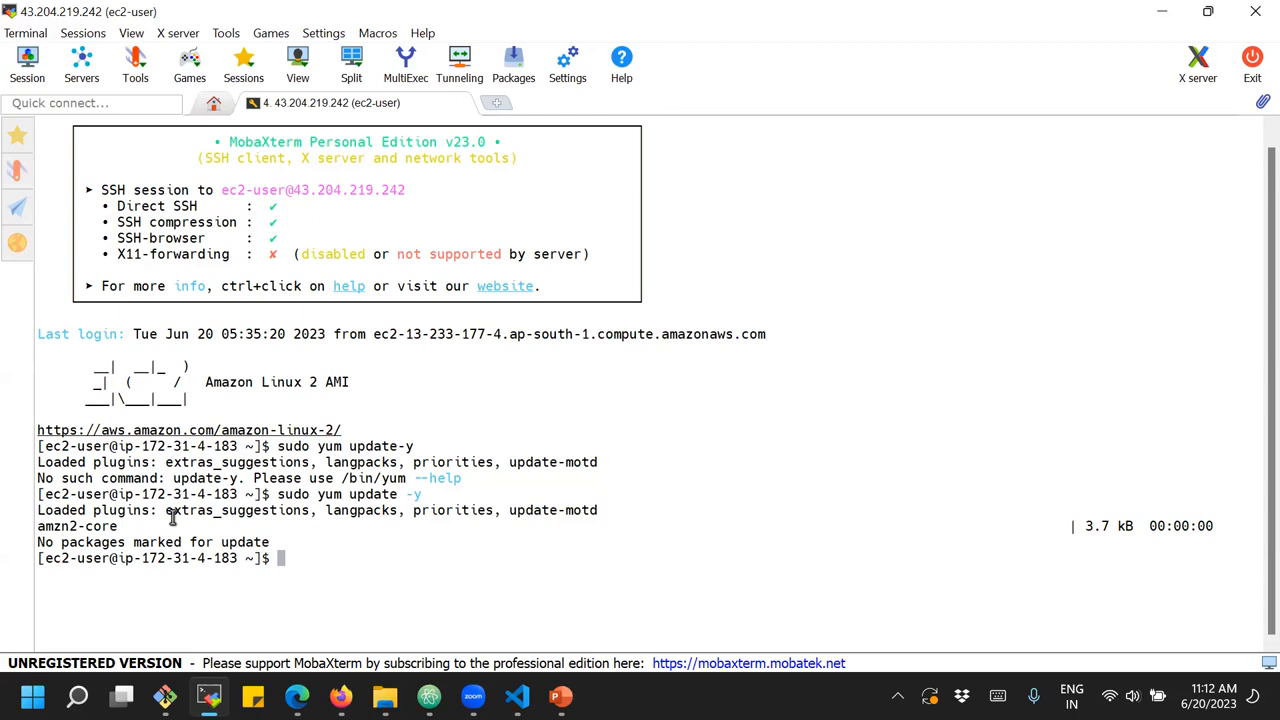
Switch to the AWS console in Firefox, return to the instances list and select the server instance
{"action": "mouse_move", "coordinate": [341, 696]}
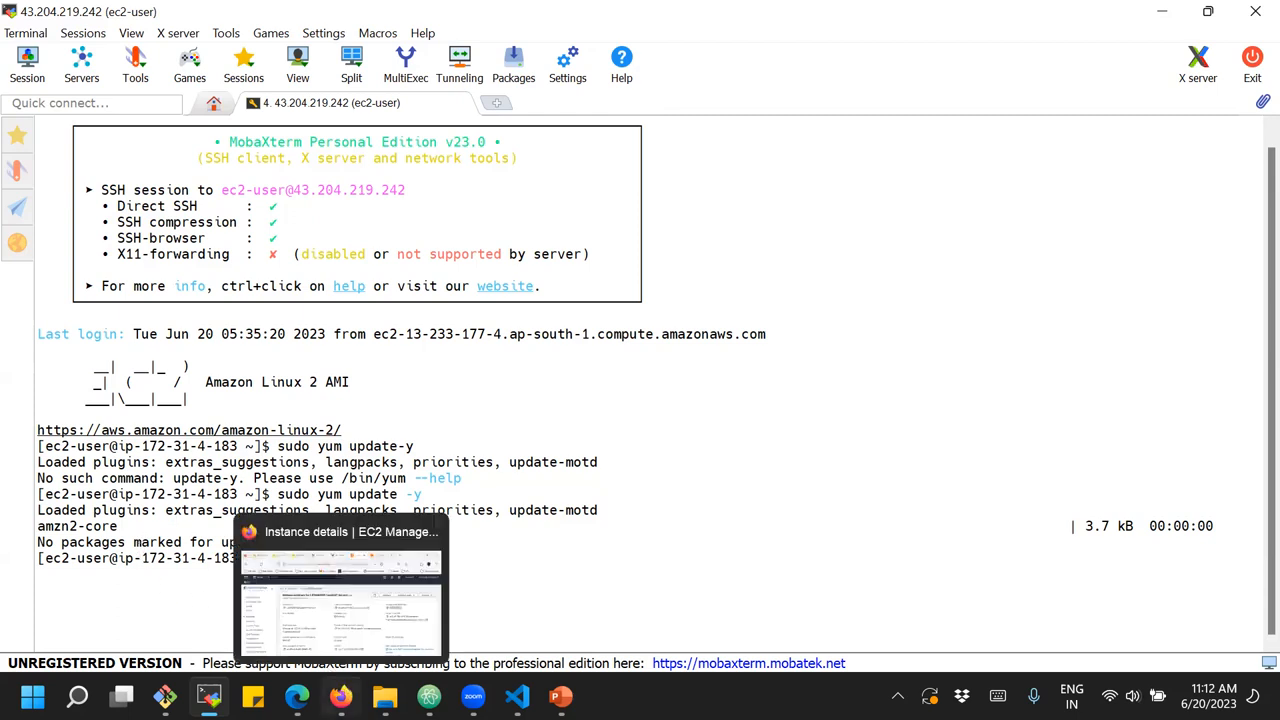
{"action": "left_click", "coordinate": [318, 627]}
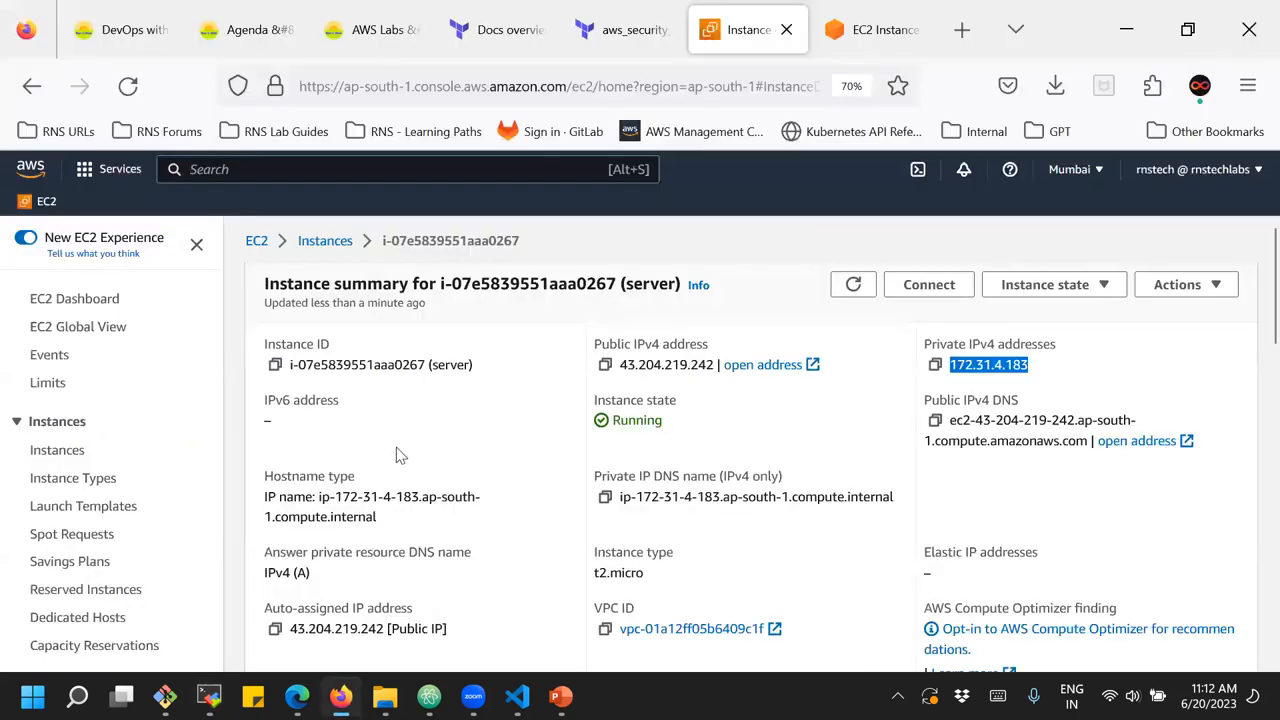
{"action": "left_click", "coordinate": [452, 439]}
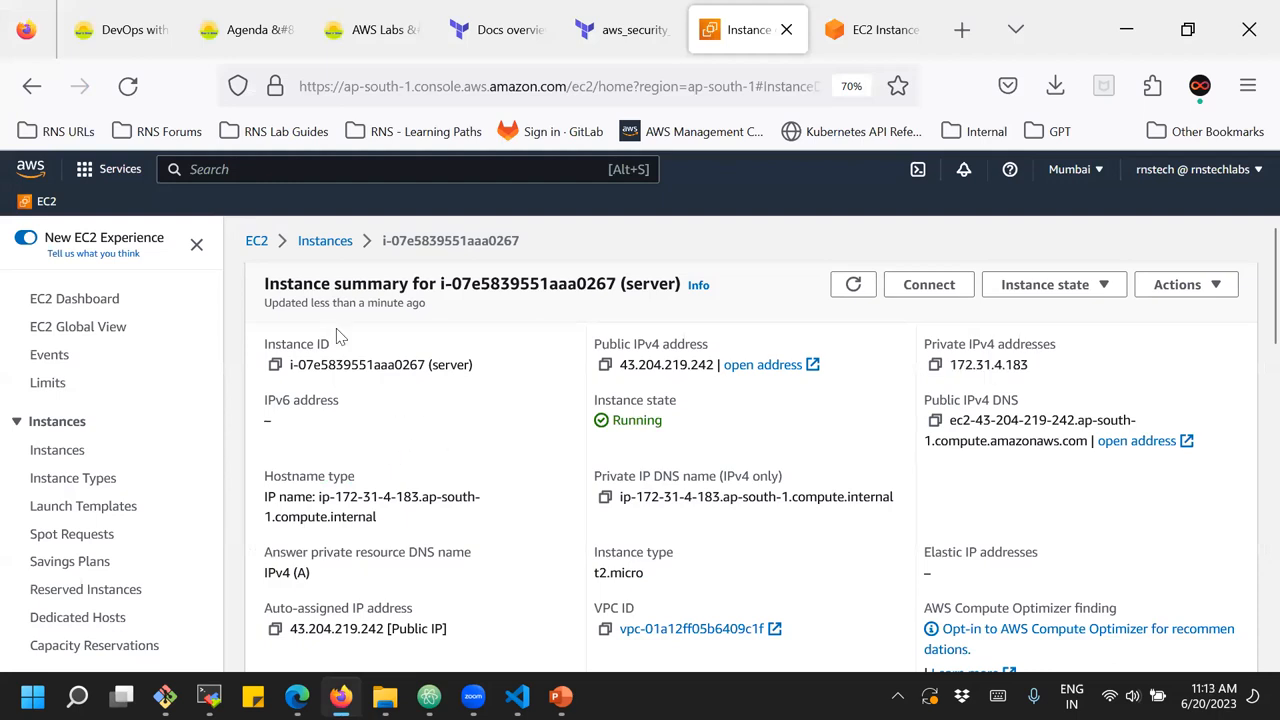
{"action": "left_click", "coordinate": [325, 242]}
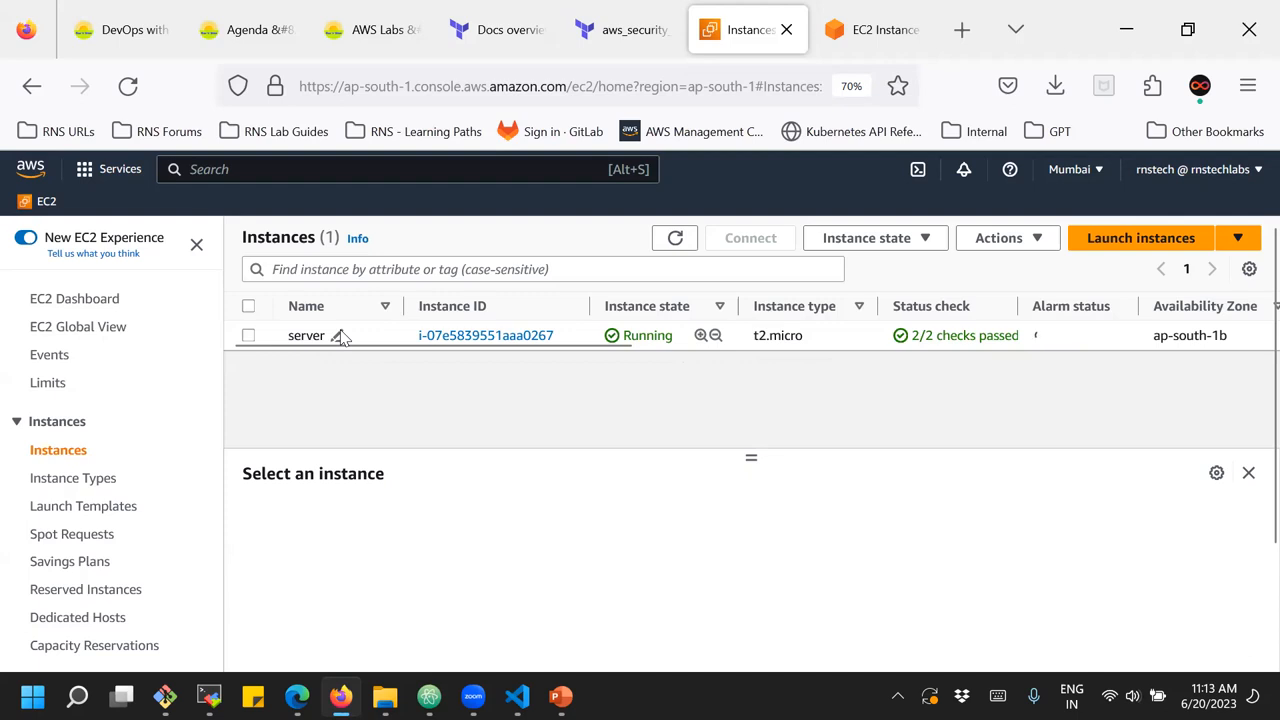
{"action": "left_click", "coordinate": [338, 336]}
{"action": "left_click", "coordinate": [289, 398]}
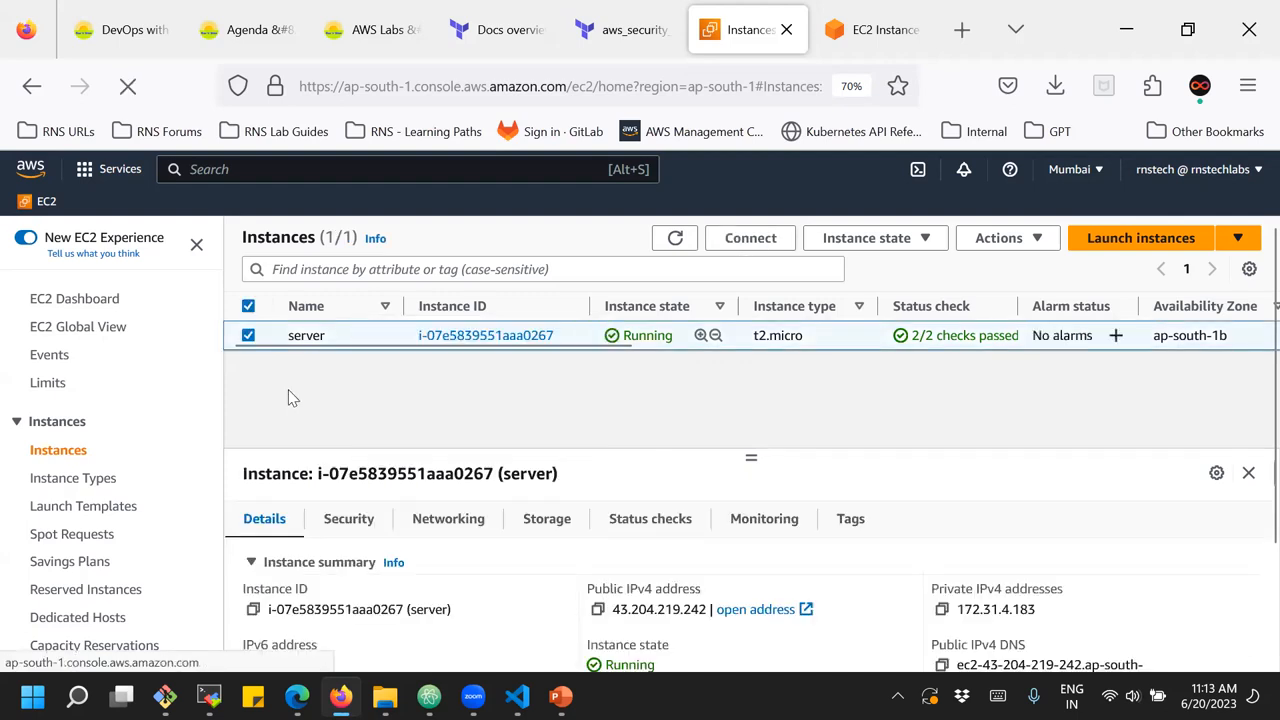
Open the server's security group launch-wizard-4 from its security details and examine the port range and source of its inbound rule
{"action": "left_click", "coordinate": [349, 522]}
{"action": "scroll", "coordinate": [522, 612], "scroll_direction": "down", "scroll_amount": 2}
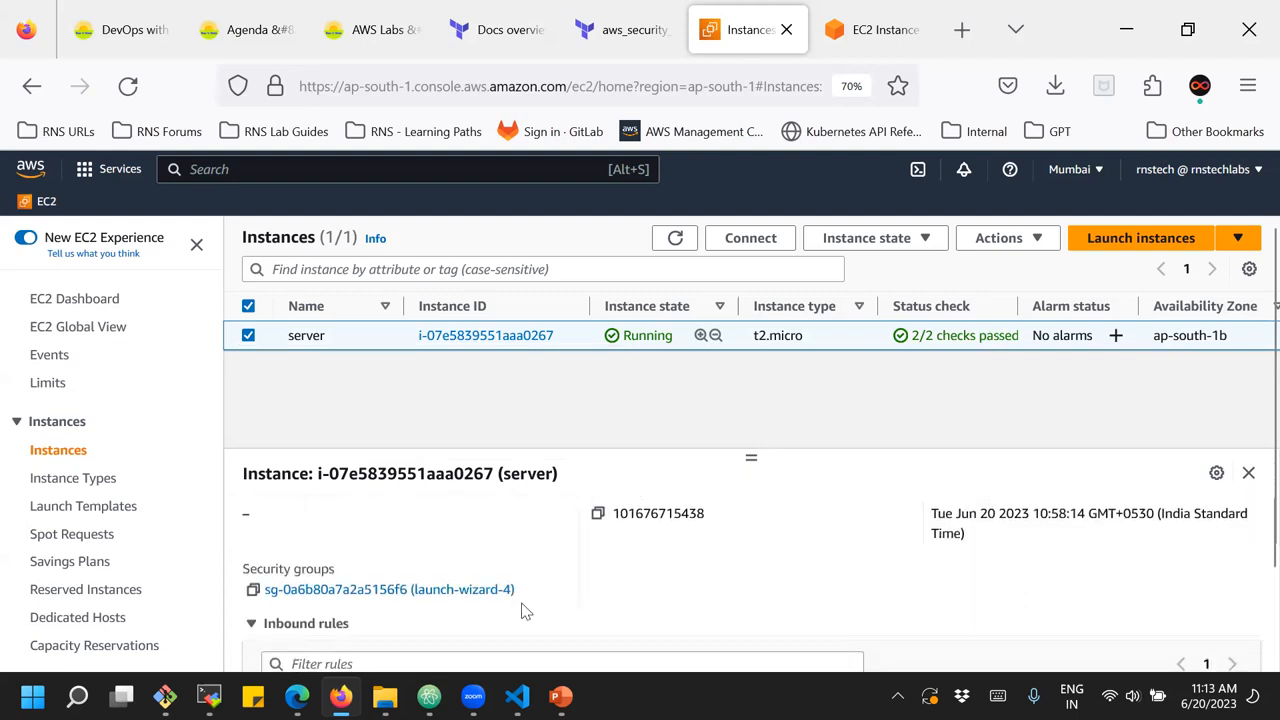
{"action": "left_click", "coordinate": [328, 590]}
{"action": "scroll", "coordinate": [533, 492], "scroll_direction": "down", "scroll_amount": 3}
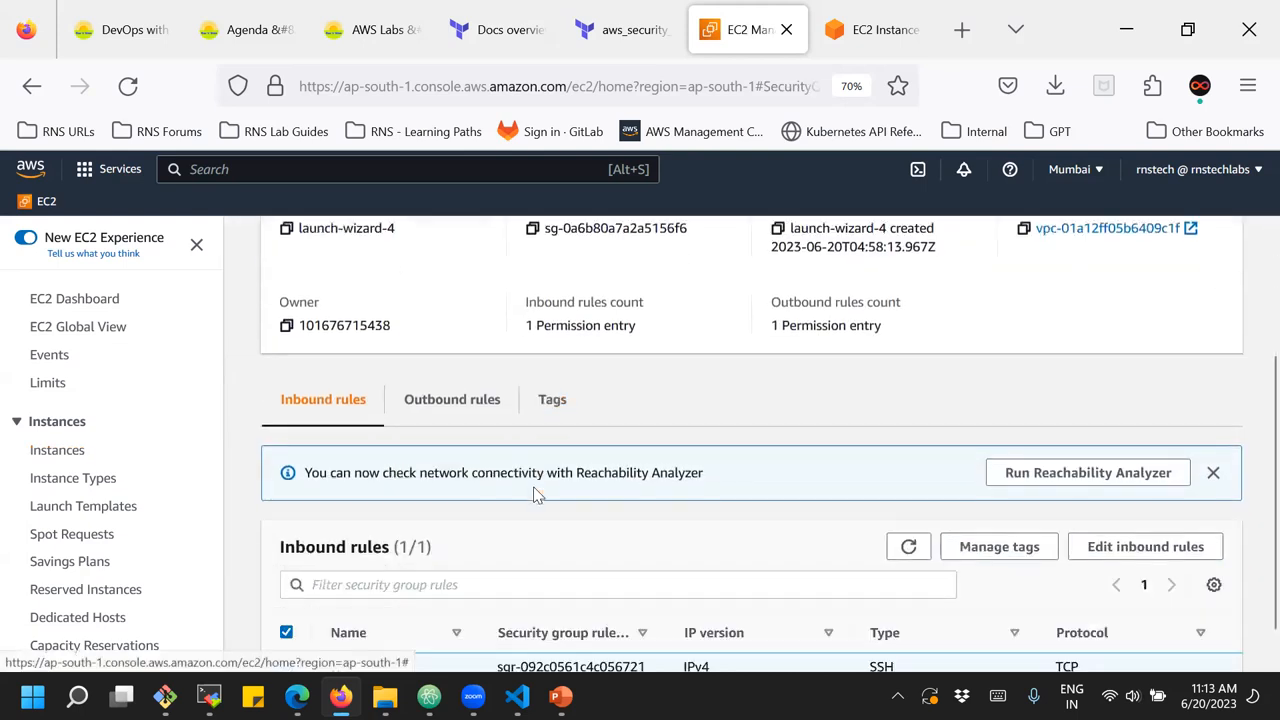
{"action": "scroll", "coordinate": [533, 492], "scroll_direction": "down", "scroll_amount": 1}
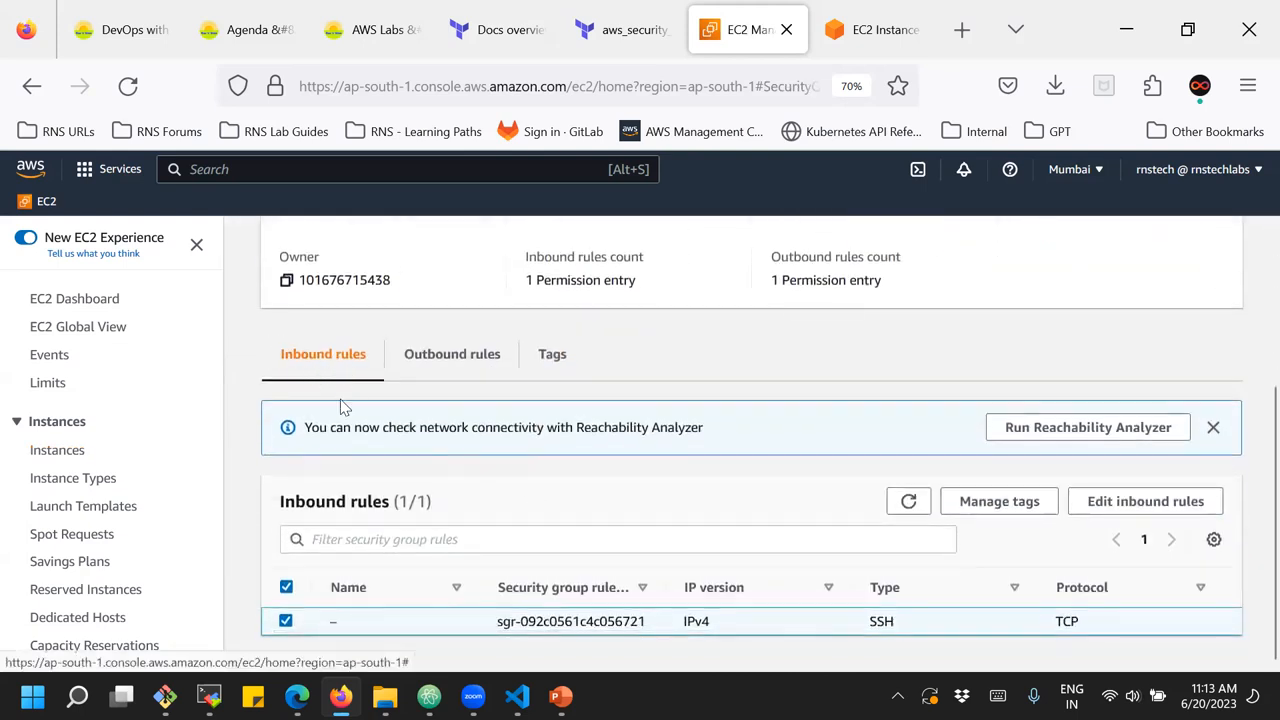
{"action": "left_click_drag", "start_coordinate": [828, 632], "coordinate": [1157, 645]}
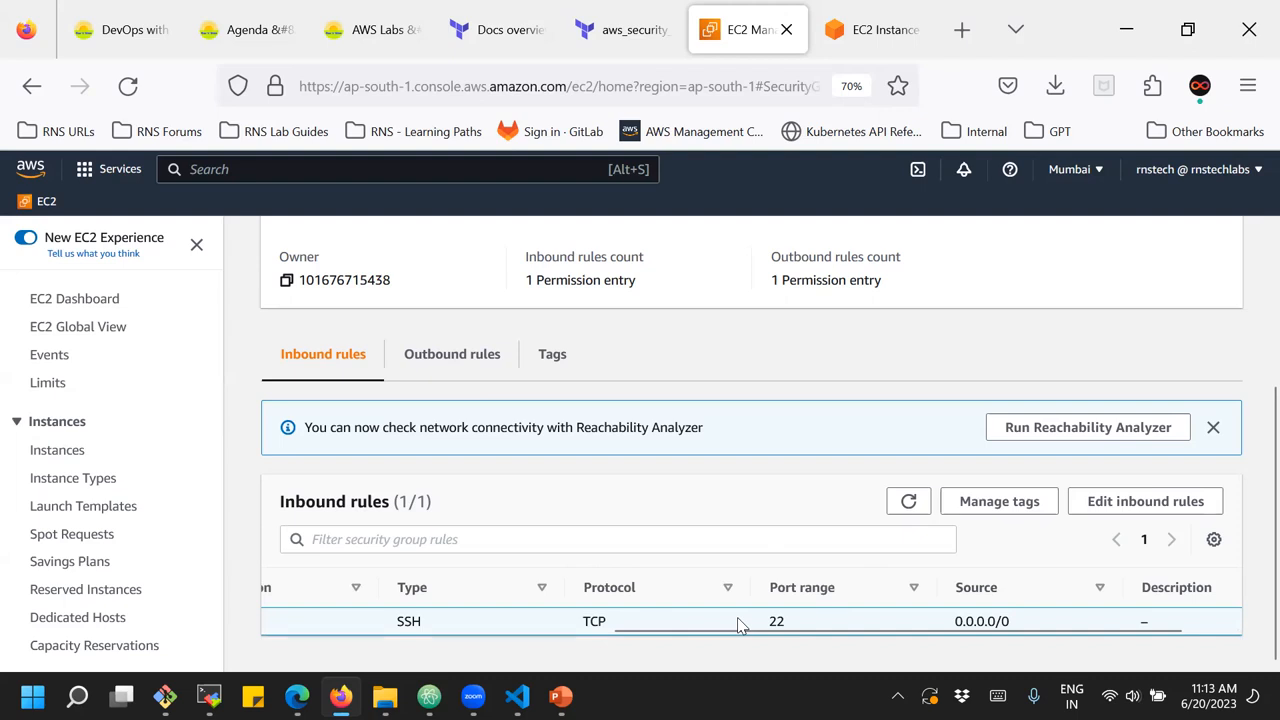
Delete the SSH inbound rule of the launch-wizard-4 security group and save the rules
{"action": "left_click", "coordinate": [1129, 510]}
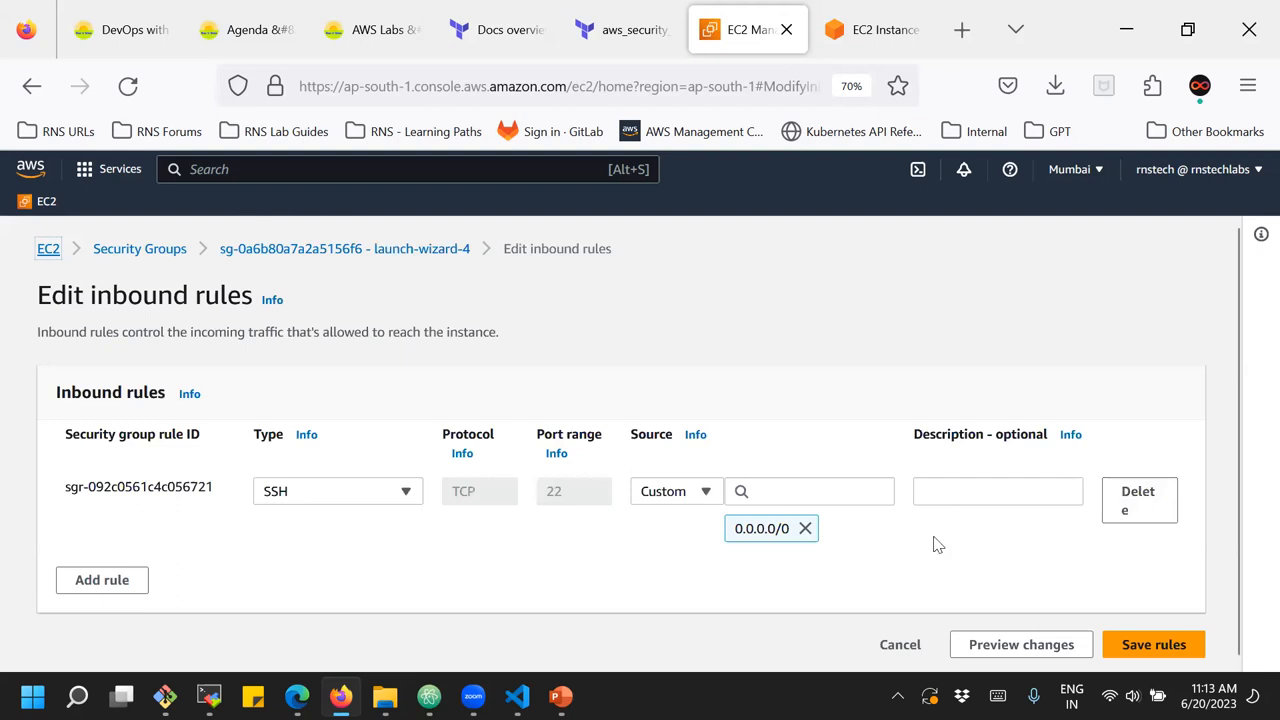
{"action": "left_click", "coordinate": [1130, 502]}
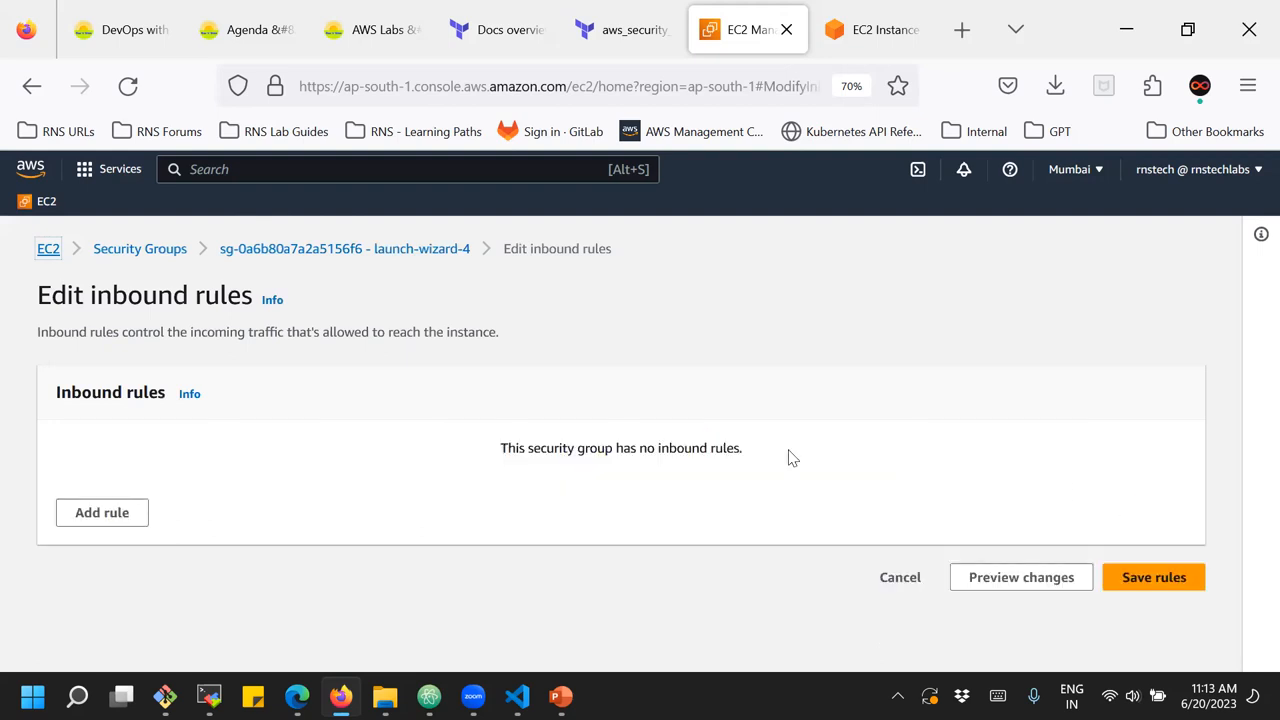
{"action": "left_click", "coordinate": [1136, 584]}
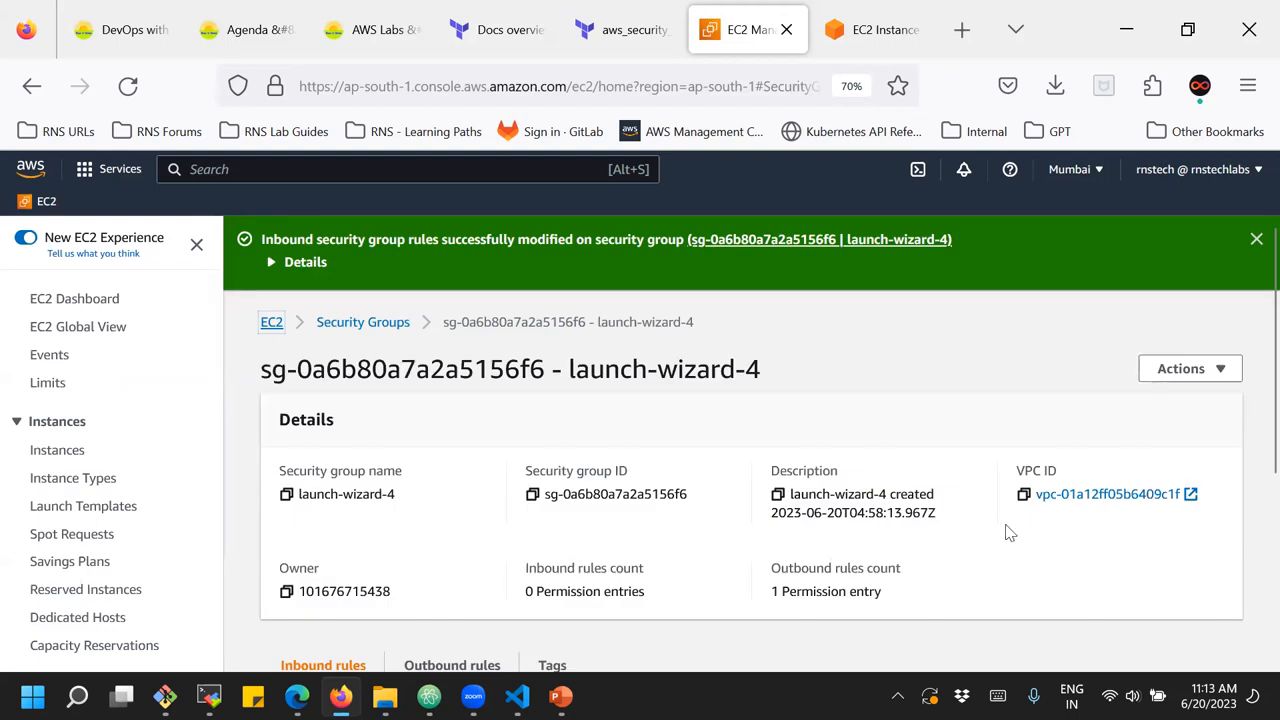
Check the security group's inbound rules list, and switch to MobaXterm to check the state of the SSH session
{"action": "scroll", "coordinate": [934, 517], "scroll_direction": "down", "scroll_amount": 3}
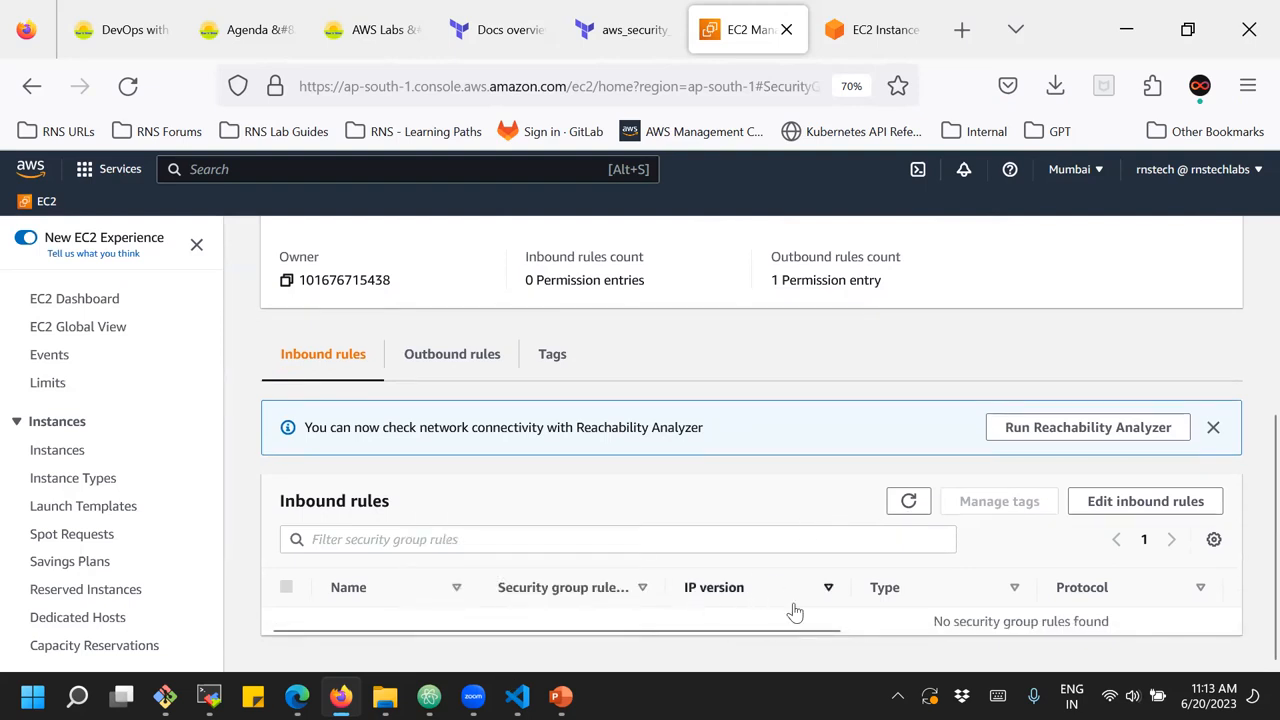
{"action": "mouse_move", "coordinate": [222, 668]}
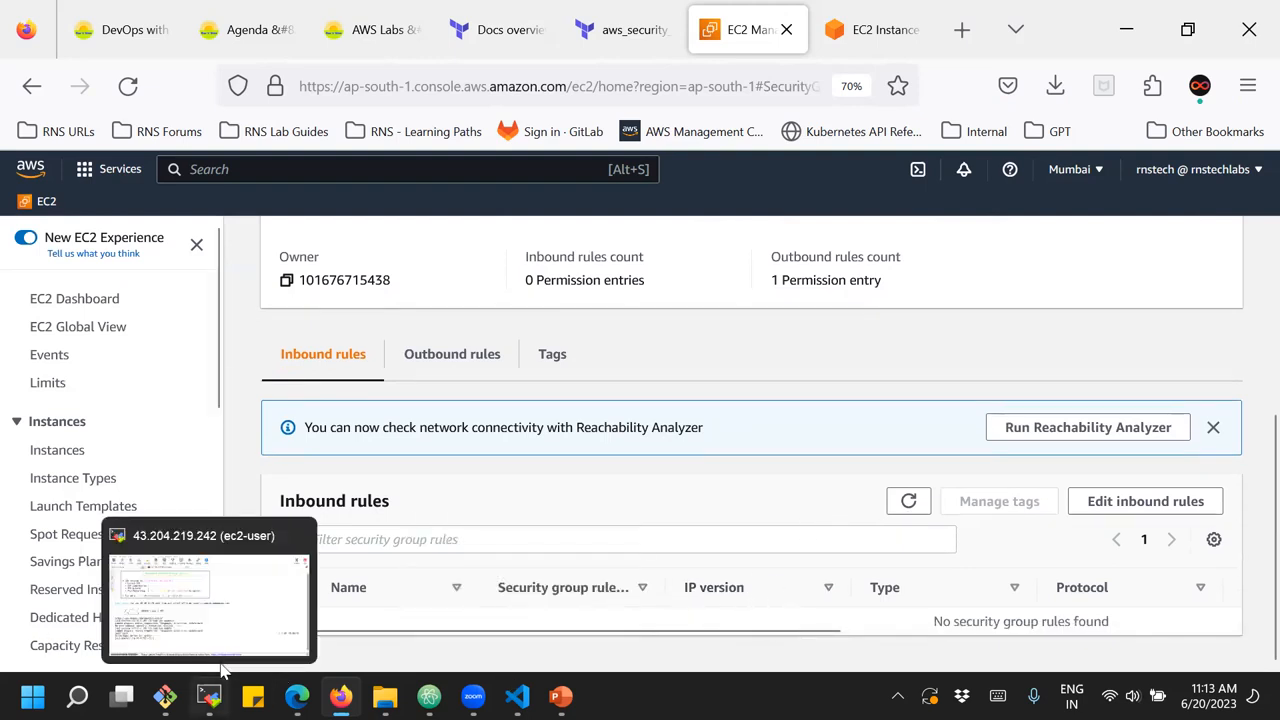
{"action": "left_click", "coordinate": [240, 610]}
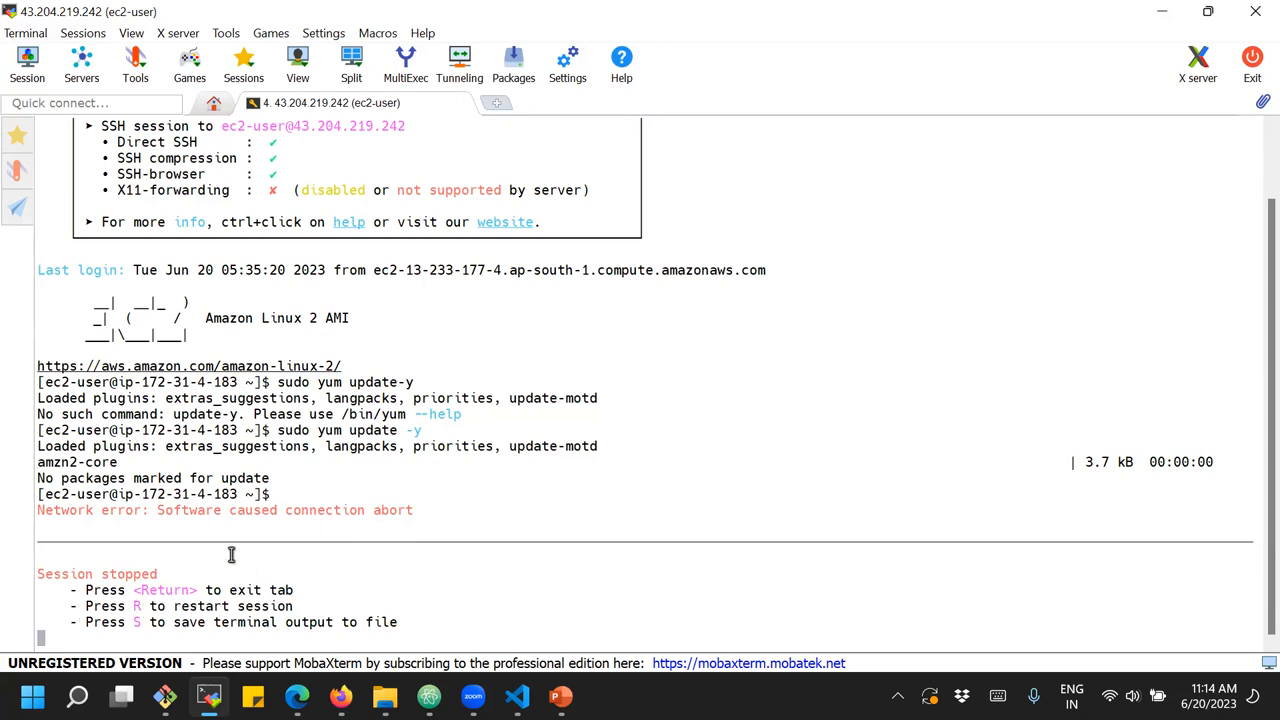
Try to restart the stopped SSH session, and switch to the AWS console in Firefox
{"action": "key", "text": "r"}
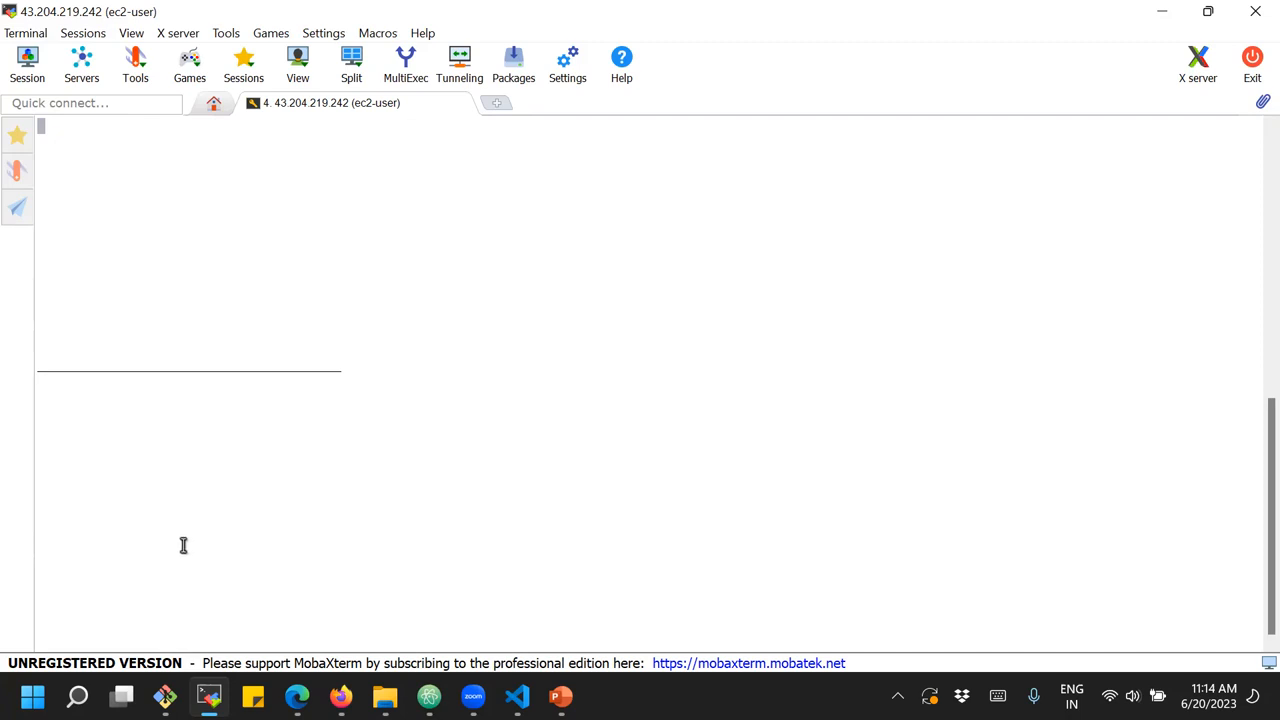
{"action": "mouse_move", "coordinate": [341, 697]}
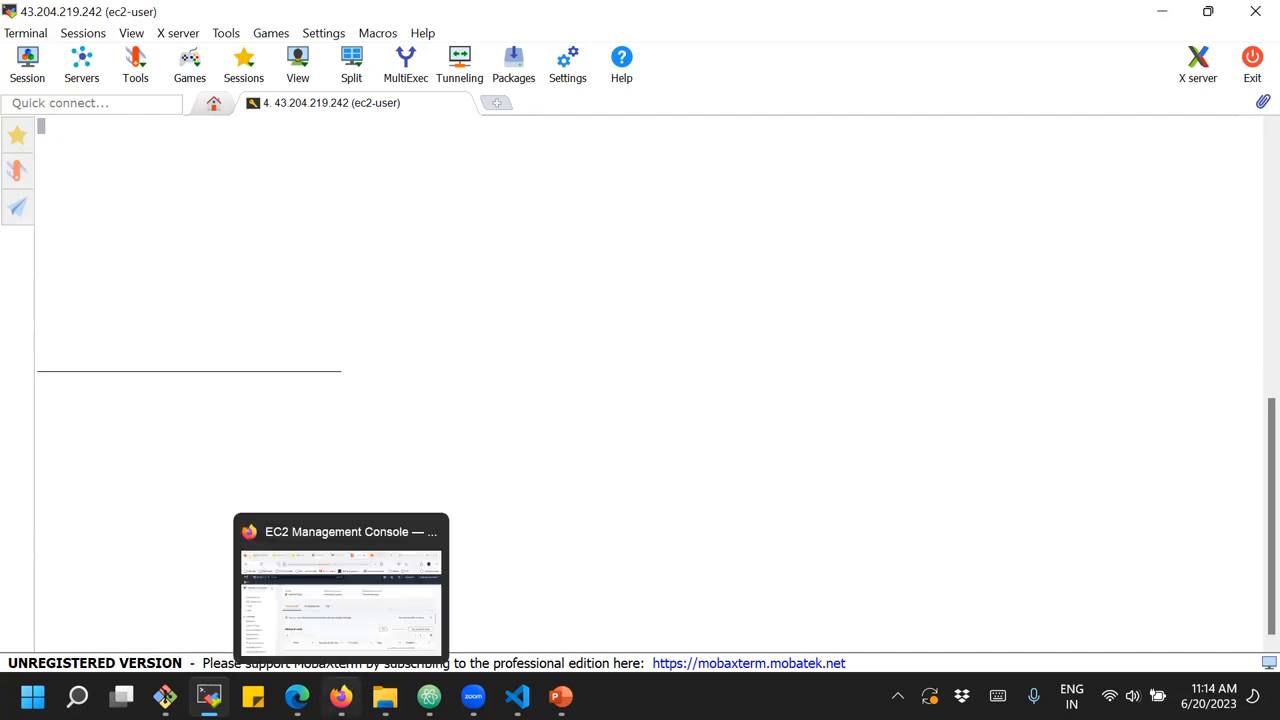
{"action": "left_click", "coordinate": [380, 625]}
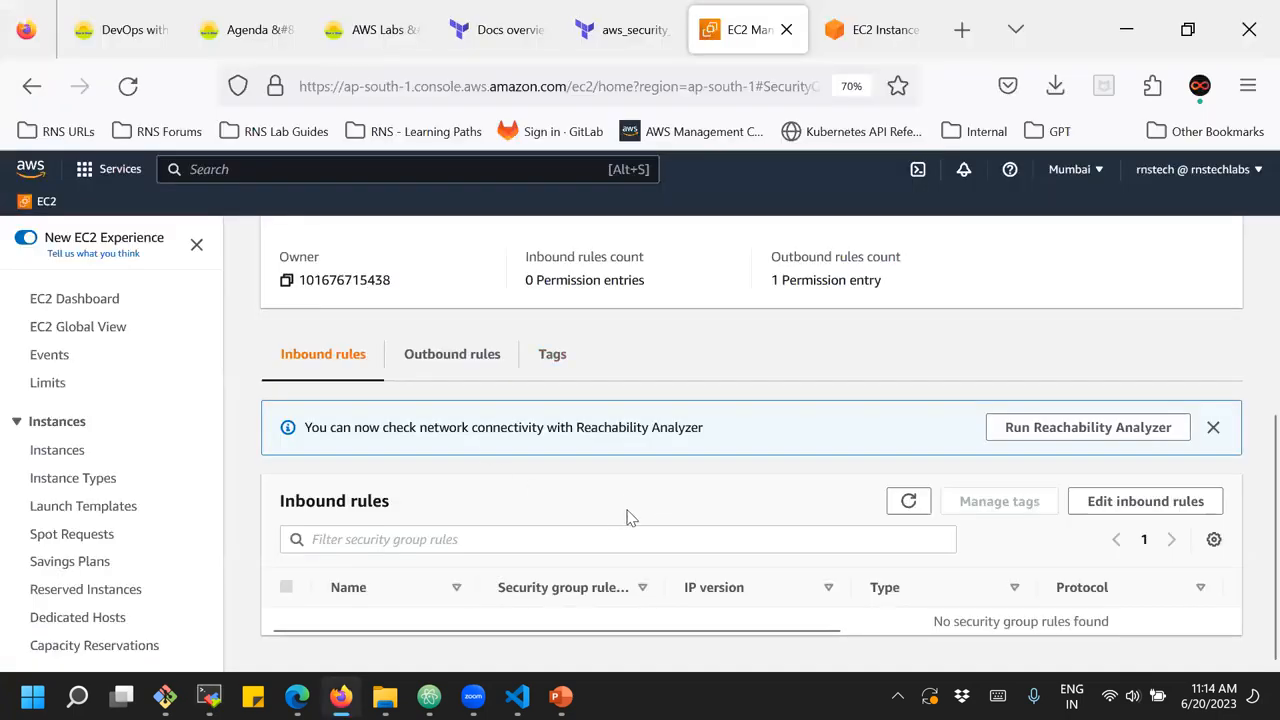
Add an SSH inbound rule with source 0.0.0.0/0 to the launch-wizard-4 security group and save the rules
{"action": "left_click", "coordinate": [1108, 501]}
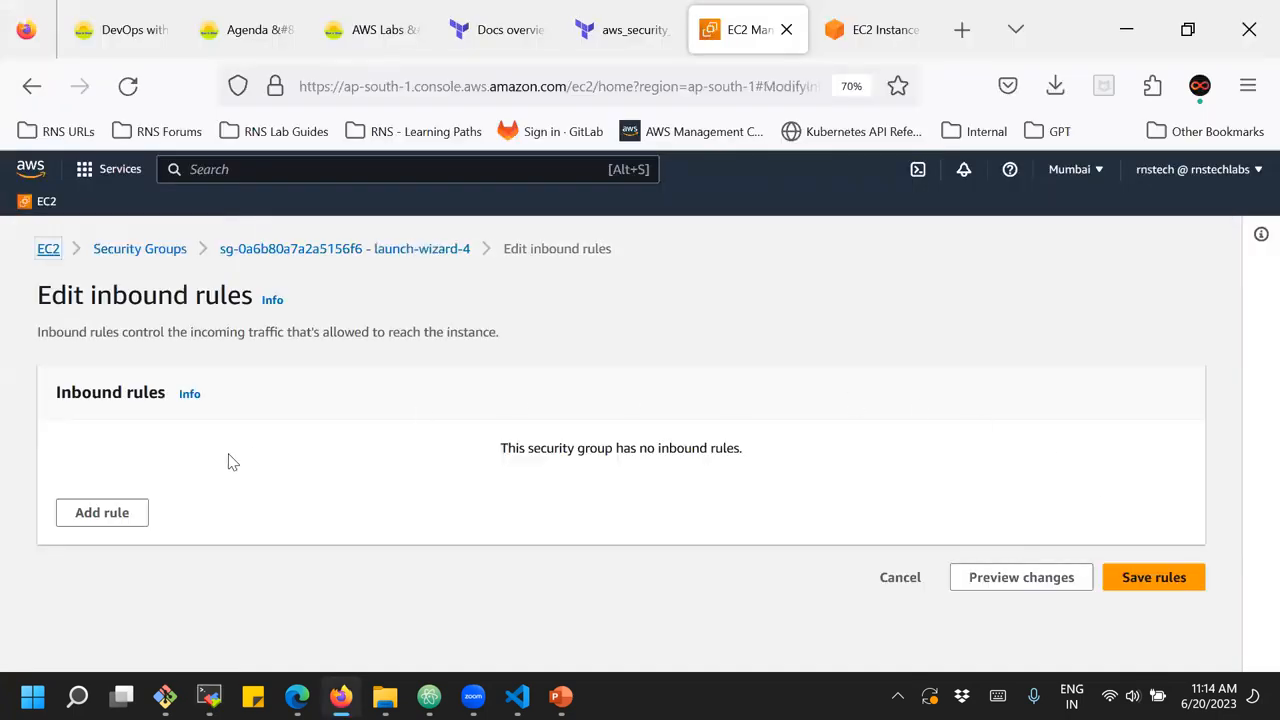
{"action": "left_click", "coordinate": [102, 513]}
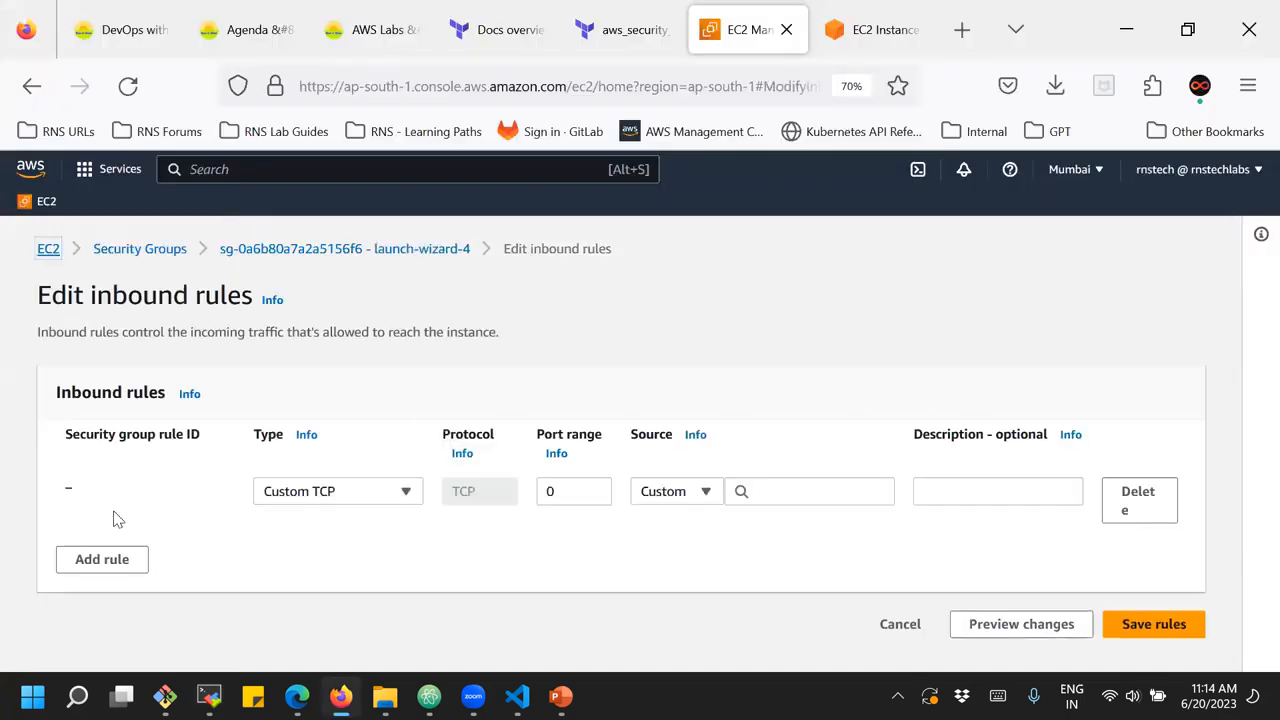
{"action": "left_click", "coordinate": [322, 503]}
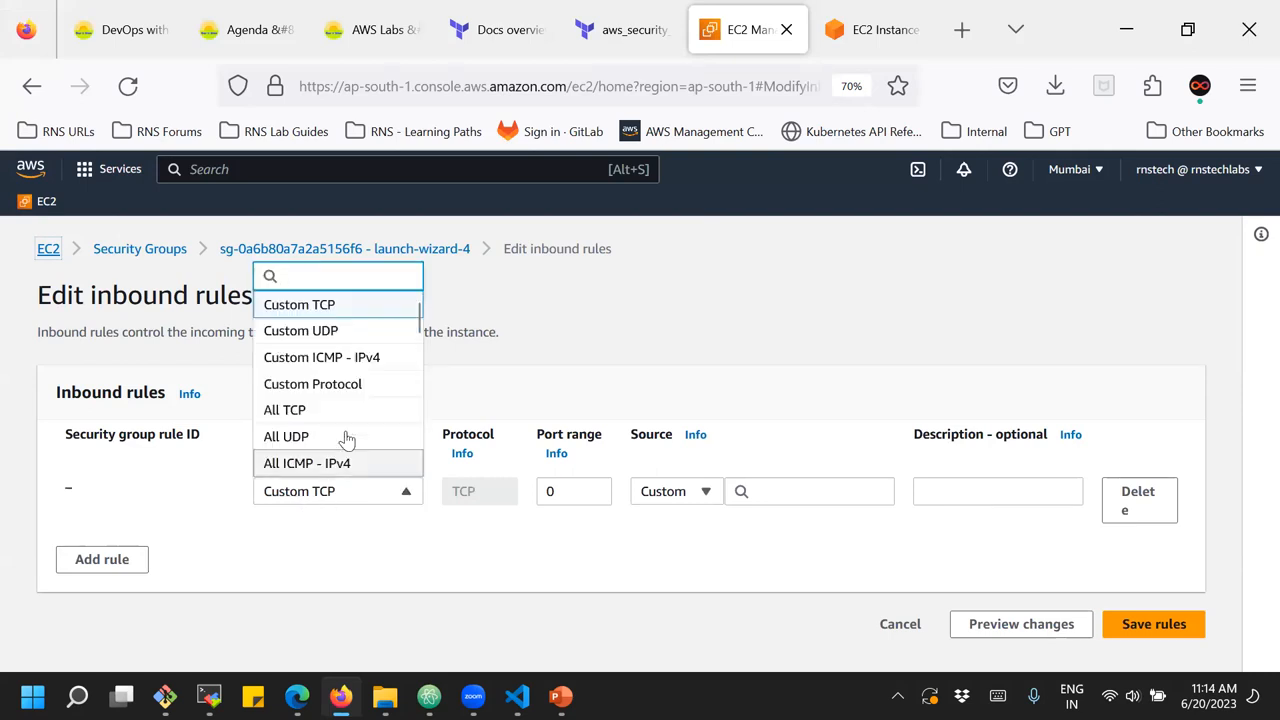
{"action": "scroll", "coordinate": [346, 432], "scroll_direction": "down", "scroll_amount": 2}
{"action": "scroll", "coordinate": [348, 430], "scroll_direction": "down", "scroll_amount": 1}
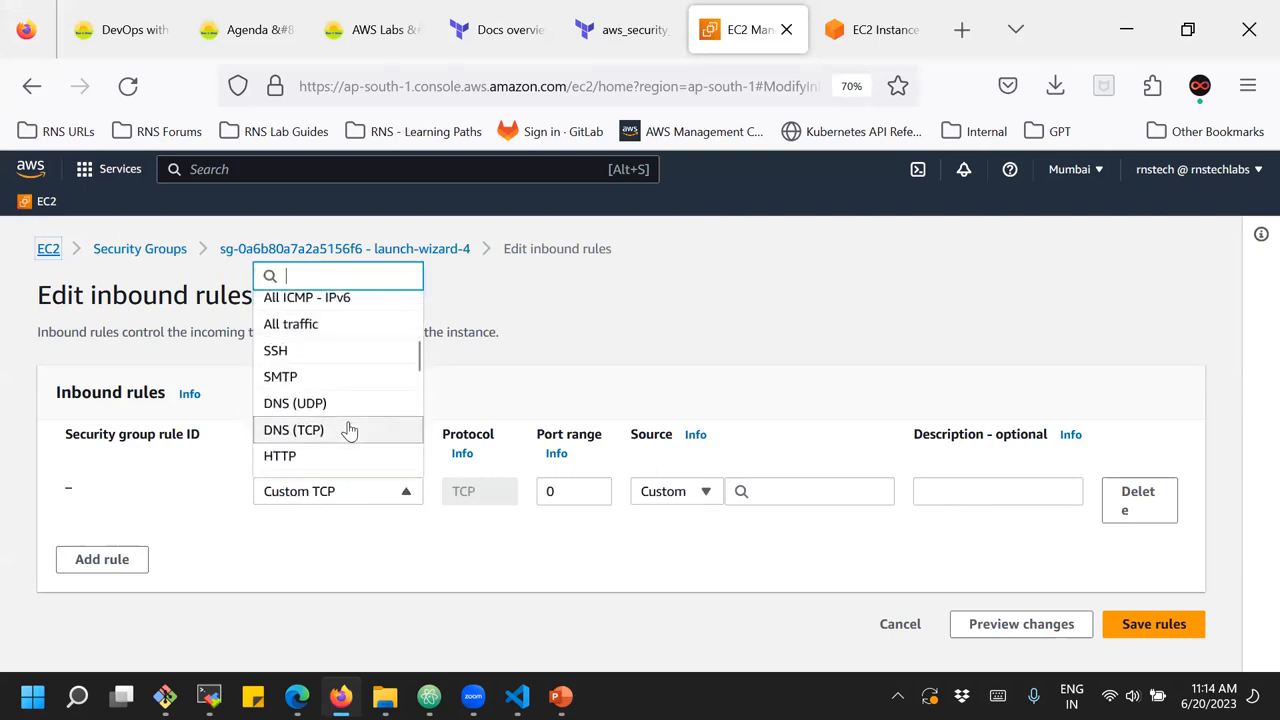
{"action": "left_click", "coordinate": [303, 355]}
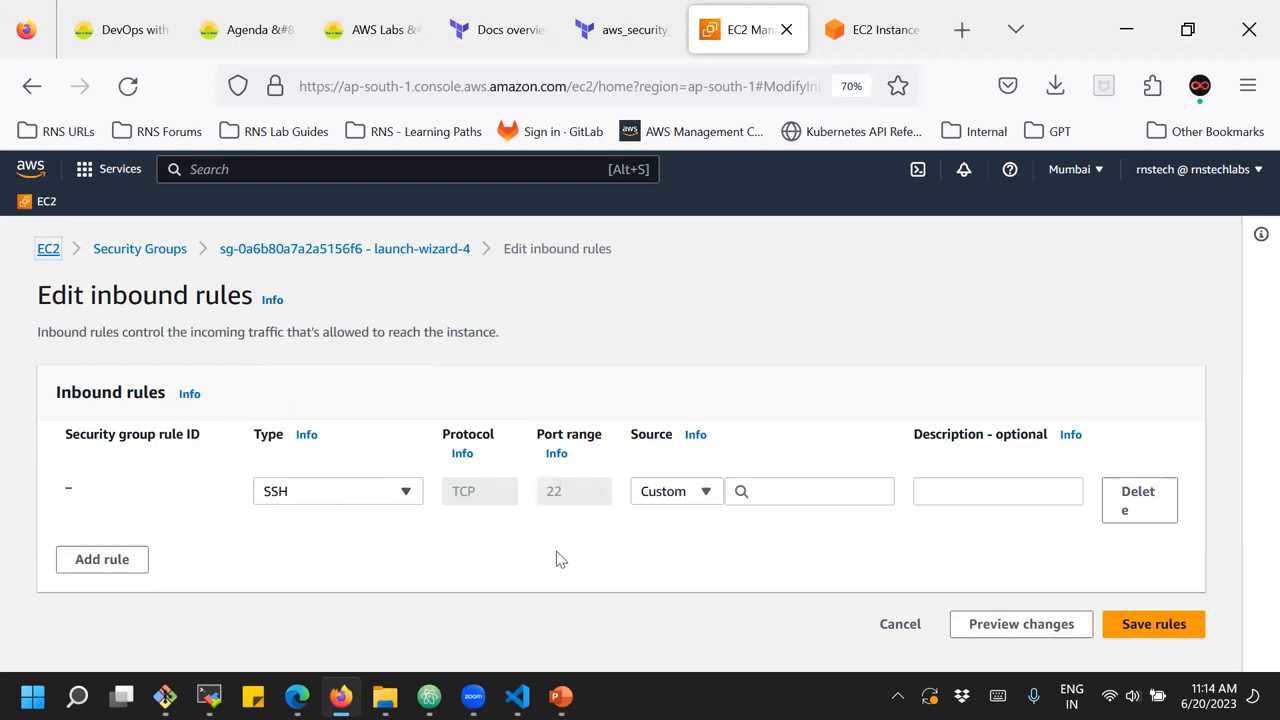
{"action": "left_click", "coordinate": [762, 495]}
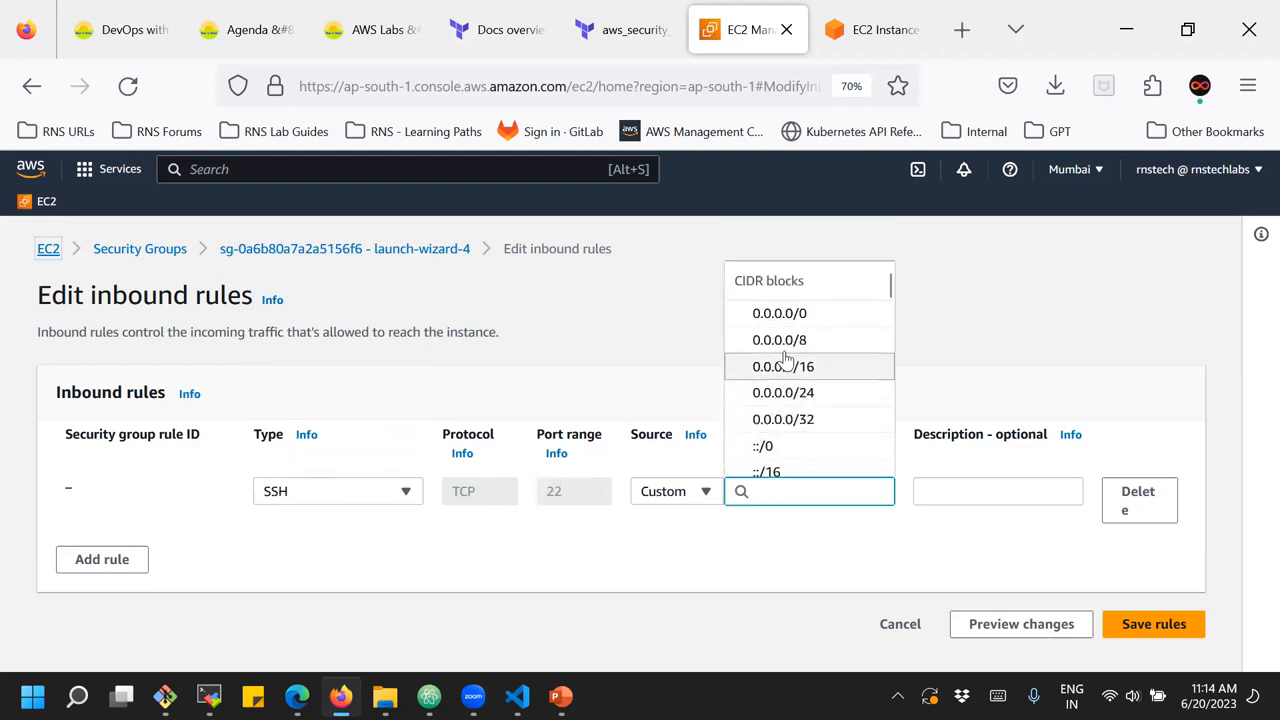
{"action": "left_click", "coordinate": [786, 318]}
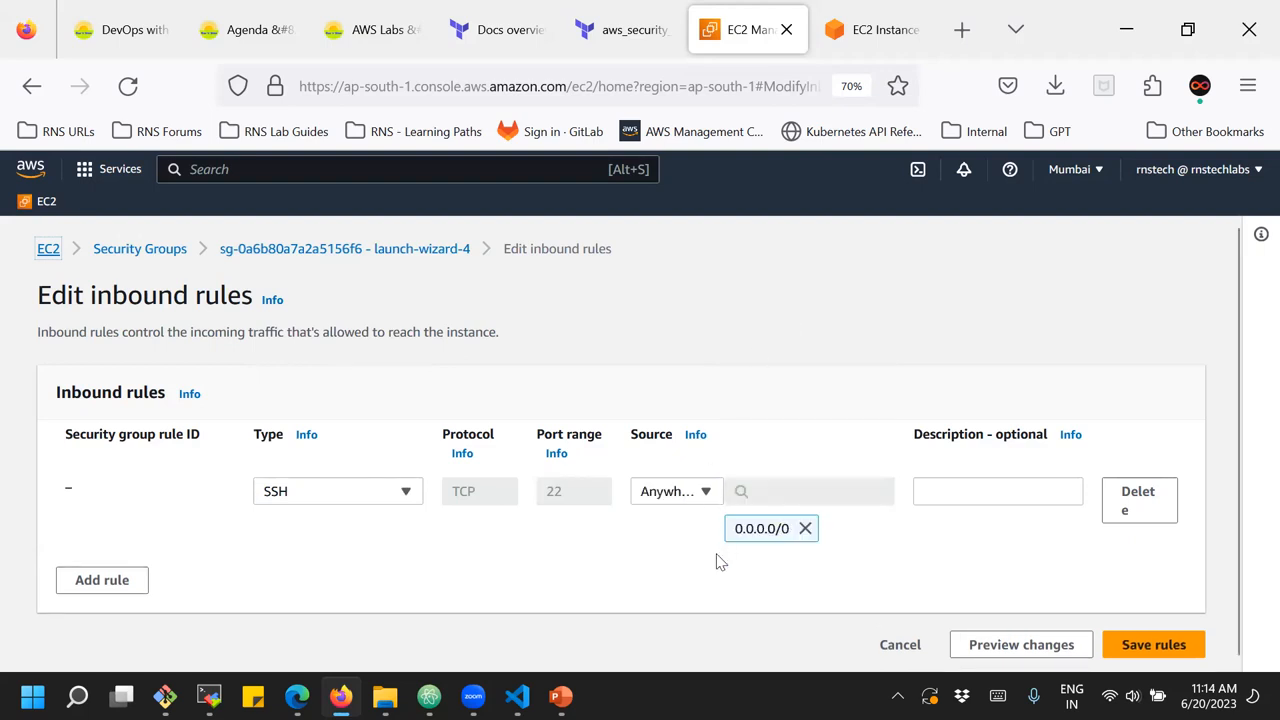
{"action": "left_click", "coordinate": [1152, 645]}
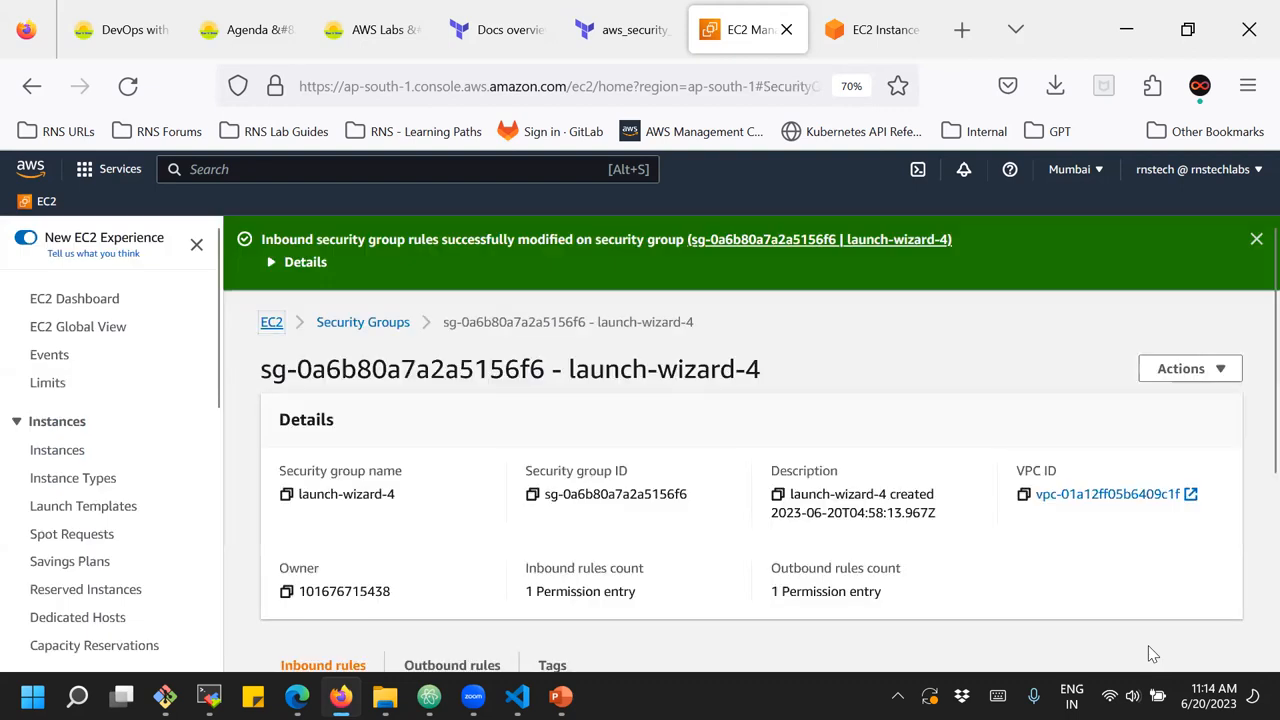
Examine the type, port range and source of the saved inbound rule in the security group's rules list
{"action": "scroll", "coordinate": [1045, 590], "scroll_direction": "down", "scroll_amount": 2}
{"action": "scroll", "coordinate": [1045, 590], "scroll_direction": "down", "scroll_amount": 1}
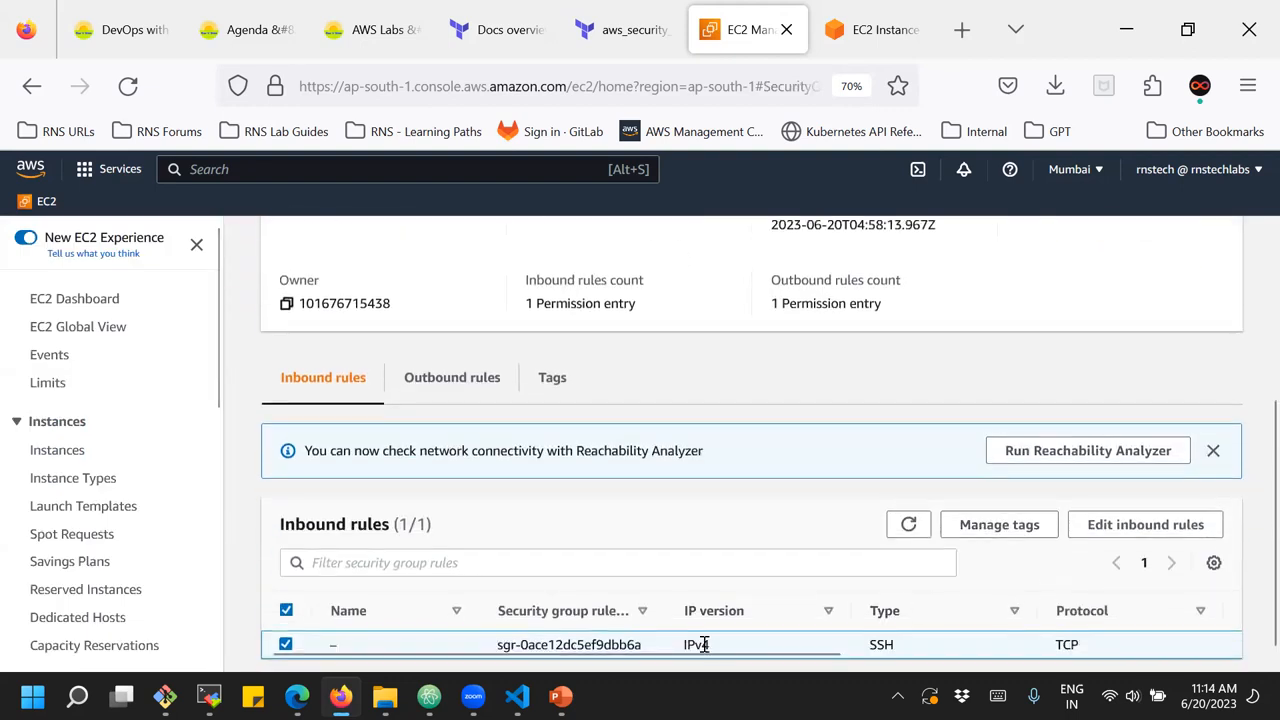
{"action": "left_click_drag", "start_coordinate": [724, 657], "coordinate": [1102, 652]}
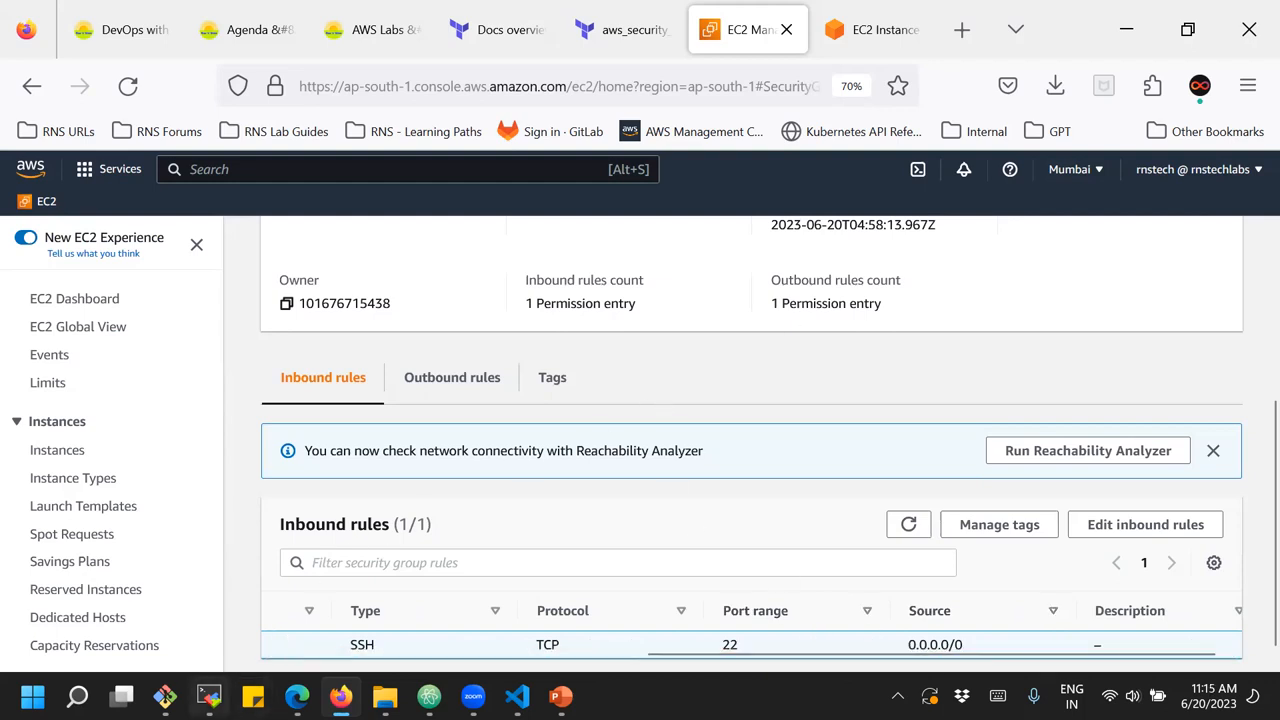
Switch to MobaXterm and restart the stopped SSH session, with larger terminal text and the remote file browser hidden
{"action": "left_click", "coordinate": [308, 562]}
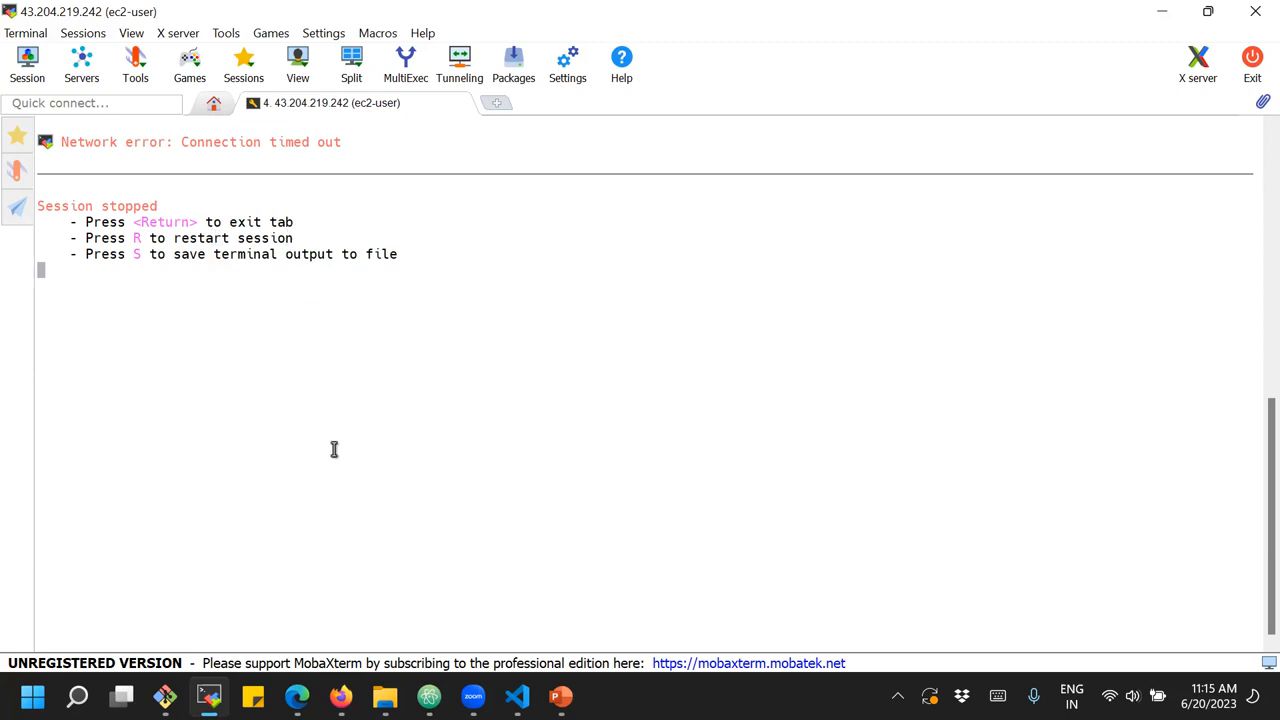
{"action": "key", "text": "r"}
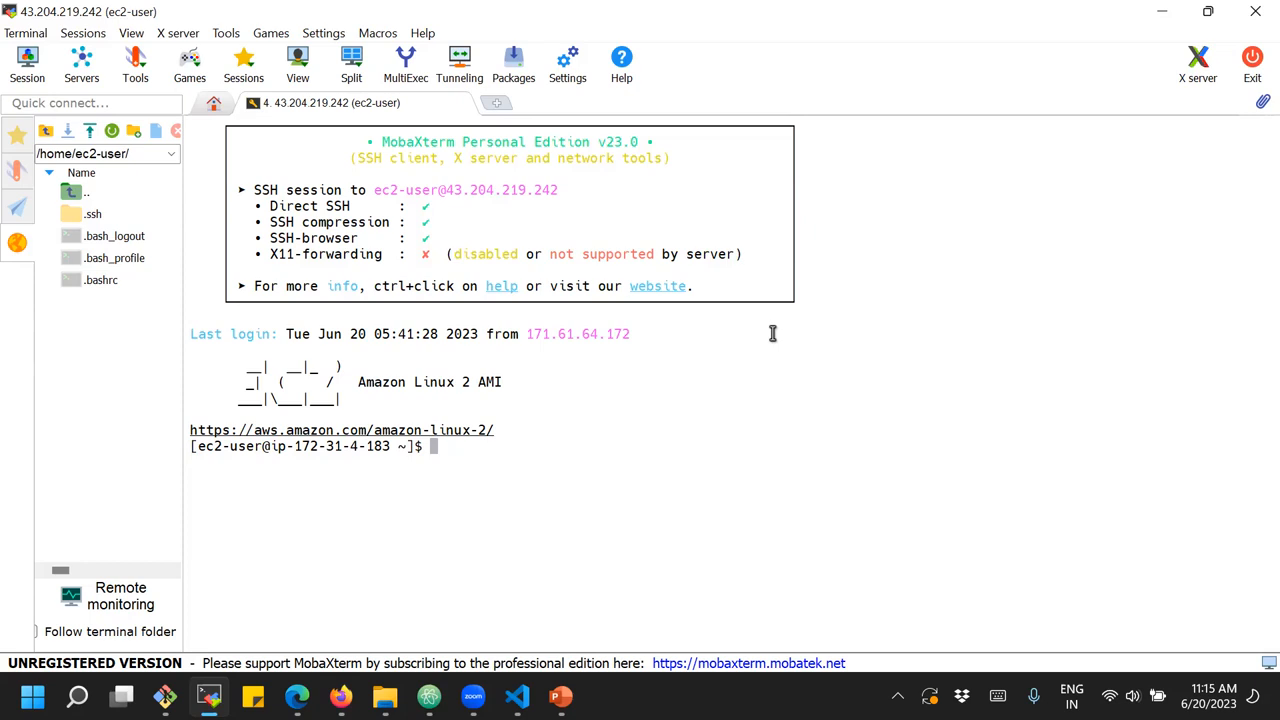
{"action": "scroll", "coordinate": [706, 390], "scroll_direction": "up", "scroll_amount": 2, "text": "ctrl"}
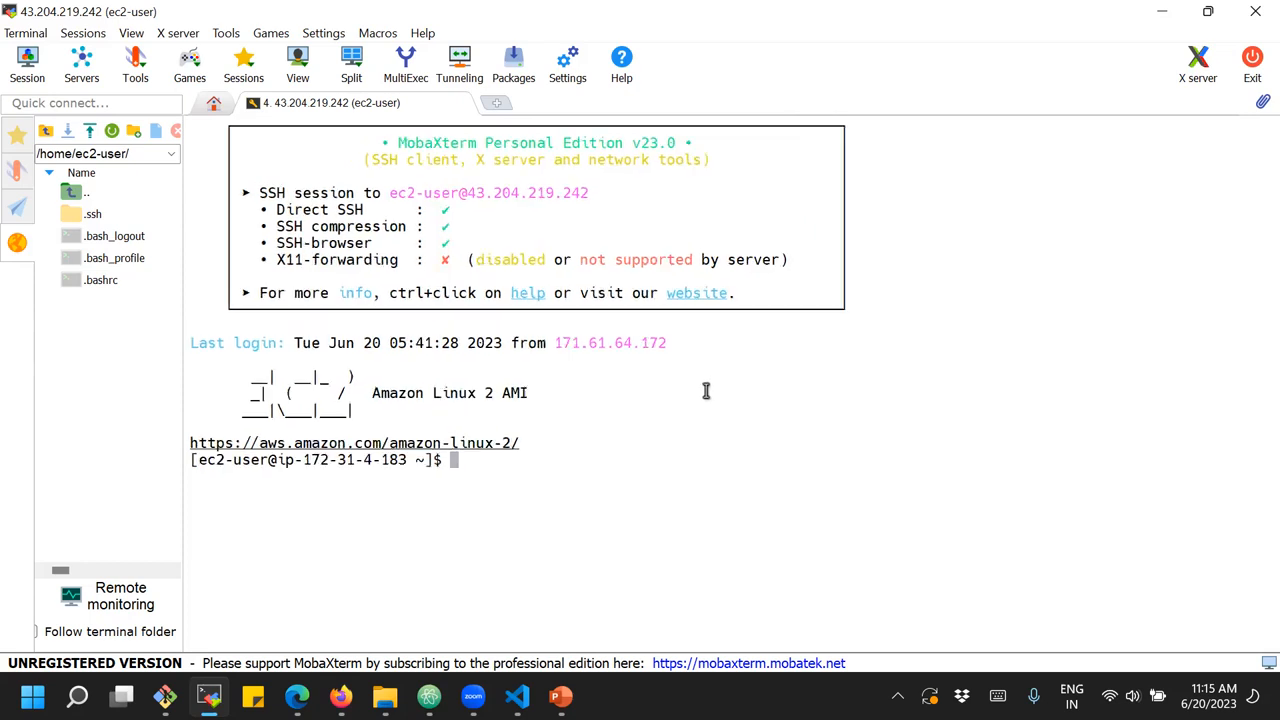
{"action": "scroll", "coordinate": [706, 390], "scroll_direction": "up", "scroll_amount": 2, "text": "ctrl"}
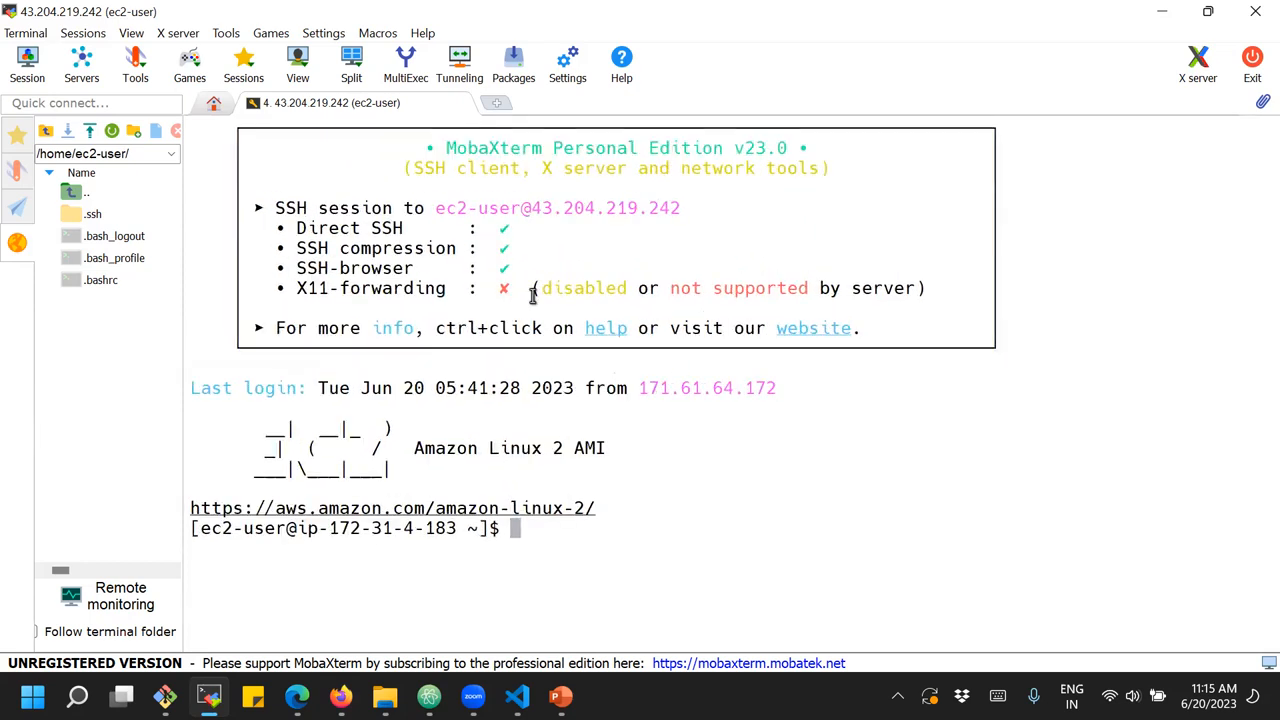
{"action": "left_click", "coordinate": [17, 243]}
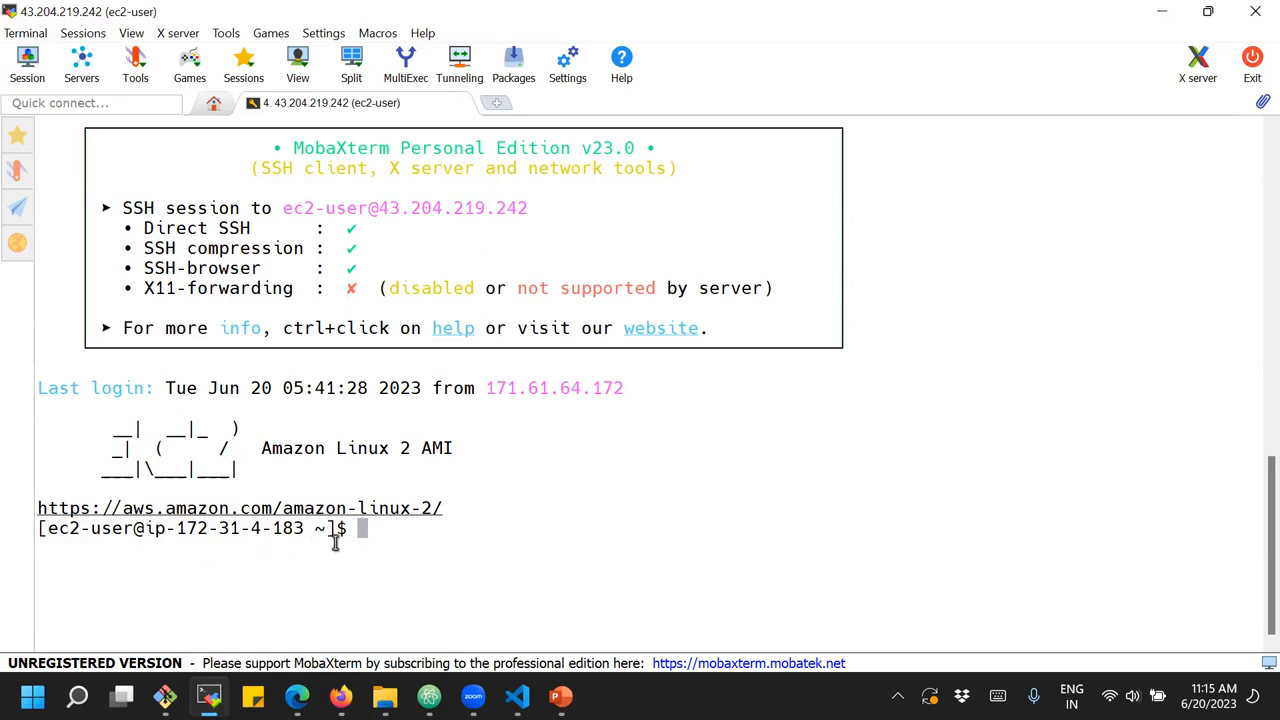
Install the Apache web server on the instance with "sudo yum install httpd -y"
{"action": "type", "text": "sudo yum install apache"}
{"action": "key", "text": "BackSpace"}
{"action": "key", "text": "BackSpace"}
{"action": "key", "text": "BackSpace"}
{"action": "key", "text": "BackSpace"}
{"action": "key", "text": "BackSpace"}
{"action": "key", "text": "BackSpace"}
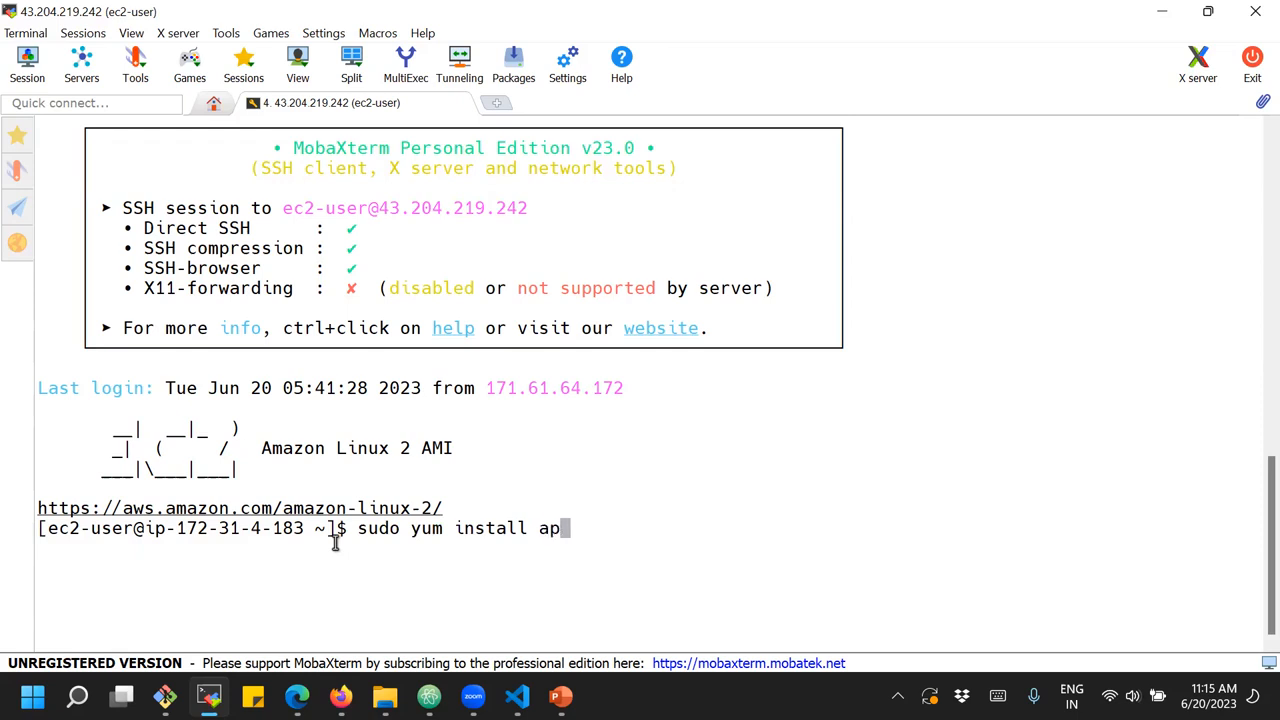
{"action": "type", "text": "httpd -y"}
{"action": "key", "text": "Return"}
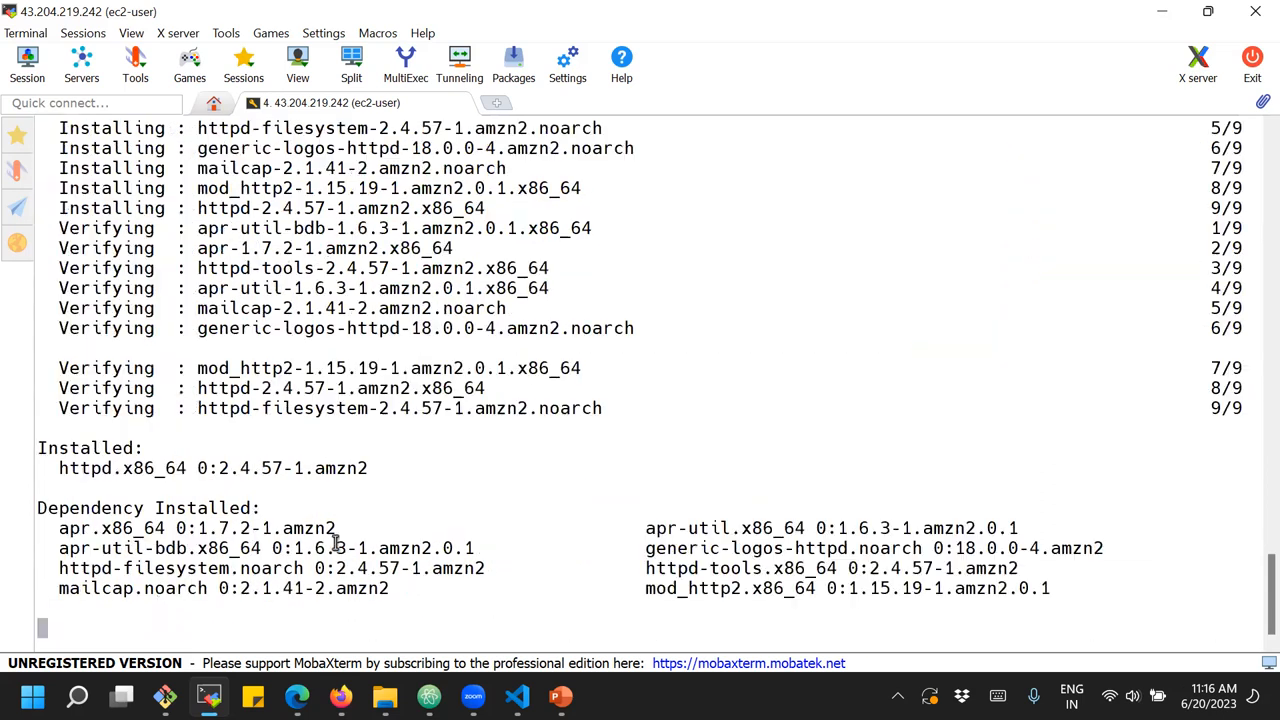
Start the Apache service with "sudo systemctl start httpd"
{"action": "type", "text": "sudo"}
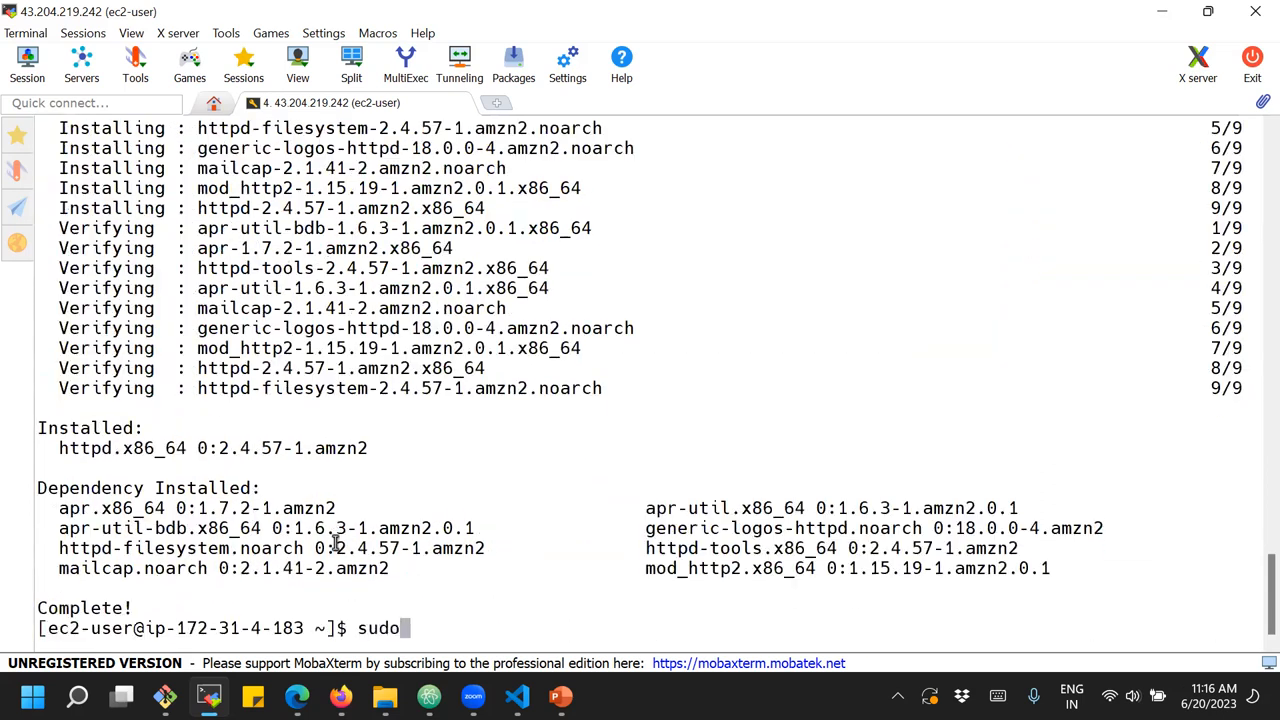
{"action": "type", "text": " systemc"}
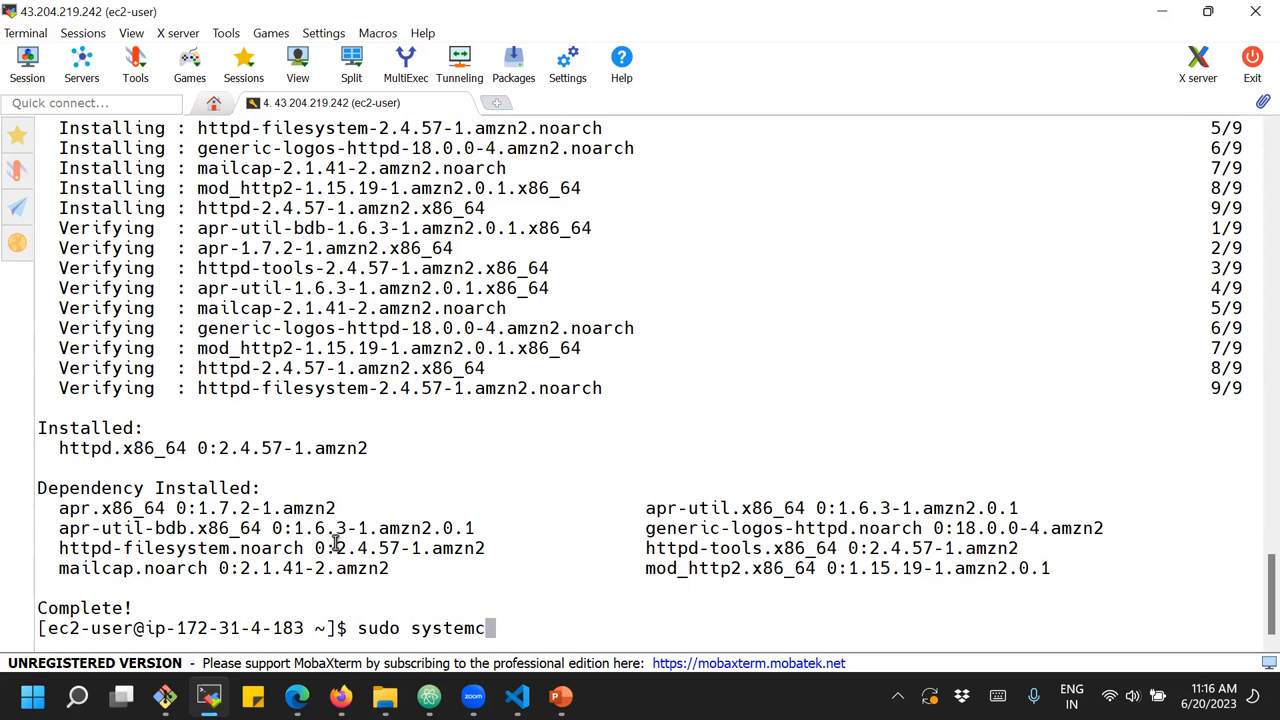
{"action": "type", "text": "tl start httpd"}
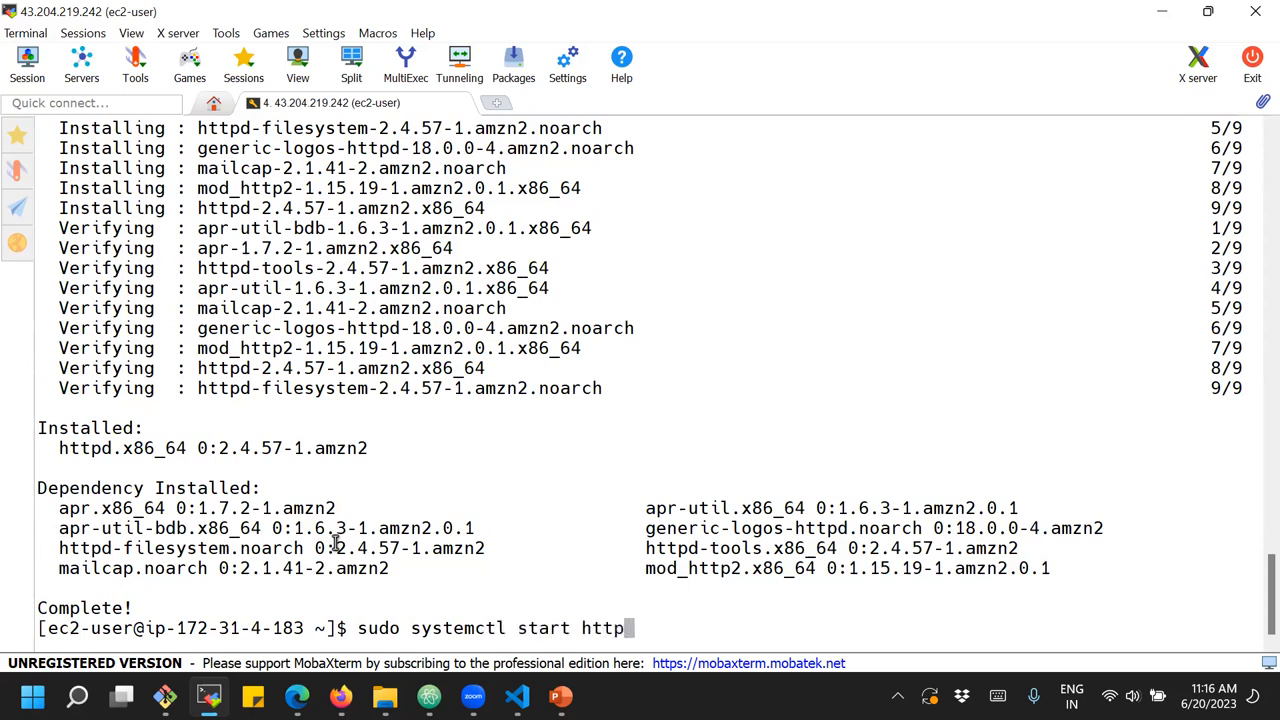
{"action": "key", "text": "Return"}
Enable the Apache service at boot with "sudo systemctl enable httpd"
{"action": "key", "text": "Up"}
{"action": "key", "text": "Left"}
{"action": "key", "text": "Left"}
{"action": "key", "text": "Left"}
{"action": "key", "text": "Left"}
{"action": "key", "text": "Left"}
{"action": "key", "text": "Left"}
{"action": "key", "text": "BackSpace"}
{"action": "key", "text": "BackSpace"}
{"action": "key", "text": "BackSpace"}
{"action": "key", "text": "BackSpace"}
{"action": "key", "text": "BackSpace"}
{"action": "type", "text": "enable"}
{"action": "key", "text": "Return"}
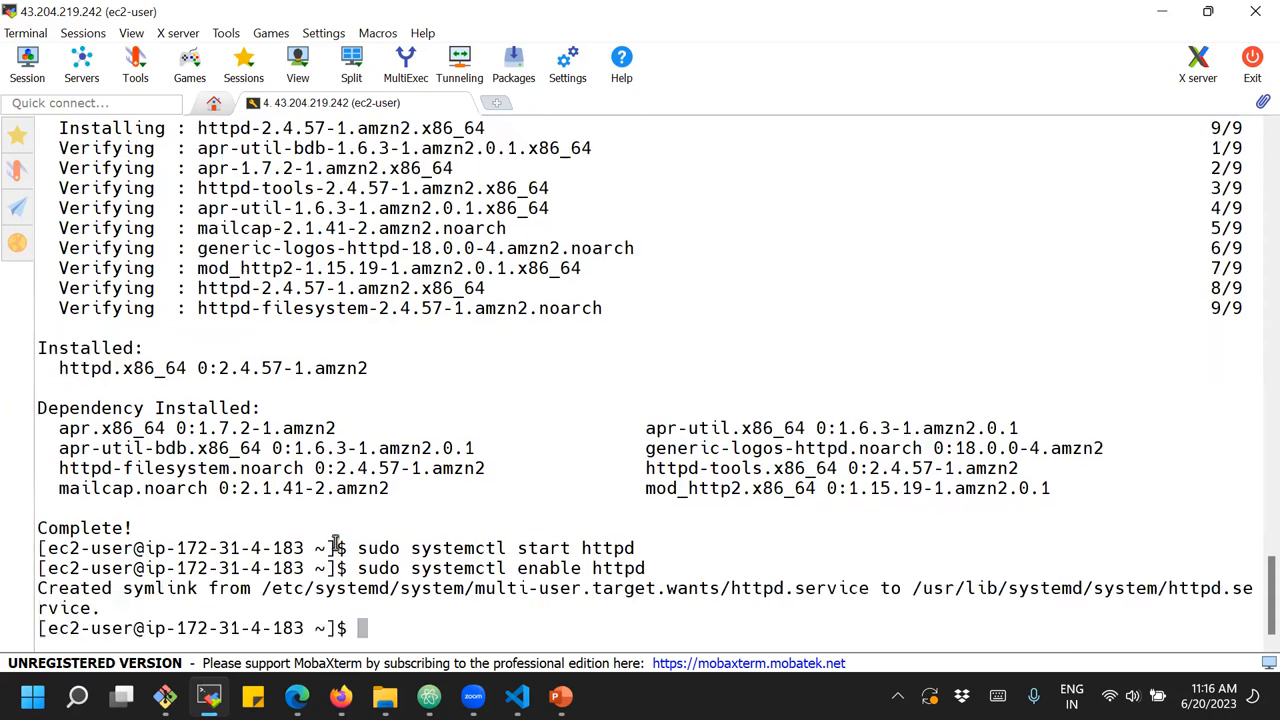
Check the state of the Apache service with "sudo systemctl status httpd"
{"action": "key", "text": "Up"}
{"action": "key", "text": "Left"}
{"action": "key", "text": "Left"}
{"action": "key", "text": "Left"}
{"action": "key", "text": "Left"}
{"action": "key", "text": "Left"}
{"action": "key", "text": "Left"}
{"action": "key", "text": "BackSpace"}
{"action": "key", "text": "BackSpace"}
{"action": "key", "text": "BackSpace"}
{"action": "key", "text": "BackSpace"}
{"action": "key", "text": "BackSpace"}
{"action": "key", "text": "BackSpace"}
{"action": "type", "text": "status"}
{"action": "key", "text": "Return"}
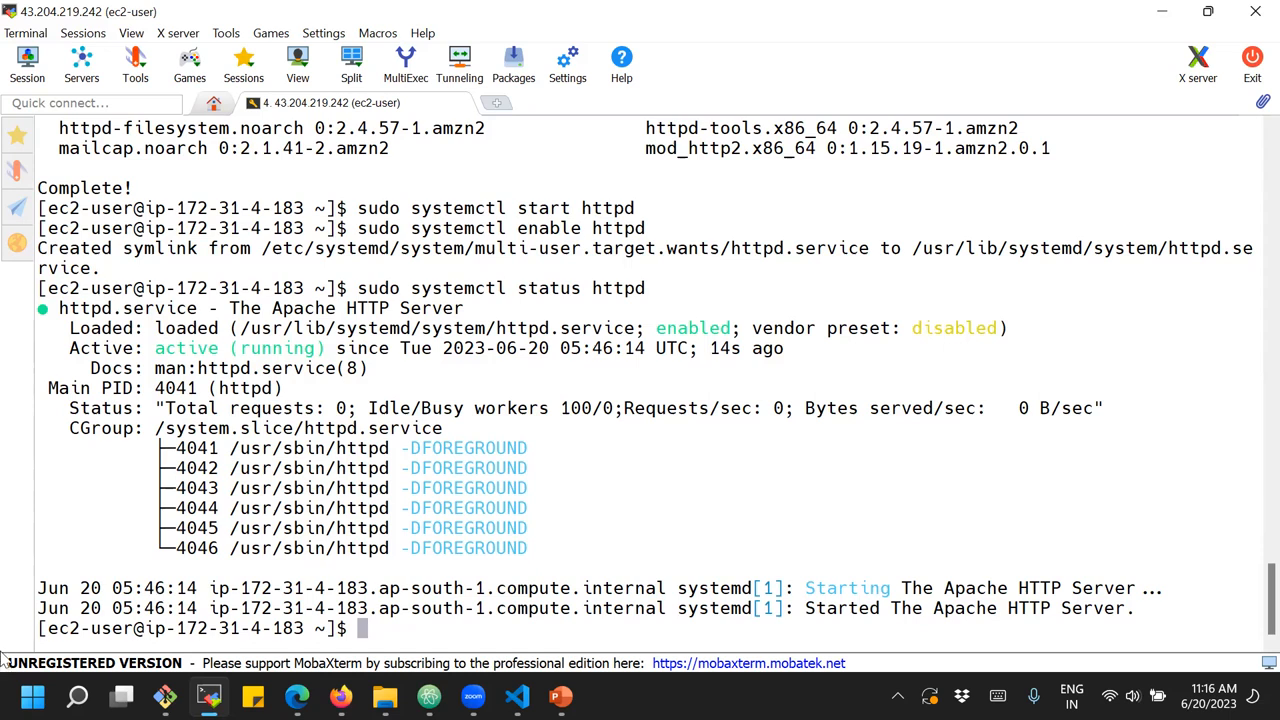
List the listening TCP ports with "netstat -nltp" and examine the web server's port entry
{"action": "type", "text": "netstat -nltp"}
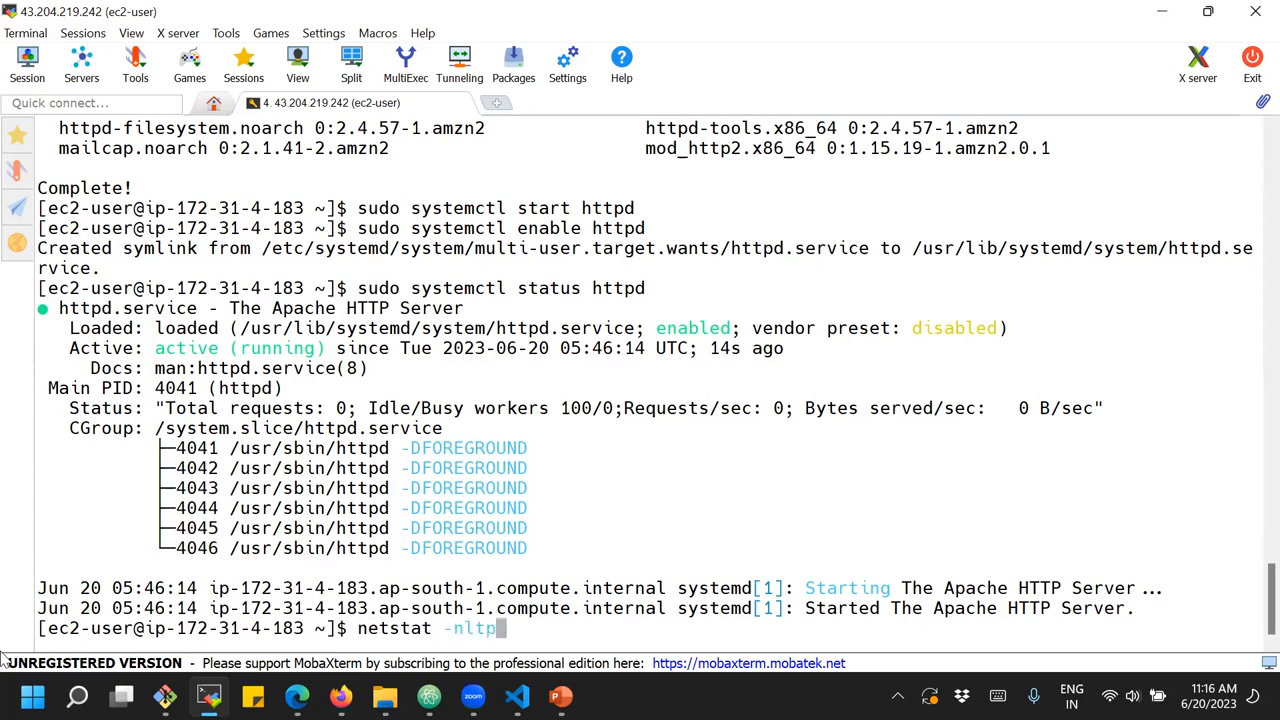
{"action": "key", "text": "Return"}
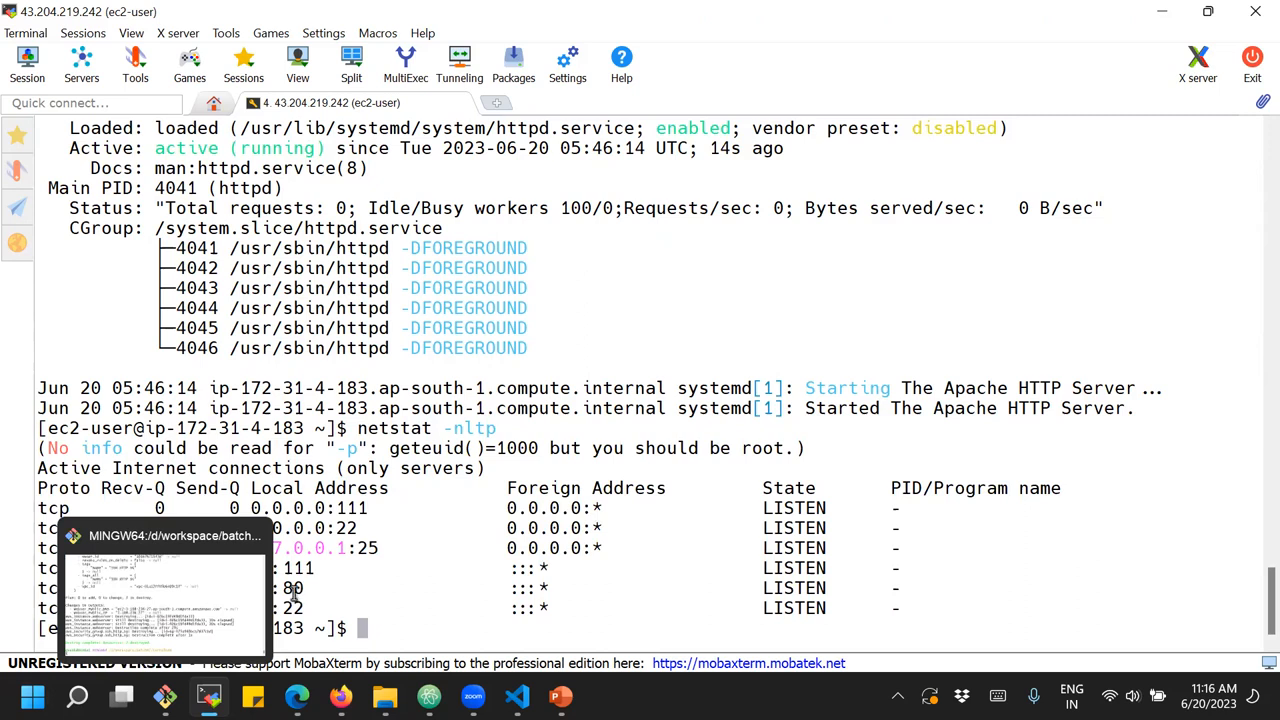
{"action": "left_click_drag", "start_coordinate": [287, 588], "coordinate": [305, 586]}
{"action": "left_click", "coordinate": [357, 570]}
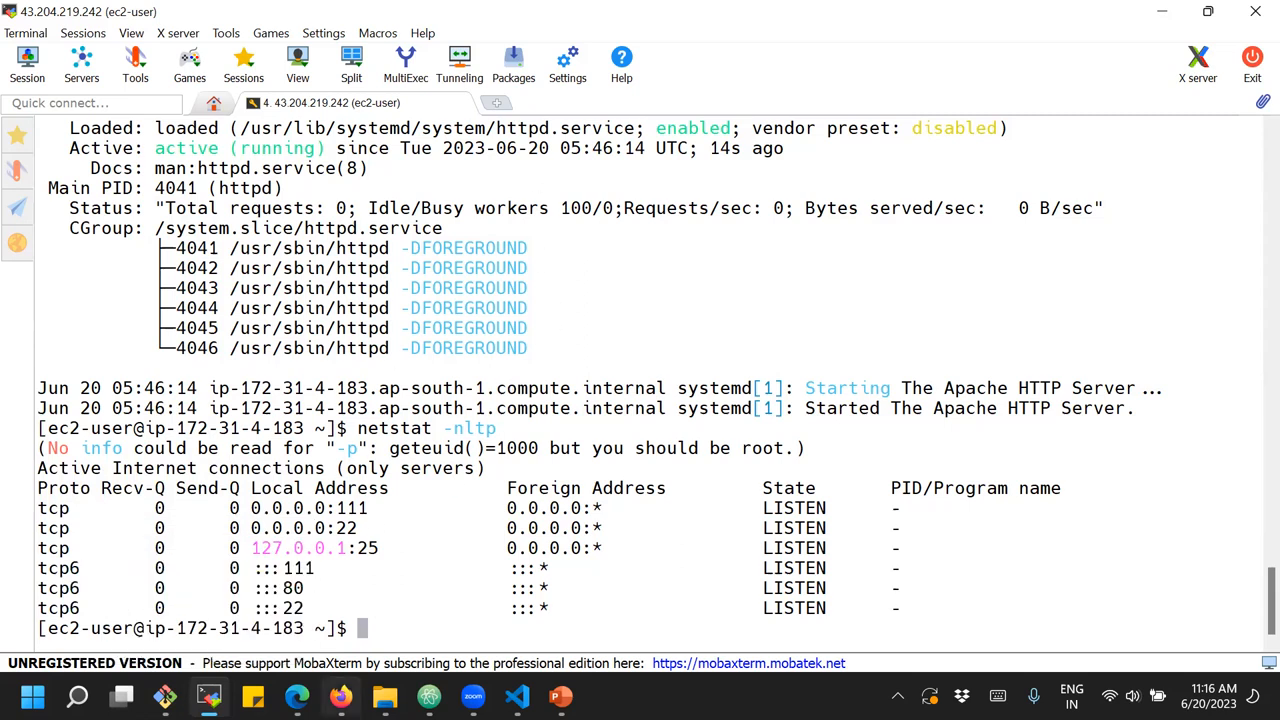
Switch to the AWS console in Firefox and copy the server instance's public IPv4 address from its details
{"action": "mouse_move", "coordinate": [341, 697]}
{"action": "left_click", "coordinate": [352, 616]}
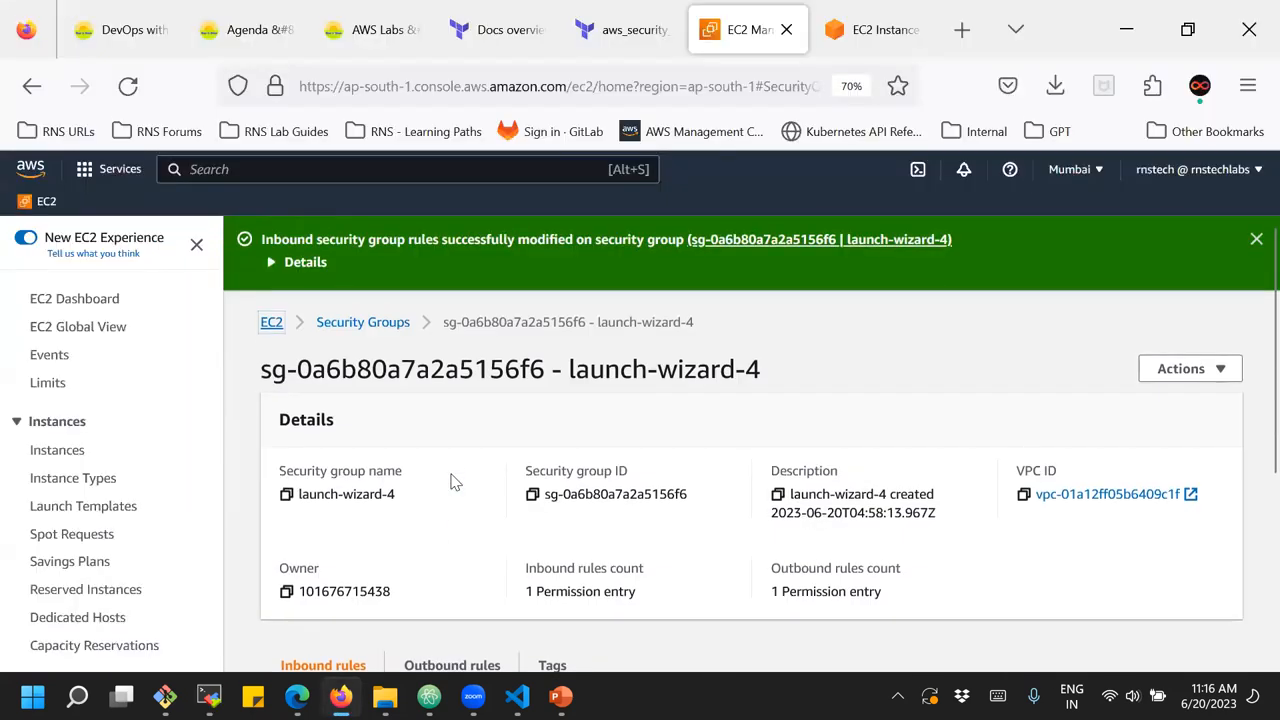
{"action": "left_click", "coordinate": [266, 324]}
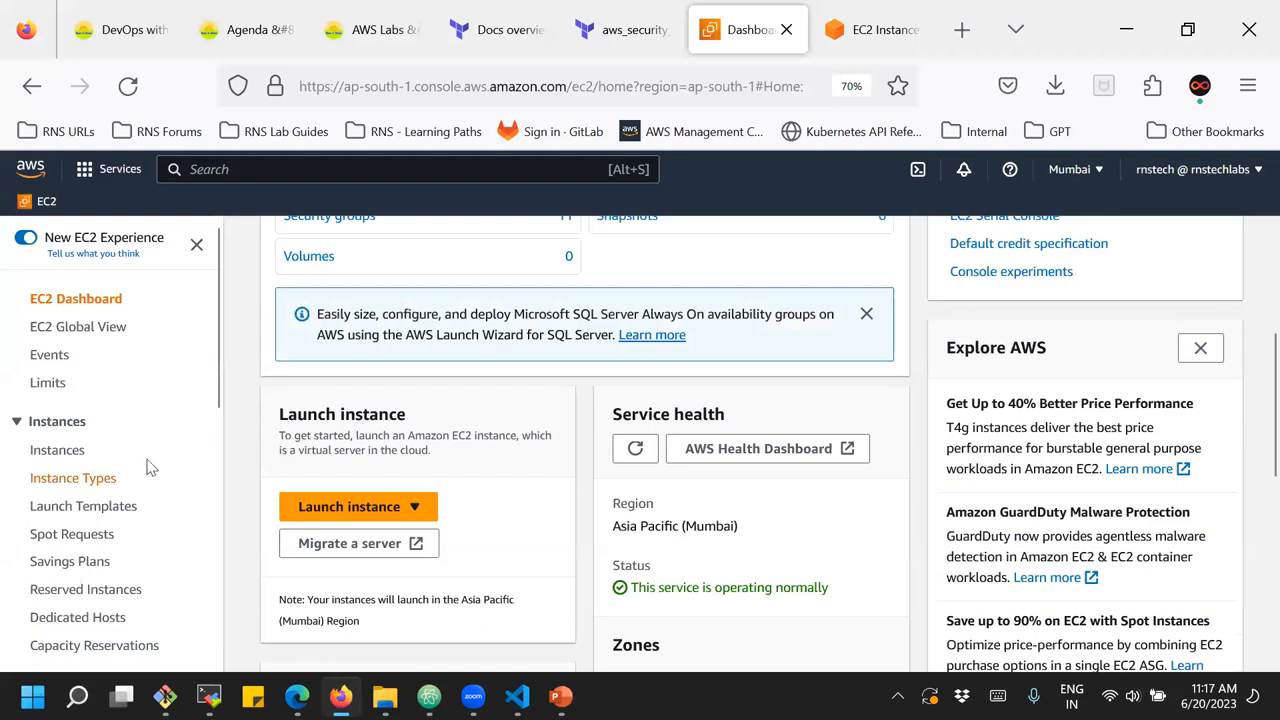
{"action": "left_click", "coordinate": [44, 450]}
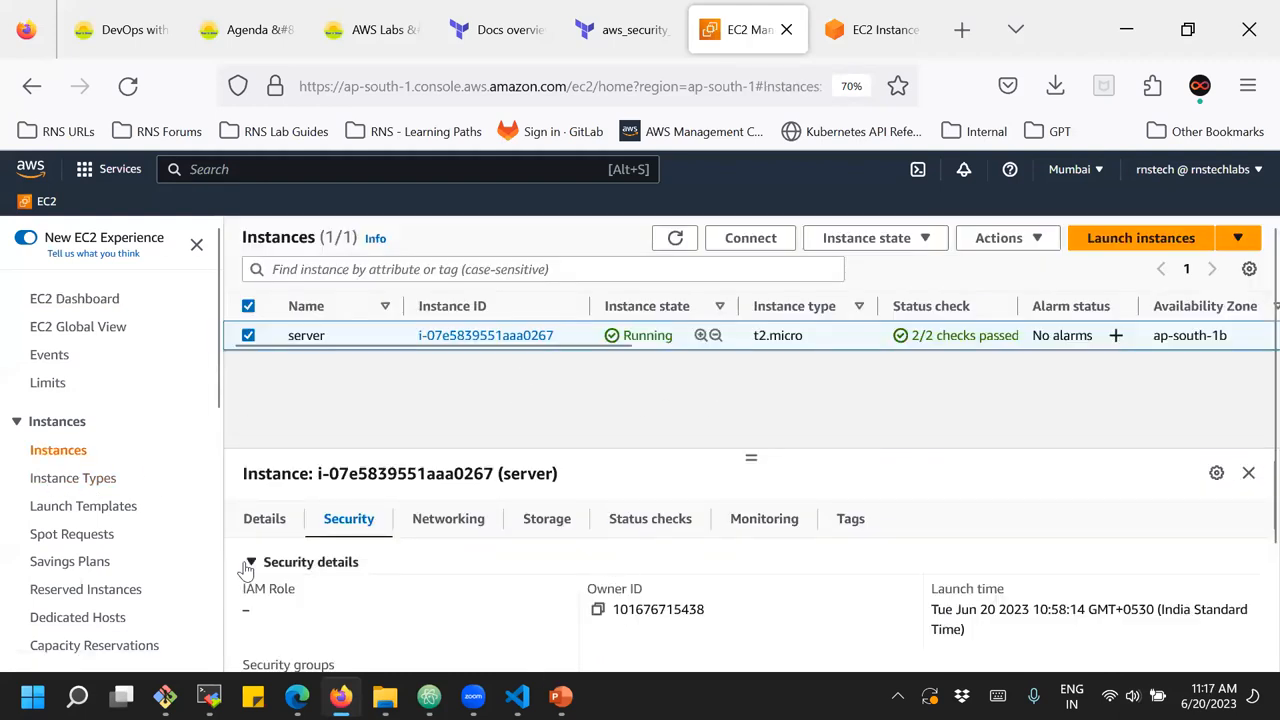
{"action": "left_click", "coordinate": [264, 519]}
{"action": "left_click", "coordinate": [598, 609]}
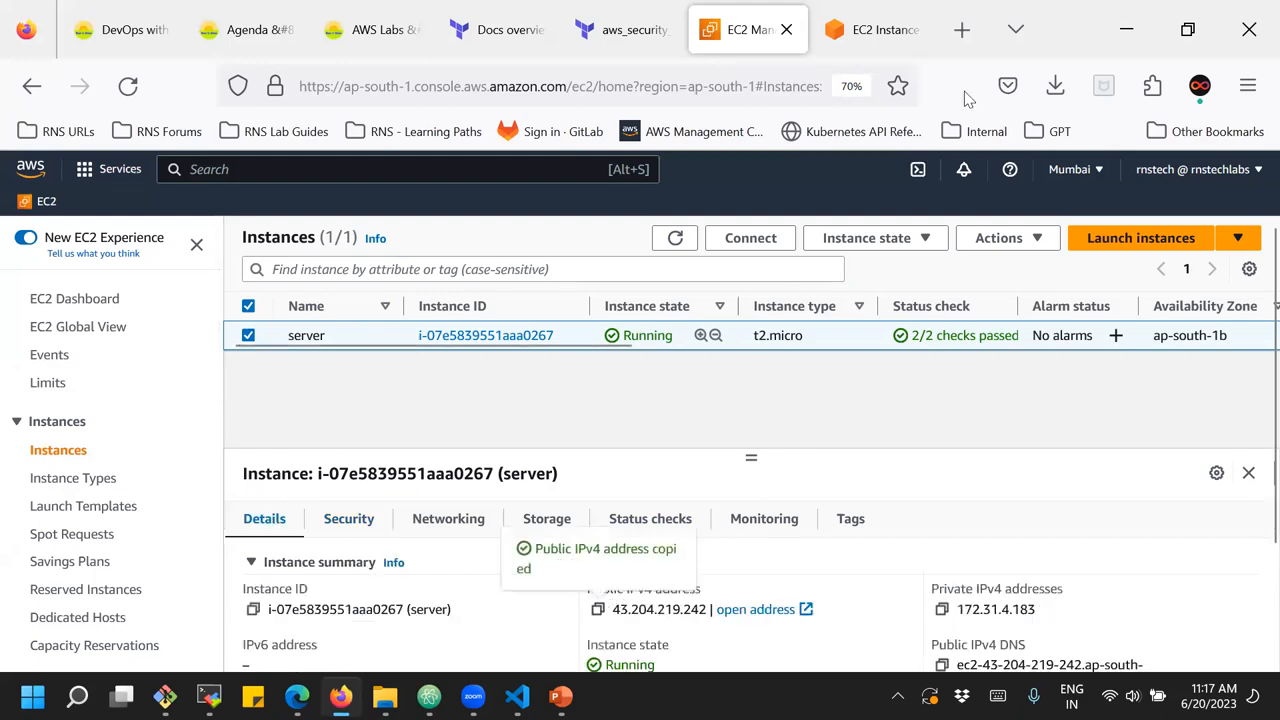
Open the copied address 43.204.219.242 in a new browser tab to test access to the web server
{"action": "left_click", "coordinate": [962, 29]}
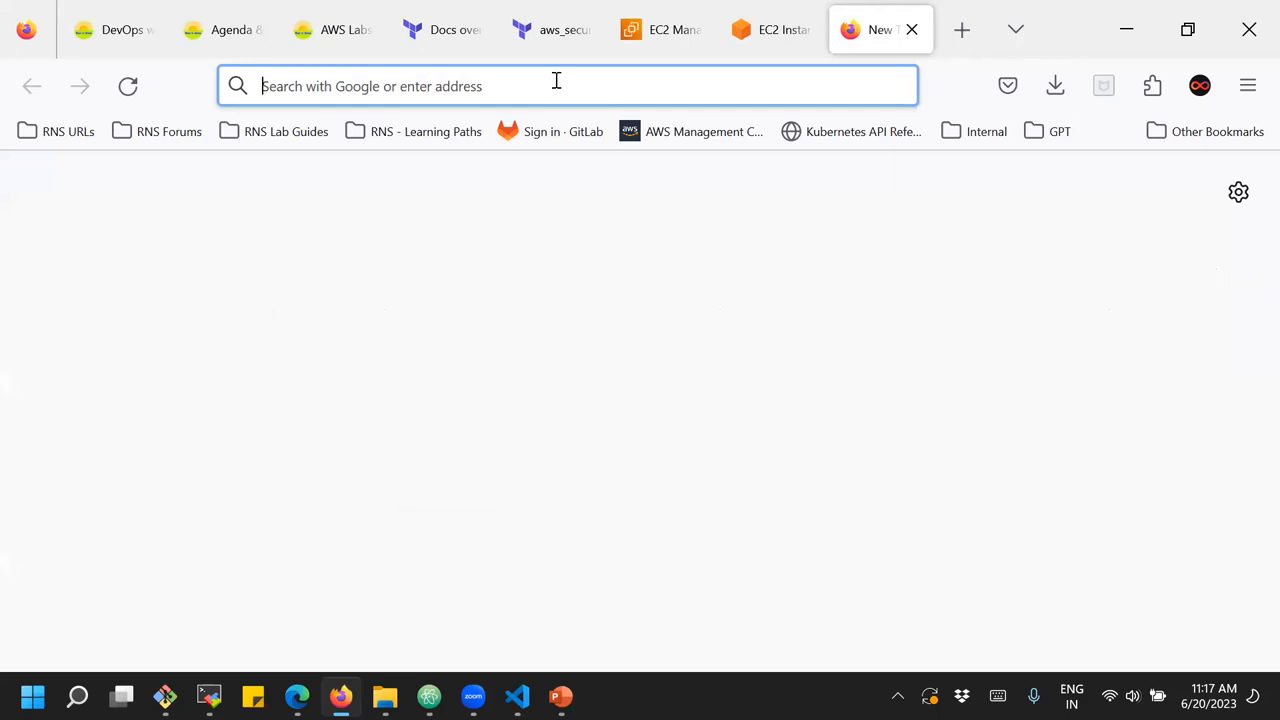
{"action": "key", "text": "ctrl+v"}
{"action": "key", "text": "Return"}
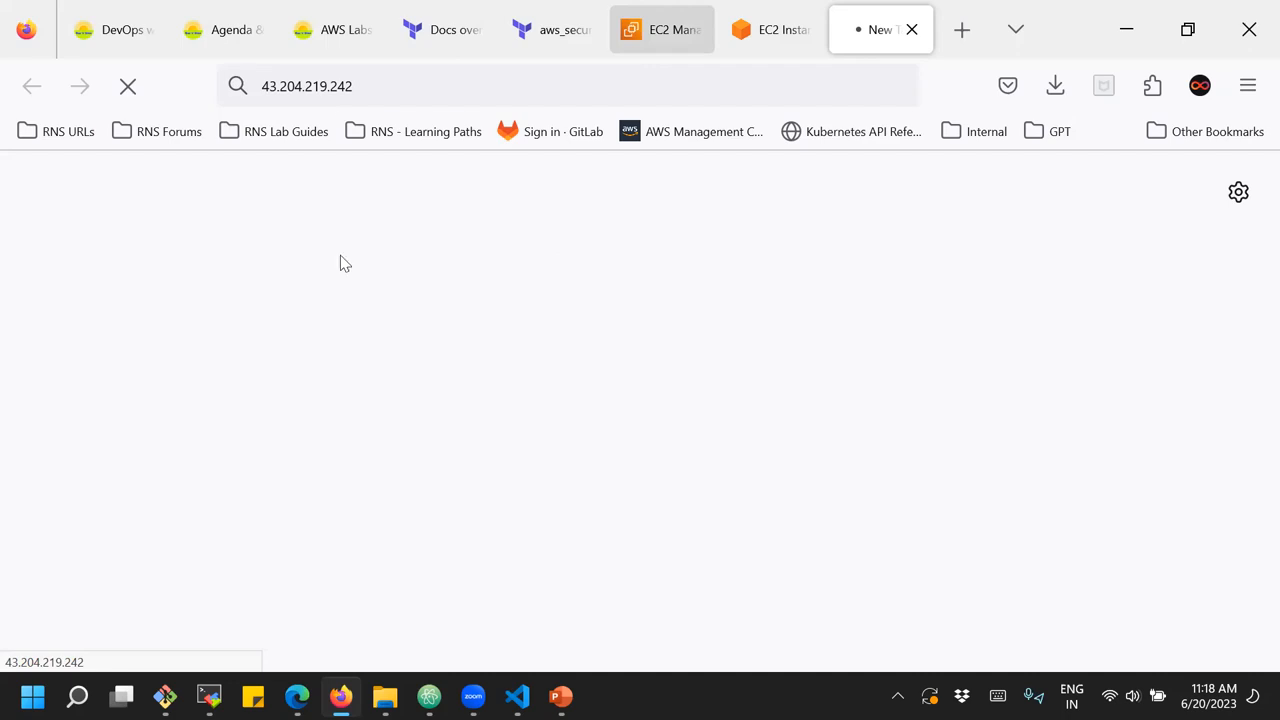
{"action": "left_click", "coordinate": [371, 86]}
{"action": "left_click", "coordinate": [393, 254]}
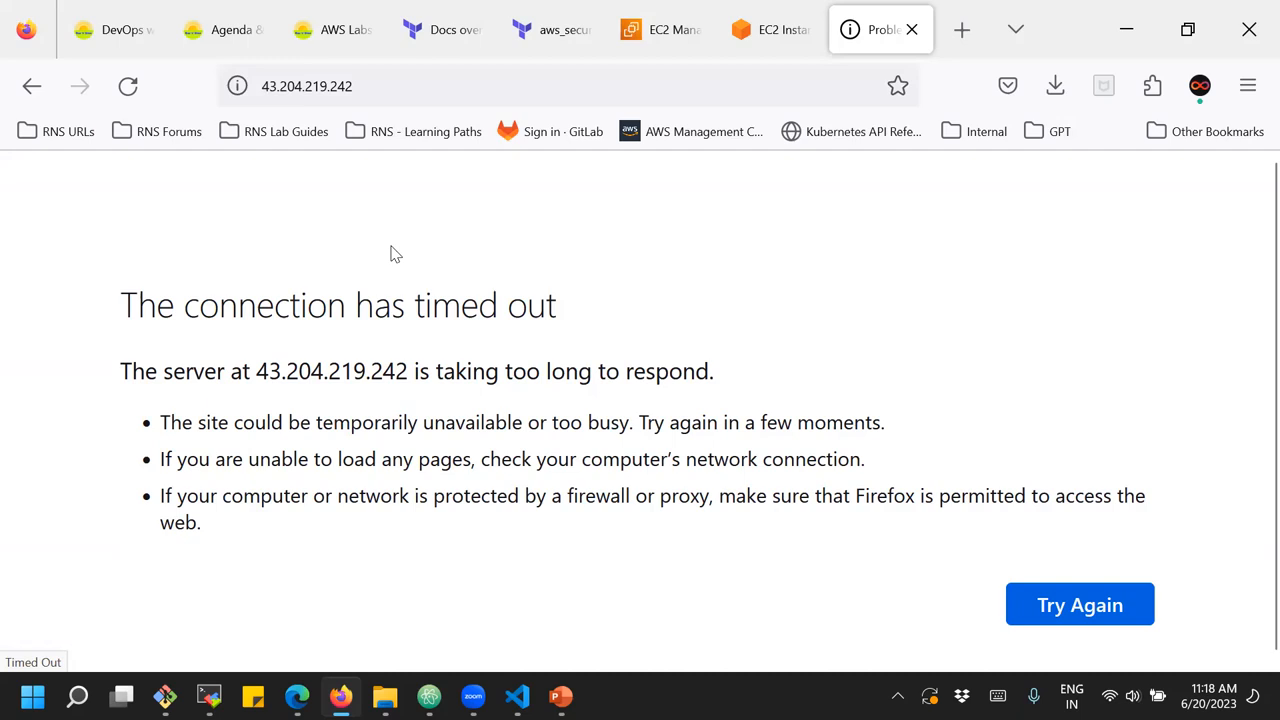
Return to the EC2 console and open the inbound rules of the server instance's security group launch-wizard-4 for editing
{"action": "left_click", "coordinate": [762, 46]}
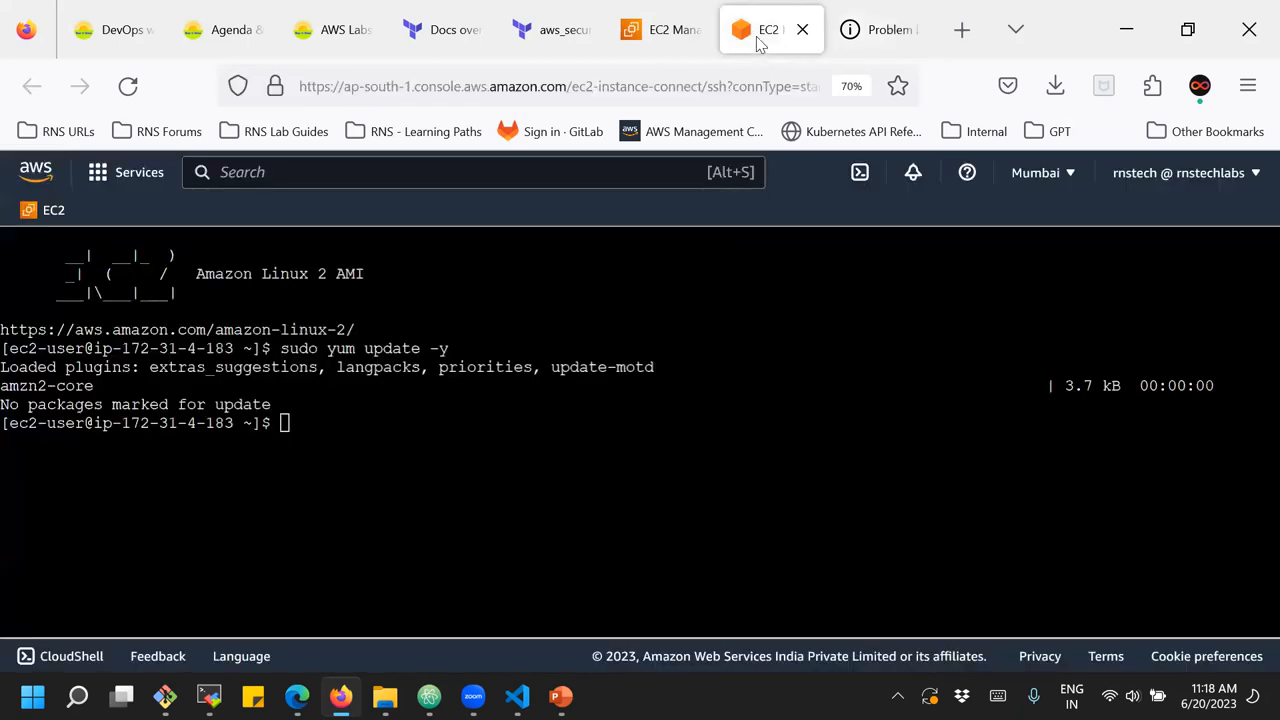
{"action": "left_click", "coordinate": [652, 39]}
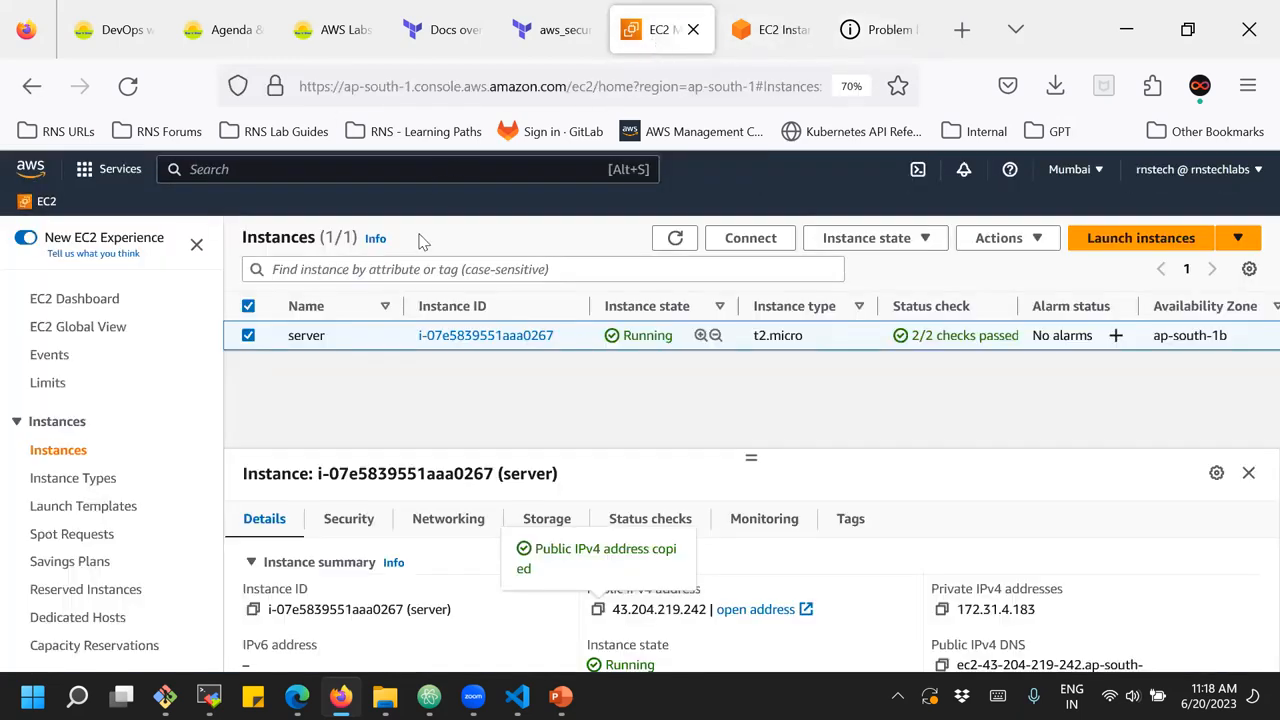
{"action": "left_click", "coordinate": [346, 520]}
{"action": "scroll", "coordinate": [382, 580], "scroll_direction": "down", "scroll_amount": 2}
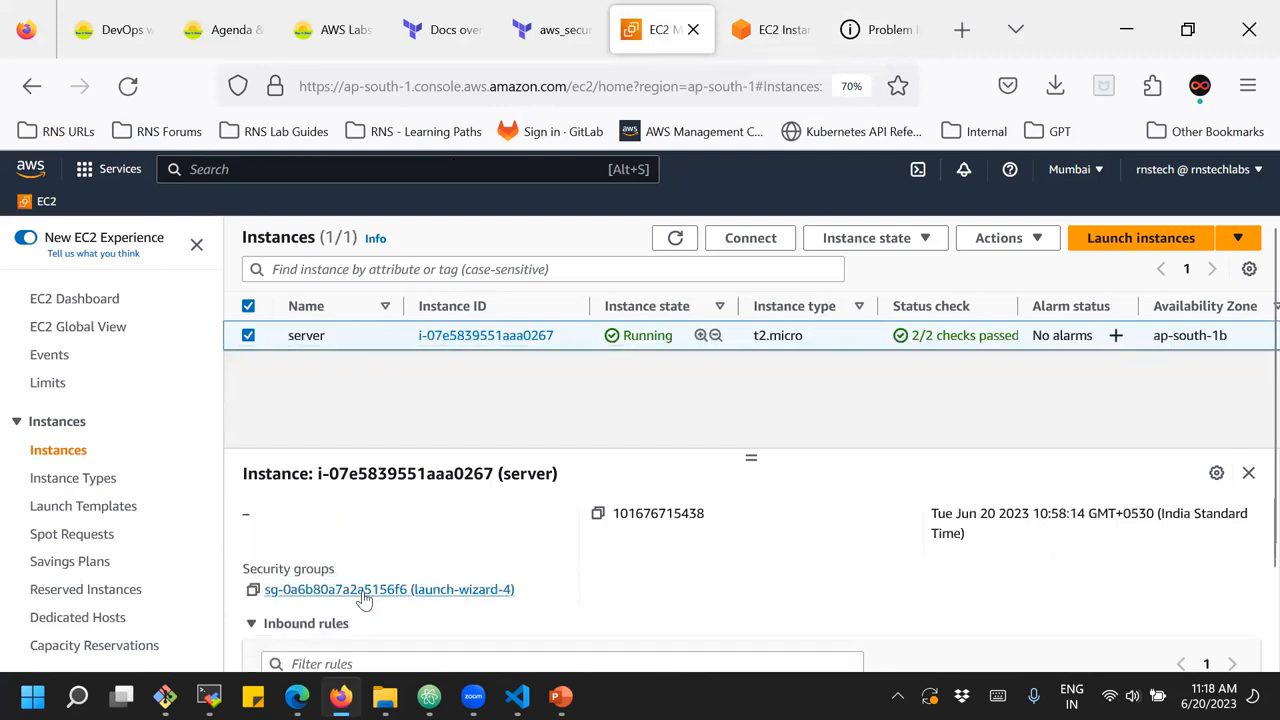
{"action": "left_click", "coordinate": [364, 592]}
{"action": "scroll", "coordinate": [500, 495], "scroll_direction": "down", "scroll_amount": 3}
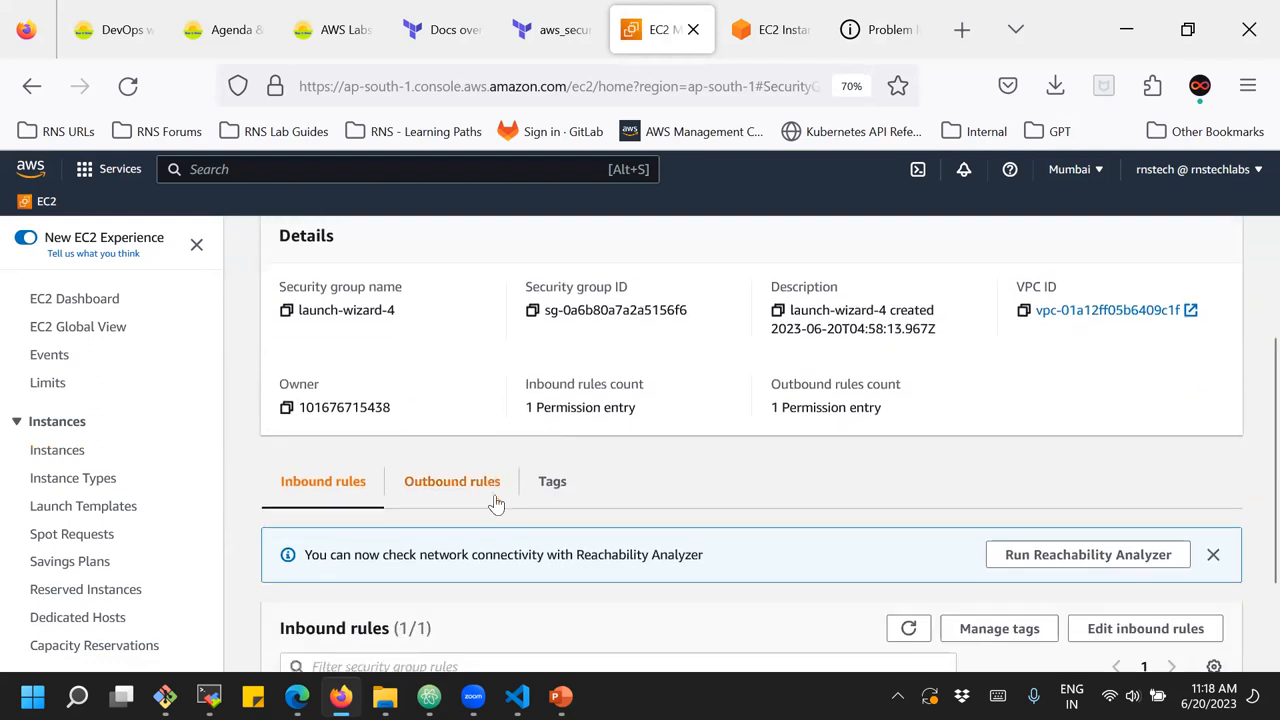
{"action": "scroll", "coordinate": [497, 504], "scroll_direction": "down", "scroll_amount": 2}
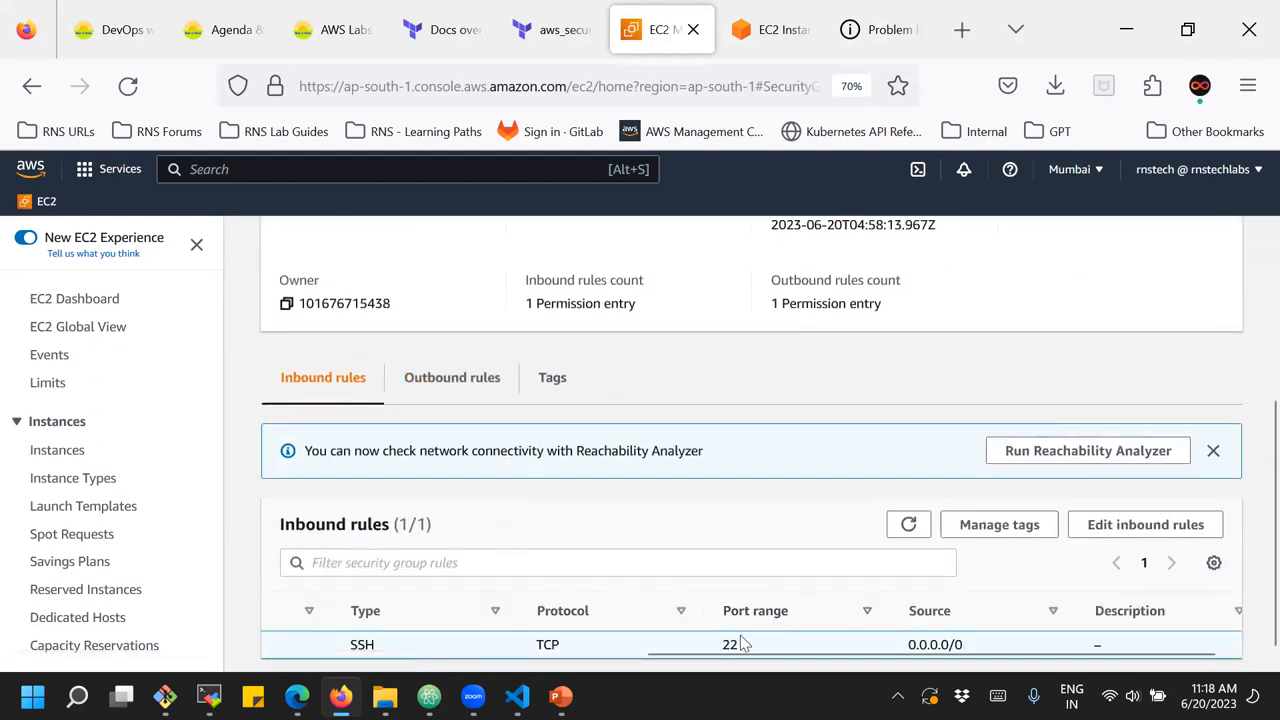
{"action": "left_click", "coordinate": [1135, 528]}
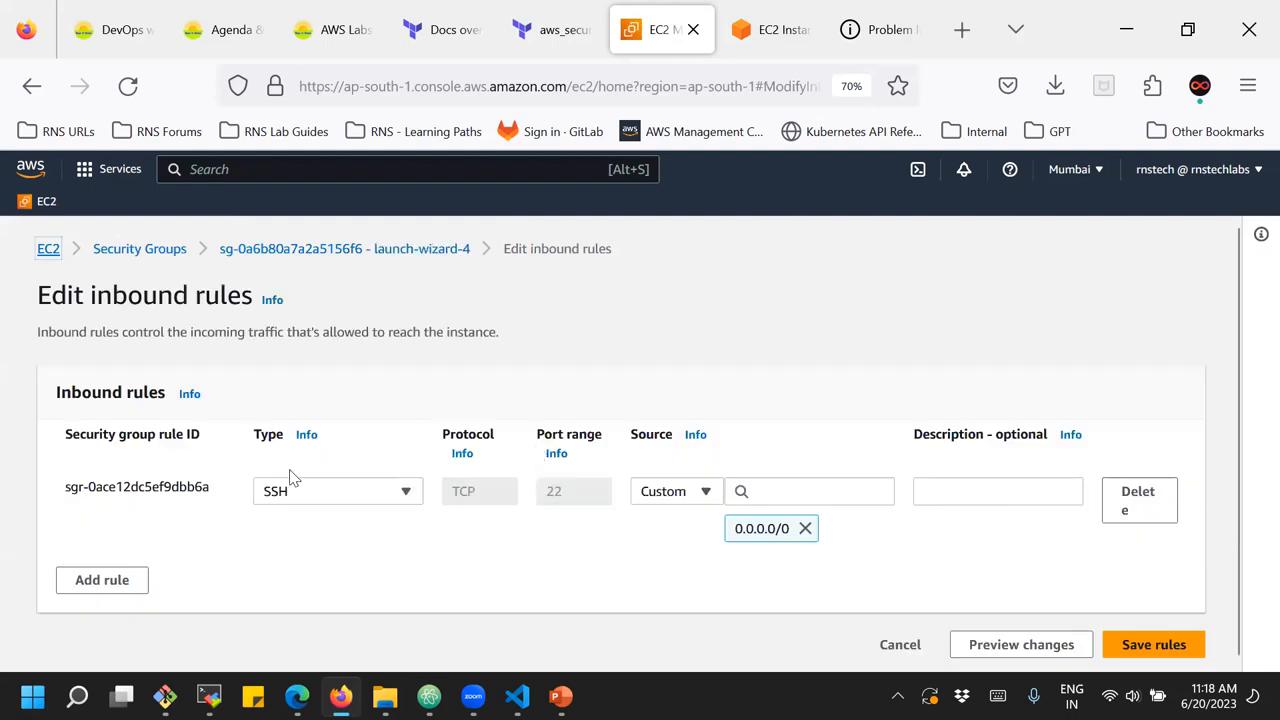
Add an HTTP inbound rule with source 0.0.0.0/0 to the launch-wizard-4 security group and save the rules
{"action": "left_click", "coordinate": [115, 583]}
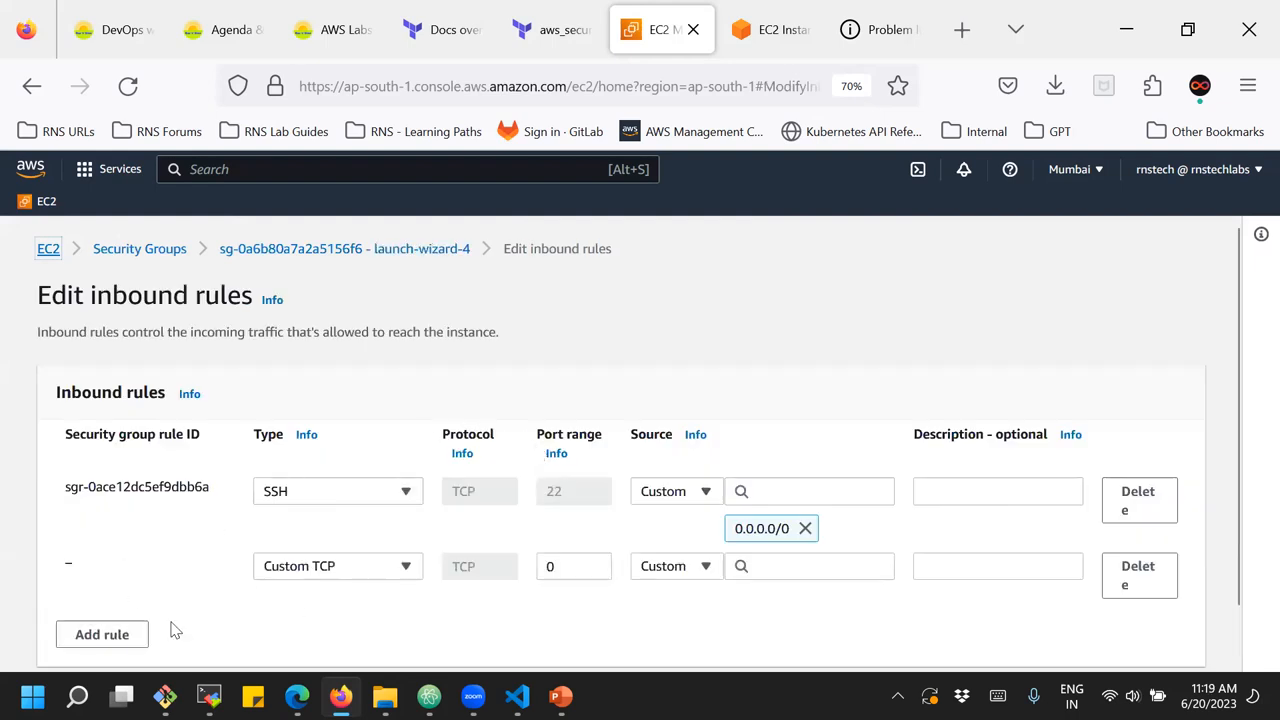
{"action": "left_click", "coordinate": [360, 567]}
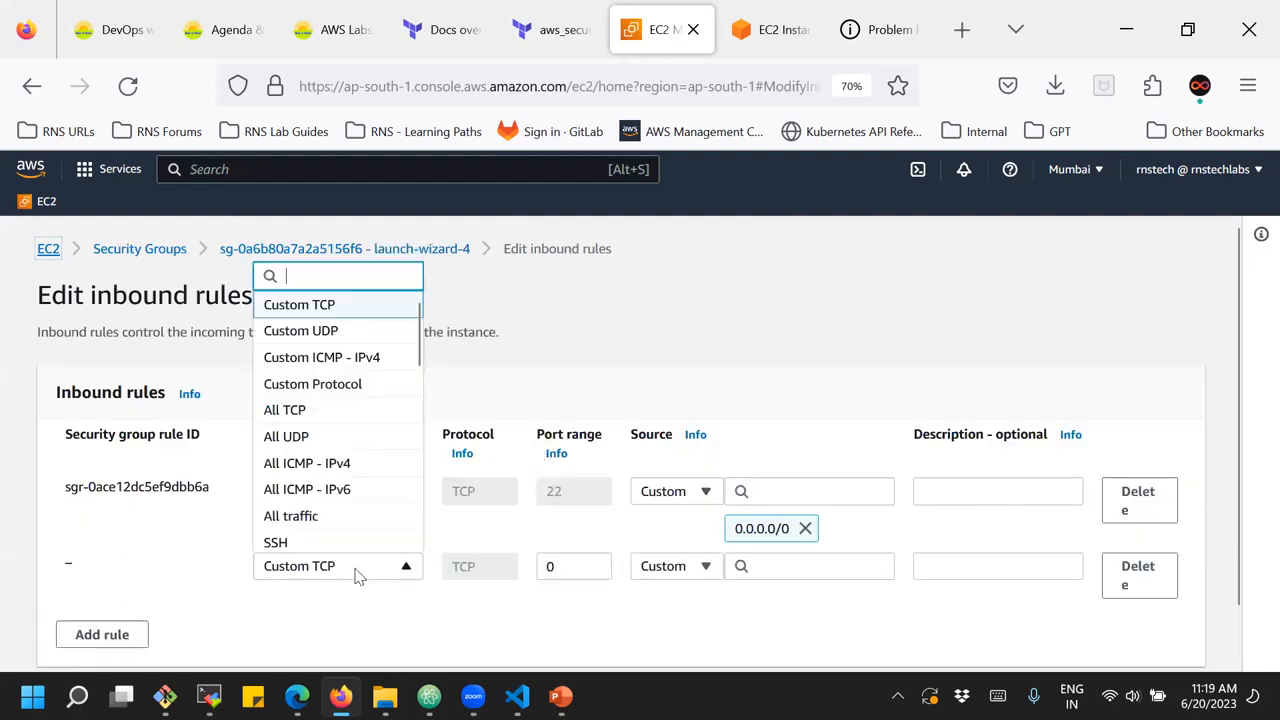
{"action": "scroll", "coordinate": [340, 470], "scroll_direction": "down", "scroll_amount": 3}
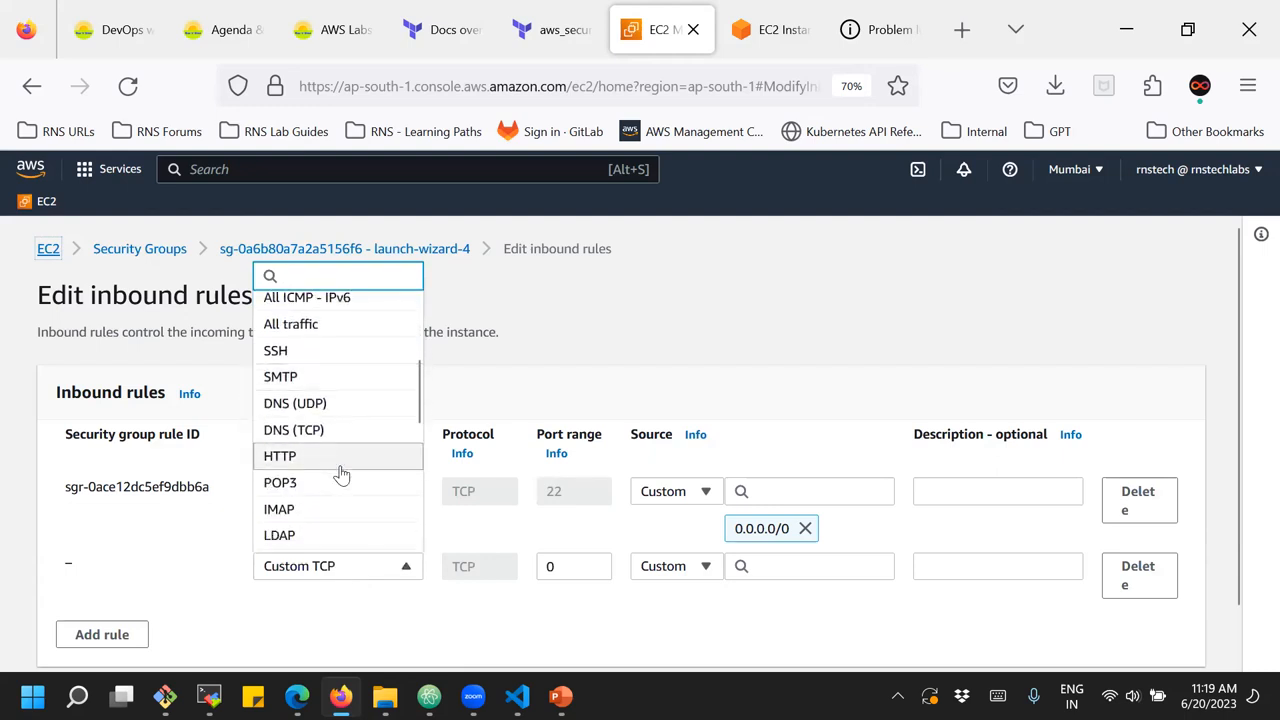
{"action": "left_click", "coordinate": [281, 458]}
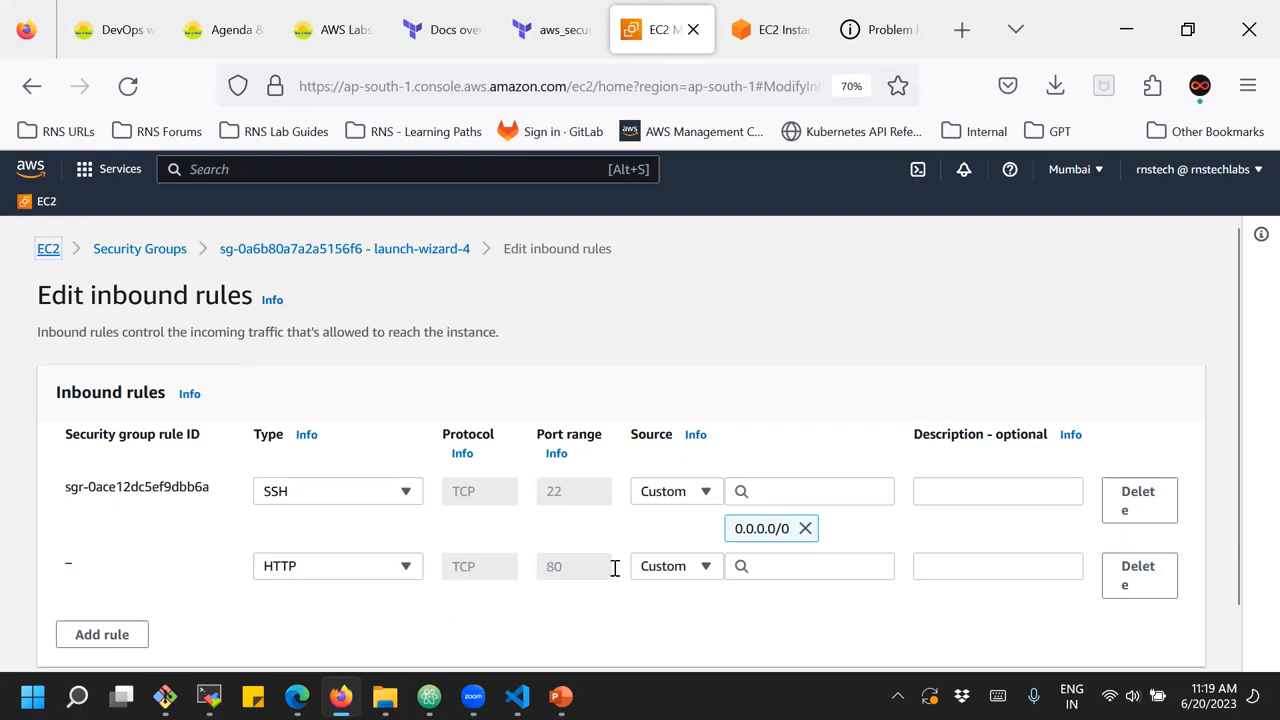
{"action": "left_click", "coordinate": [776, 568]}
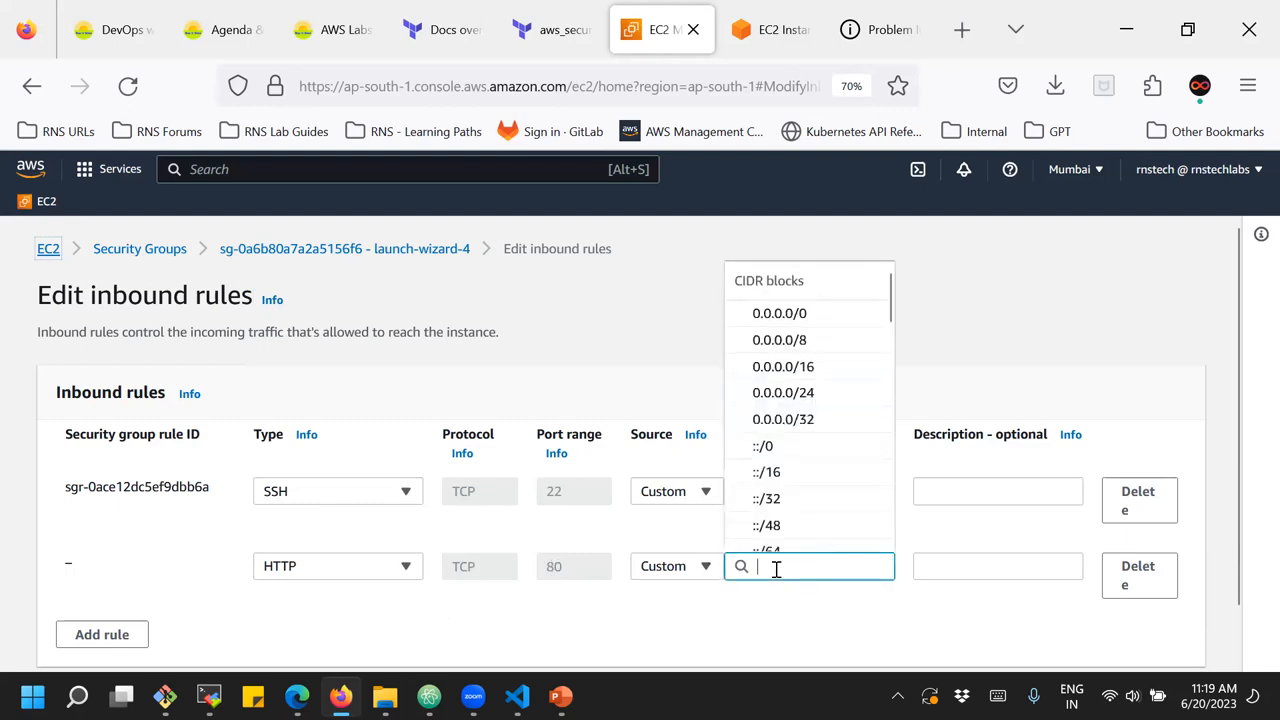
{"action": "left_click", "coordinate": [779, 313]}
{"action": "scroll", "coordinate": [955, 585], "scroll_direction": "down", "scroll_amount": 2}
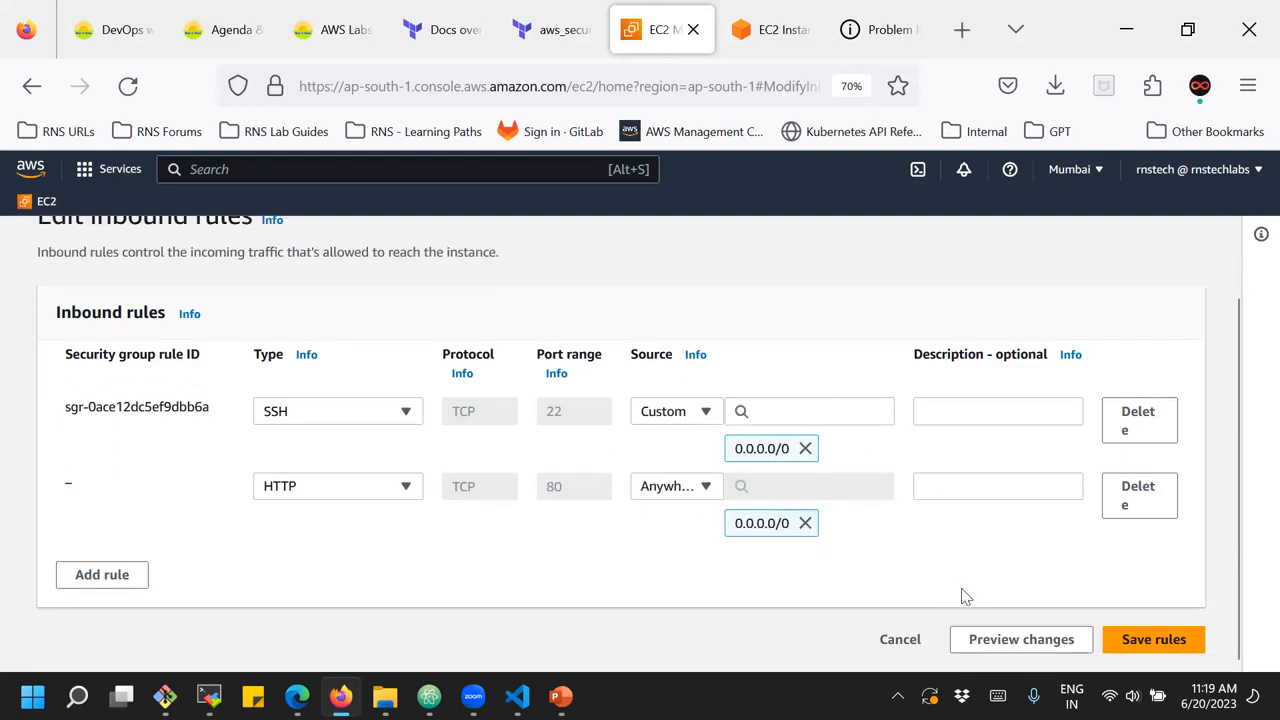
{"action": "left_click", "coordinate": [1157, 640]}
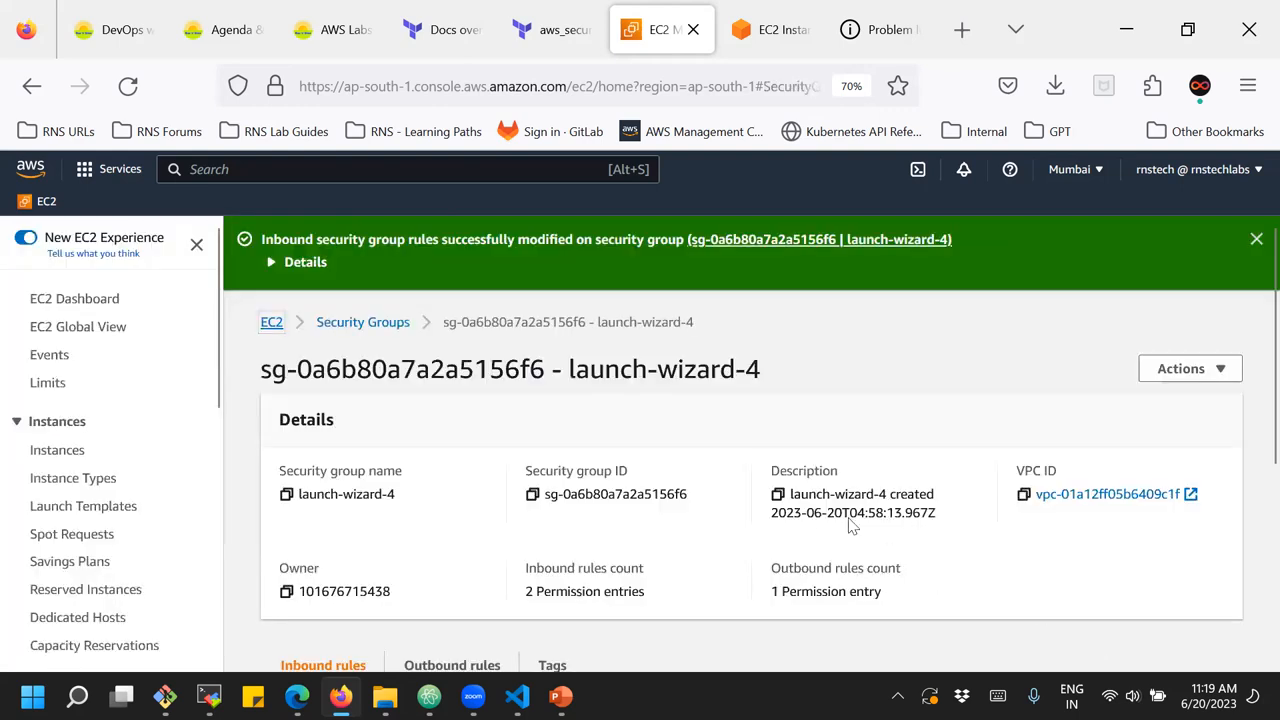
Check the saved inbound rules and reload the page at 43.204.219.242 to retest web access
{"action": "scroll", "coordinate": [855, 505], "scroll_direction": "down", "scroll_amount": 5}
{"action": "scroll", "coordinate": [855, 510], "scroll_direction": "down", "scroll_amount": 1}
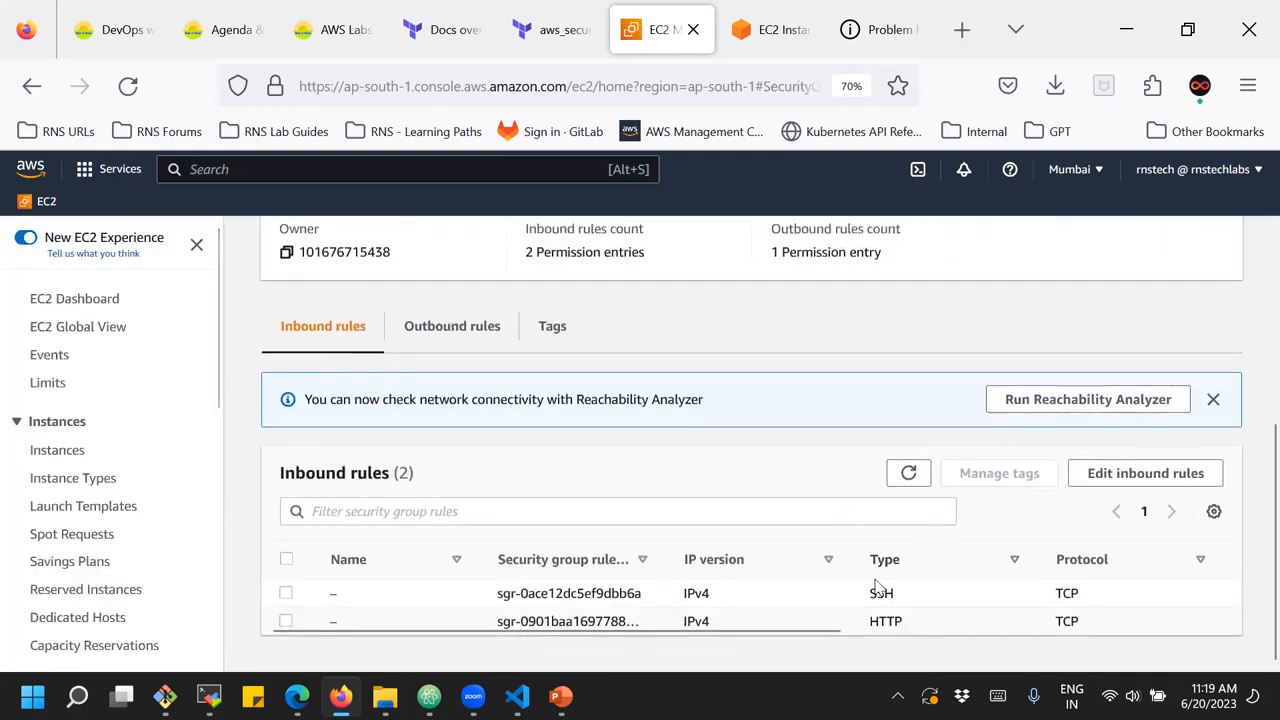
{"action": "left_click", "coordinate": [876, 33]}
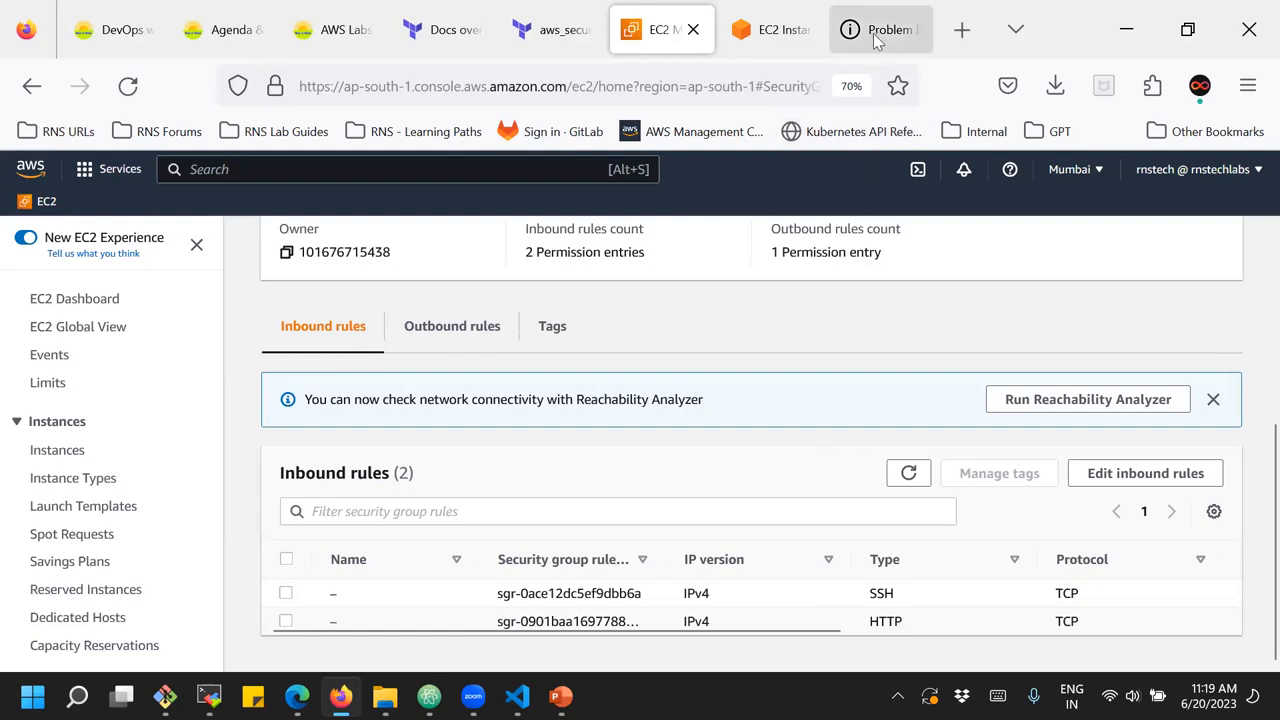
{"action": "left_click", "coordinate": [129, 87]}
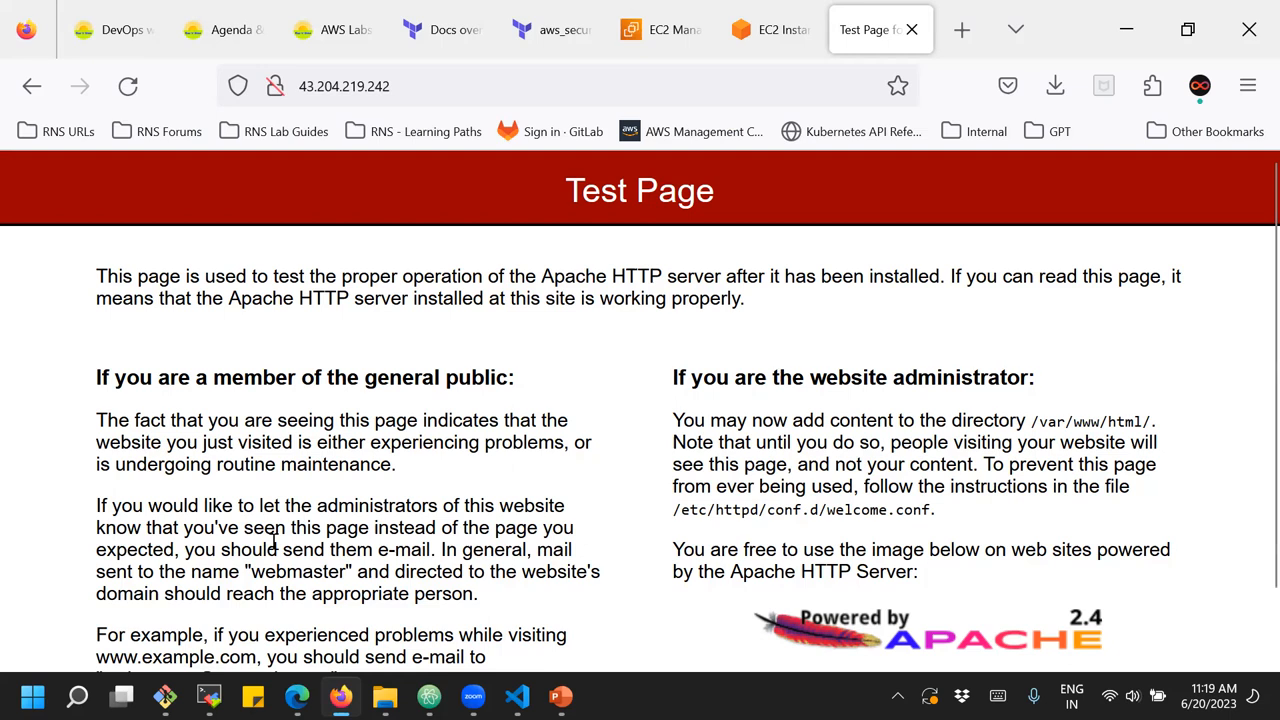
Switch to MobaXterm to review the httpd status and netstat output, and return to the Apache test page in Firefox
{"action": "mouse_move", "coordinate": [211, 673]}
{"action": "left_click", "coordinate": [230, 628]}
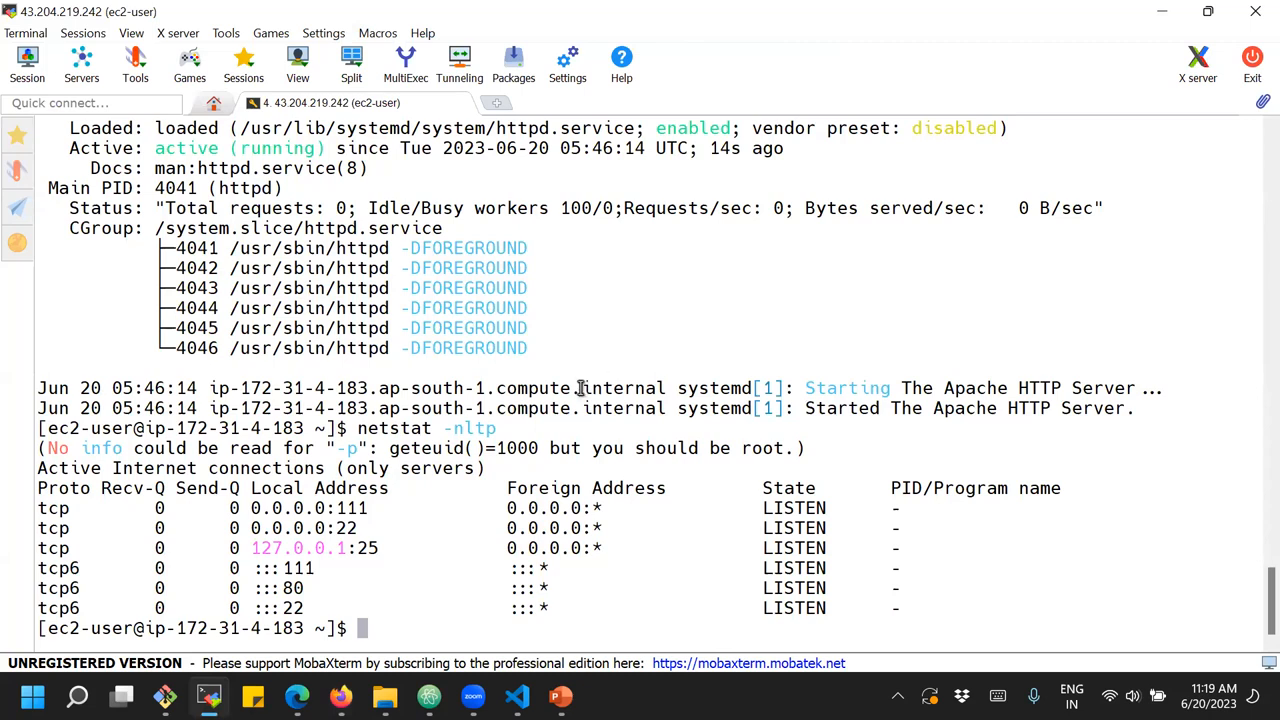
{"action": "scroll", "coordinate": [580, 388], "scroll_direction": "up", "scroll_amount": 1}
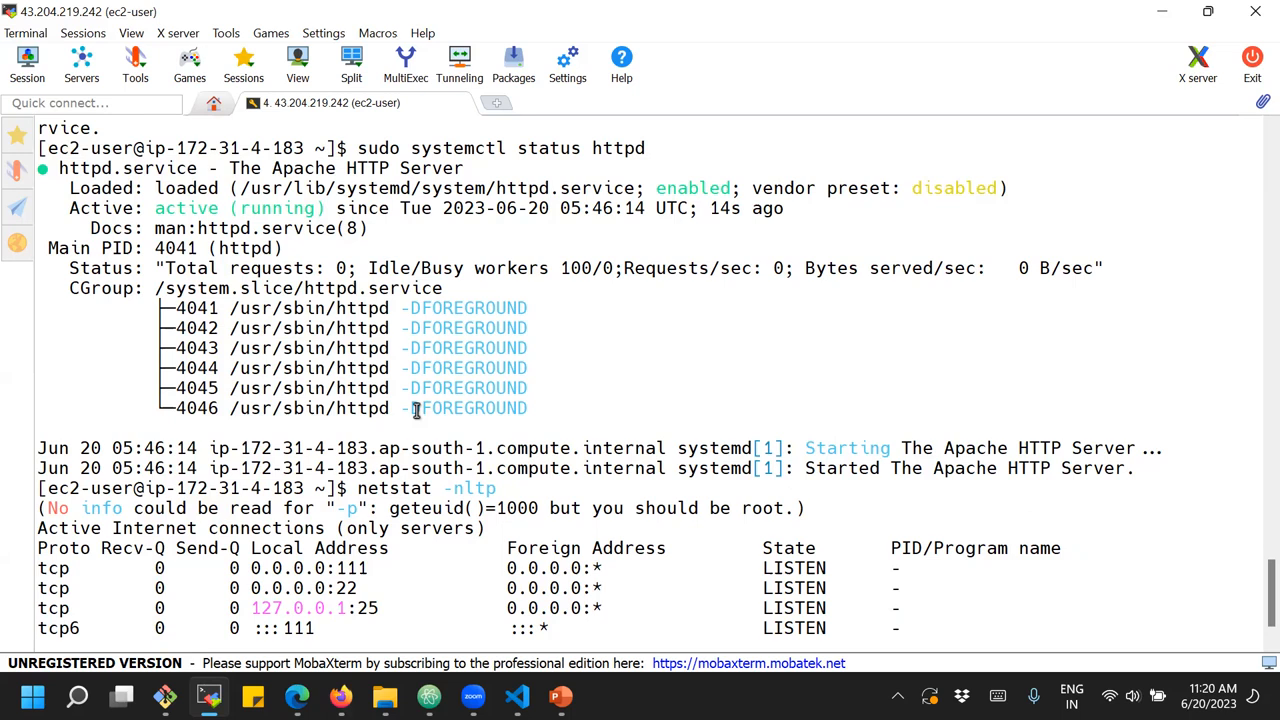
{"action": "mouse_move", "coordinate": [343, 692]}
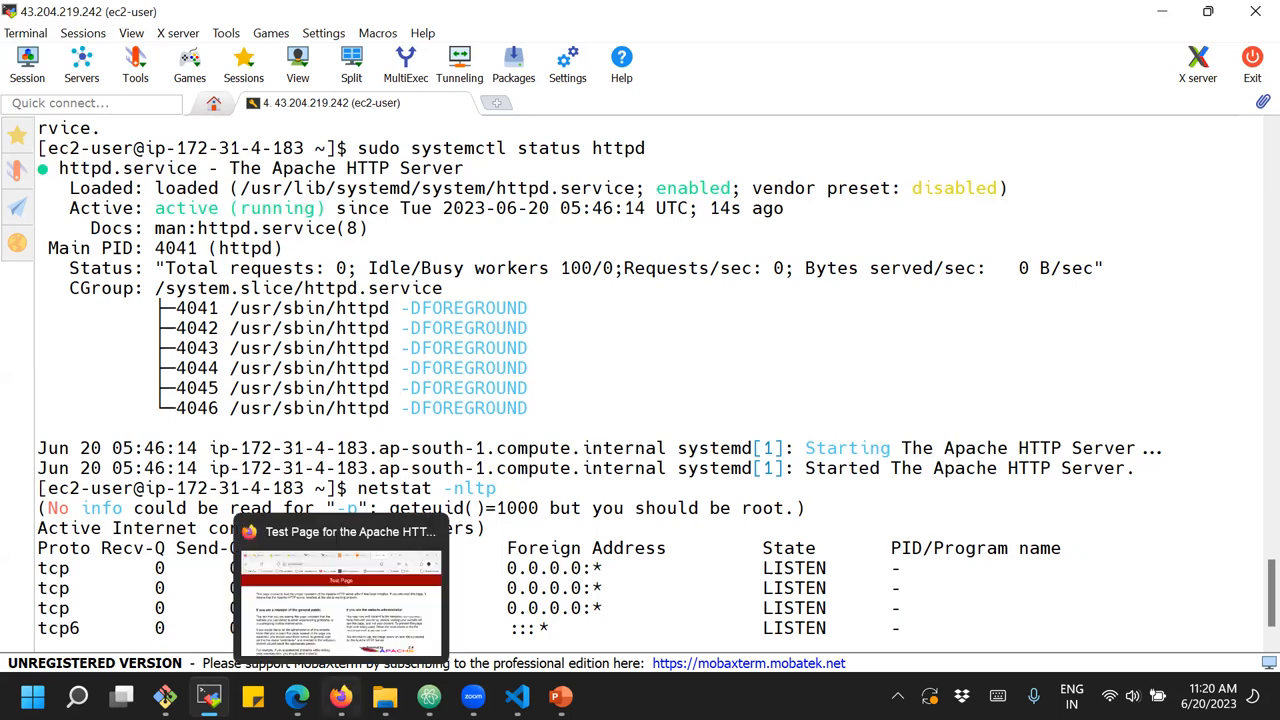
{"action": "left_click", "coordinate": [381, 621]}
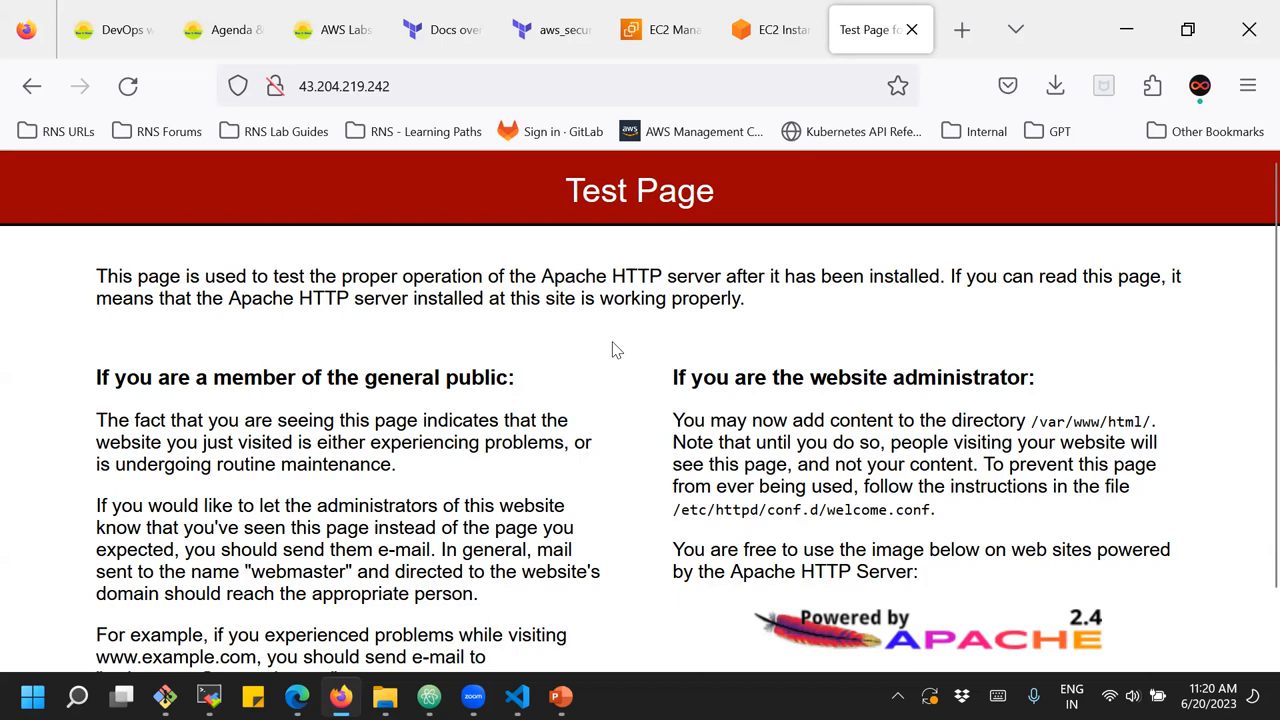
Close the EC2 Instance Connect terminal tab and return to the security group page in the EC2 console
{"action": "left_click", "coordinate": [772, 45]}
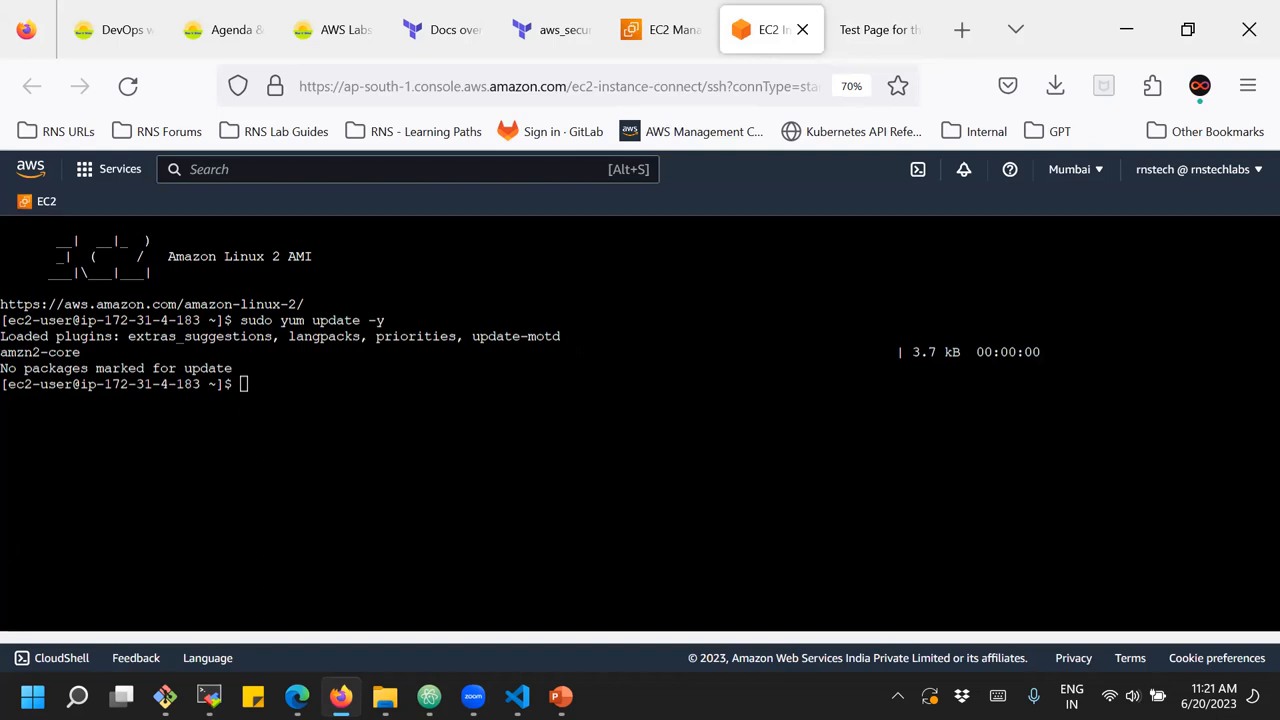
{"action": "left_click", "coordinate": [802, 32]}
{"action": "left_click", "coordinate": [672, 30]}
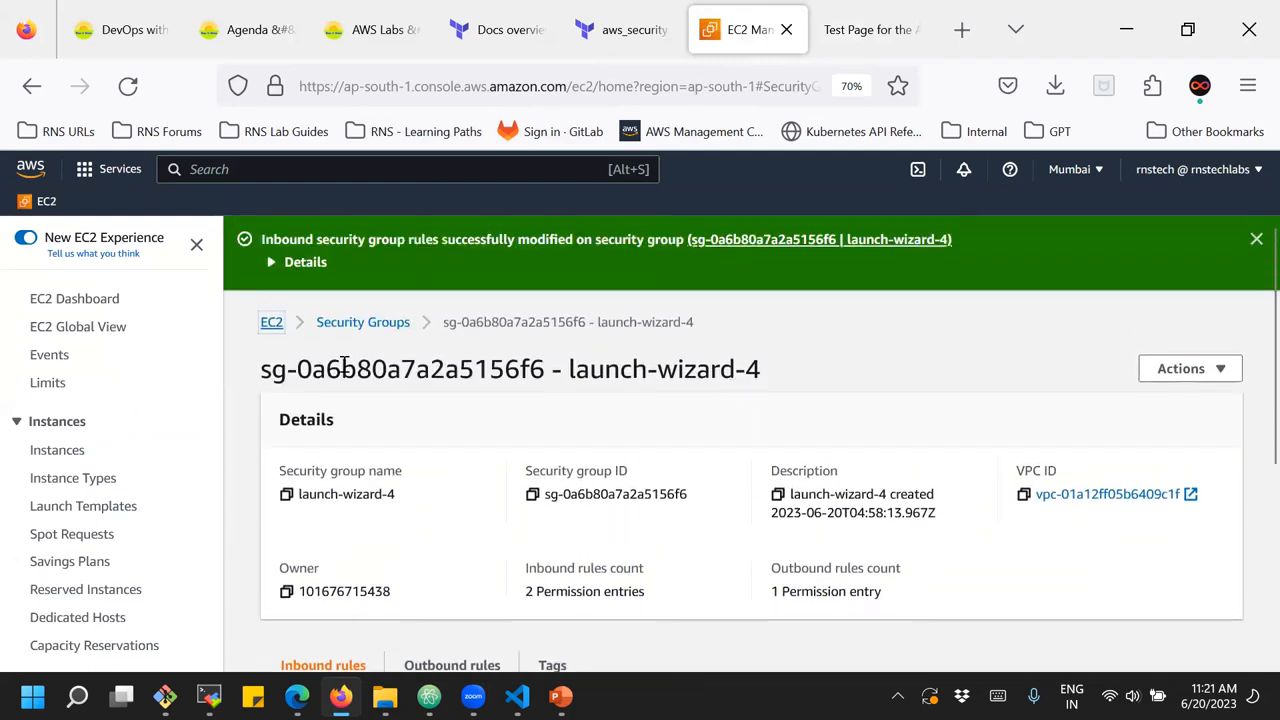
Open the EC2 dashboard and refresh its Resources overview to check the running instances
{"action": "left_click", "coordinate": [272, 323]}
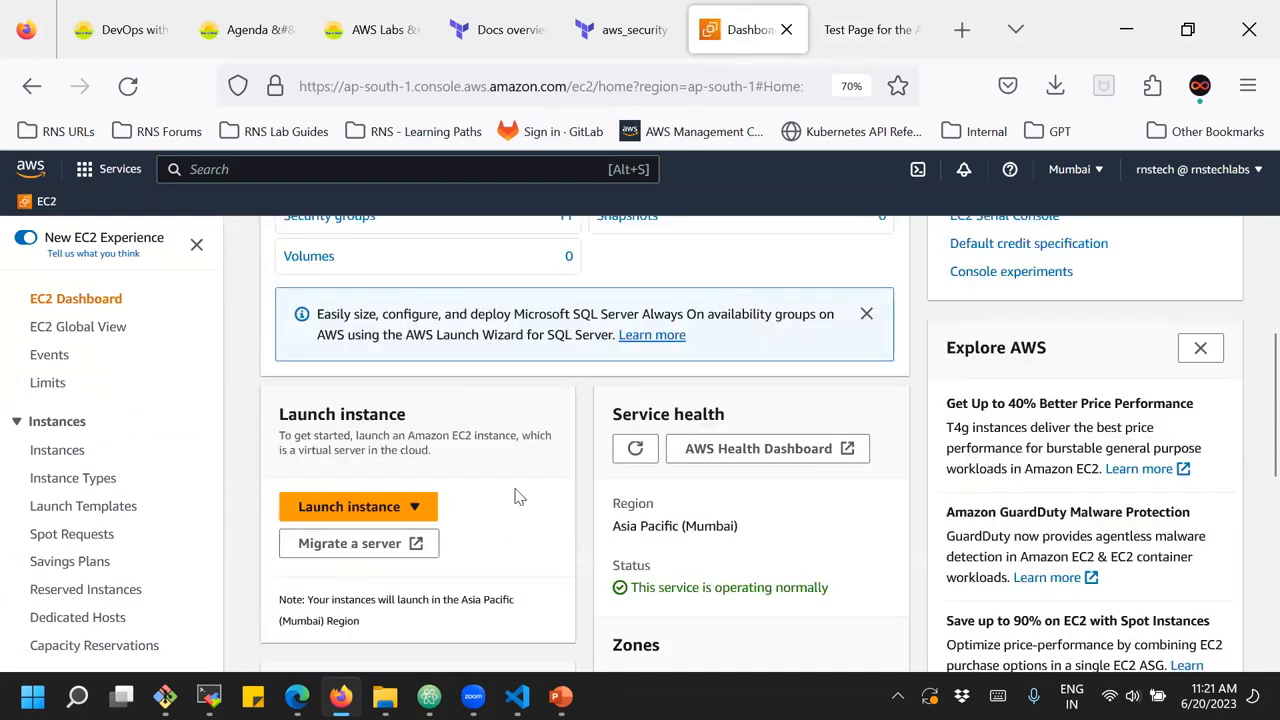
{"action": "scroll", "coordinate": [517, 491], "scroll_direction": "up", "scroll_amount": 3}
{"action": "scroll", "coordinate": [517, 497], "scroll_direction": "up", "scroll_amount": 1}
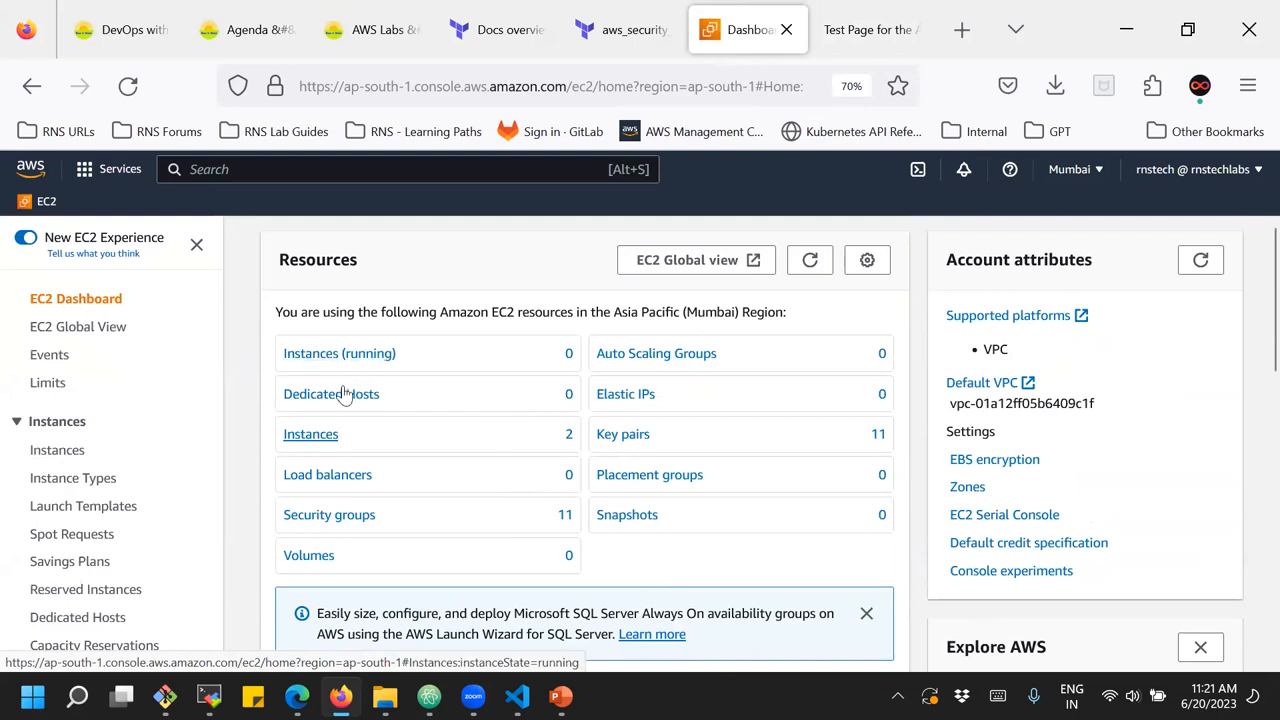
{"action": "left_click", "coordinate": [810, 260]}
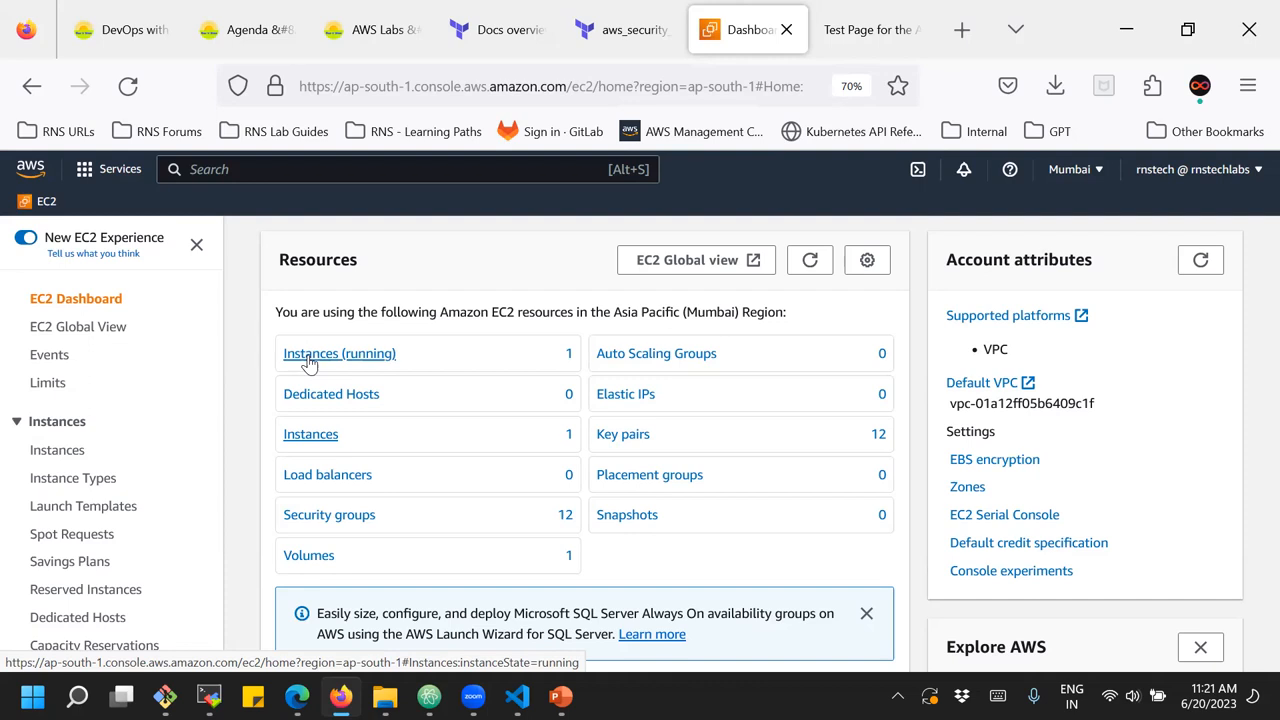
Terminate the EC2 instance "server" from the instances list and confirm the termination
{"action": "left_click", "coordinate": [57, 452]}
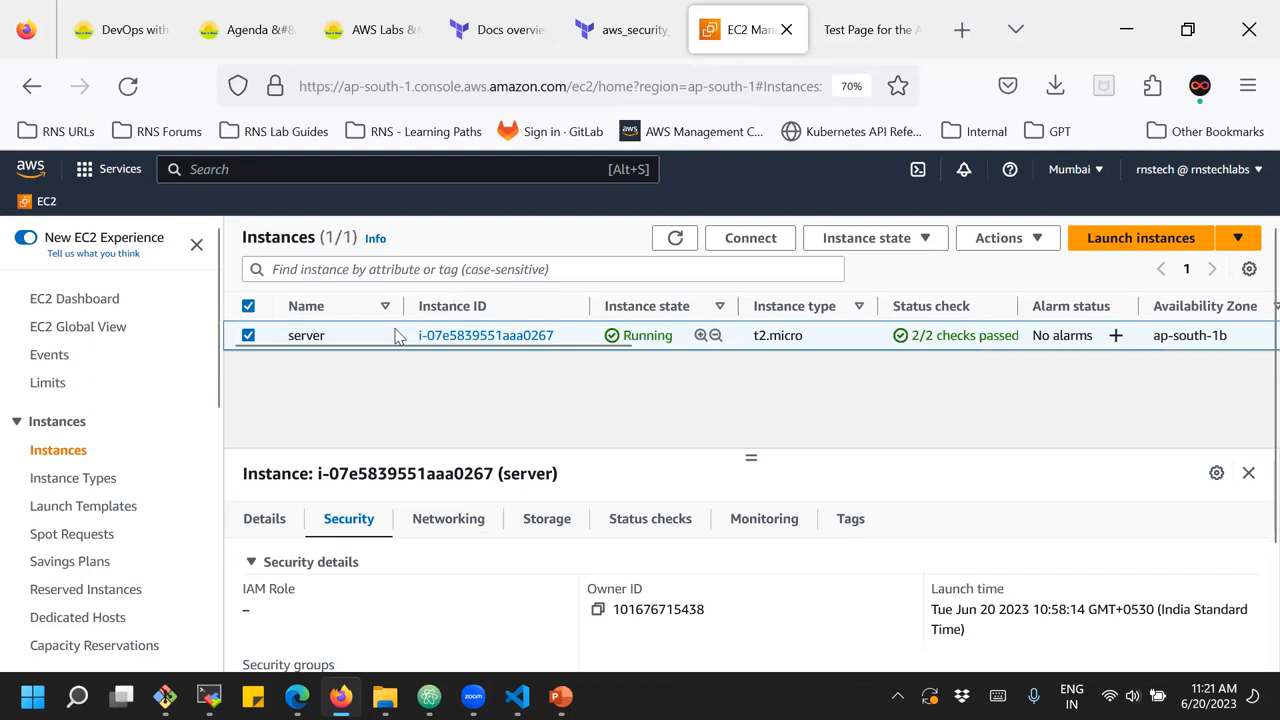
{"action": "left_click", "coordinate": [871, 248]}
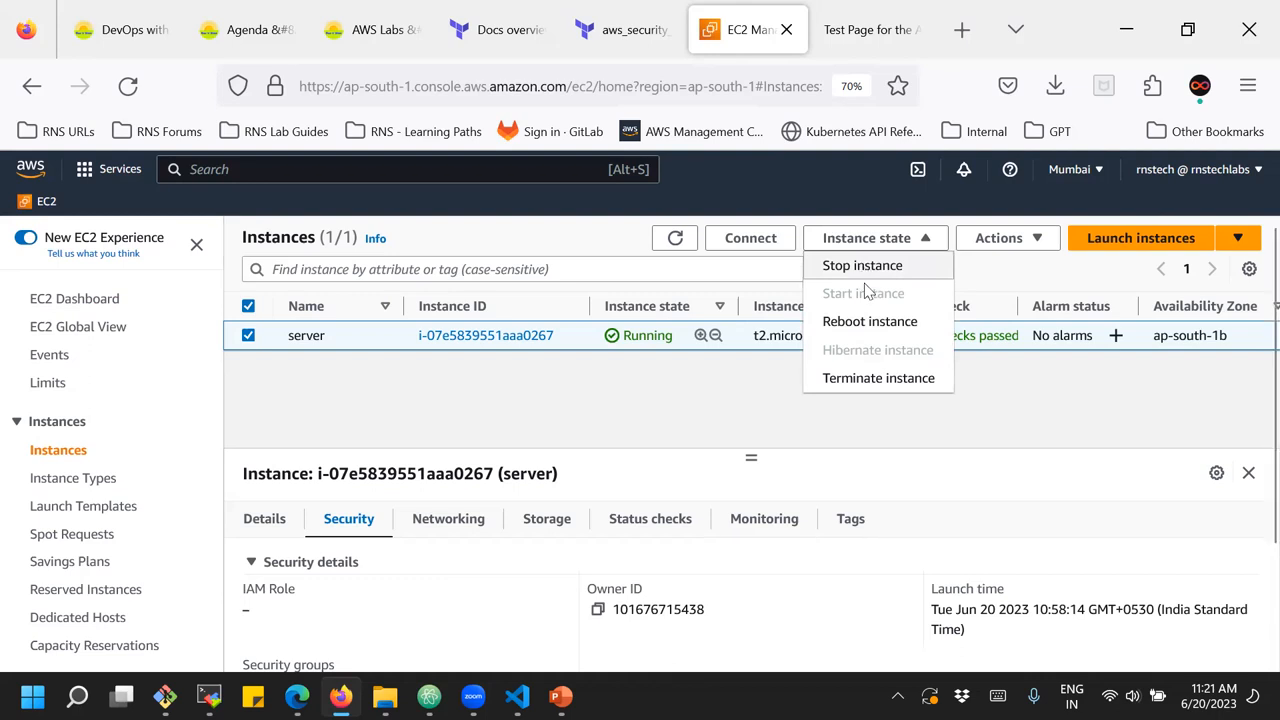
{"action": "left_click", "coordinate": [840, 382]}
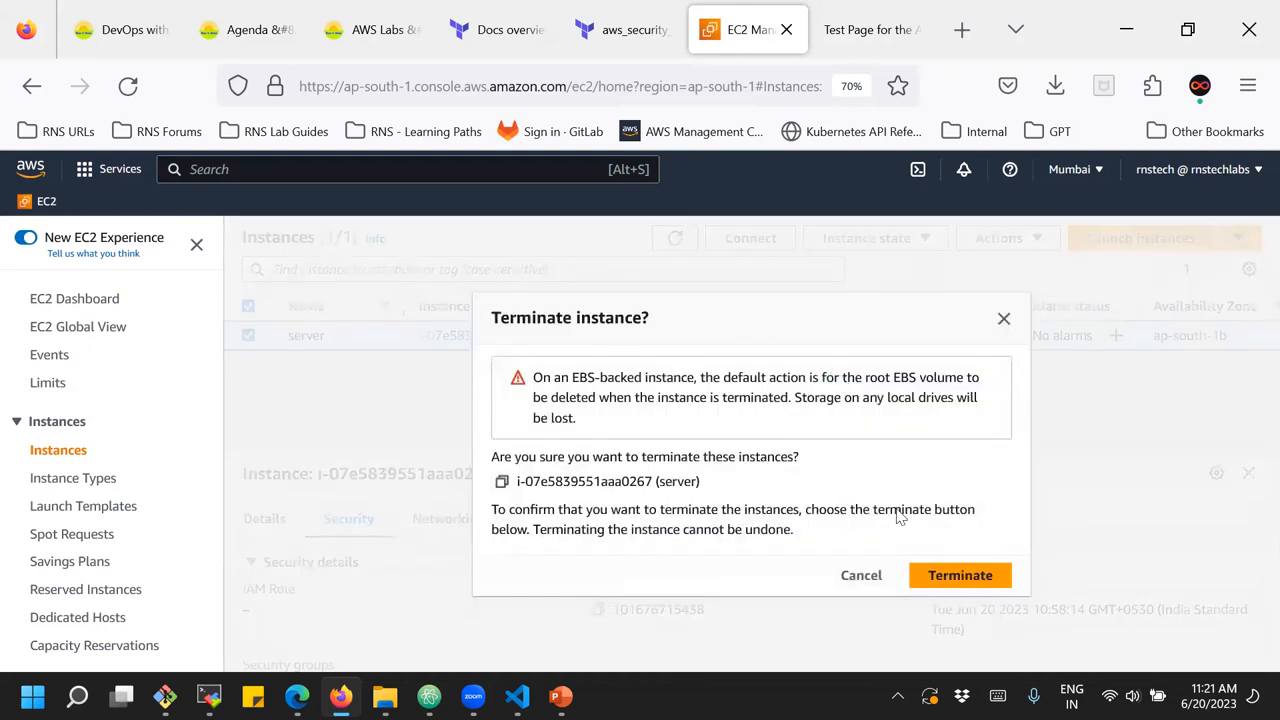
{"action": "left_click", "coordinate": [932, 578]}
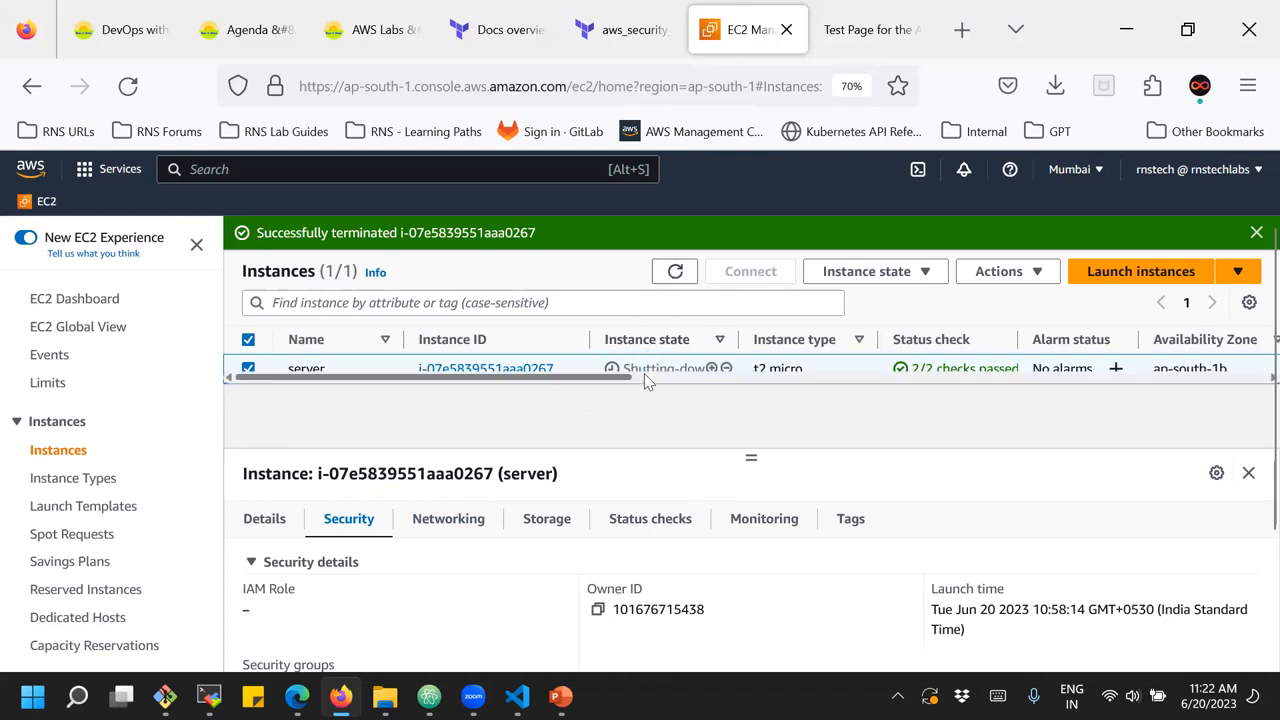
Refresh the instances list and inspect the server instance's details to check its state after termination
{"action": "left_click", "coordinate": [670, 277]}
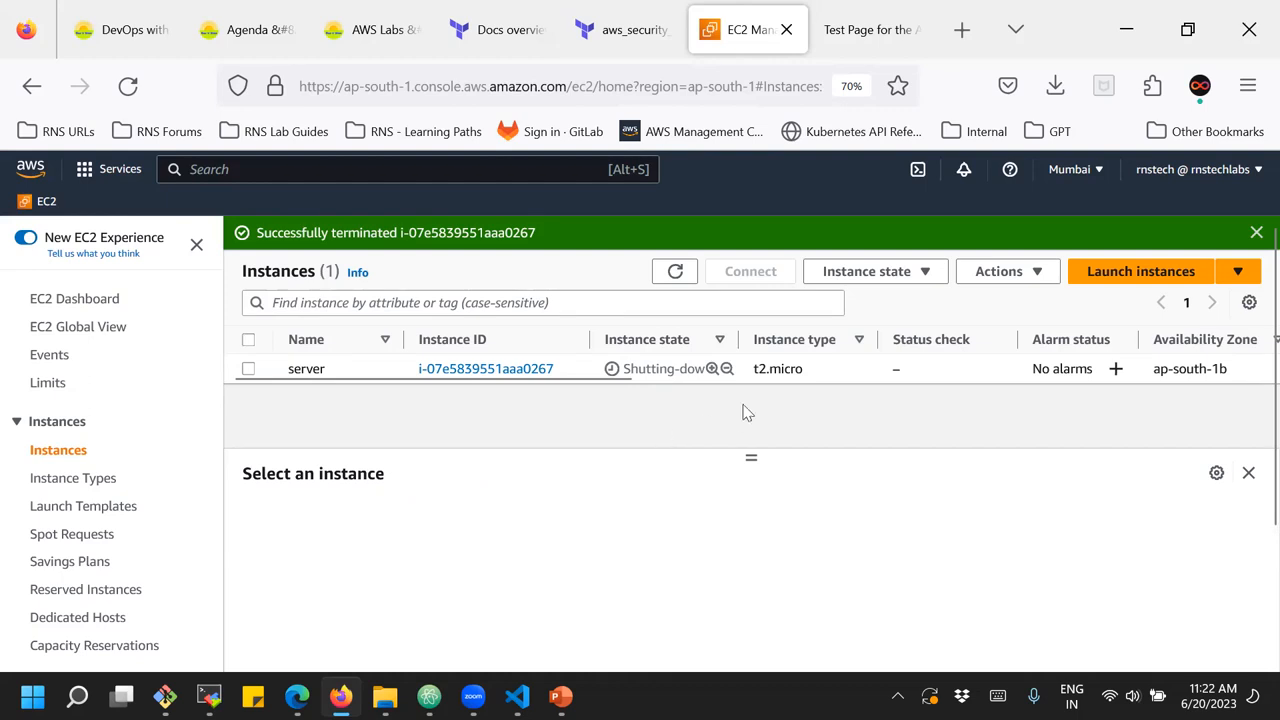
{"action": "left_click", "coordinate": [848, 368]}
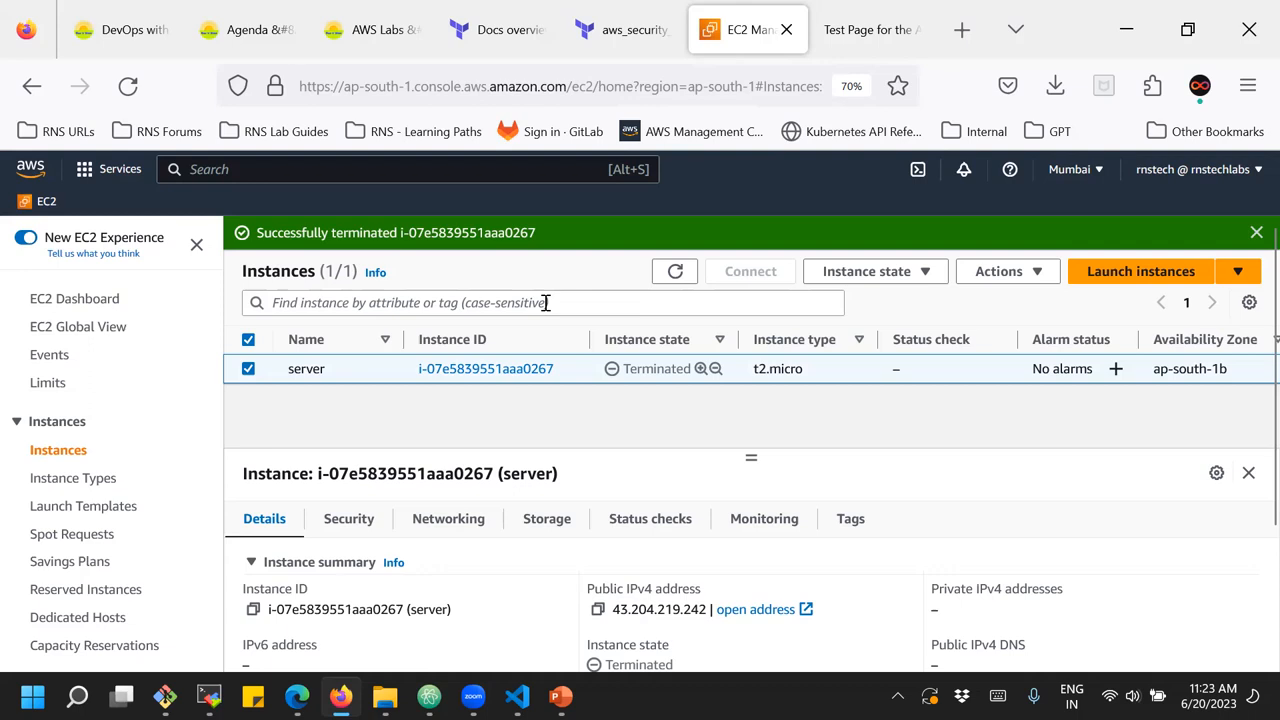
{"action": "left_click", "coordinate": [680, 275]}
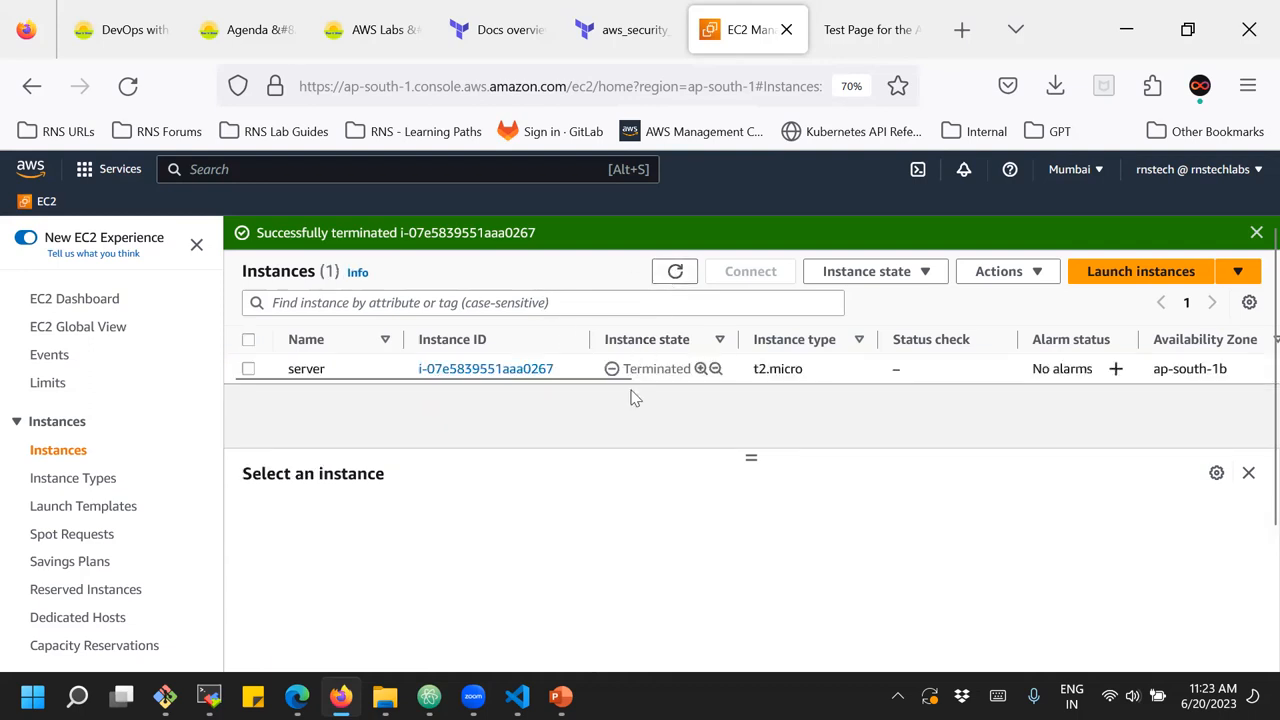
{"action": "left_click", "coordinate": [829, 370]}
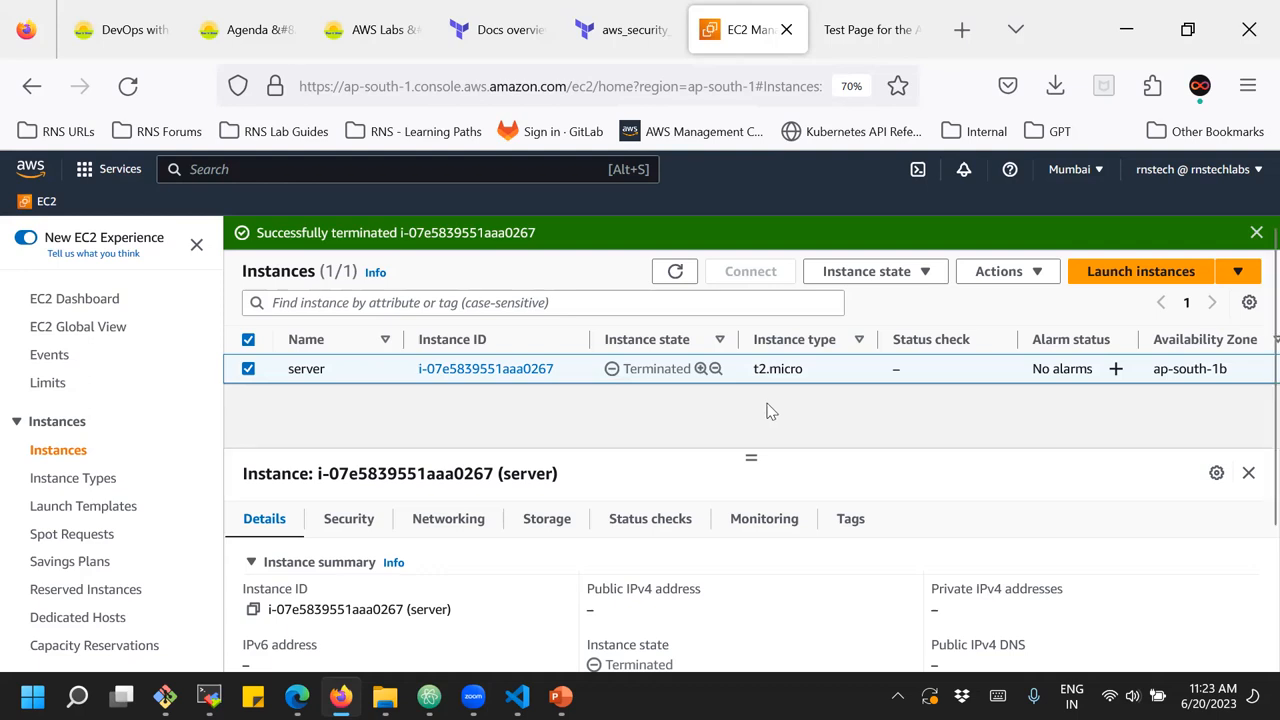
{"action": "left_click", "coordinate": [674, 272]}
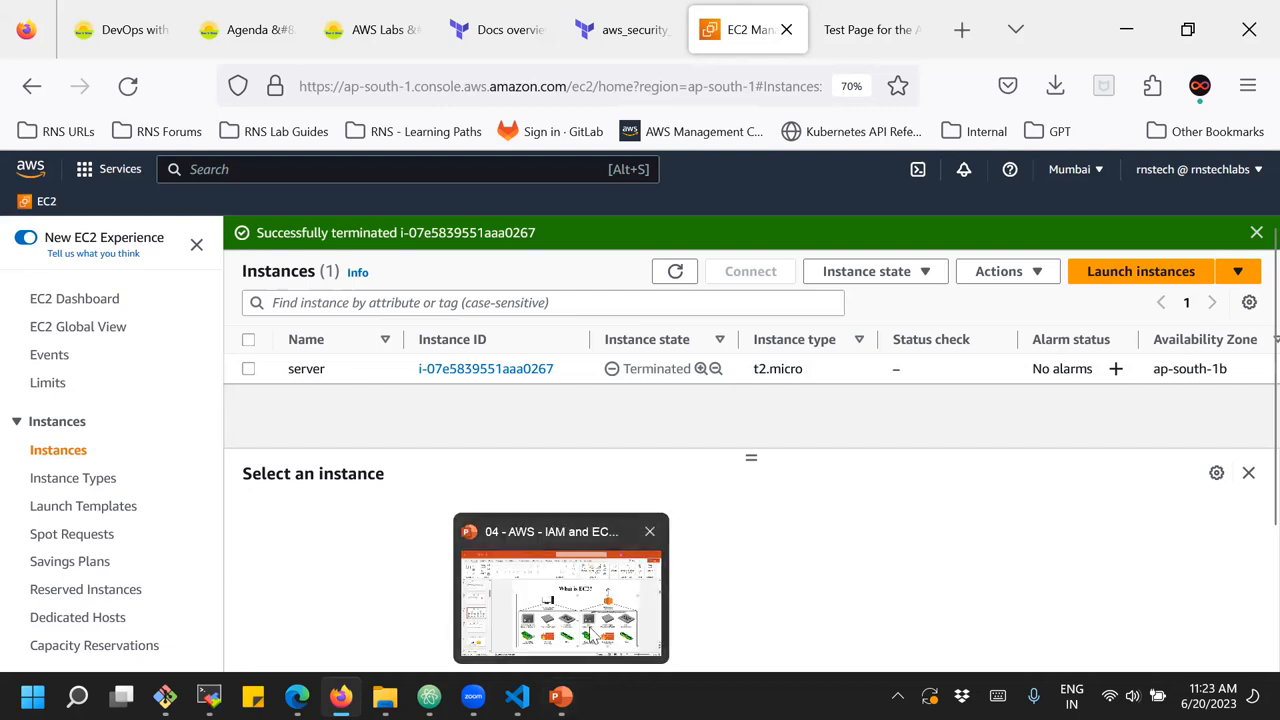
Switch to the PowerPoint presentation "04 - AWS - IAM and EC..." and view the "What is EC2?" slide
{"action": "left_click", "coordinate": [588, 652]}
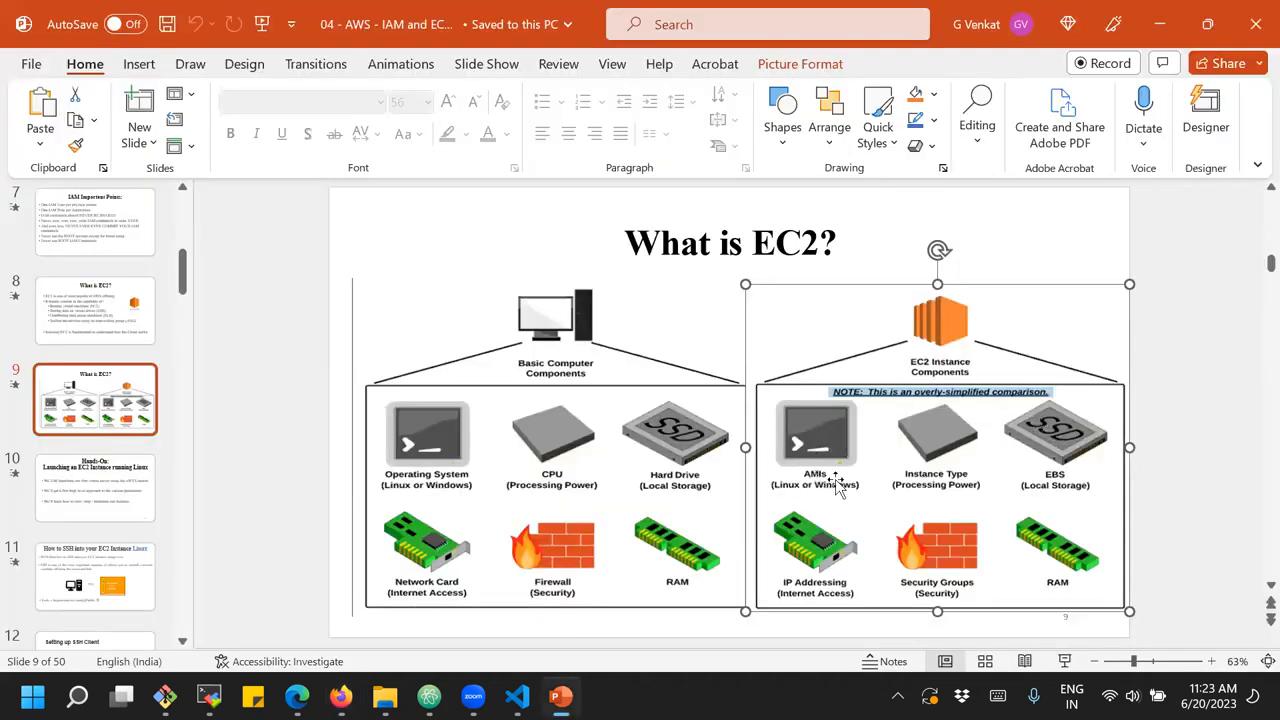